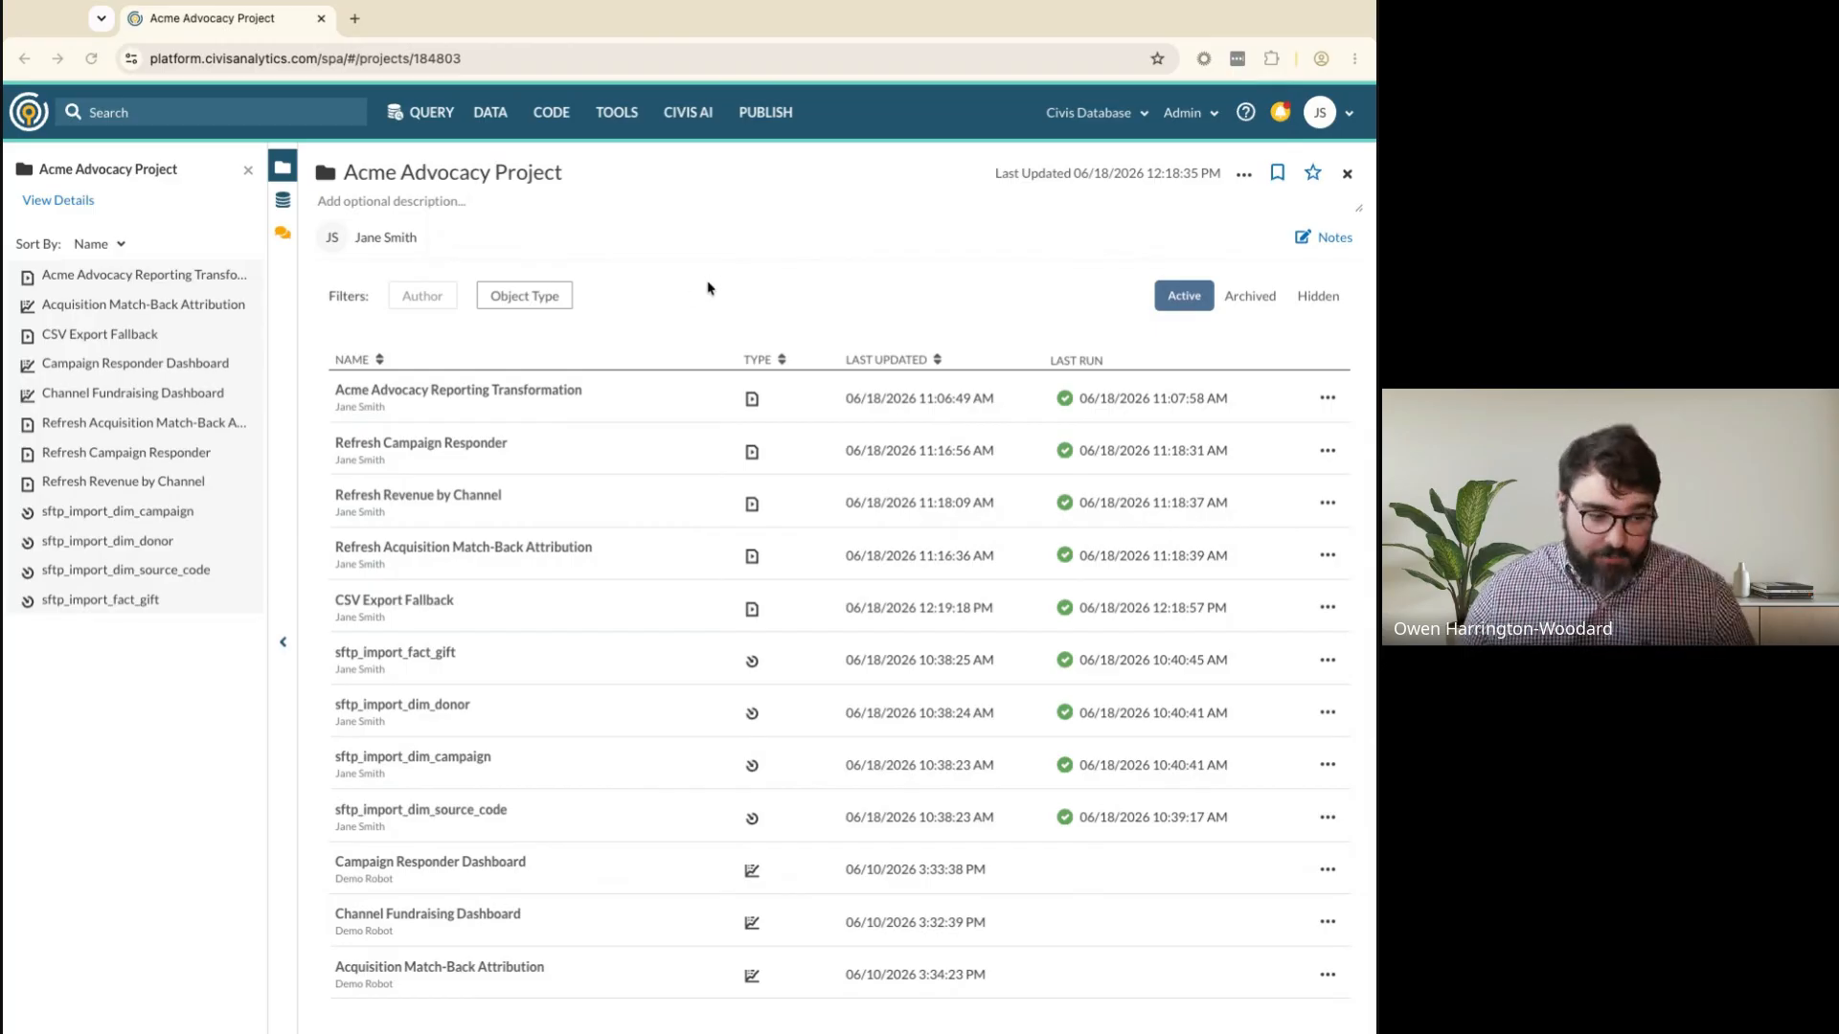
Open the Acme Advocacy Reporting Transformation script and highlight its hard-coded client, schema, database and credential variables
left_click(551, 400)
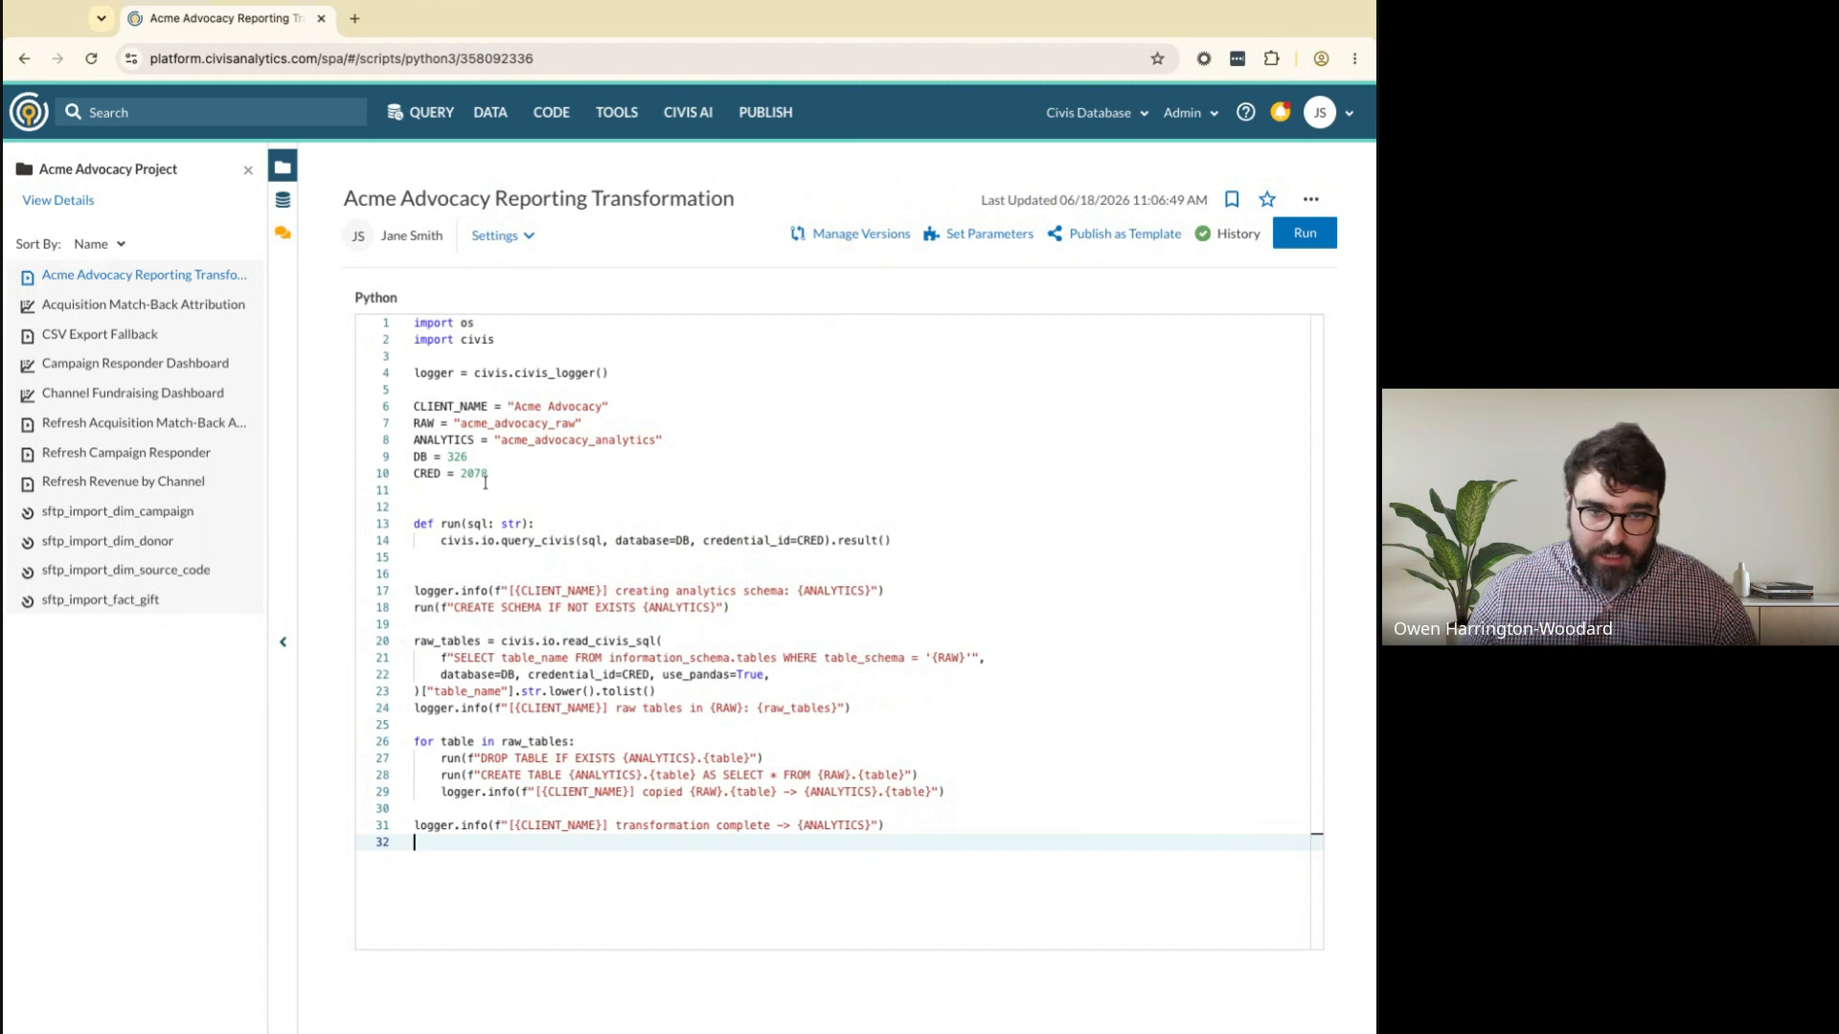
left_click_drag(493, 476, 382, 414)
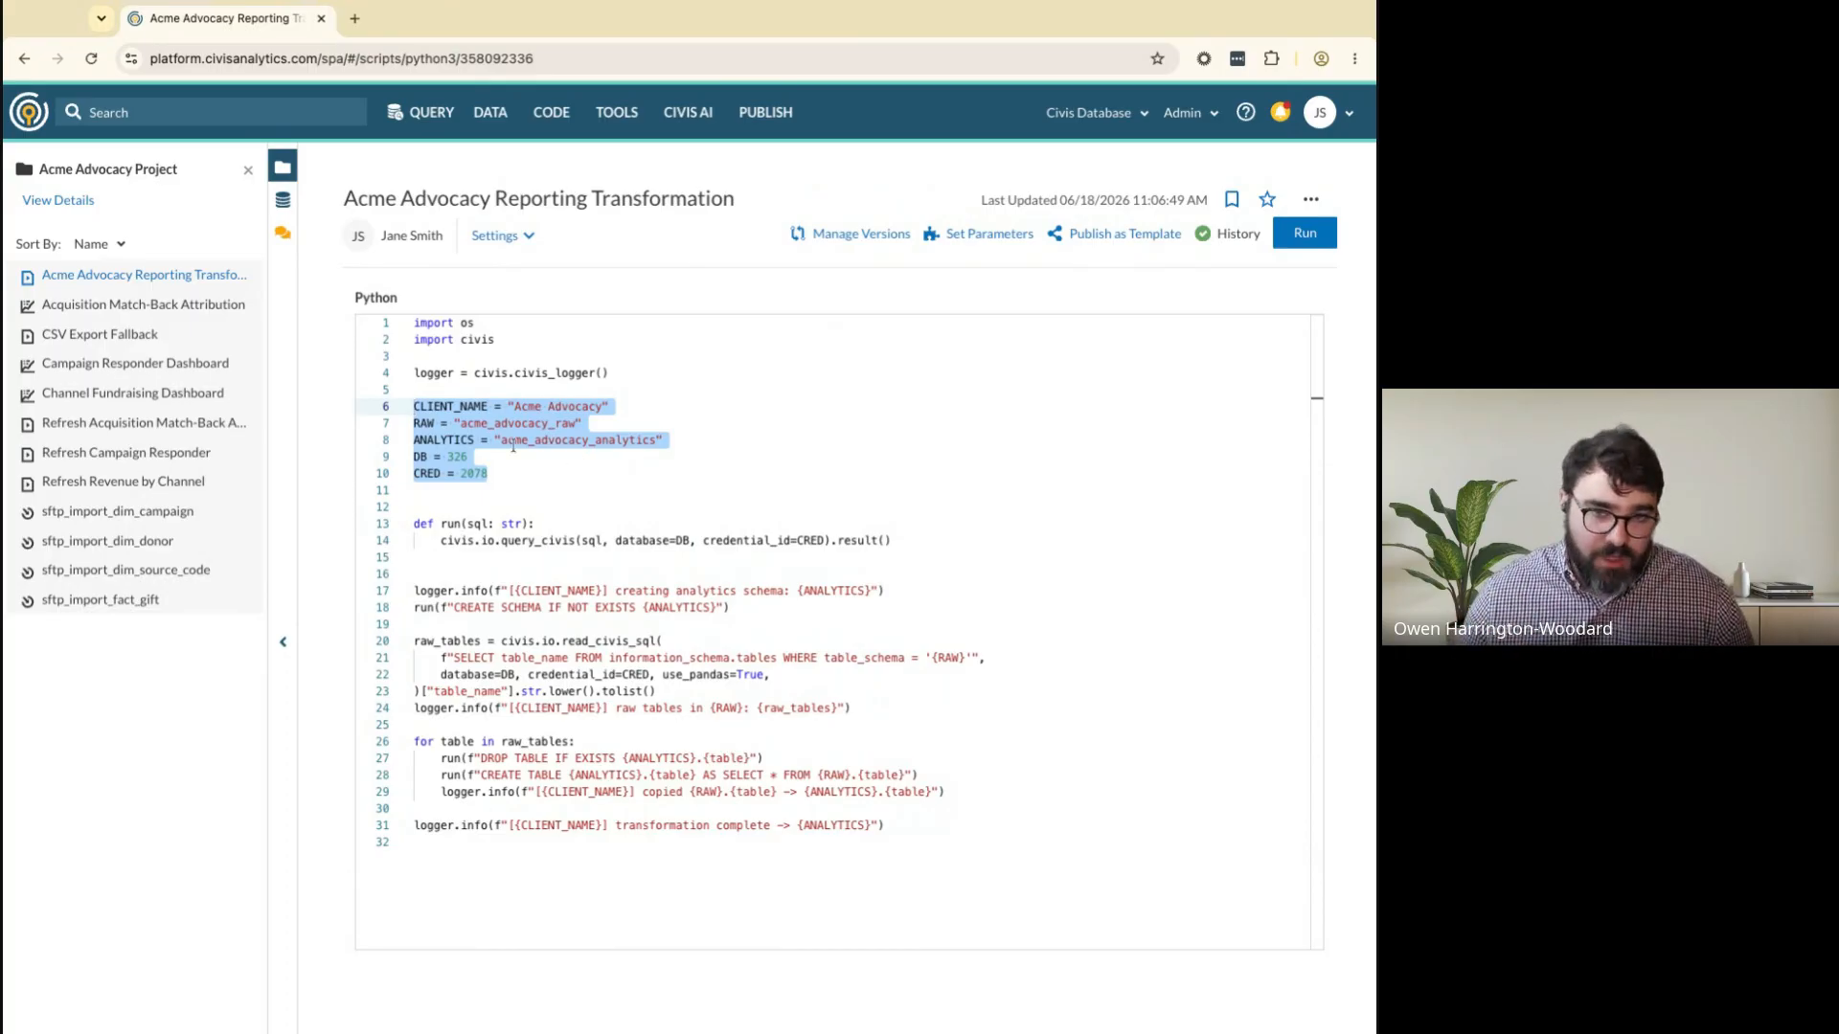
left_click(558, 471)
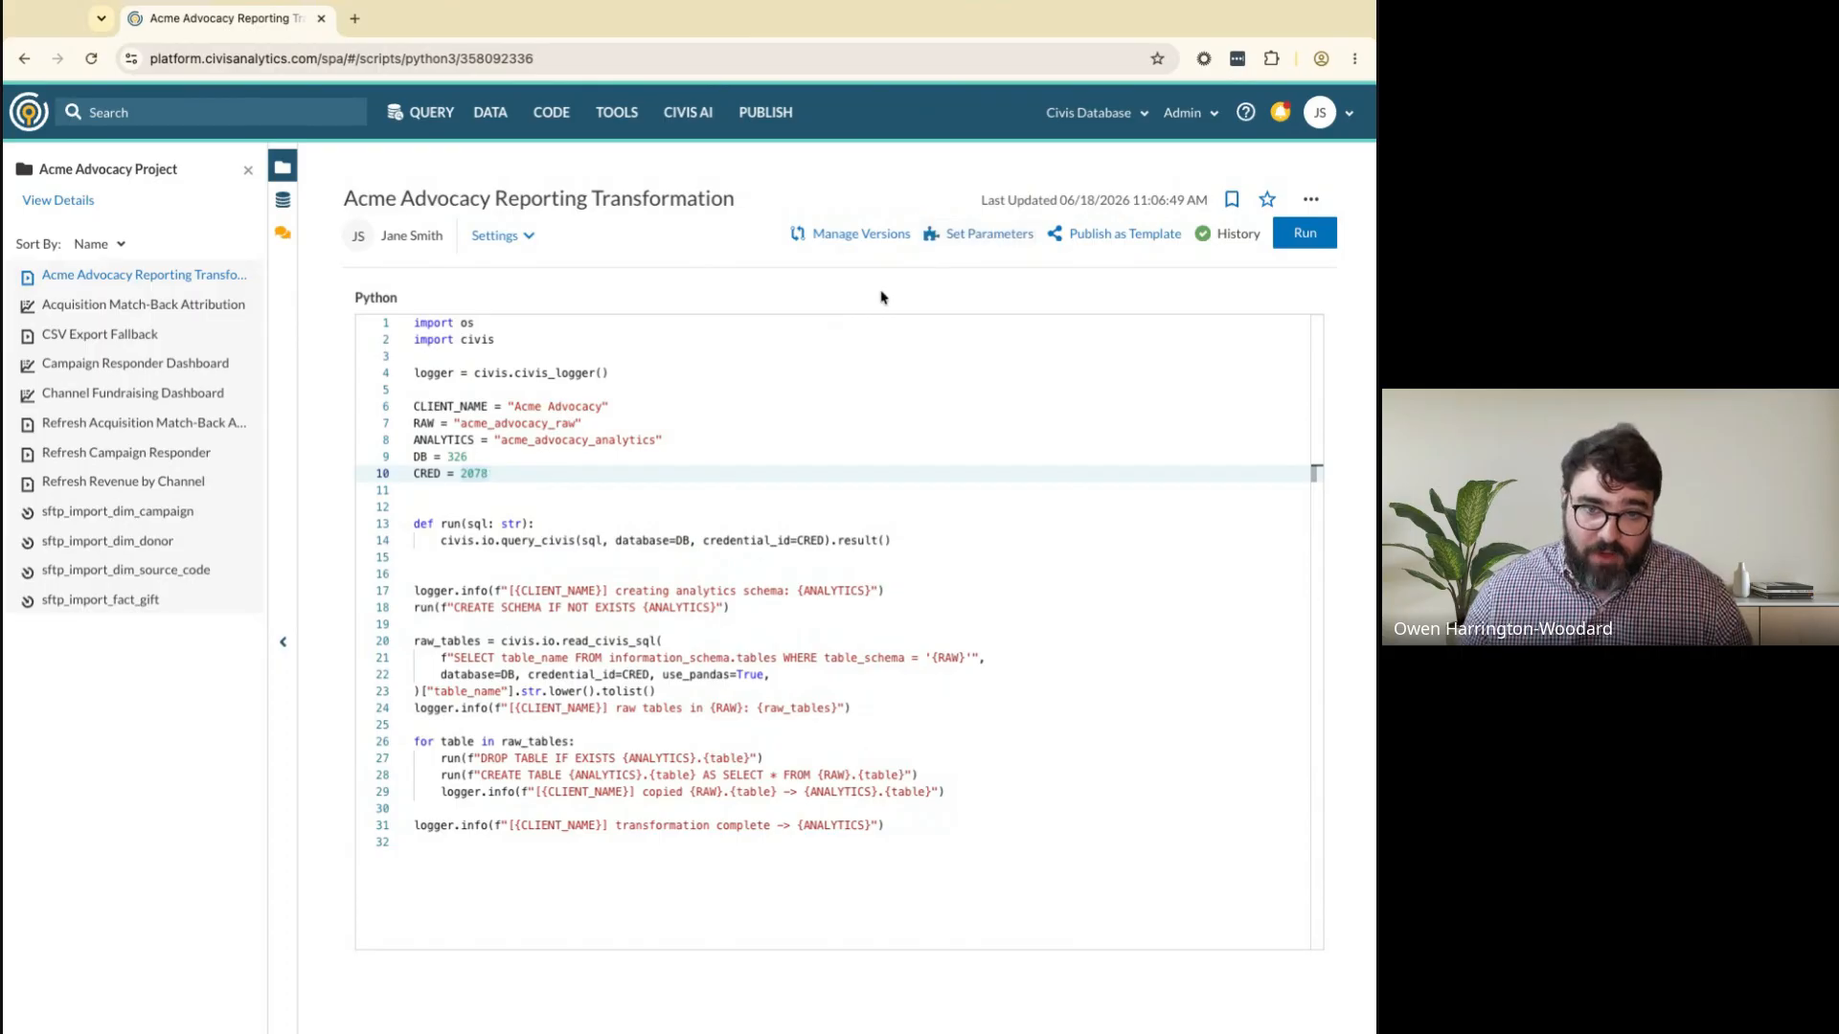
Start a new required string parameter for the script, using the code's variable name CLIENT_NAME
left_click(981, 241)
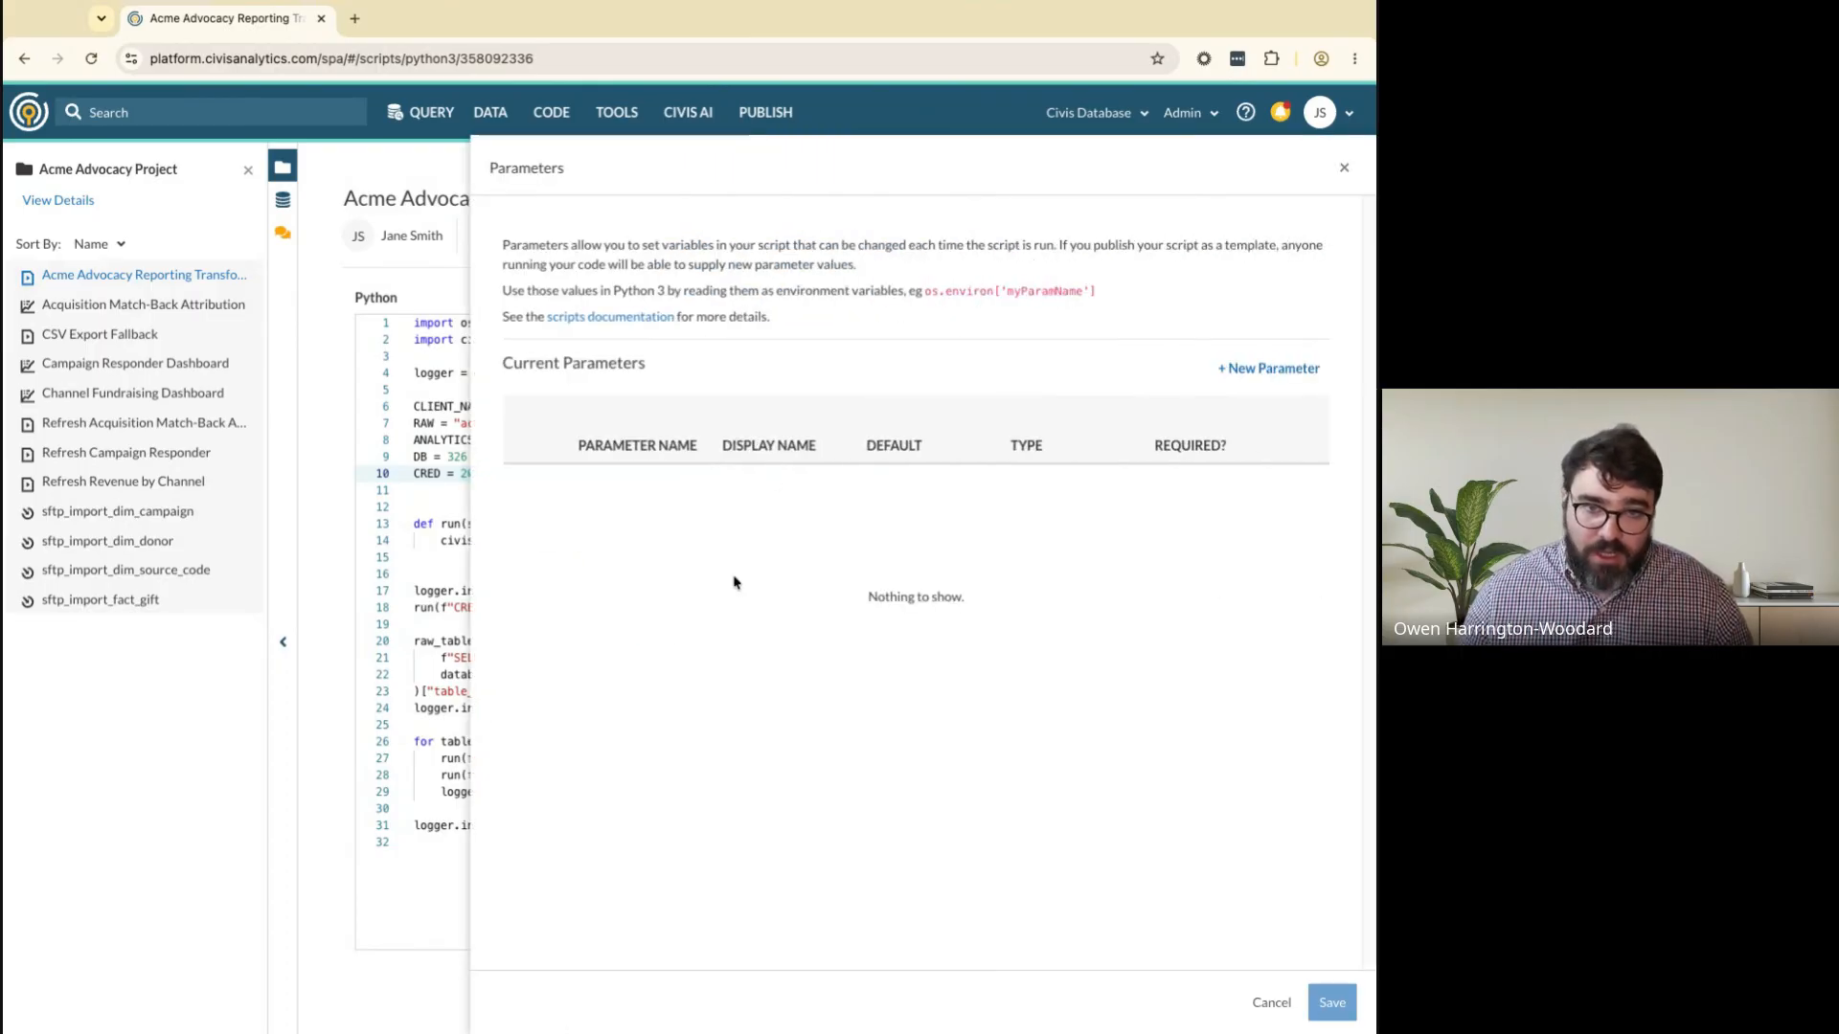
left_click(1343, 168)
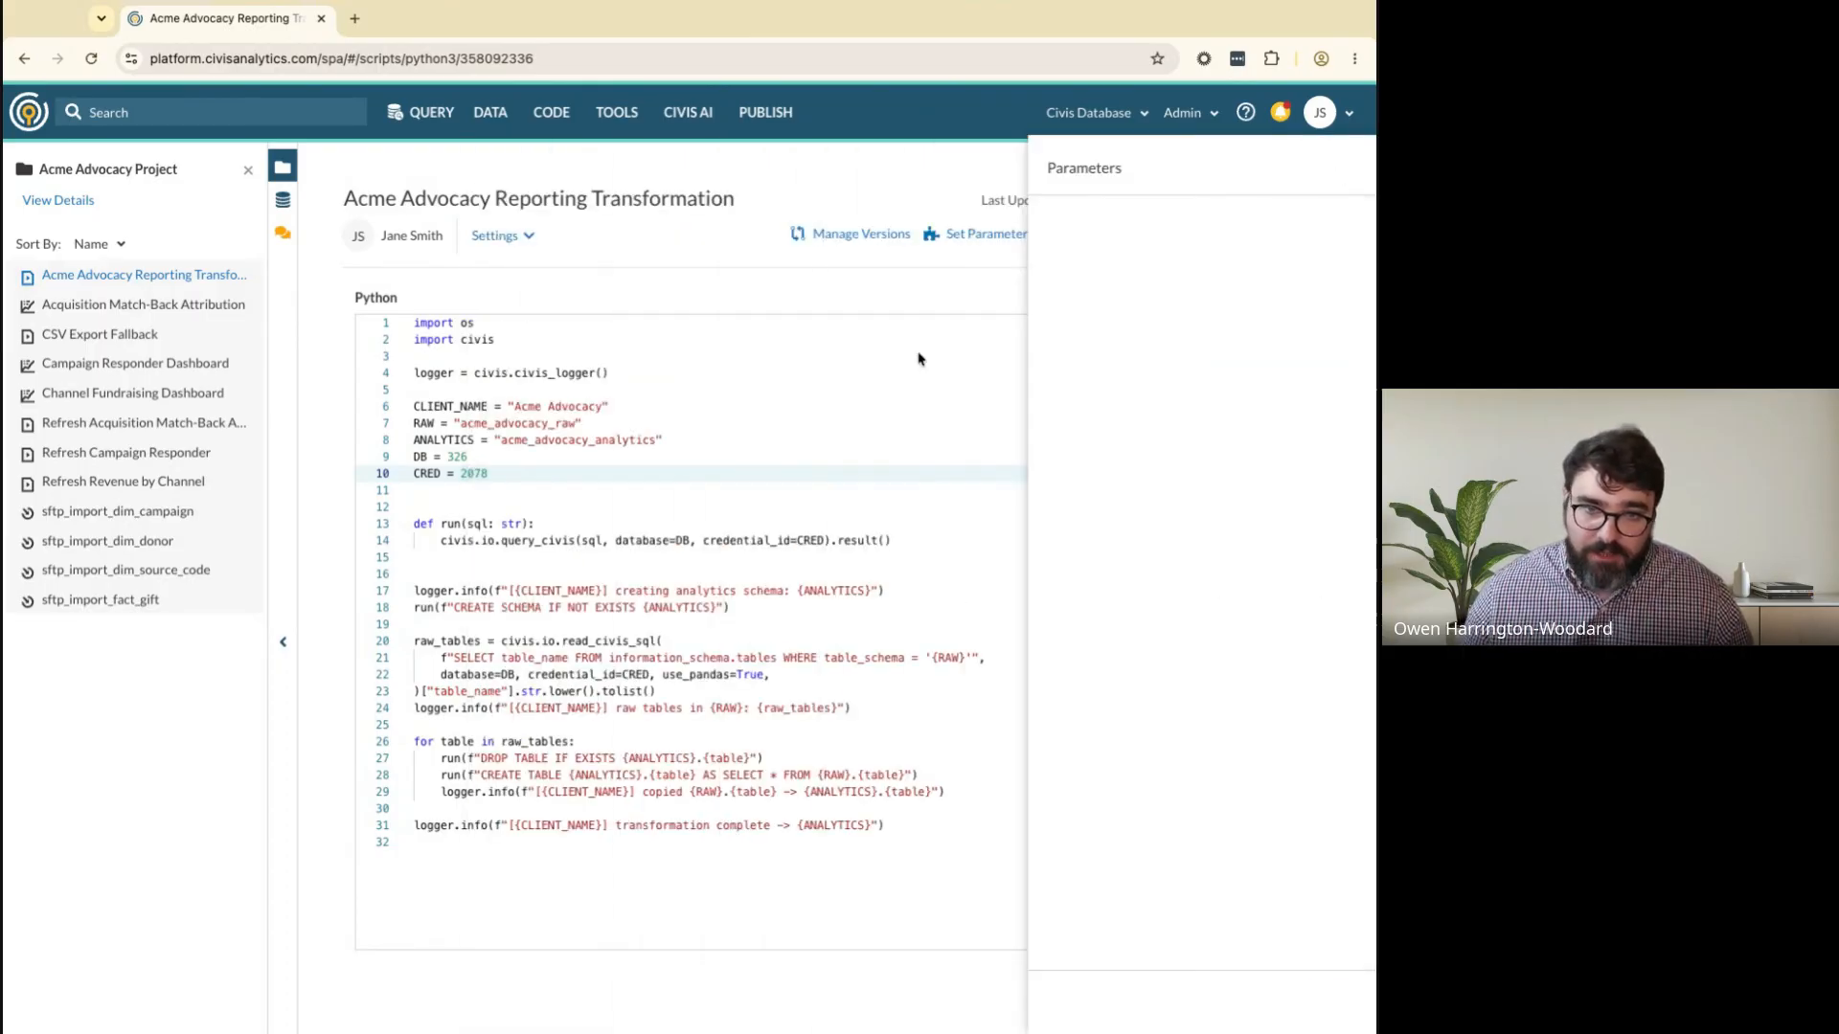
left_click(441, 406)
double_click(441, 406)
key("super+c")
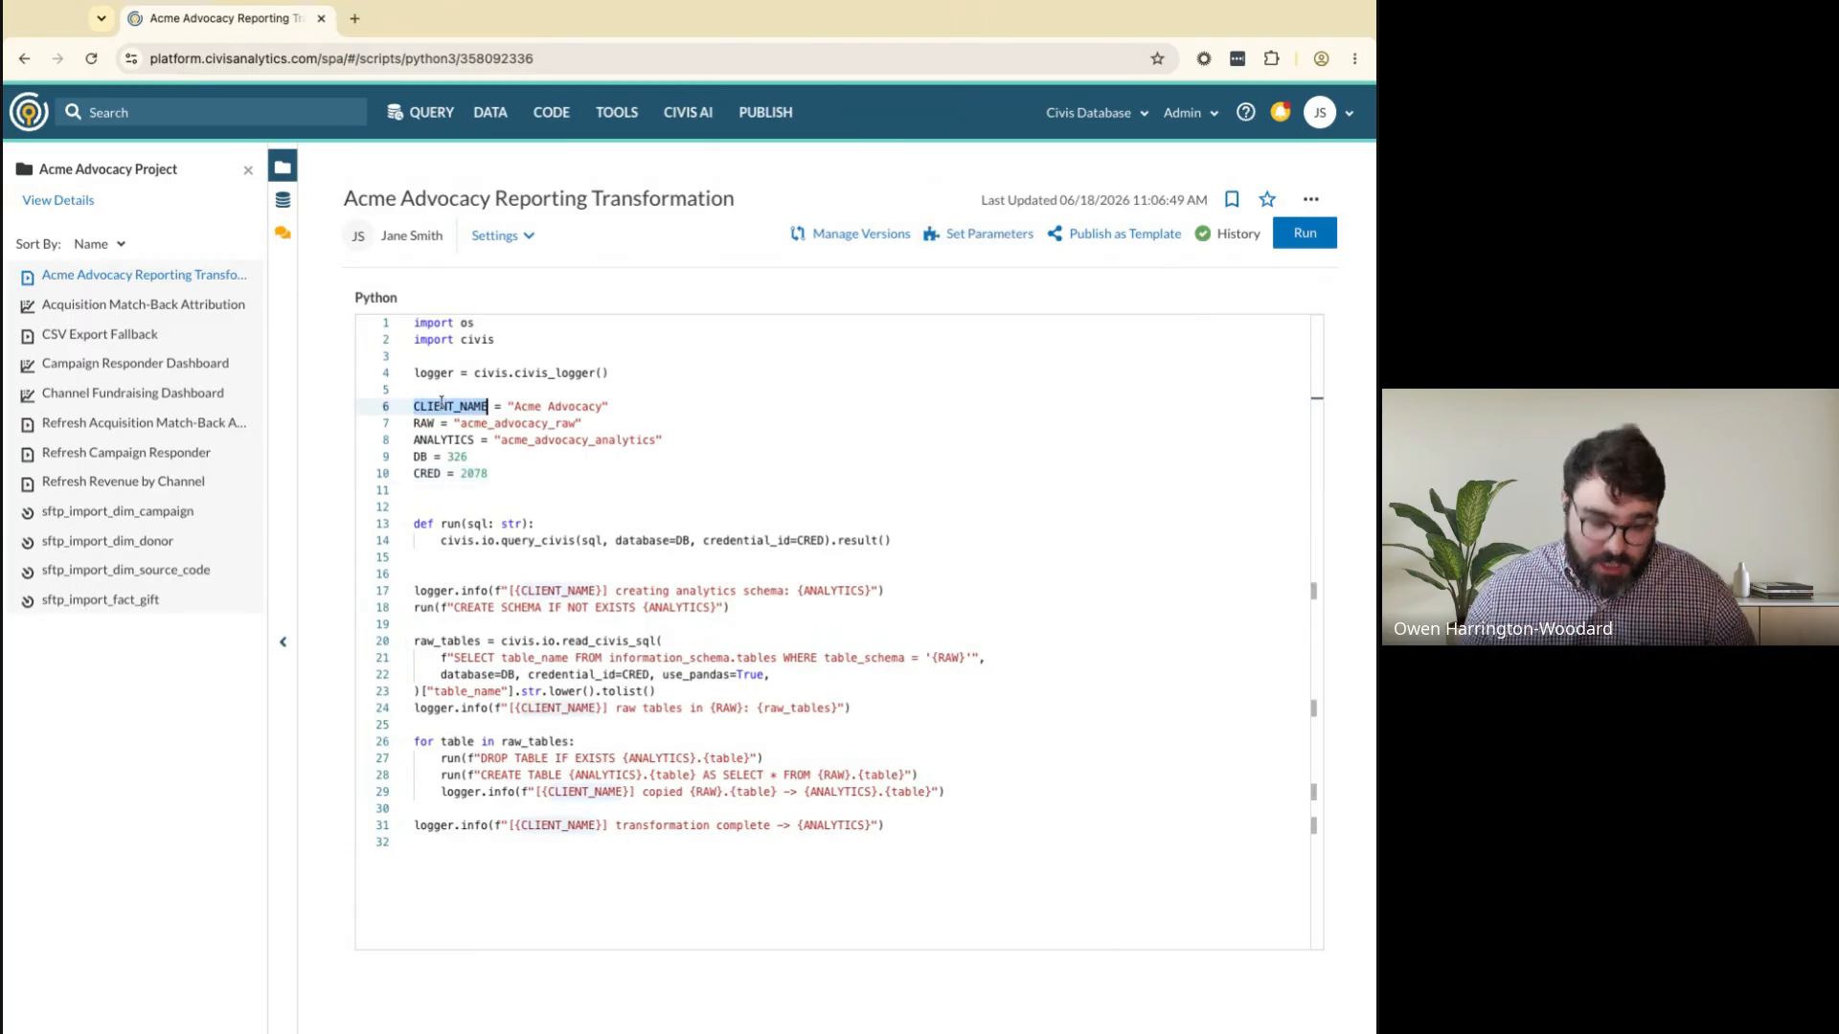
left_click(985, 234)
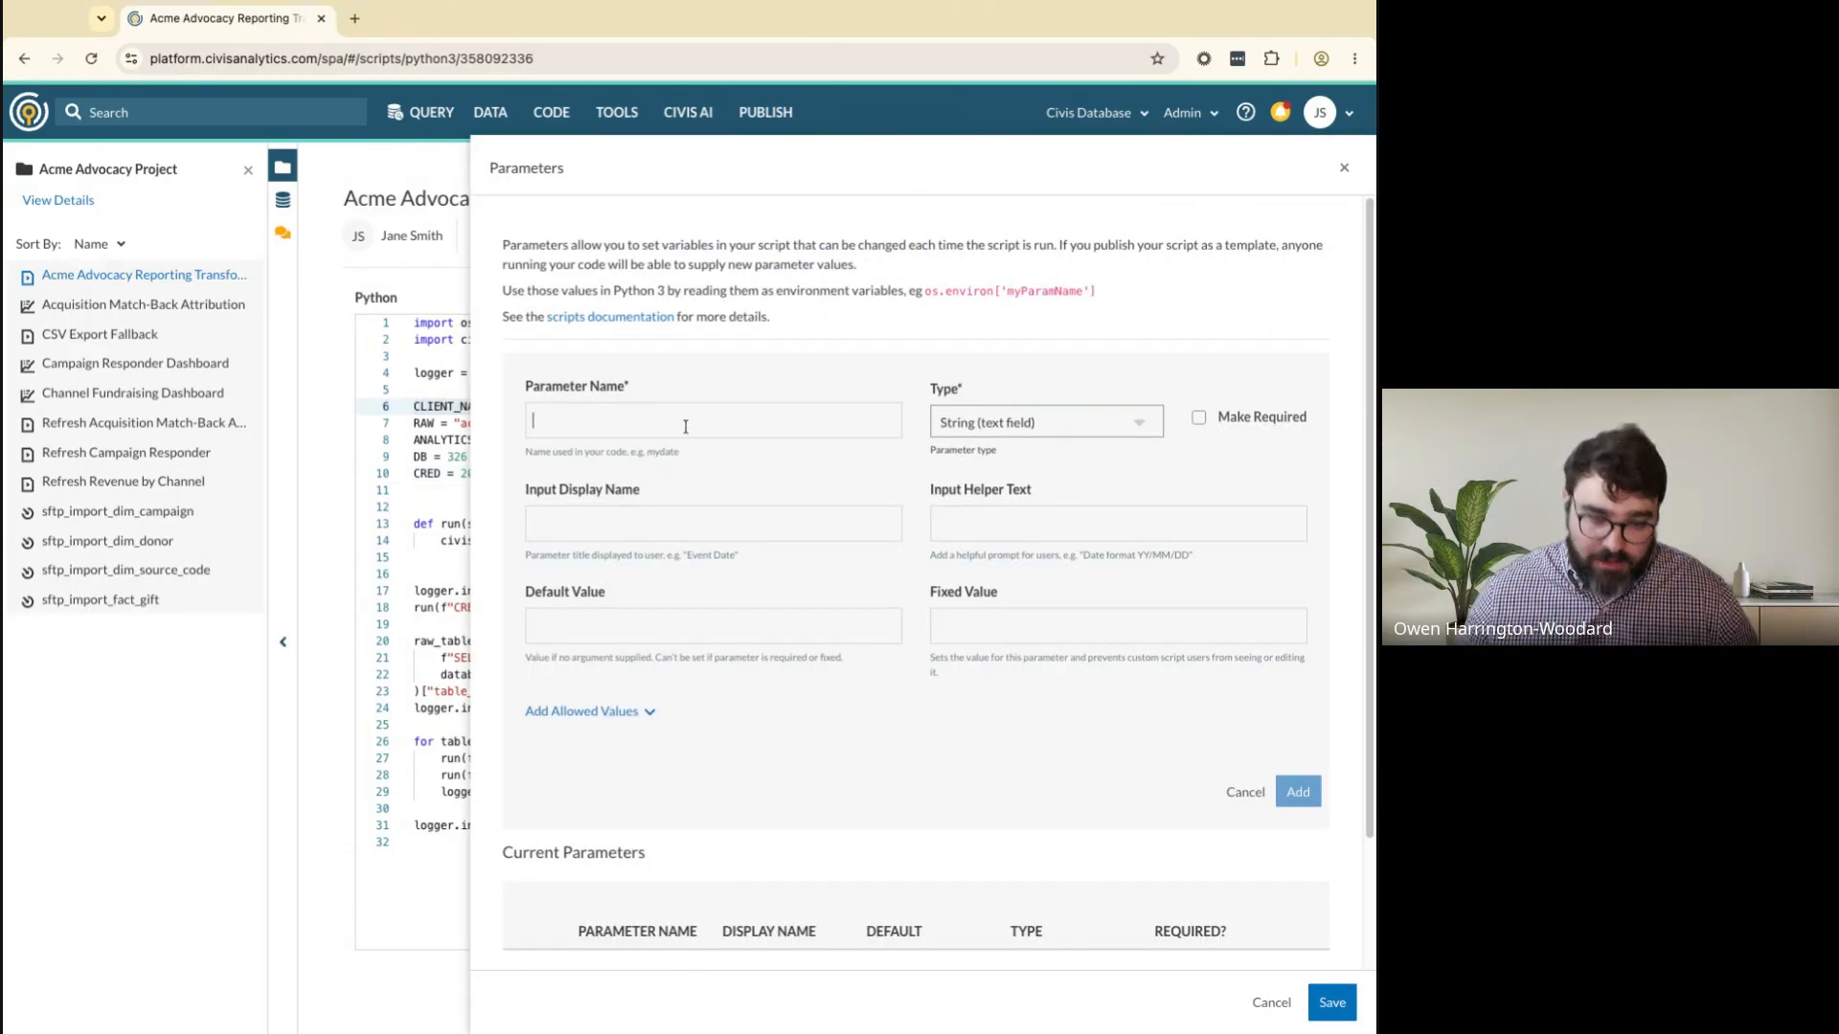
key("super+v")
left_click(1198, 418)
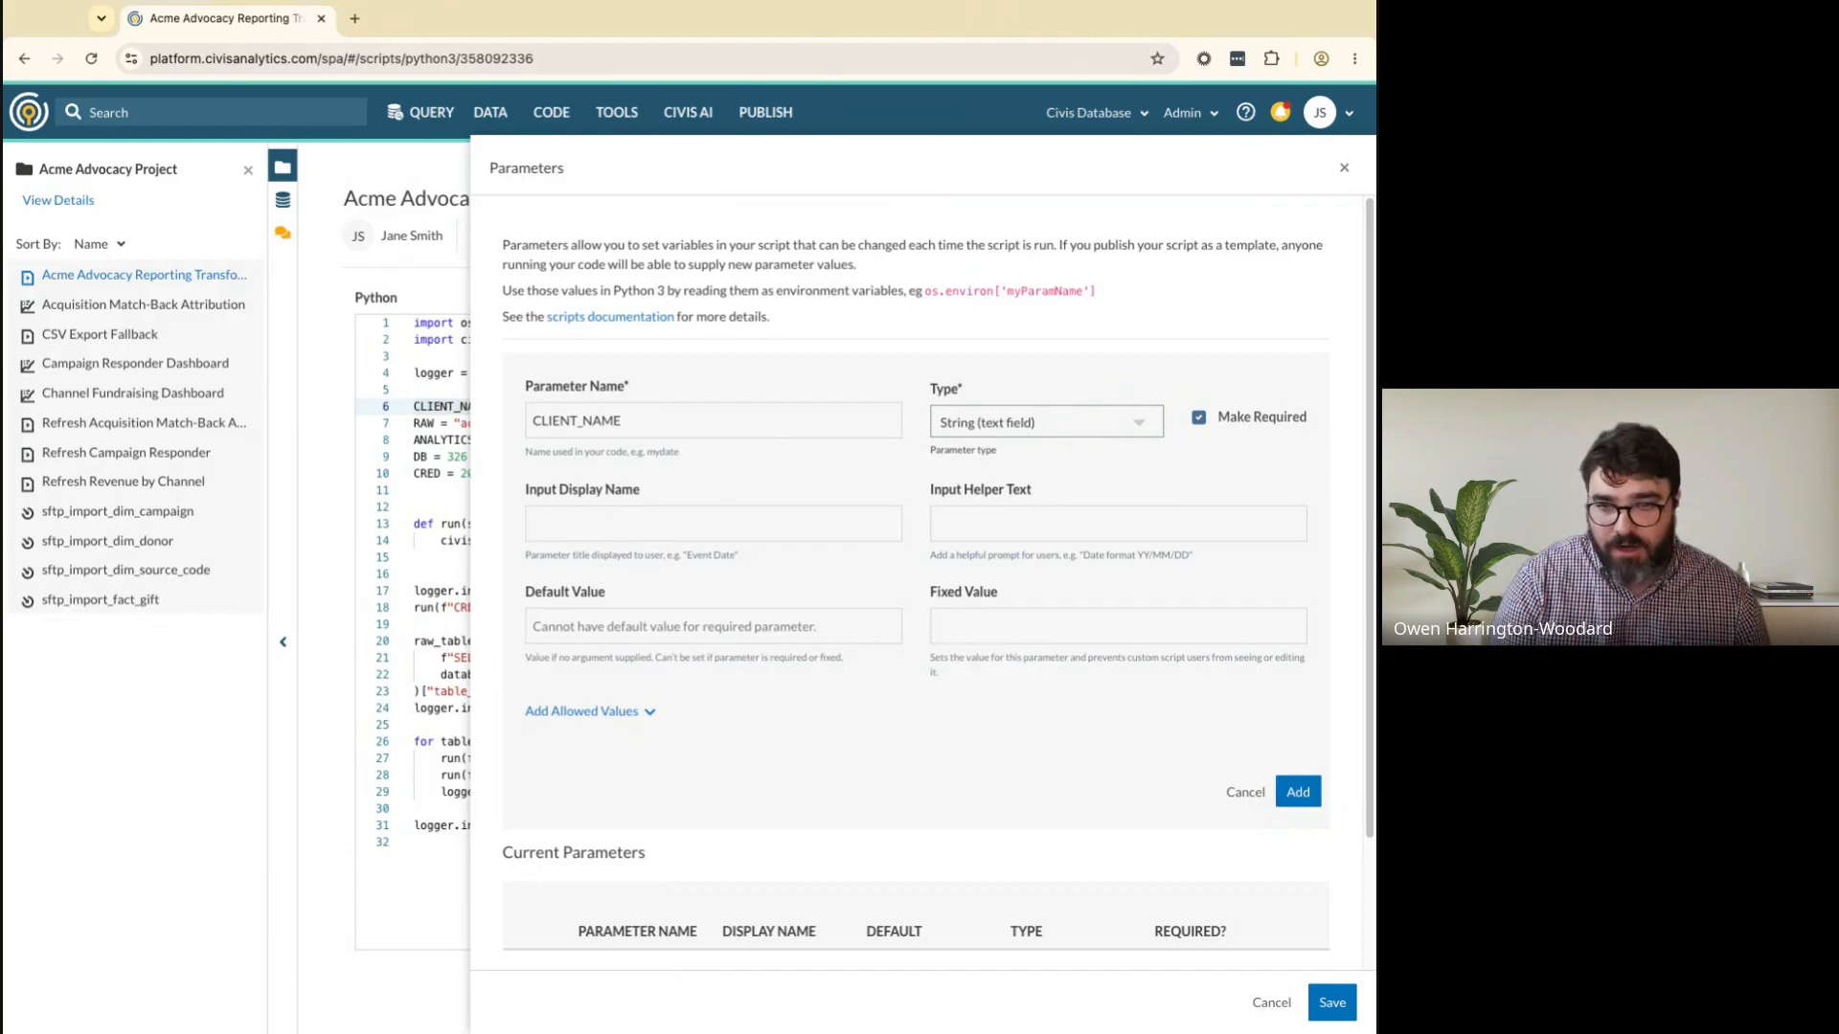
Give the CLIENT_NAME parameter the helper text "The client name" and the display name "Client Name", and add it
type("T")
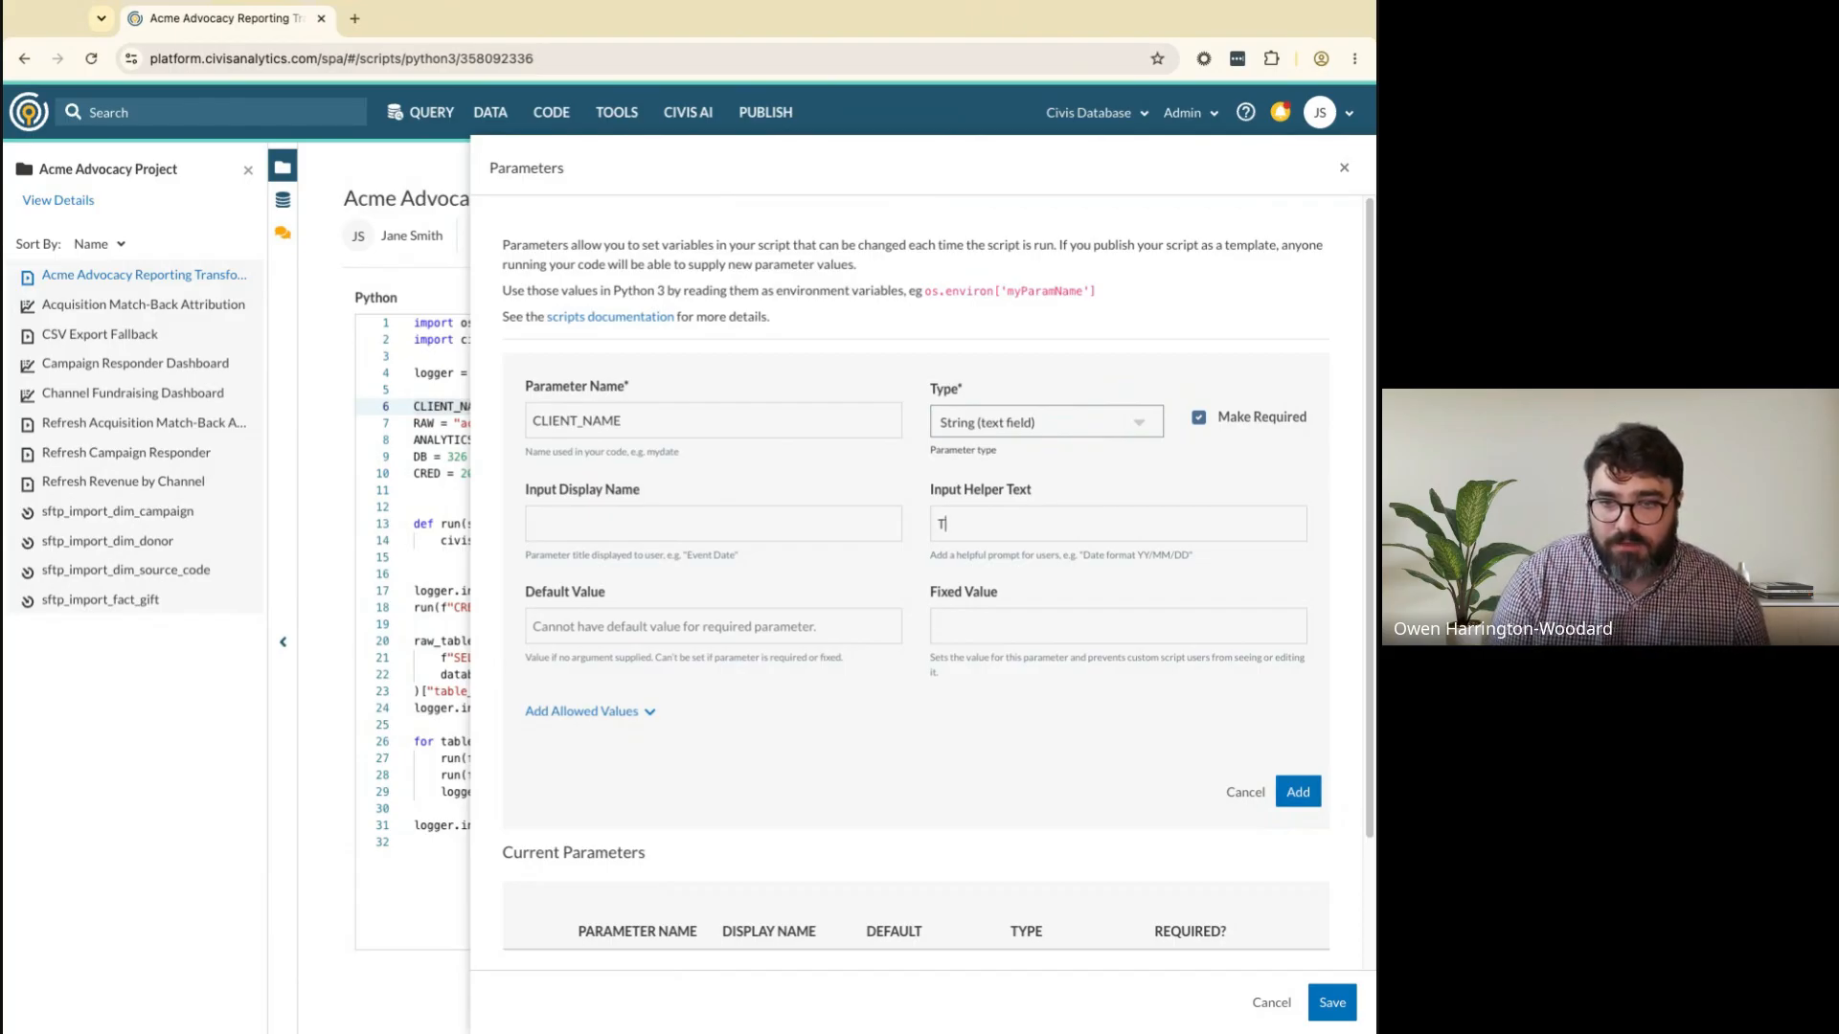
type("he client an")
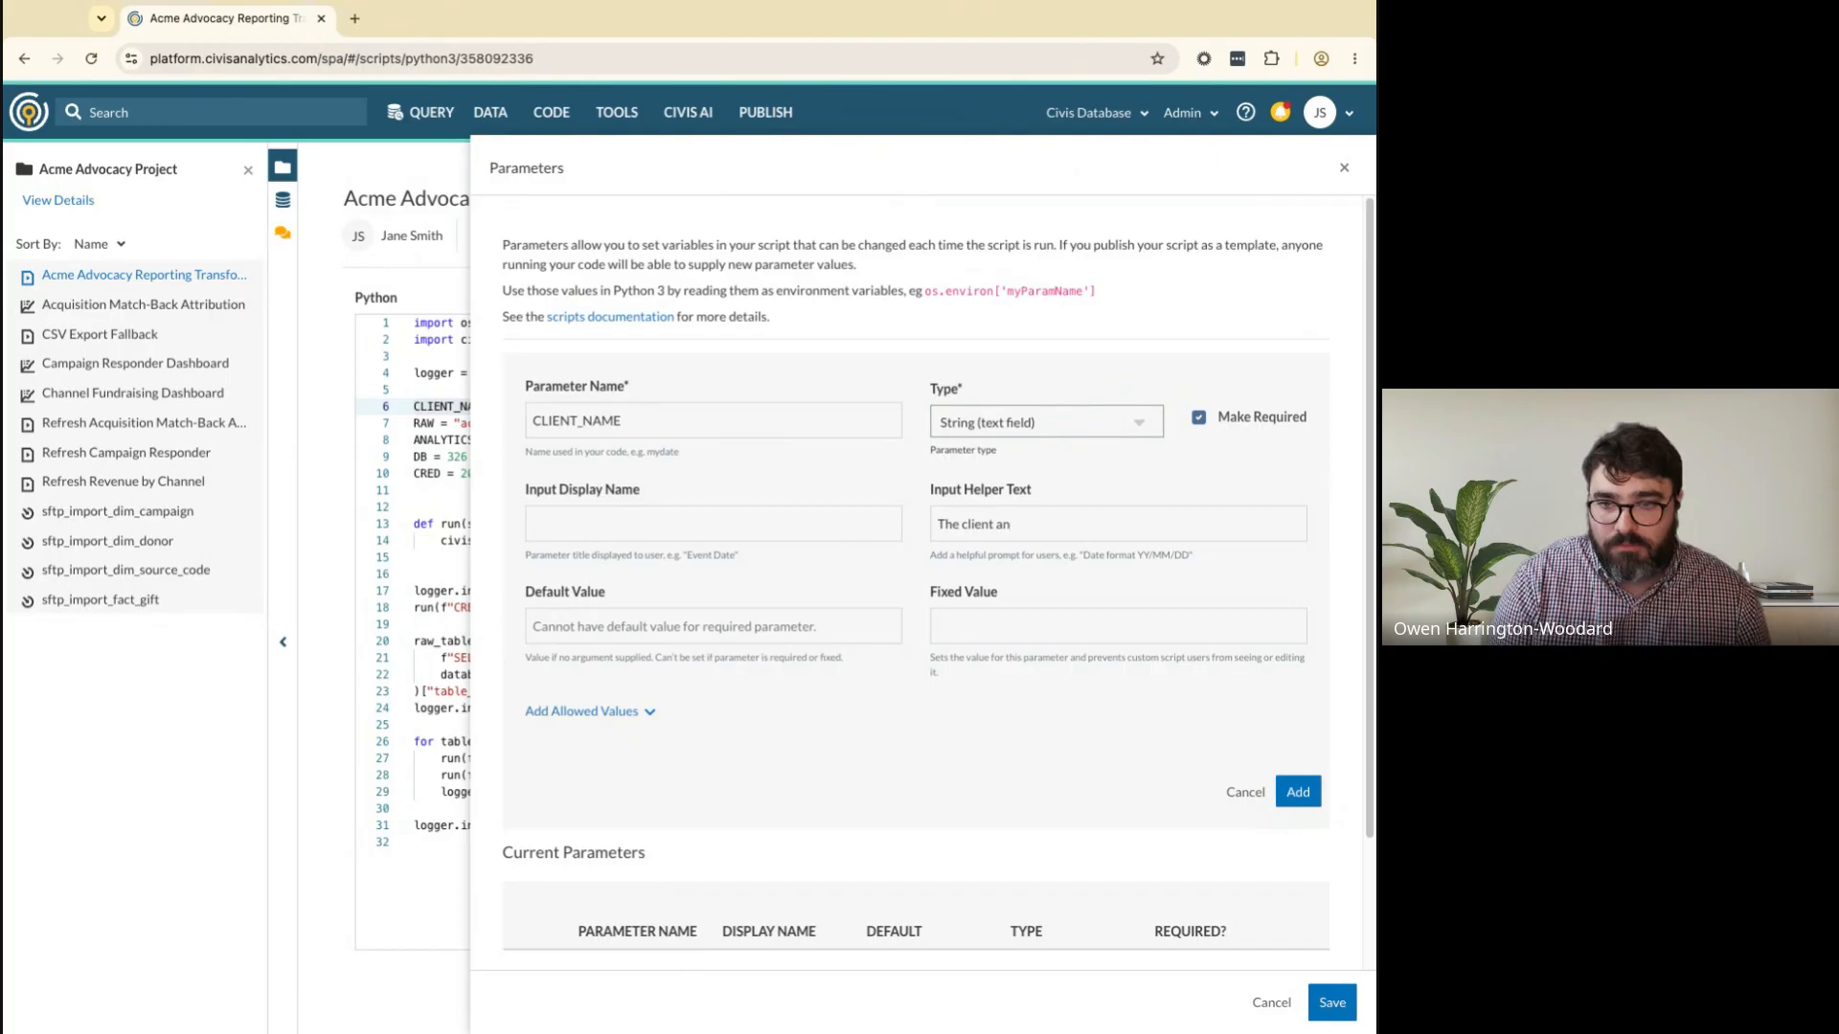
key("BackSpace")
key("BackSpace")
type("name")
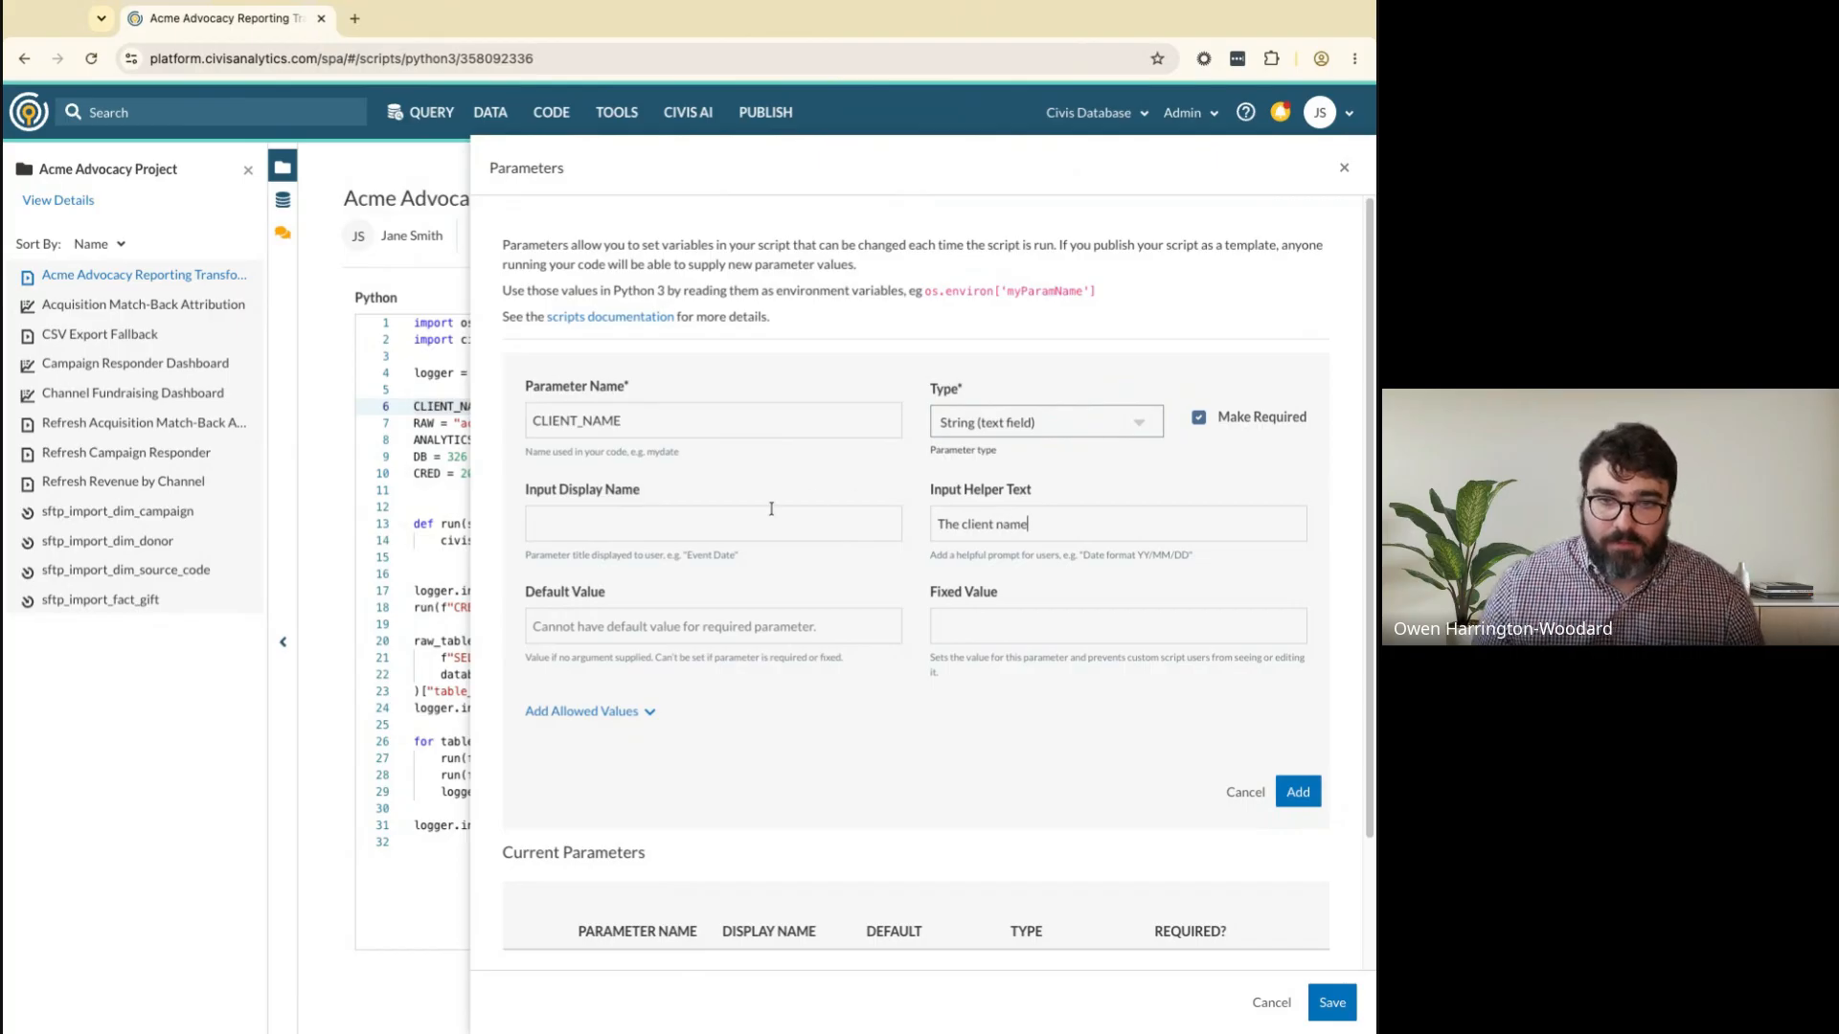
left_click(738, 527)
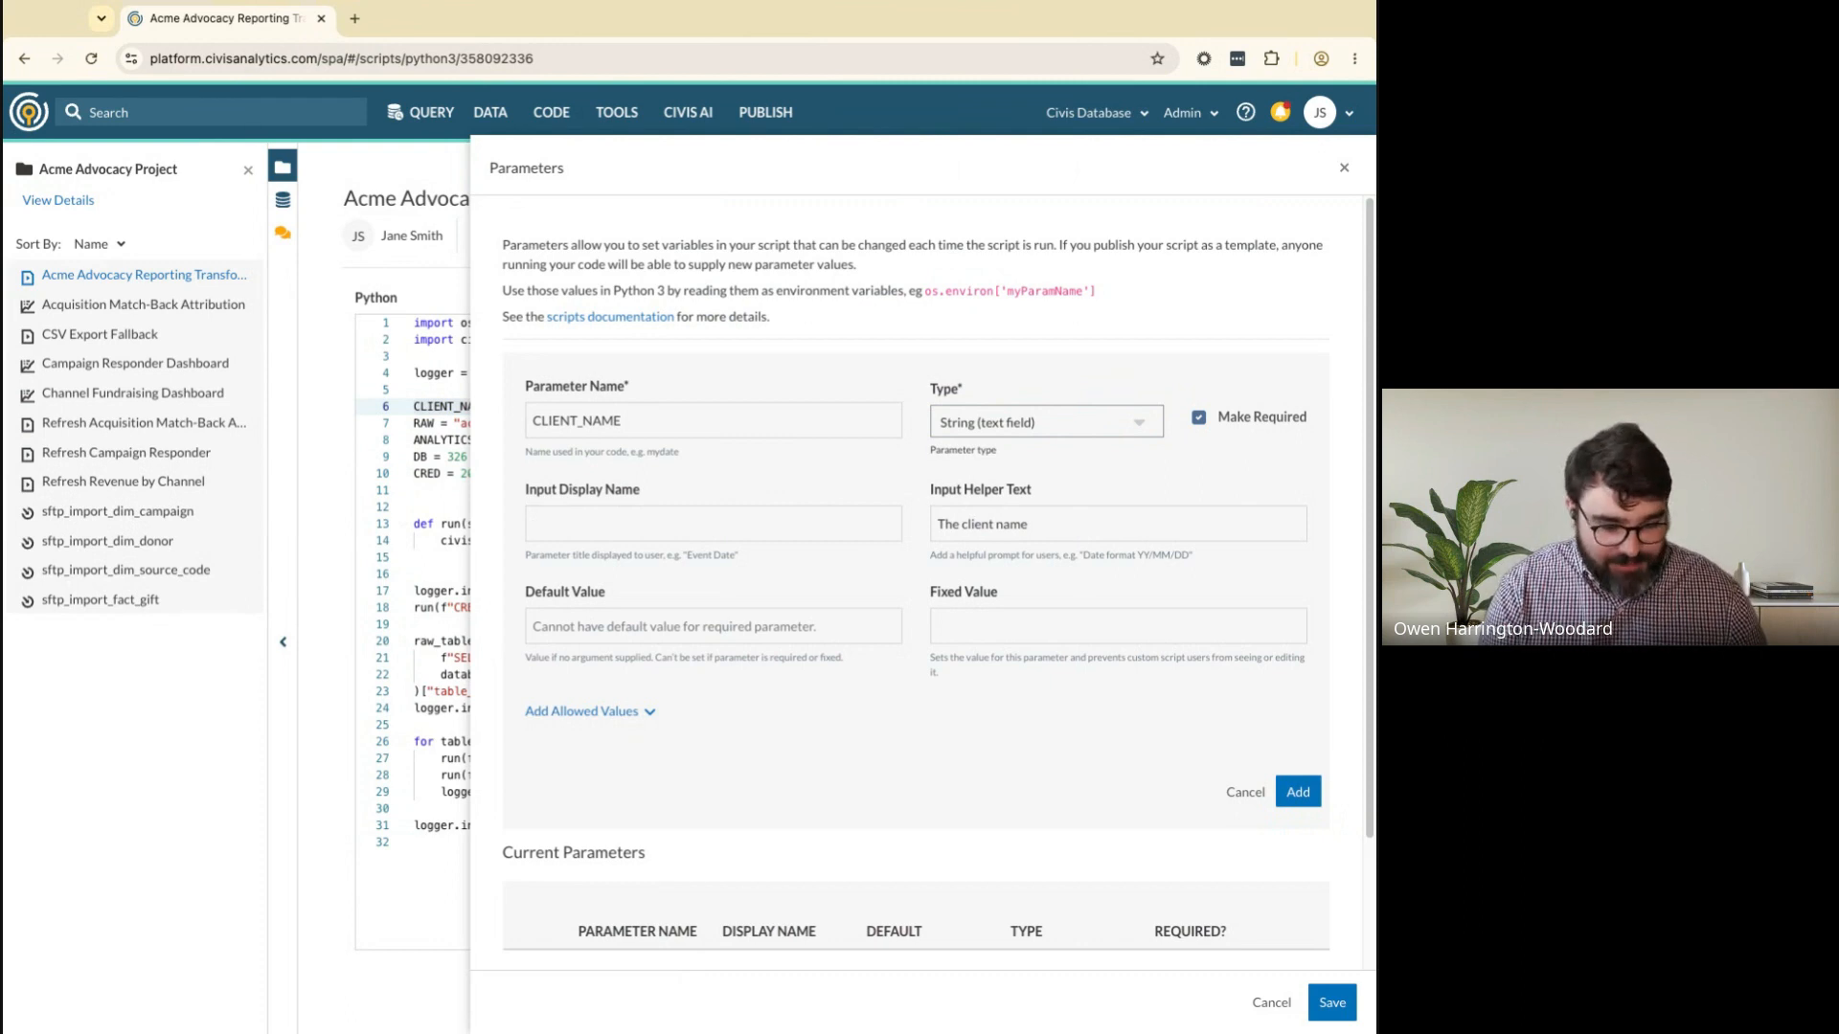
type("Client na")
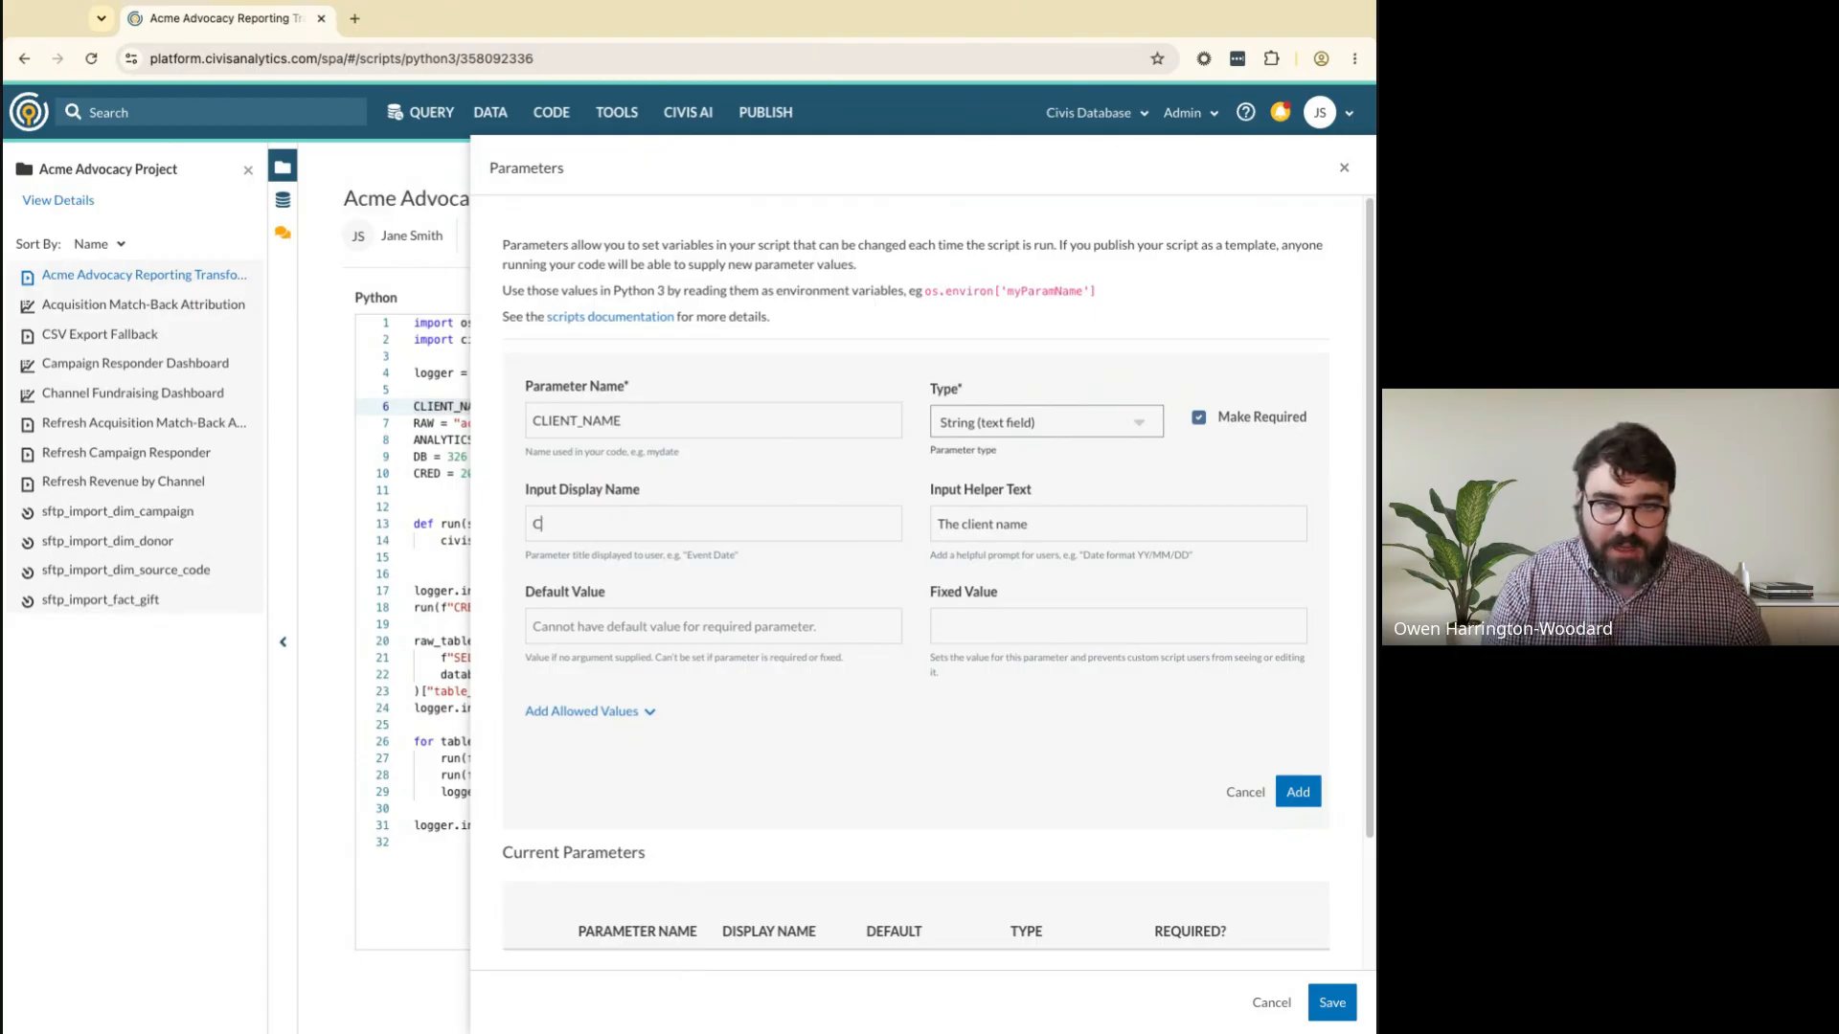
key("BackSpace")
key("BackSpace")
type("Name")
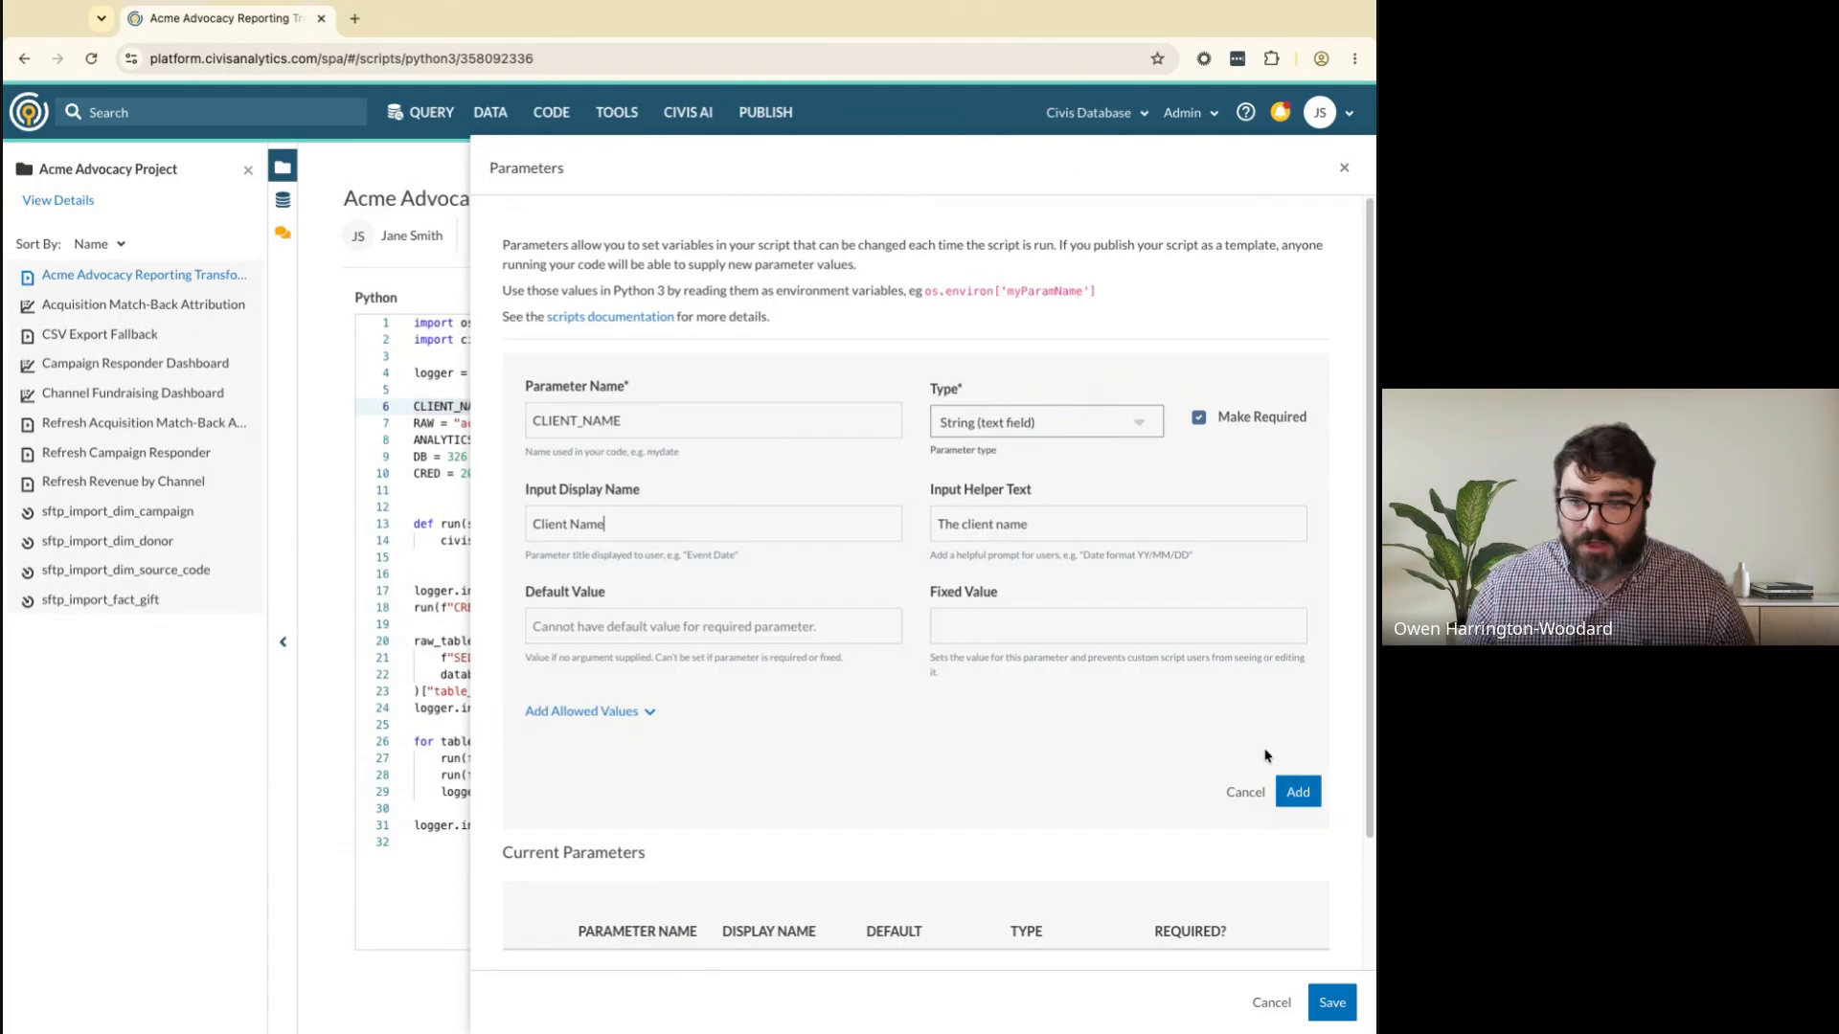
left_click(1298, 791)
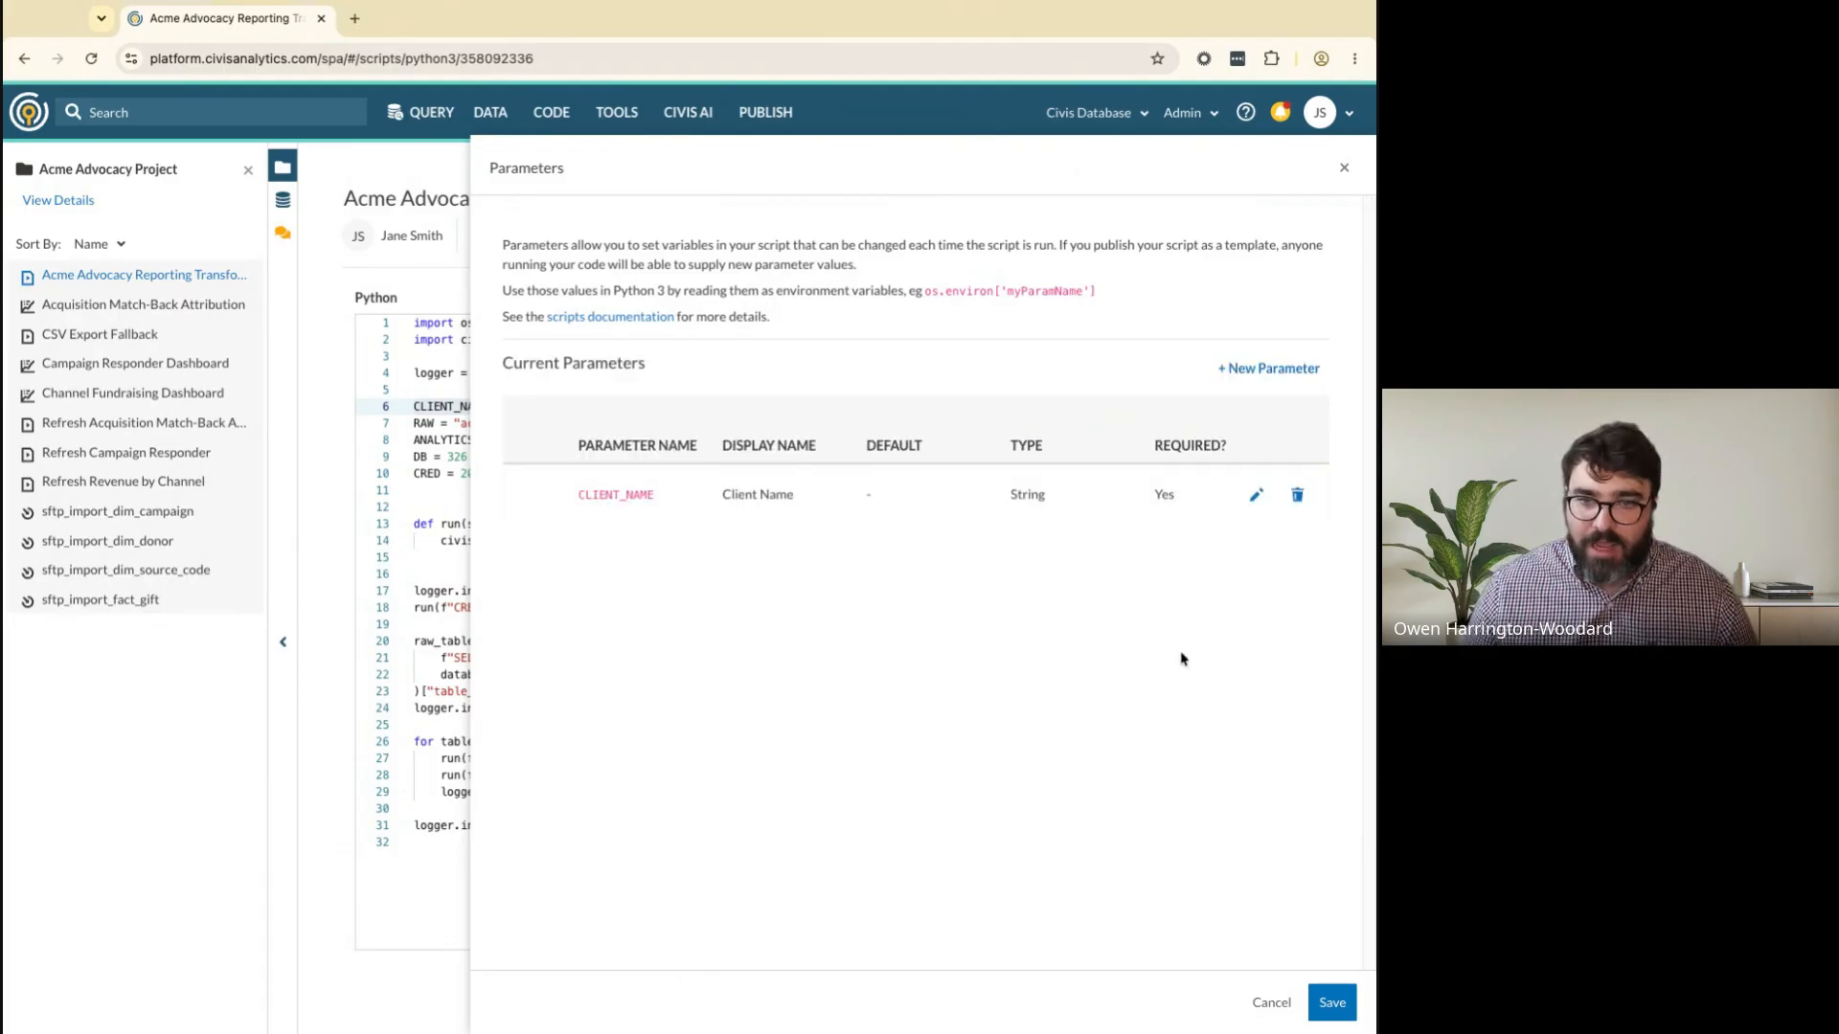
Add a required string parameter named RAW_SCHEMA
left_click(1270, 369)
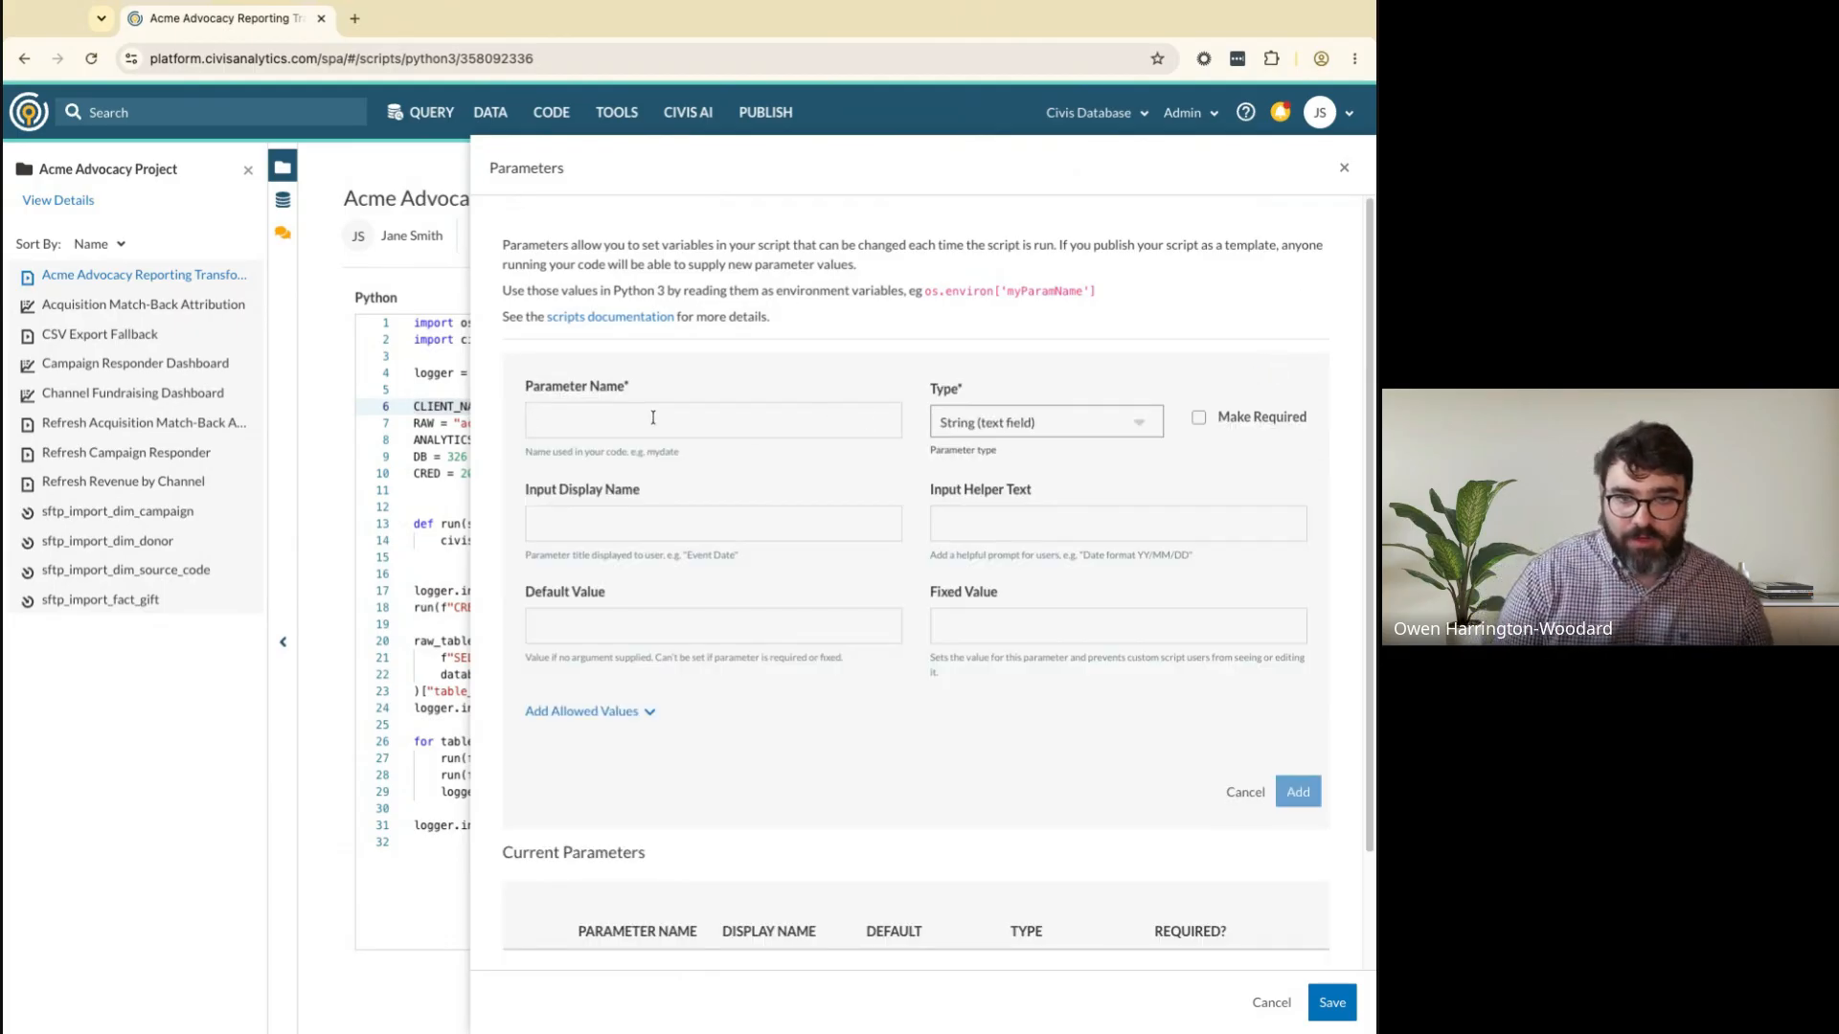
type("RA")
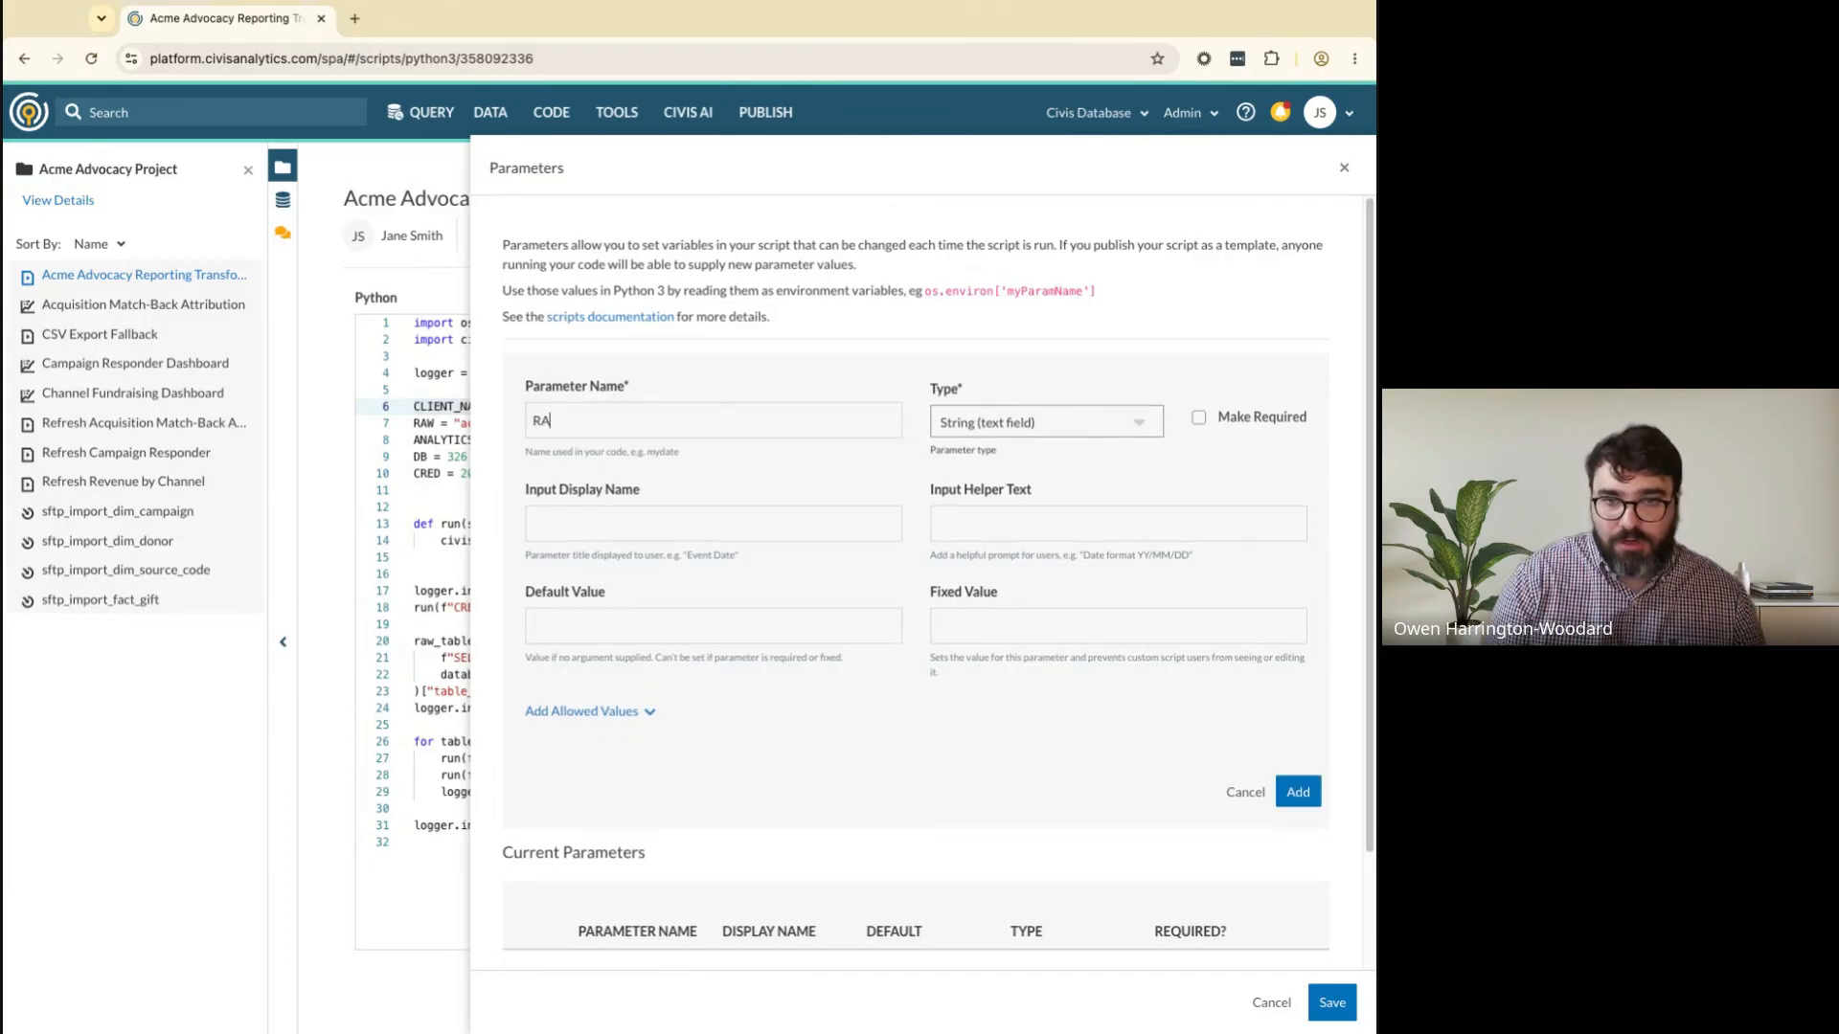
type("W_SCHEMA")
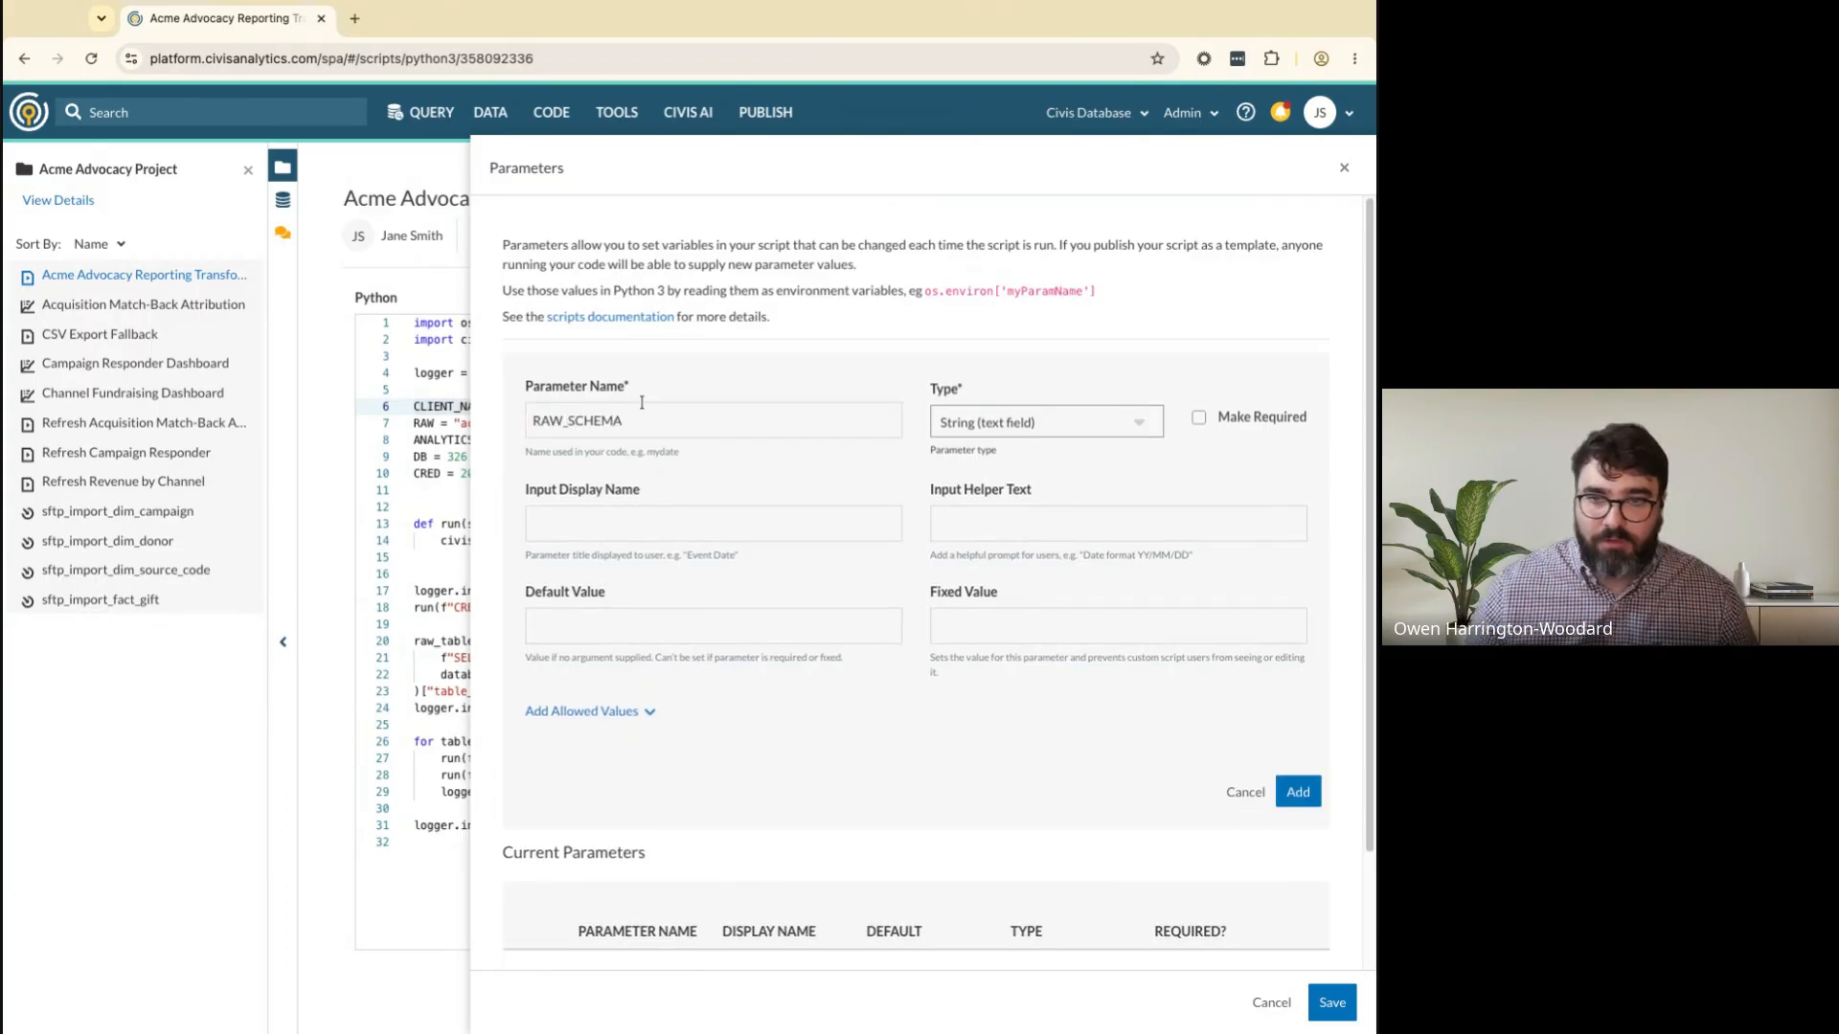
left_click(1198, 418)
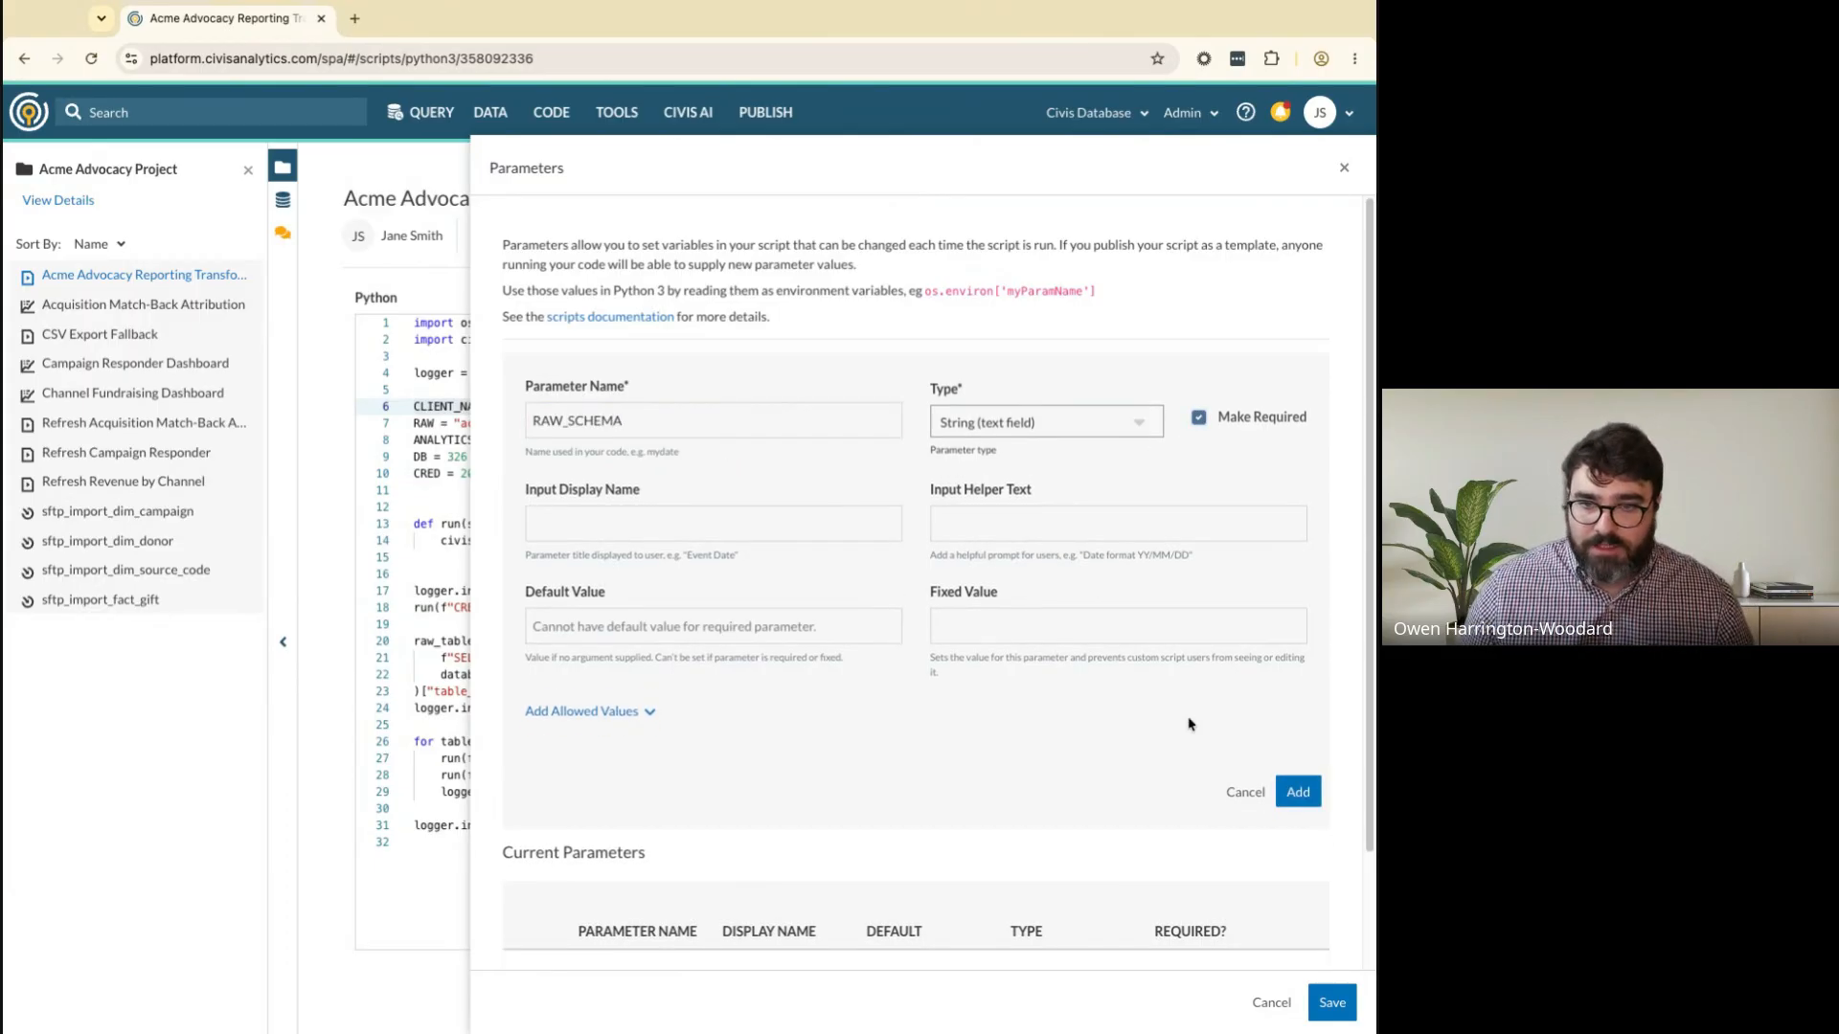
left_click(1299, 791)
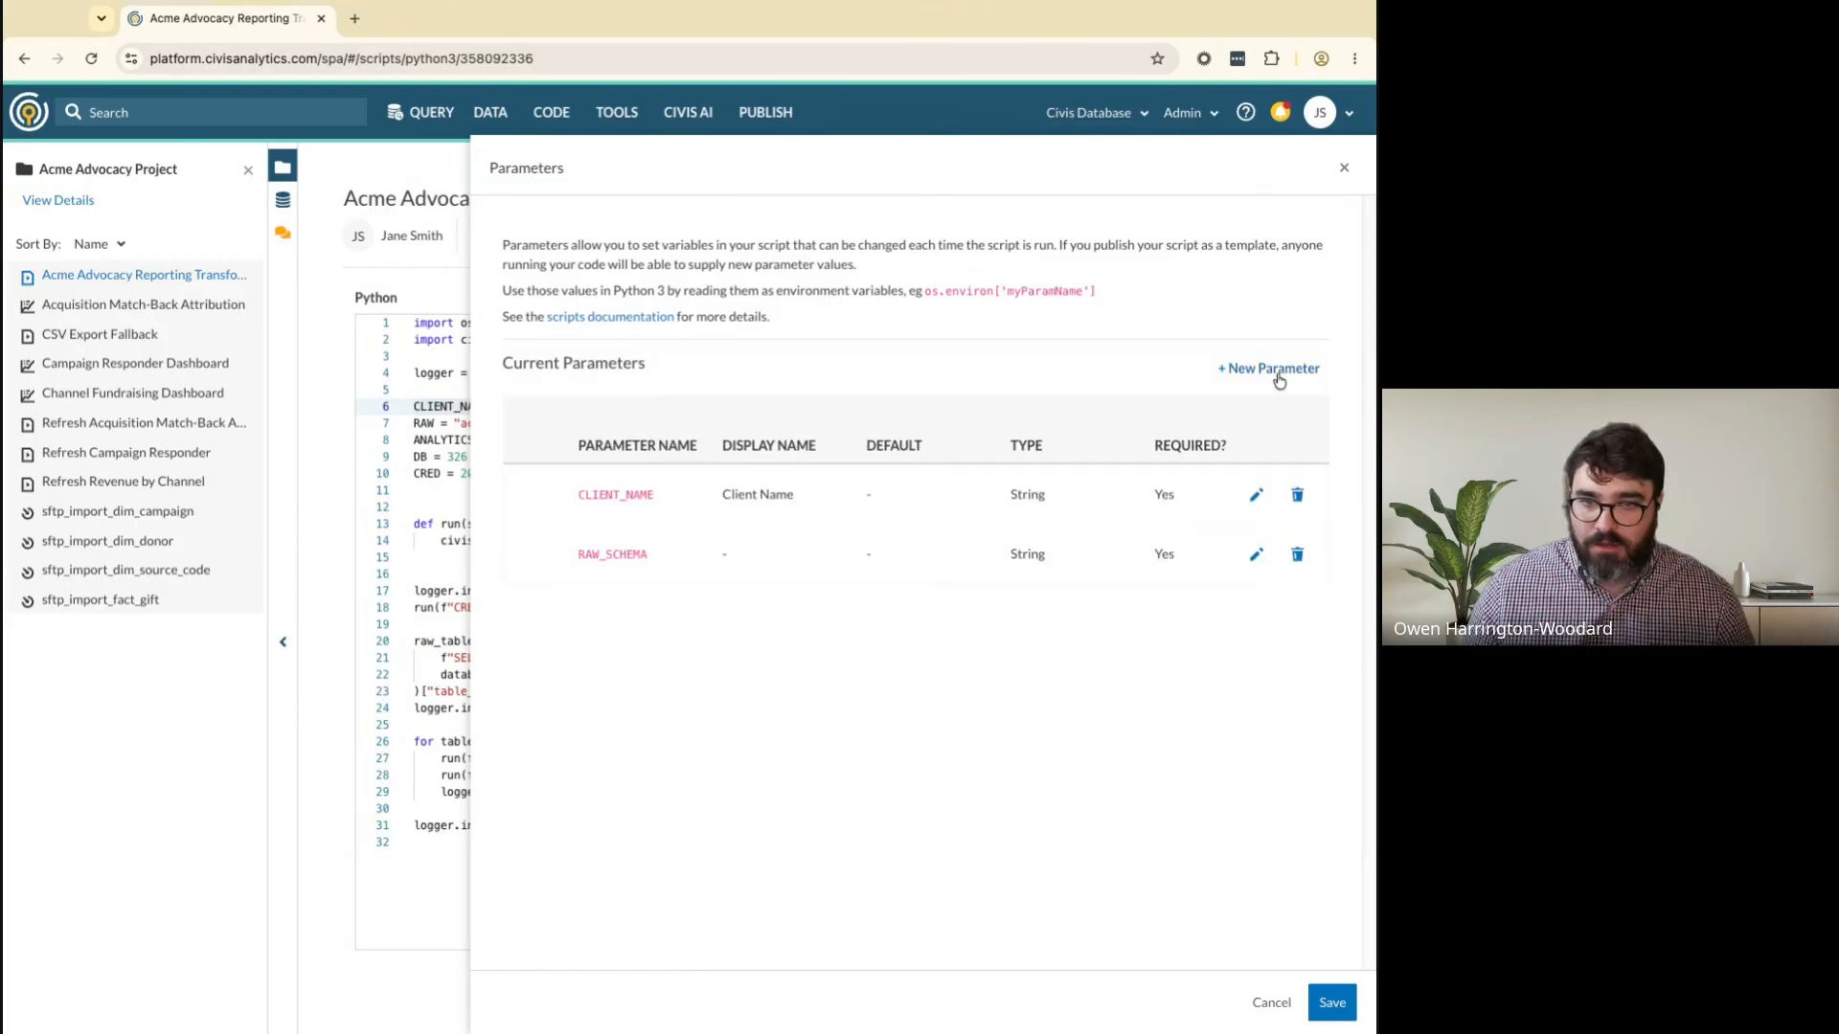
Add a required string parameter named ANALYTICS_SCHEMA
left_click(1277, 370)
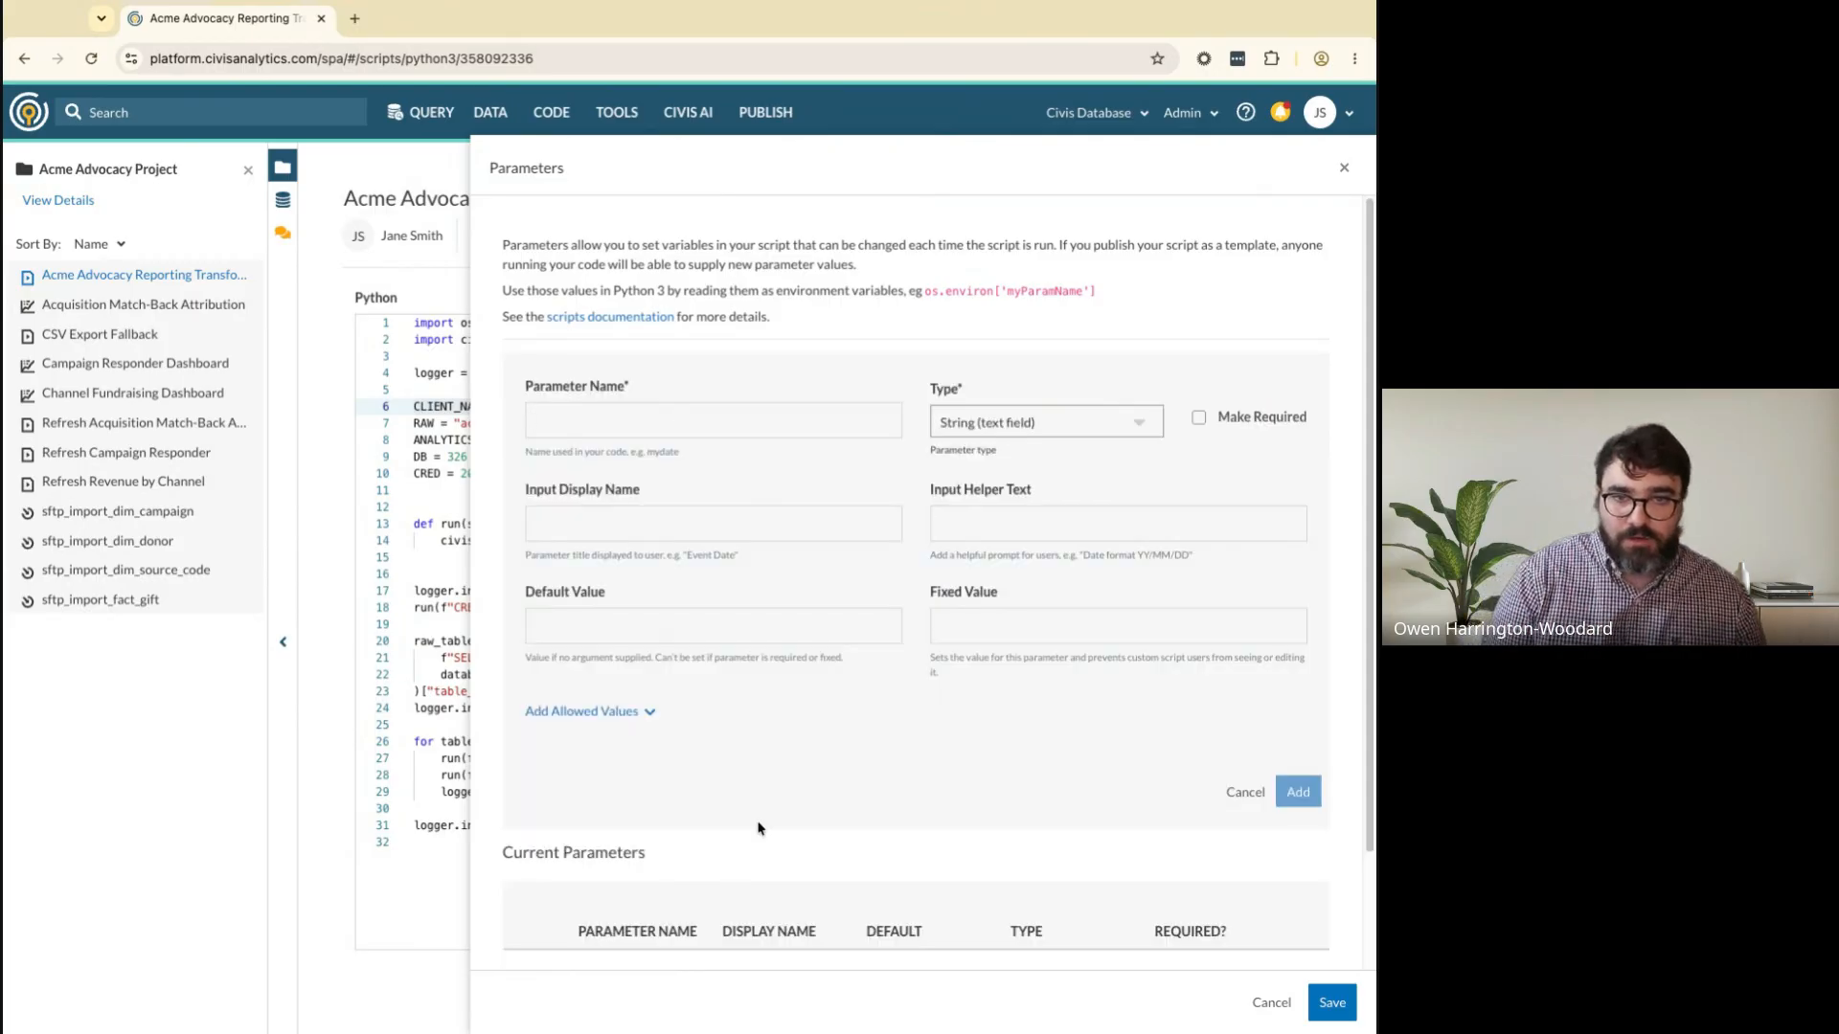
type("ANALYTICS_SCH")
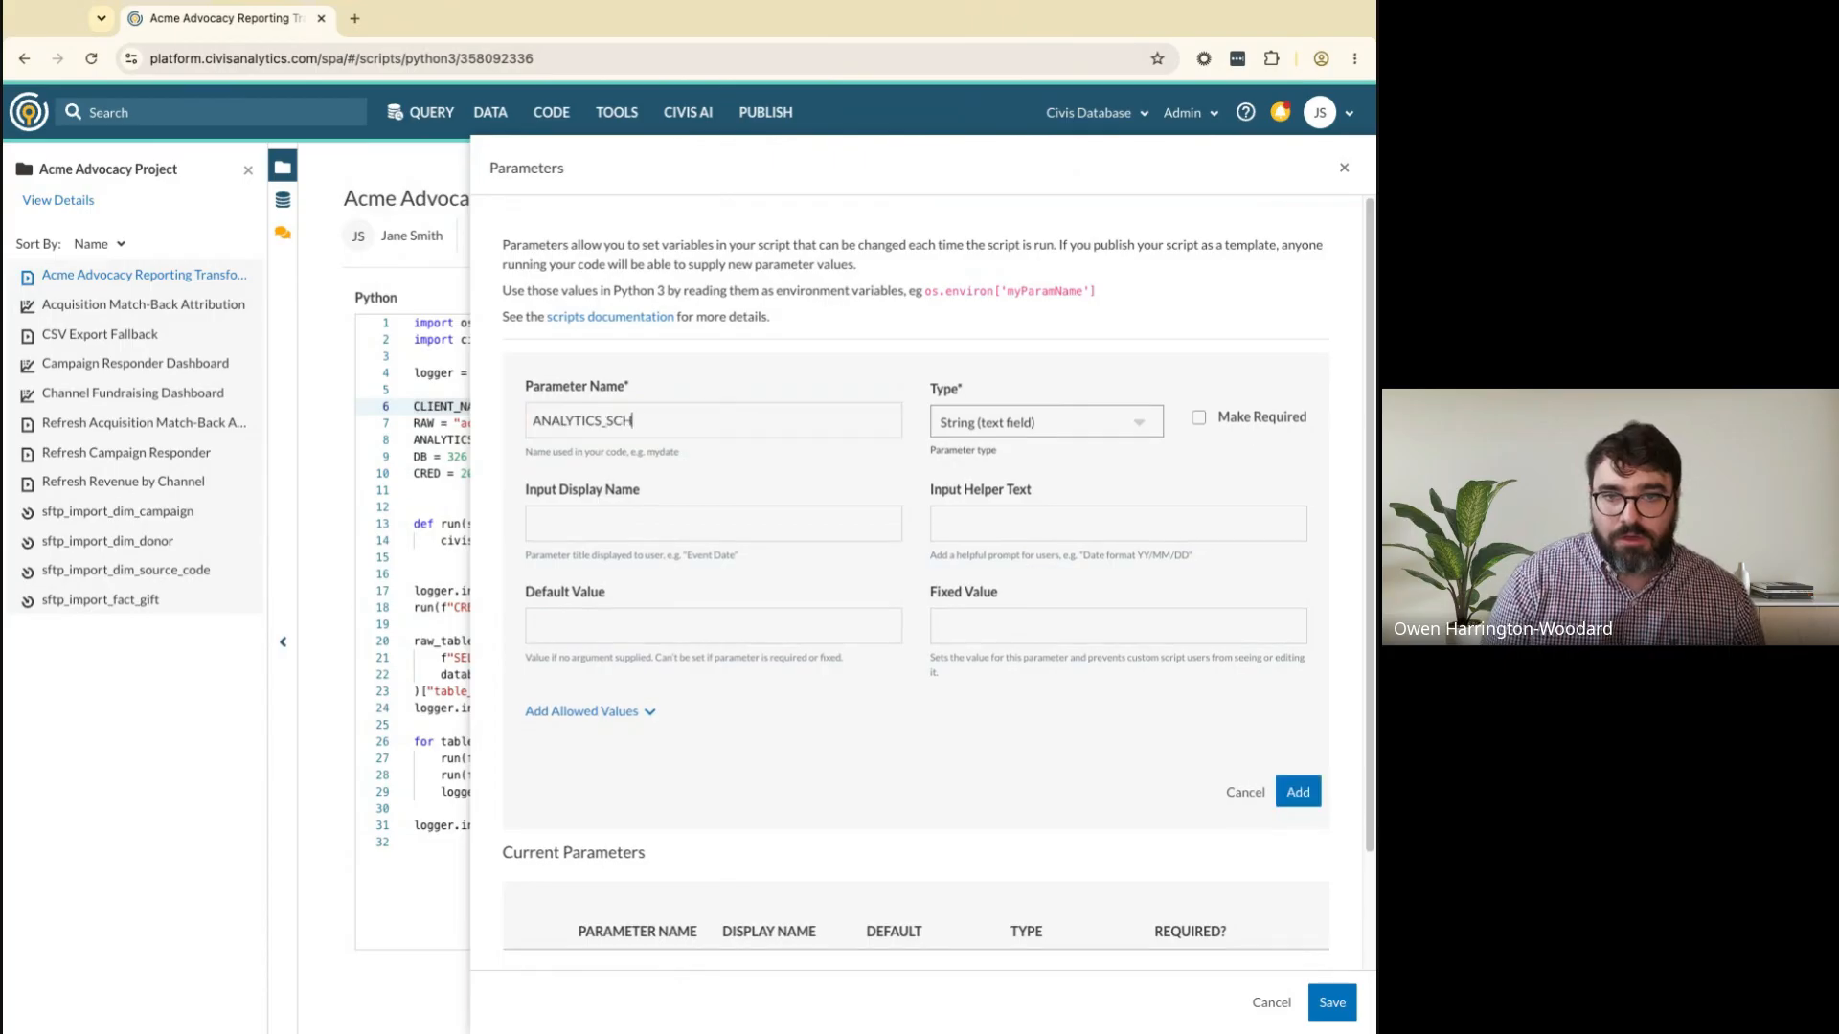
type("EMA")
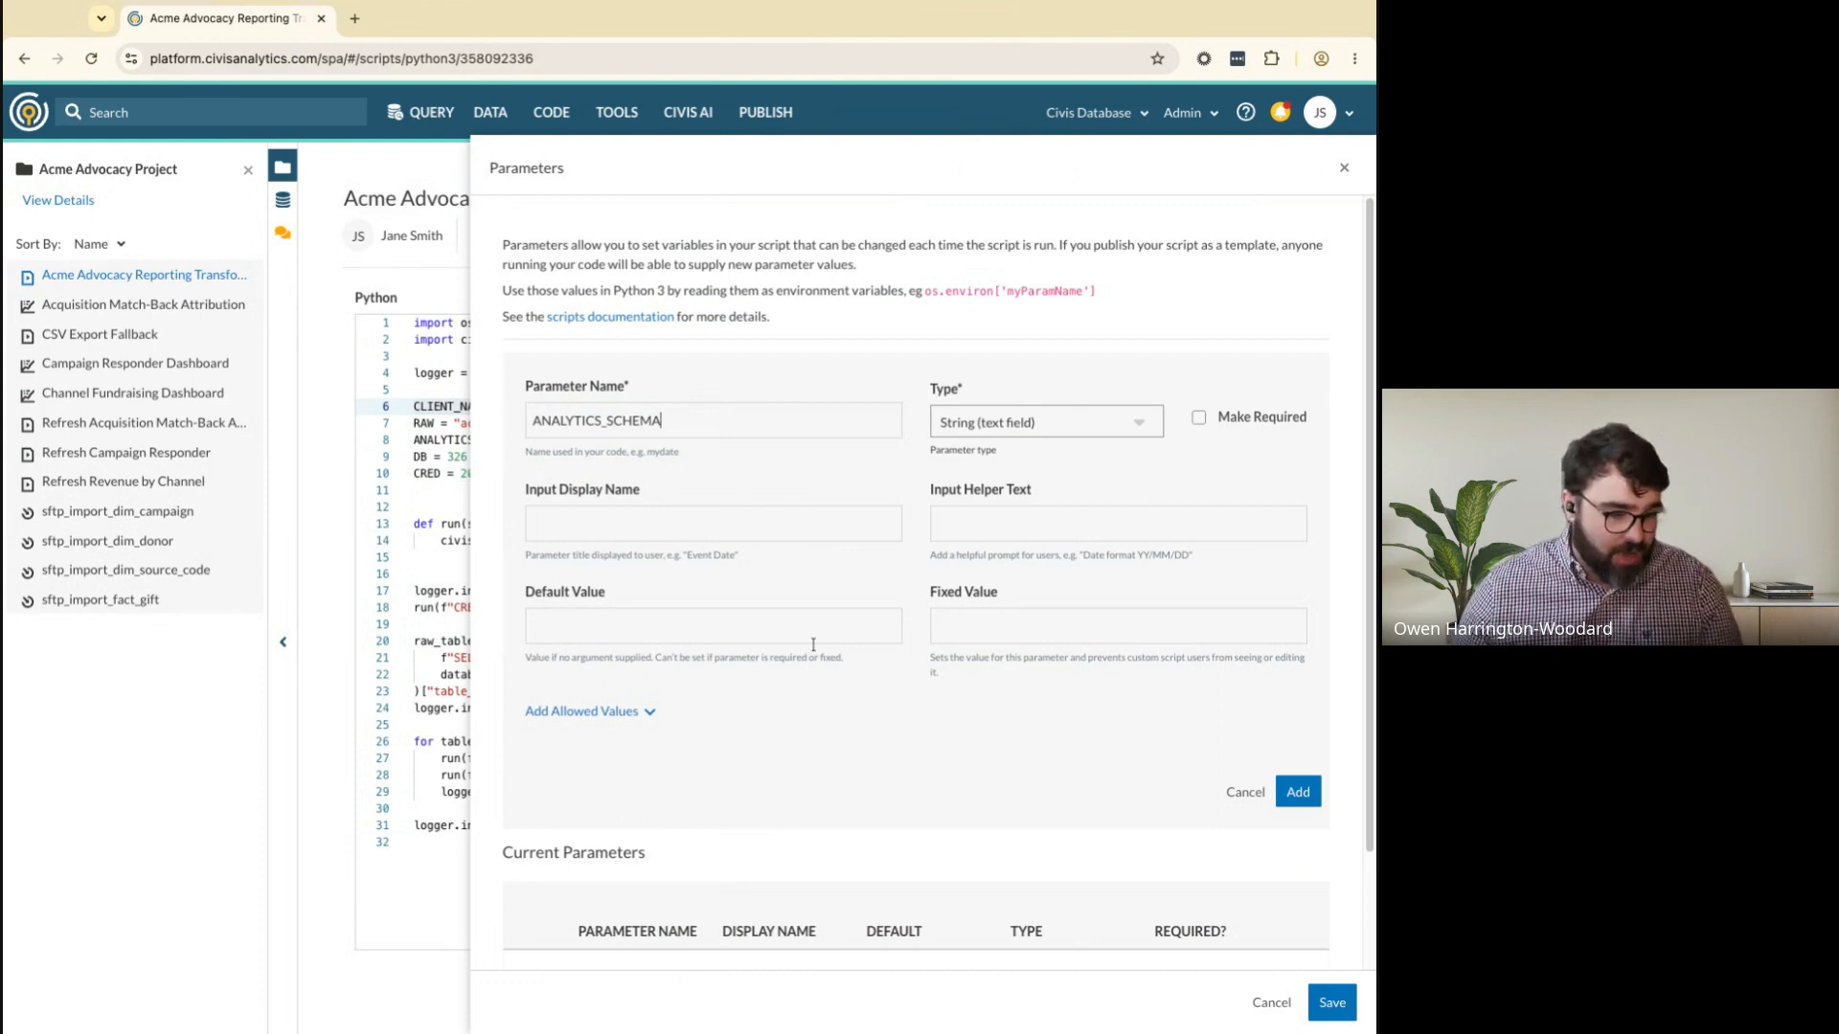
left_click(1210, 419)
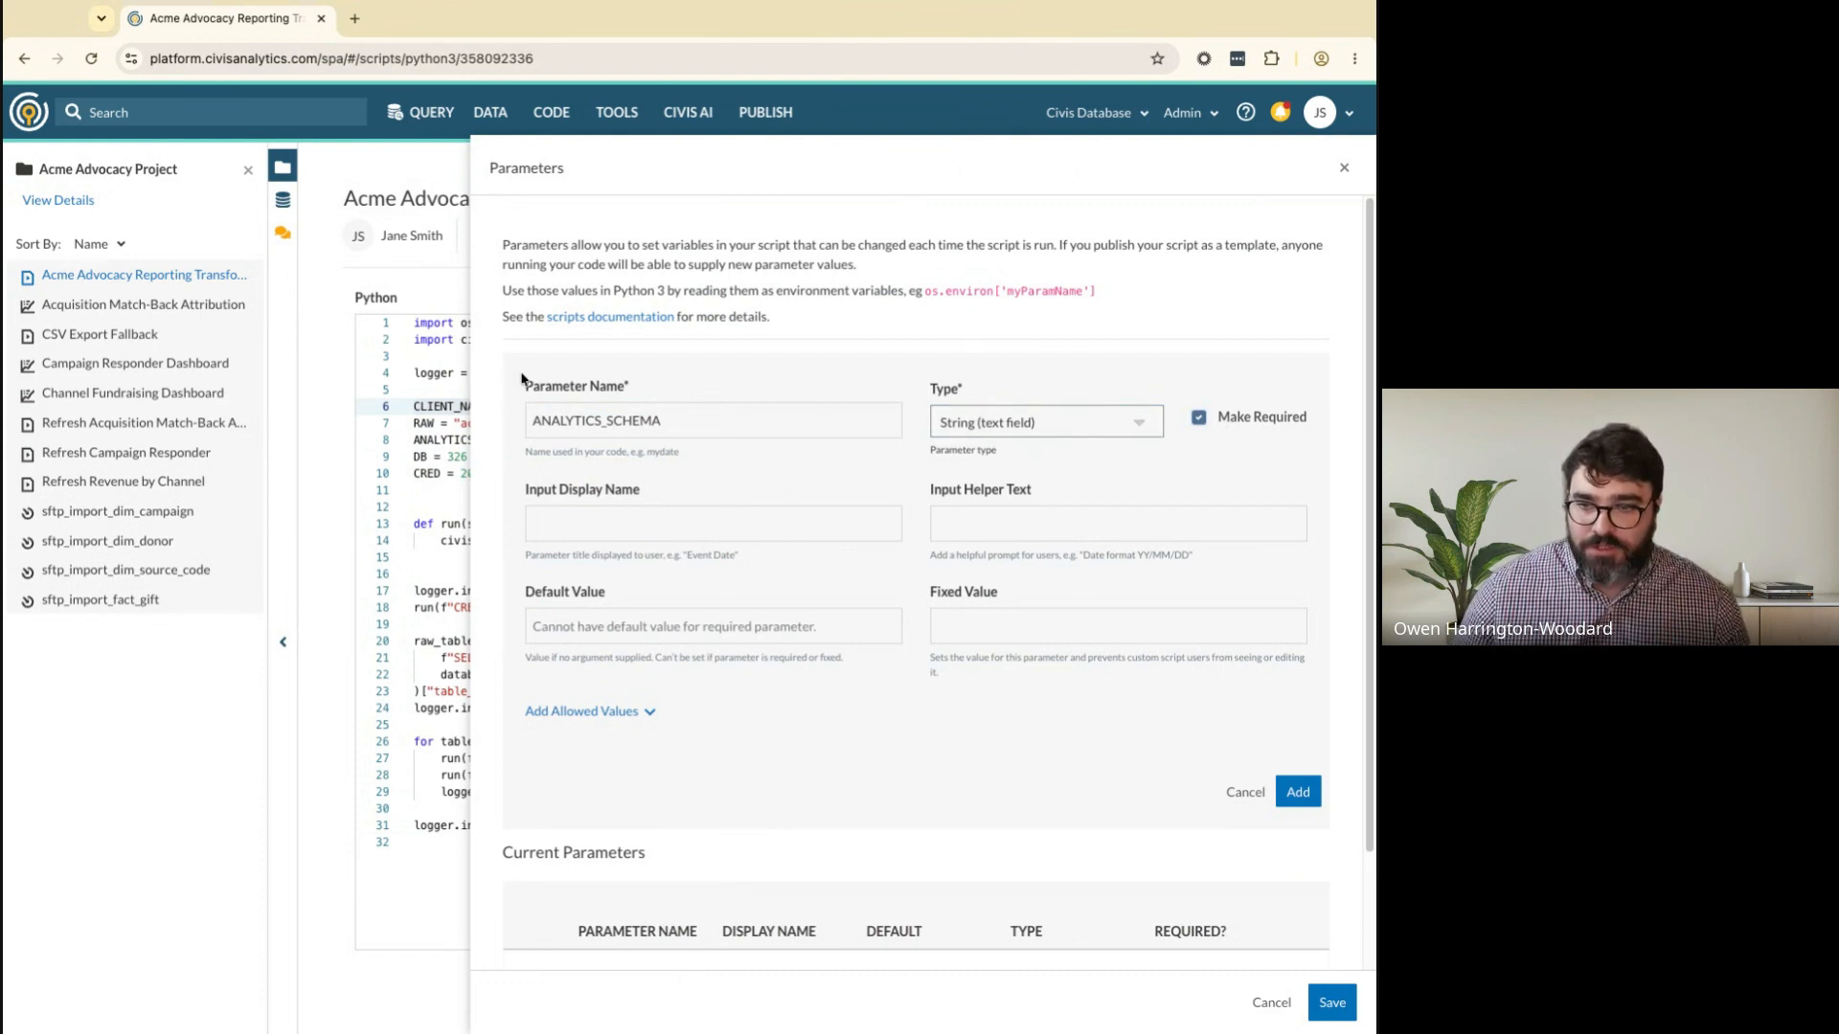
left_click(1298, 794)
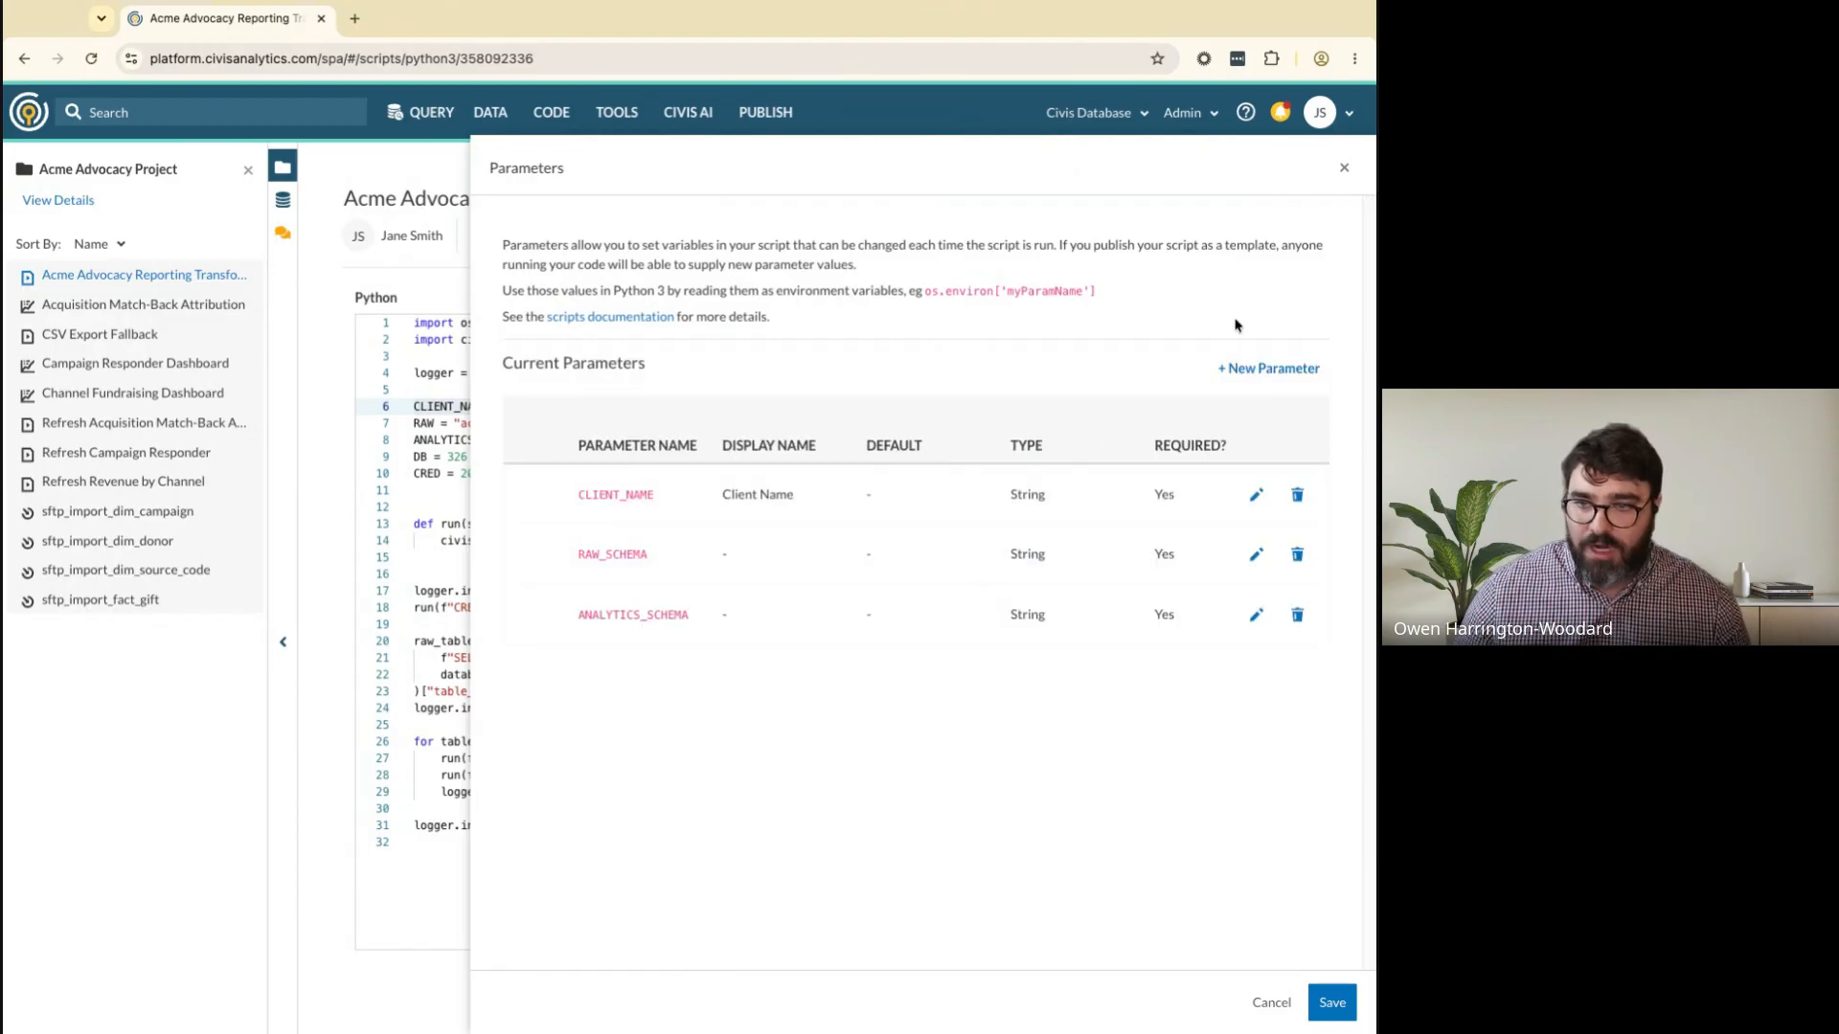
Add a required parameter named DB of type Database (2 dropdowns) and save the script's parameters
left_click(1255, 365)
left_click(1017, 423)
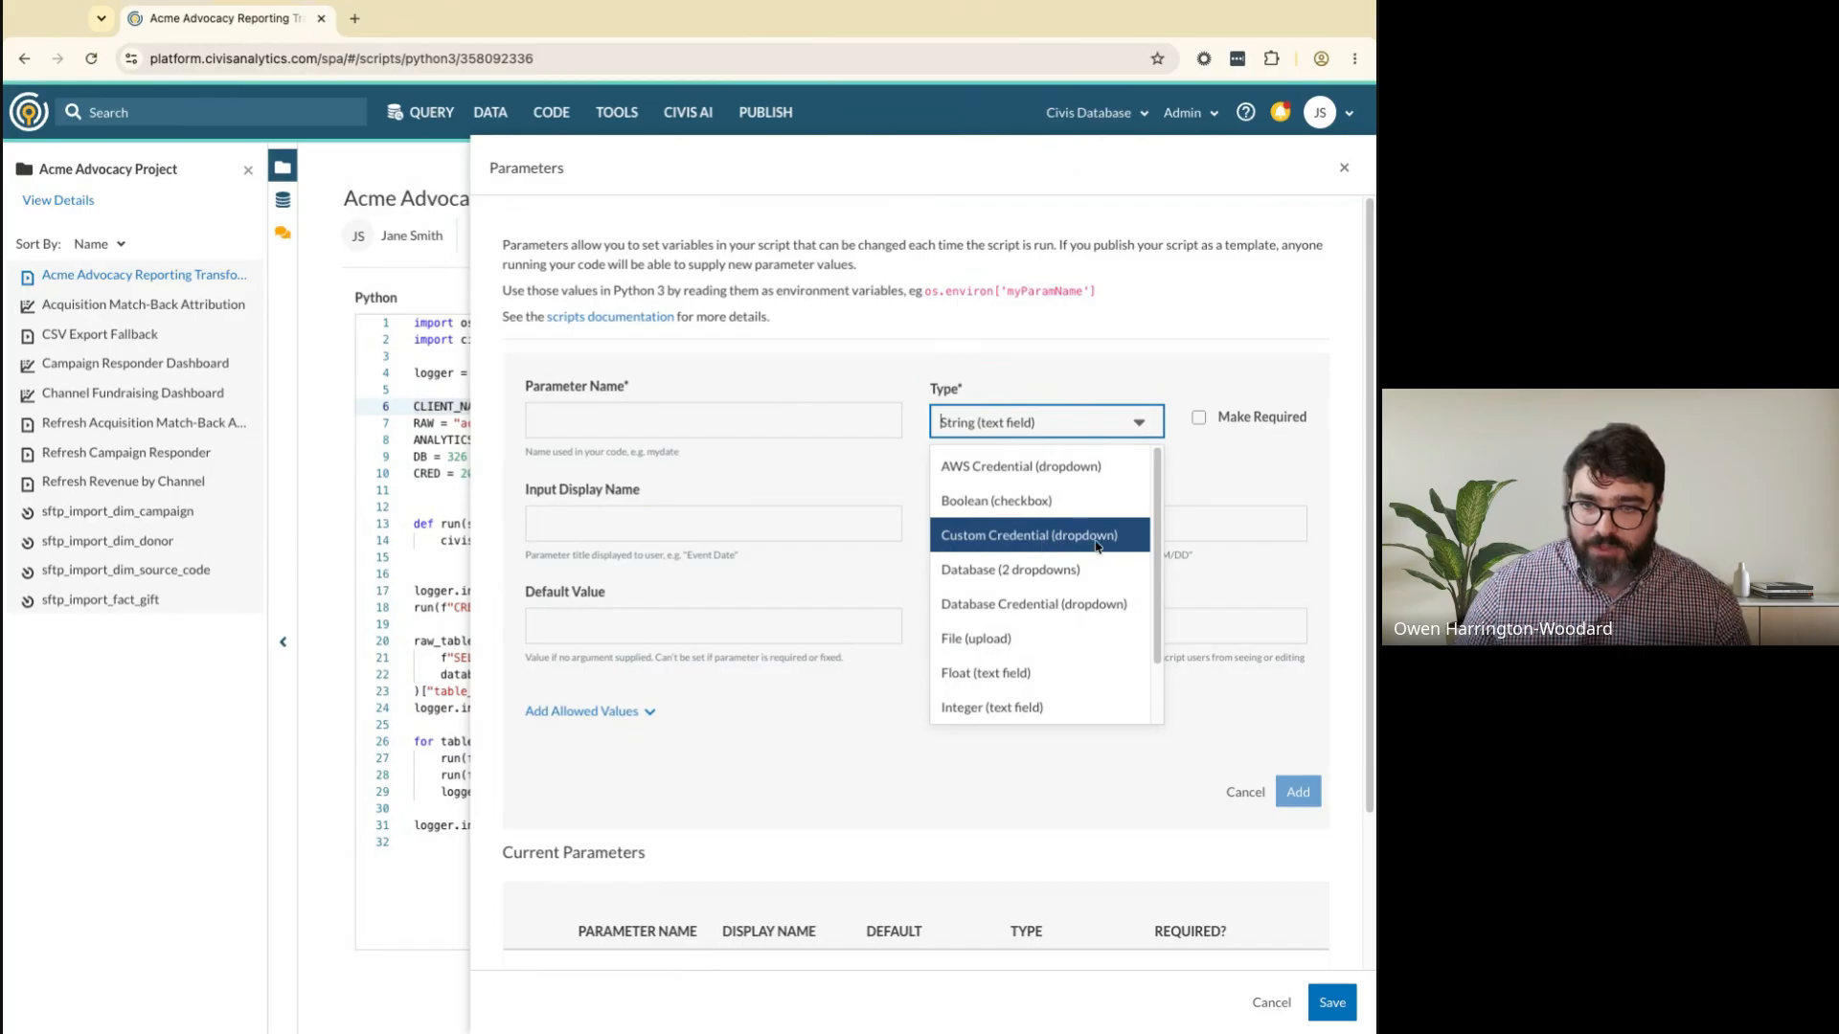
left_click(1044, 574)
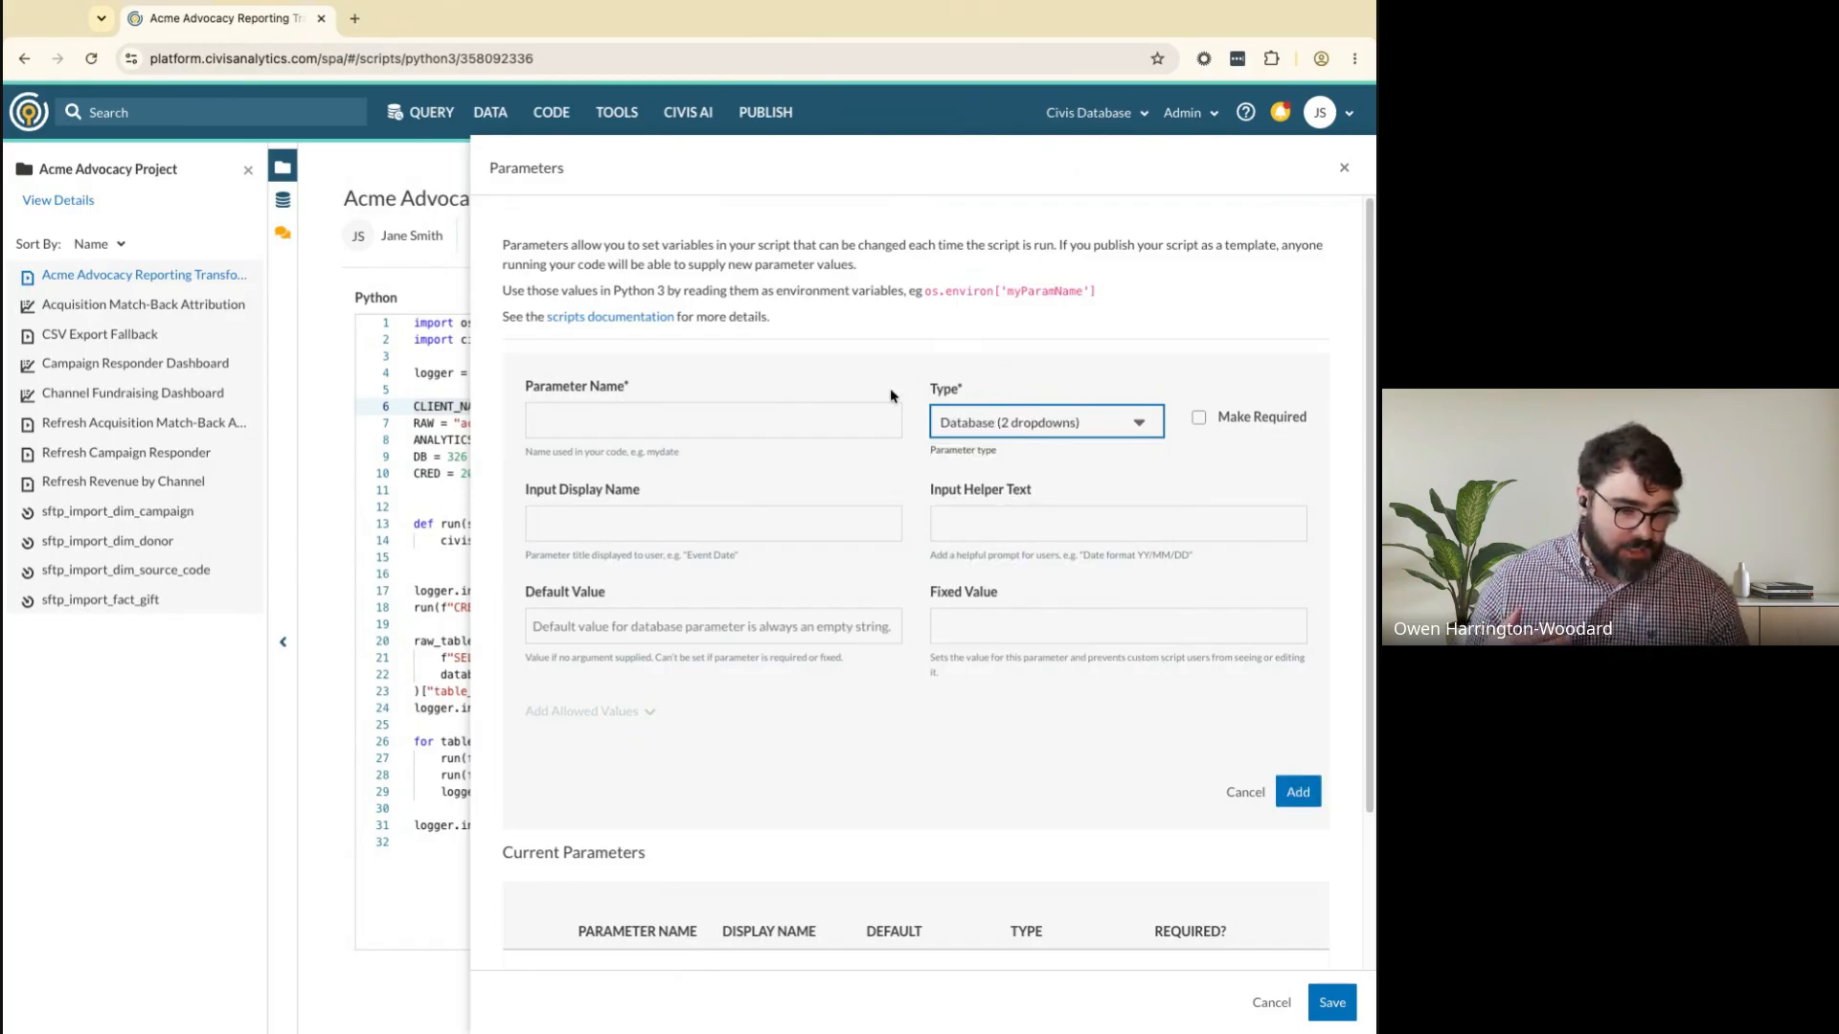
left_click(735, 425)
type("DB")
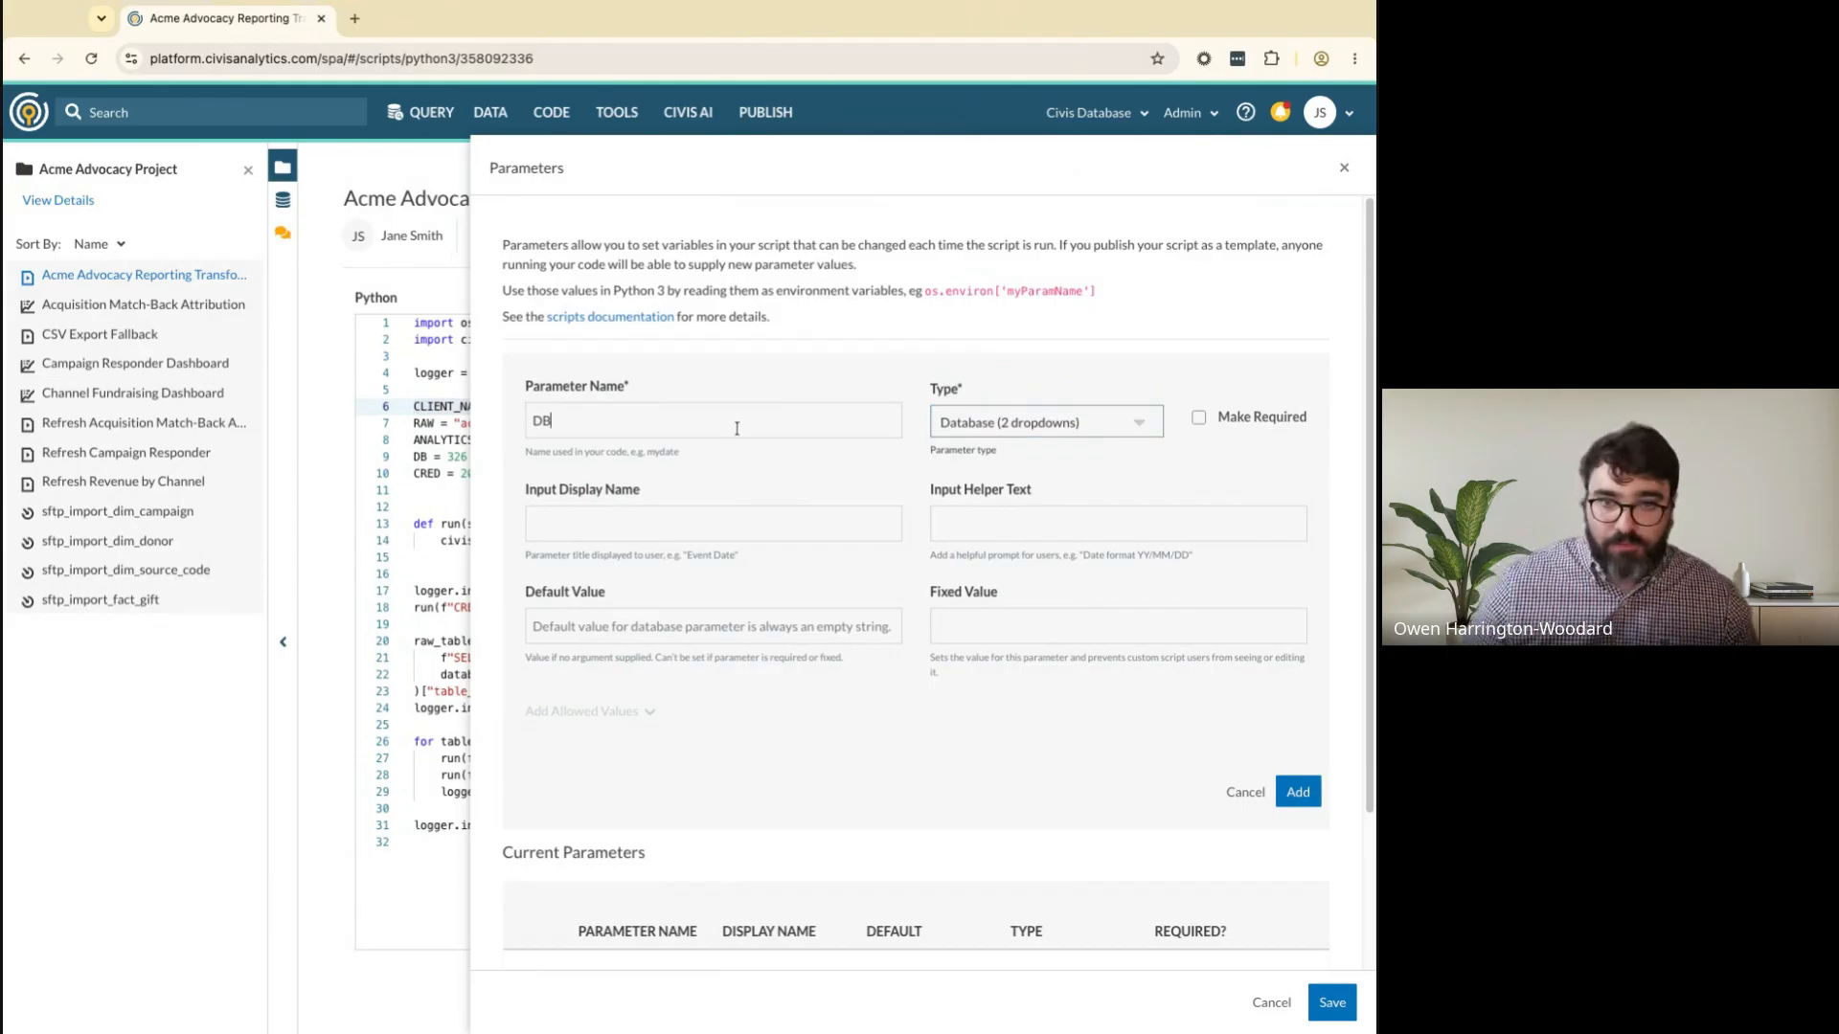
left_click(1257, 418)
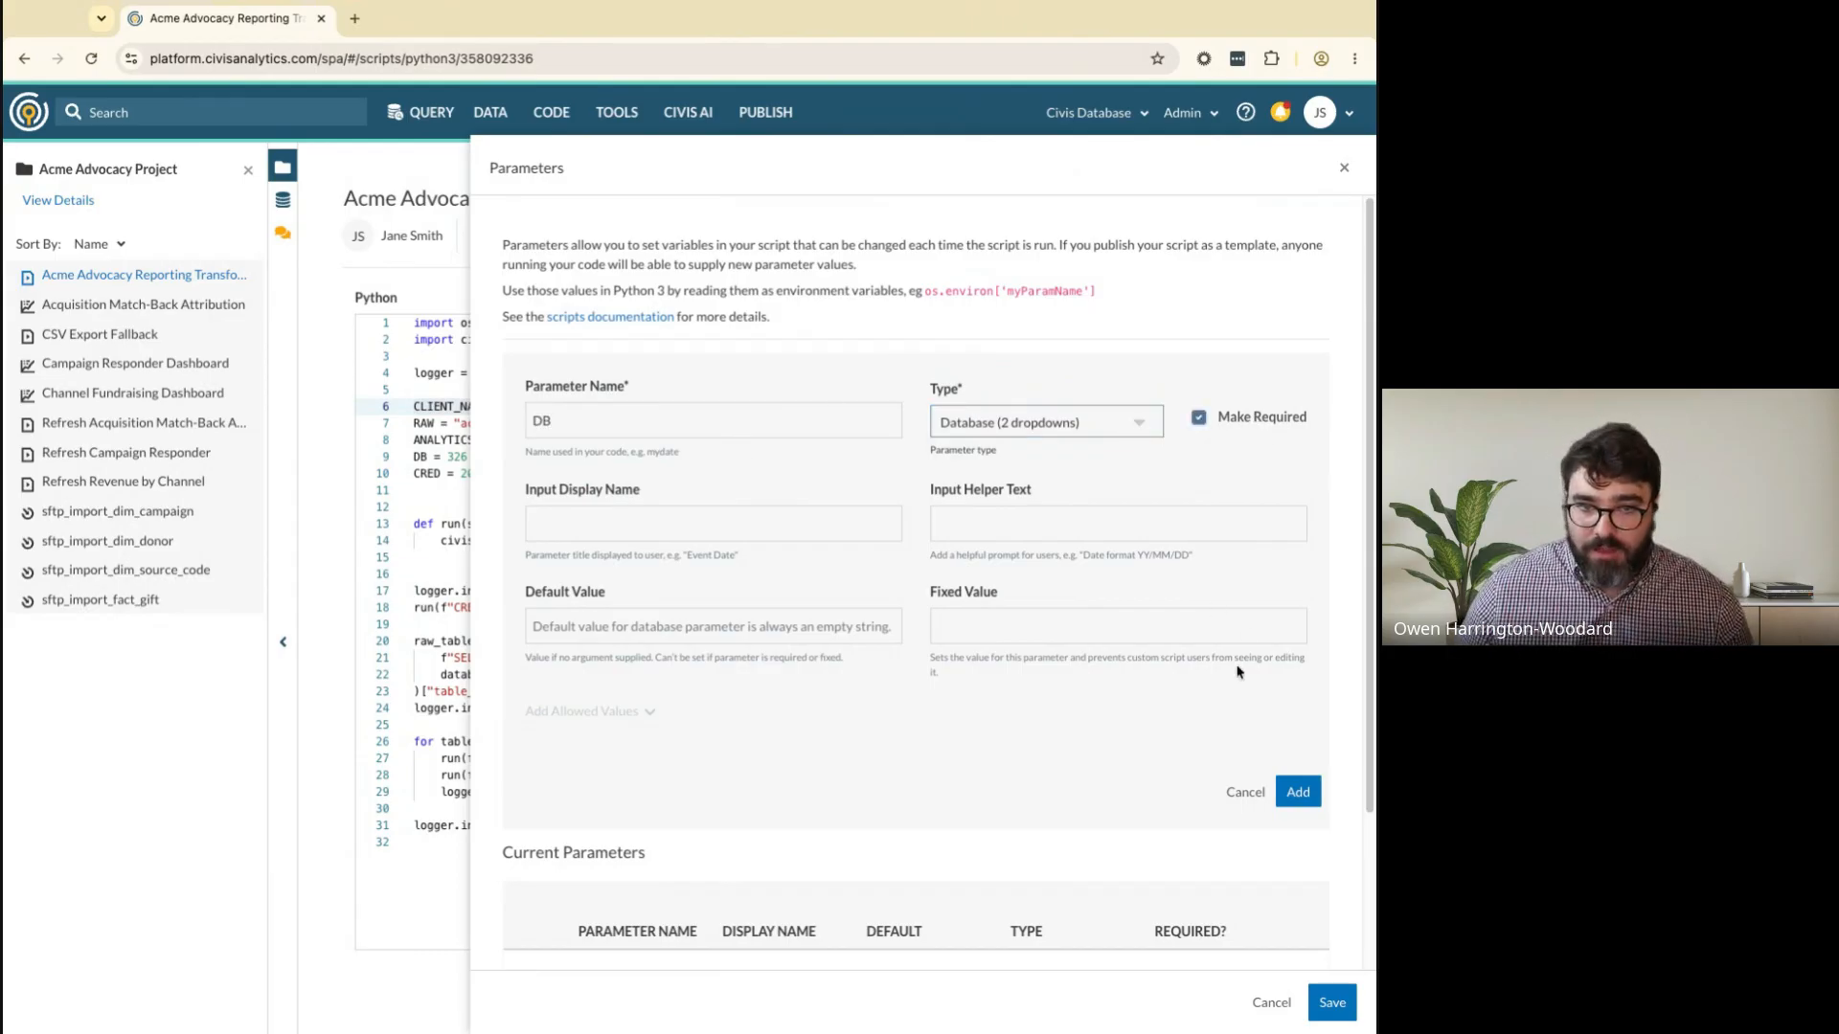
left_click(1298, 791)
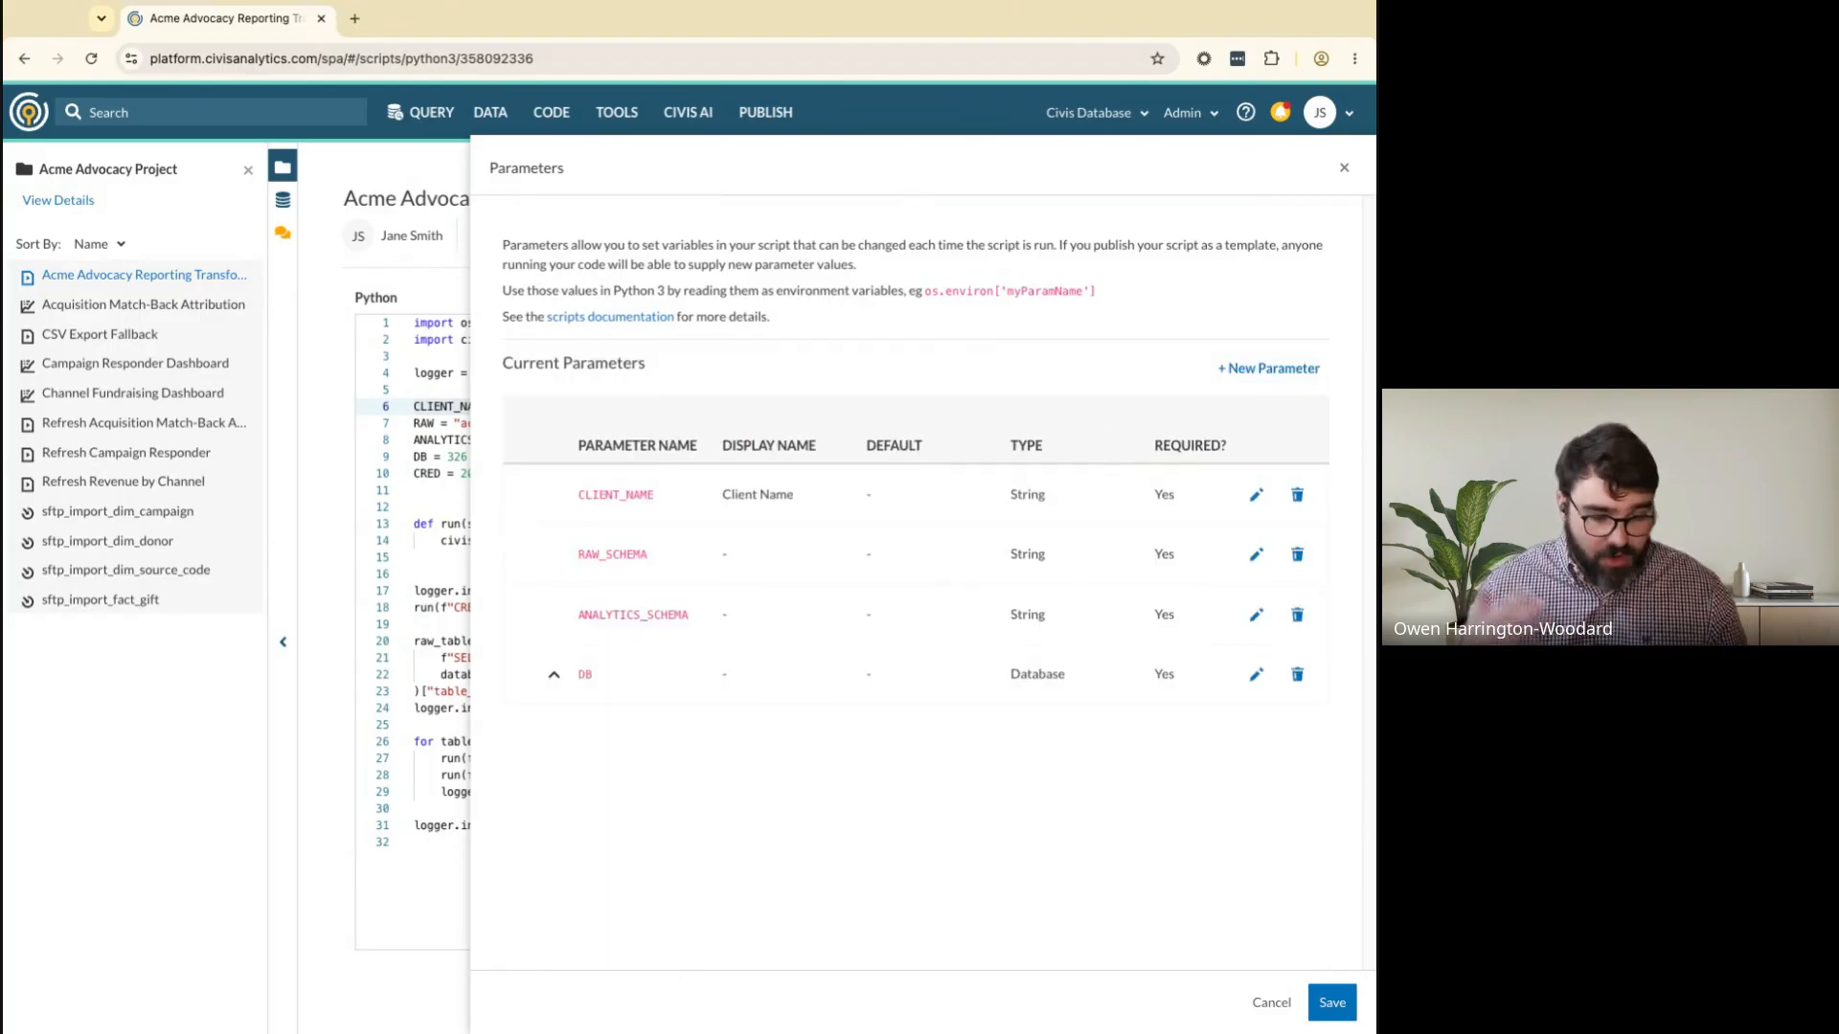
left_click(1333, 1002)
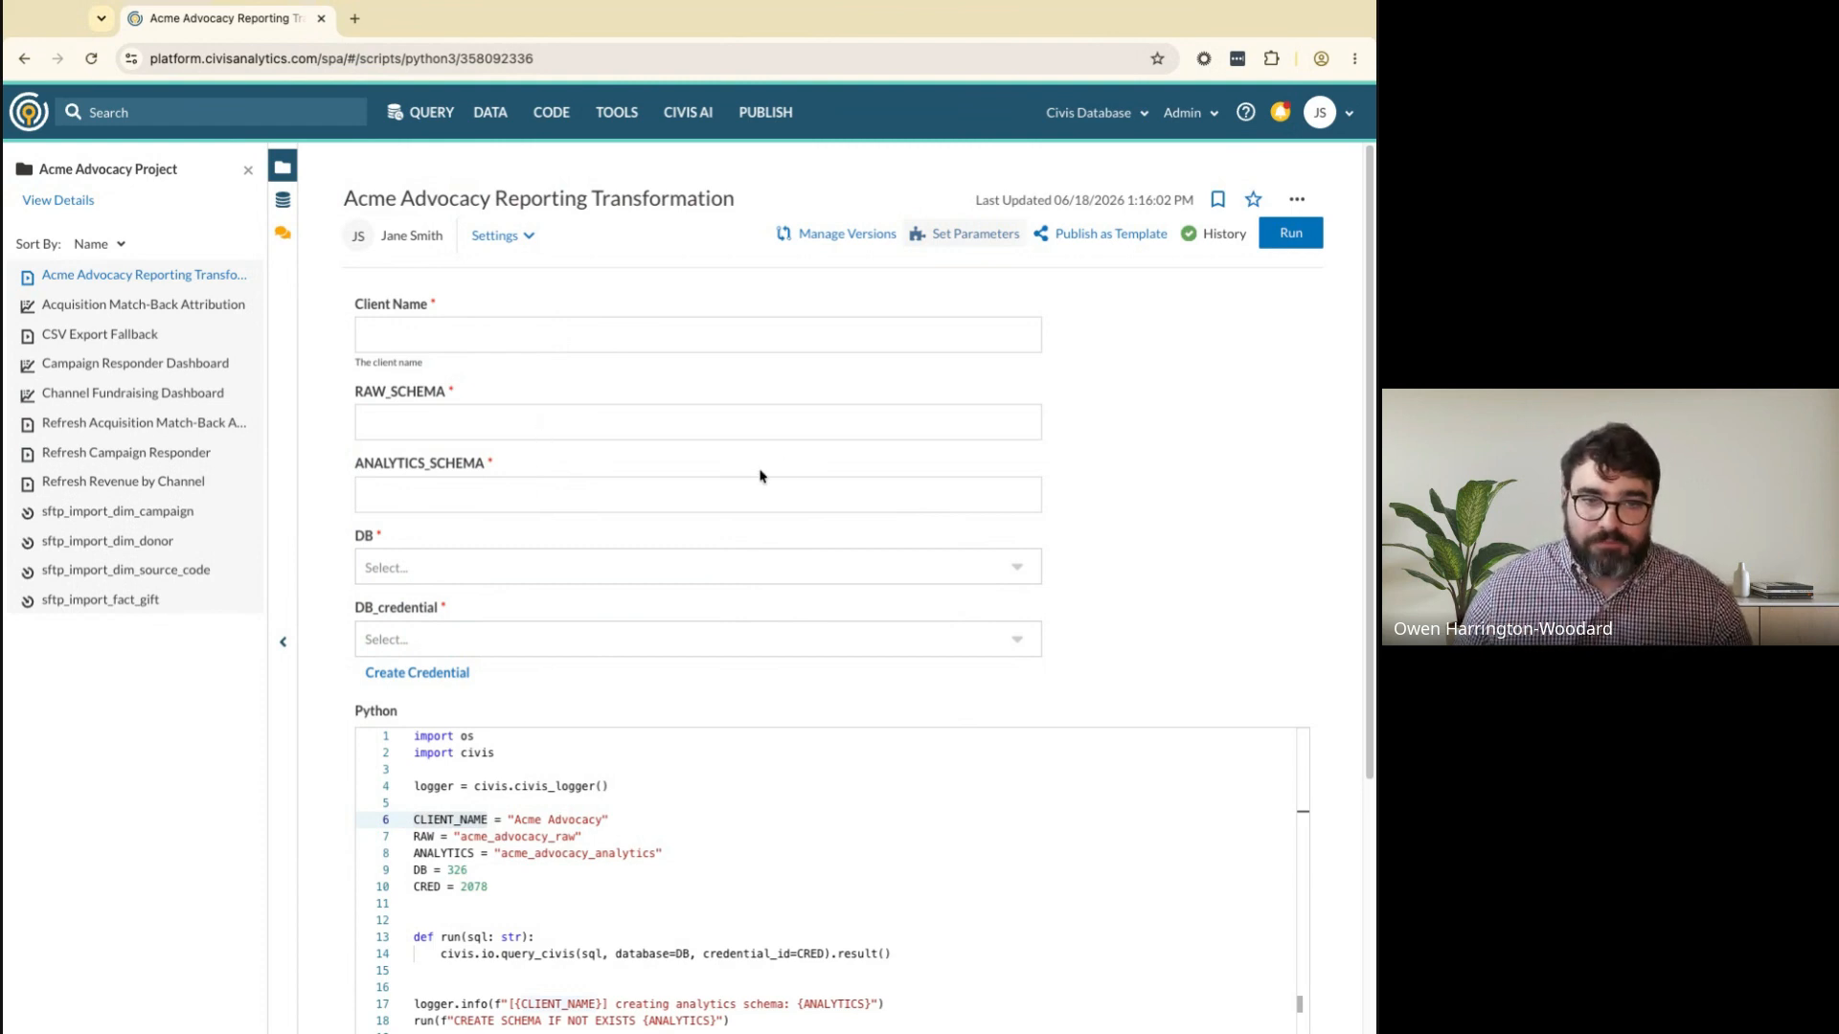
Set DB to Civis Database and DB_credential to the default credential whose ID the script assigns to CRED
left_click(529, 568)
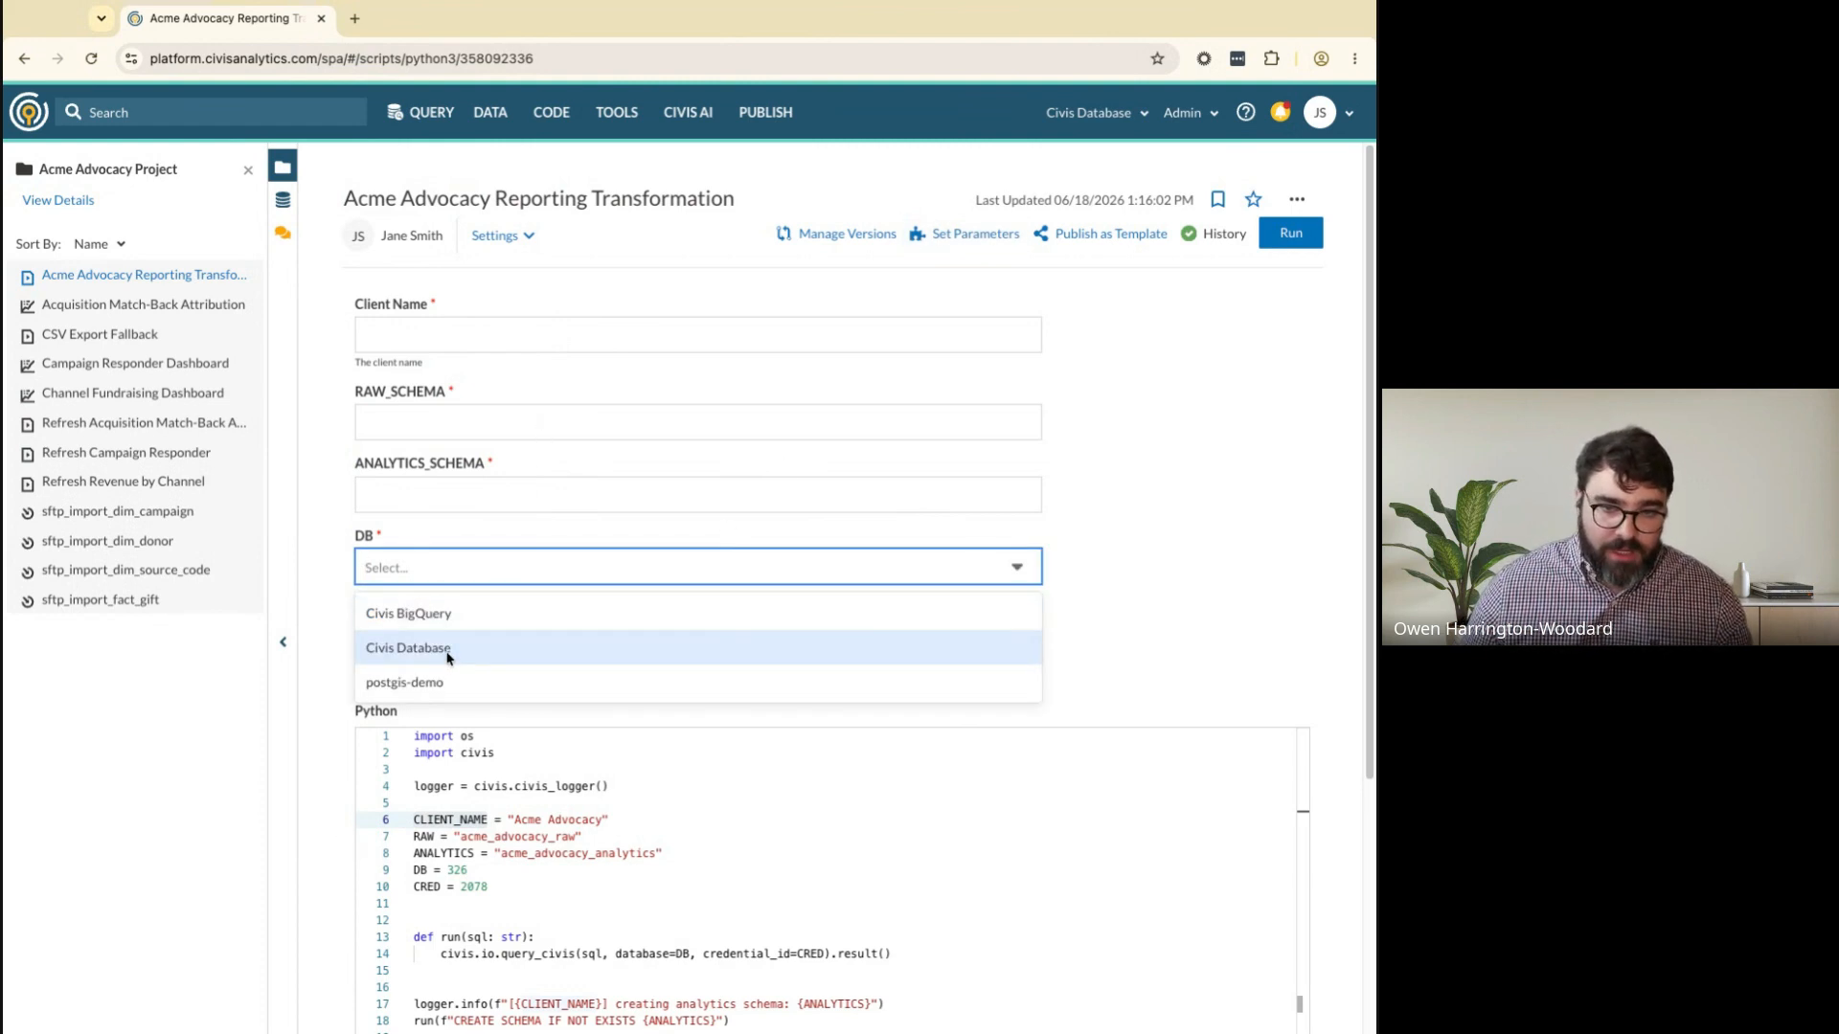
left_click(486, 642)
left_click(489, 642)
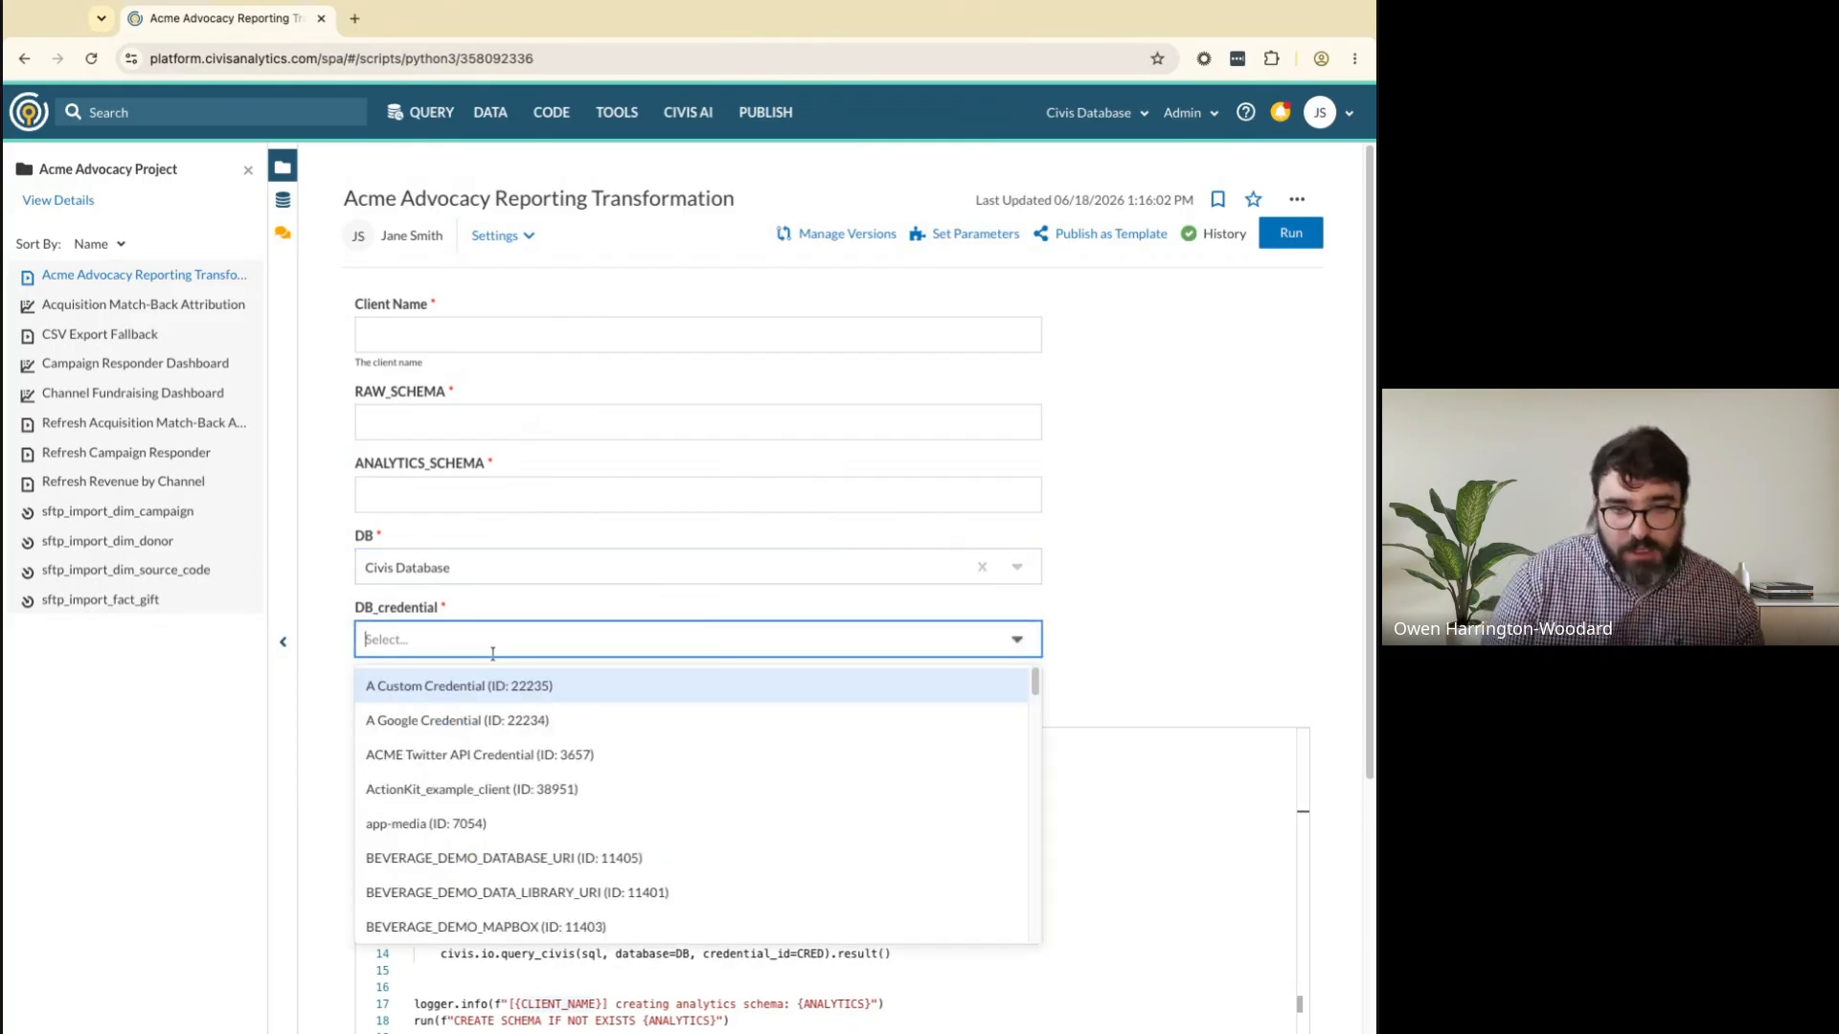
type("2078")
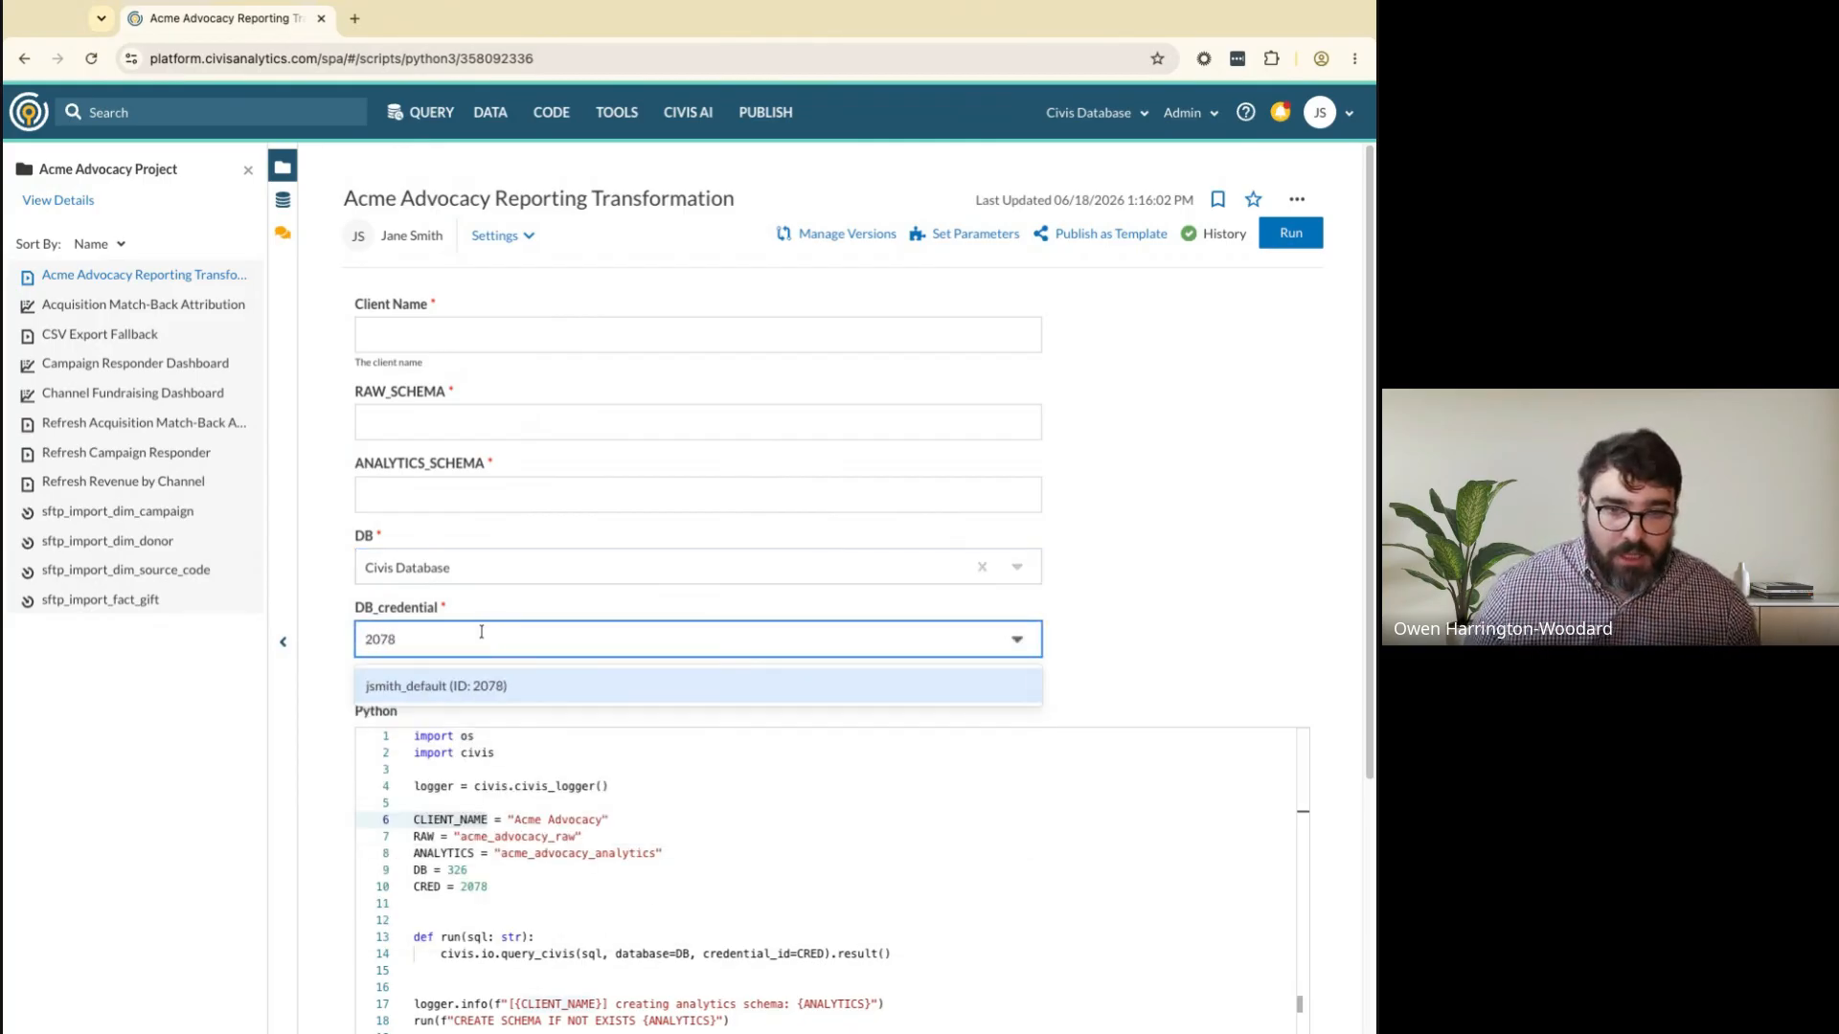
left_click(479, 686)
left_click(1181, 412)
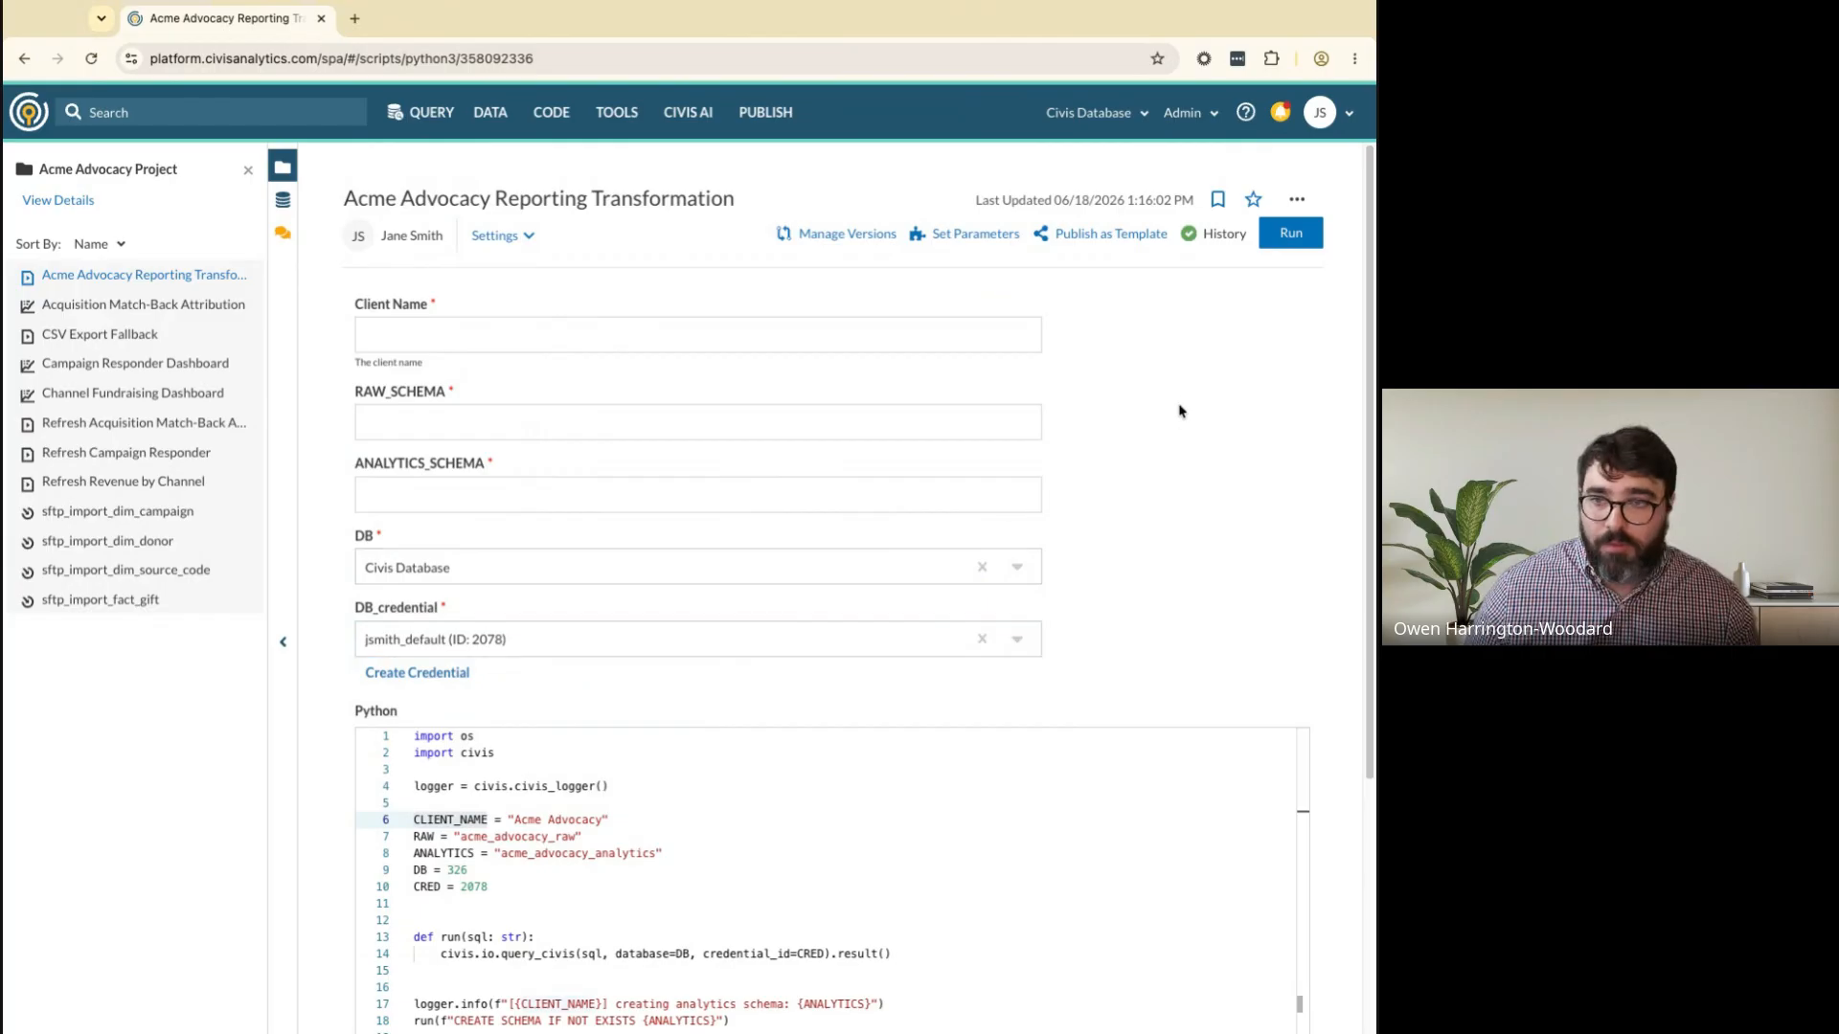
Review the environment variables the script's DB parameter provides, including those for the database ID and credential ID
left_click(969, 234)
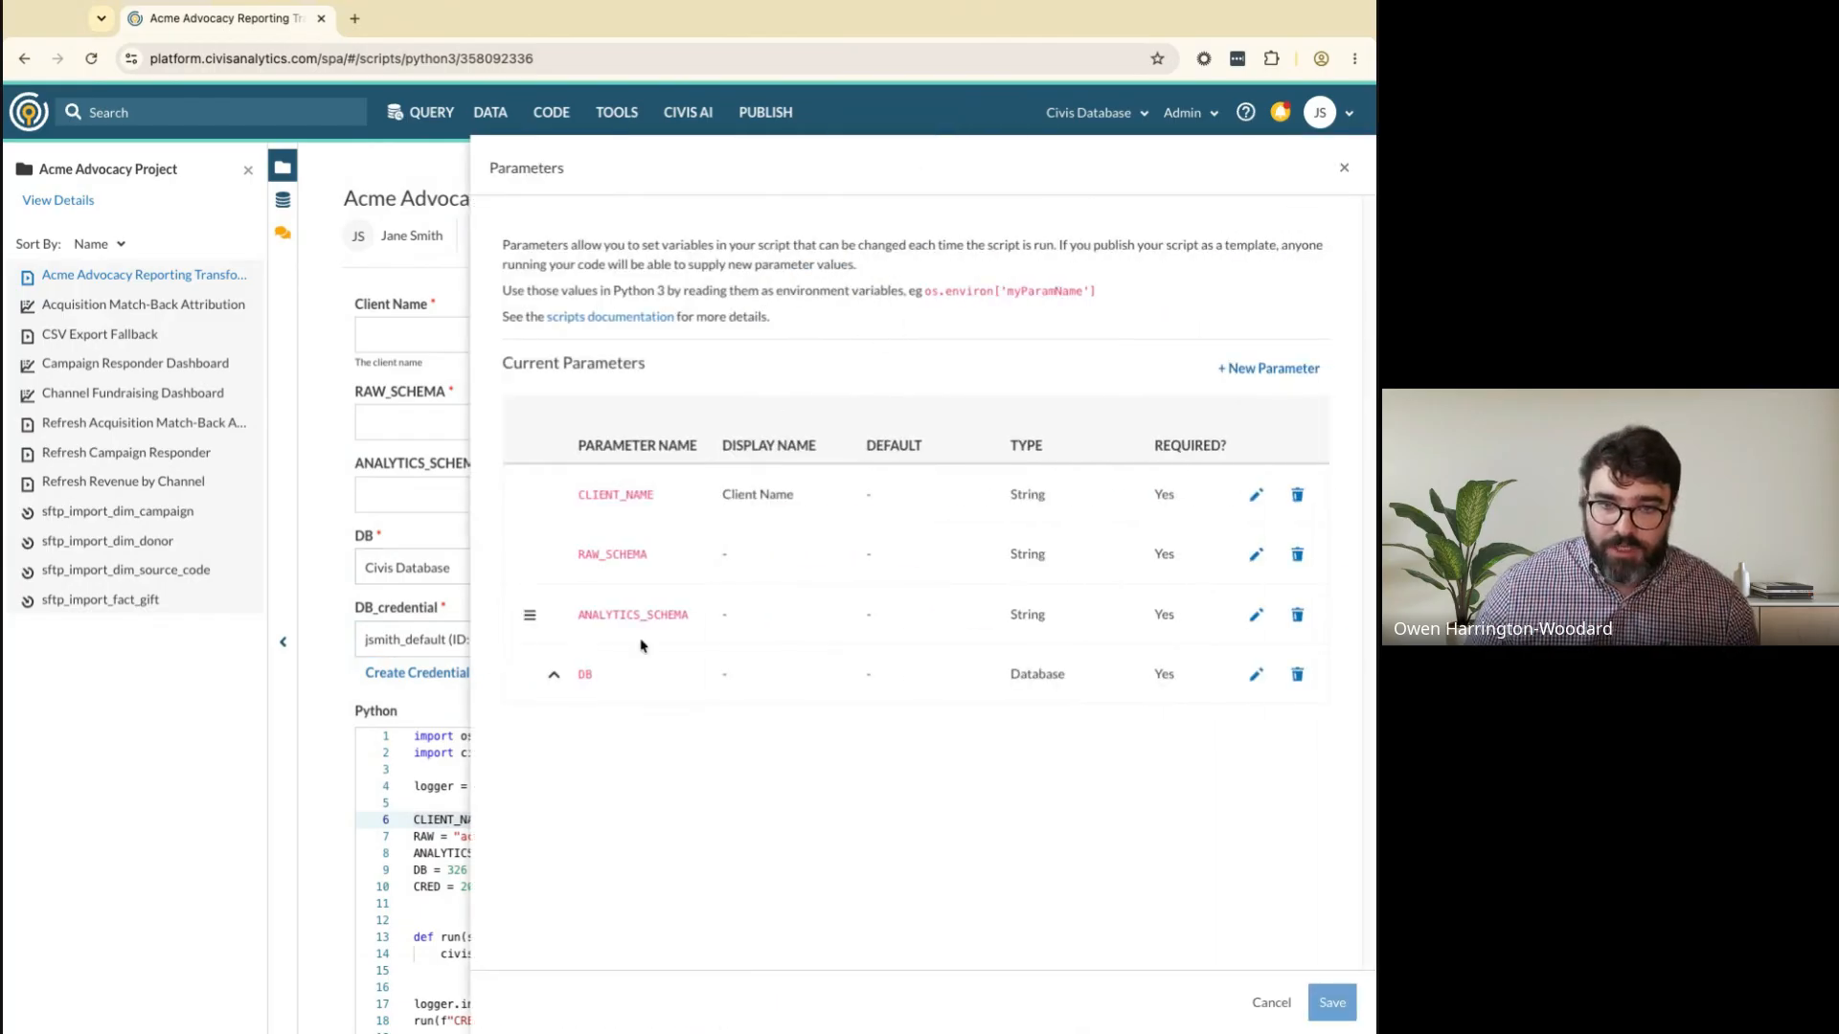
left_click(556, 675)
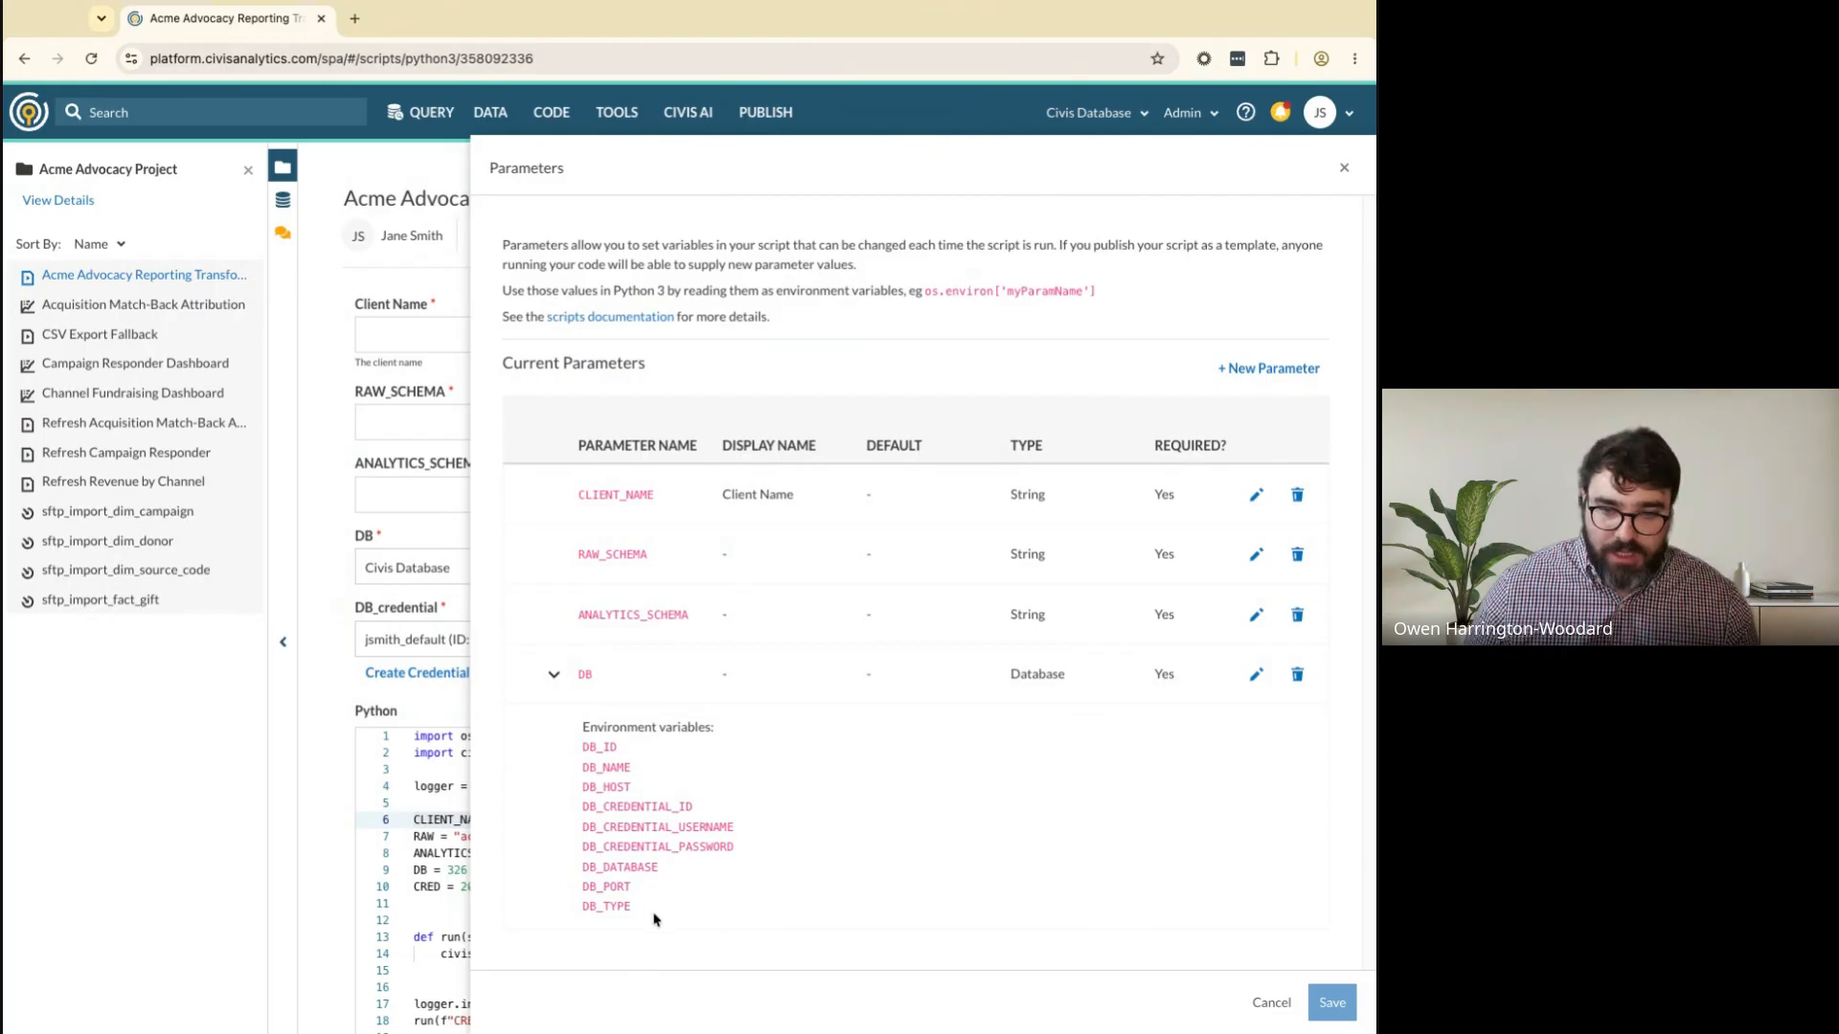
left_click_drag(653, 917, 583, 746)
left_click_drag(653, 919, 583, 807)
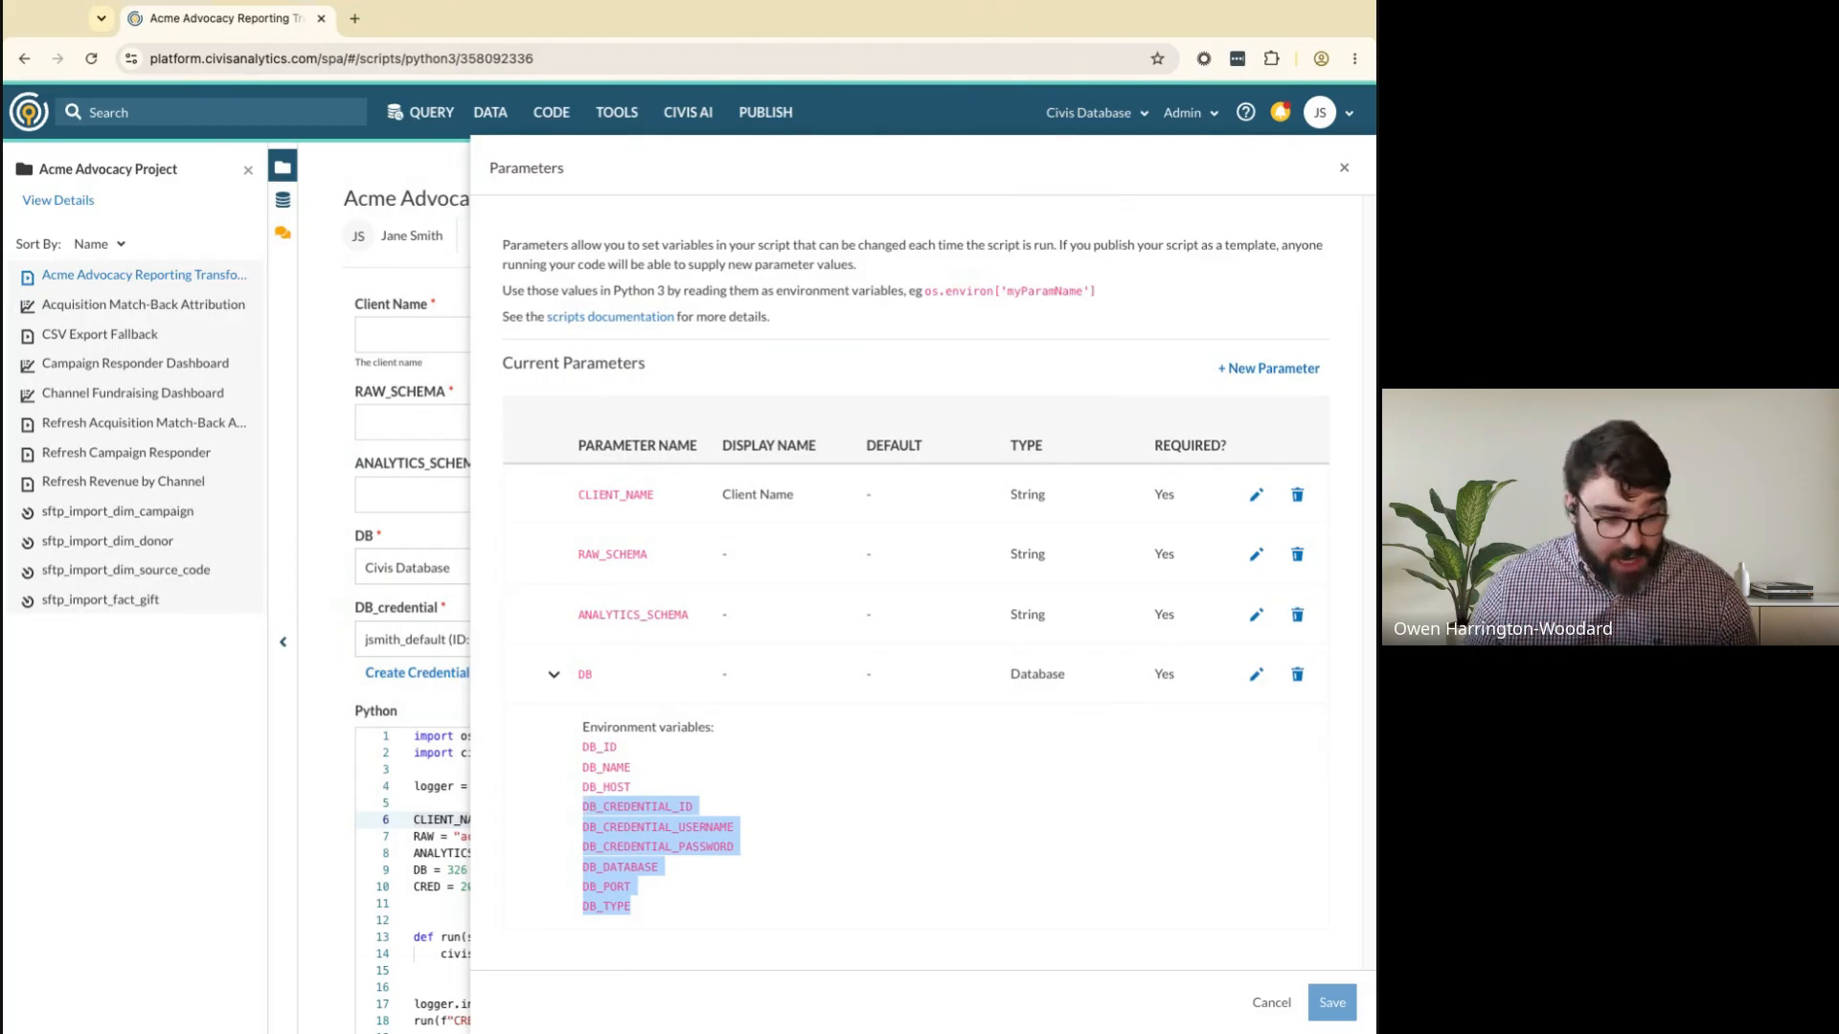
double_click(627, 753)
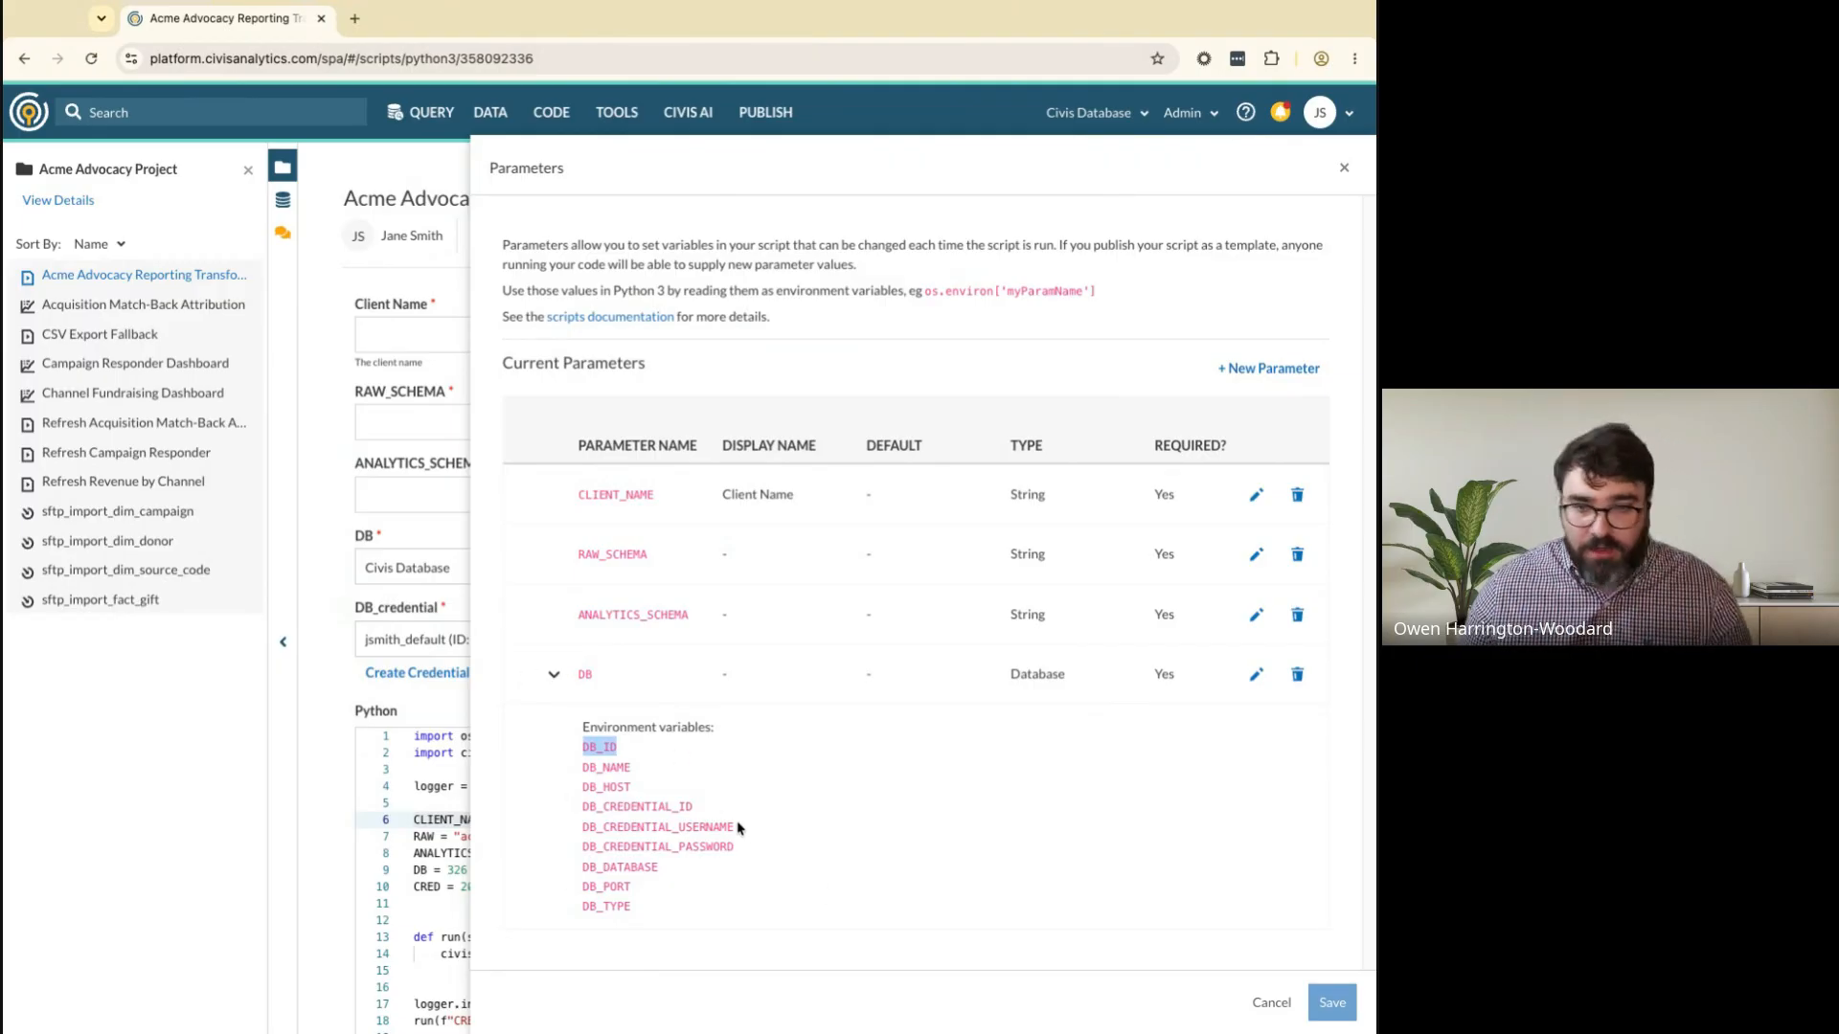
left_click(856, 767)
double_click(673, 809)
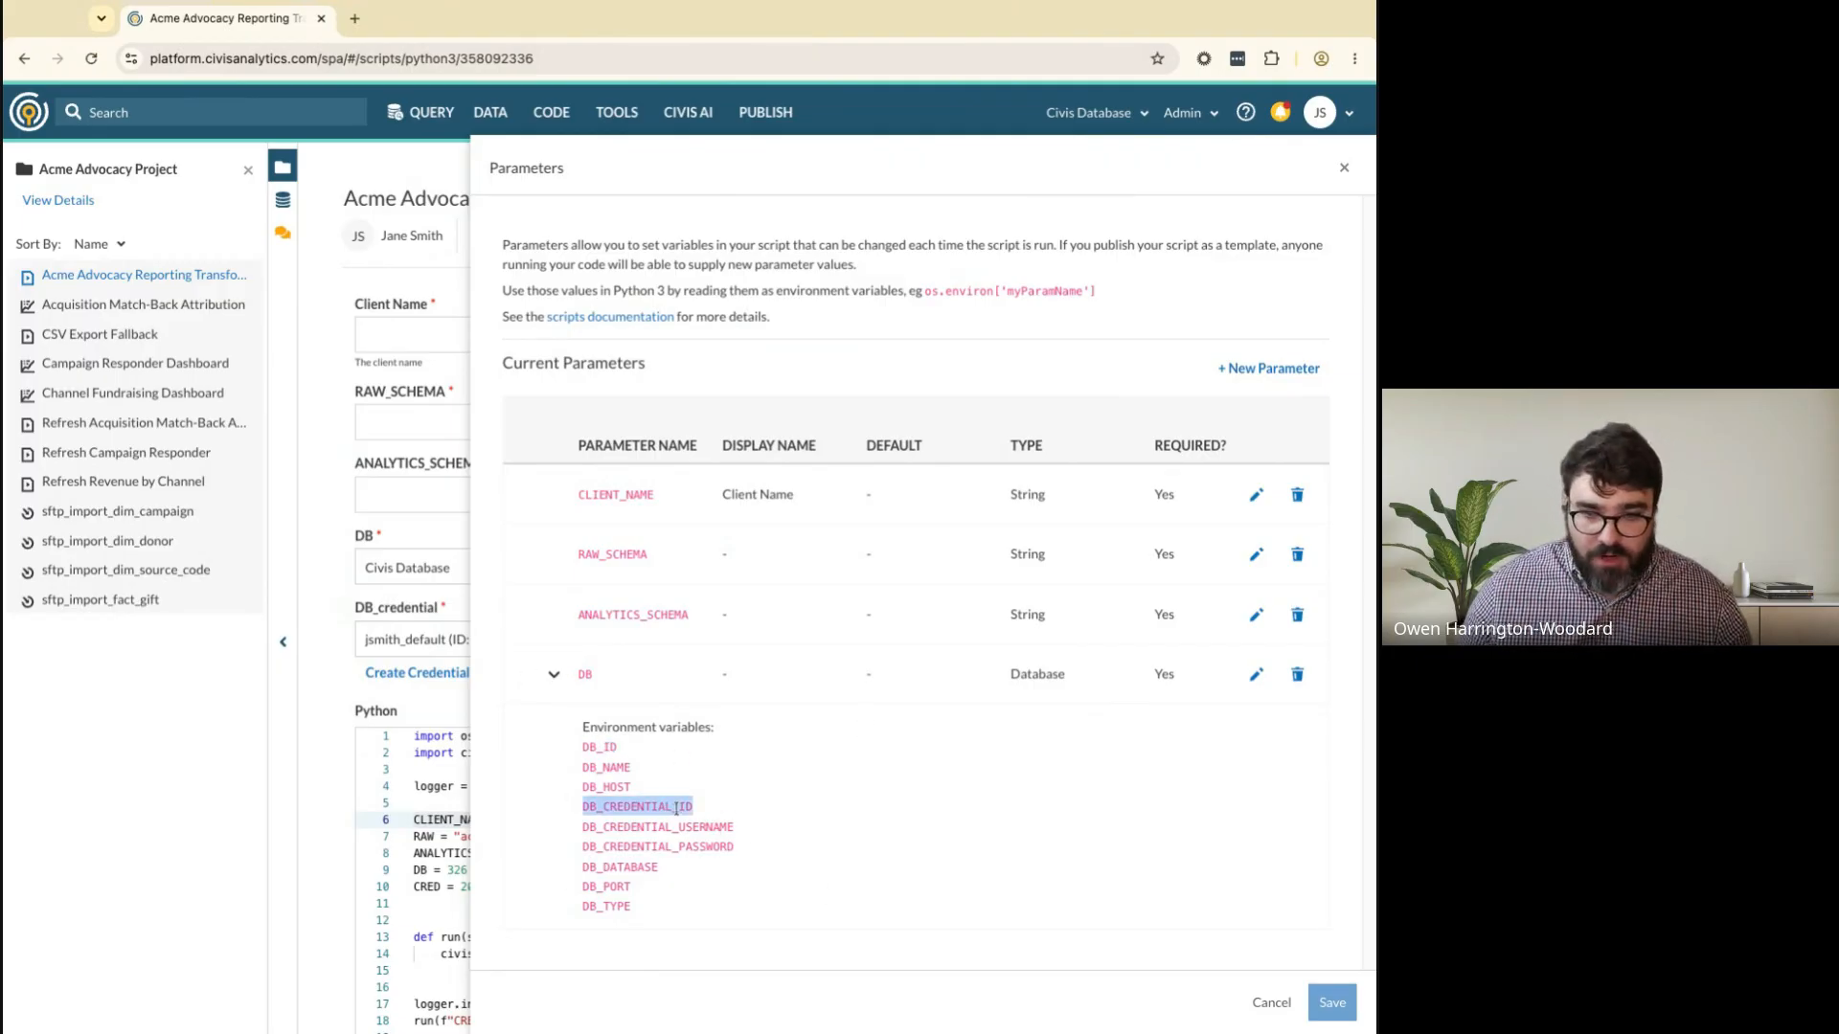
left_click(1346, 164)
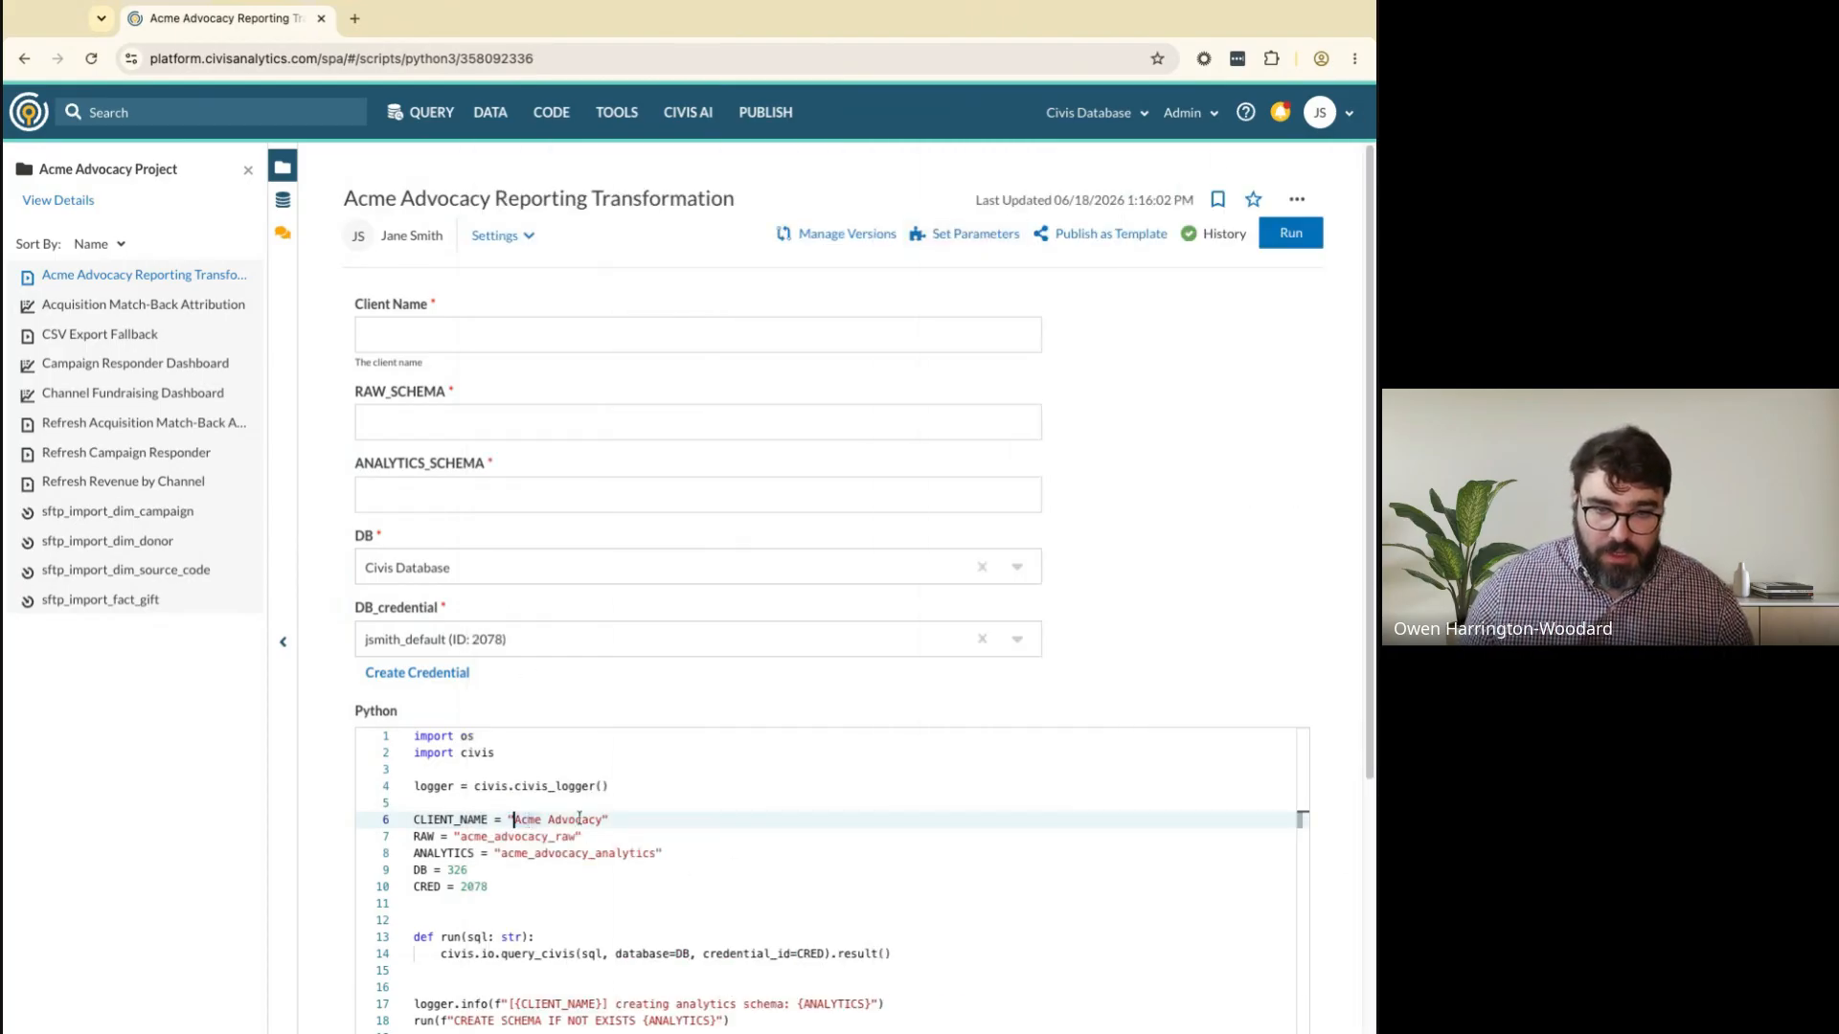
Move the text Acme Advocacy out of the code's CLIENT_NAME string into the Client Name parameter
double_click(528, 820)
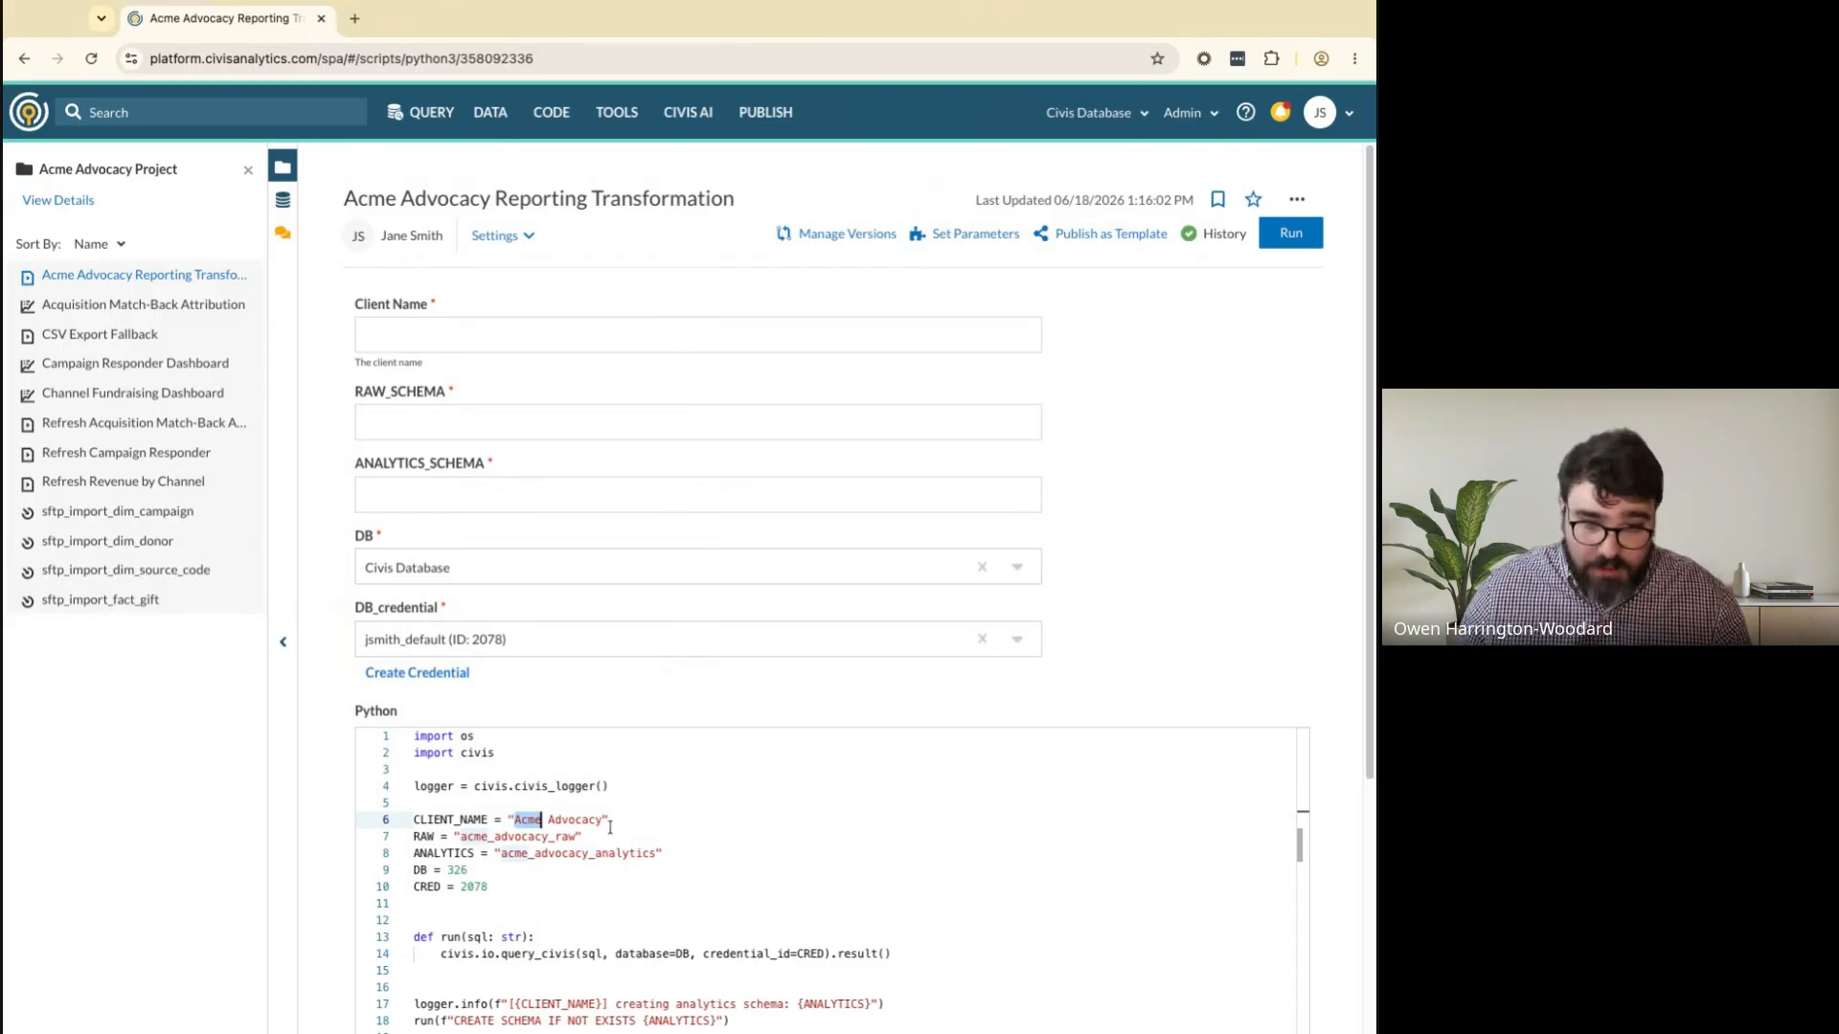
left_click(597, 821)
left_click_drag(599, 821, 515, 823)
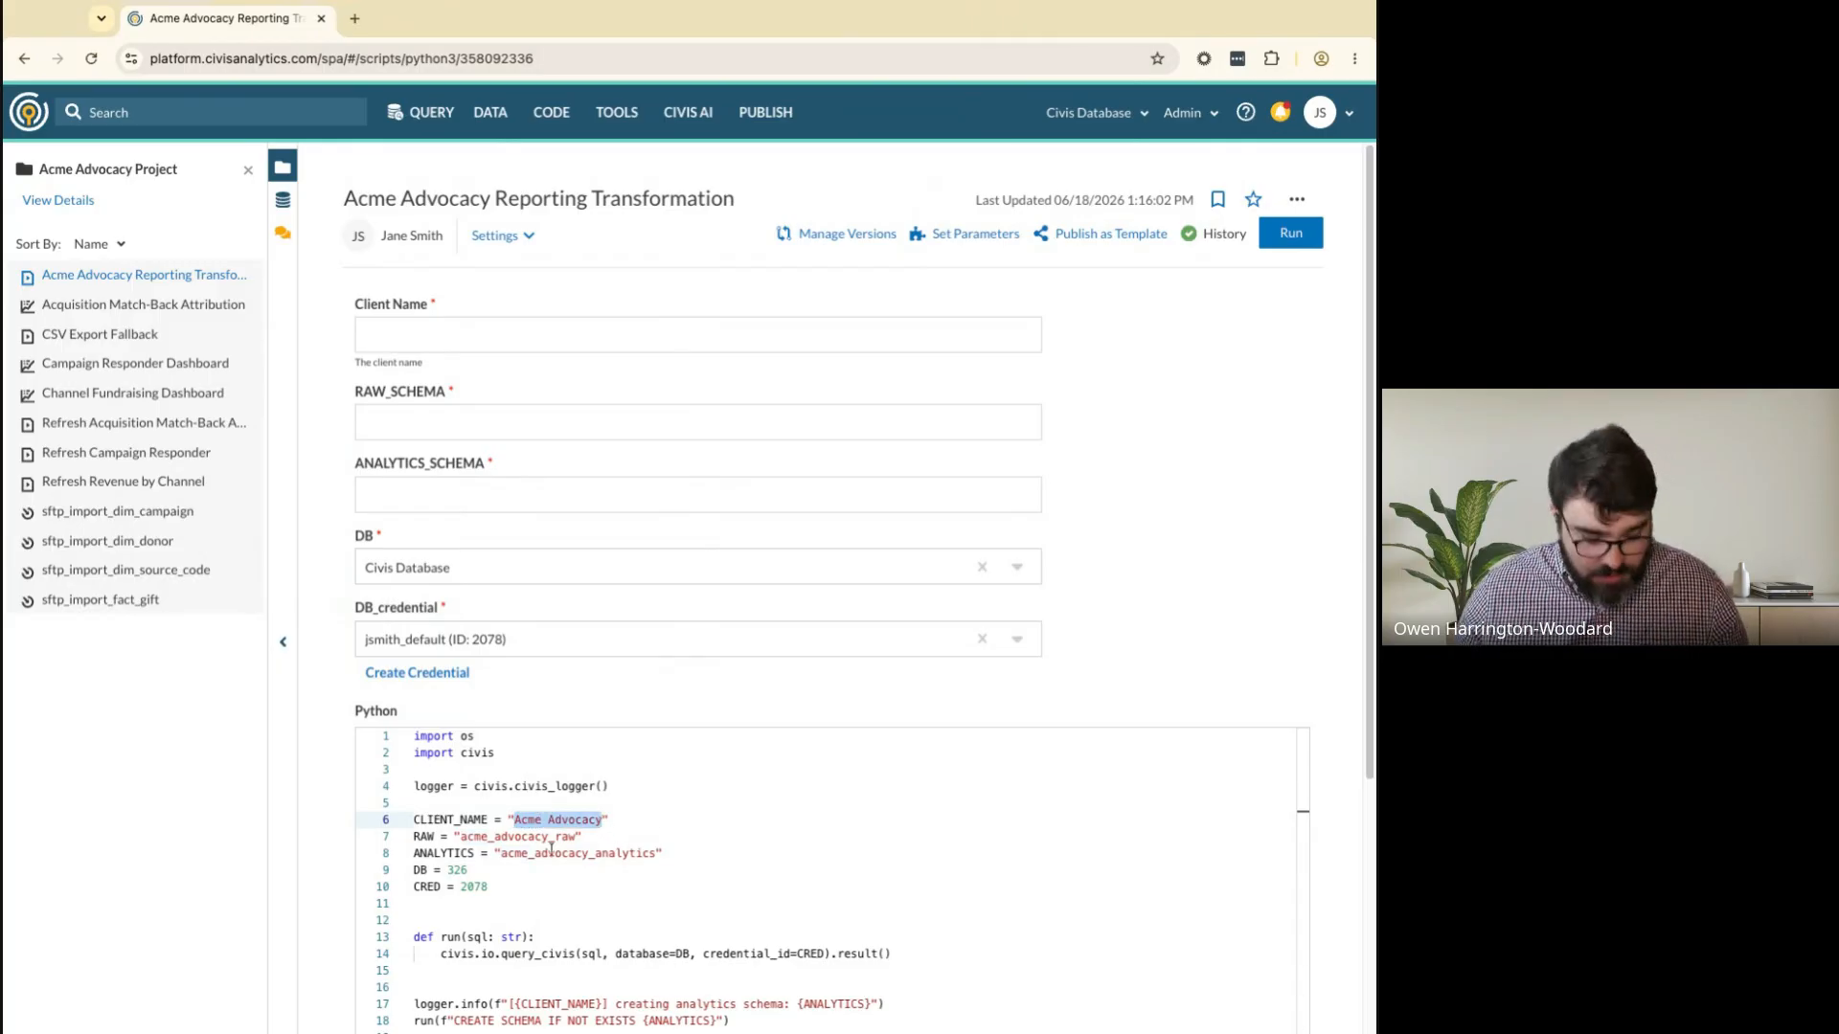
key("ctrl+x")
left_click(481, 341)
key("ctrl+v")
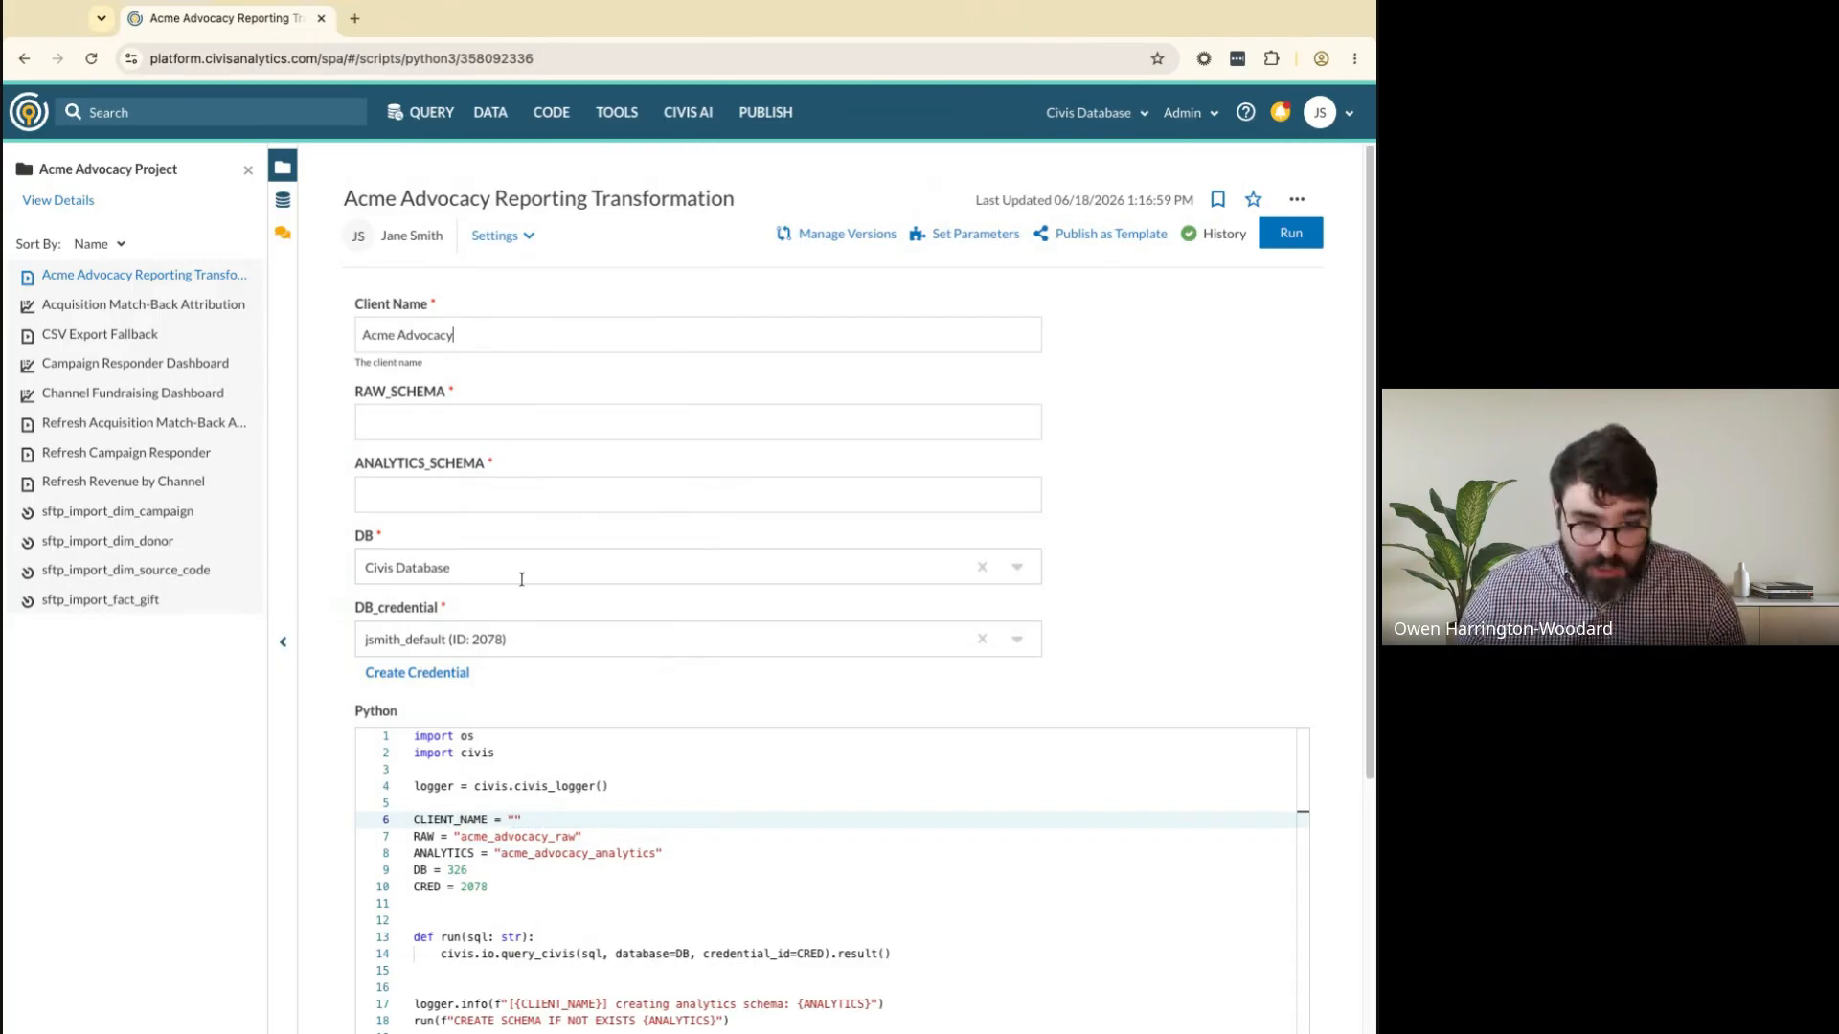
Replace the empty string assigned to CLIENT_NAME in the code with os.environ['CLIENT_NAME']
key("BackSpace")
key("BackSpace")
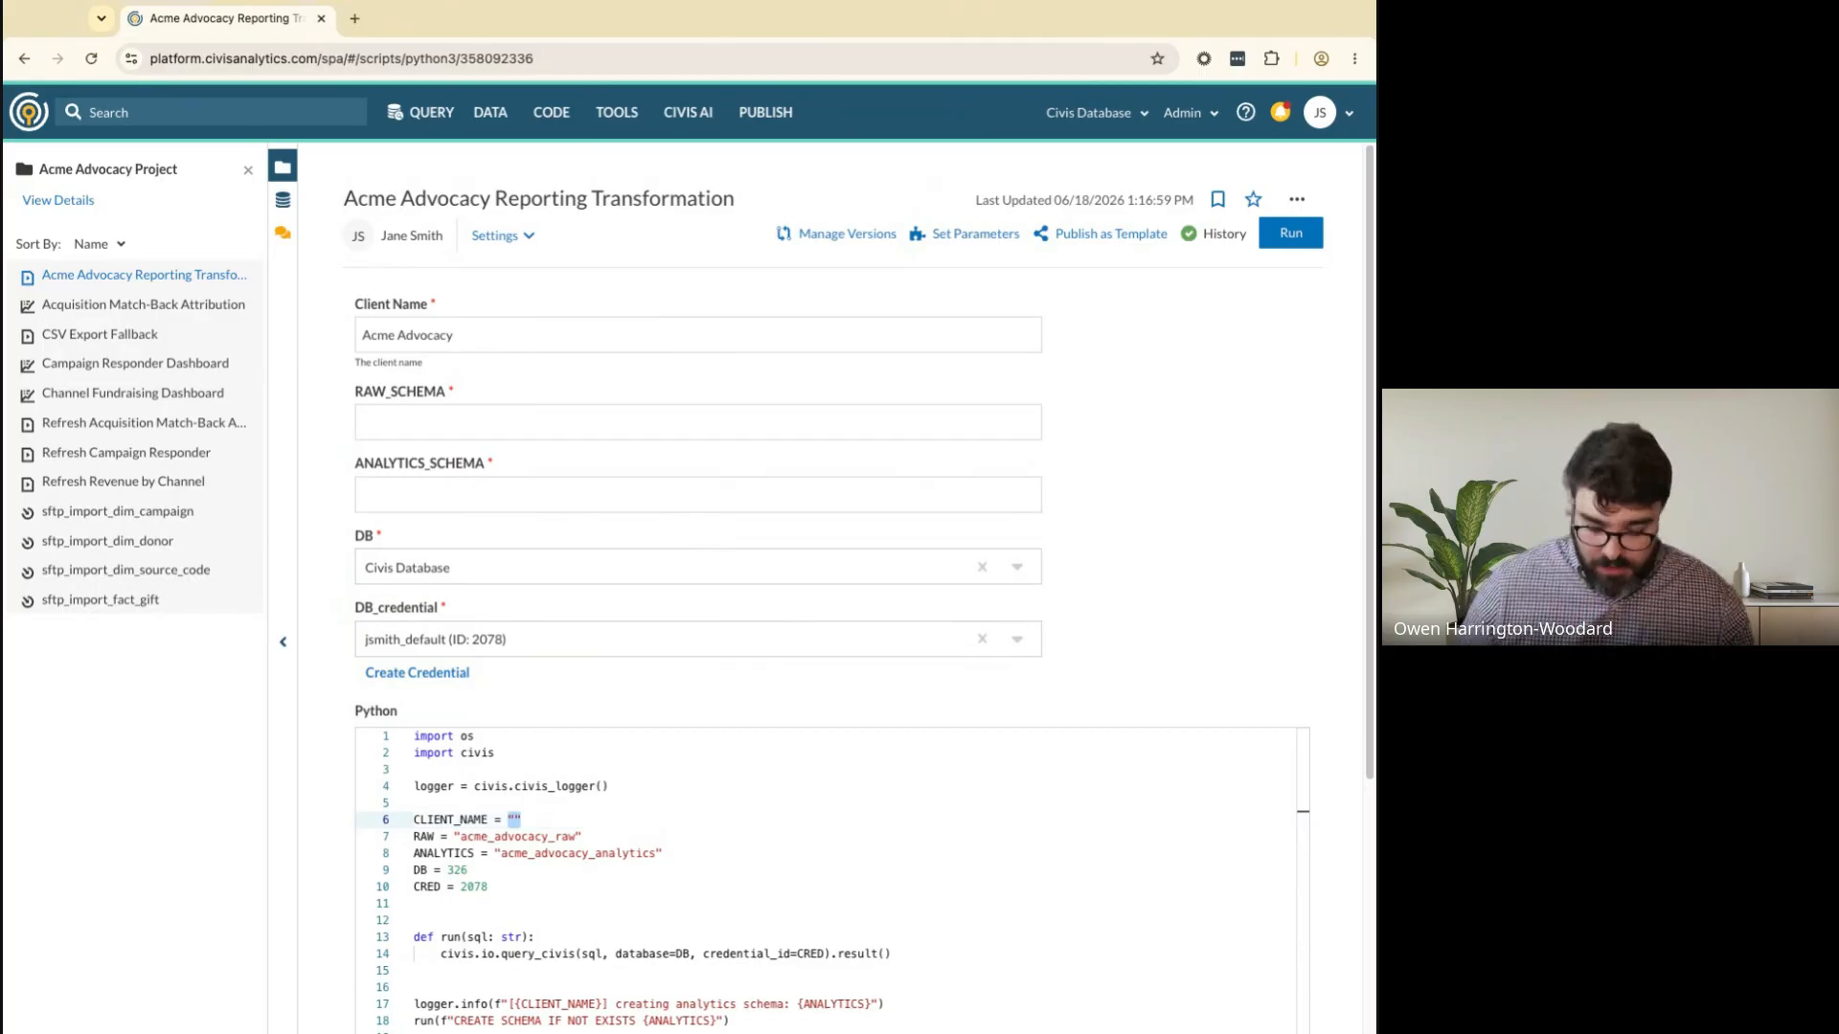
type("os.")
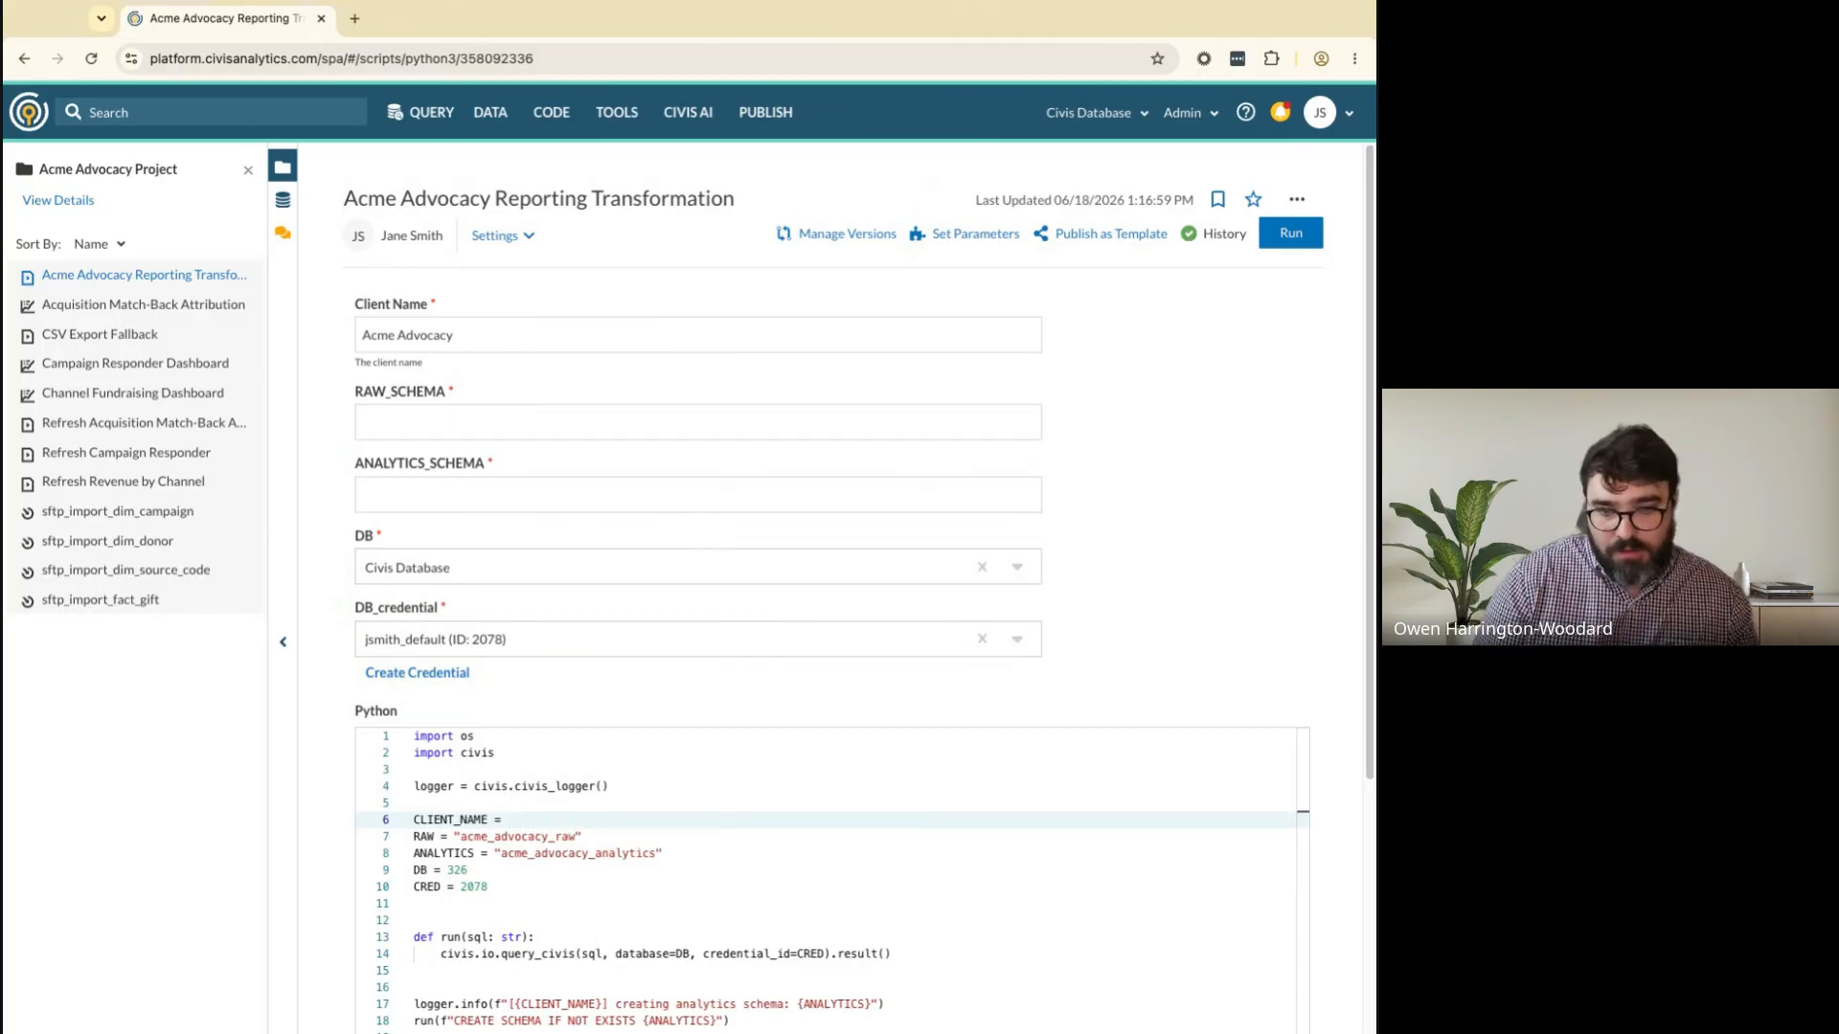
type("environ['")
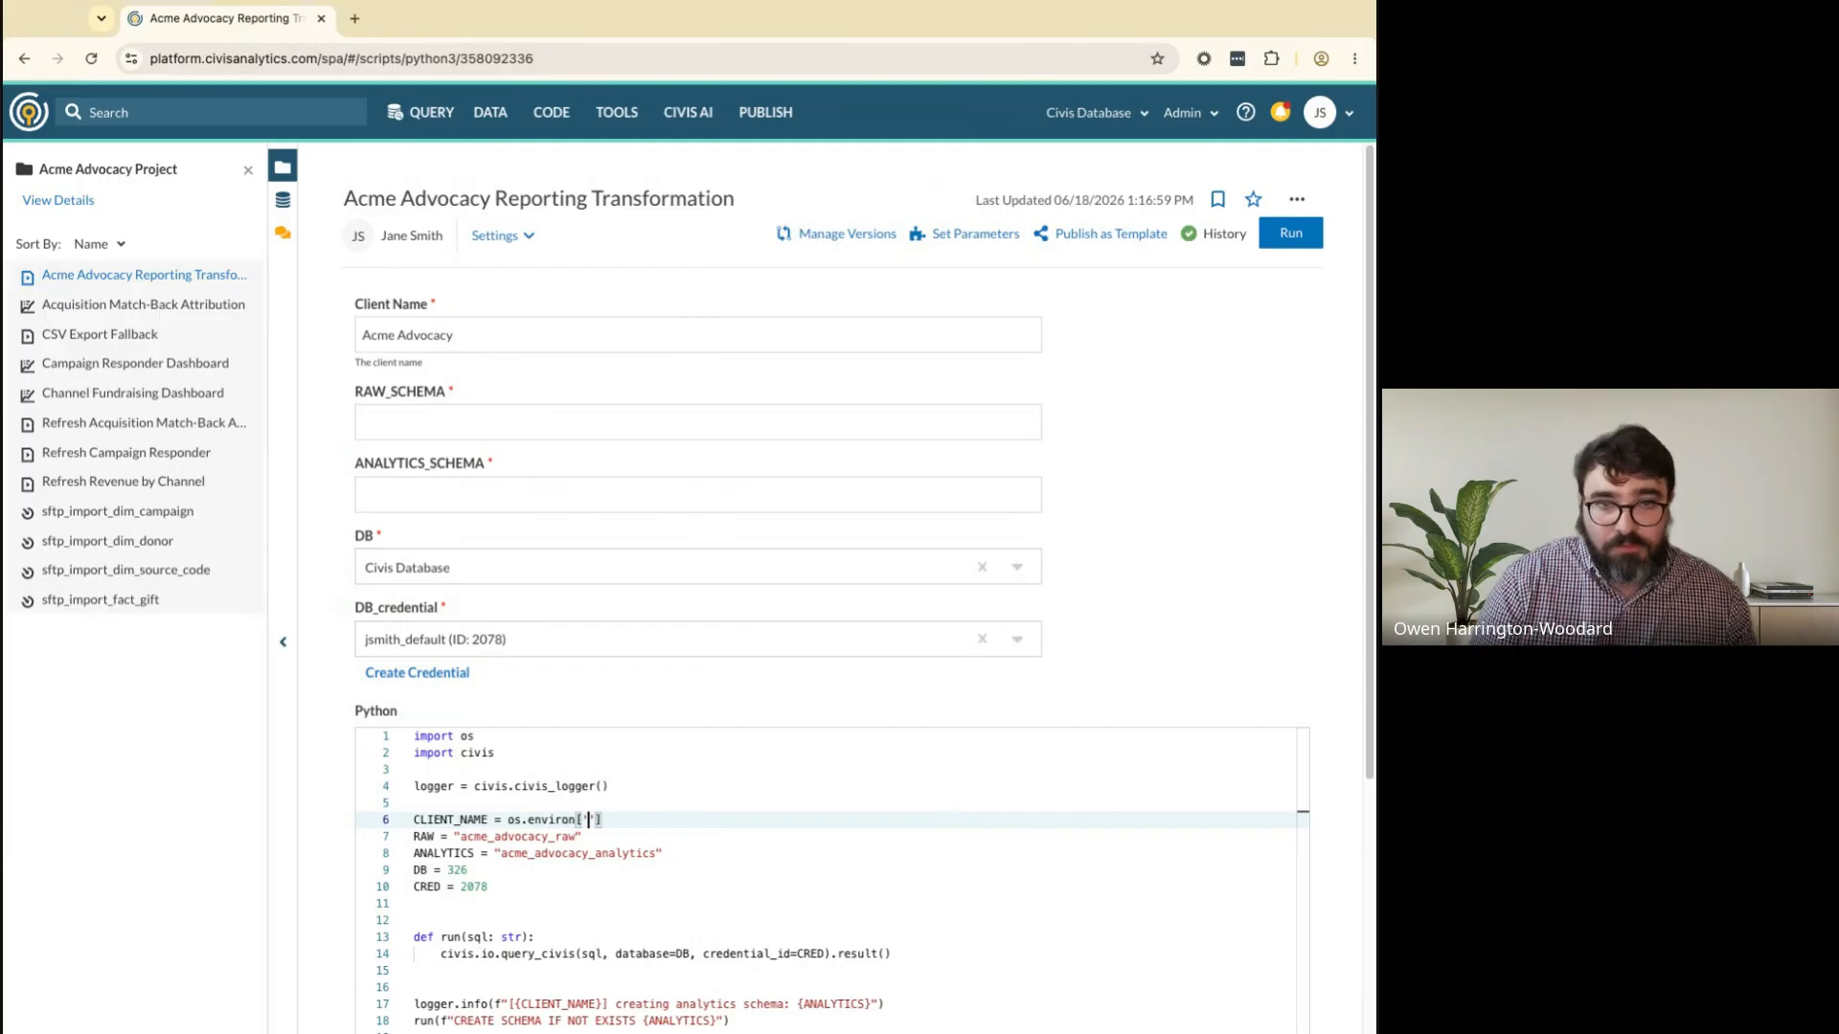
type("CLIENT_NAMER")
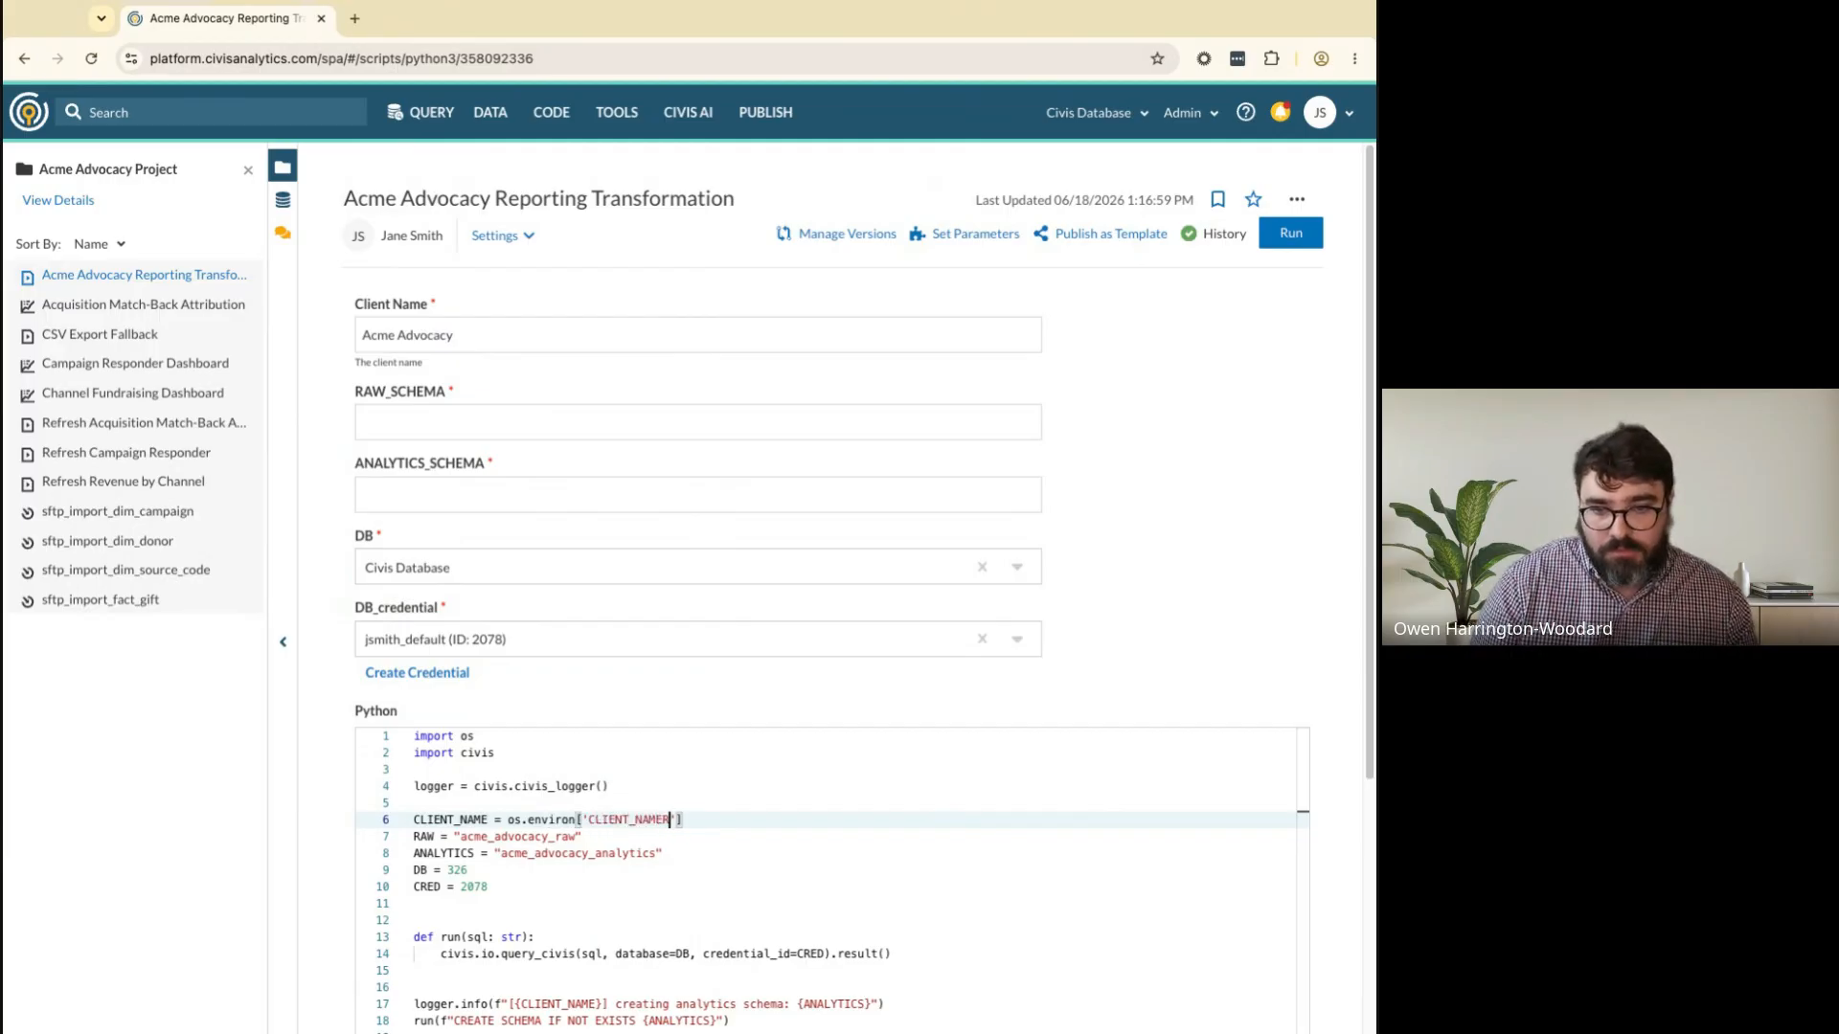
key("BackSpace")
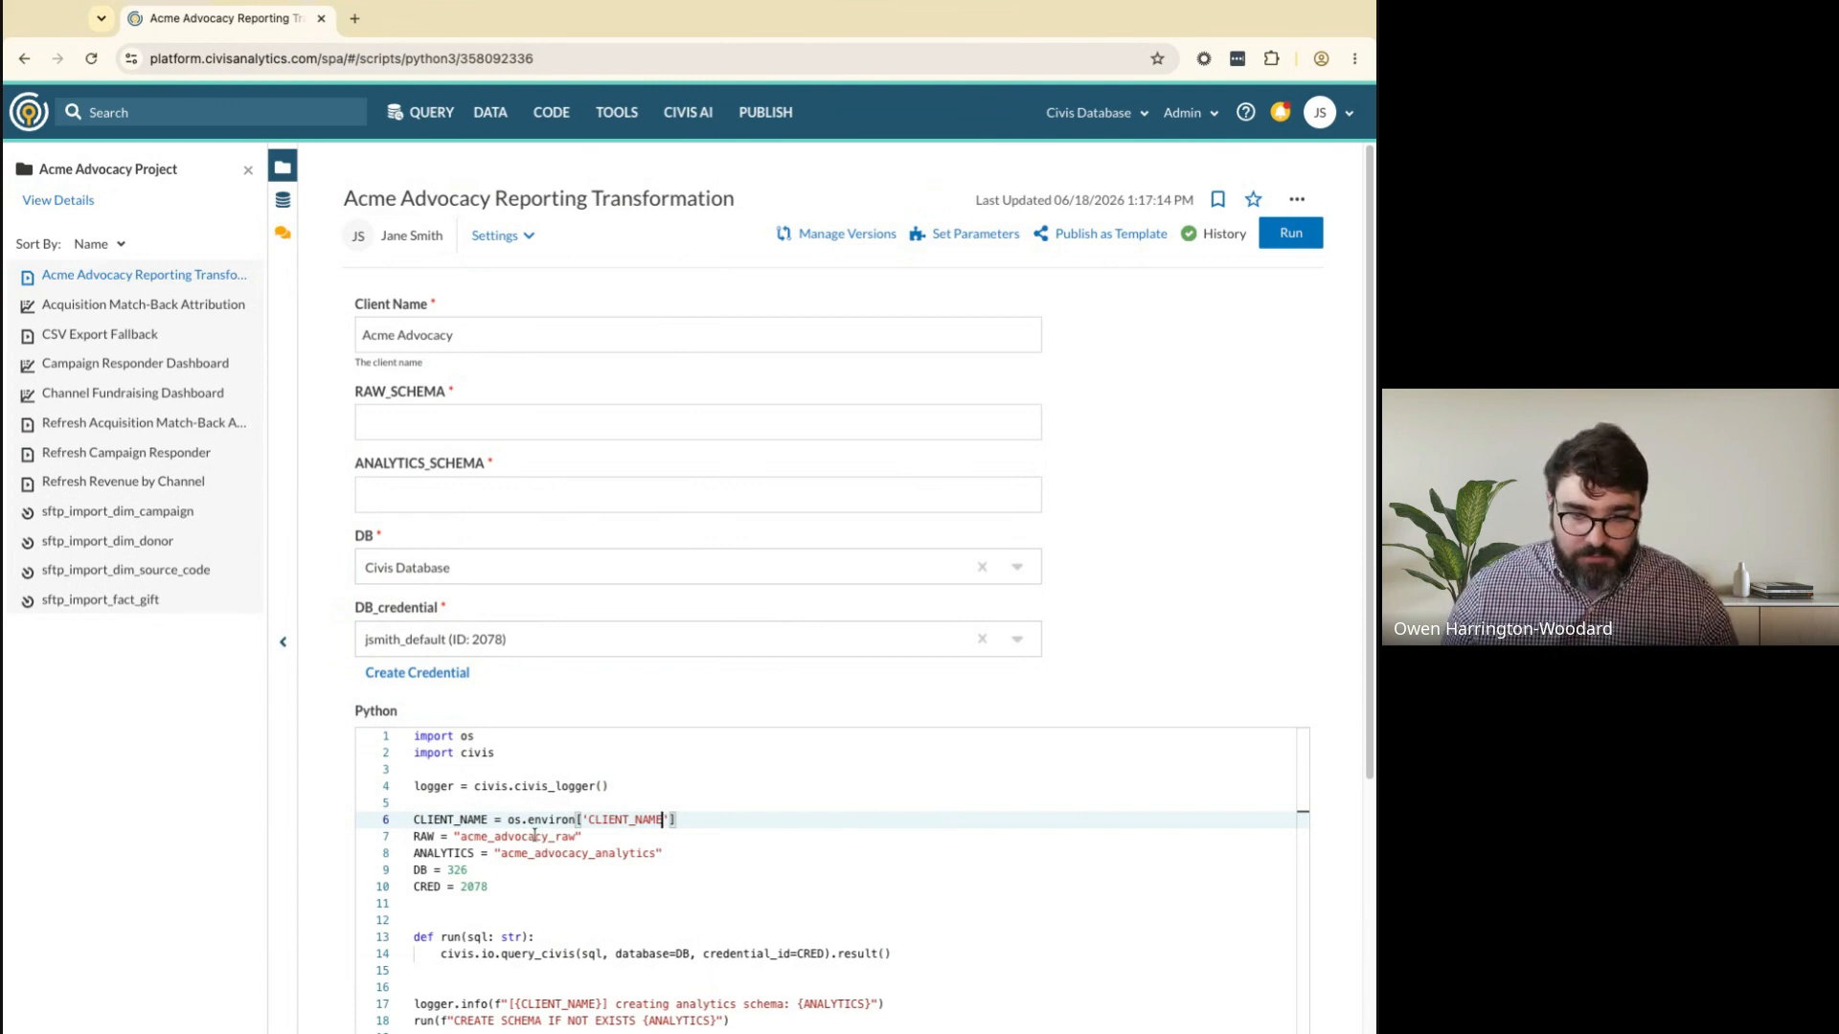
Move acme_advocacy_raw out of the code's RAW string into the RAW_SCHEMA parameter
double_click(534, 835)
key("BackSpace")
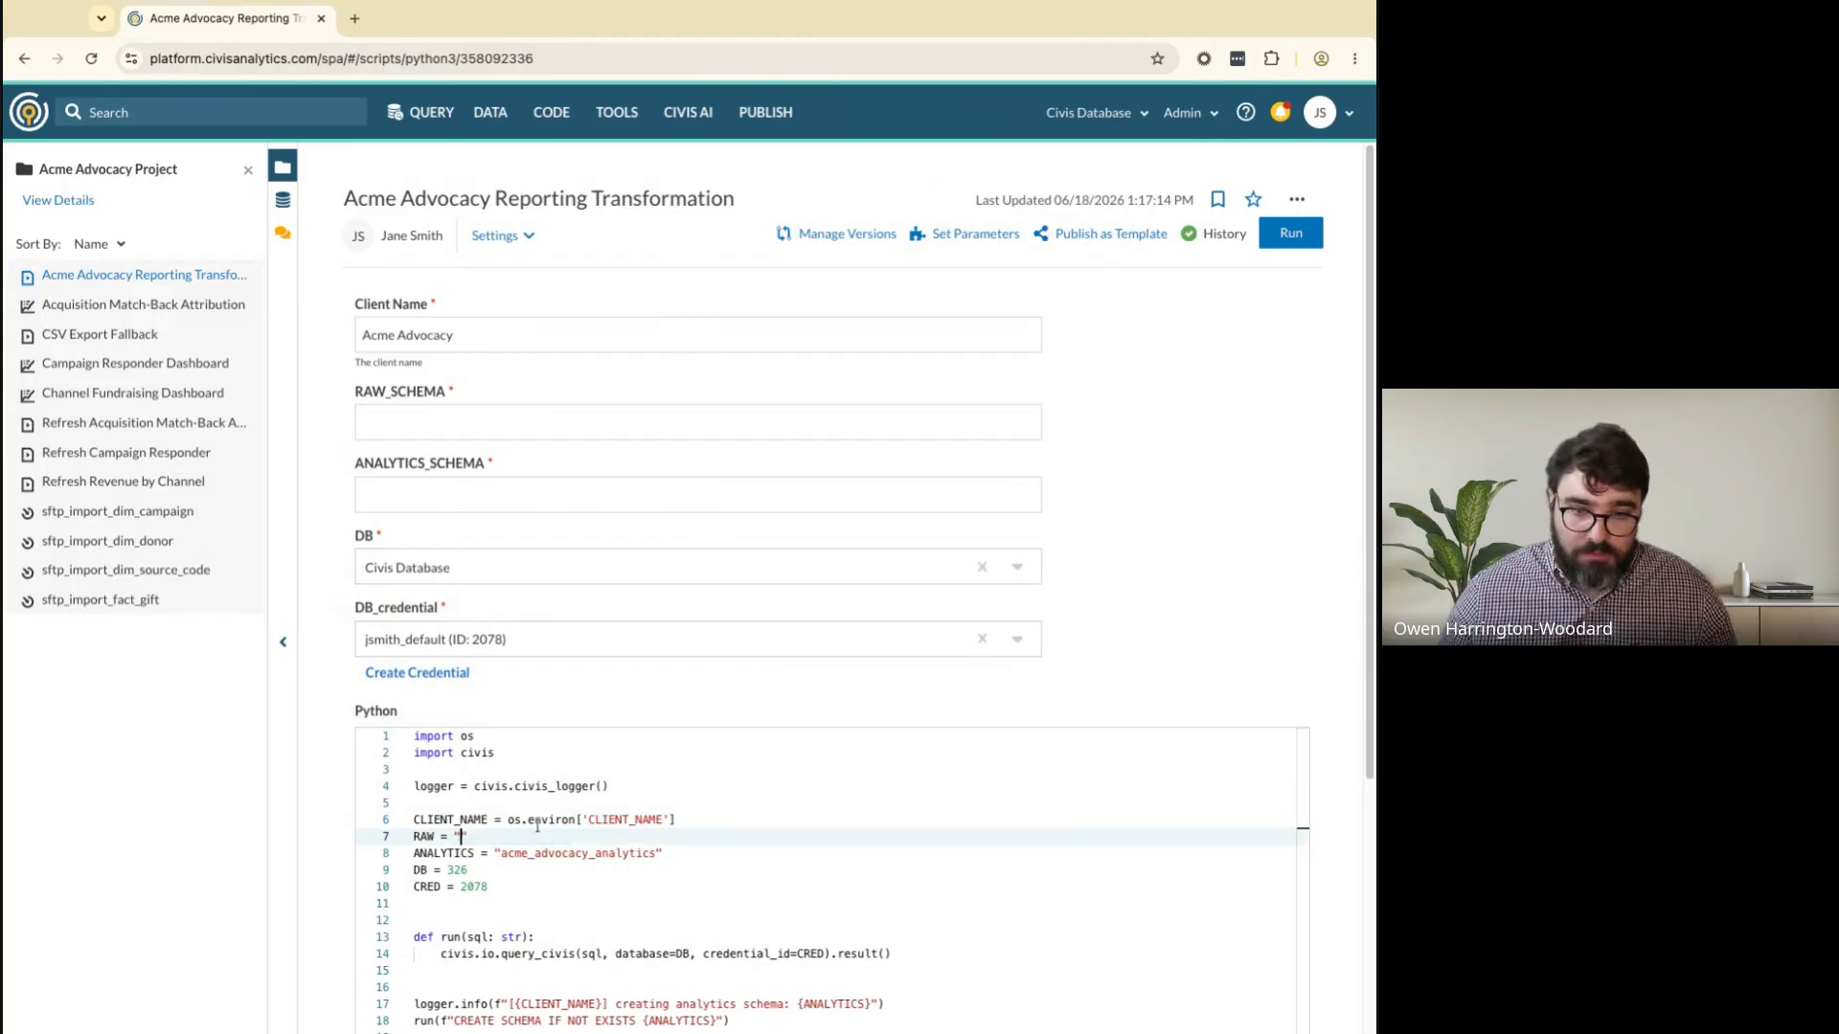
left_click(504, 425)
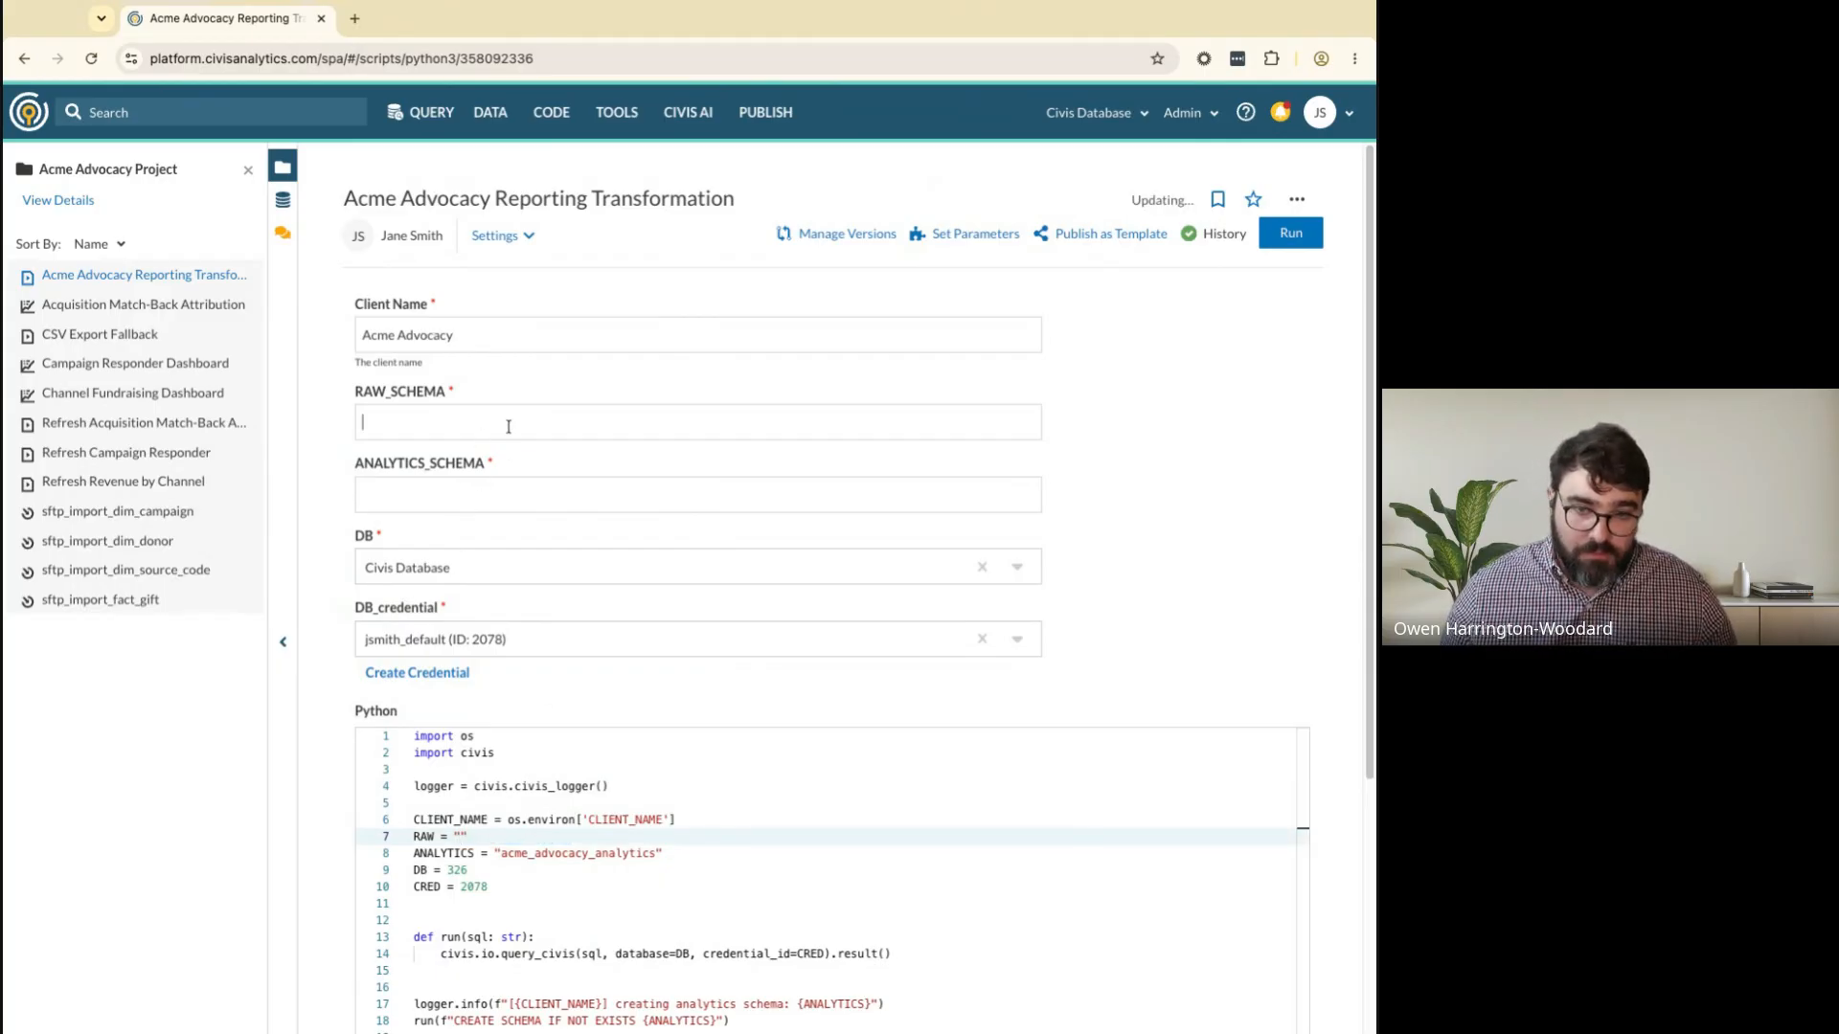
key("ctrl+v")
Move acme_advocacy_analytics out of the code's ANALYTICS string into the ANALYTICS_SCHEMA parameter
double_click(551, 852)
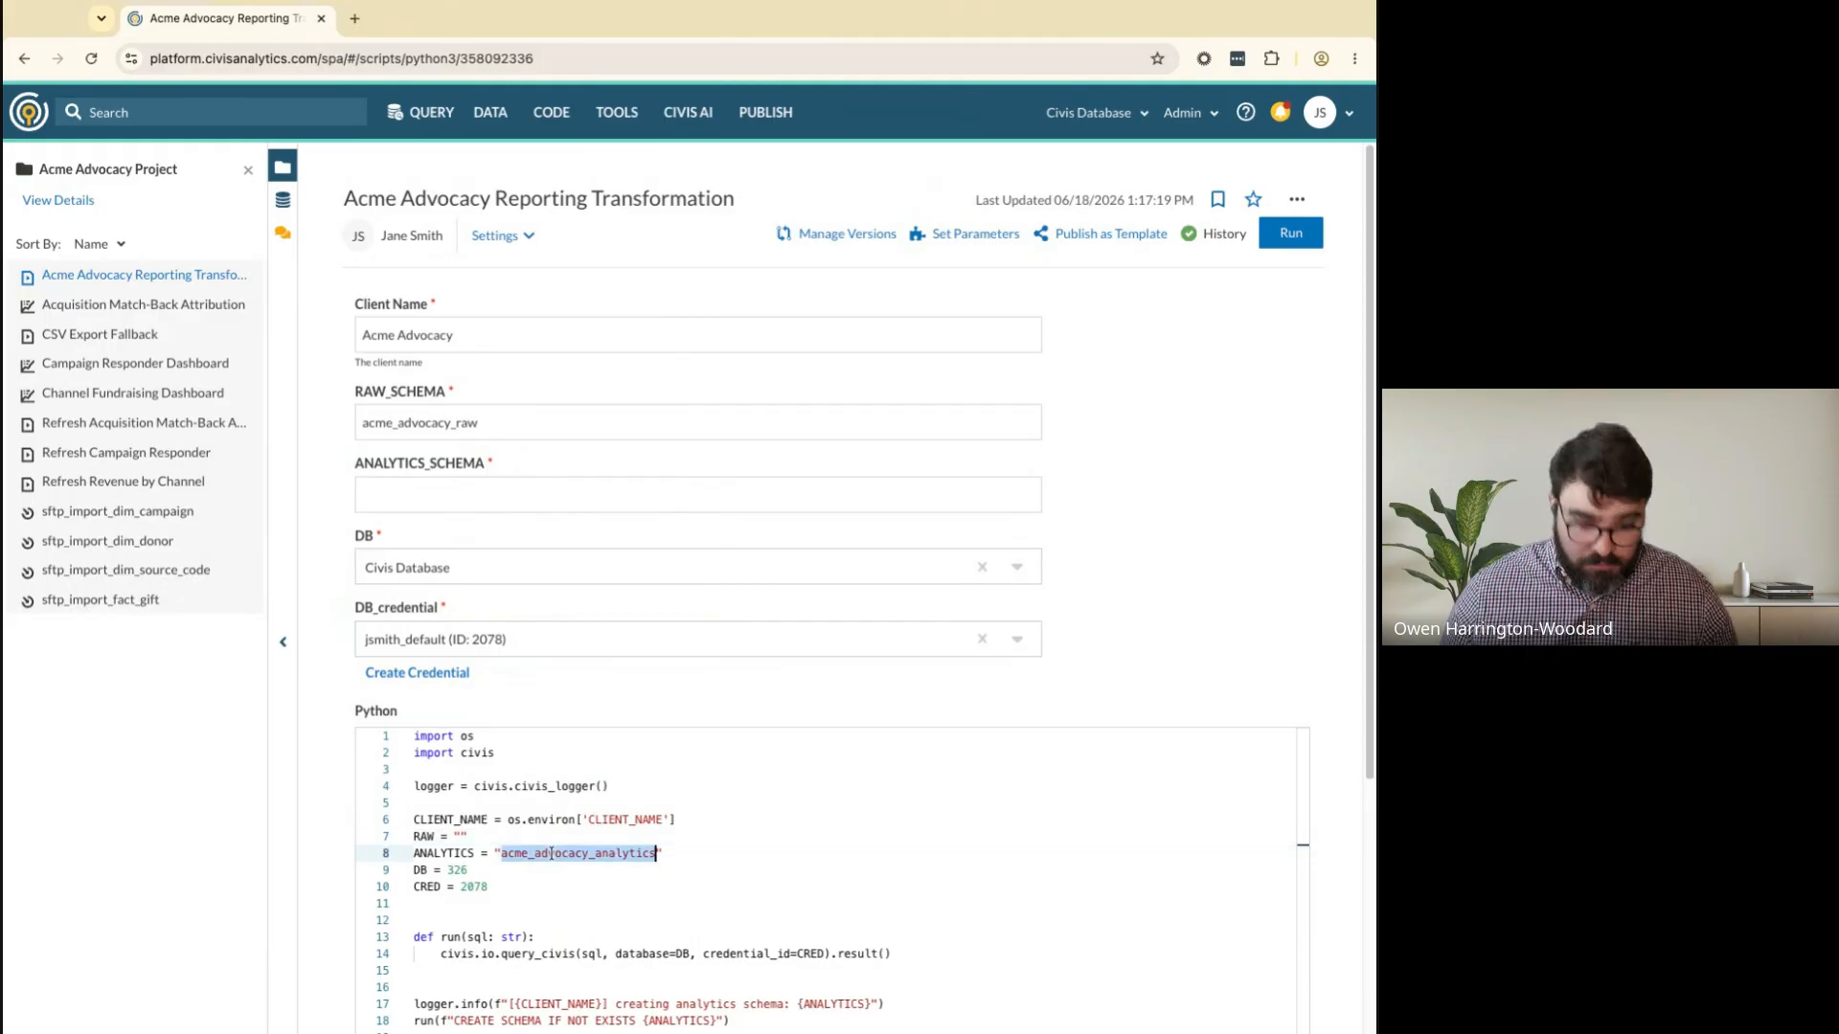
key("ctrl+x")
left_click(409, 503)
key("ctrl+v")
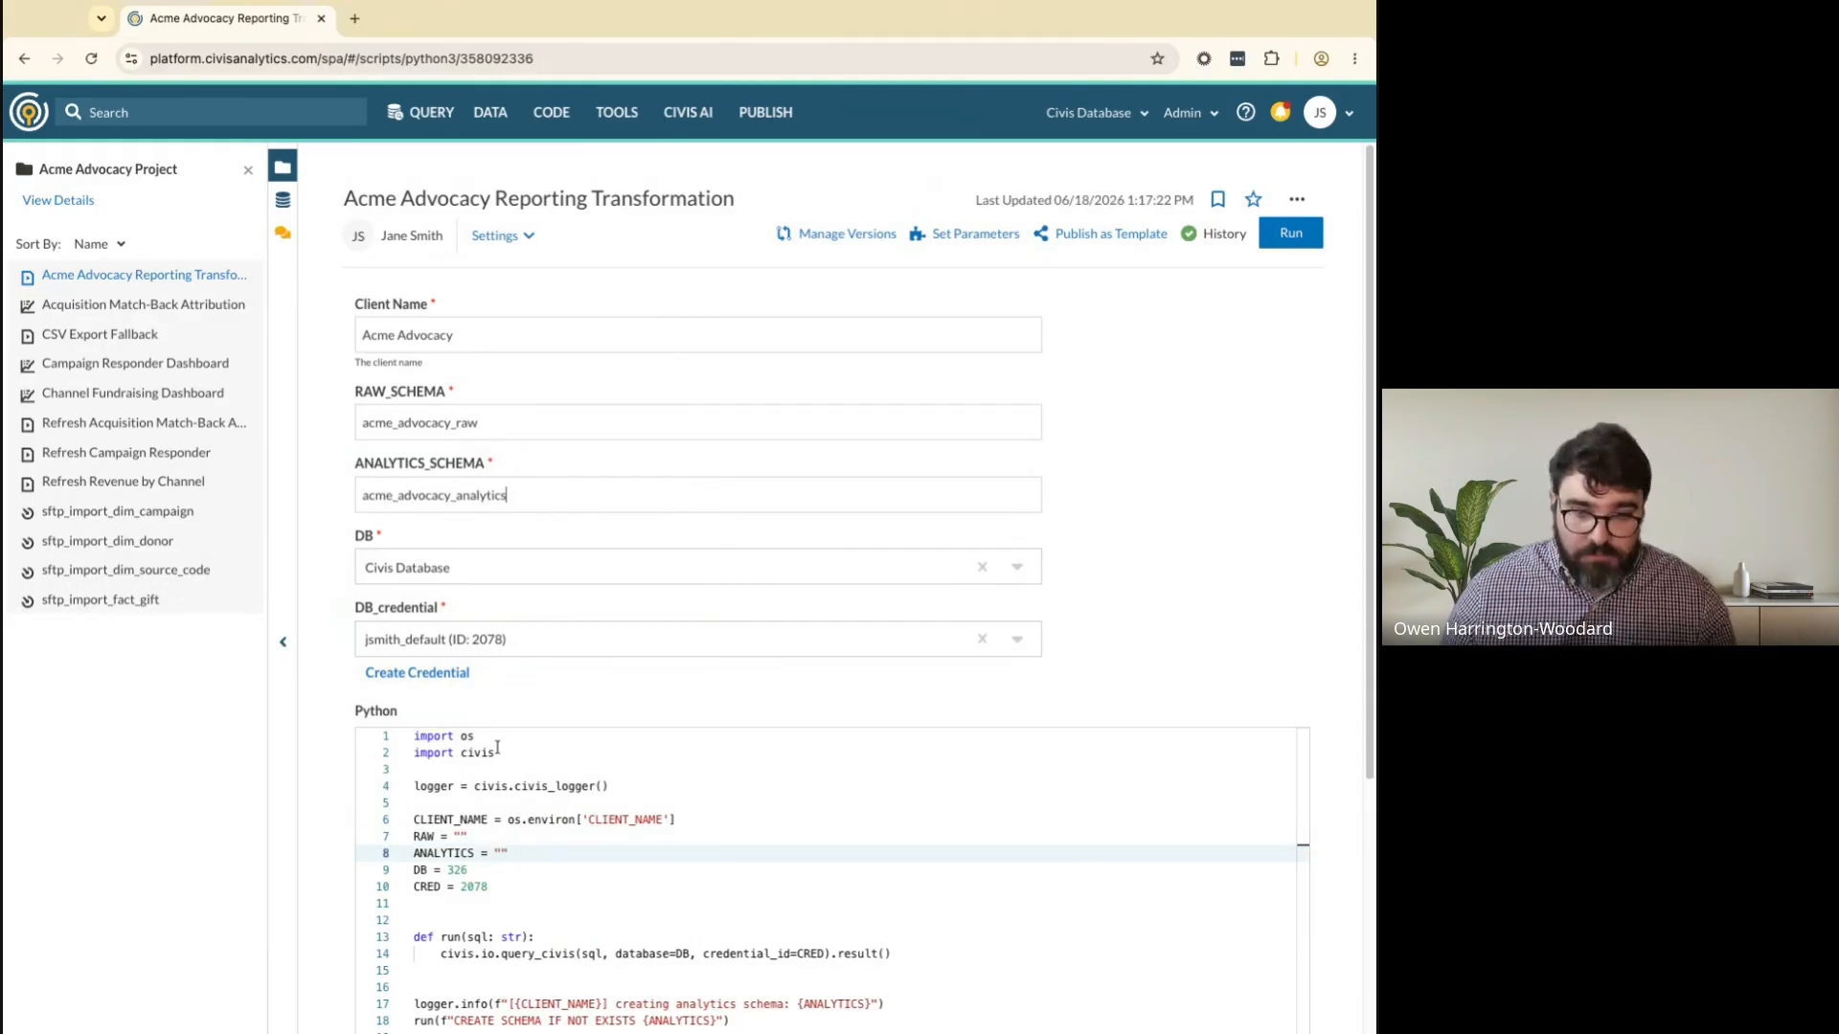
Change the RAW assignment in the code to os.environ["RAW_SCHEMA"], copying the variable name from the parameter label
double_click(422, 392)
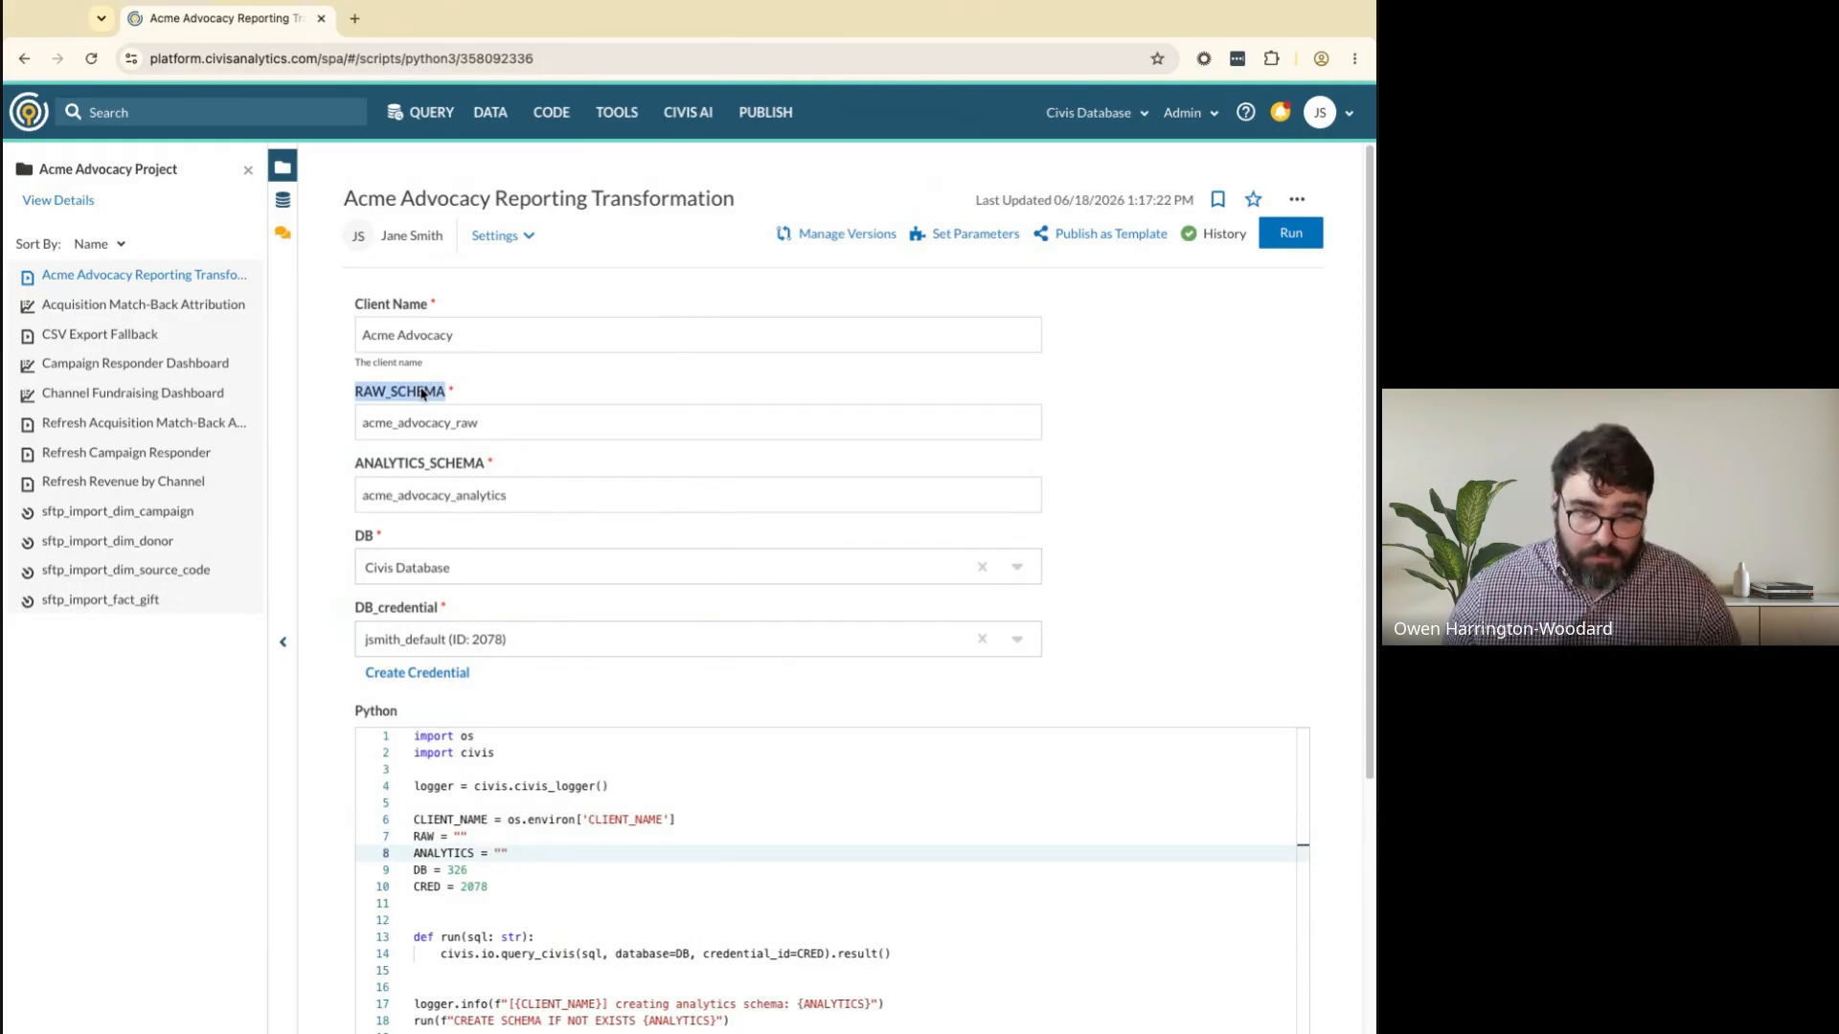
left_click(486, 836)
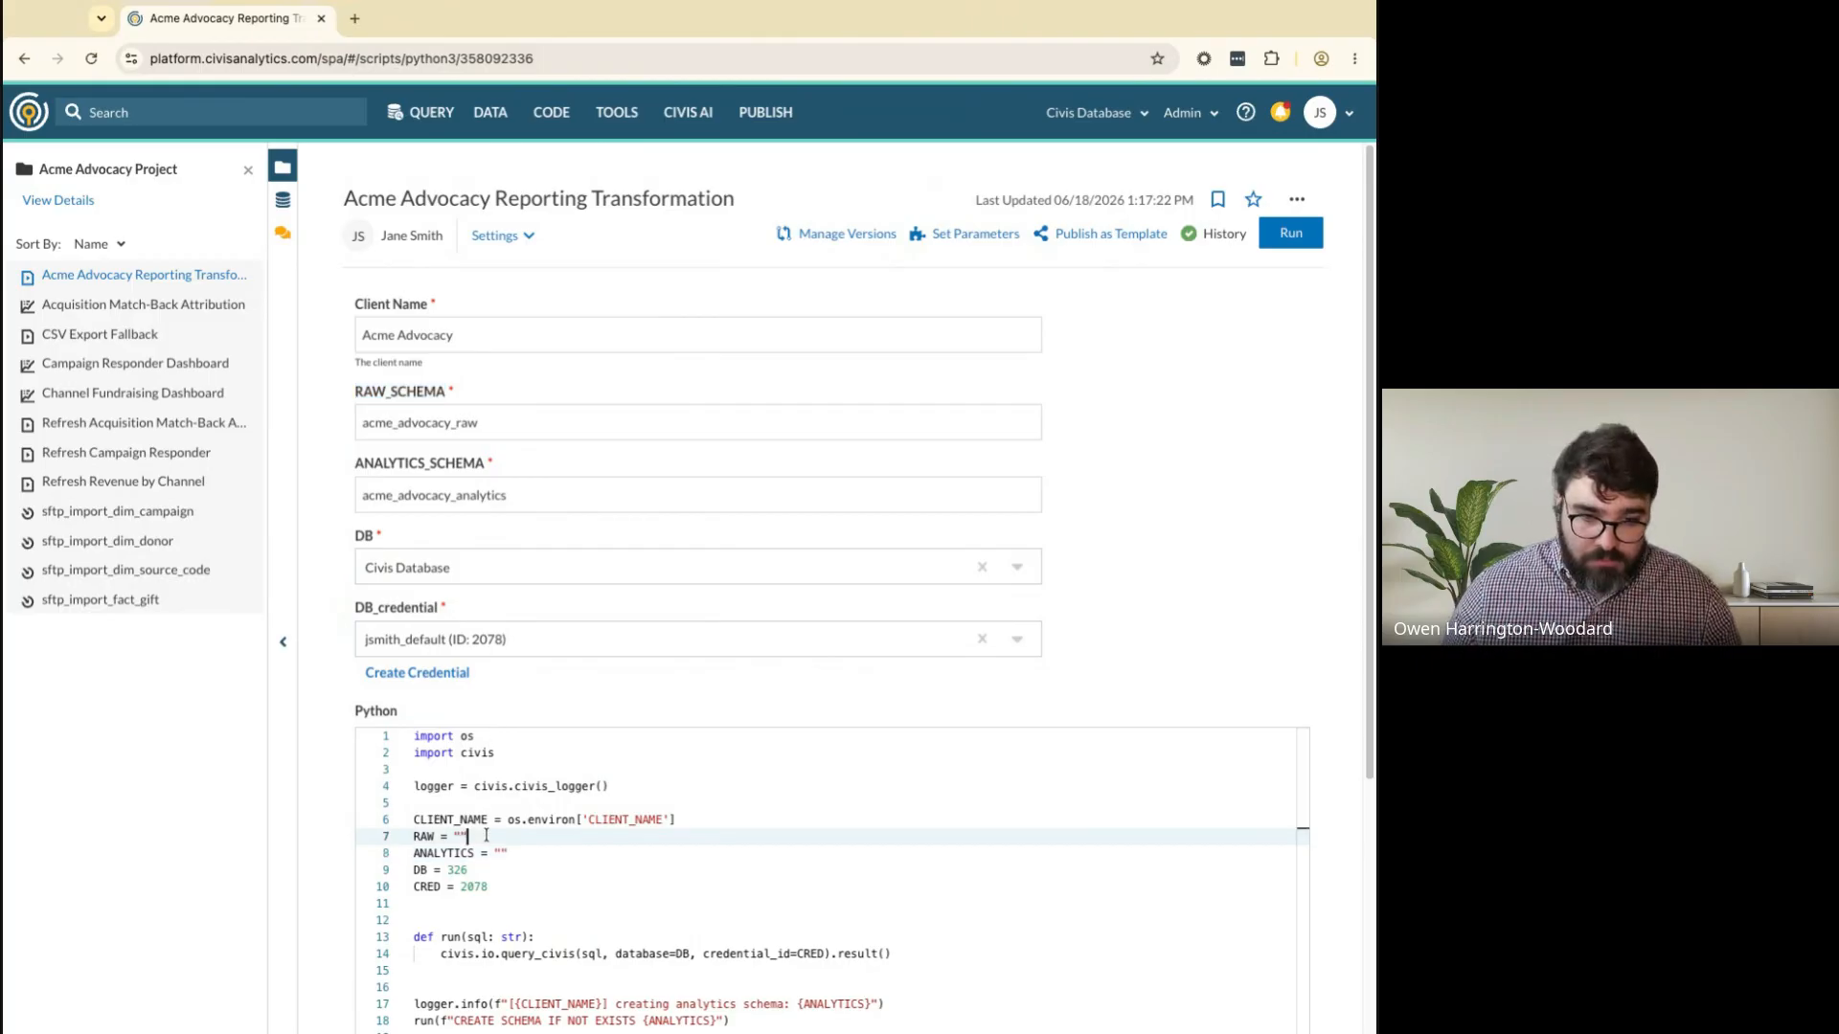
key("ctrl+v")
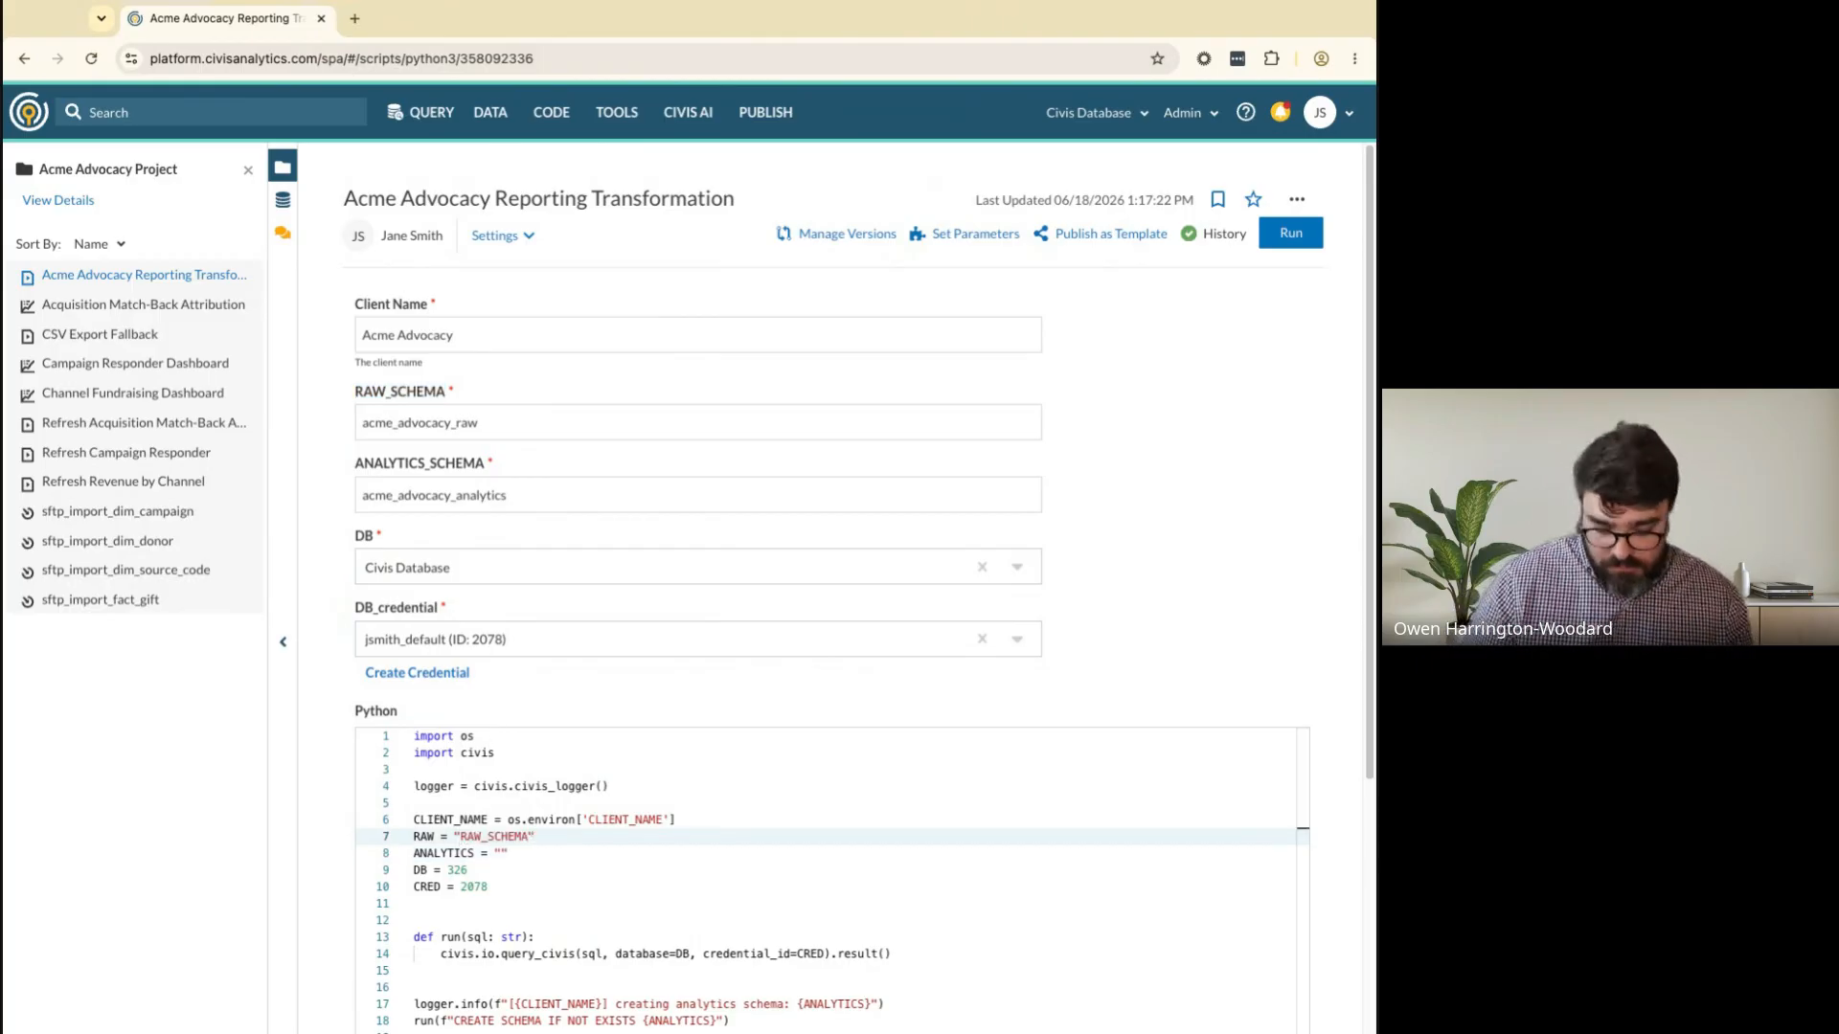
key("super+Left")
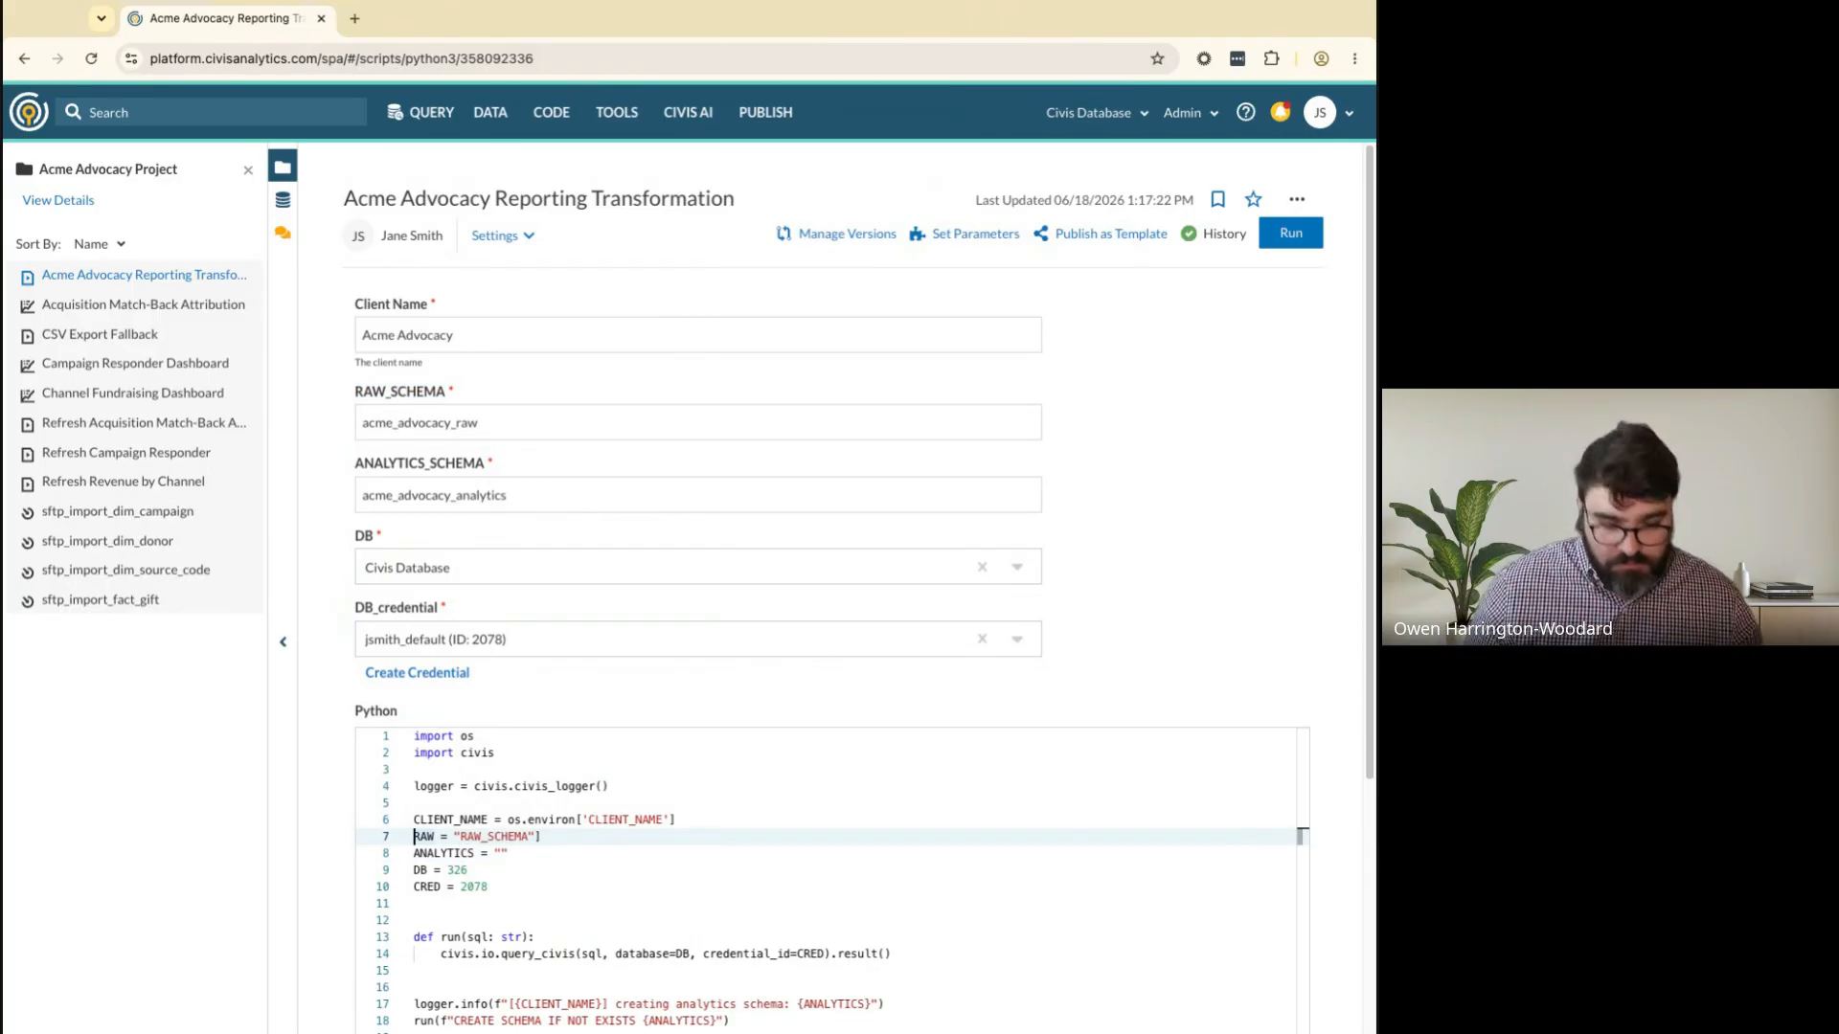
key("alt+Right")
key("alt+Right")
key("Left")
key("Left")
key("Left")
key("Left")
key("Left")
key("Left")
key("Left")
key("Left")
key("Left")
key("Left")
key("Left")
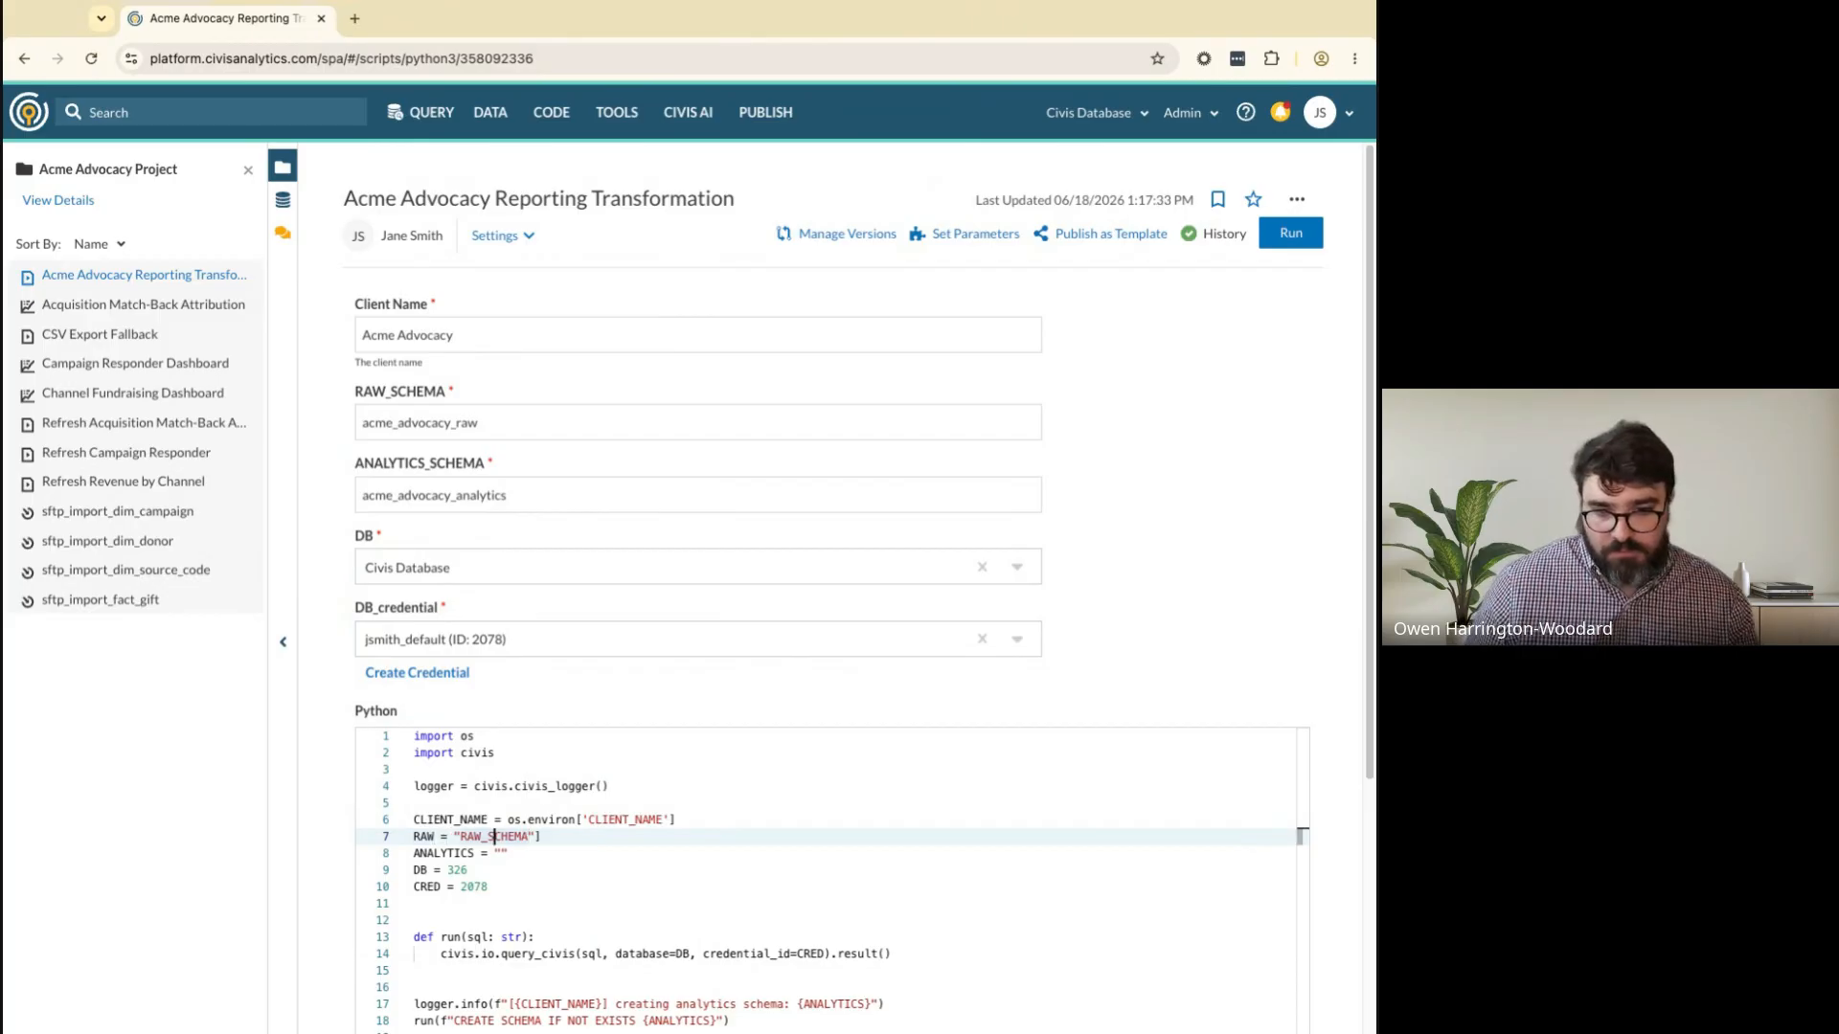
type("os.environ")
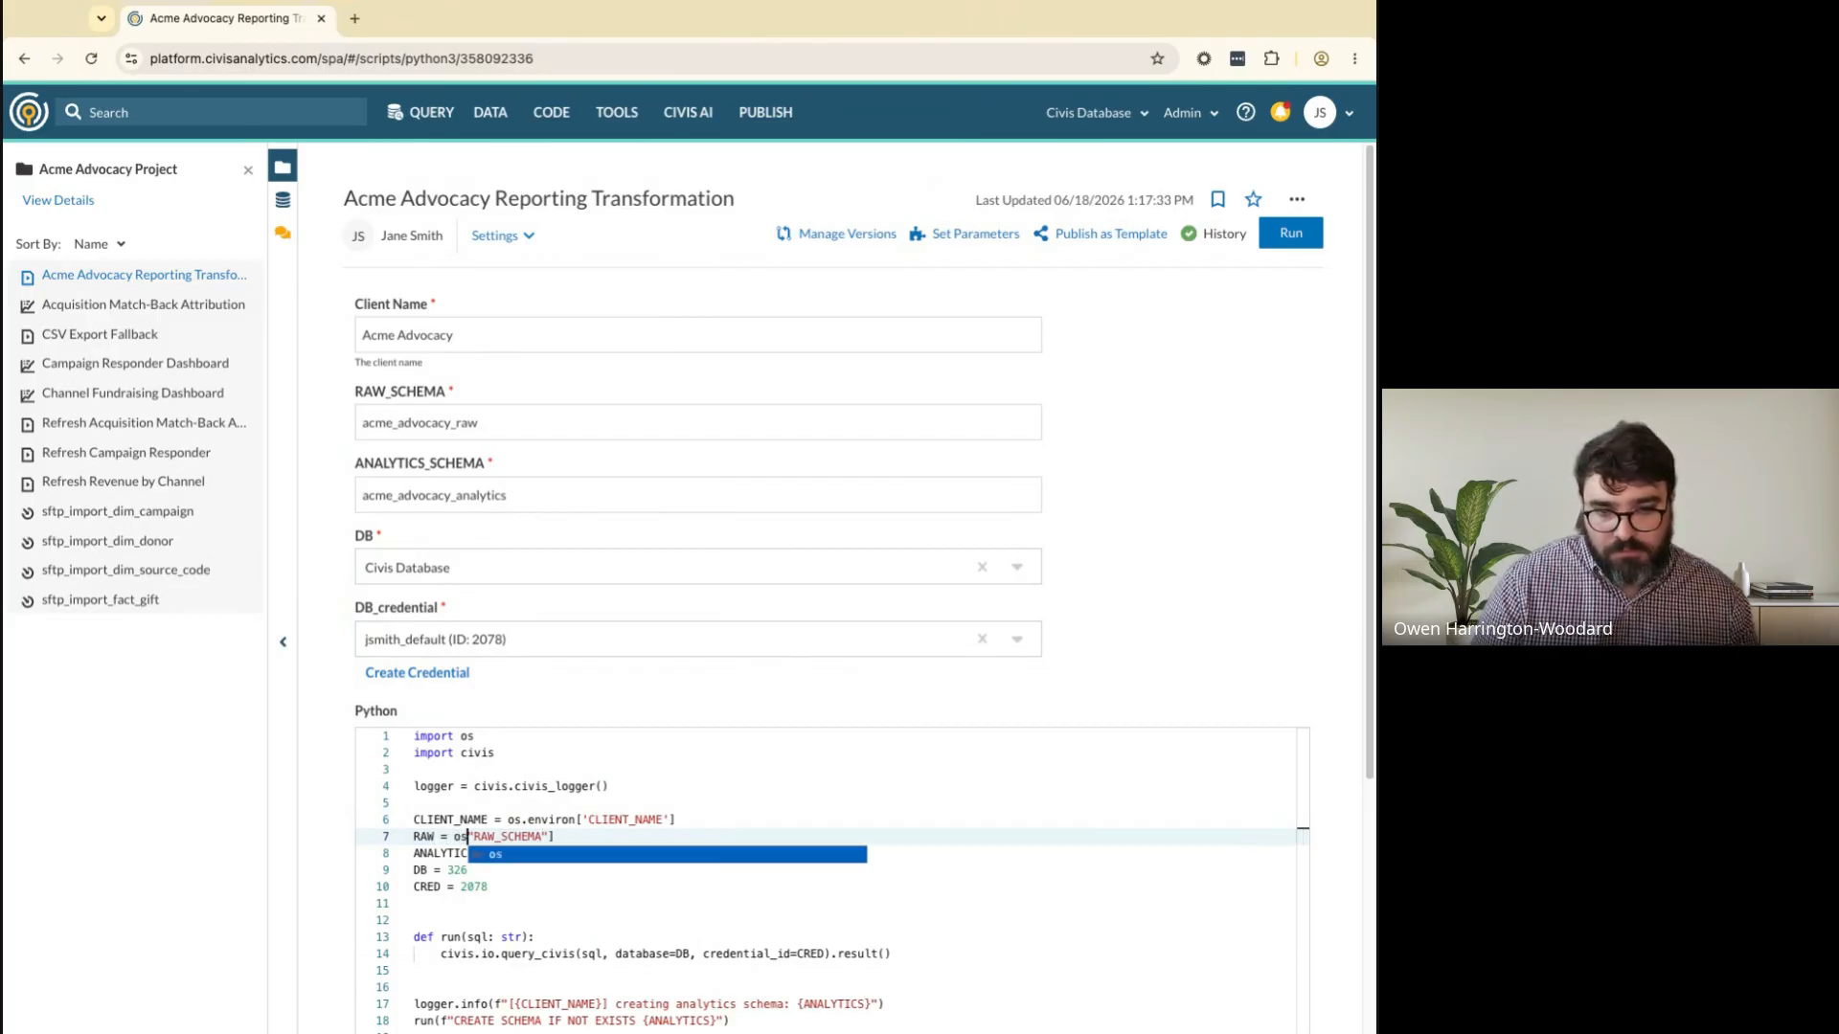
type("[")
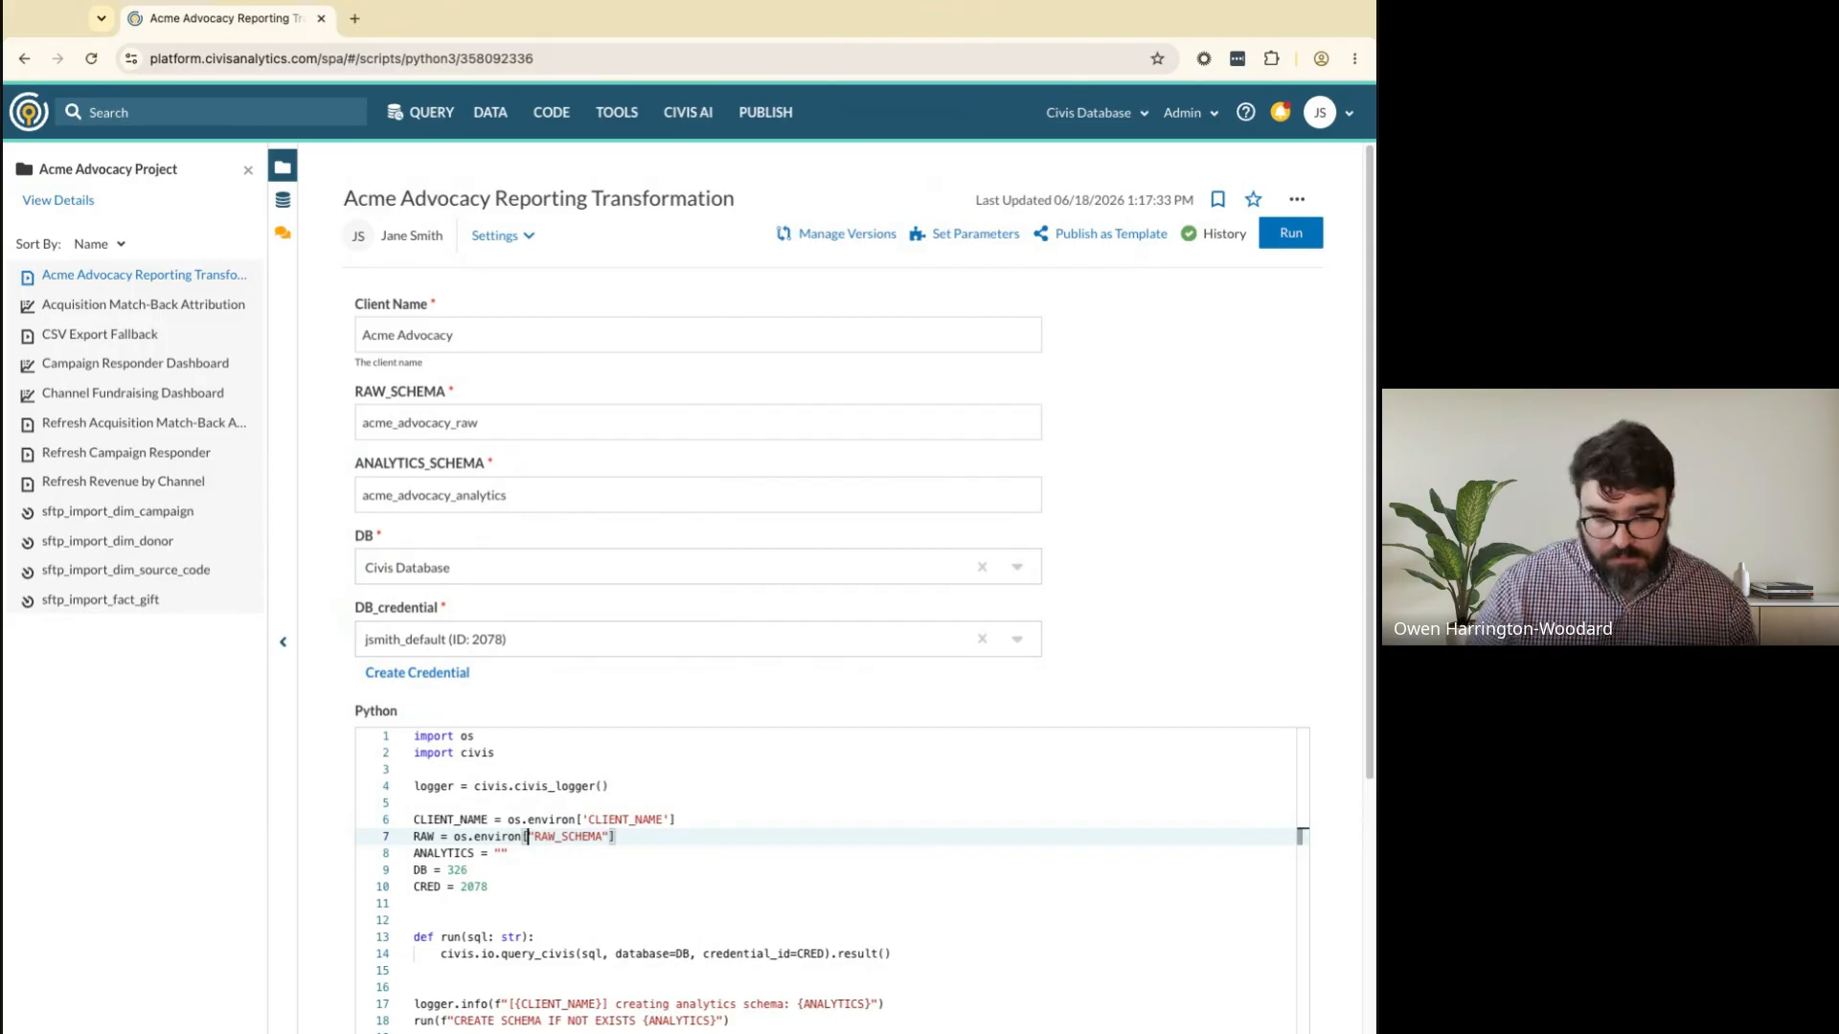
Change the ANALYTICS assignment in the code to os.environ["ANALYTICS_SCHEMA"], copying the variable name from the parameter label
left_click(499, 853)
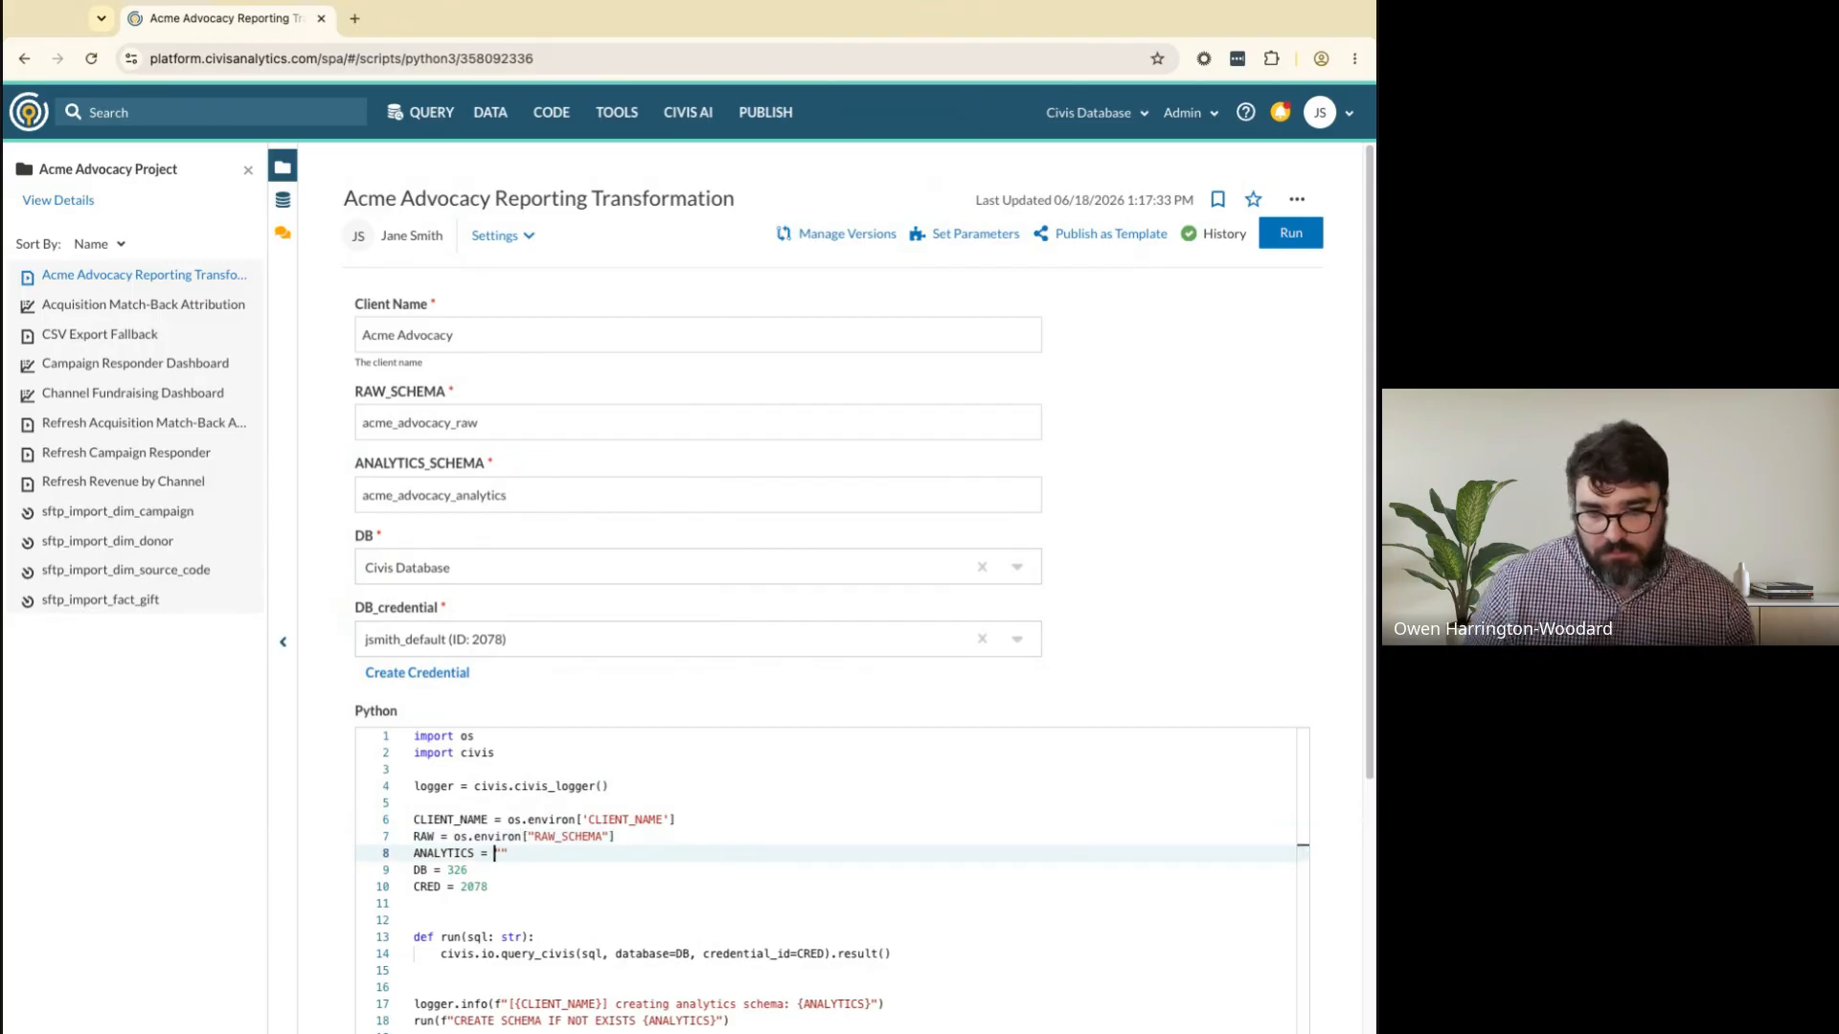
type("os.environ")
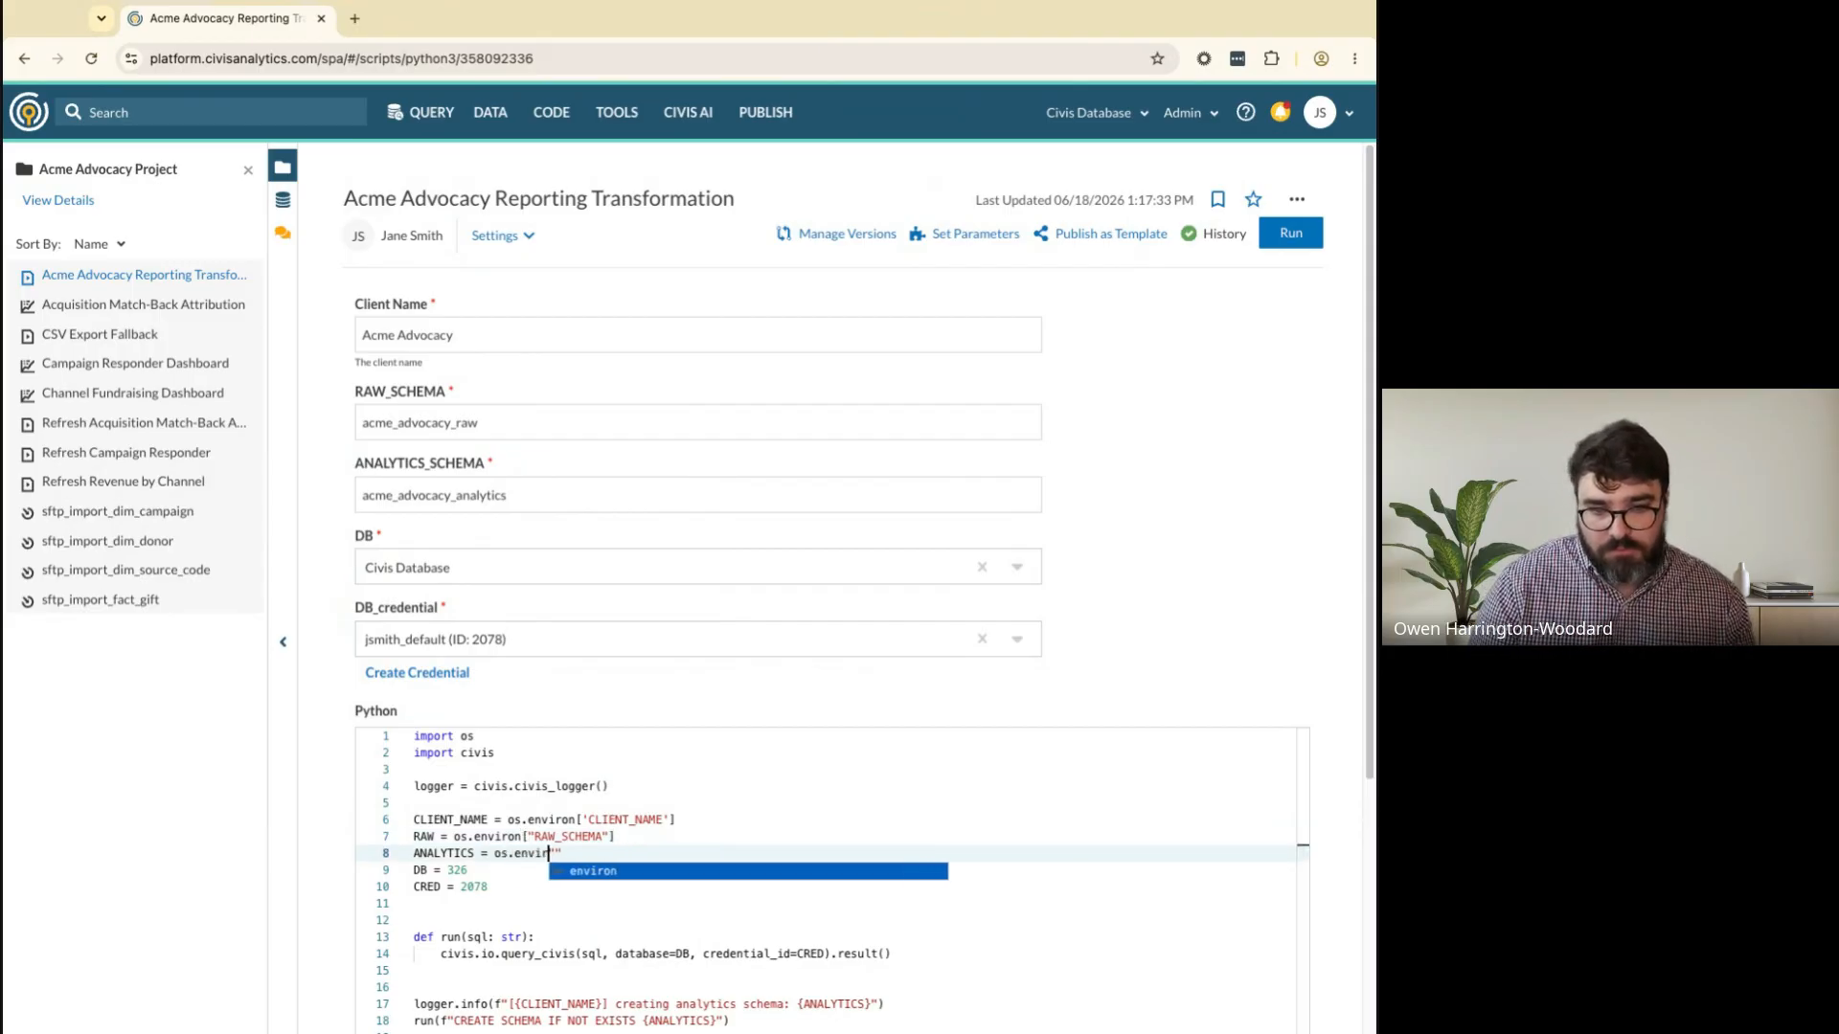
type("[\"\"")
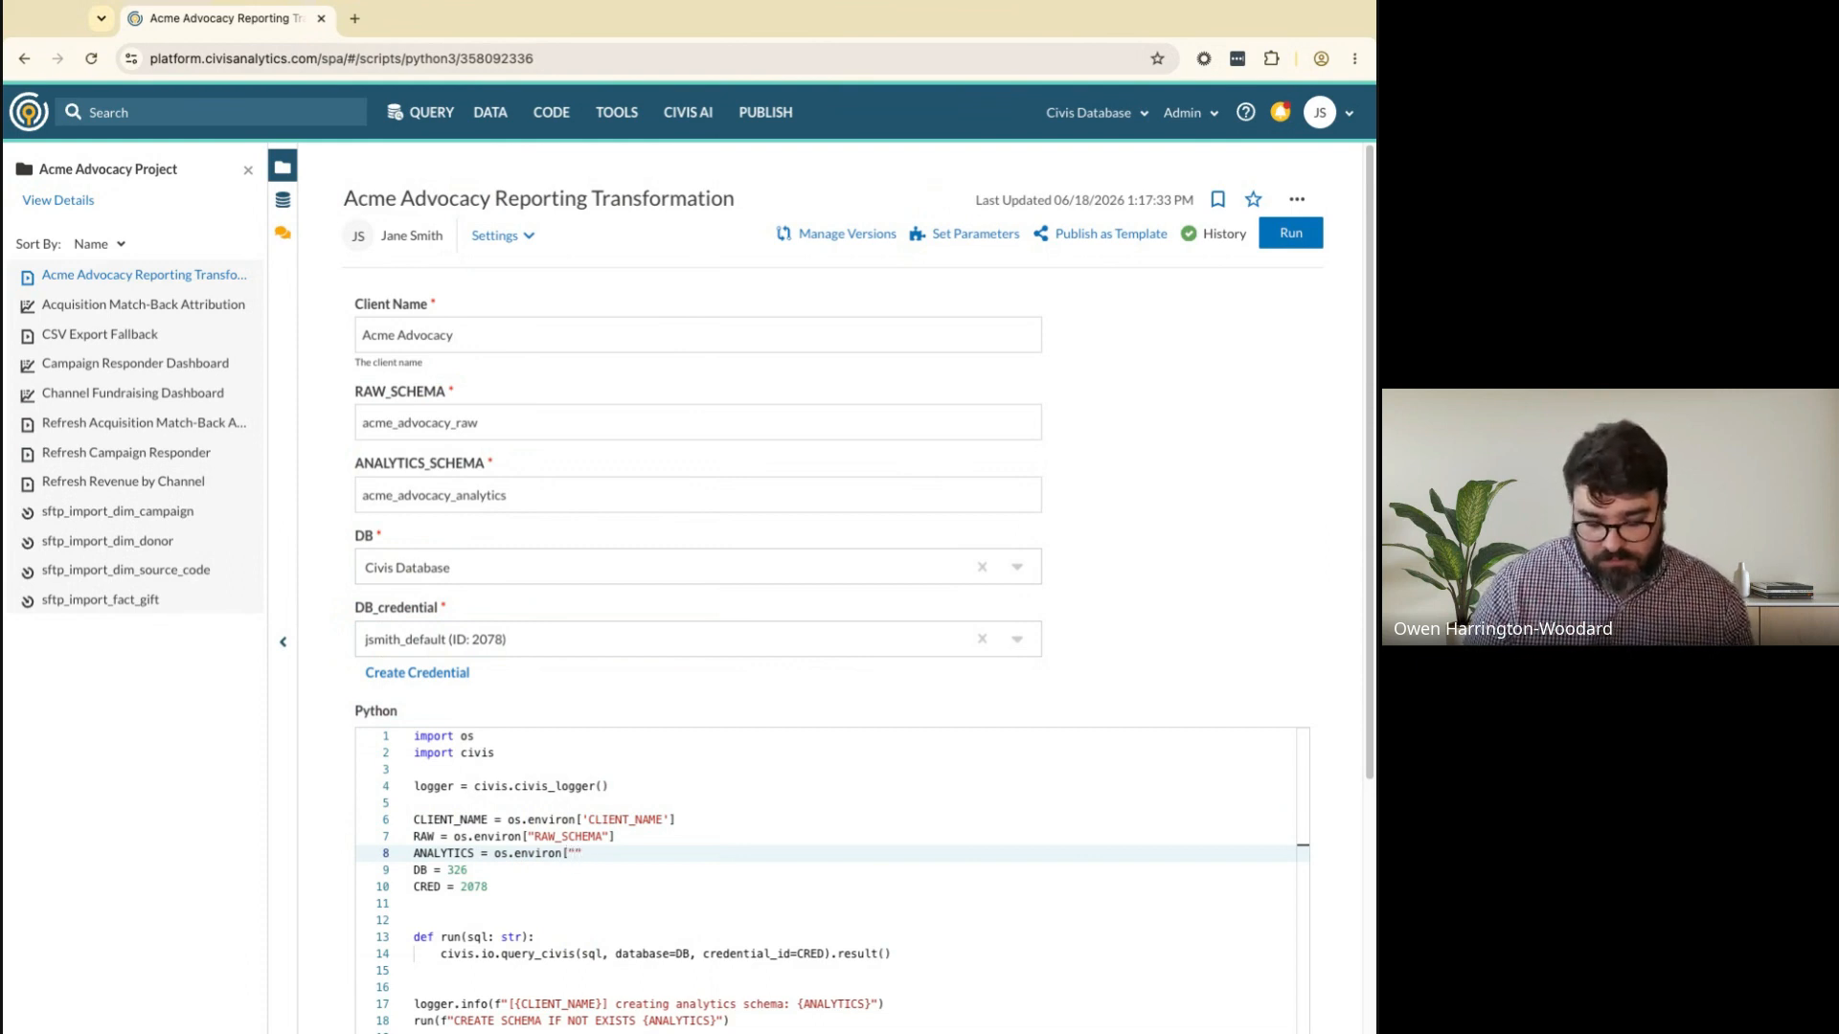
type("]")
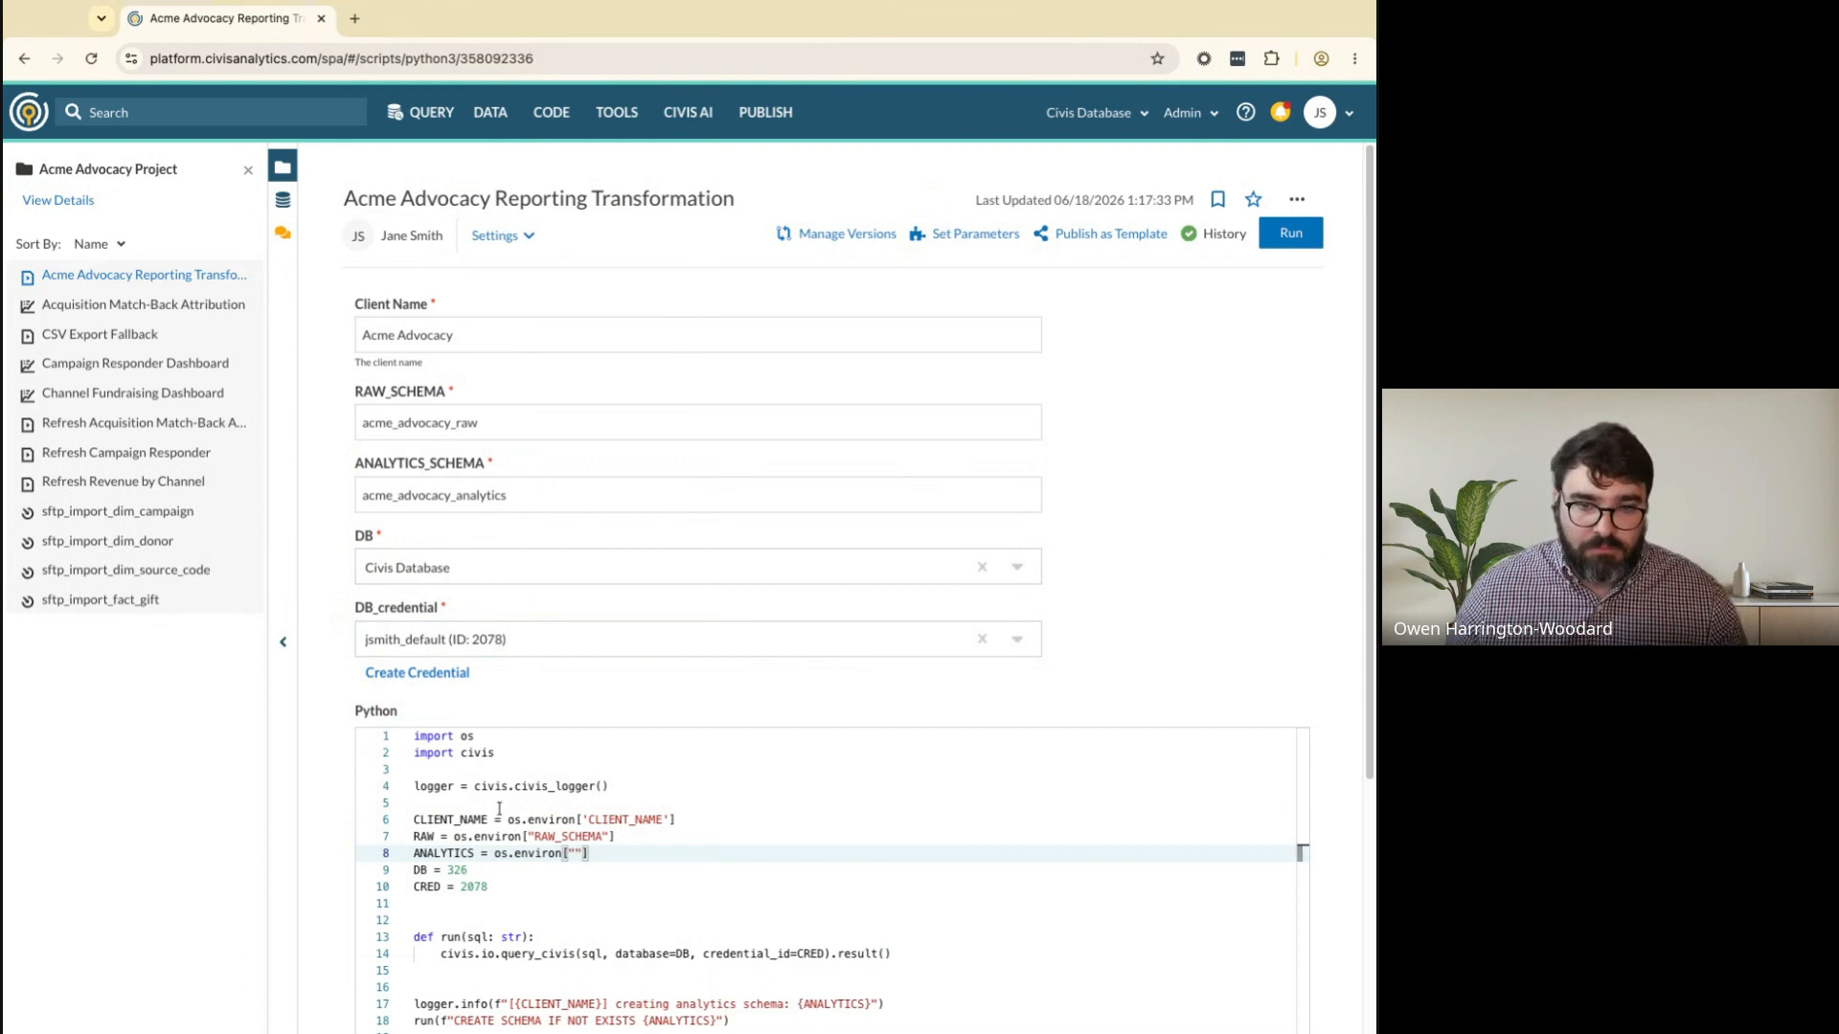
double_click(454, 463)
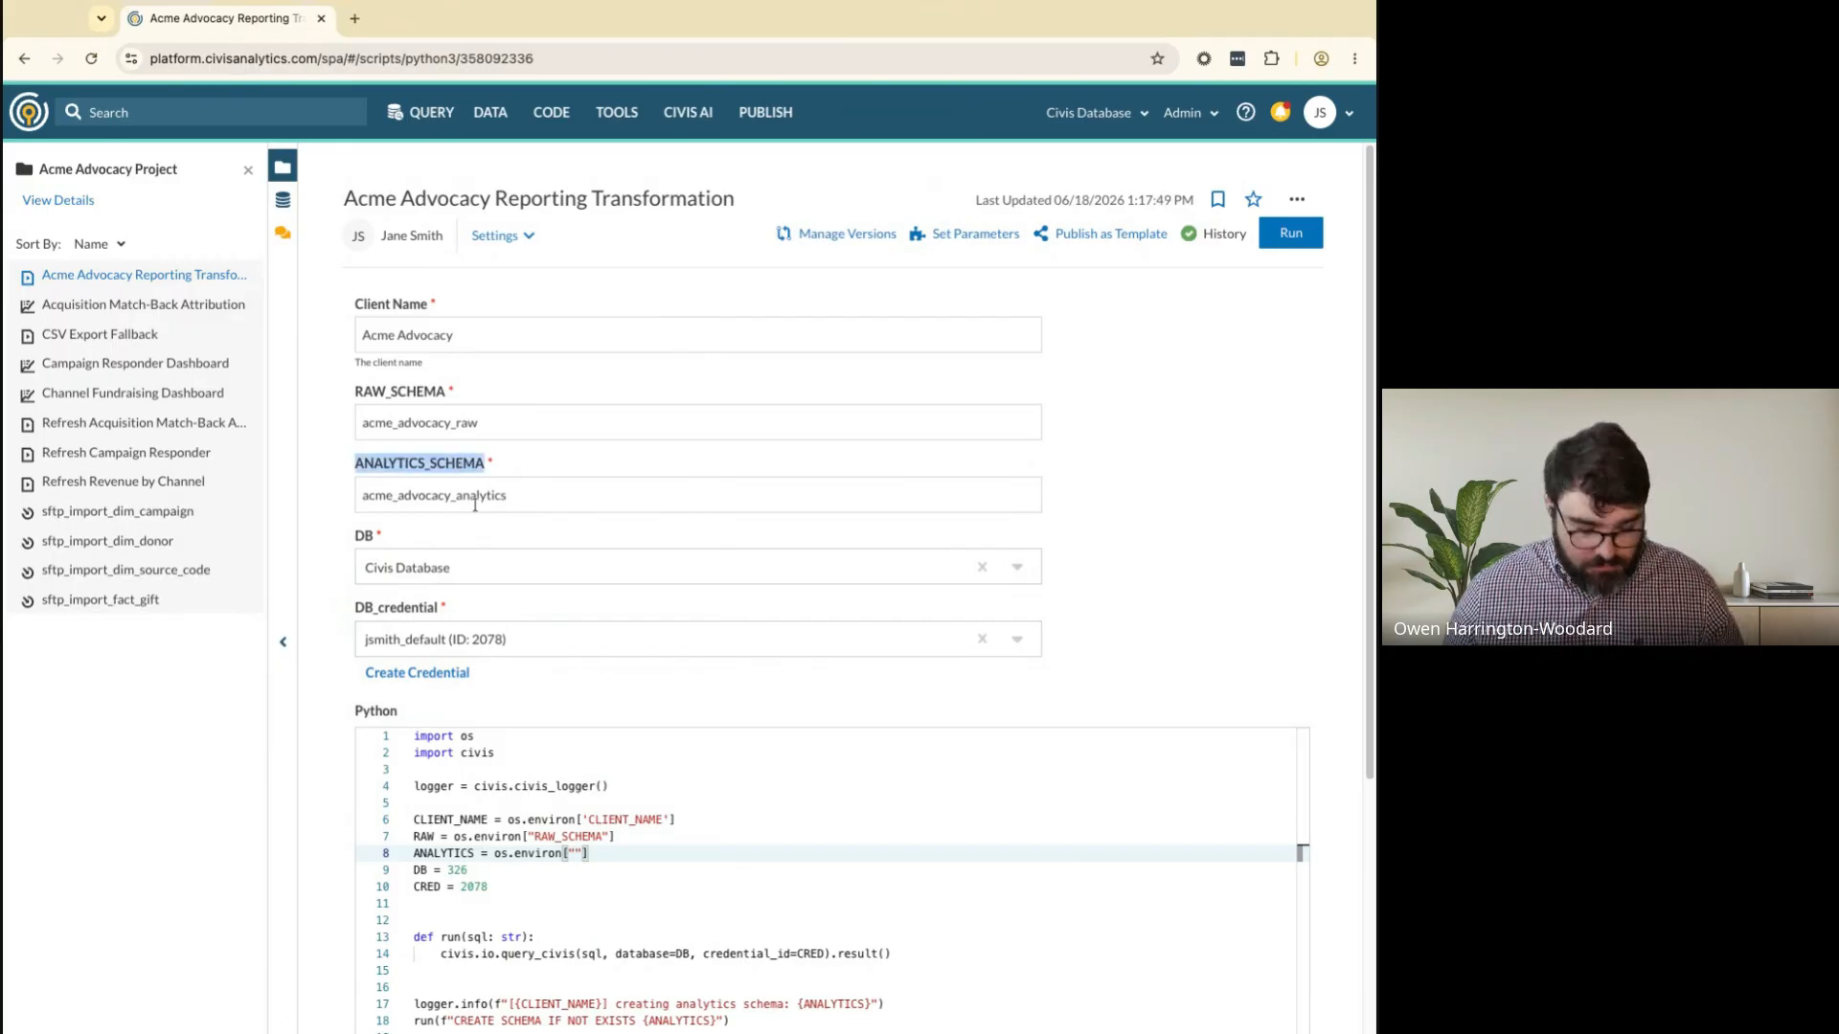
left_click(575, 851)
key("ctrl+v")
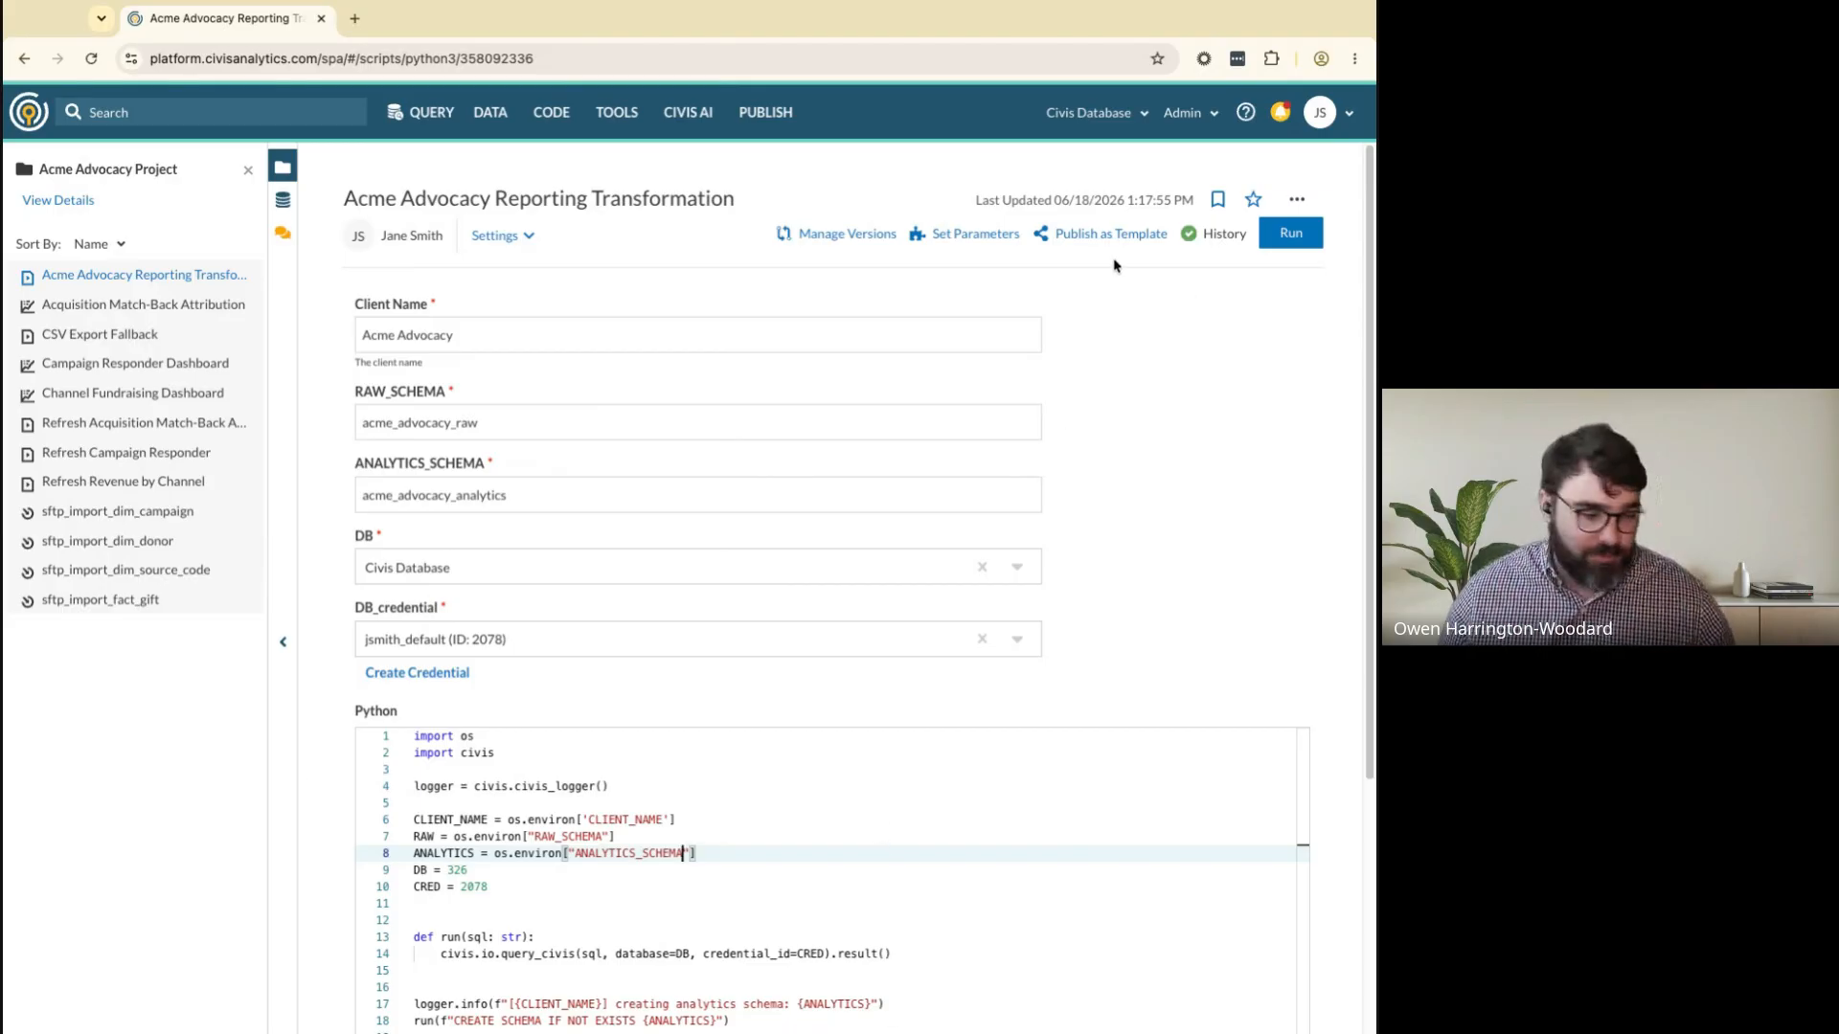
Run the parameterized script and publish it as a template
left_click(1288, 236)
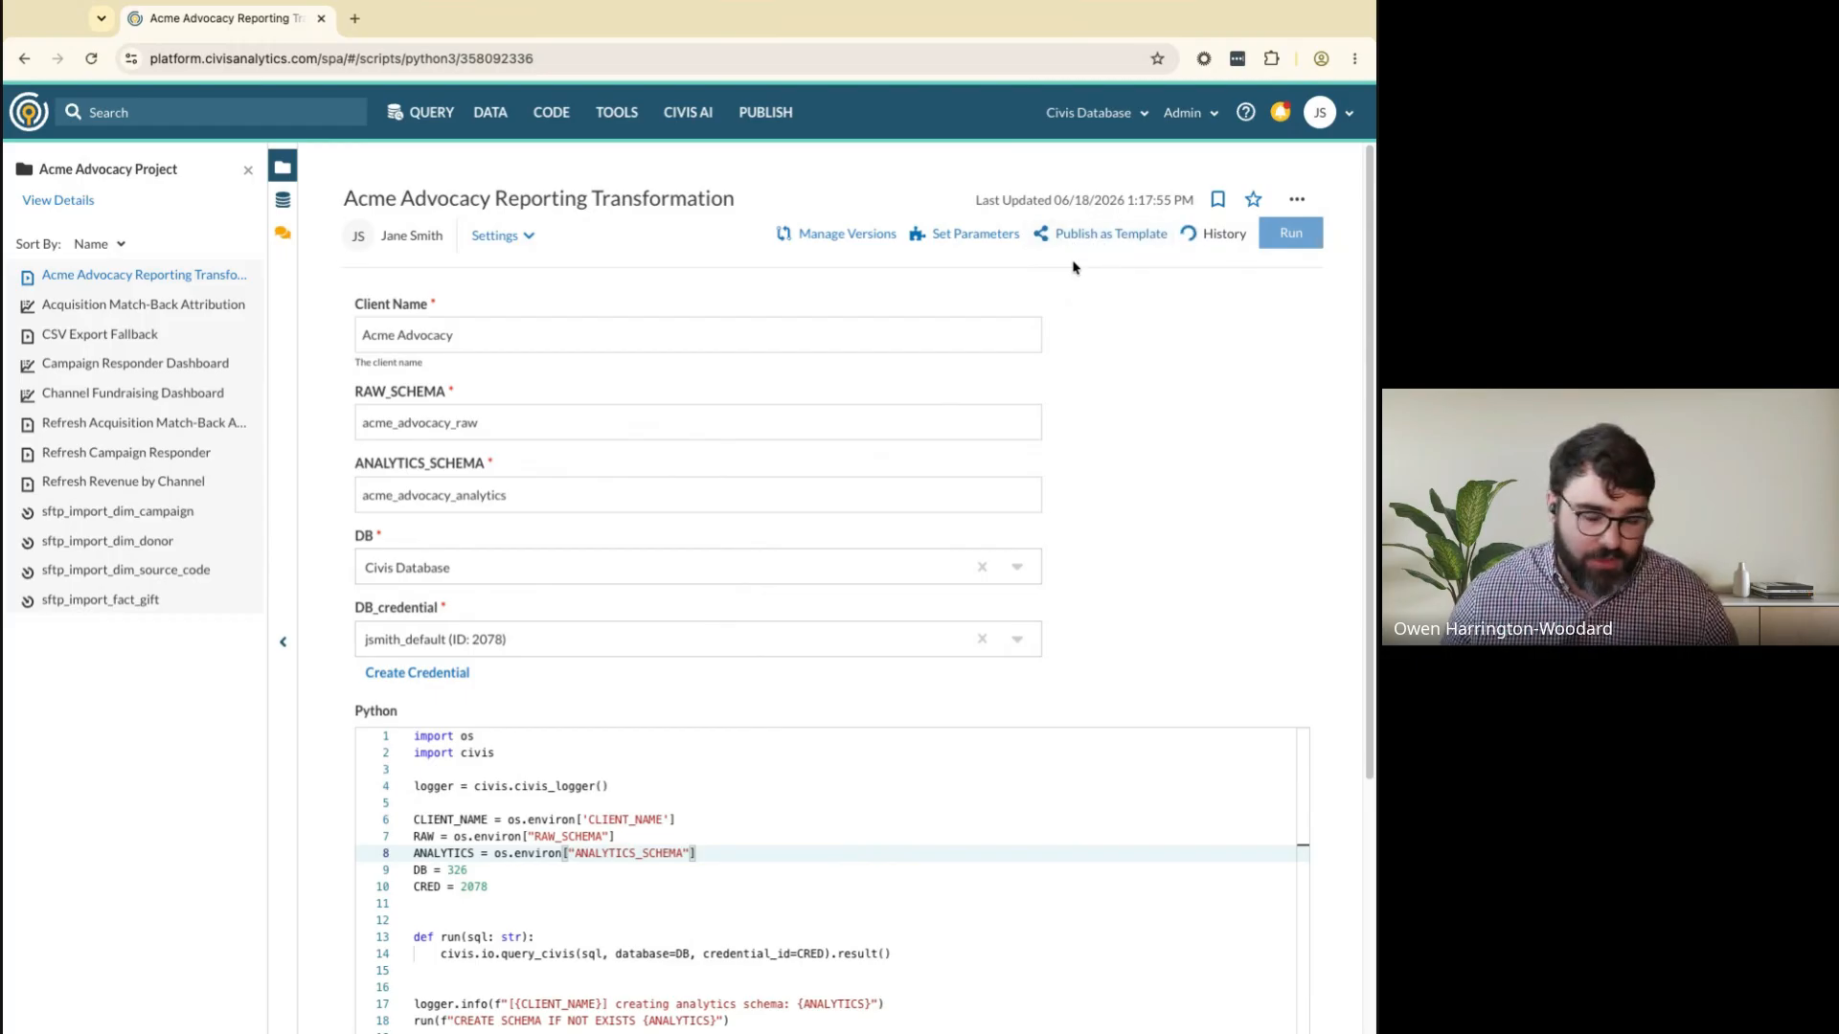
left_click(1097, 237)
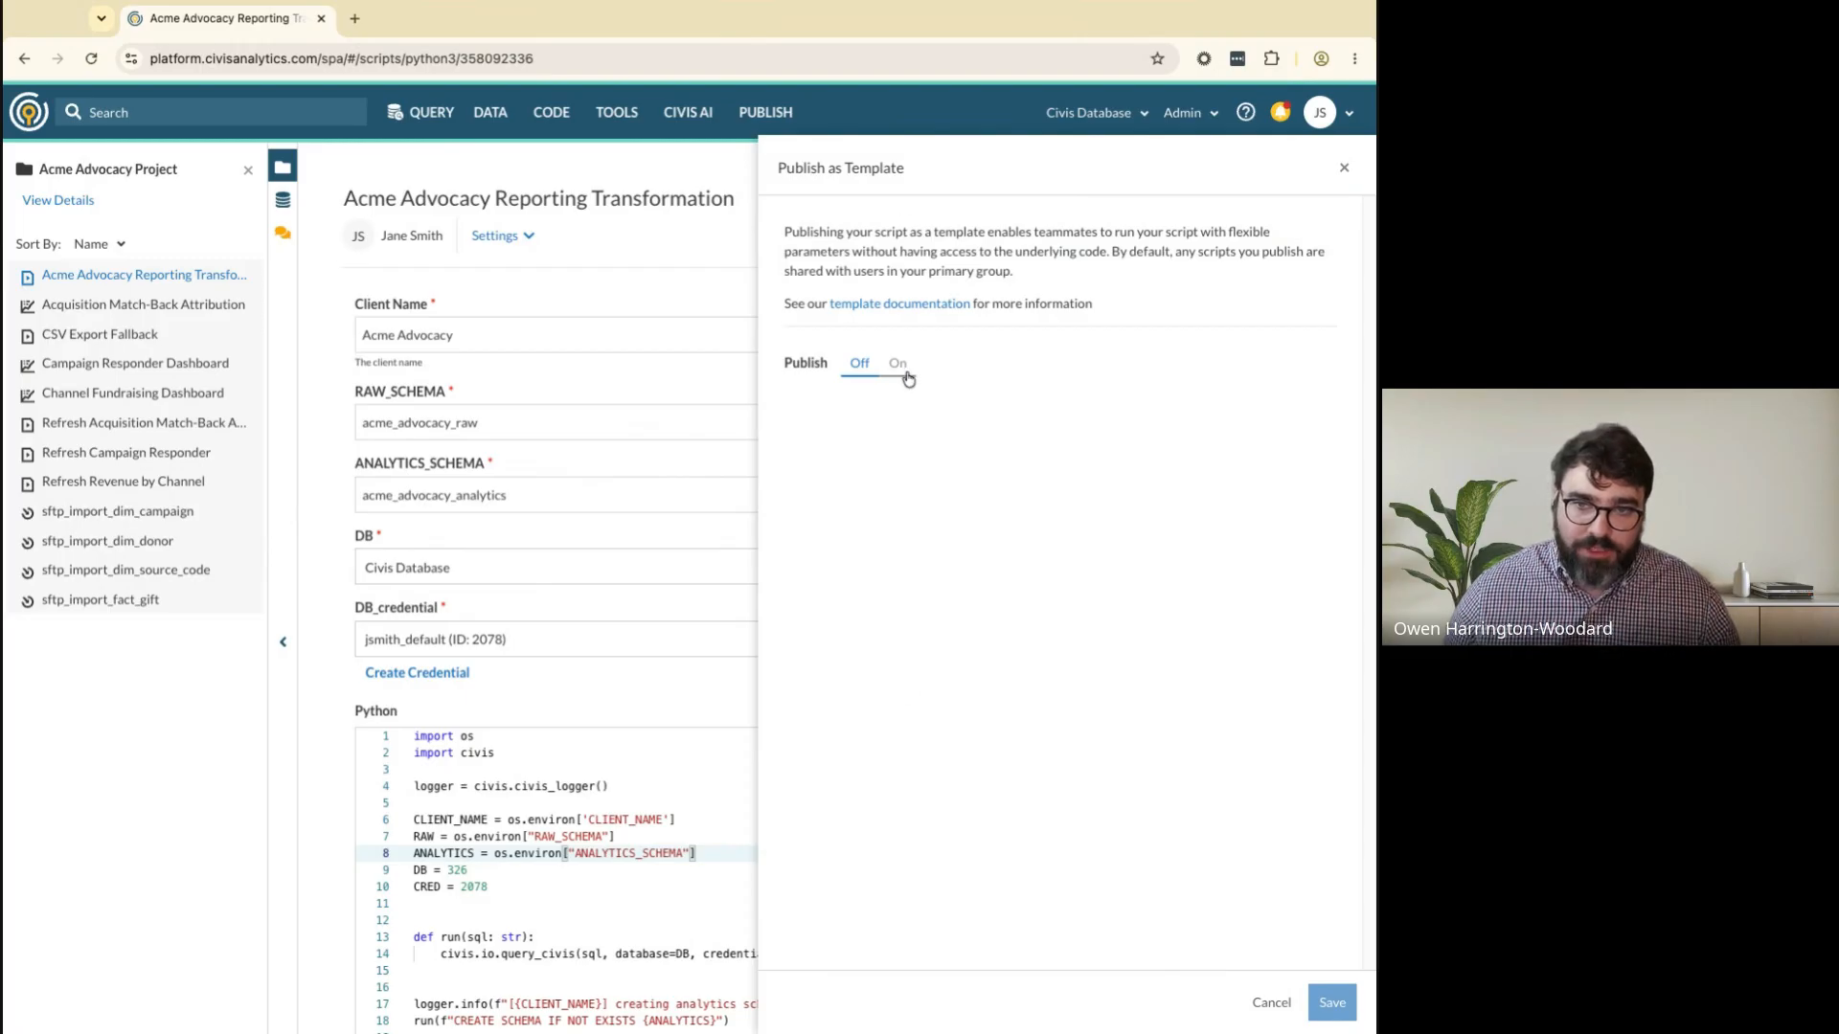
left_click(898, 365)
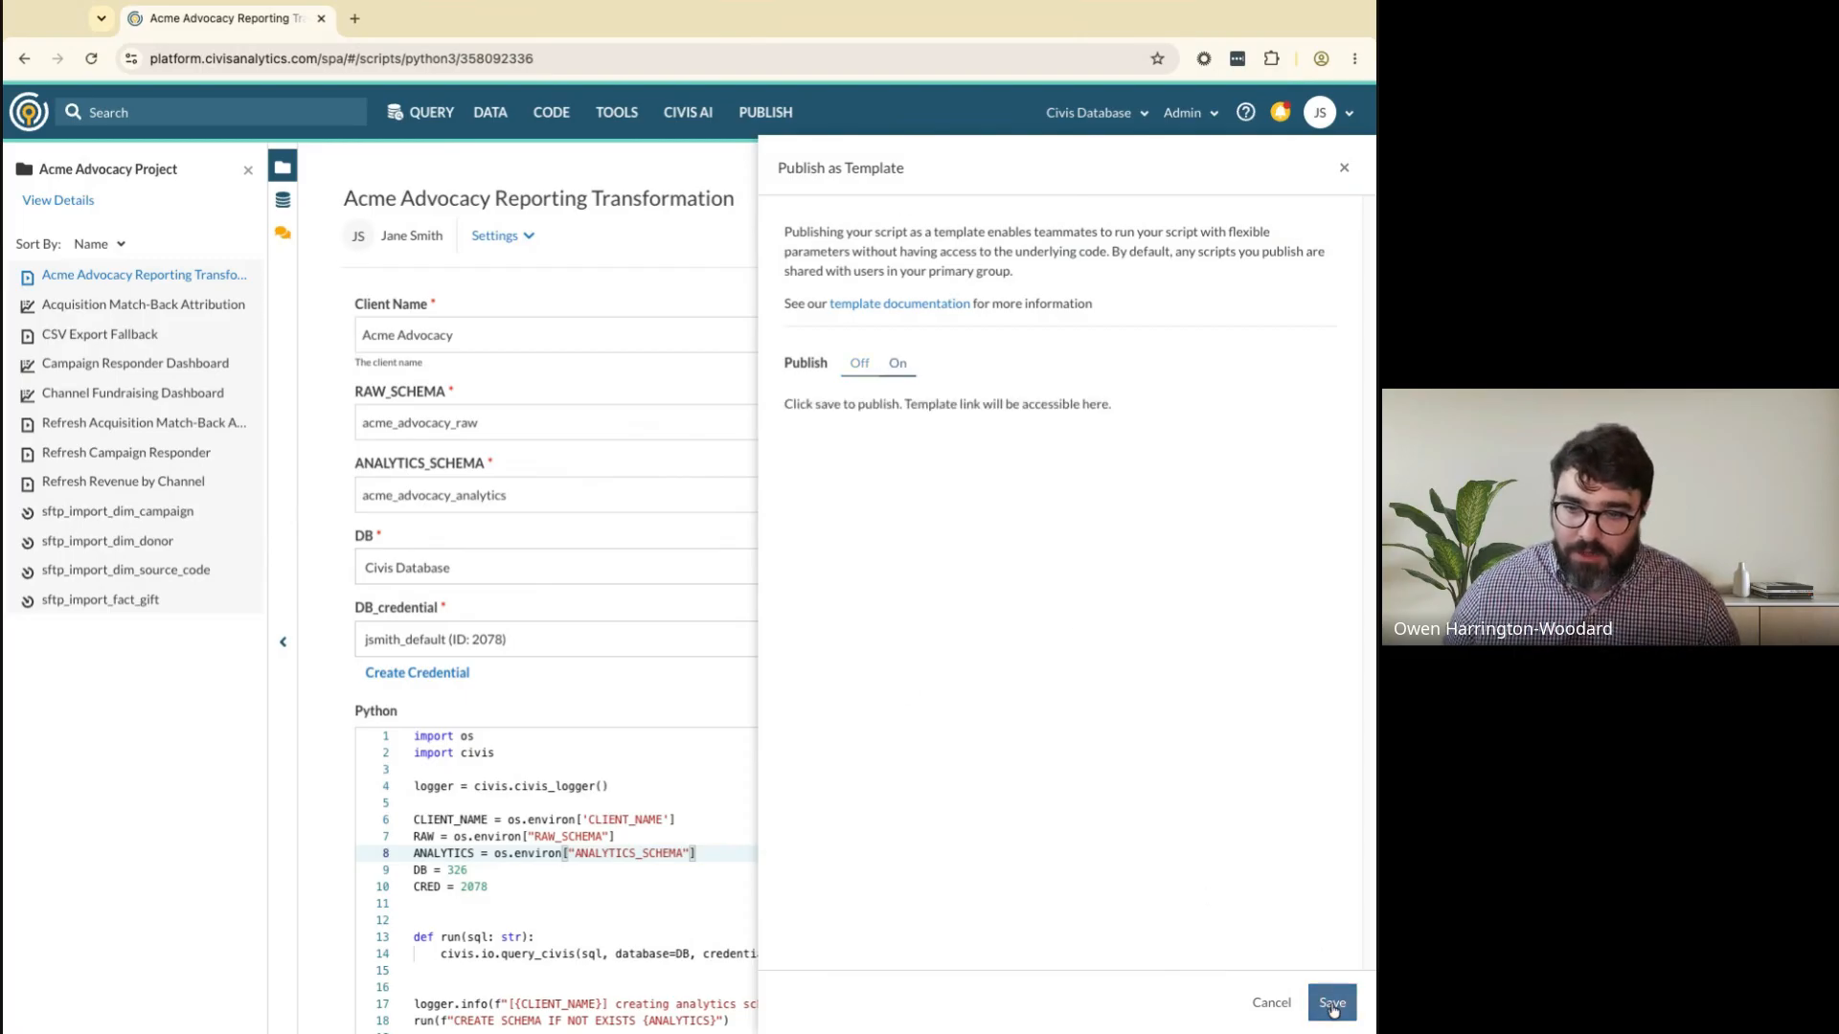
left_click(1331, 1002)
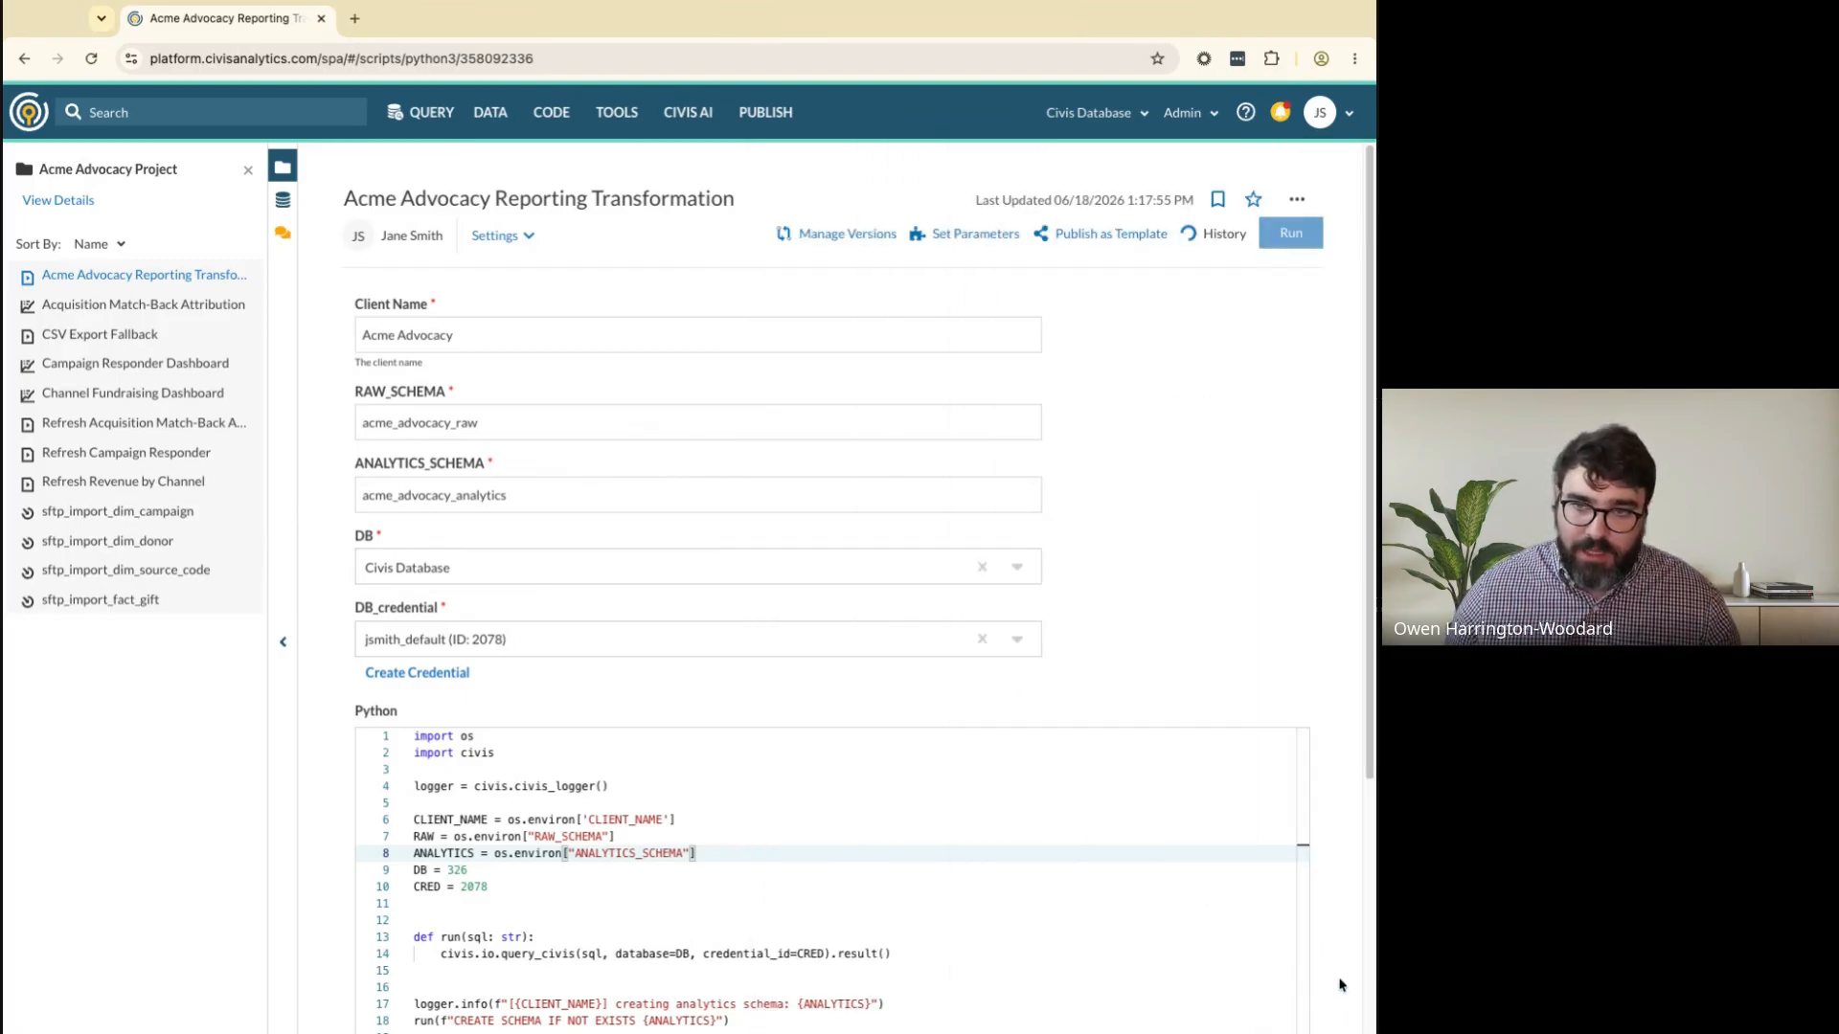
Open the published Acme Advocacy Reporting Transformation template and share it with a colleague as Viewer
left_click(1096, 236)
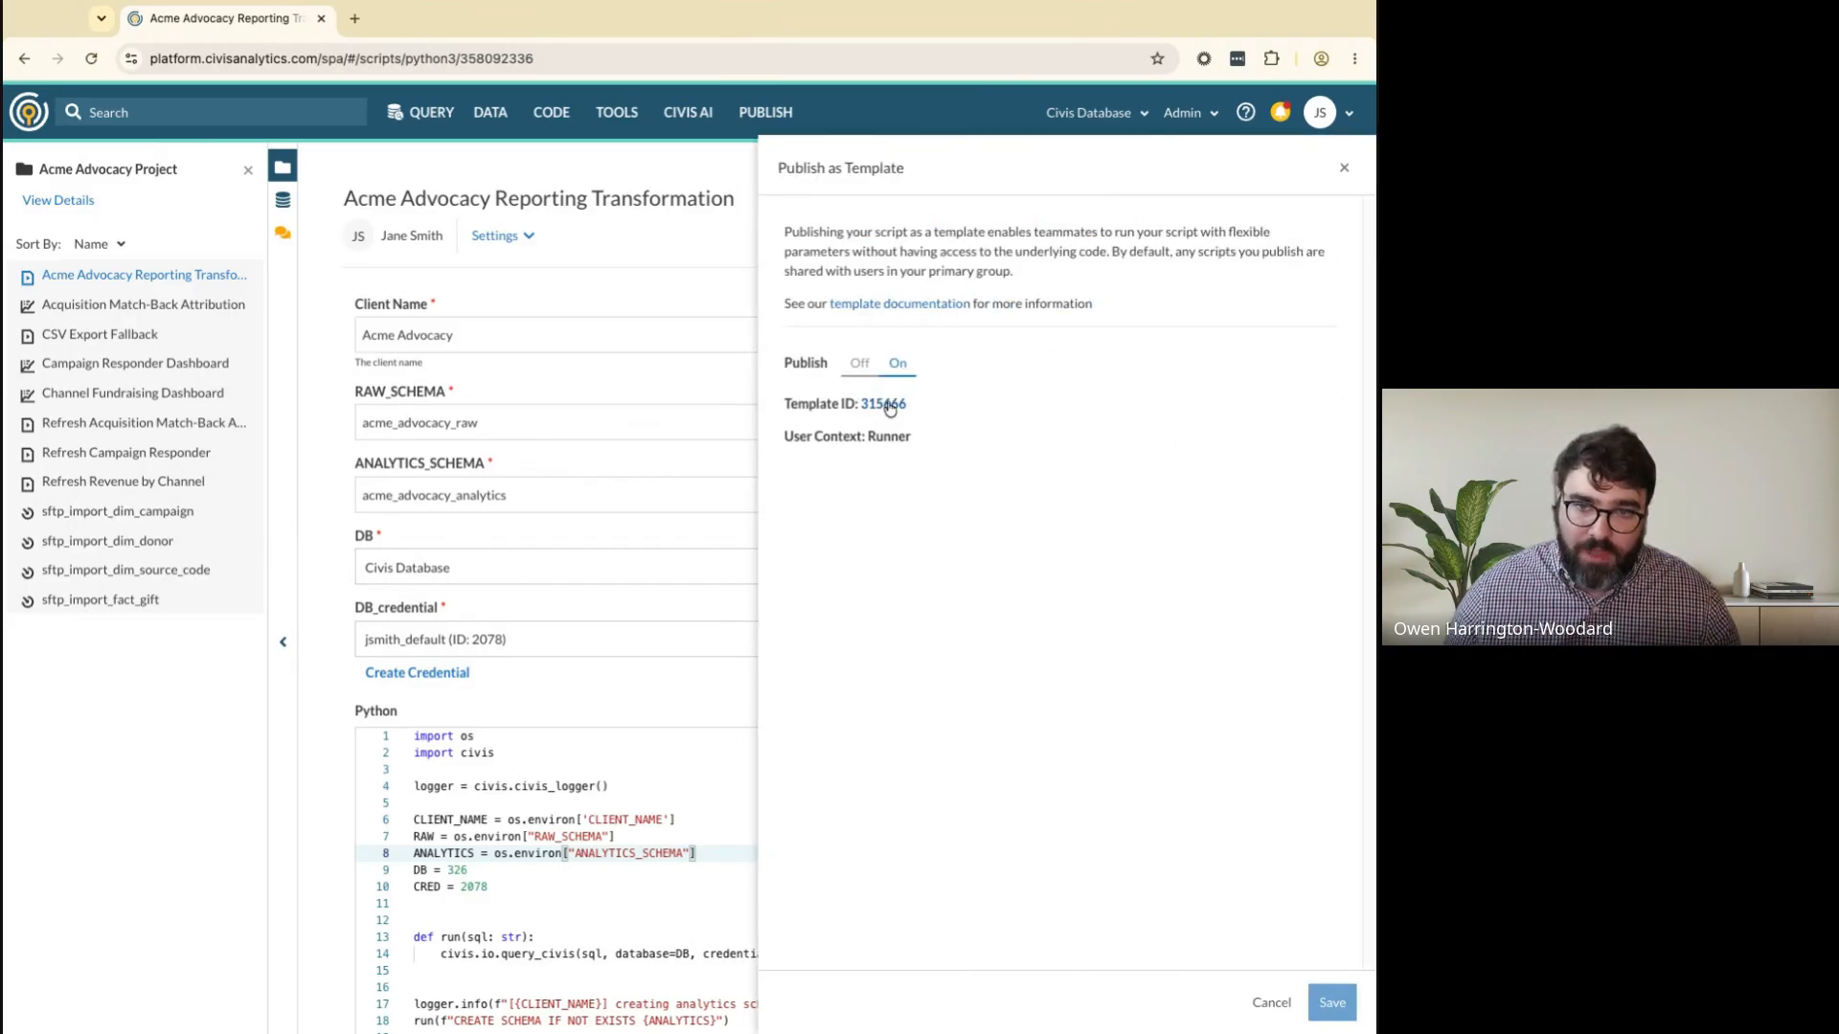
left_click(886, 405)
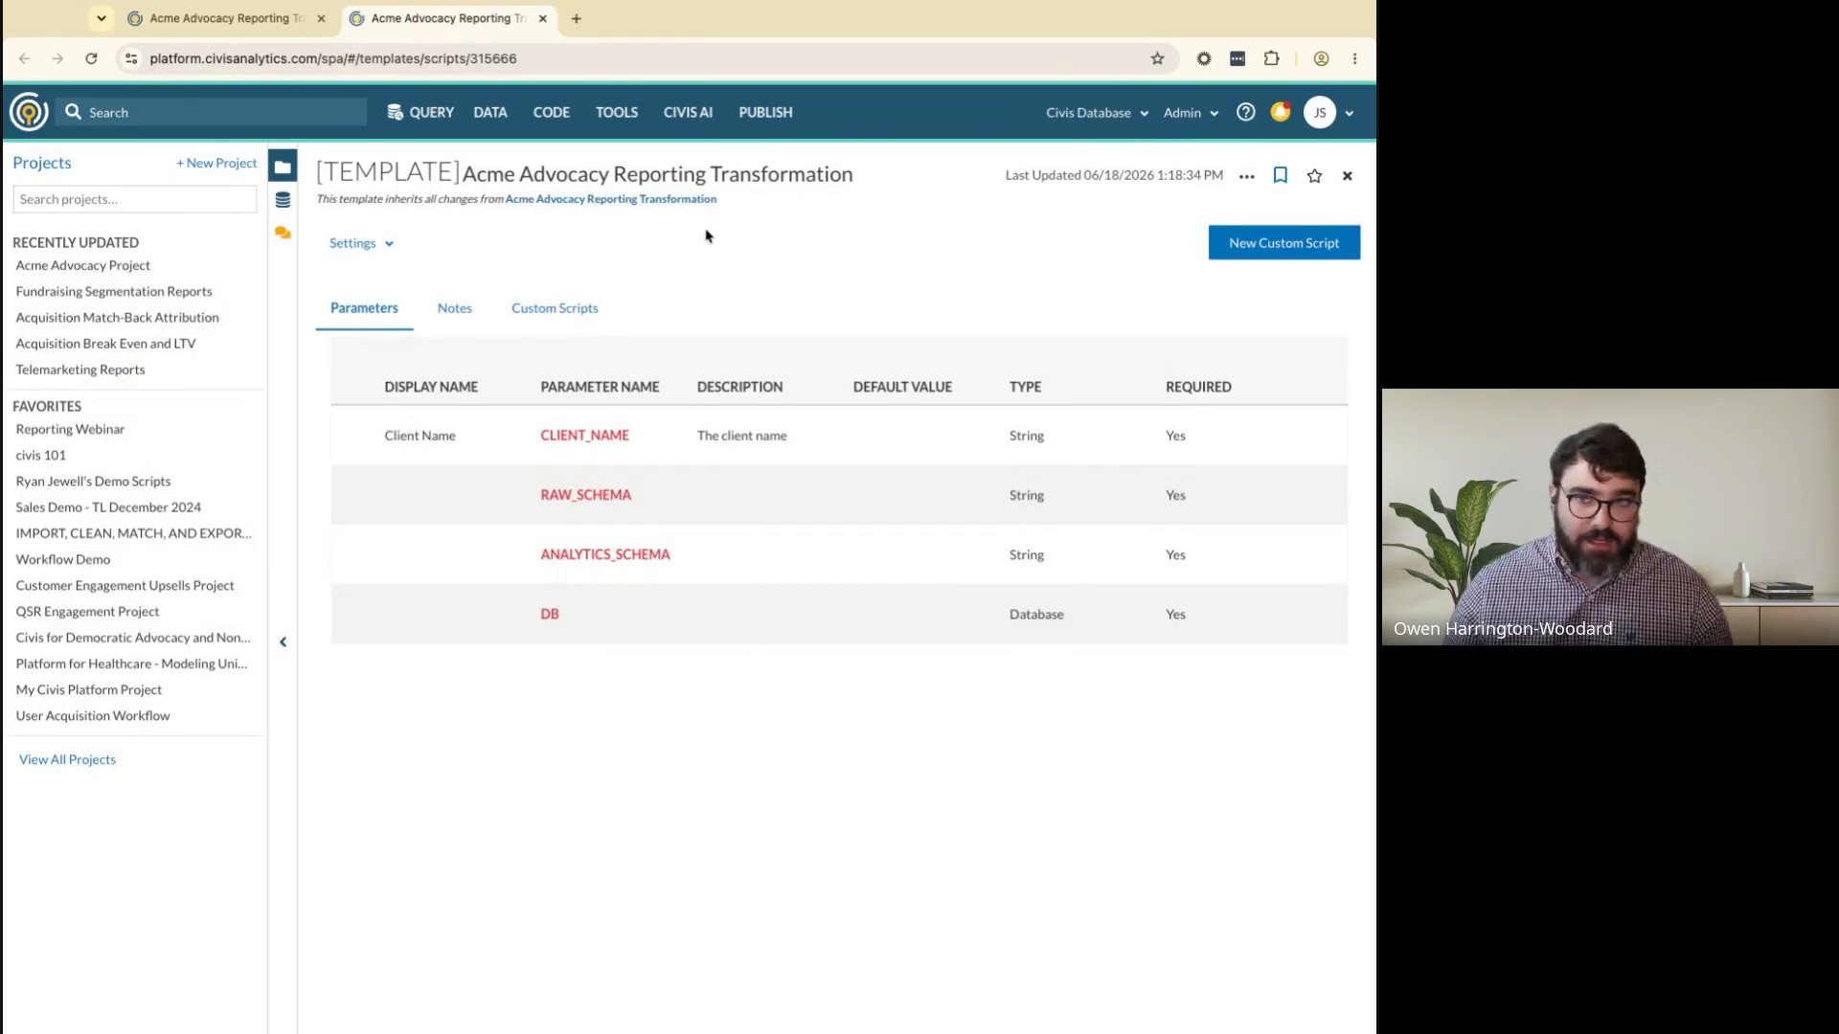
left_click(1246, 176)
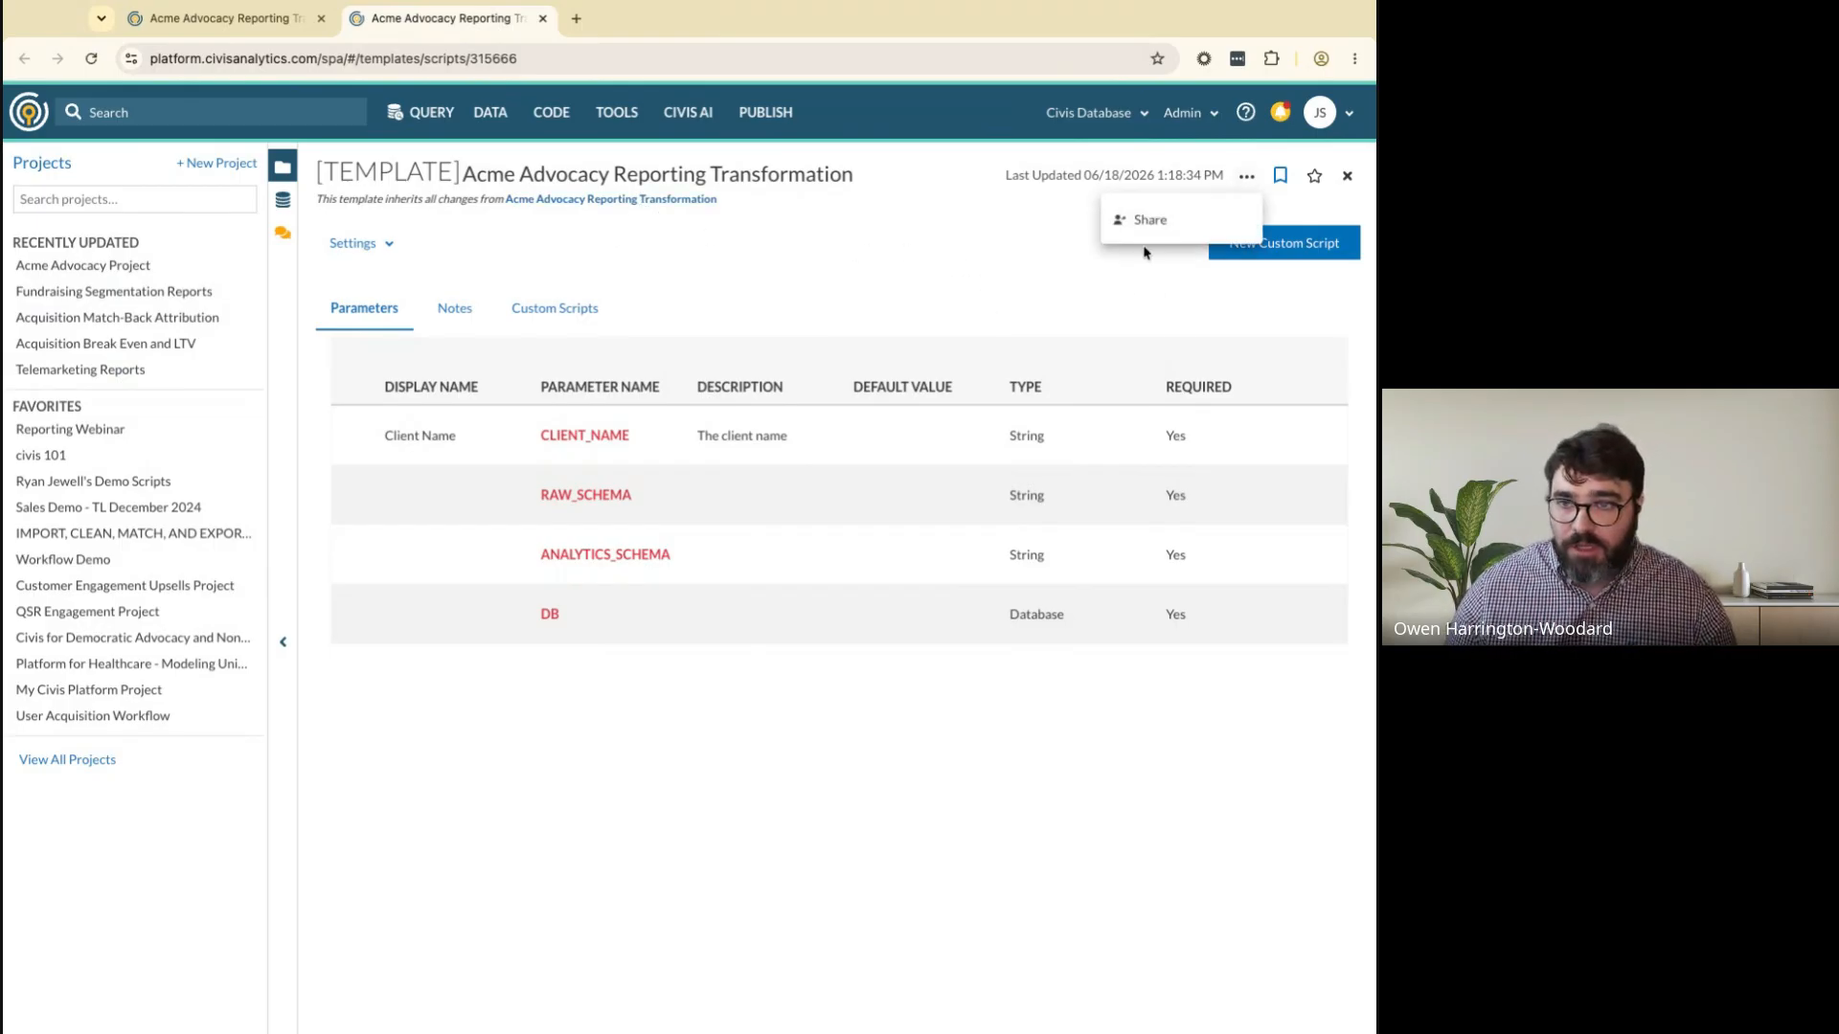
left_click(1142, 215)
left_click(946, 352)
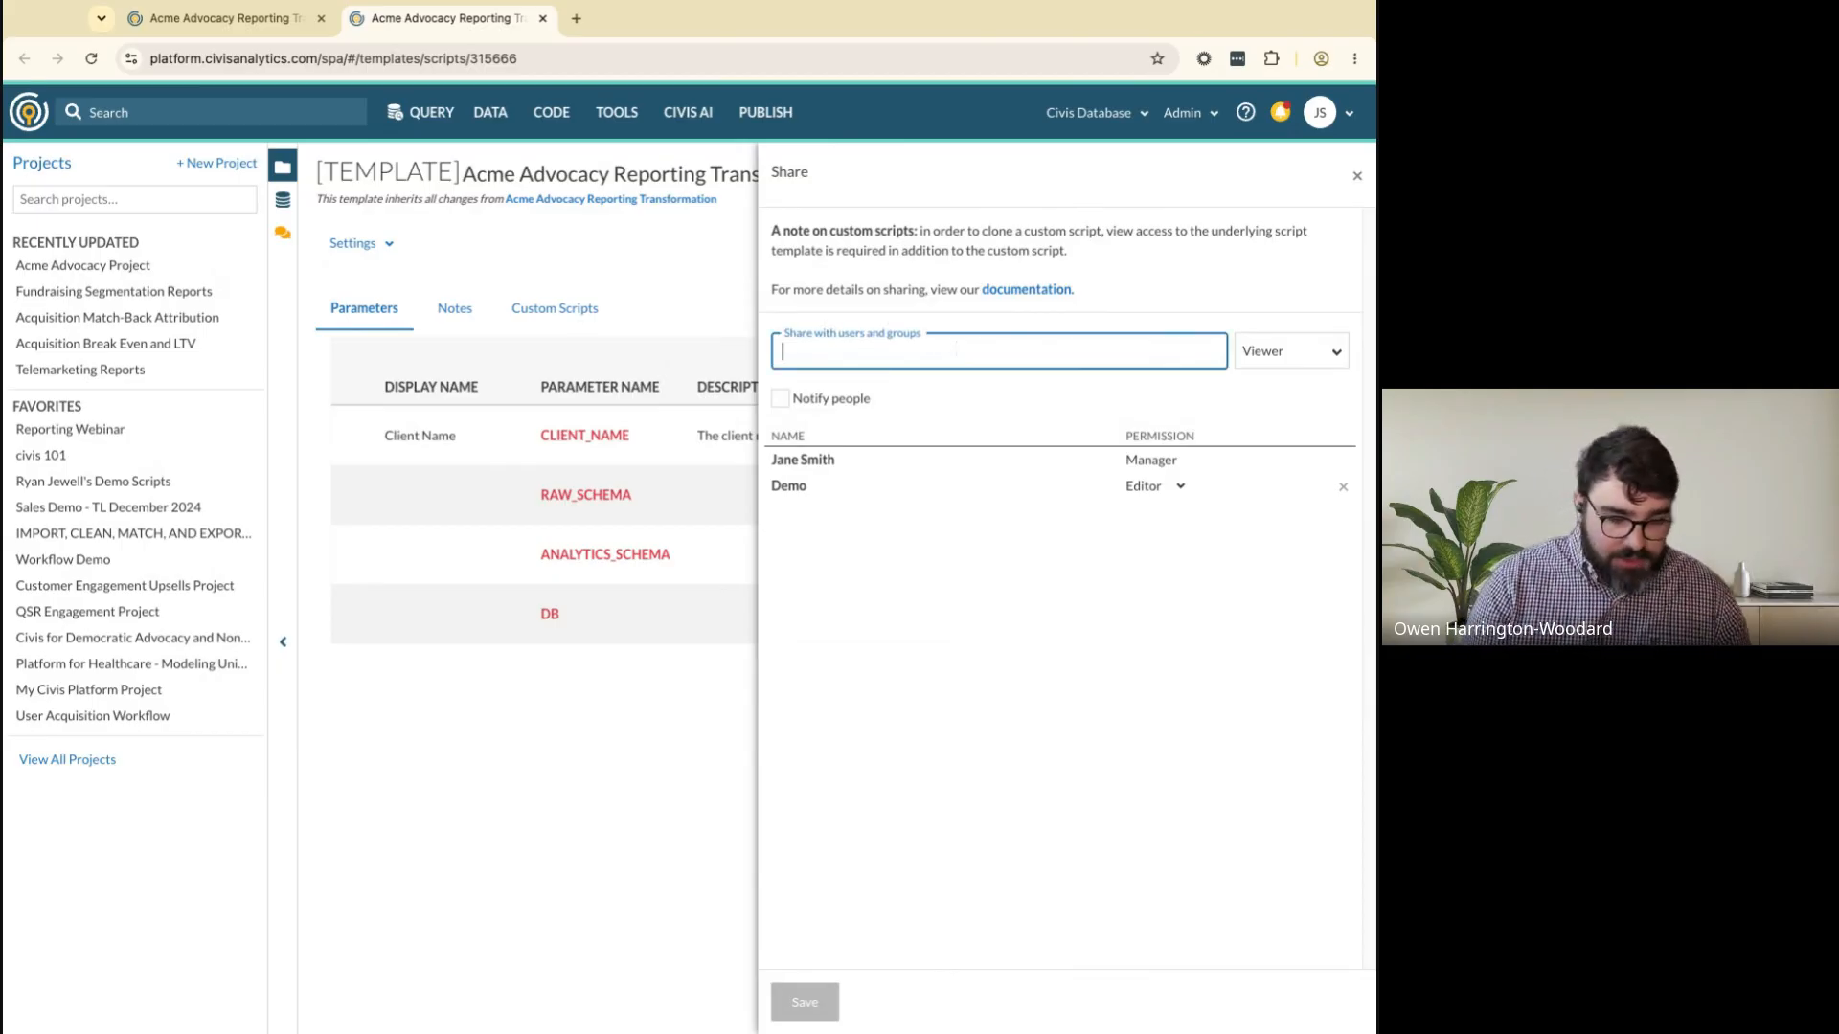
type("owen")
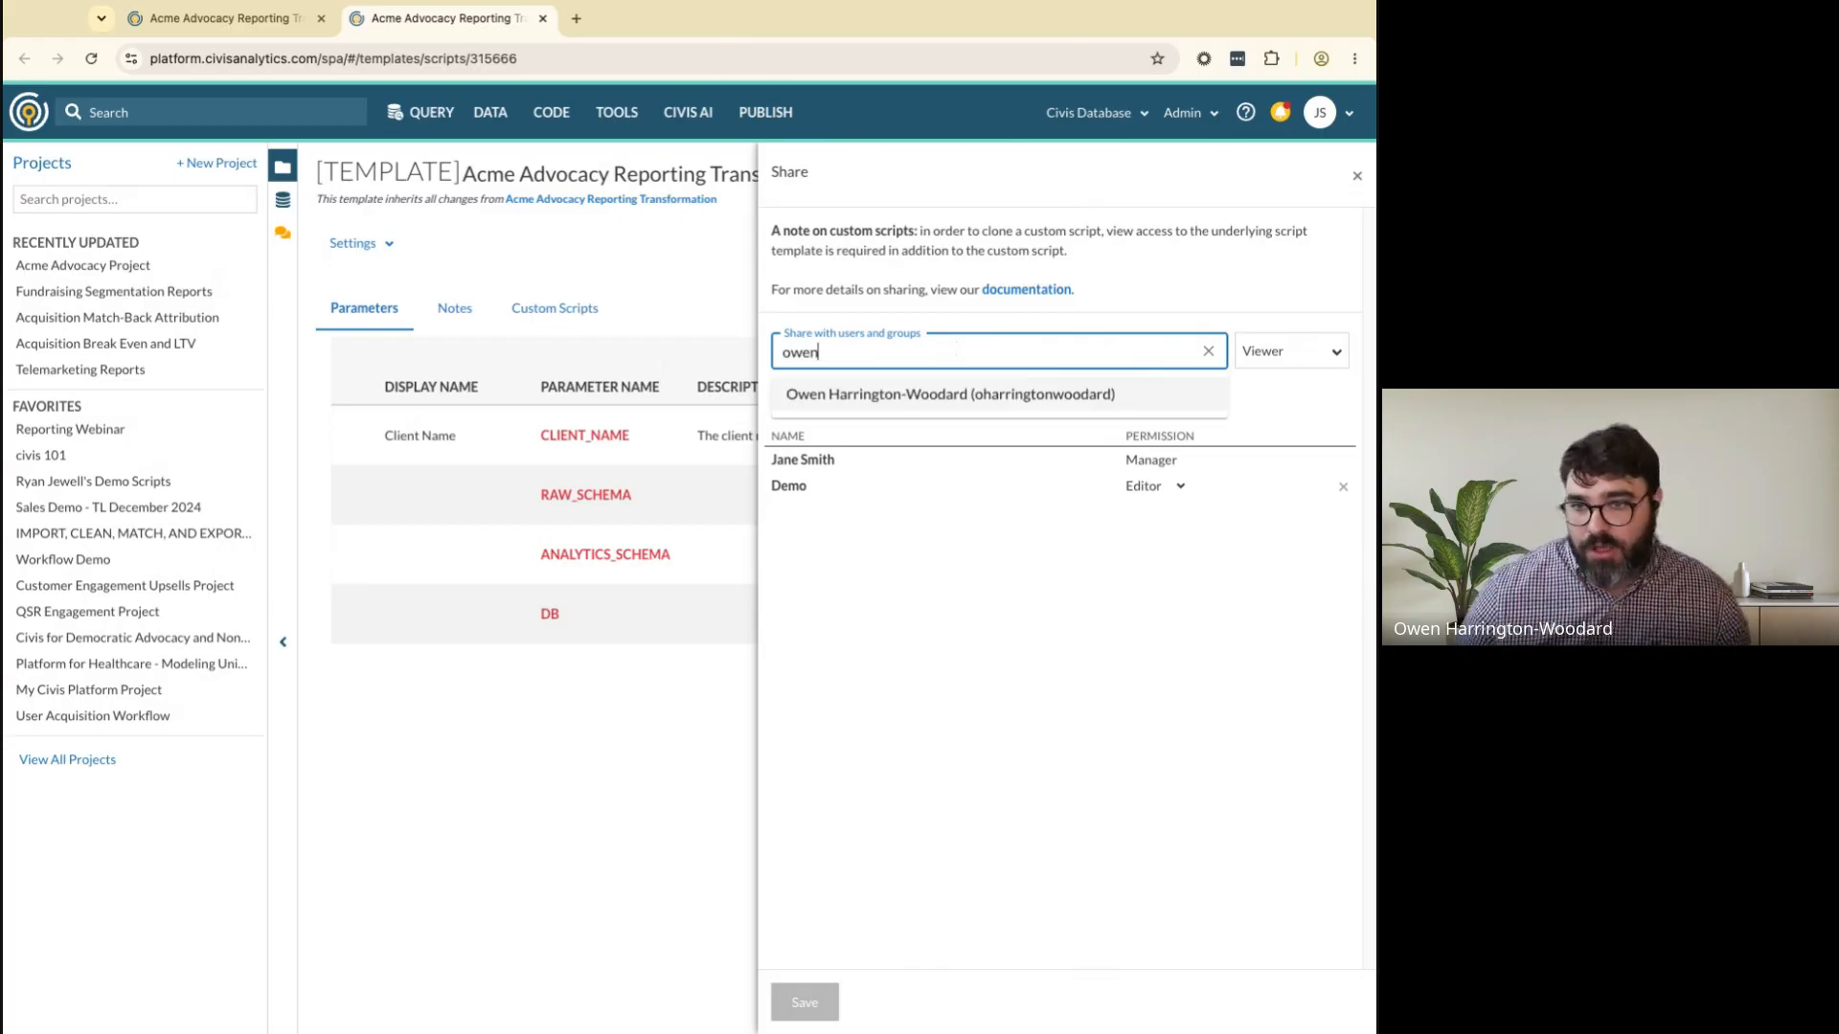
left_click(1091, 398)
left_click(795, 443)
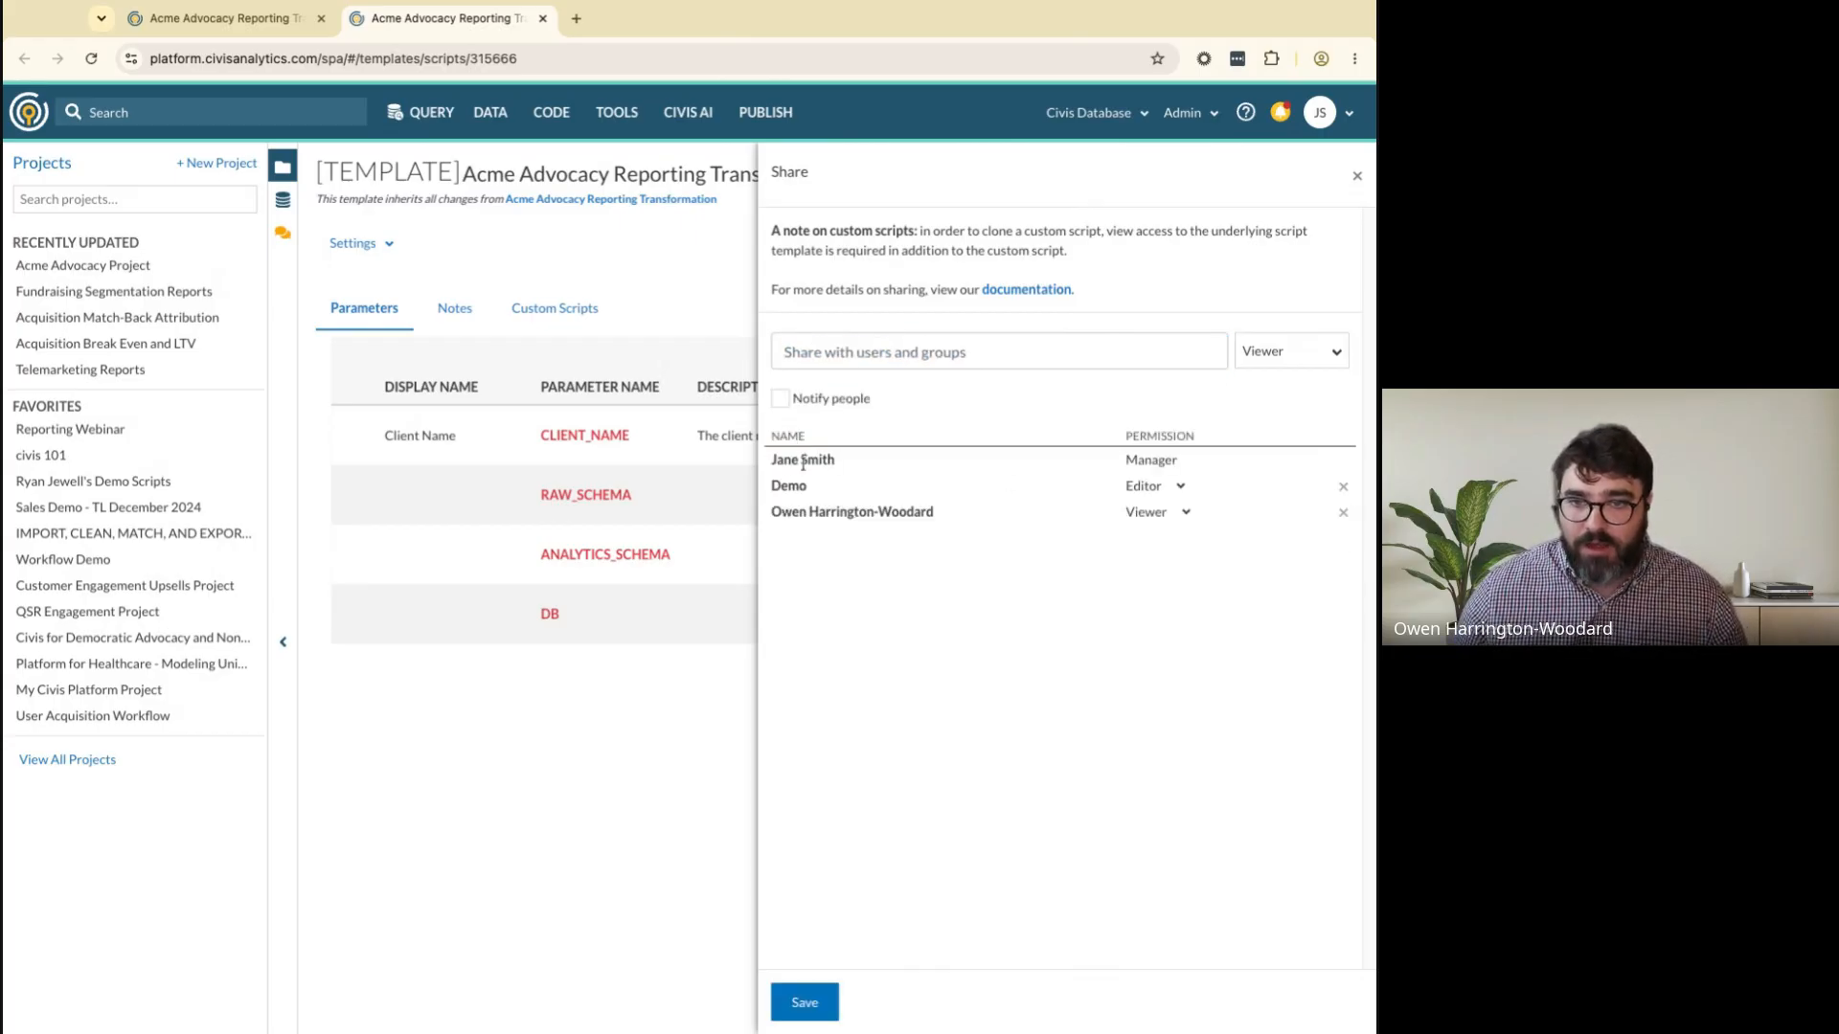
left_click(809, 1002)
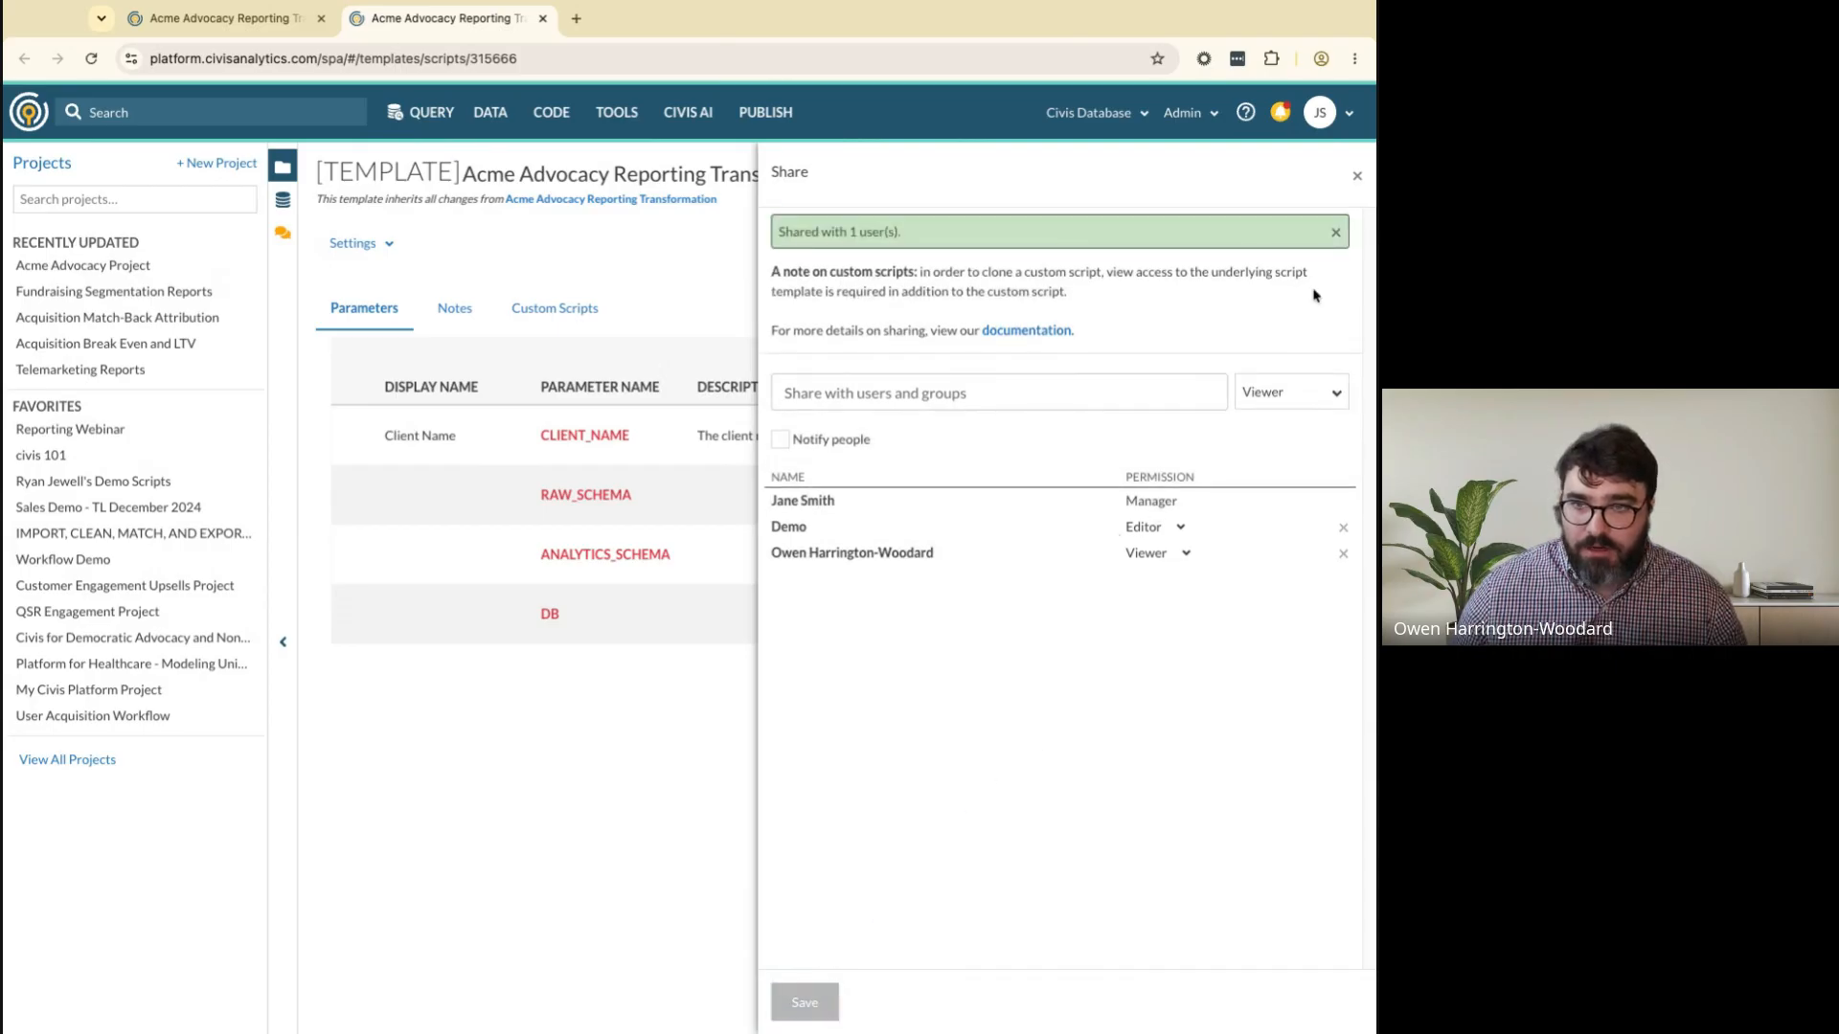
left_click(1357, 176)
Examine the logs of the latest Acme Advocacy Reporting Transformation run in the script's history
left_click(209, 16)
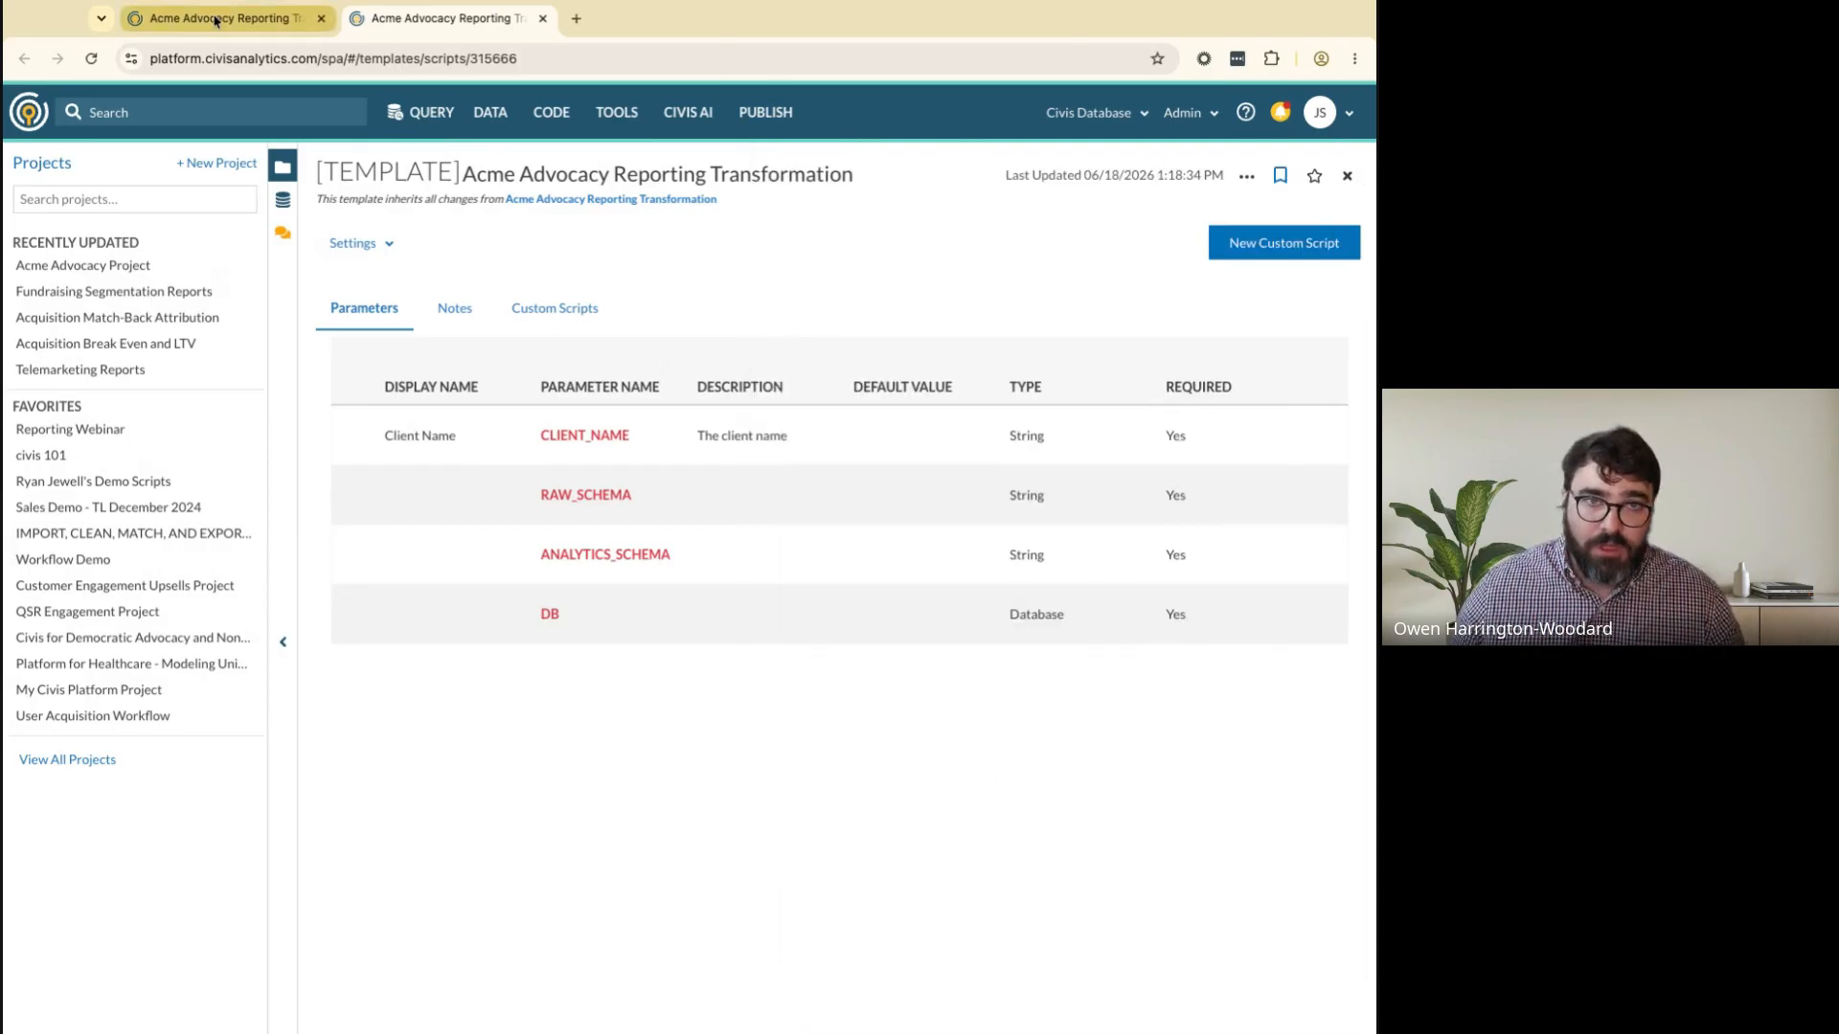
left_click(1354, 166)
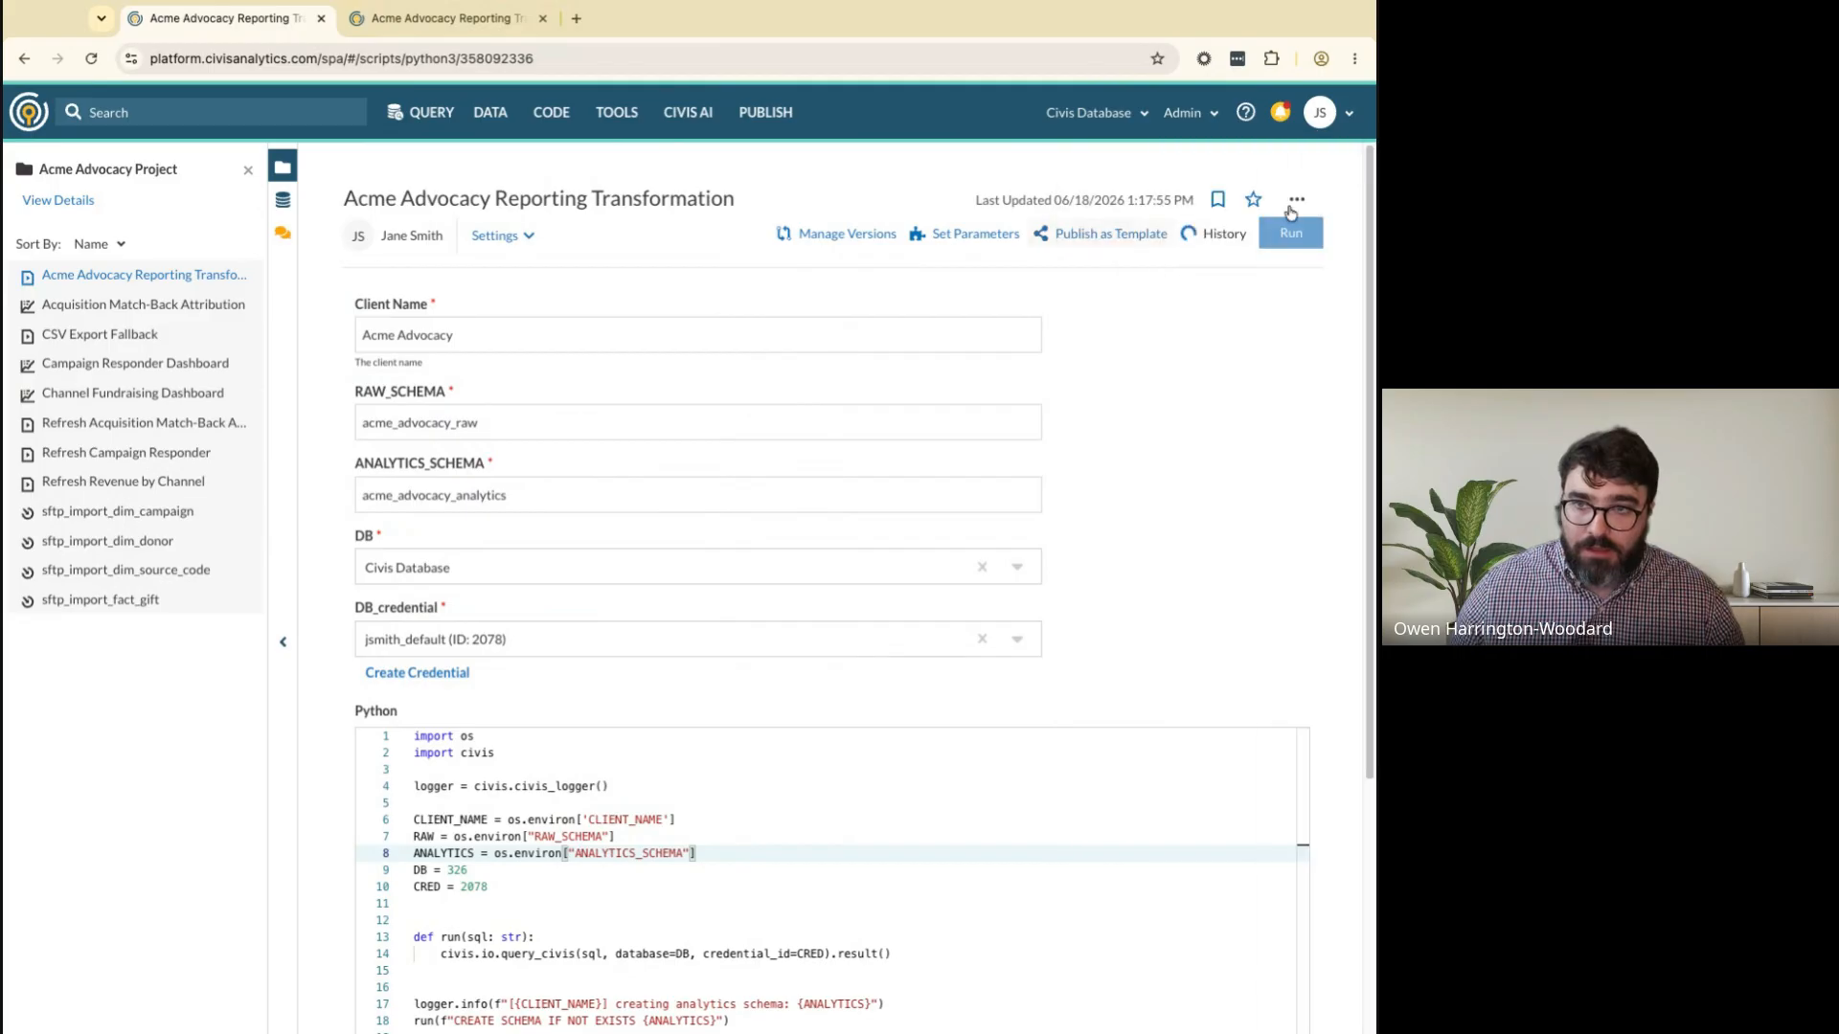
left_click(1214, 239)
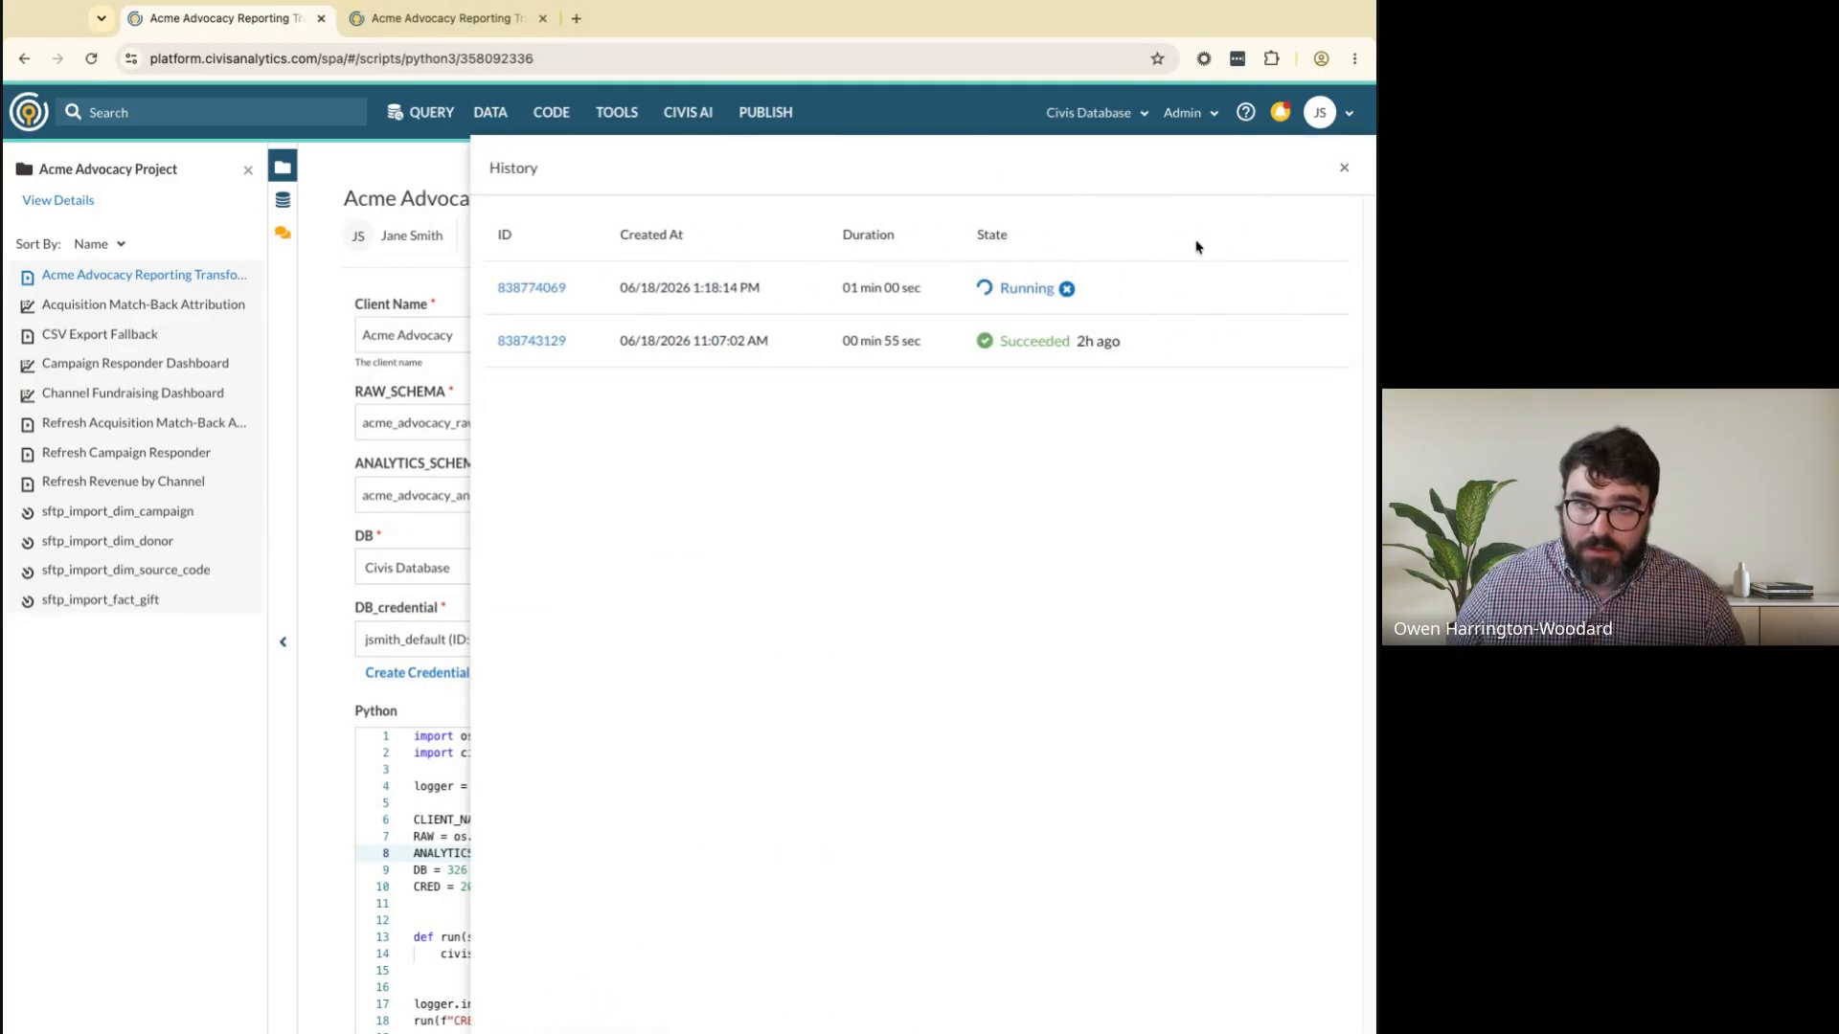
left_click(532, 288)
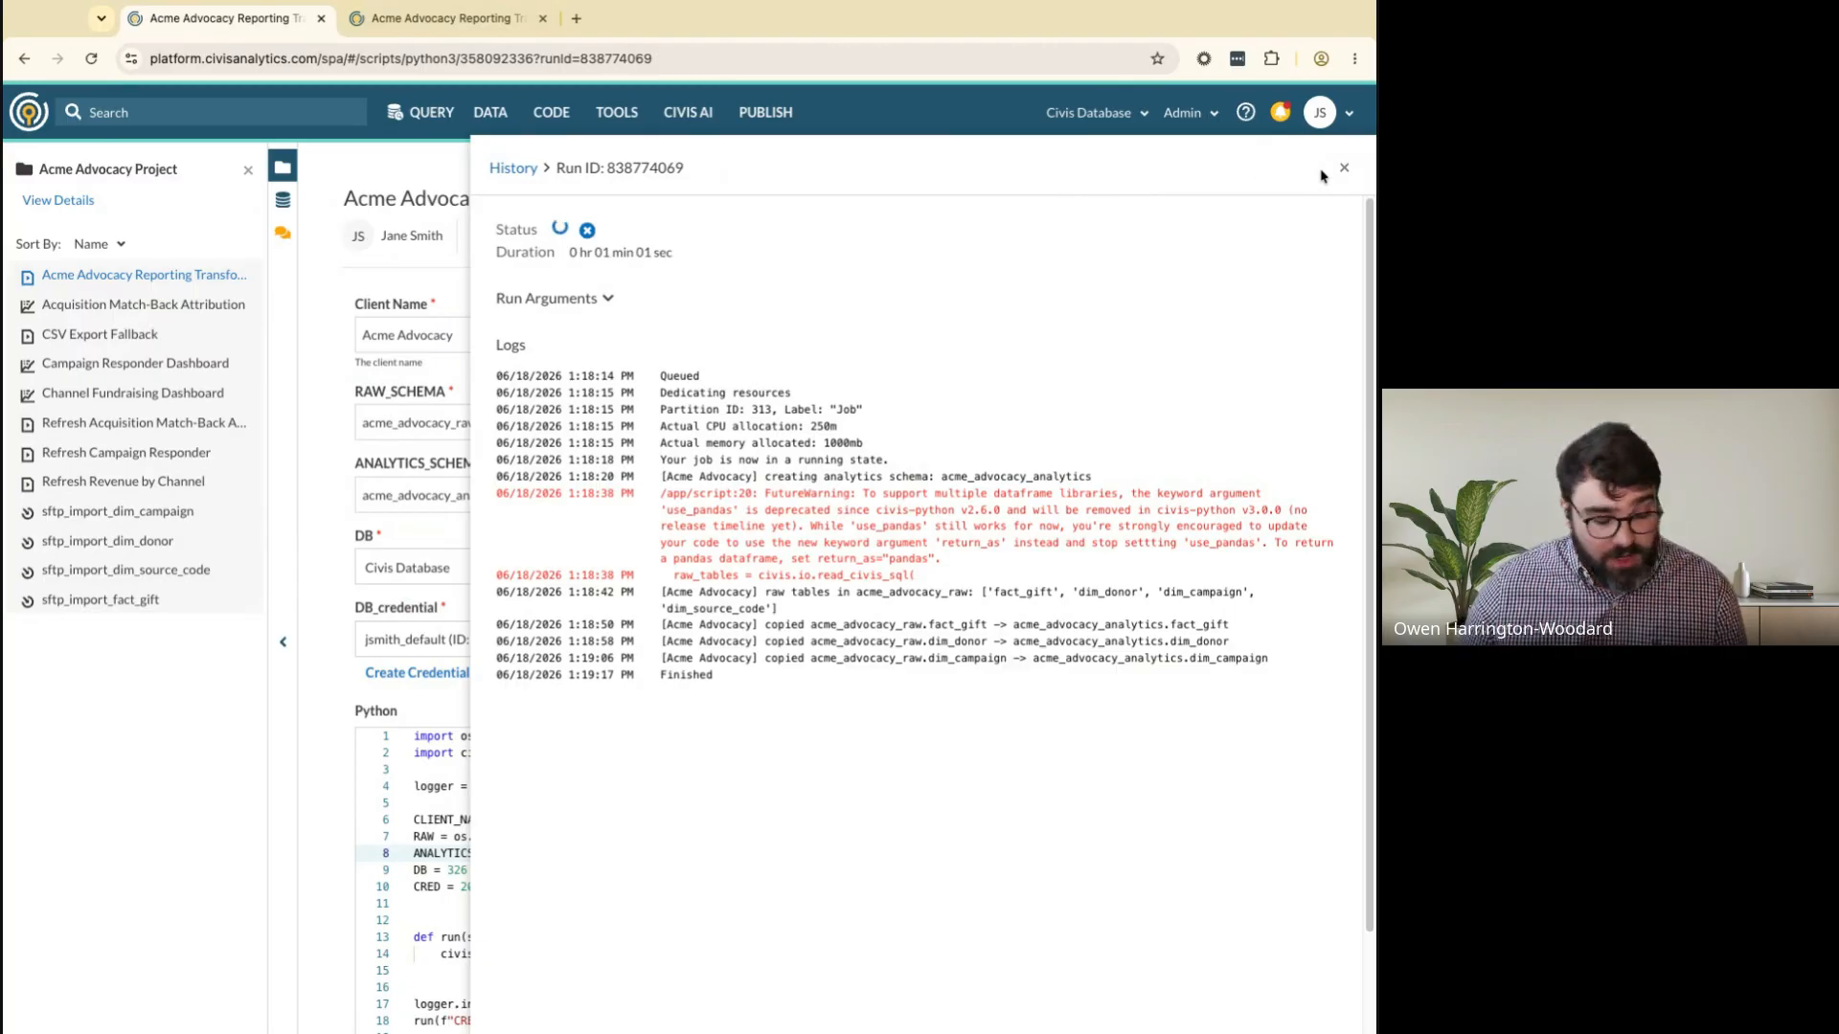
left_click(1343, 168)
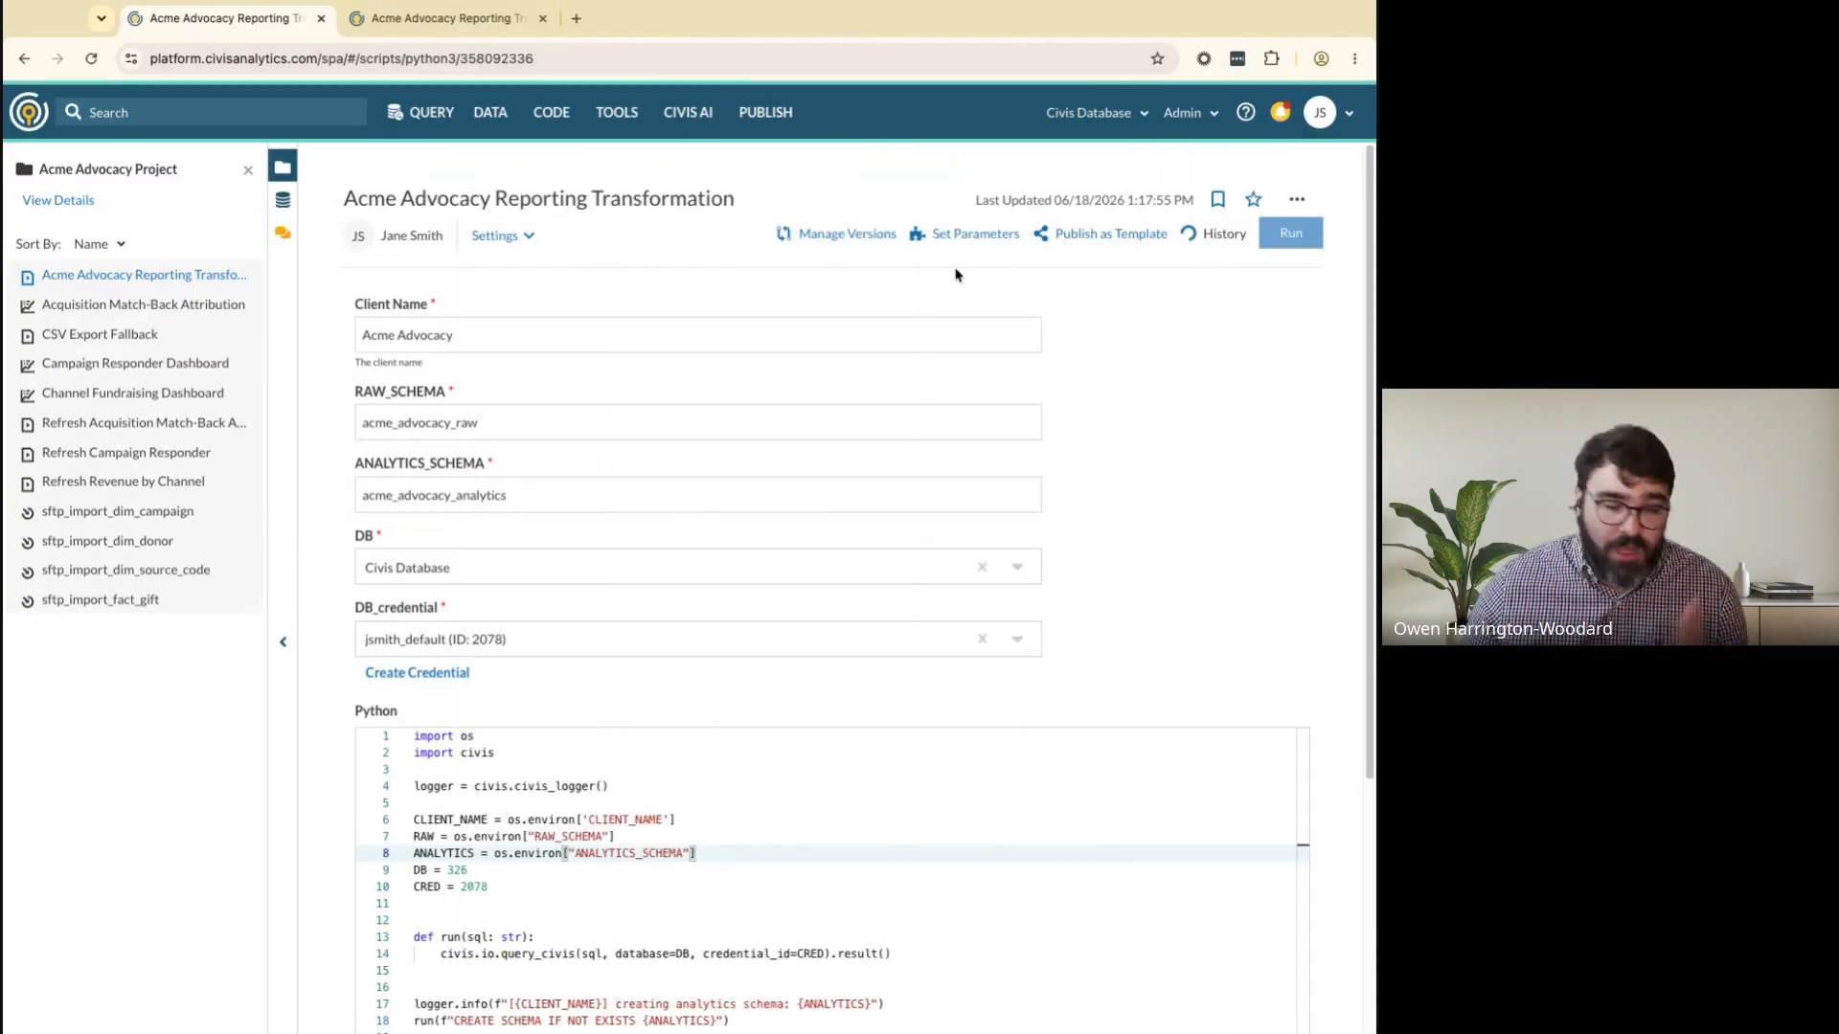
Create a new custom script from the Acme Advocacy Reporting Transformation template
left_click(440, 17)
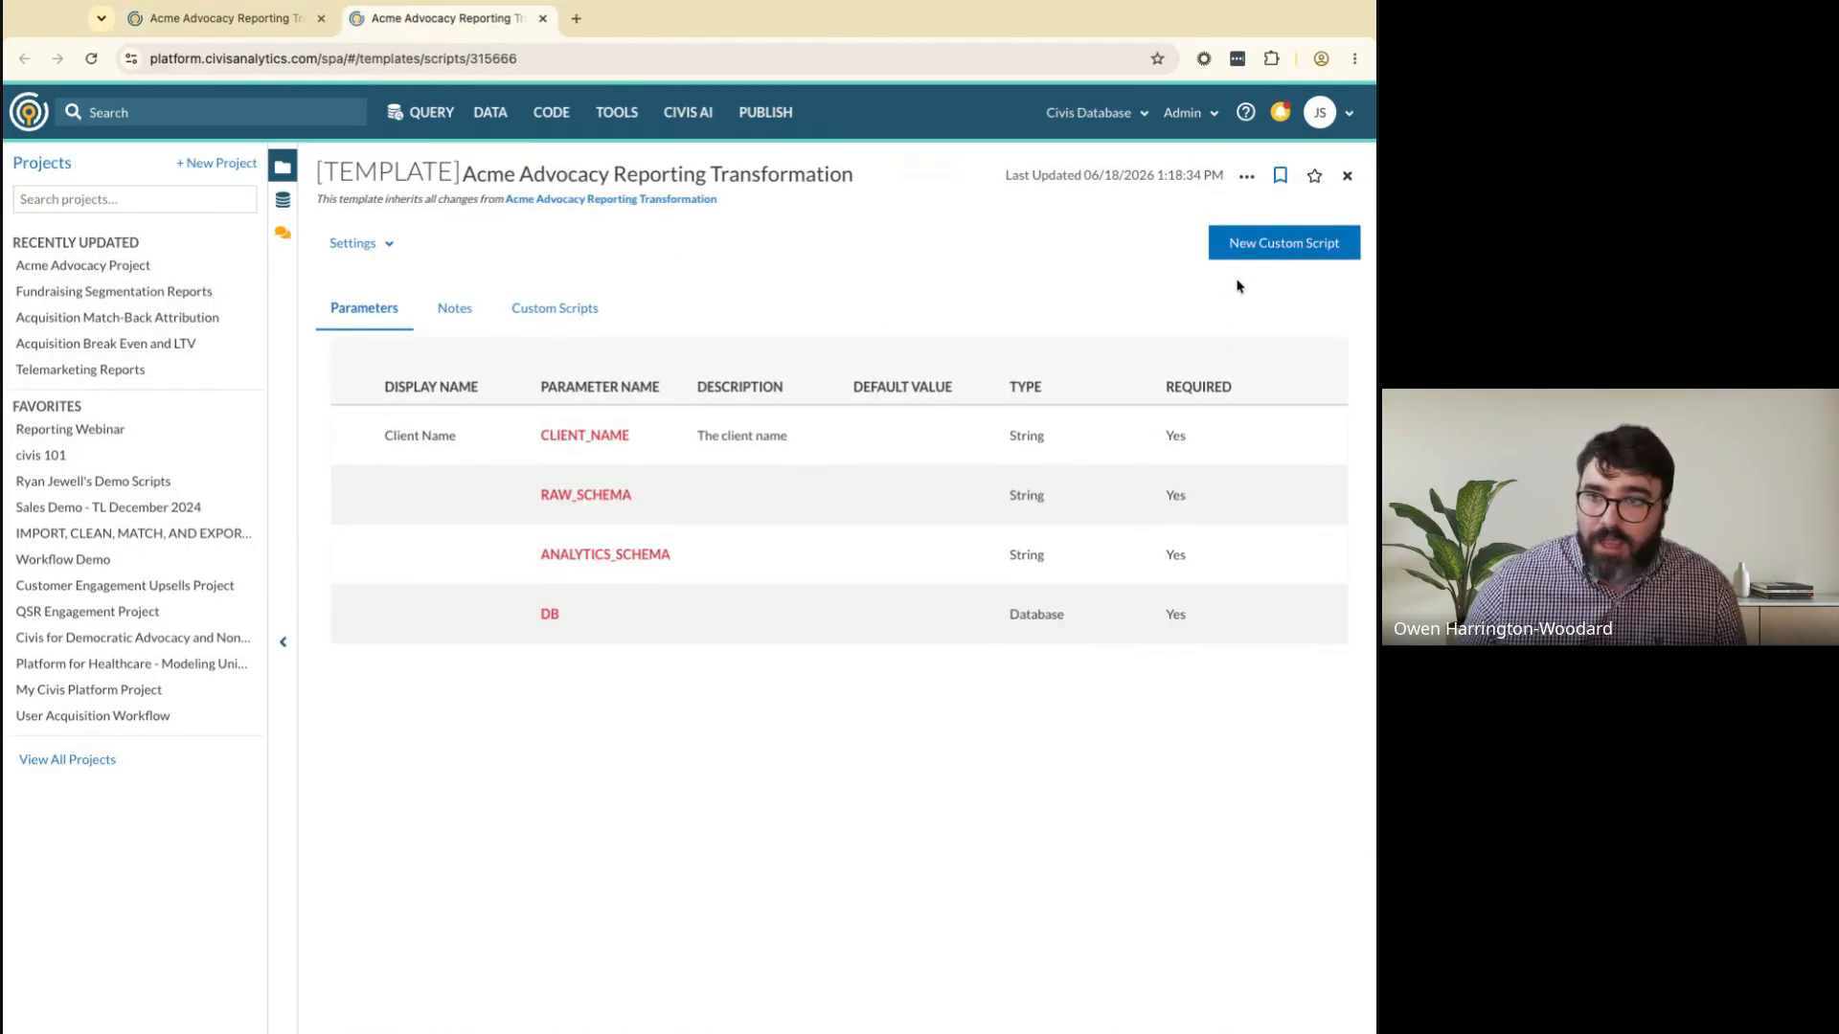
left_click(1291, 242)
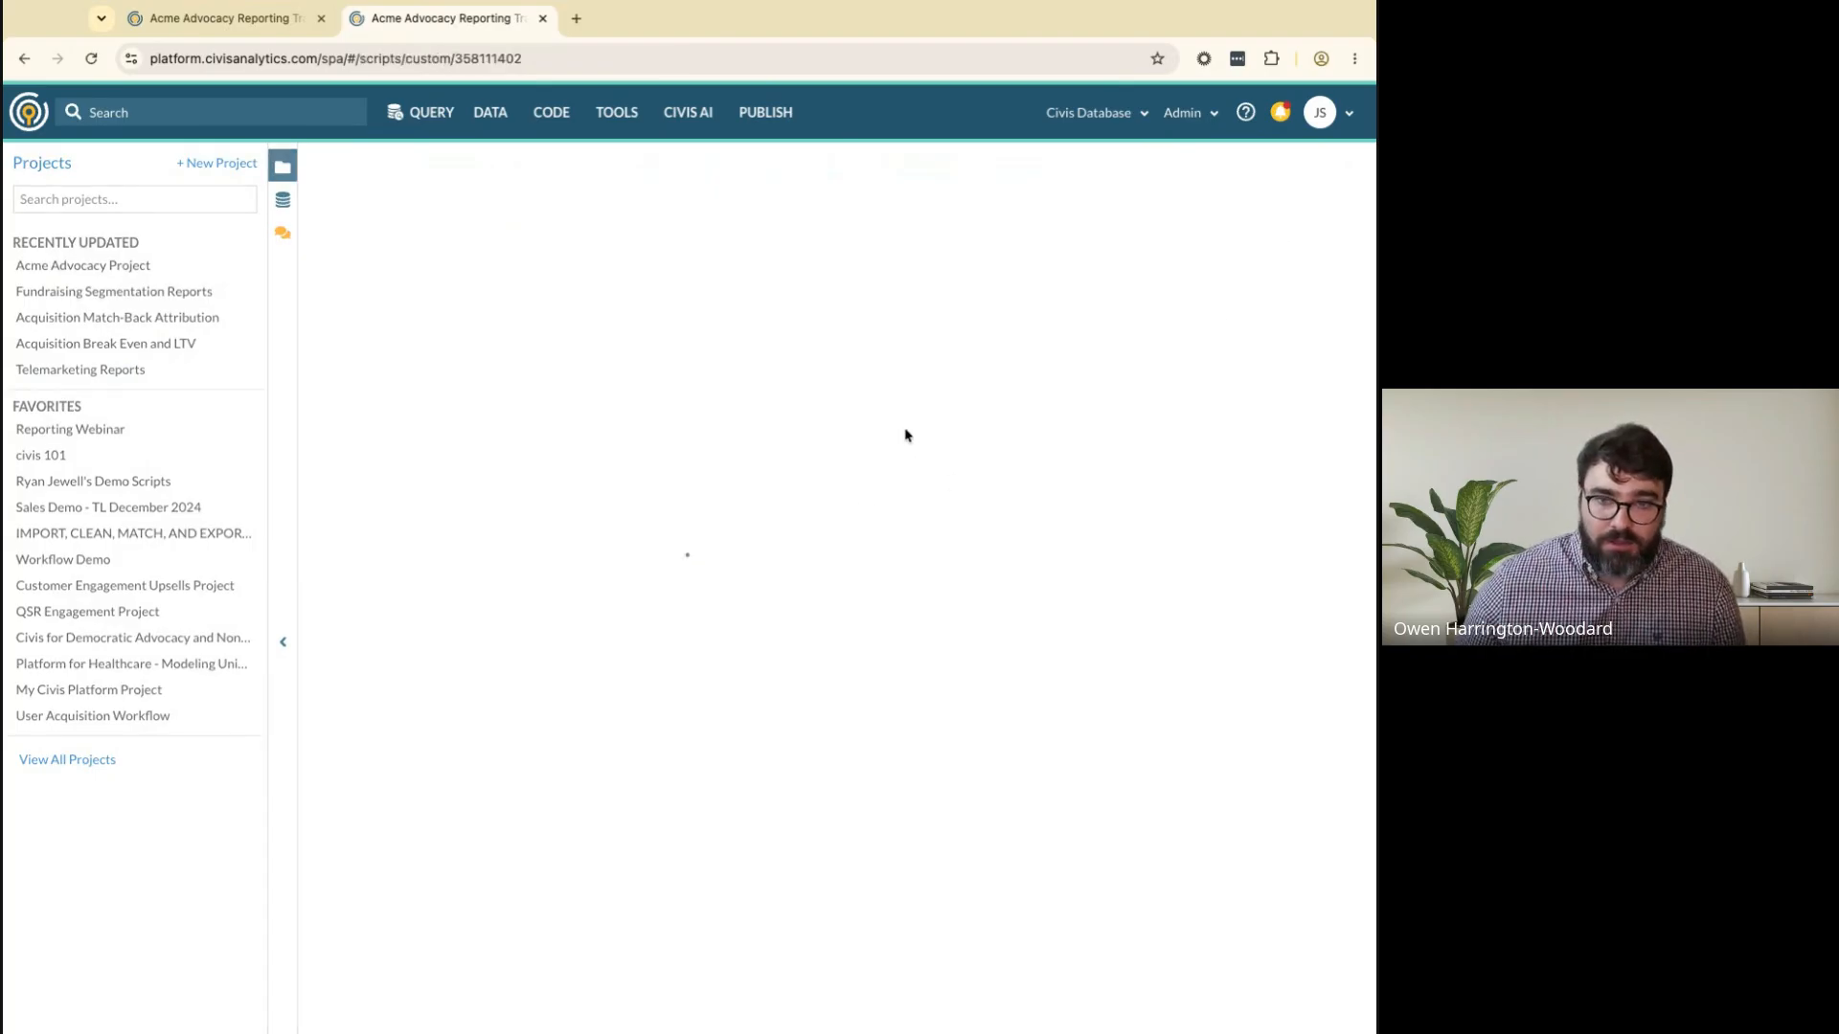
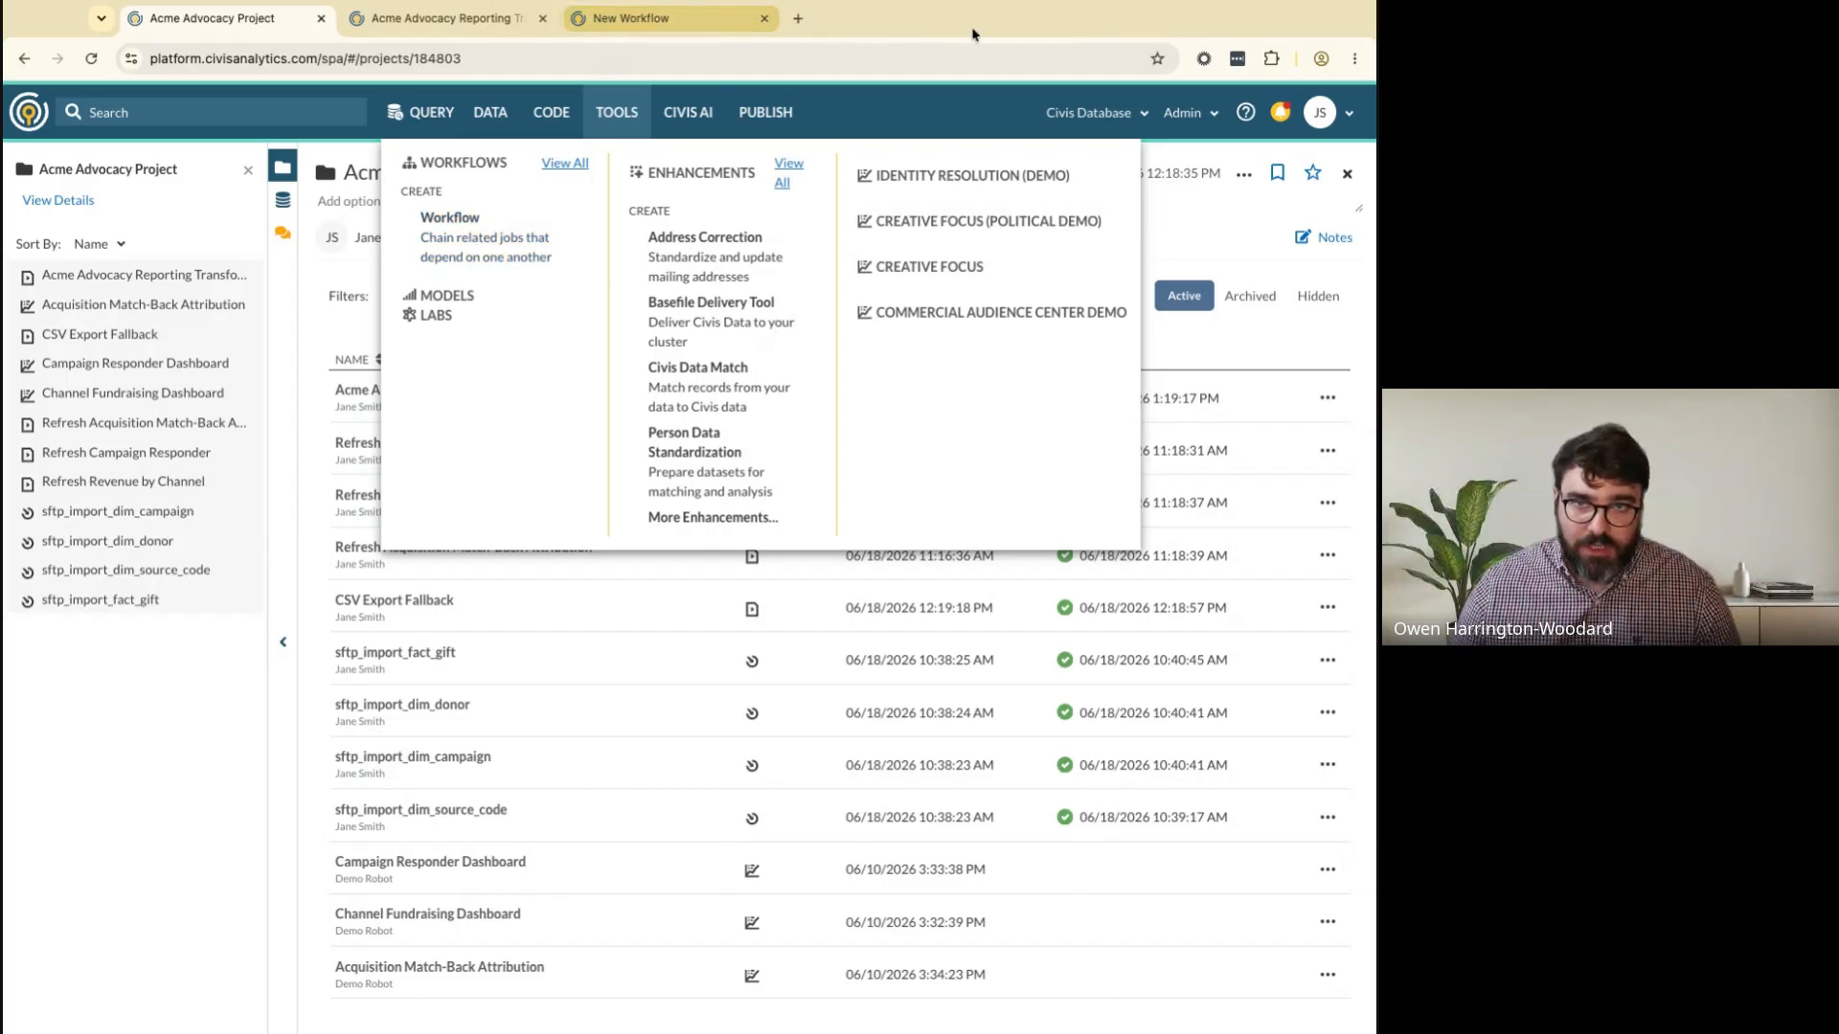
In the New Workflow, rename the first task fact_gift and choose civis.run_job as its action
left_click(670, 18)
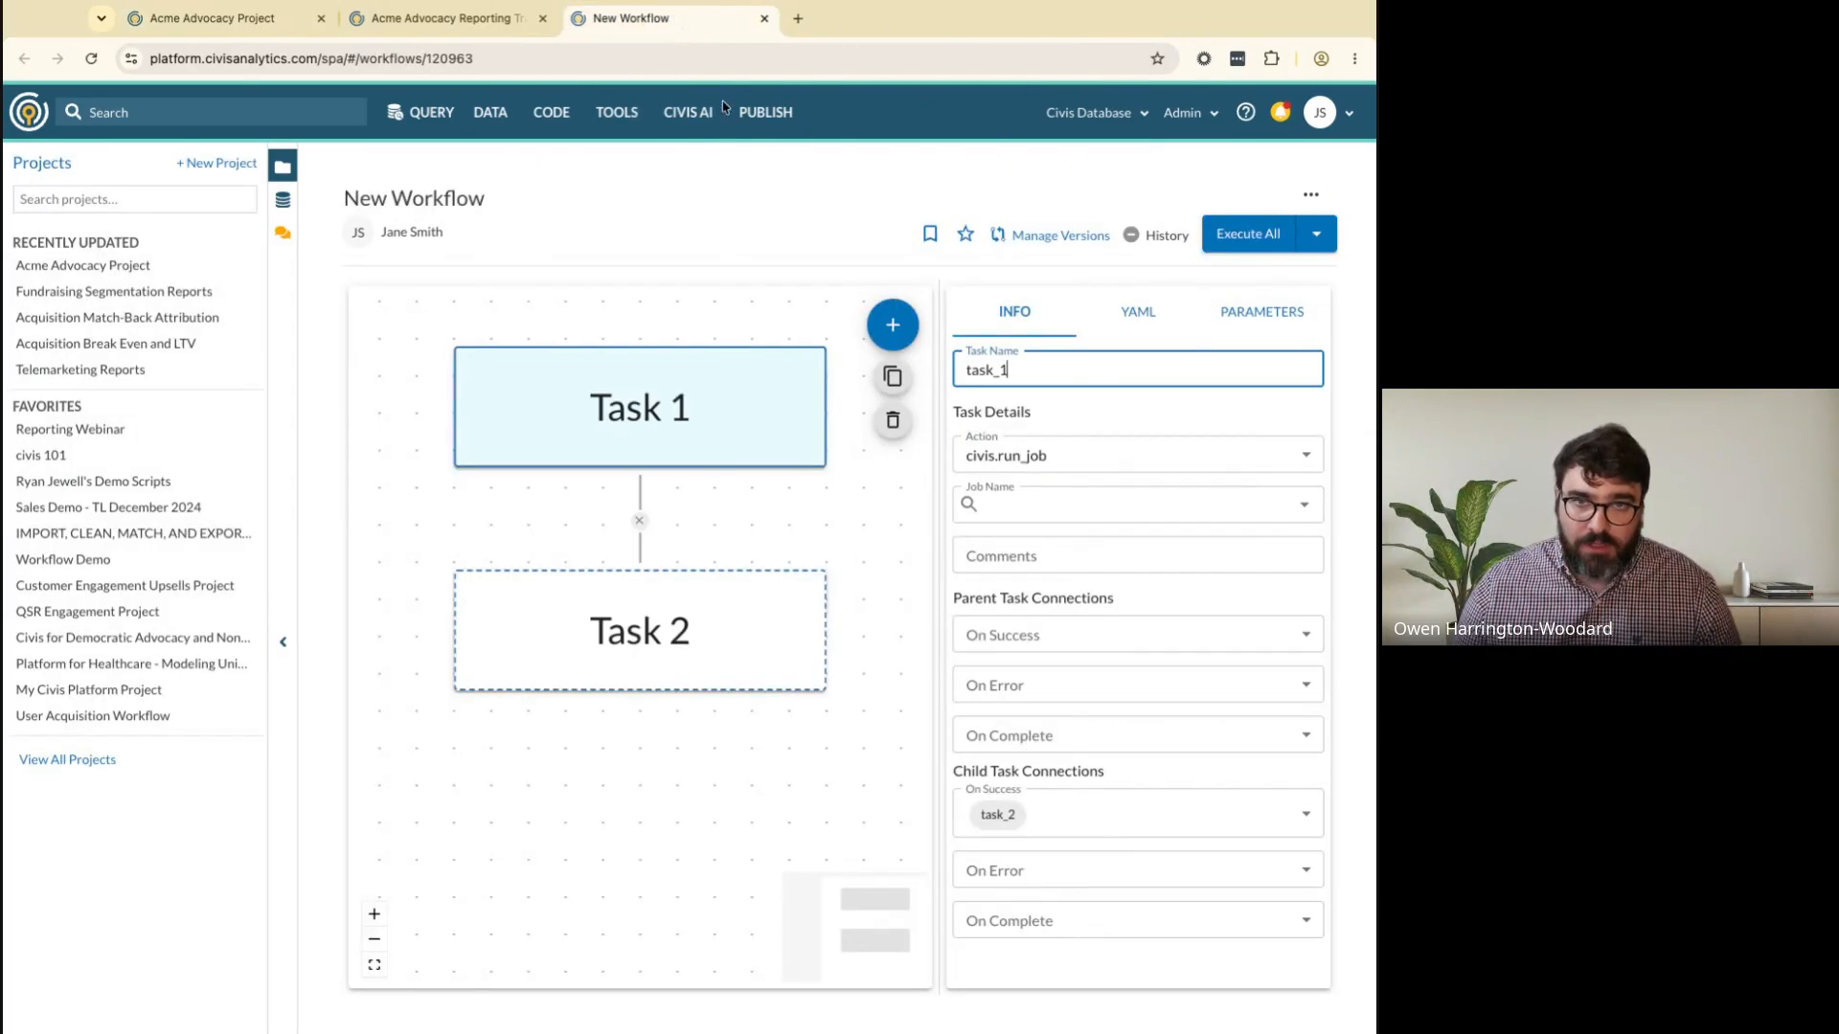
double_click(1147, 373)
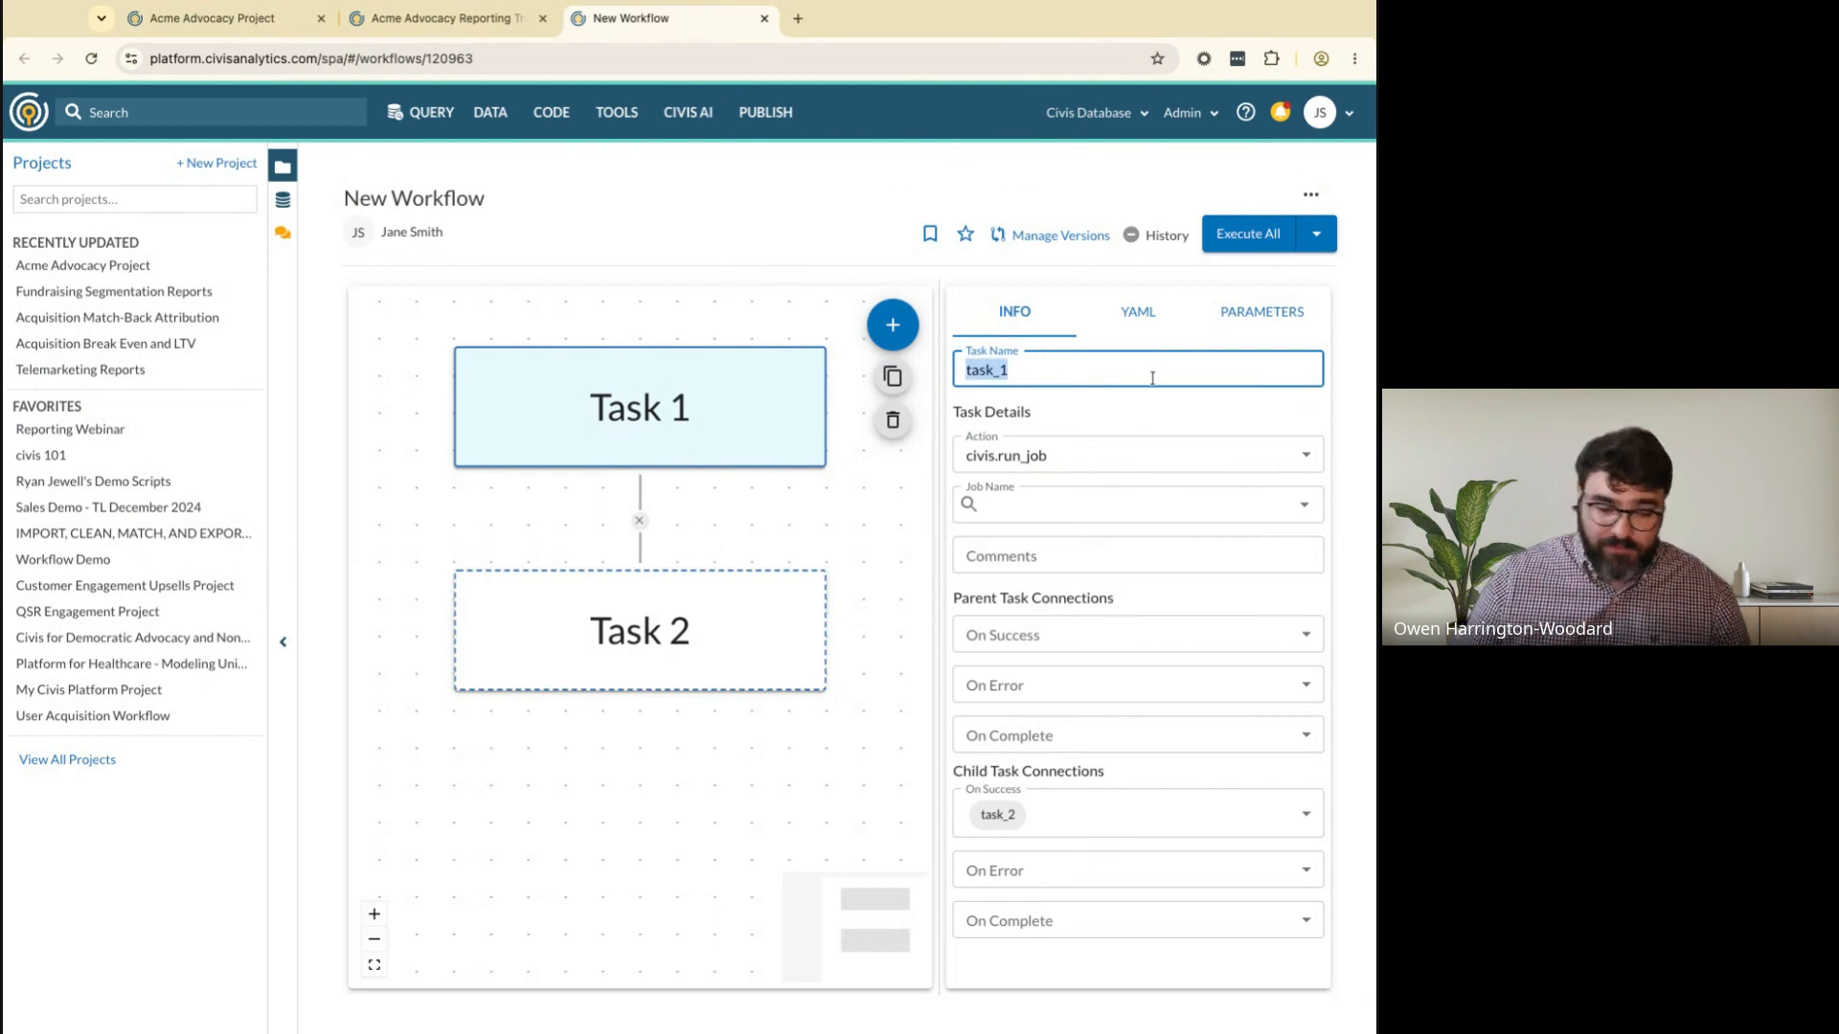
left_click(230, 18)
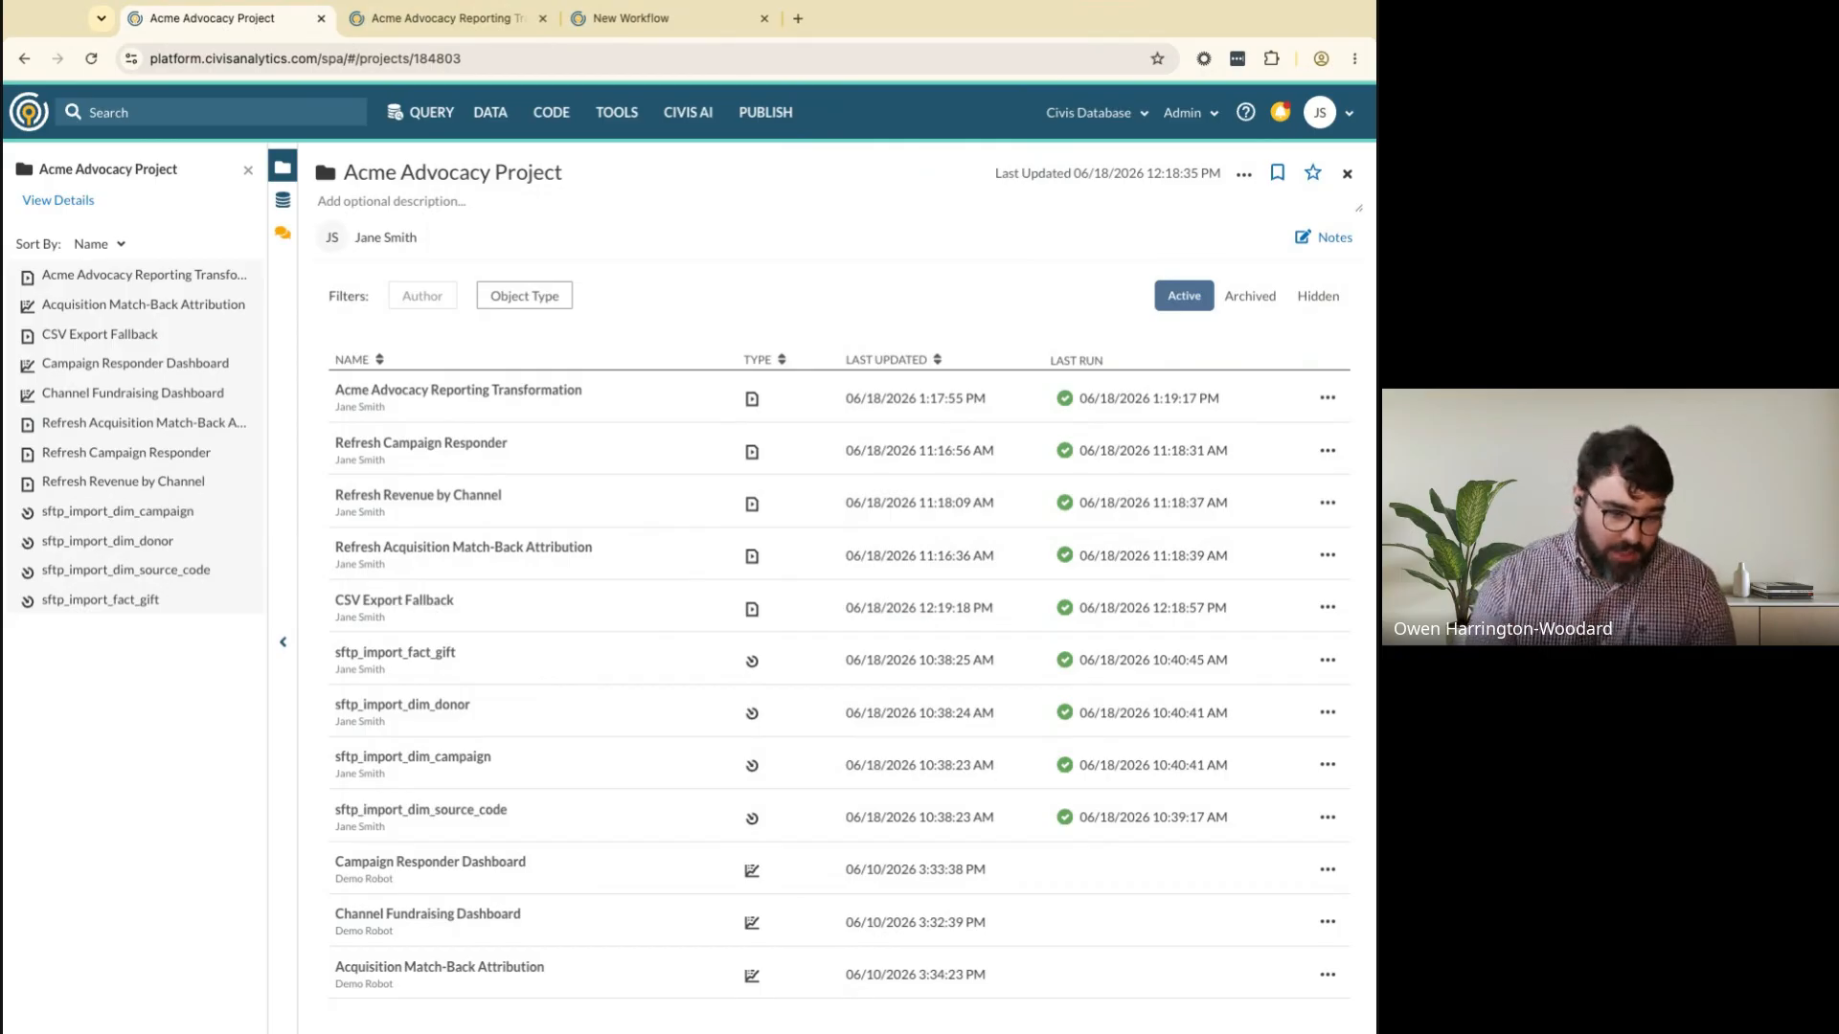
left_click(690, 20)
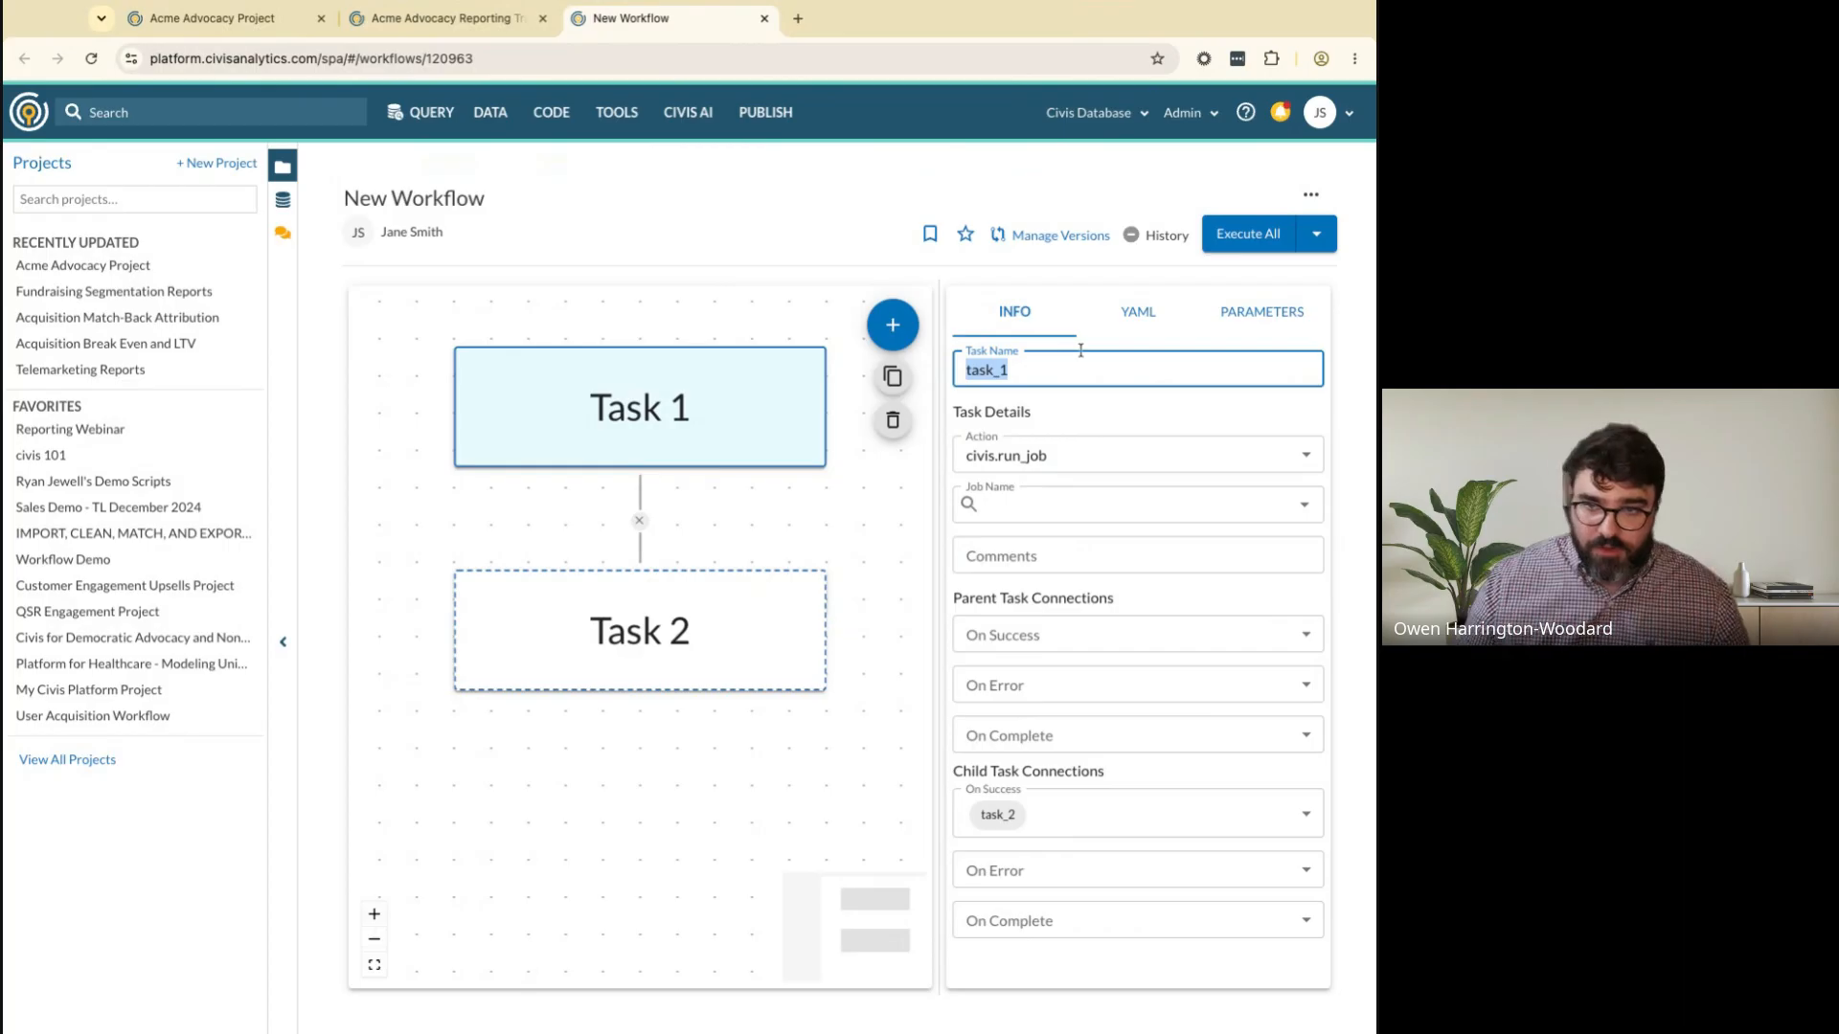
type("fact_gift")
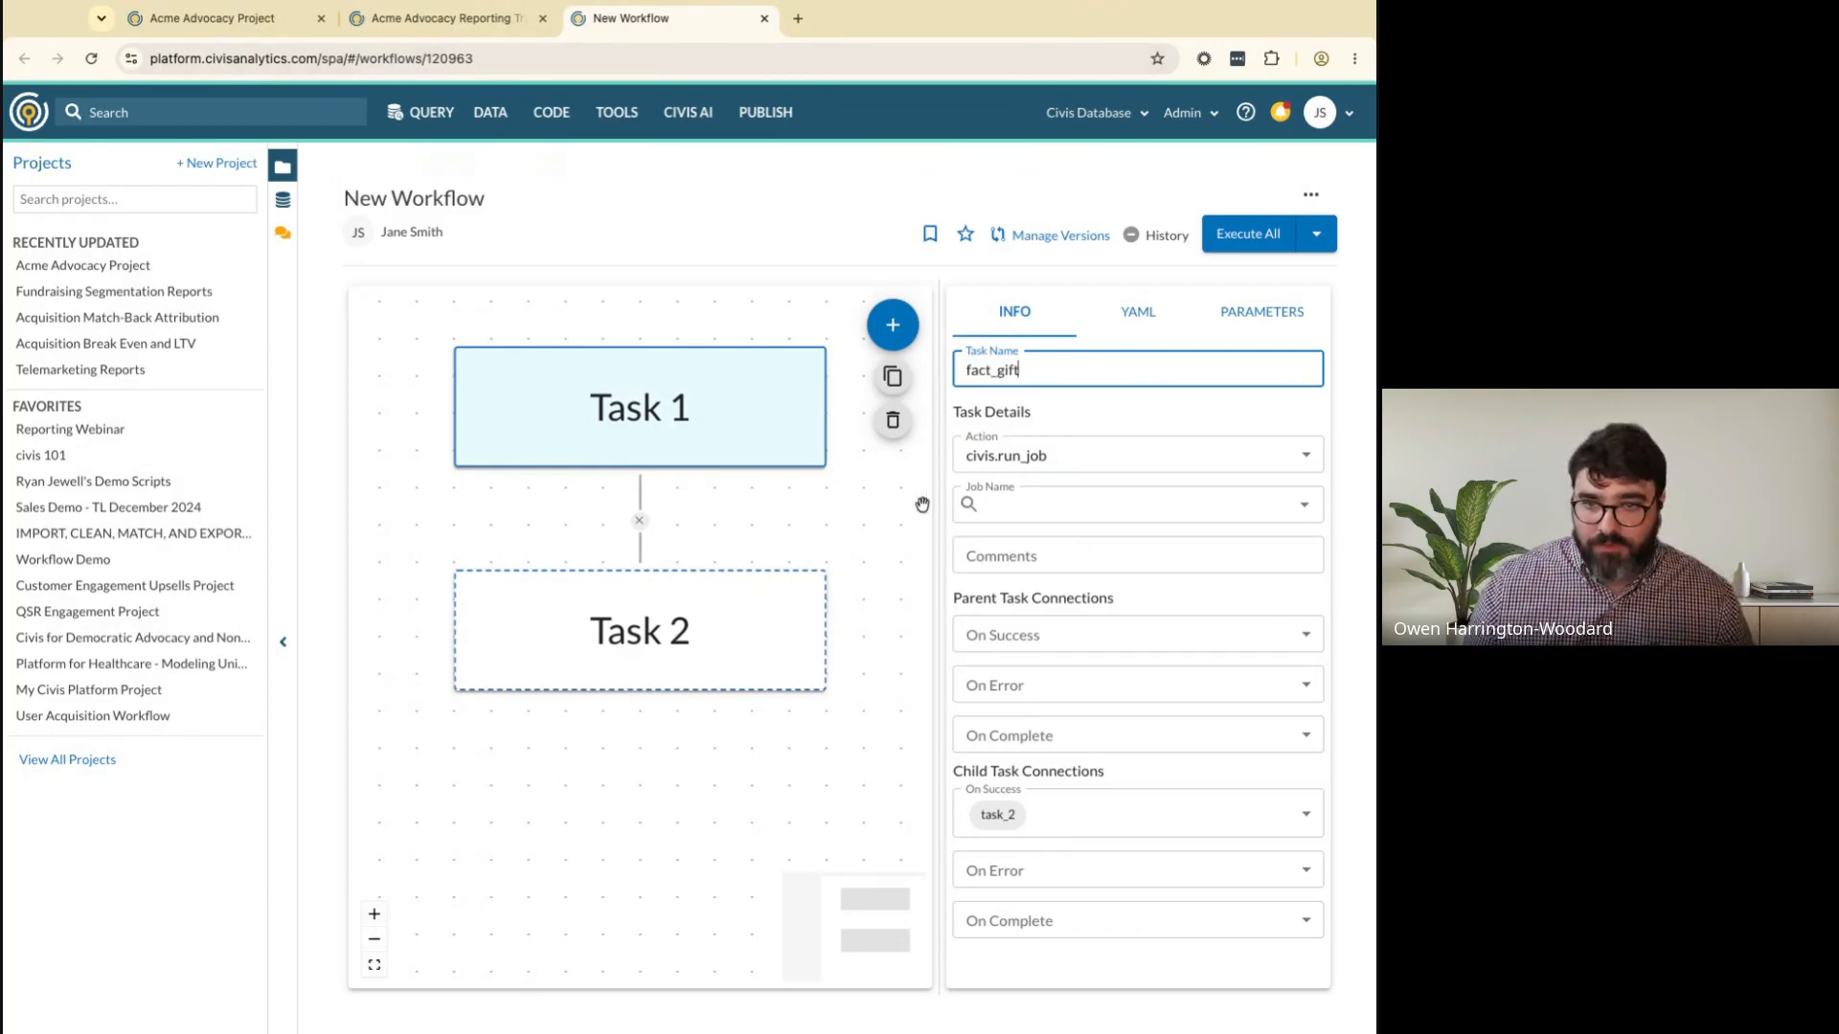
left_click(1102, 462)
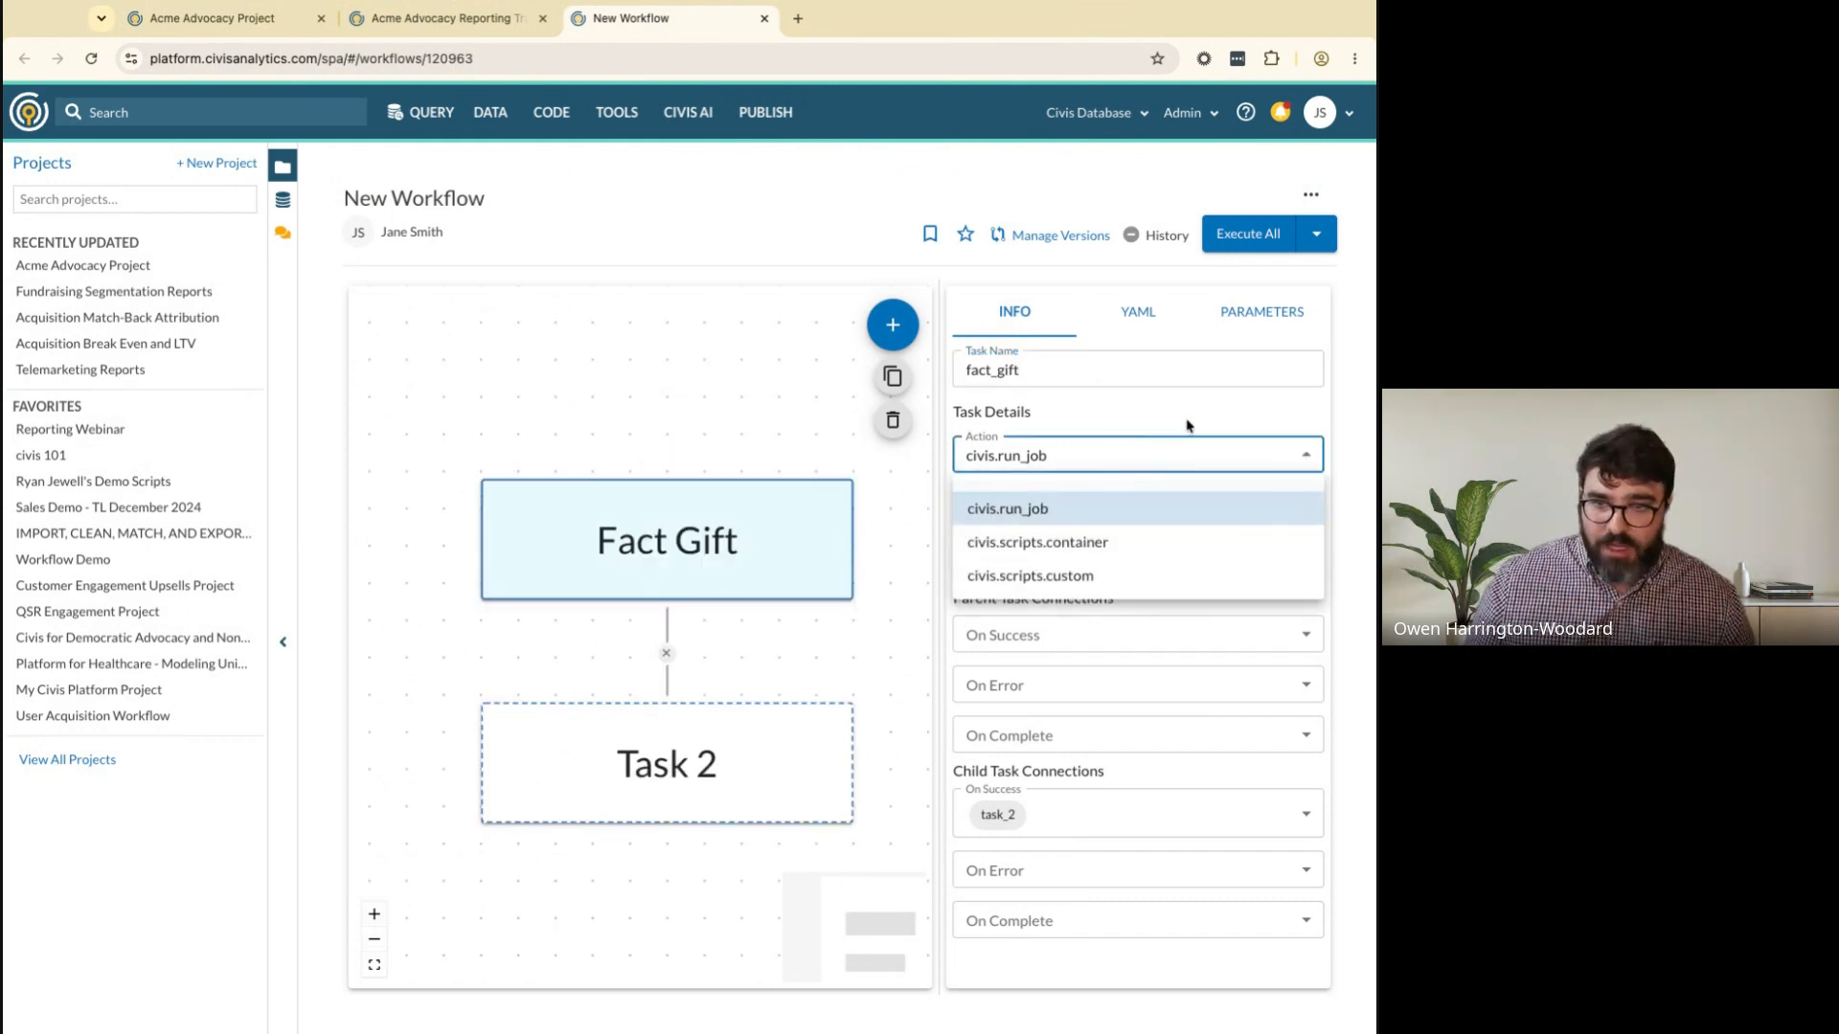
left_click(1135, 498)
Try to find the fact_gift task's job by searching job names for "sftp fact gift"
left_click(1089, 501)
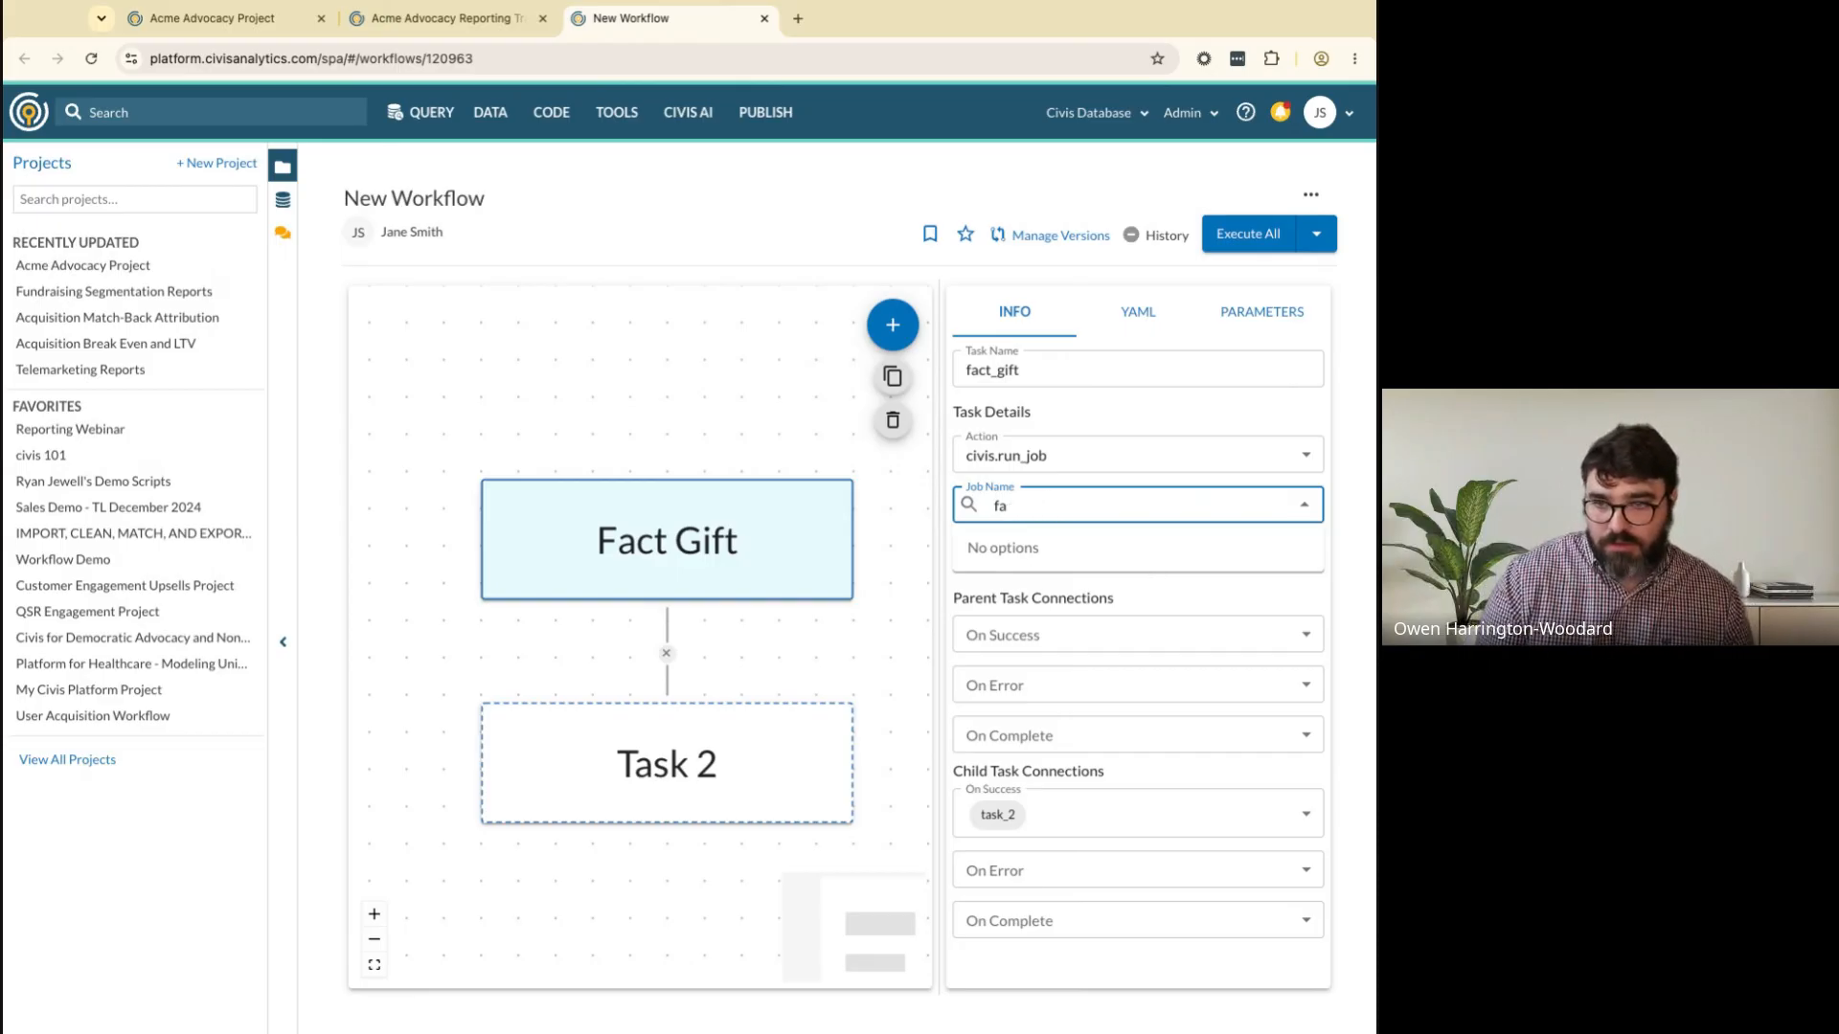
type("p fact gift")
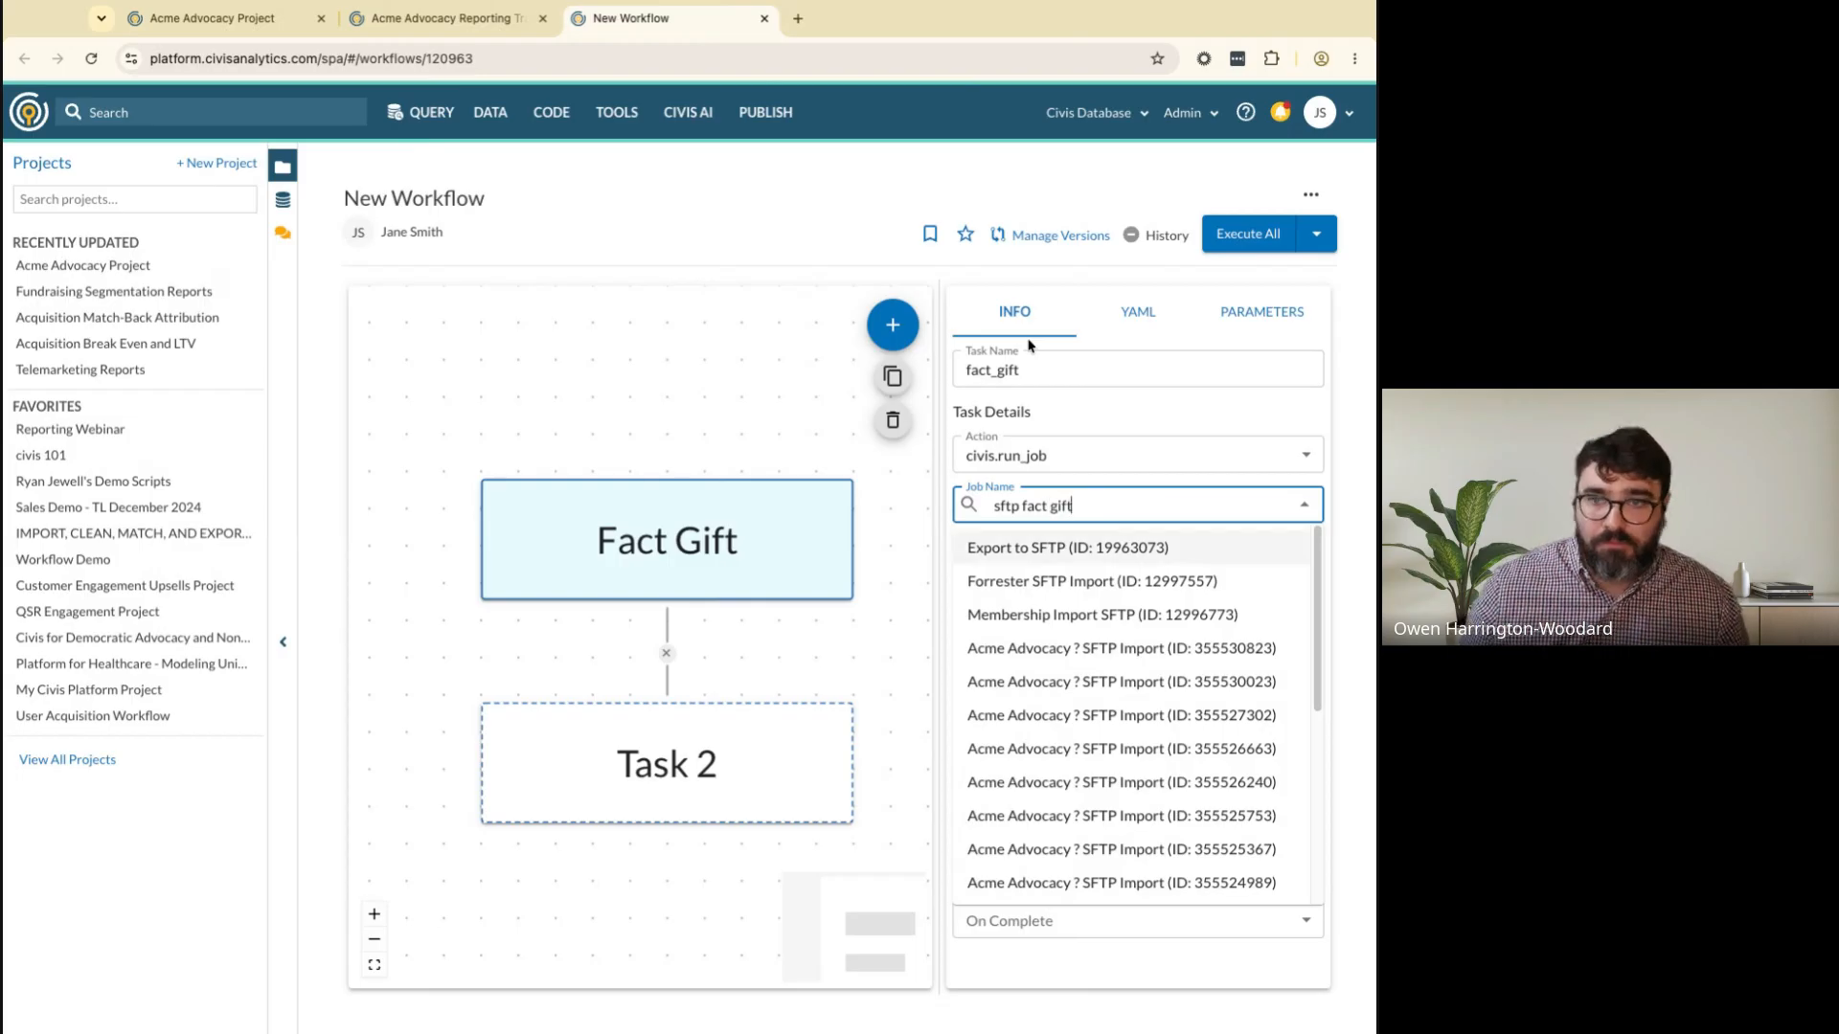
scroll(1111, 623, "down", 5)
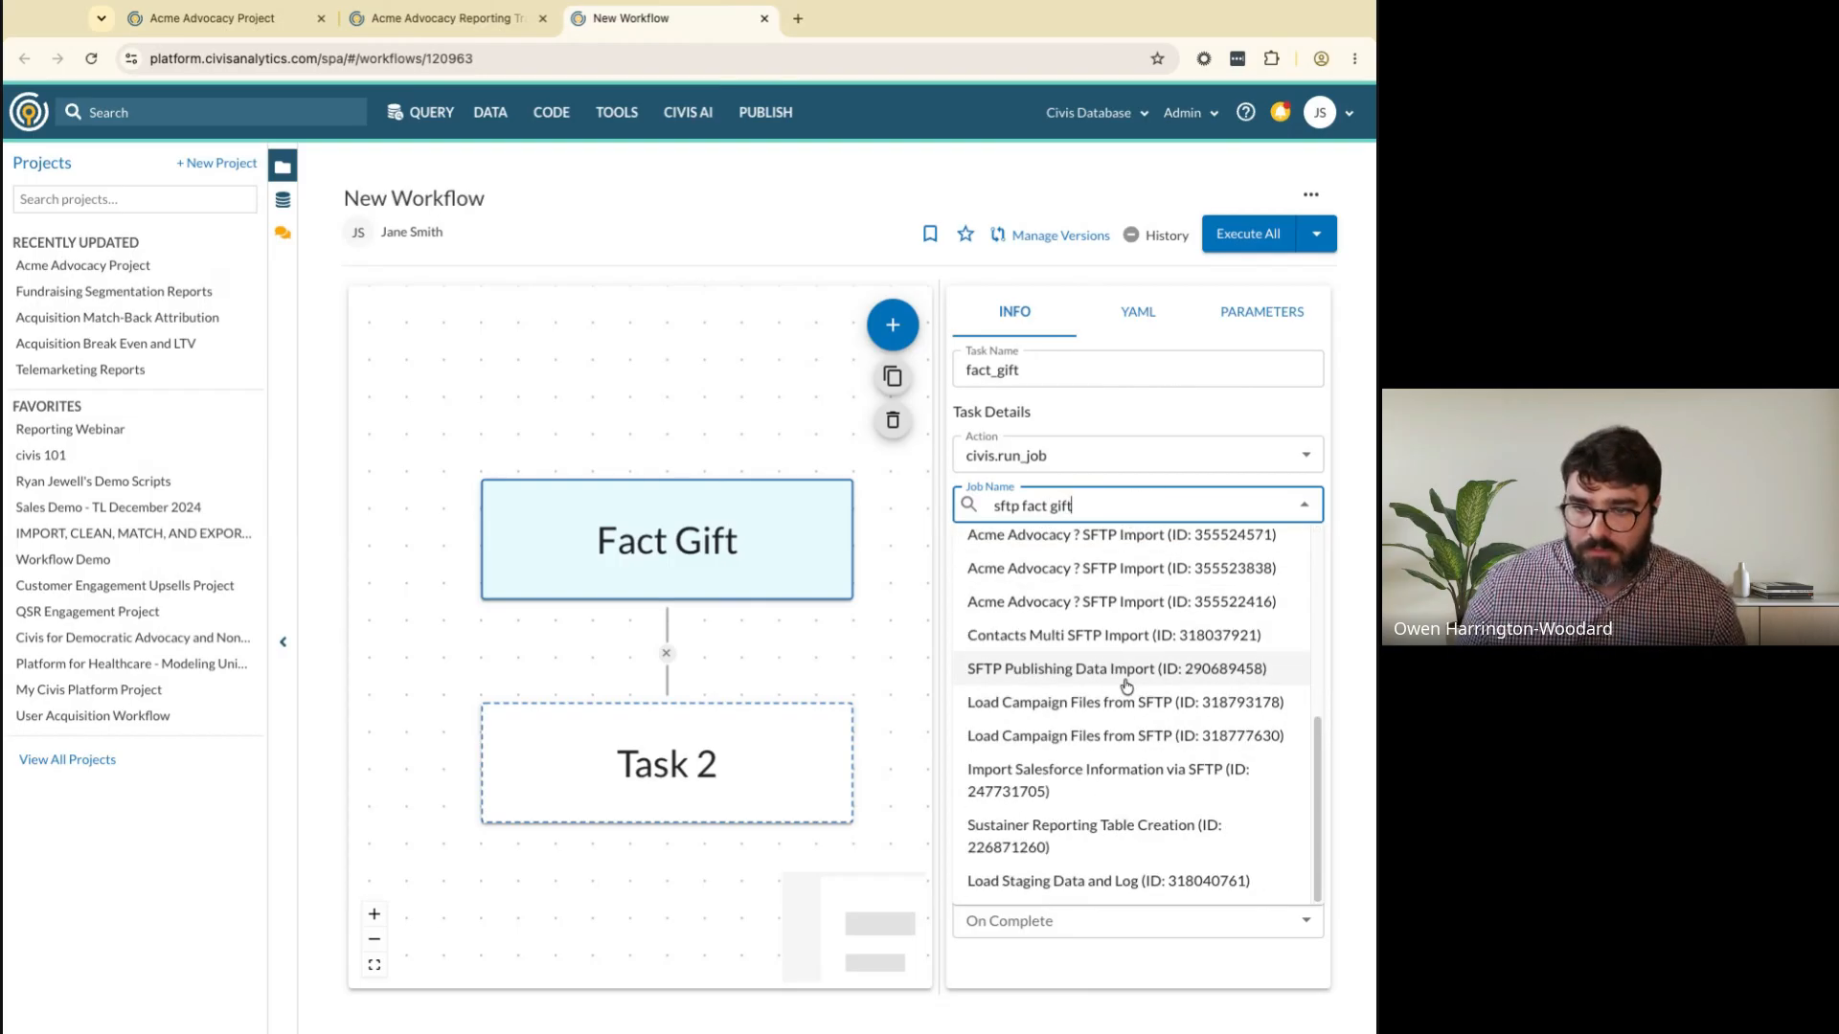
scroll(1102, 651, "up", 5)
Assign the sftp_import_fact_gift job to the fact_gift task, finding it by the job link copied from the Acme Advocacy Project
left_click(422, 17)
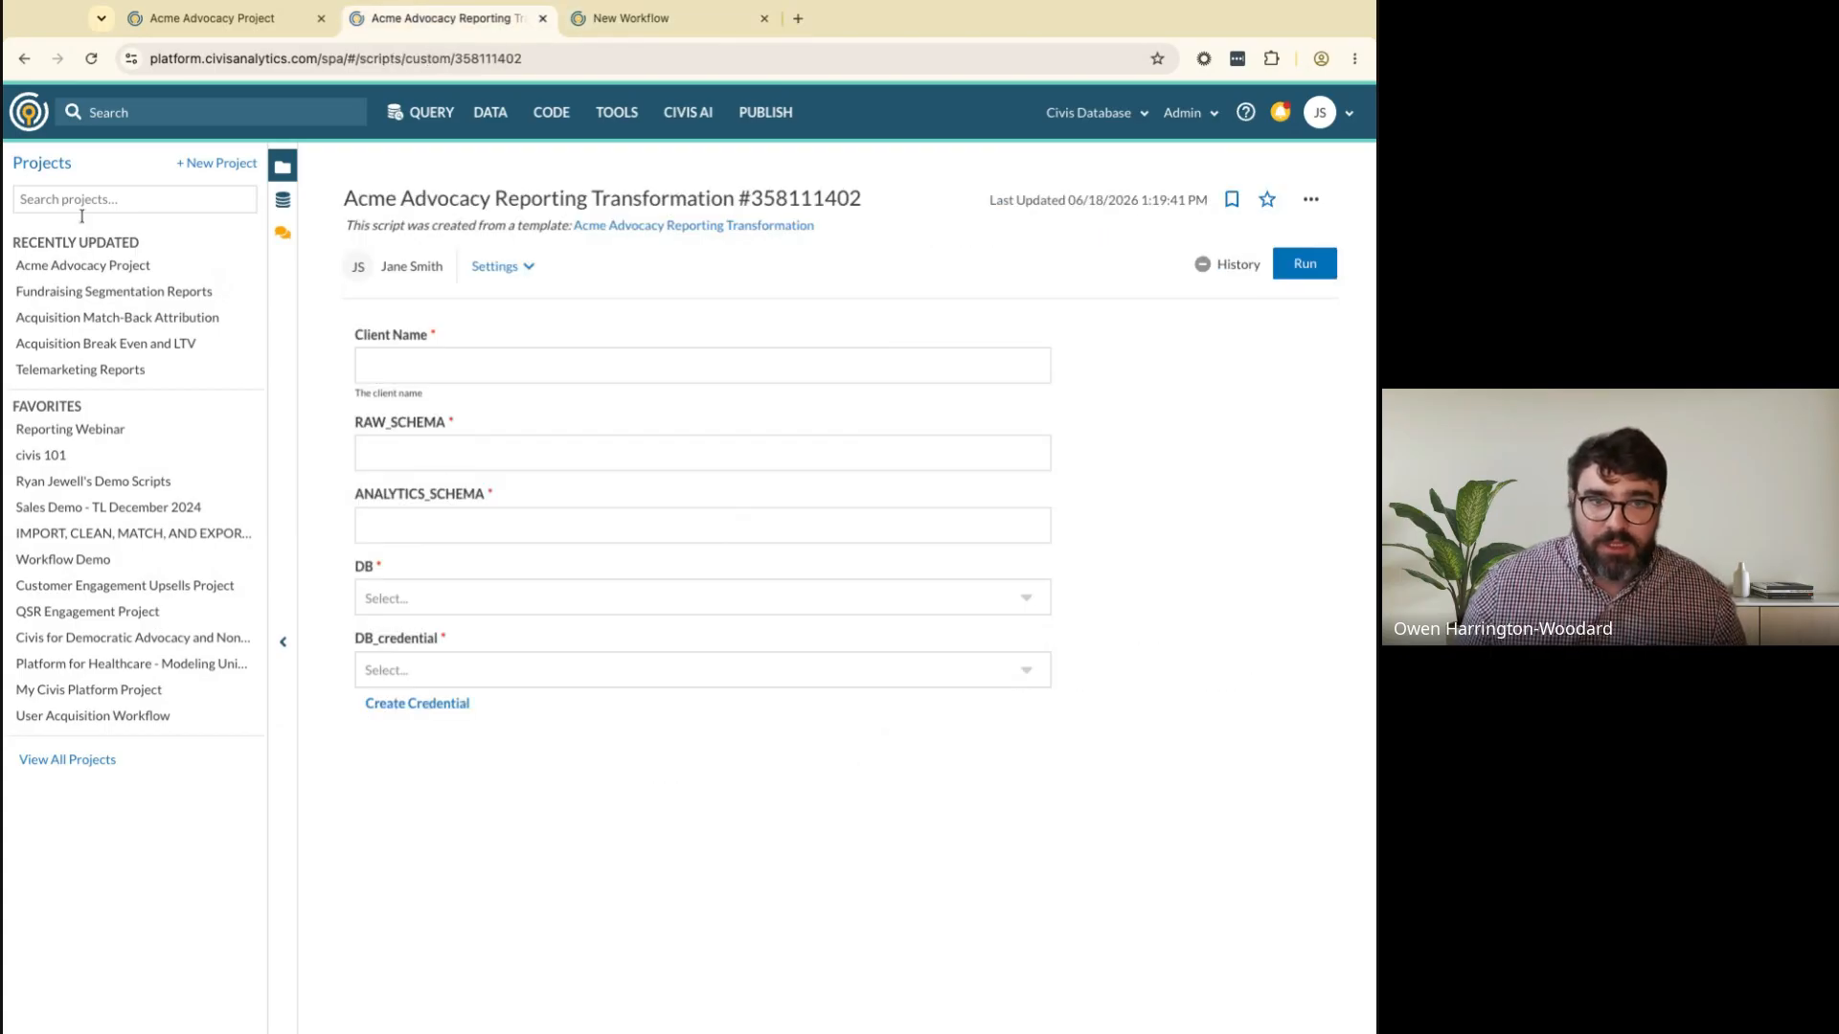
left_click(196, 19)
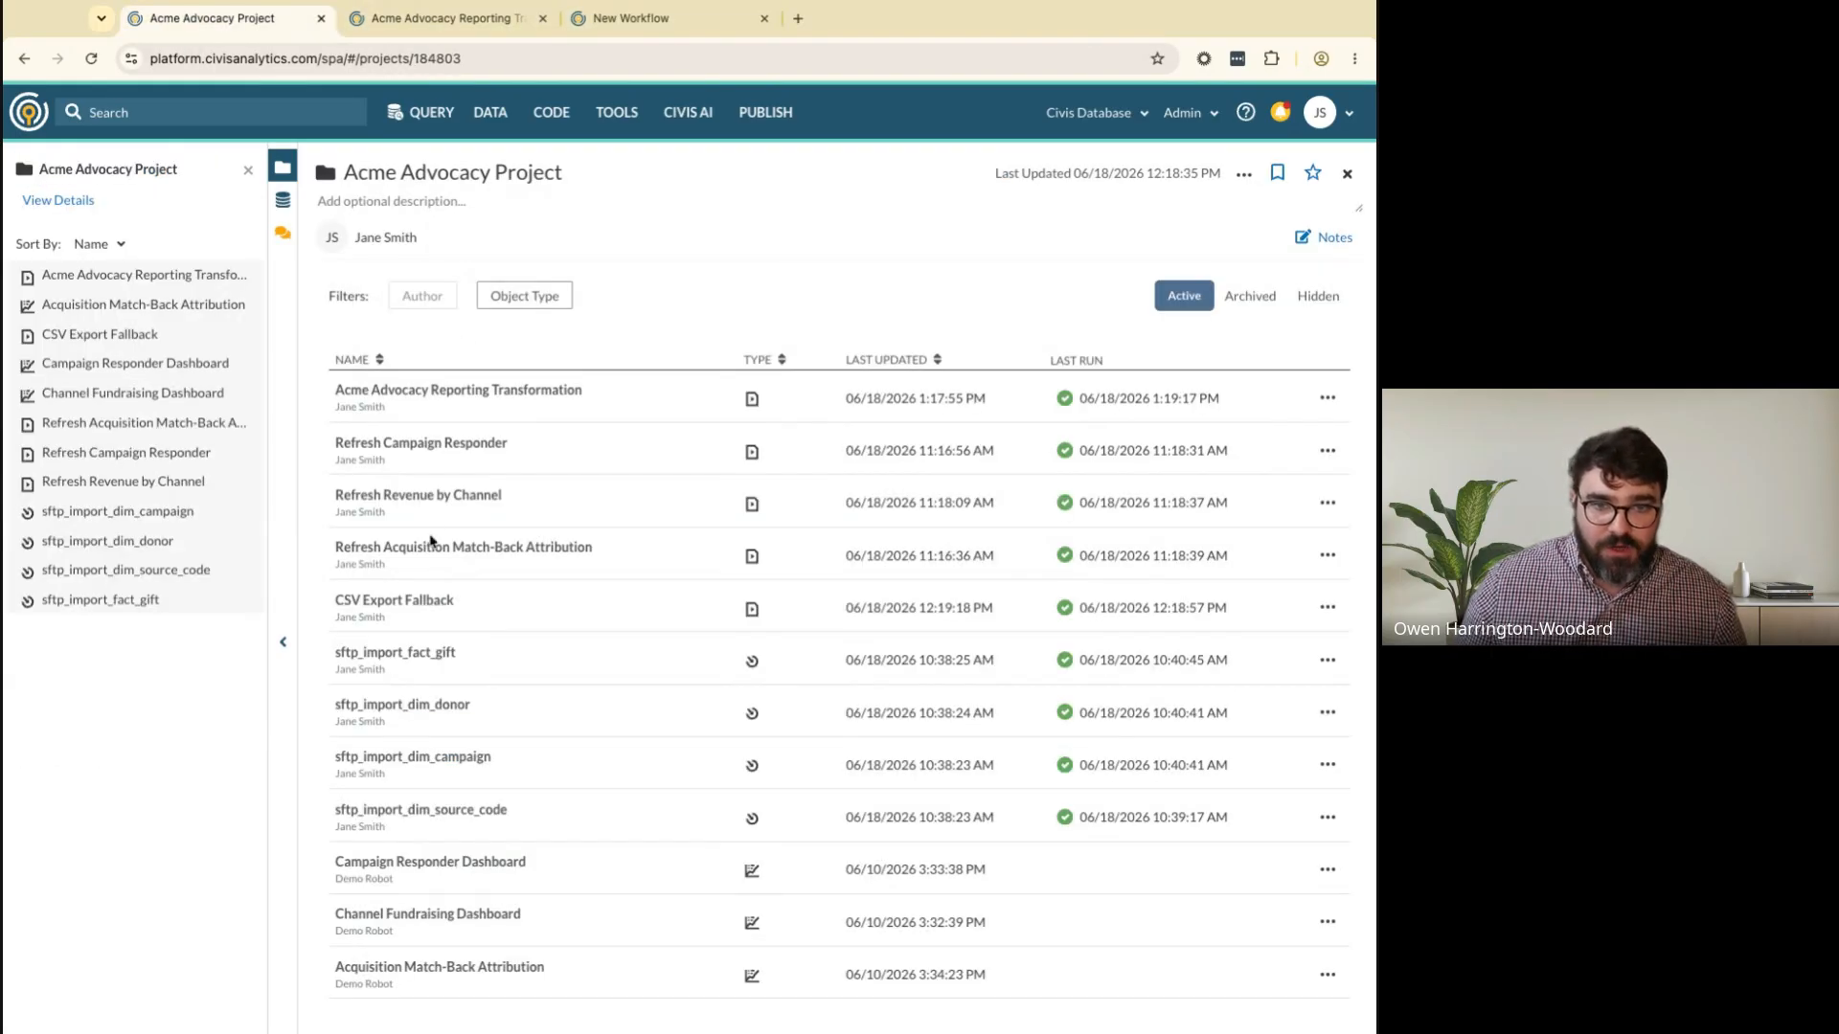
double_click(430, 658)
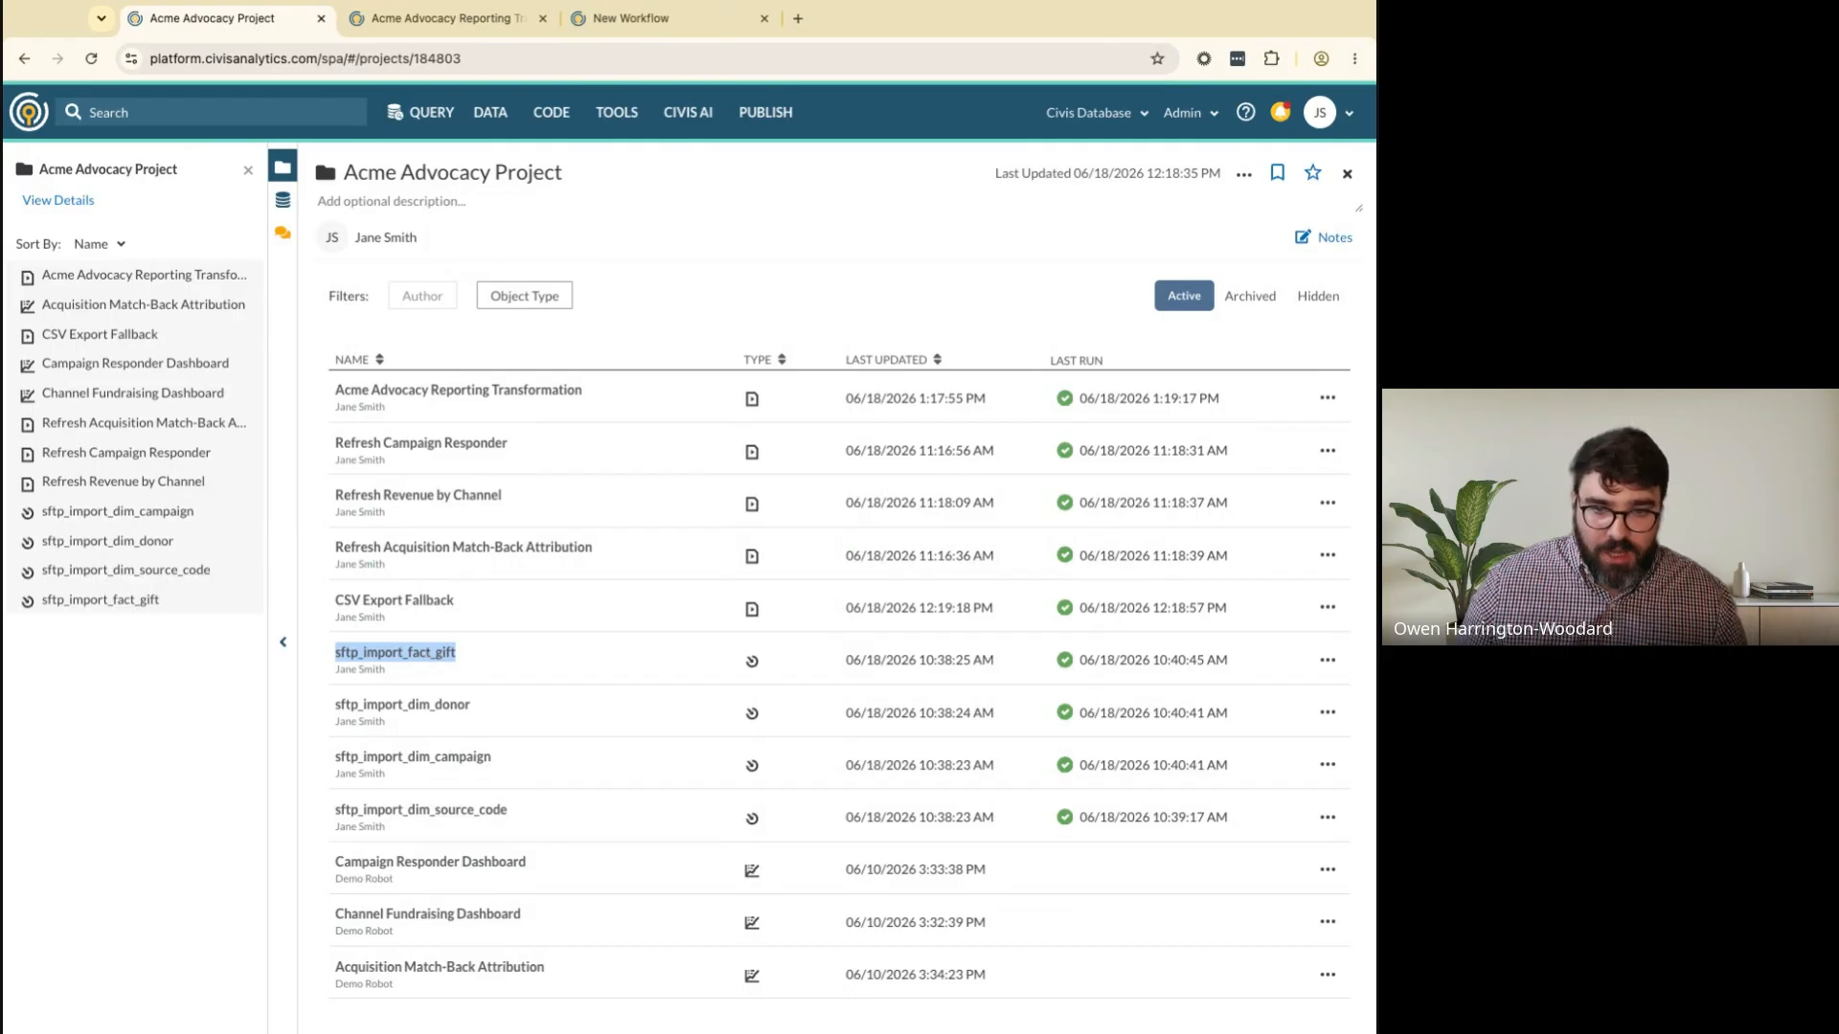
left_click(673, 20)
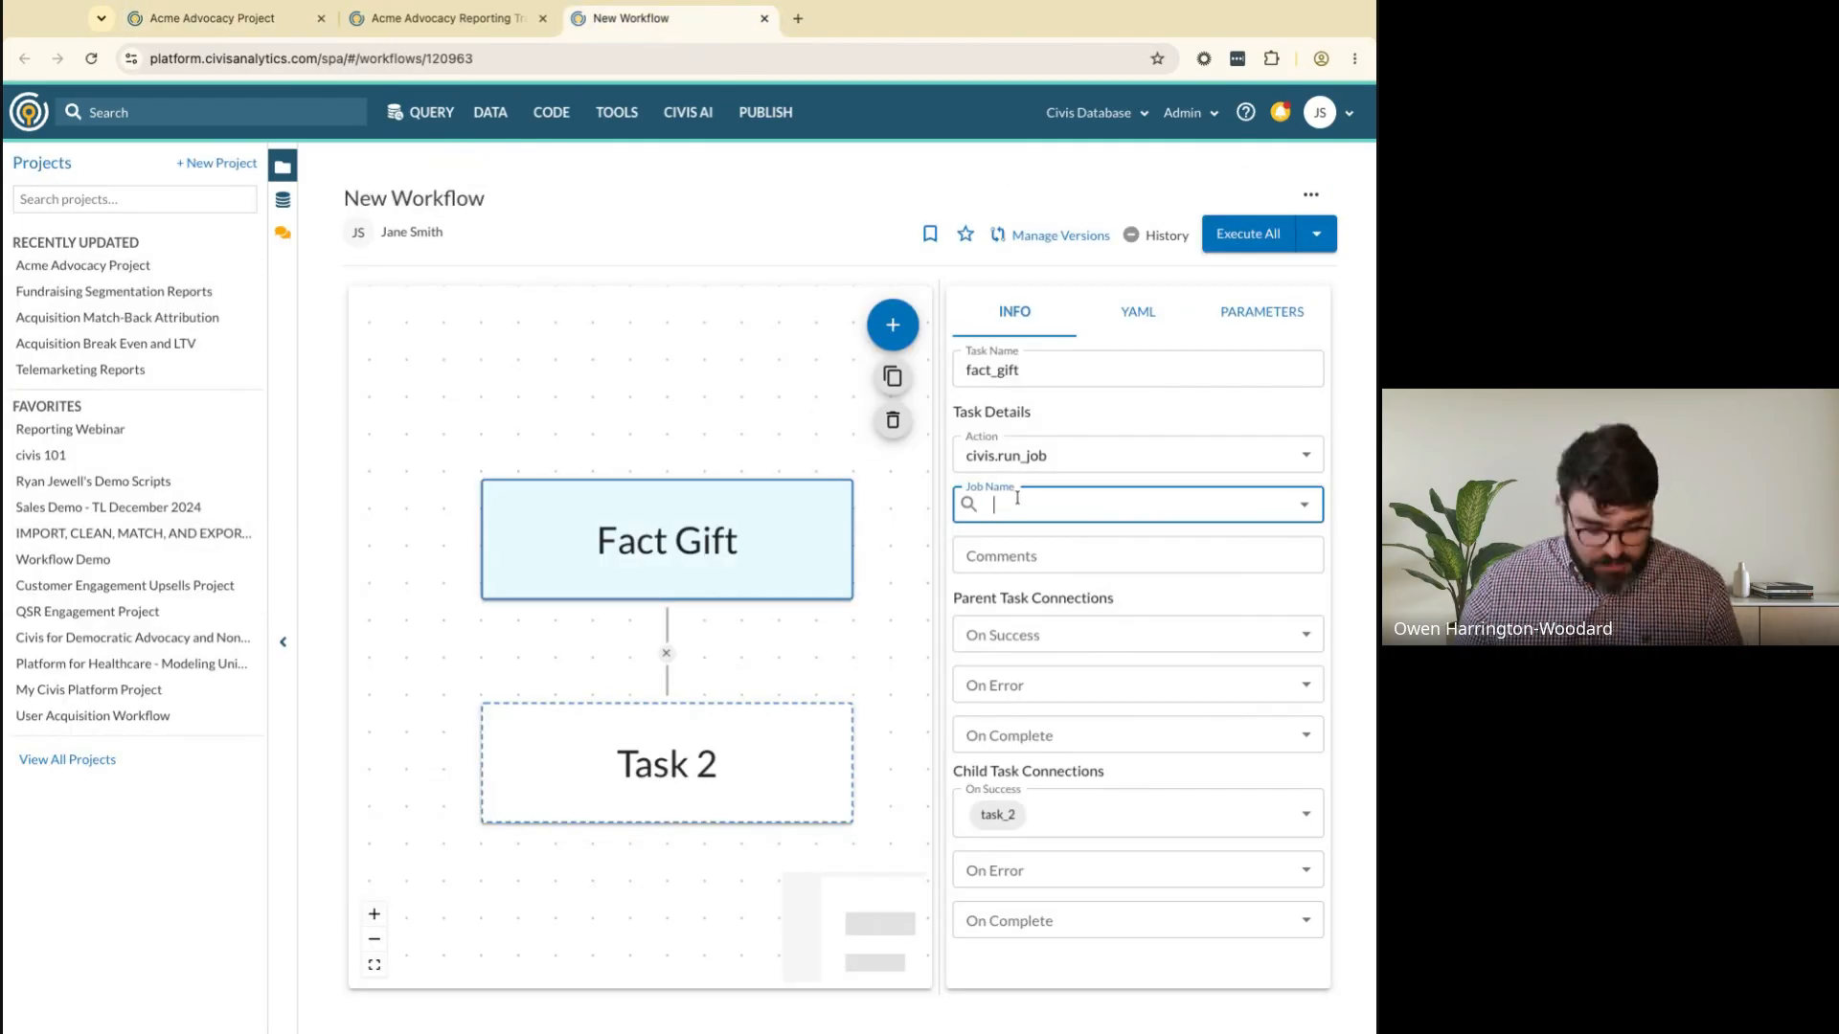
type("https://platform.civisanalytics.com/spa/#/scripts/containers/358088976")
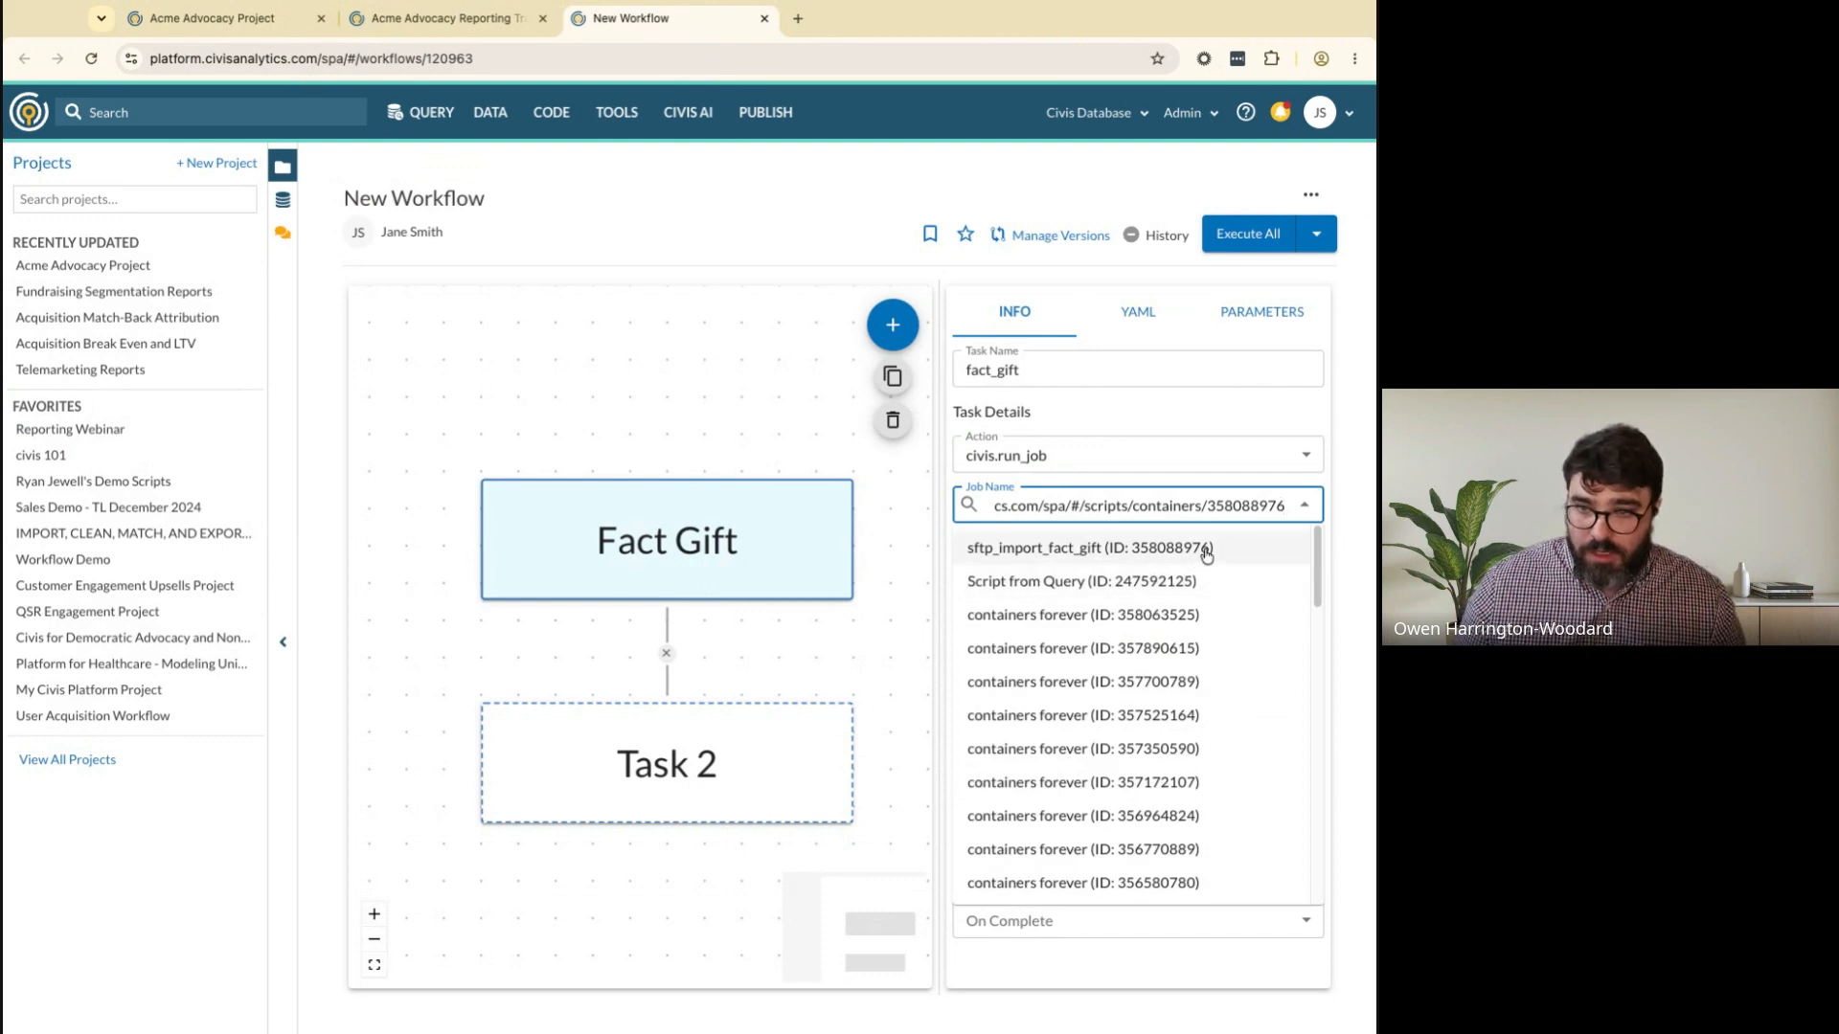
left_click(1205, 555)
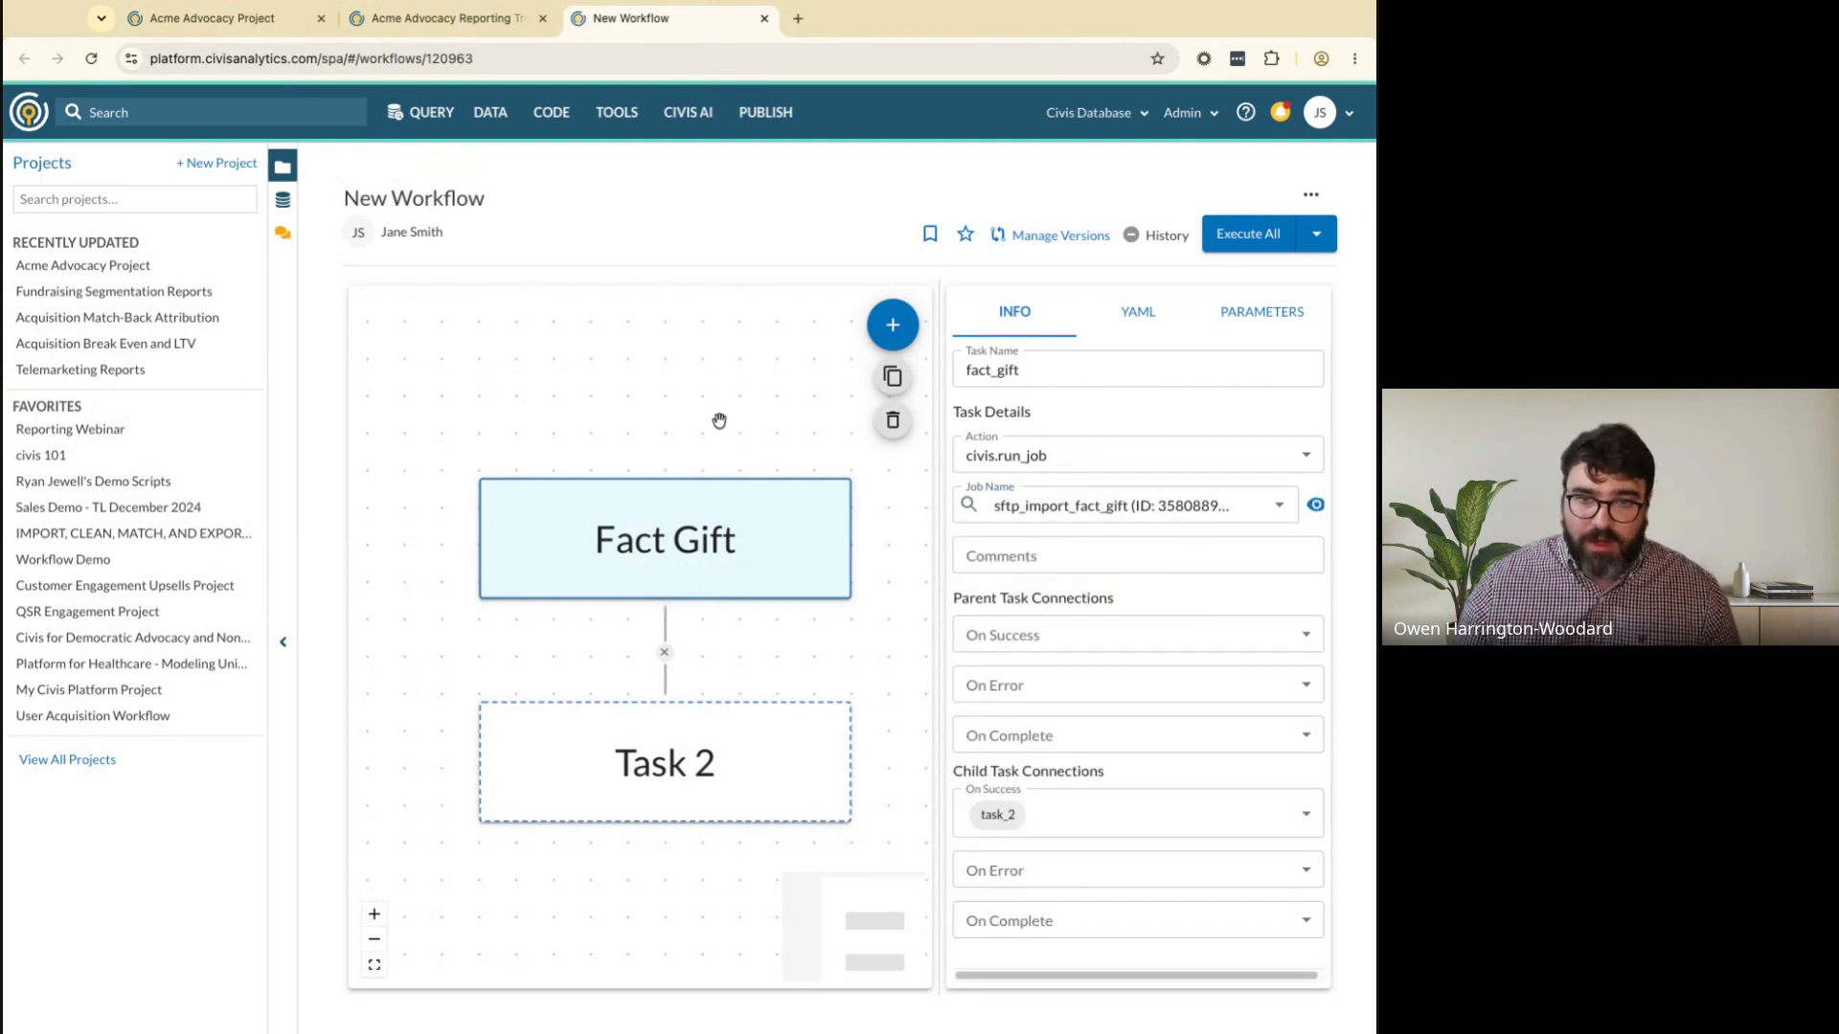
Widen the workflow canvas and add two unconnected tasks in the same row as the fact_gift task
left_click_drag(719, 420, 552, 500)
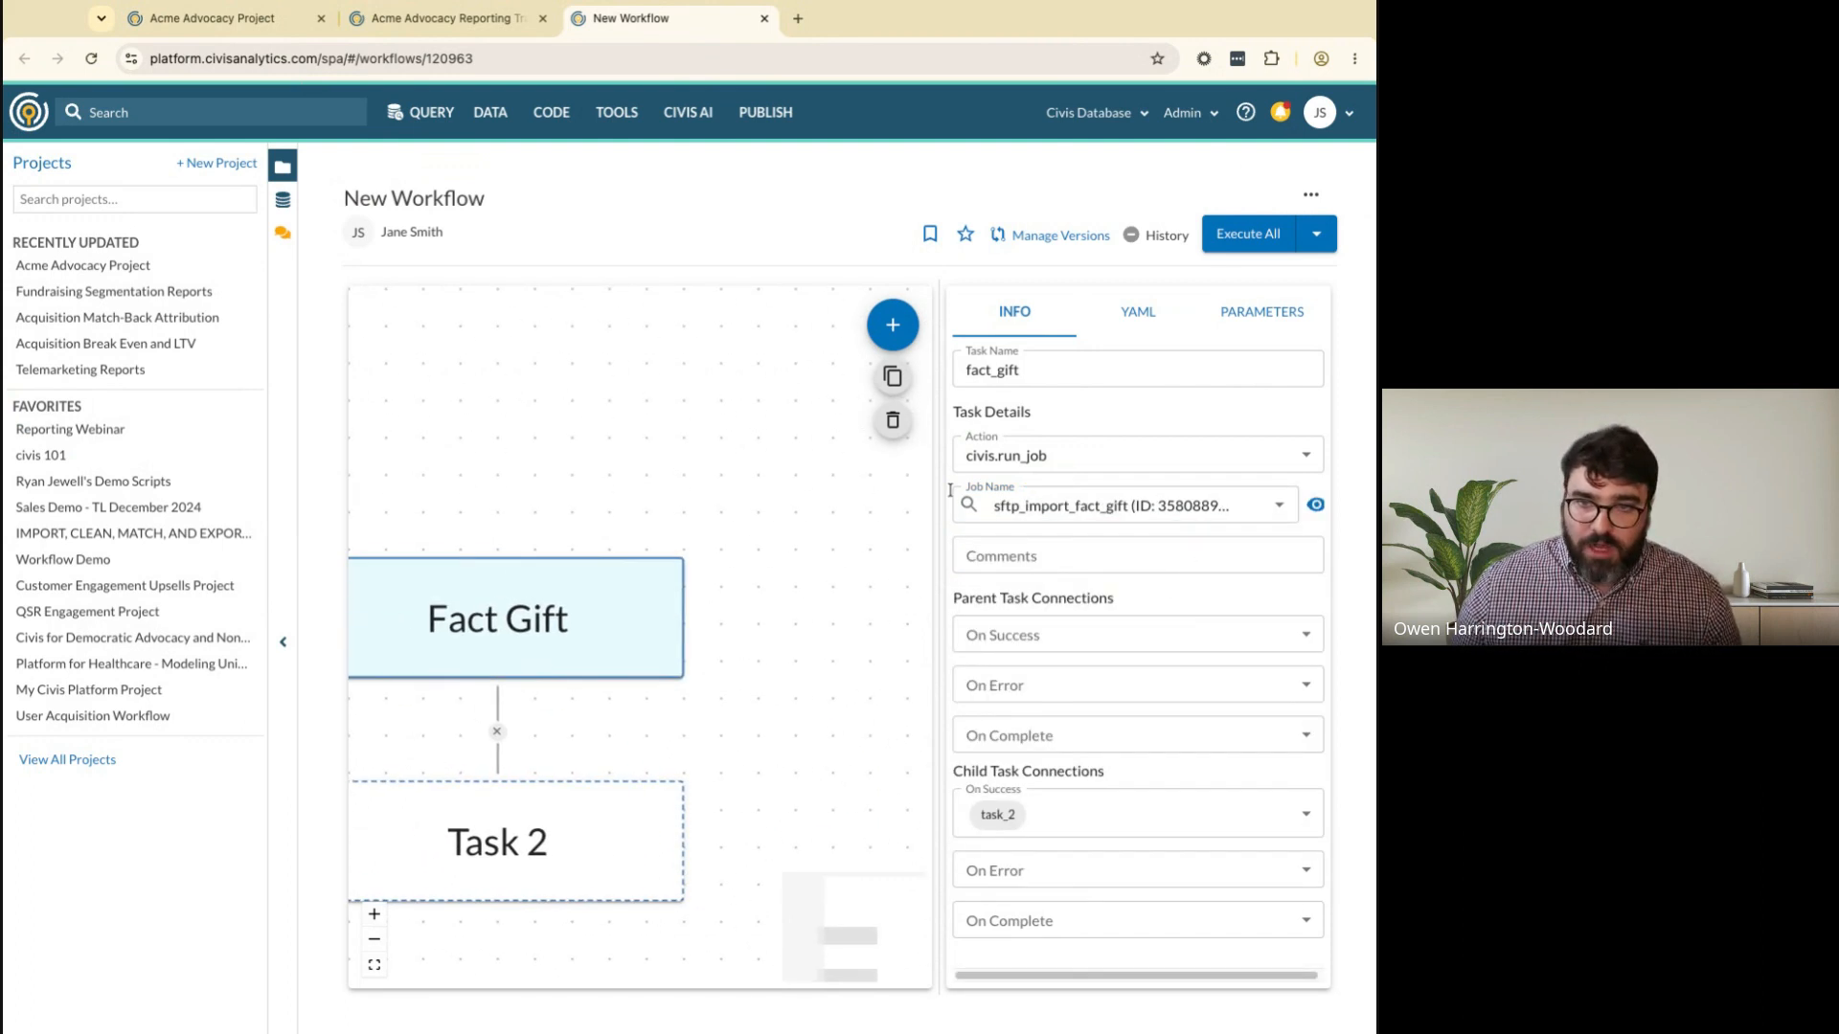
left_click_drag(941, 495, 1088, 495)
left_click(1042, 325)
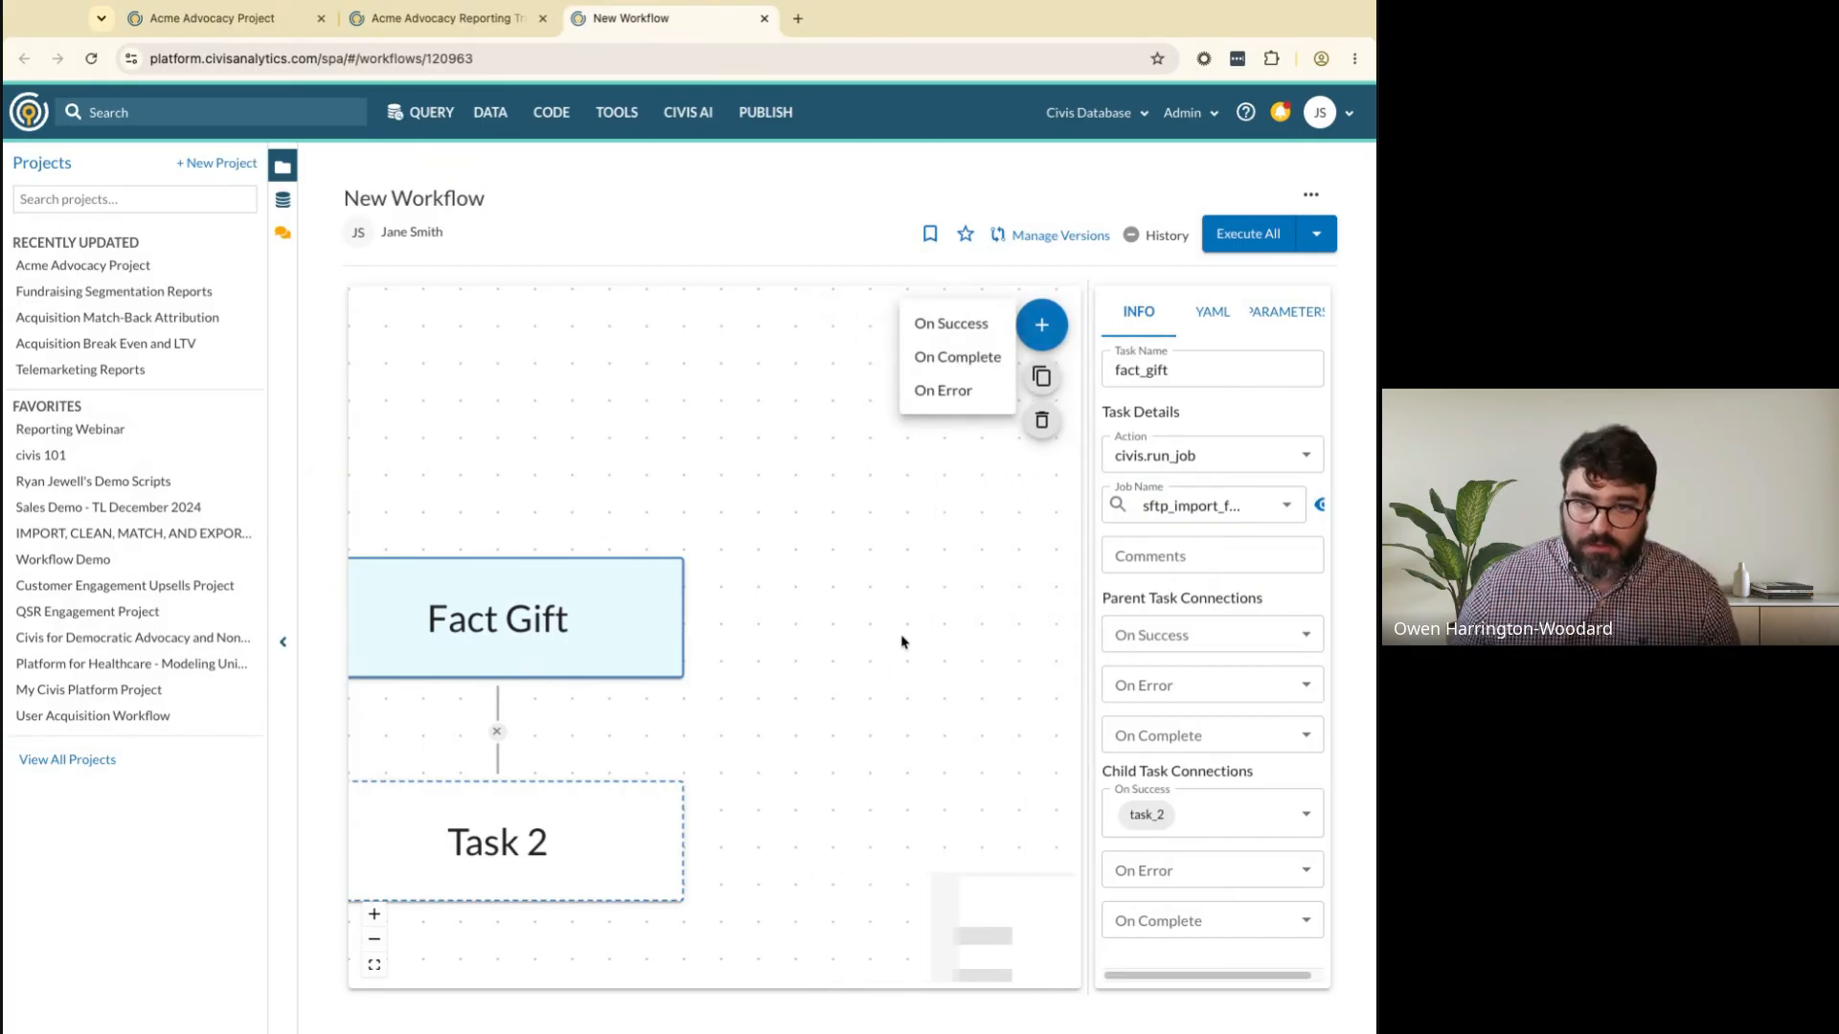
left_click(860, 639)
left_click(1044, 329)
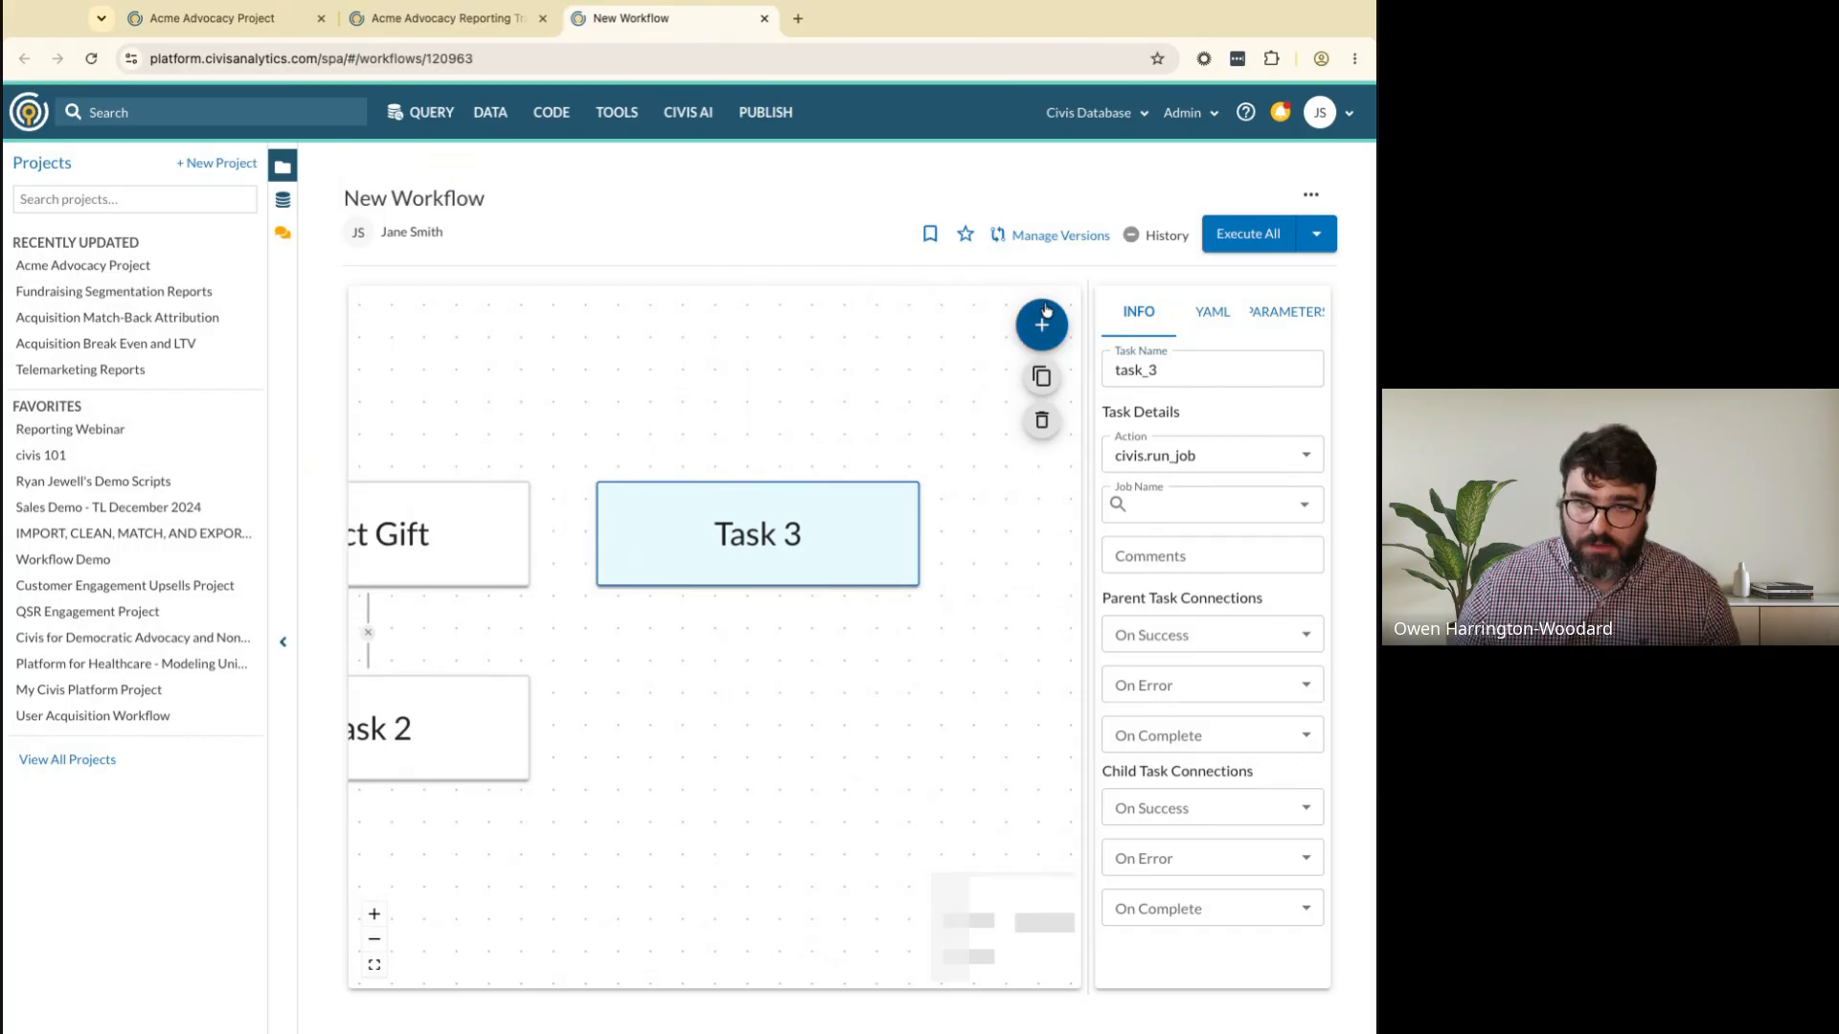
left_click(1042, 324)
left_click(905, 659)
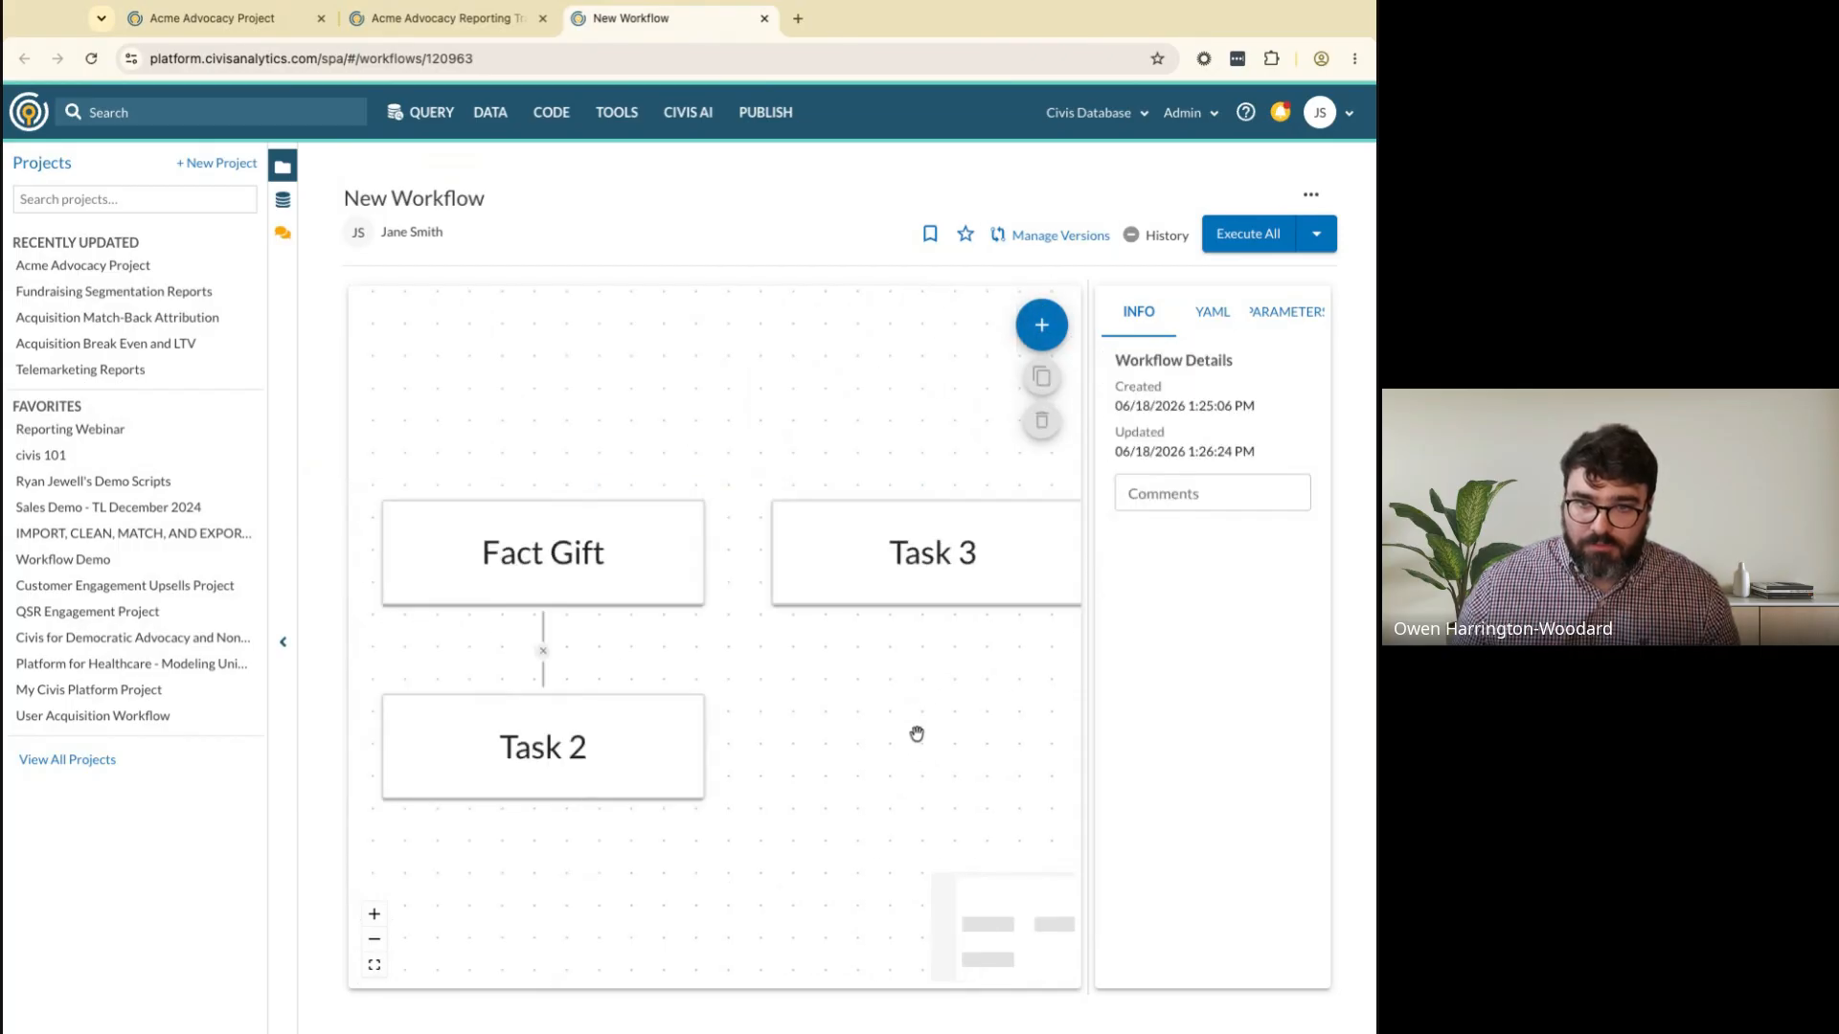
left_click(1042, 325)
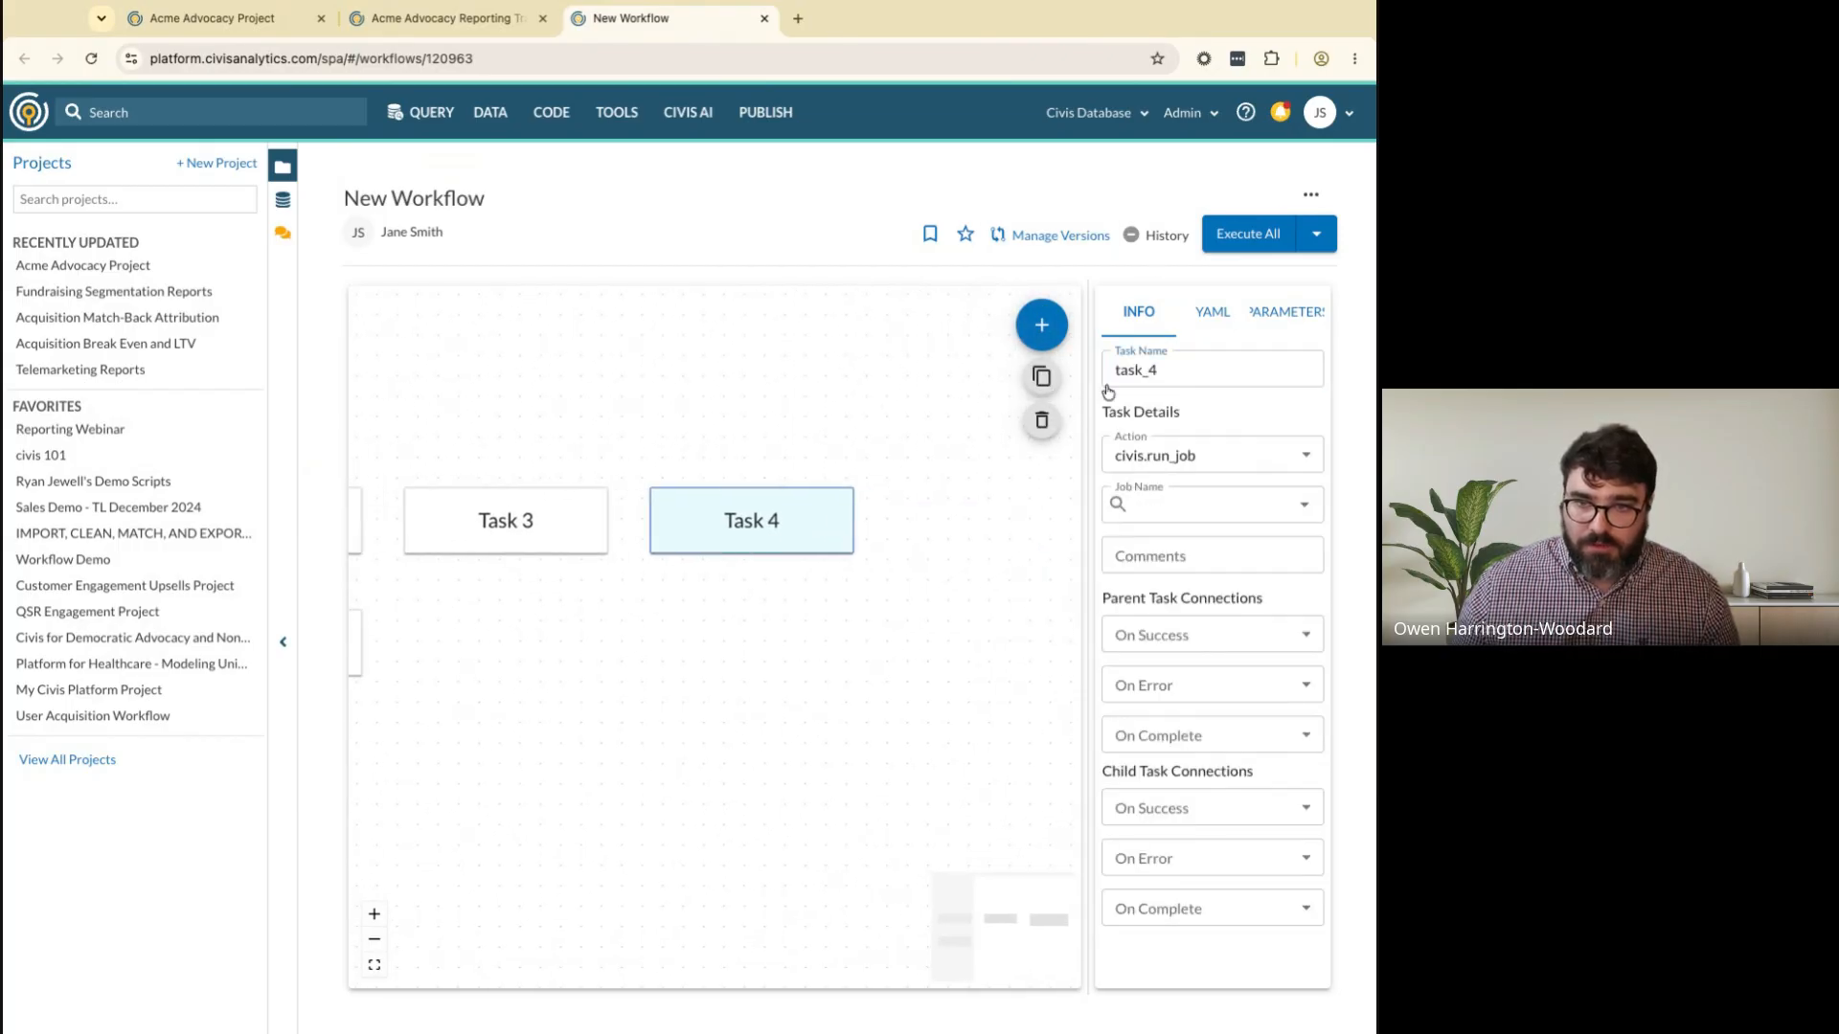
Add a fifth task, unconnected, to the end of the row beside Task 4
left_click(895, 704)
left_click(1044, 331)
left_click(879, 744)
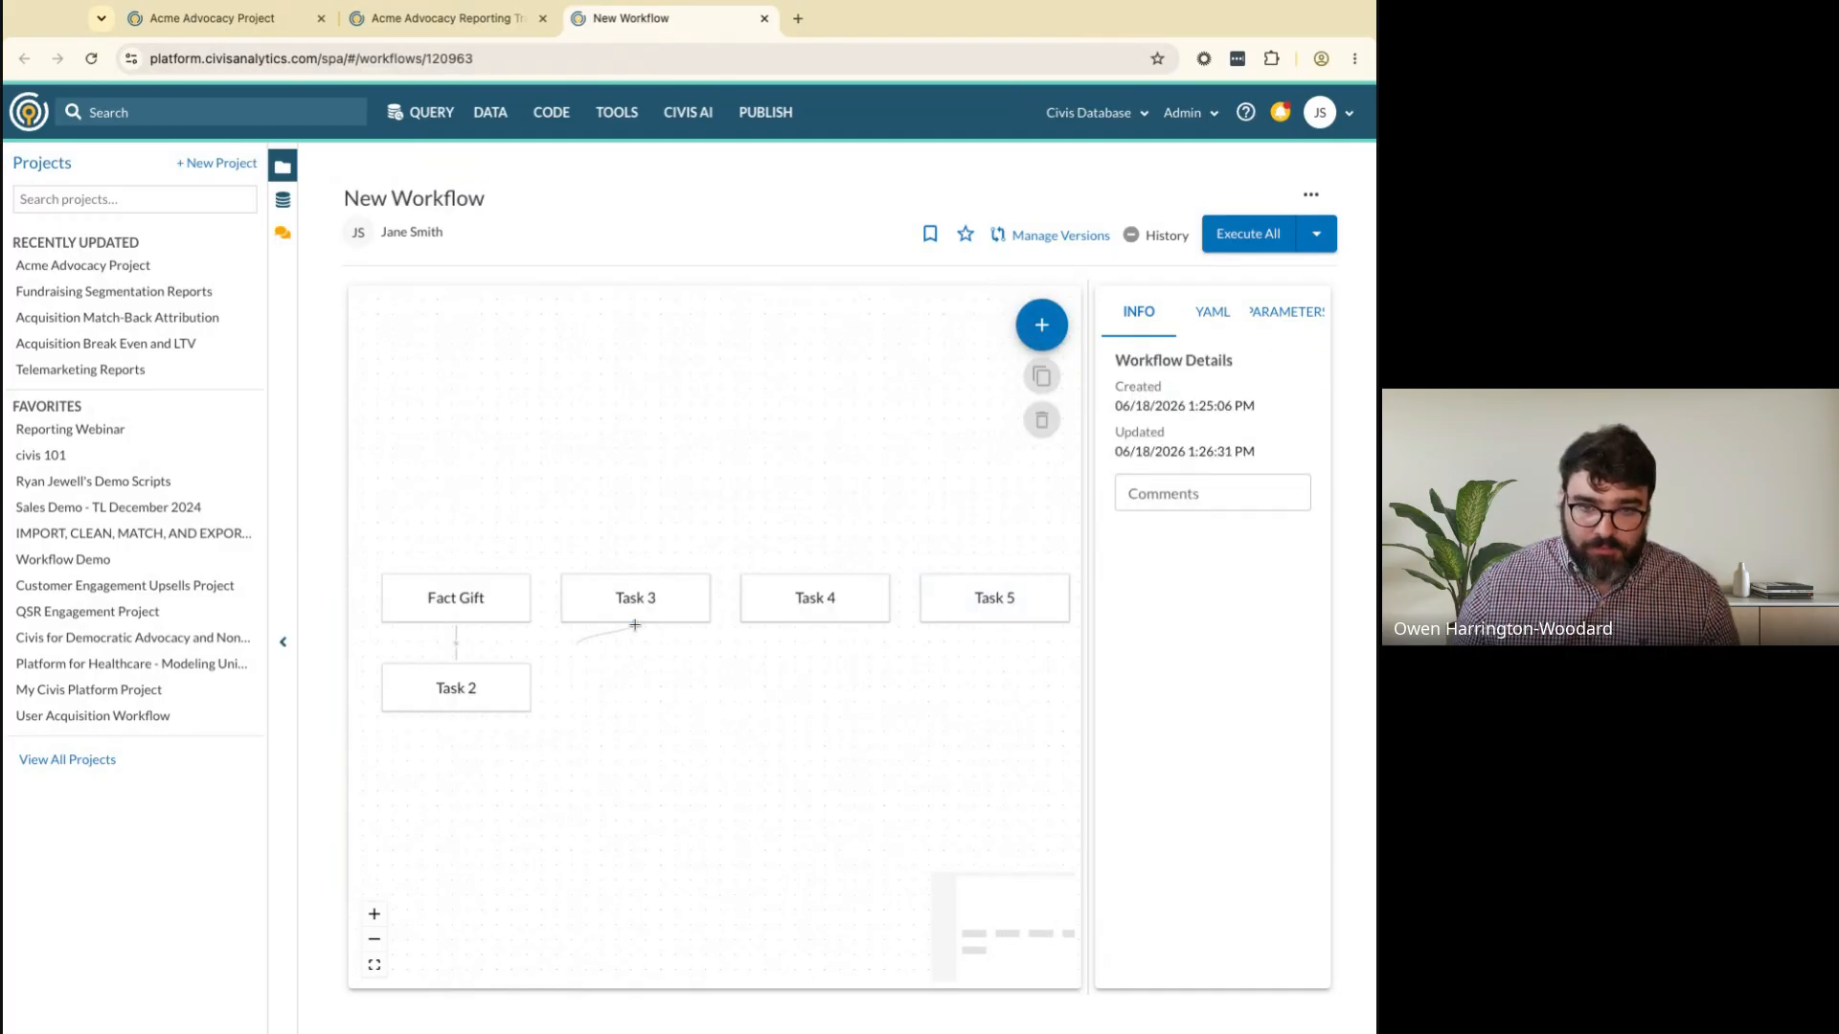
Connect Task 3, Task 4 and Task 5 each to Task 2 as its on-success parent tasks
left_click_drag(634, 626, 456, 661)
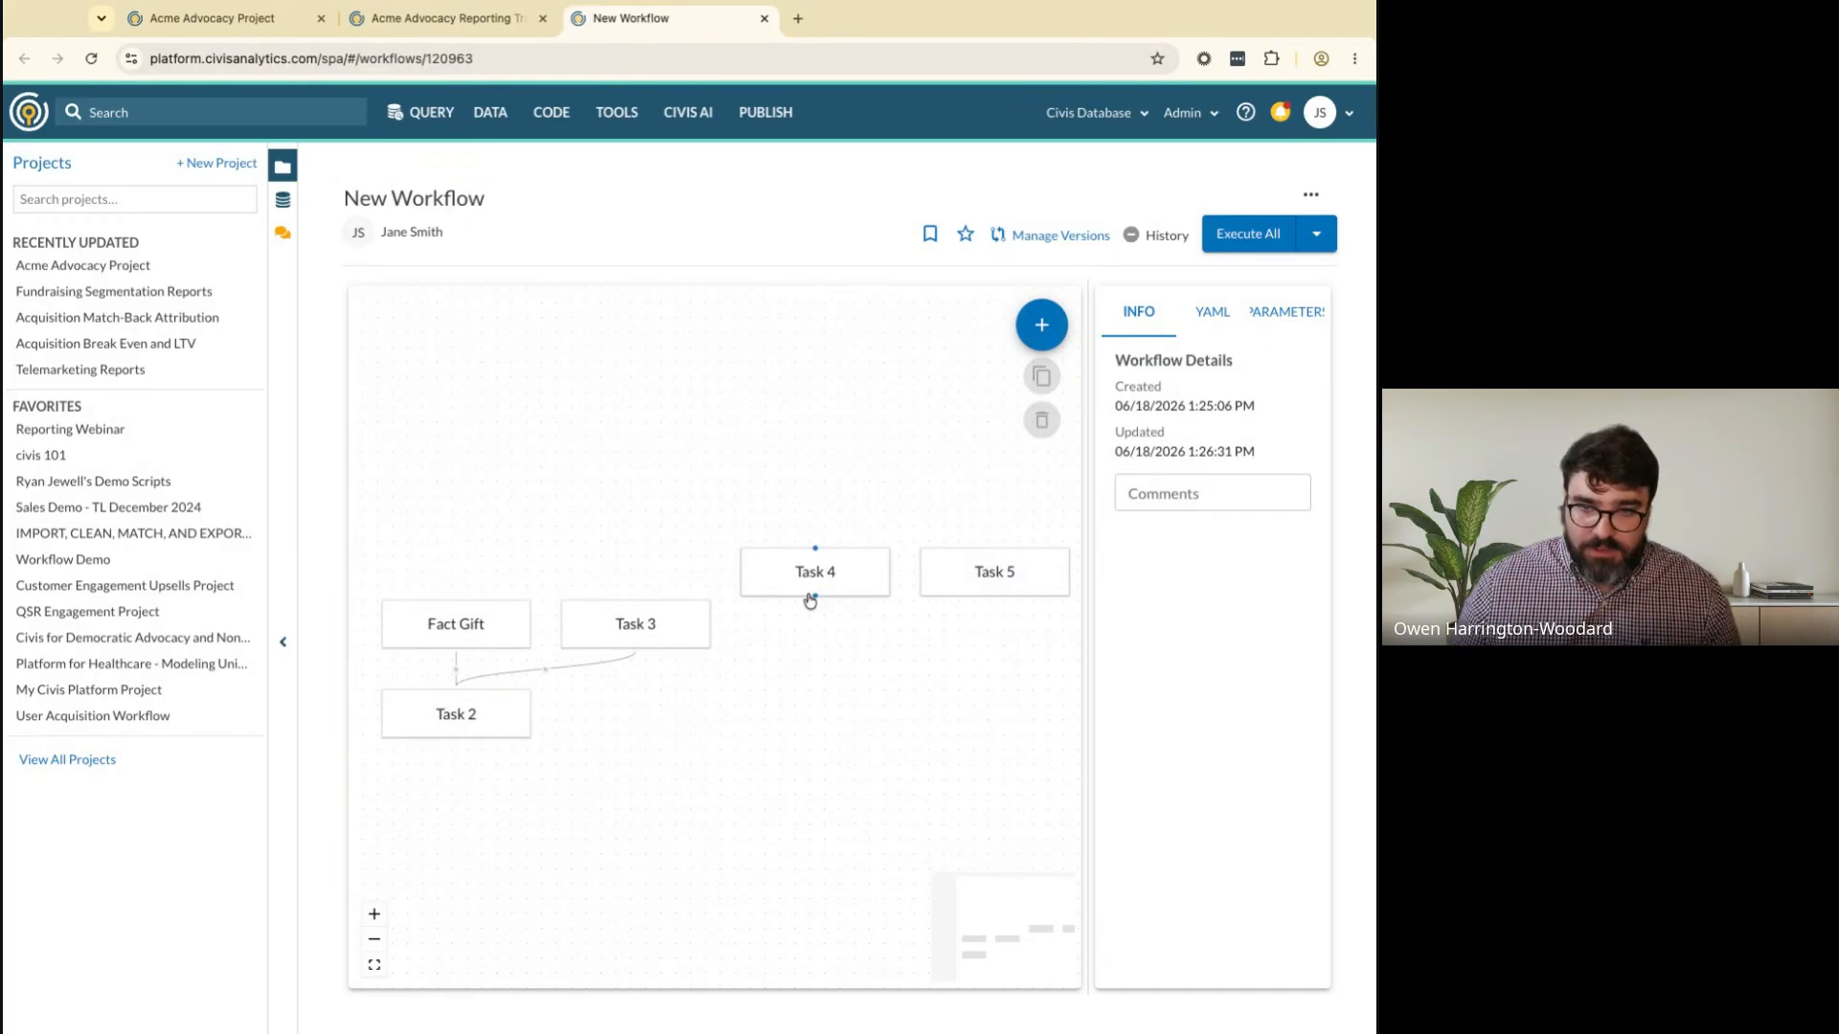
left_click_drag(817, 596, 456, 663)
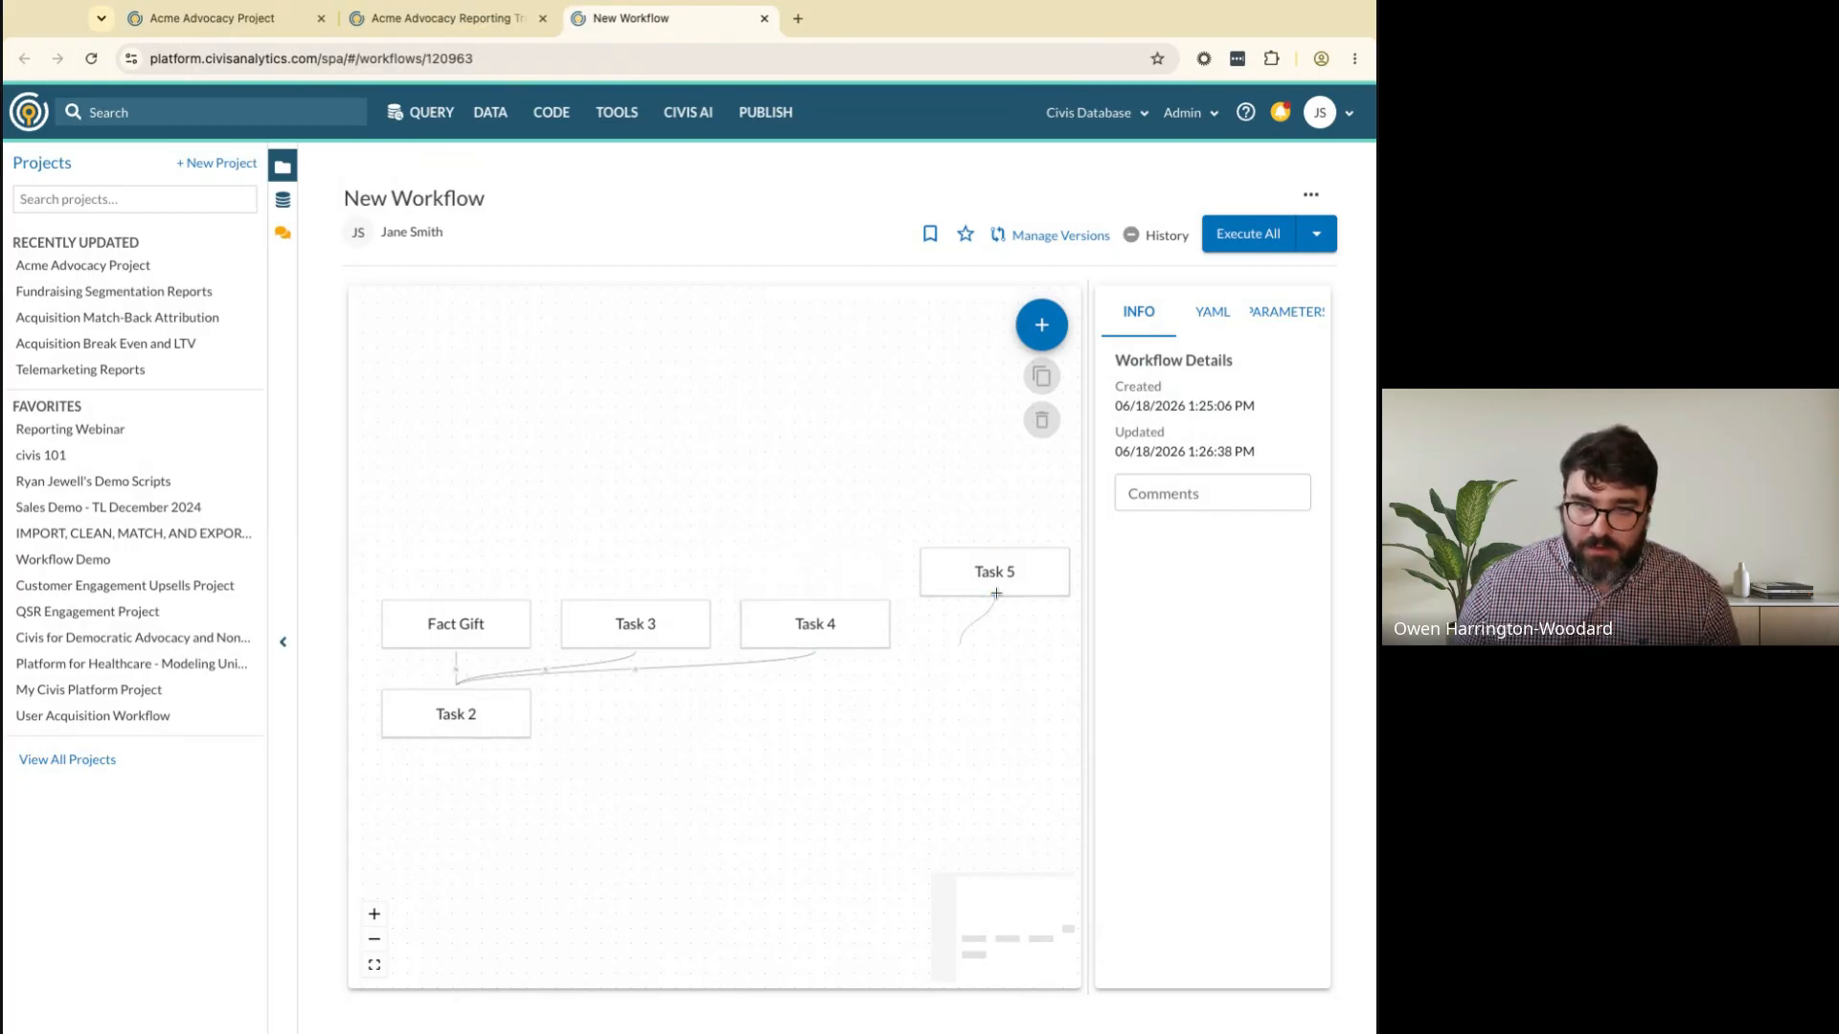
left_click_drag(996, 594, 456, 692)
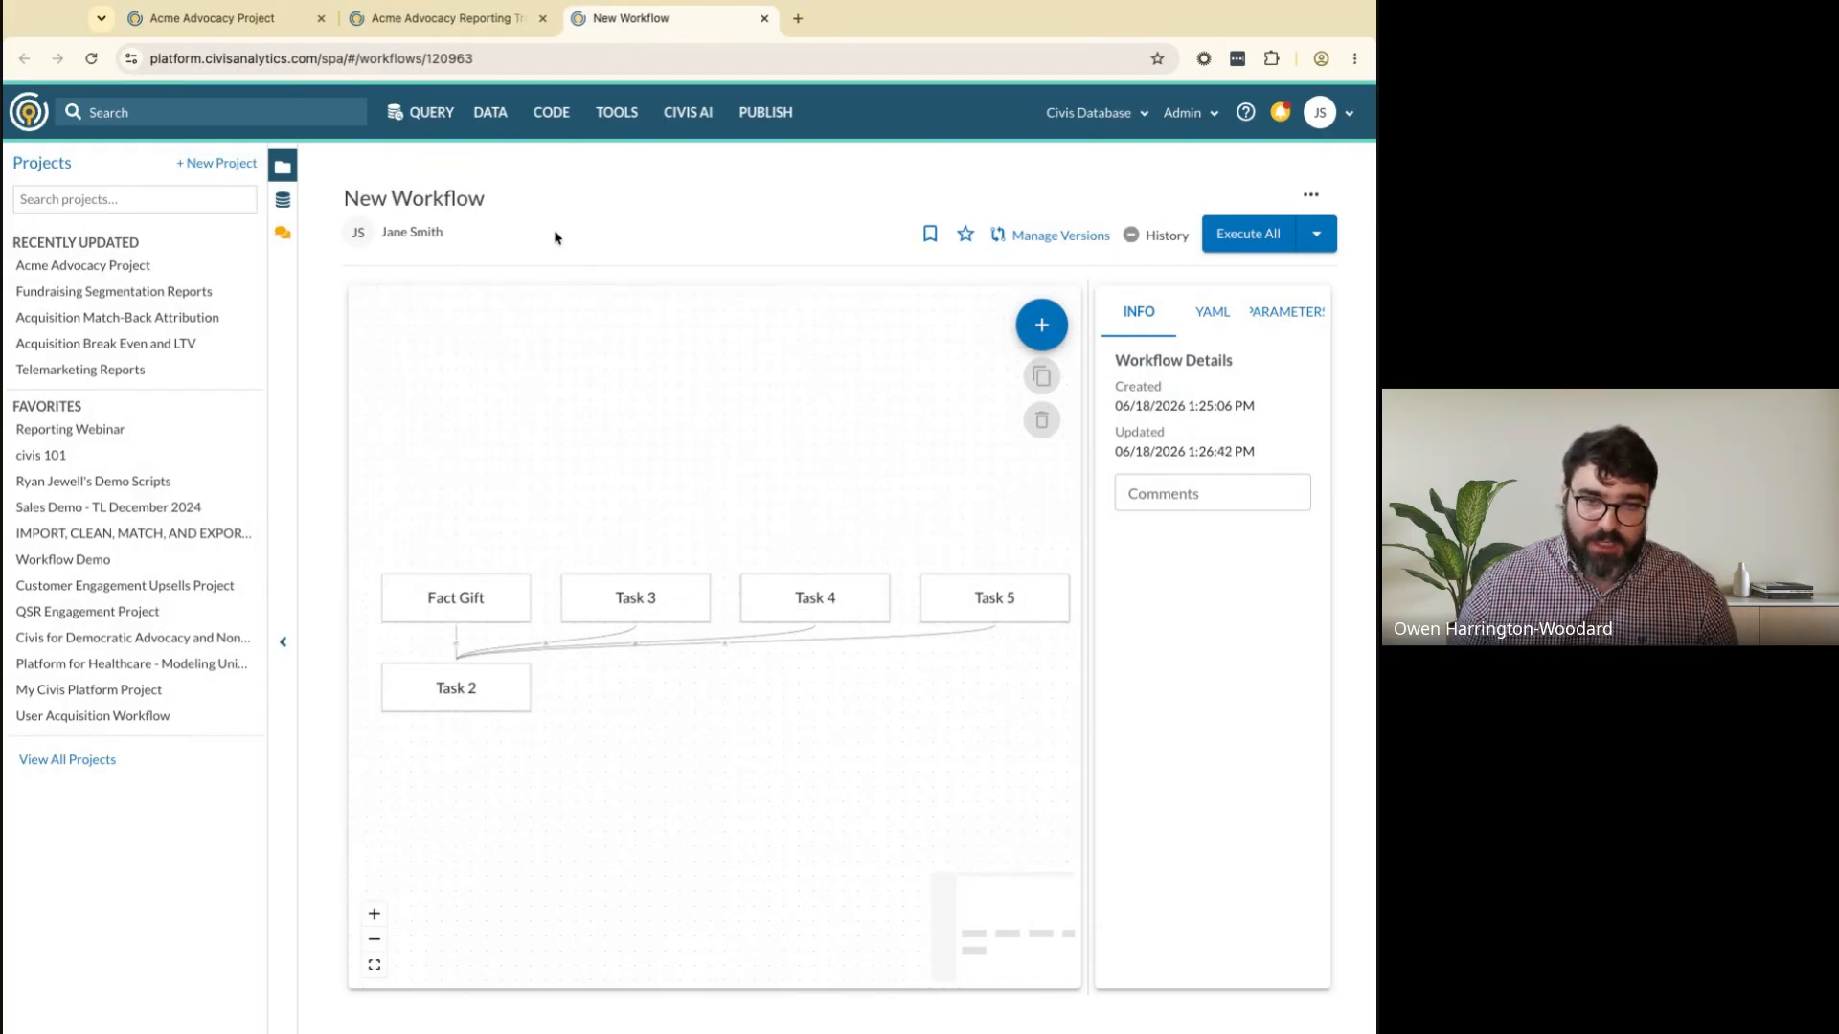
Close the template script's page and assign the sftp_import_dim_donor job to Task 3, using the job link copied from the Acme Advocacy Project
left_click(260, 19)
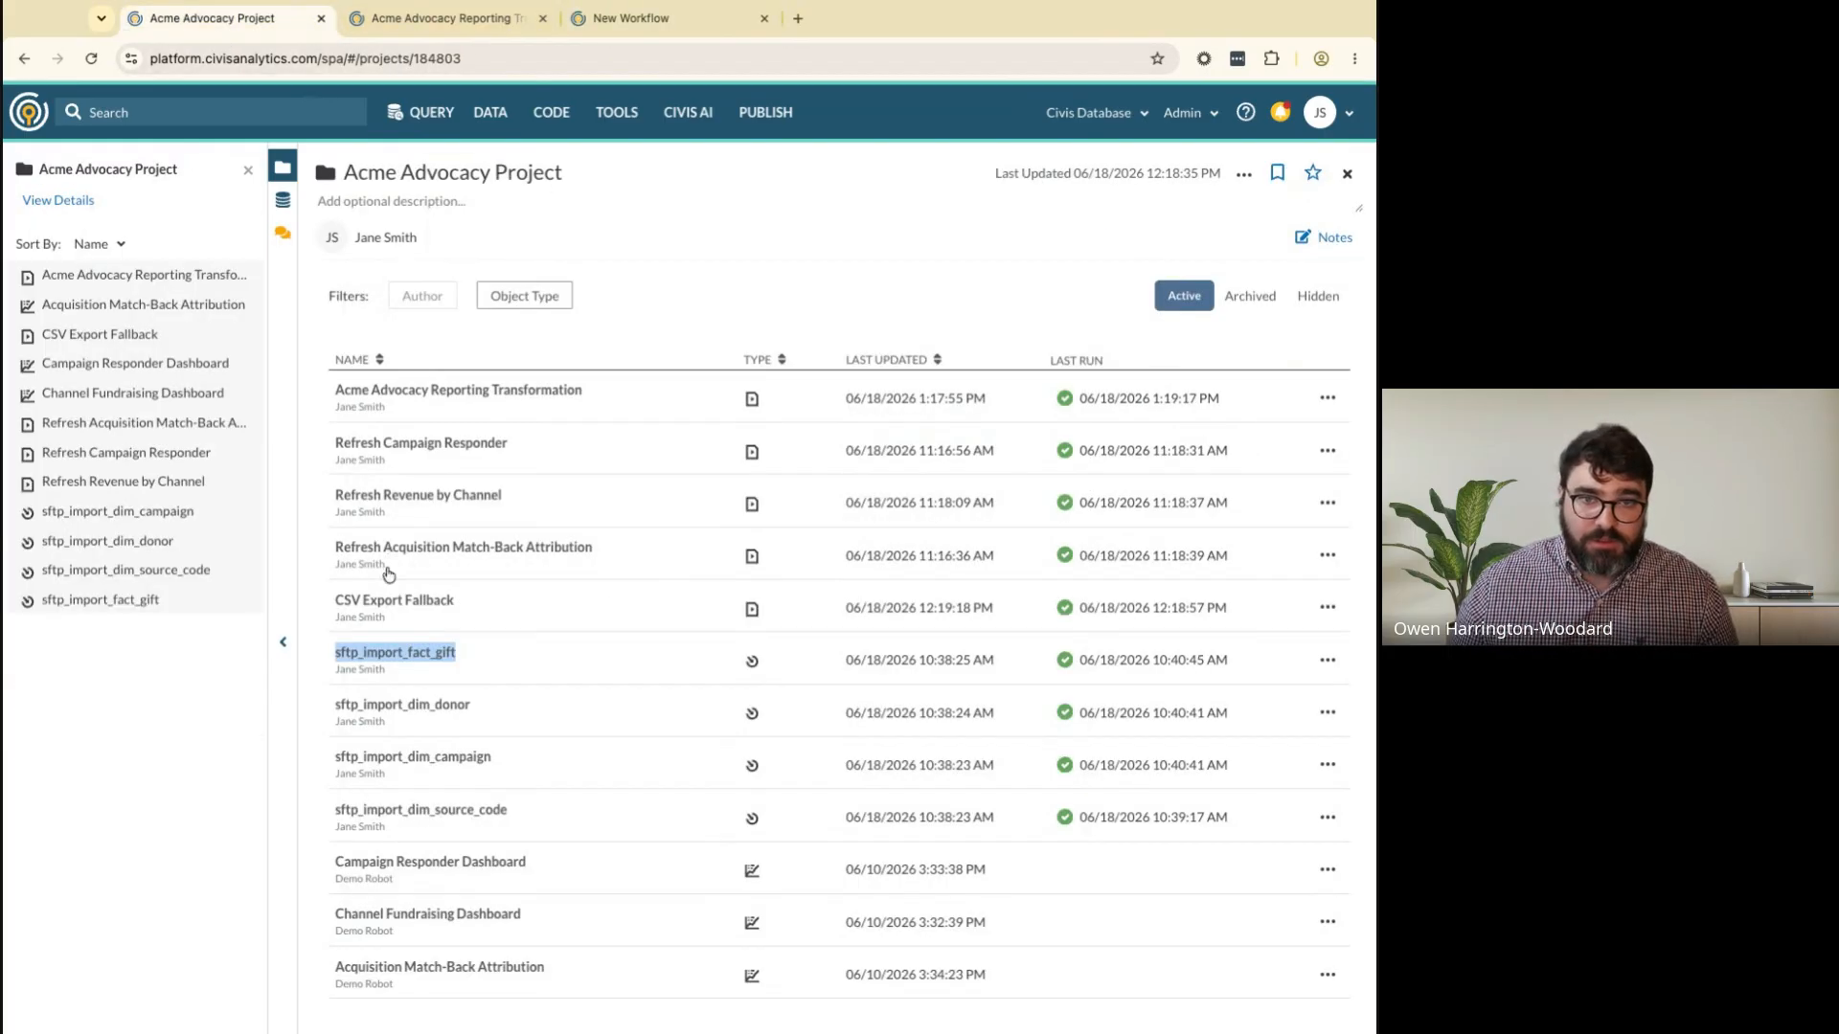
double_click(397, 707)
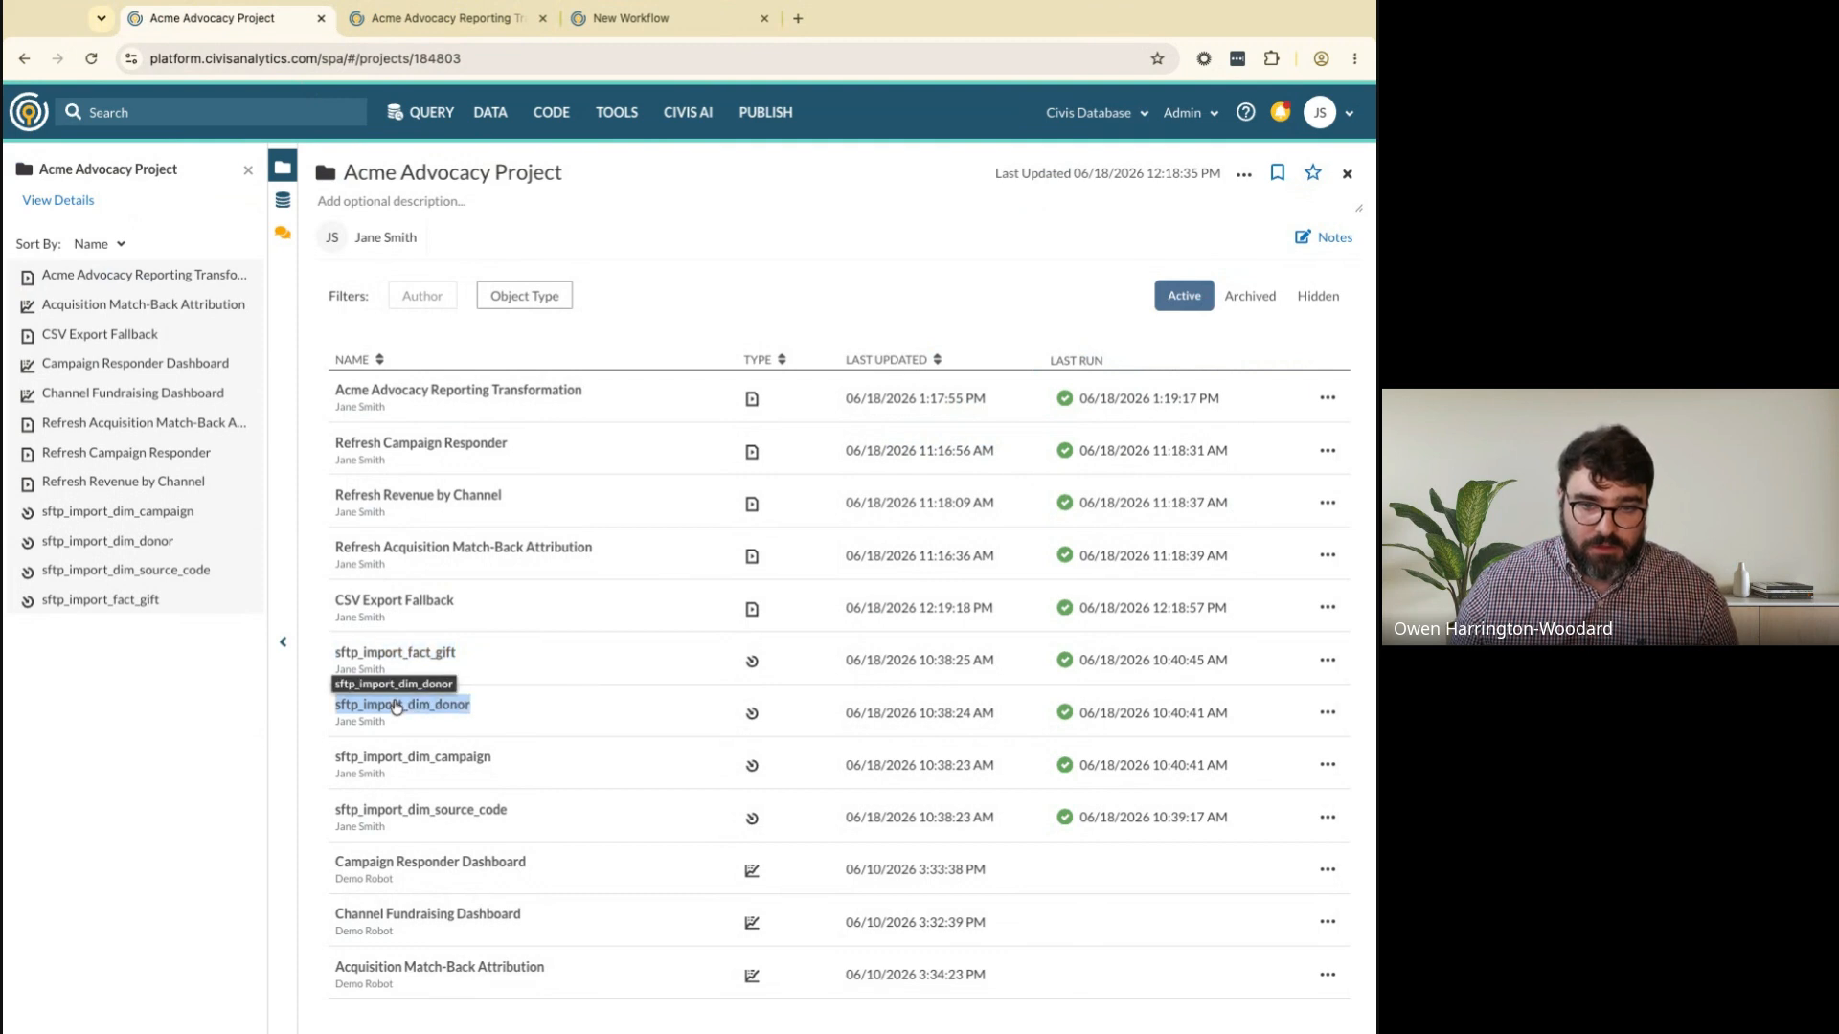
left_click(448, 19)
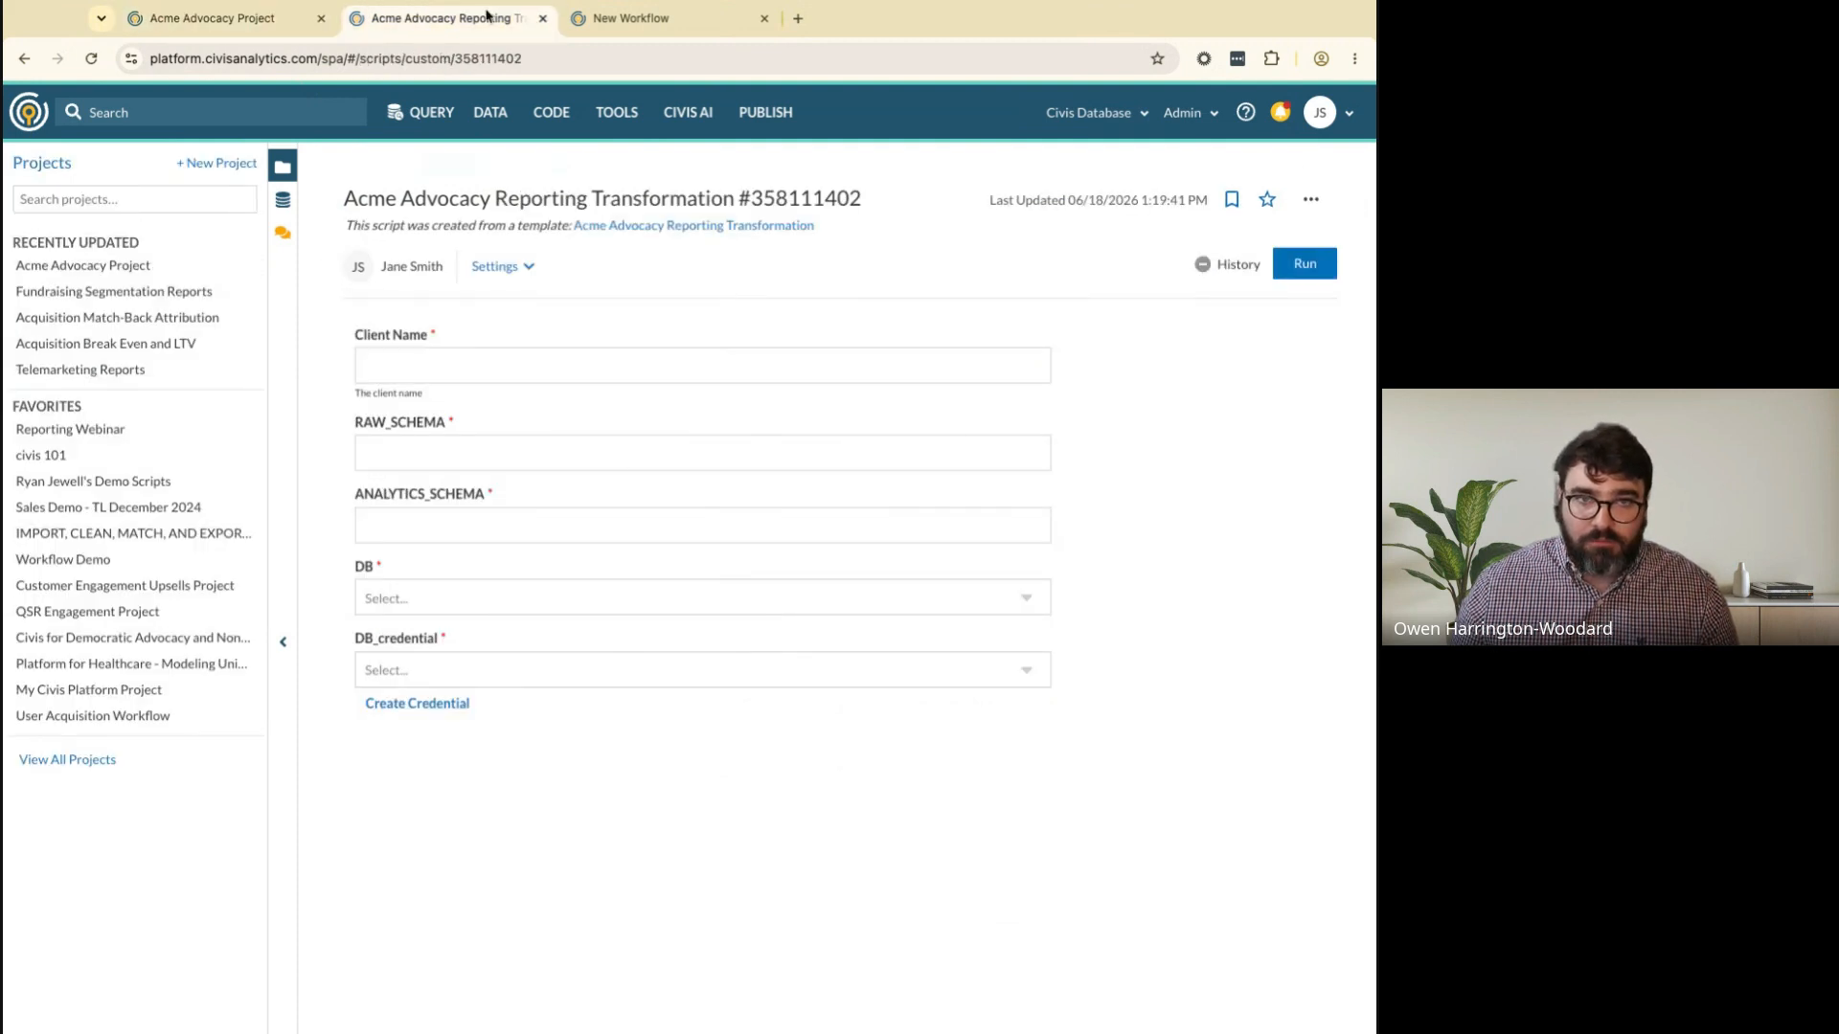
left_click(542, 18)
left_click(670, 613)
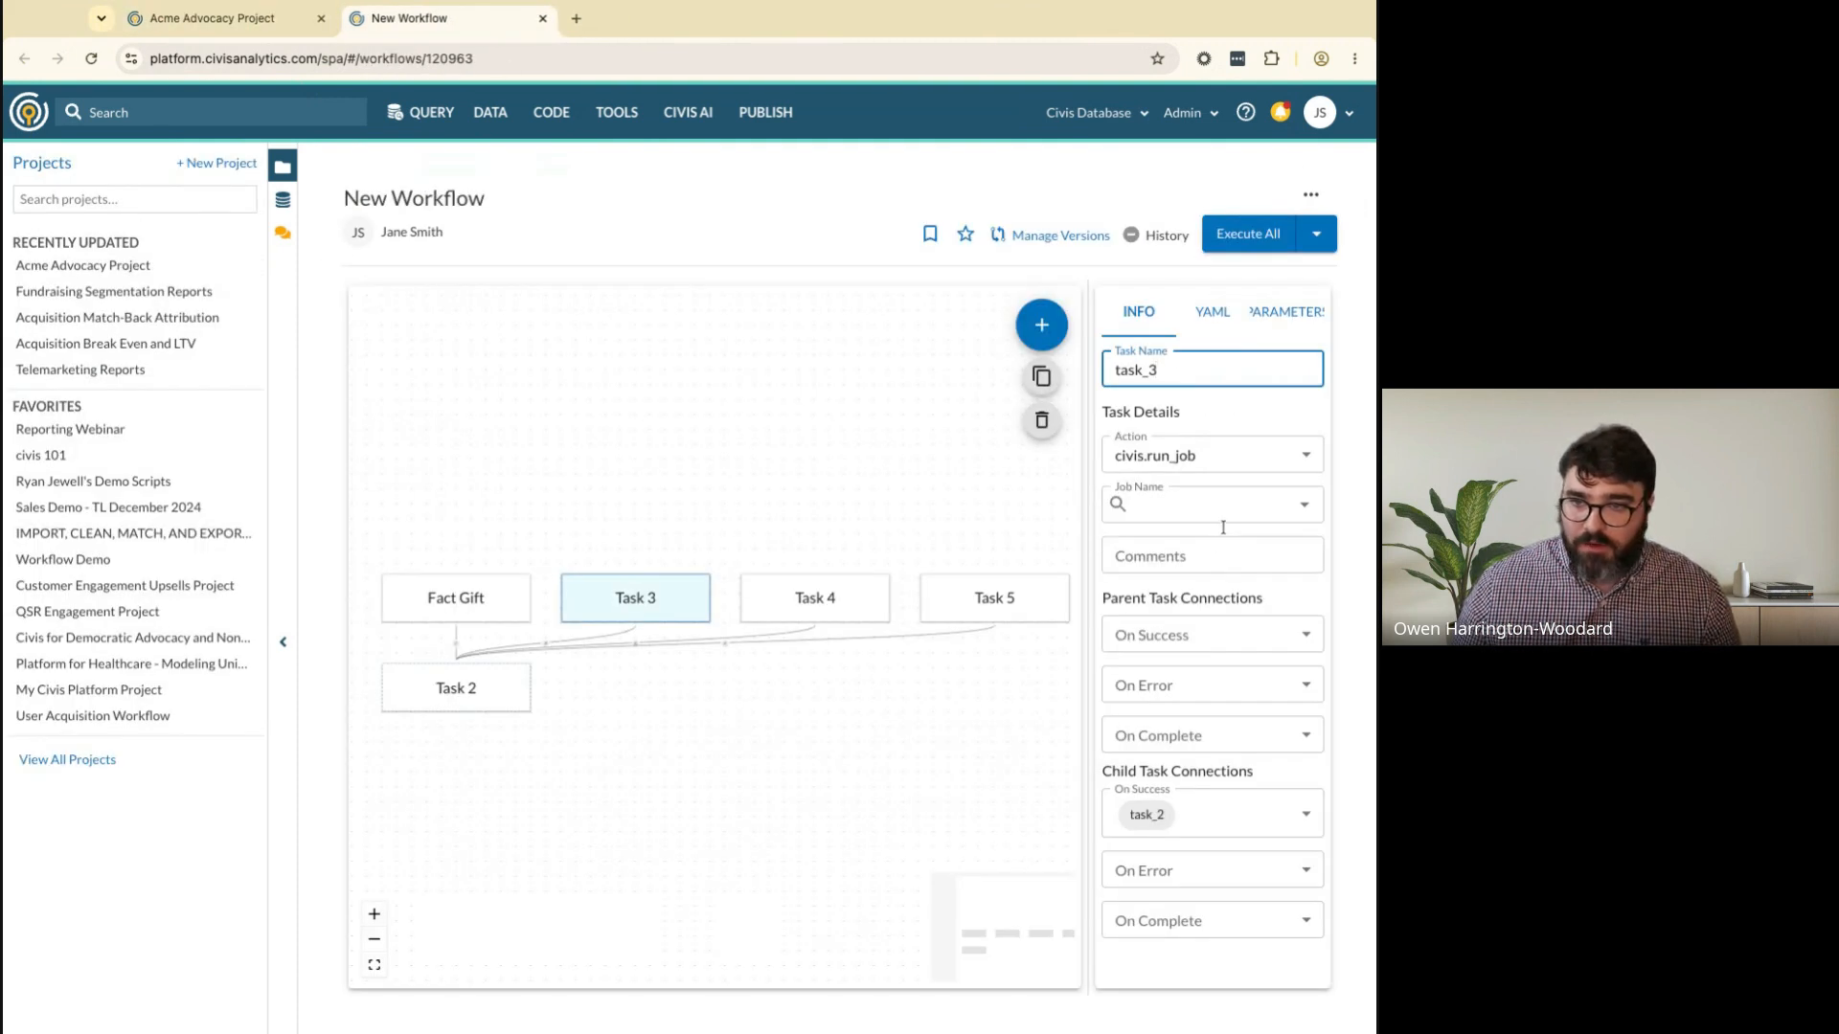
left_click(1184, 505)
key("super+v")
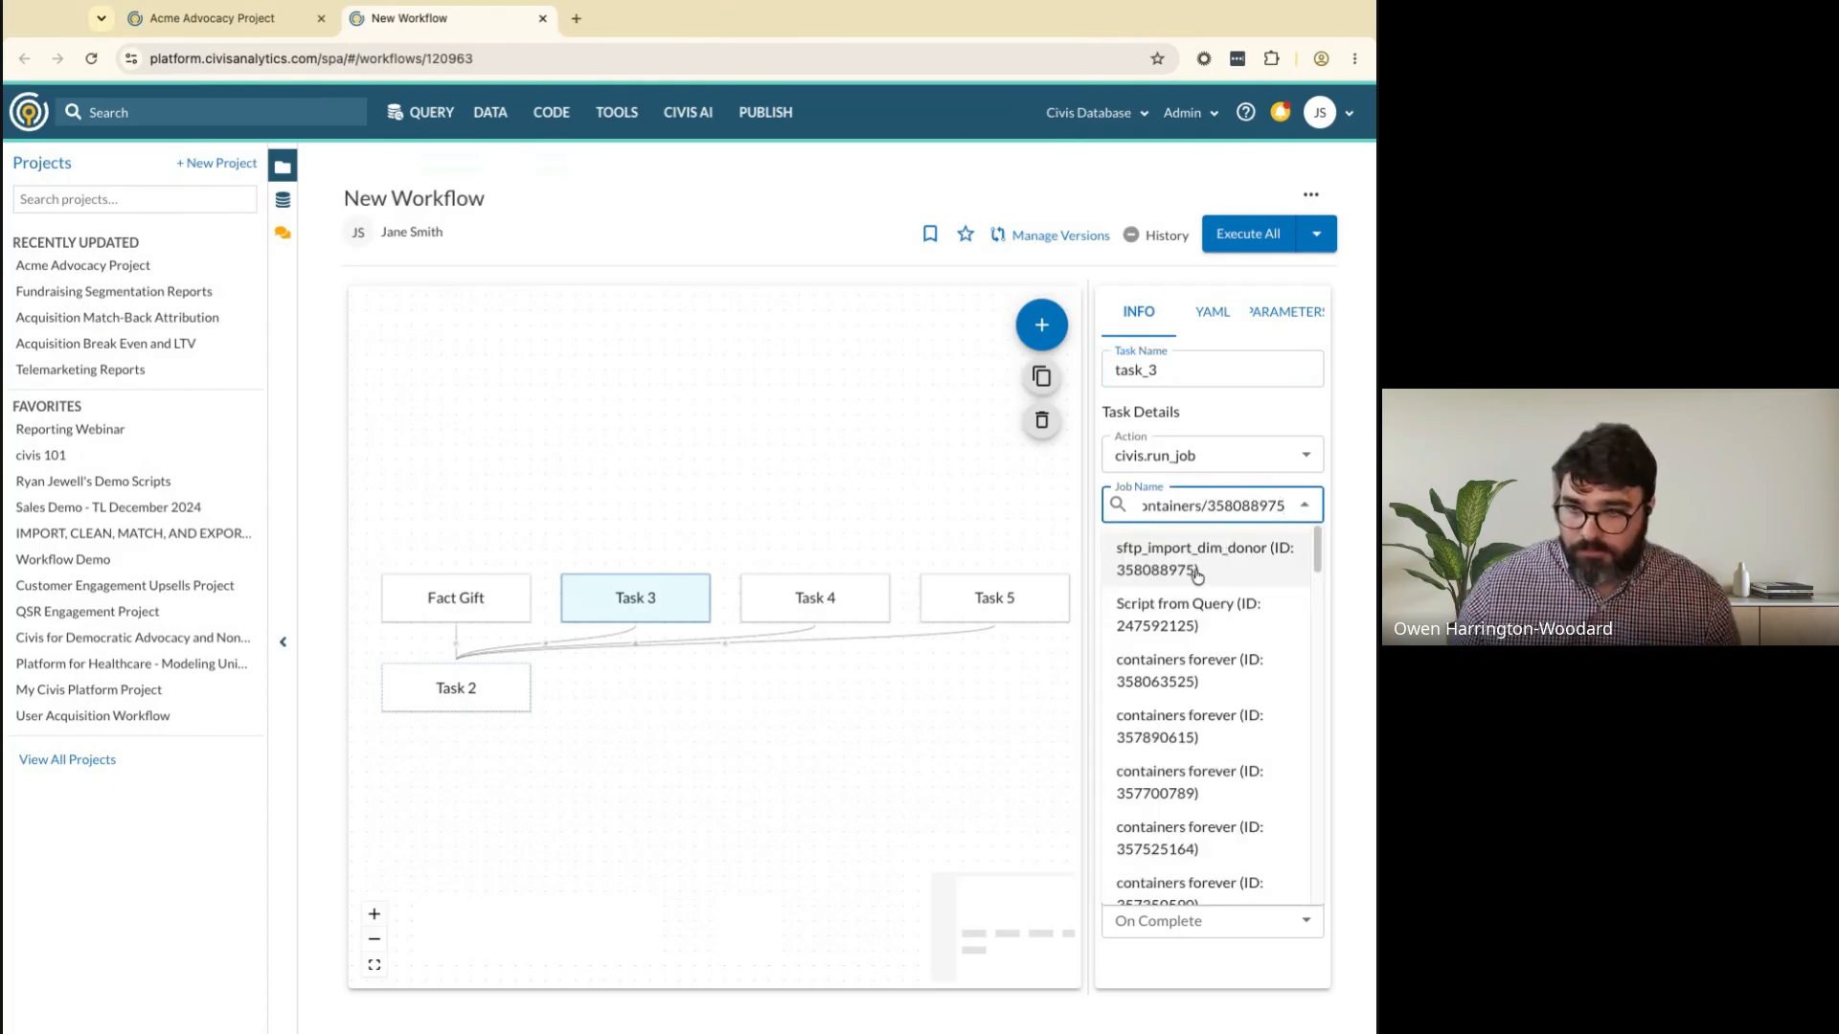
left_click(1235, 563)
Rename the task that runs the sftp_import_dim_donor job as Donor
double_click(1216, 376)
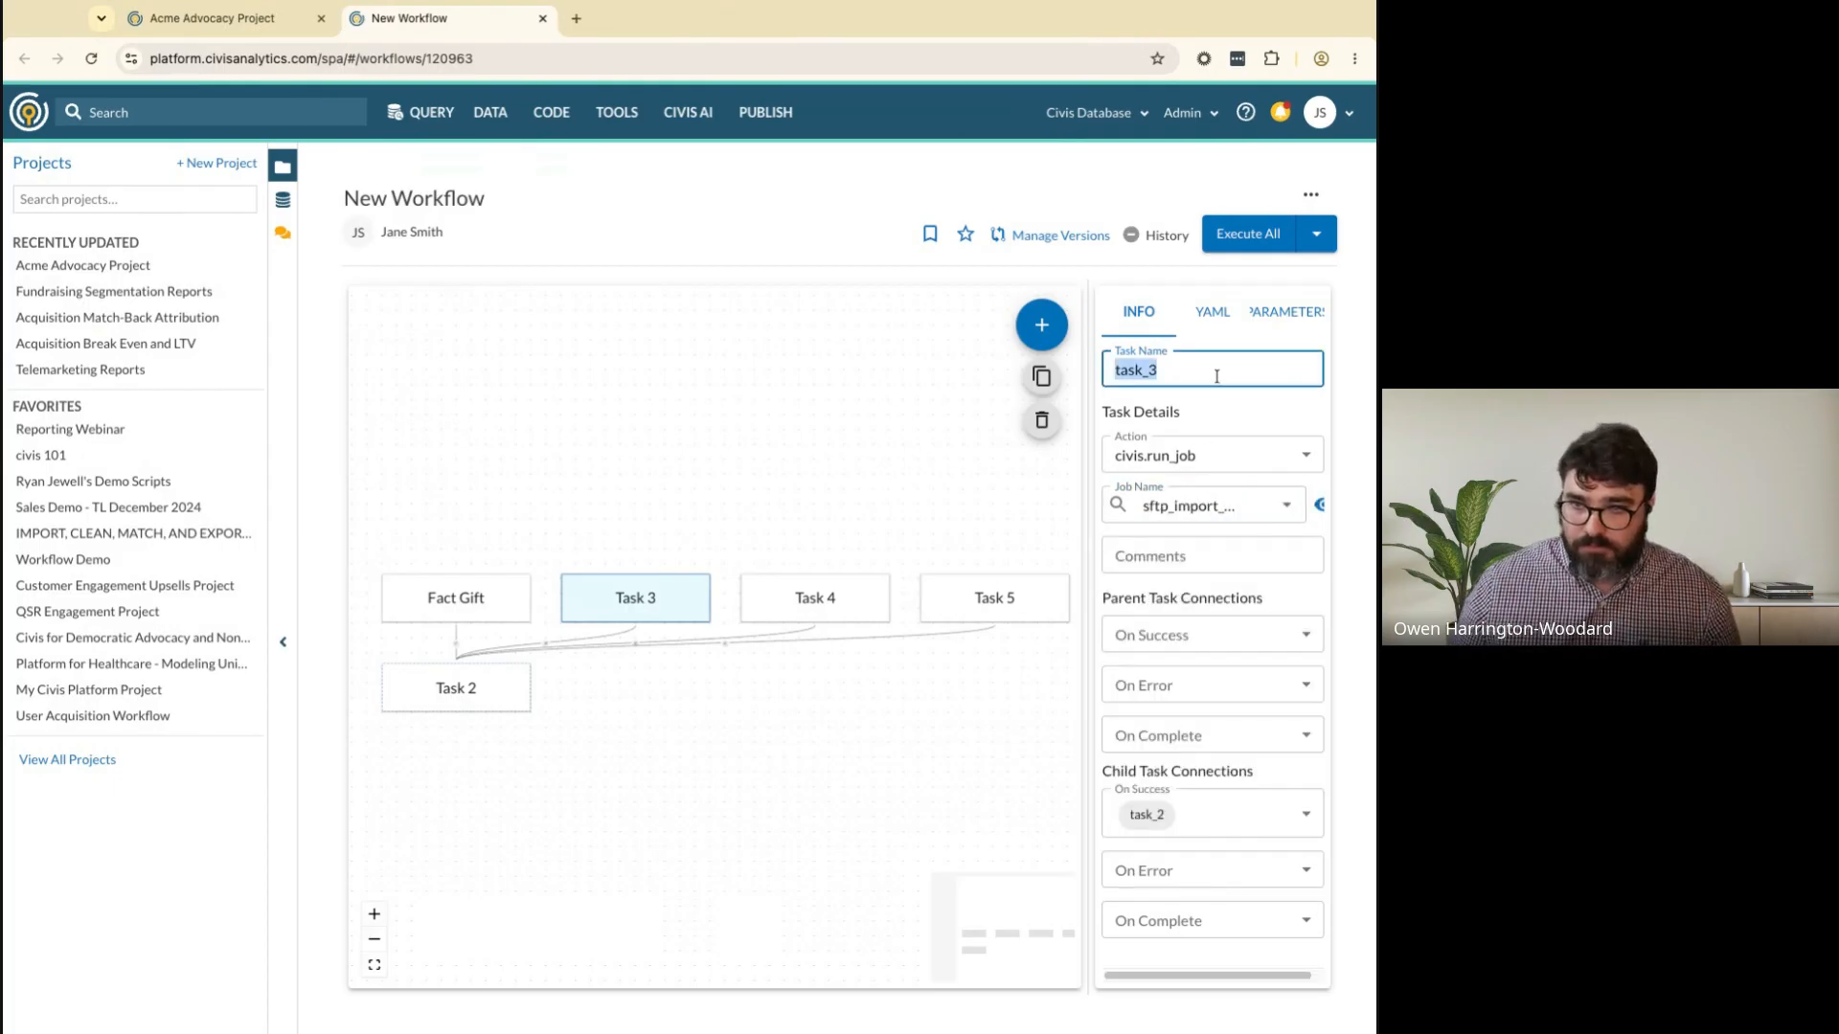
type("DONO")
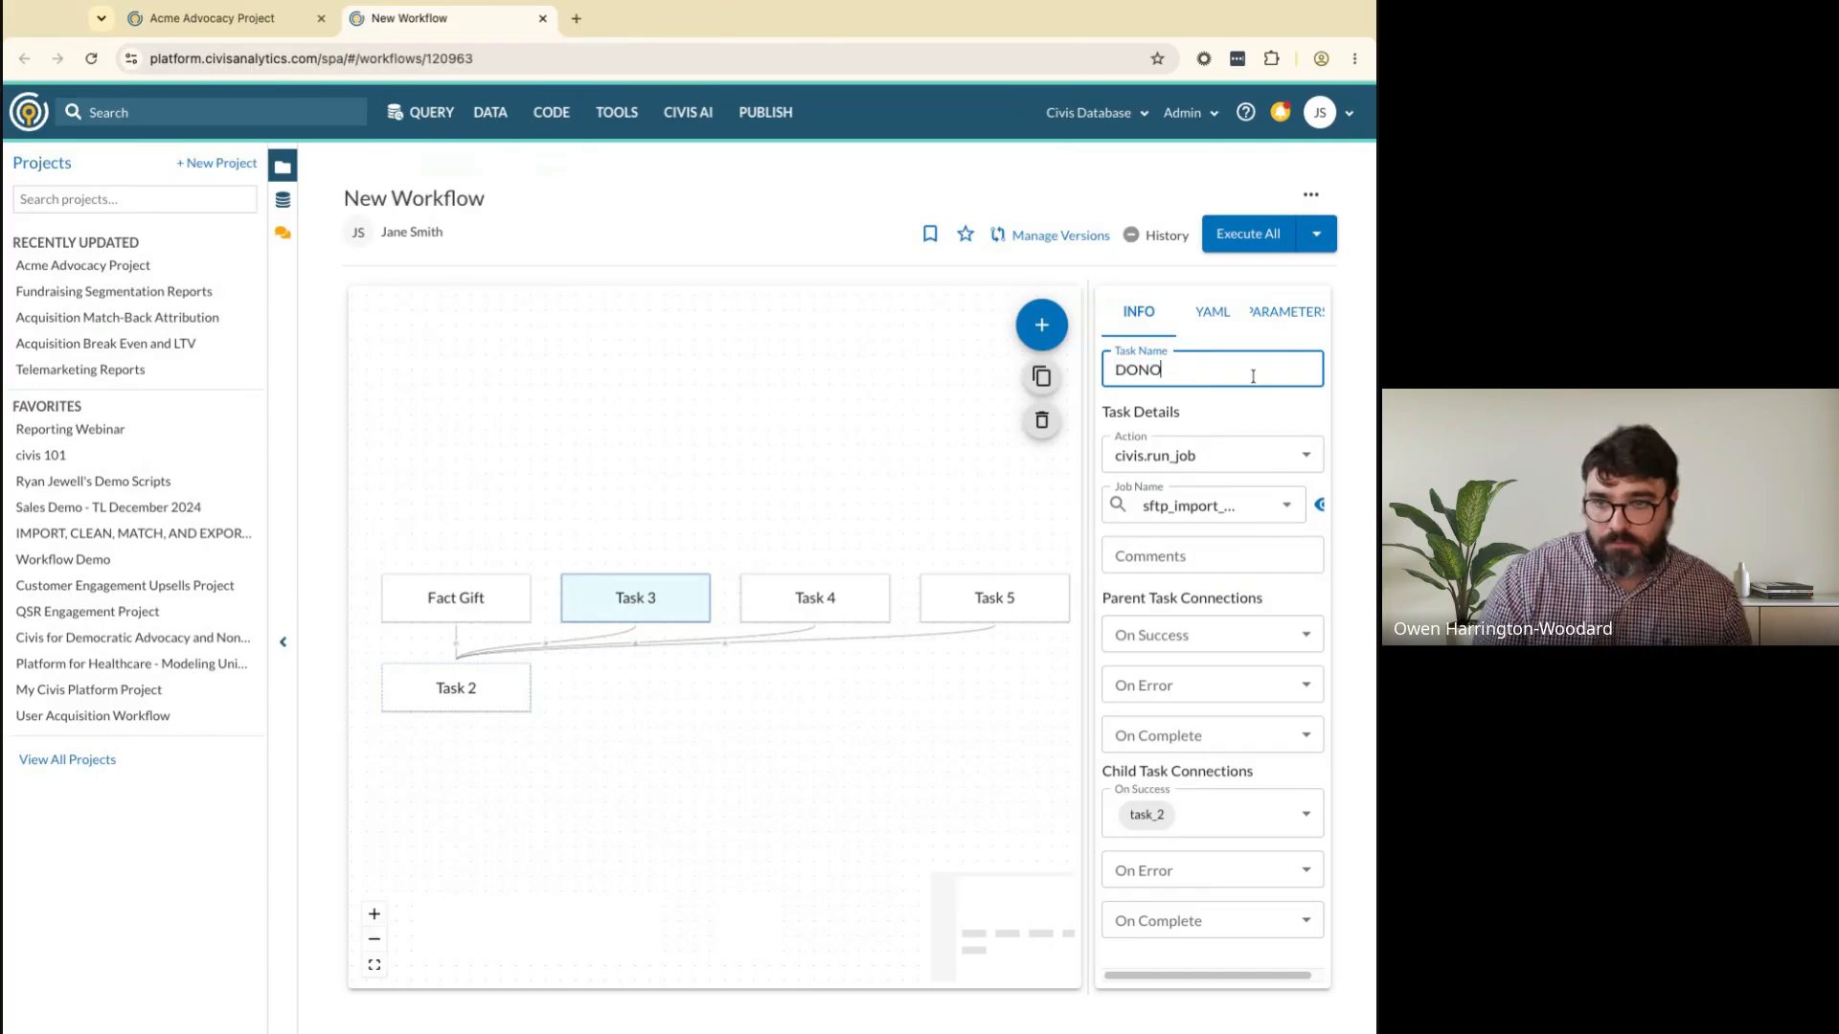
key("BackSpace")
key("BackSpace")
key("BackSpace")
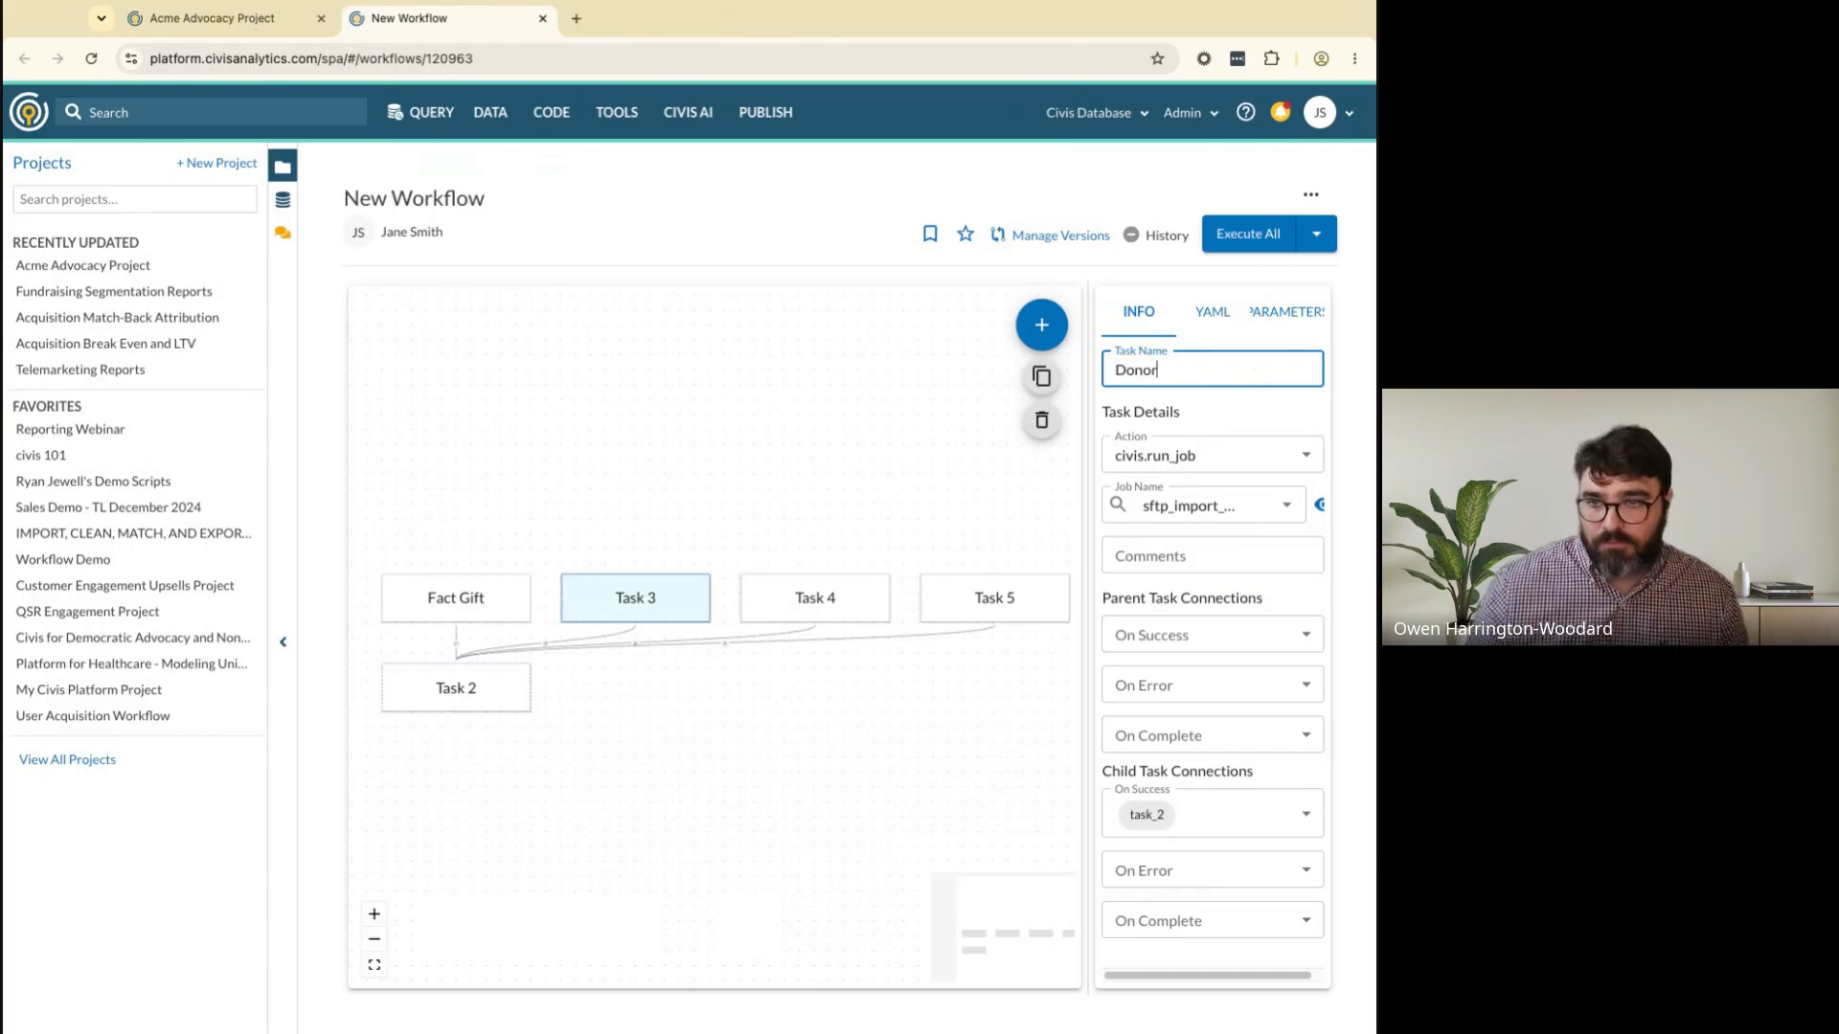
Rename Task 5 as campaign and assign it the sftp_import_dim_campaign job, using the job link copied from the Acme Advocacy Project
left_click(838, 603)
left_click(192, 13)
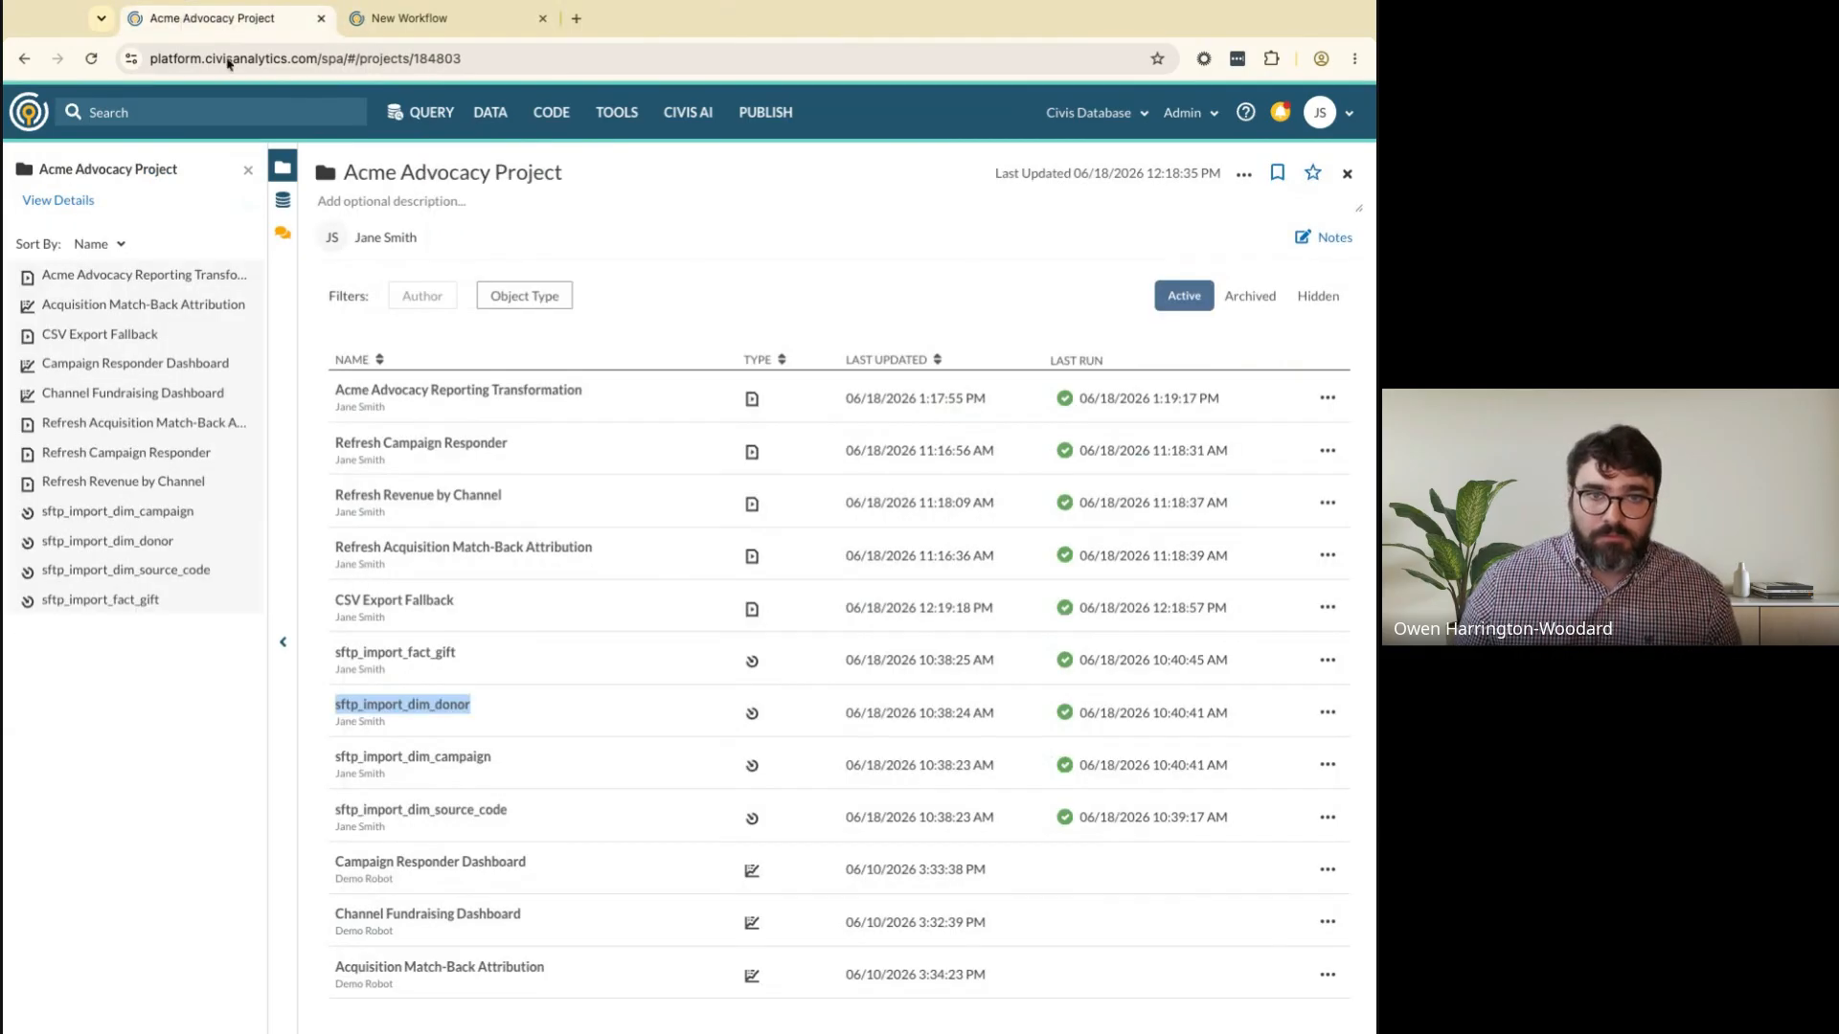
double_click(427, 760)
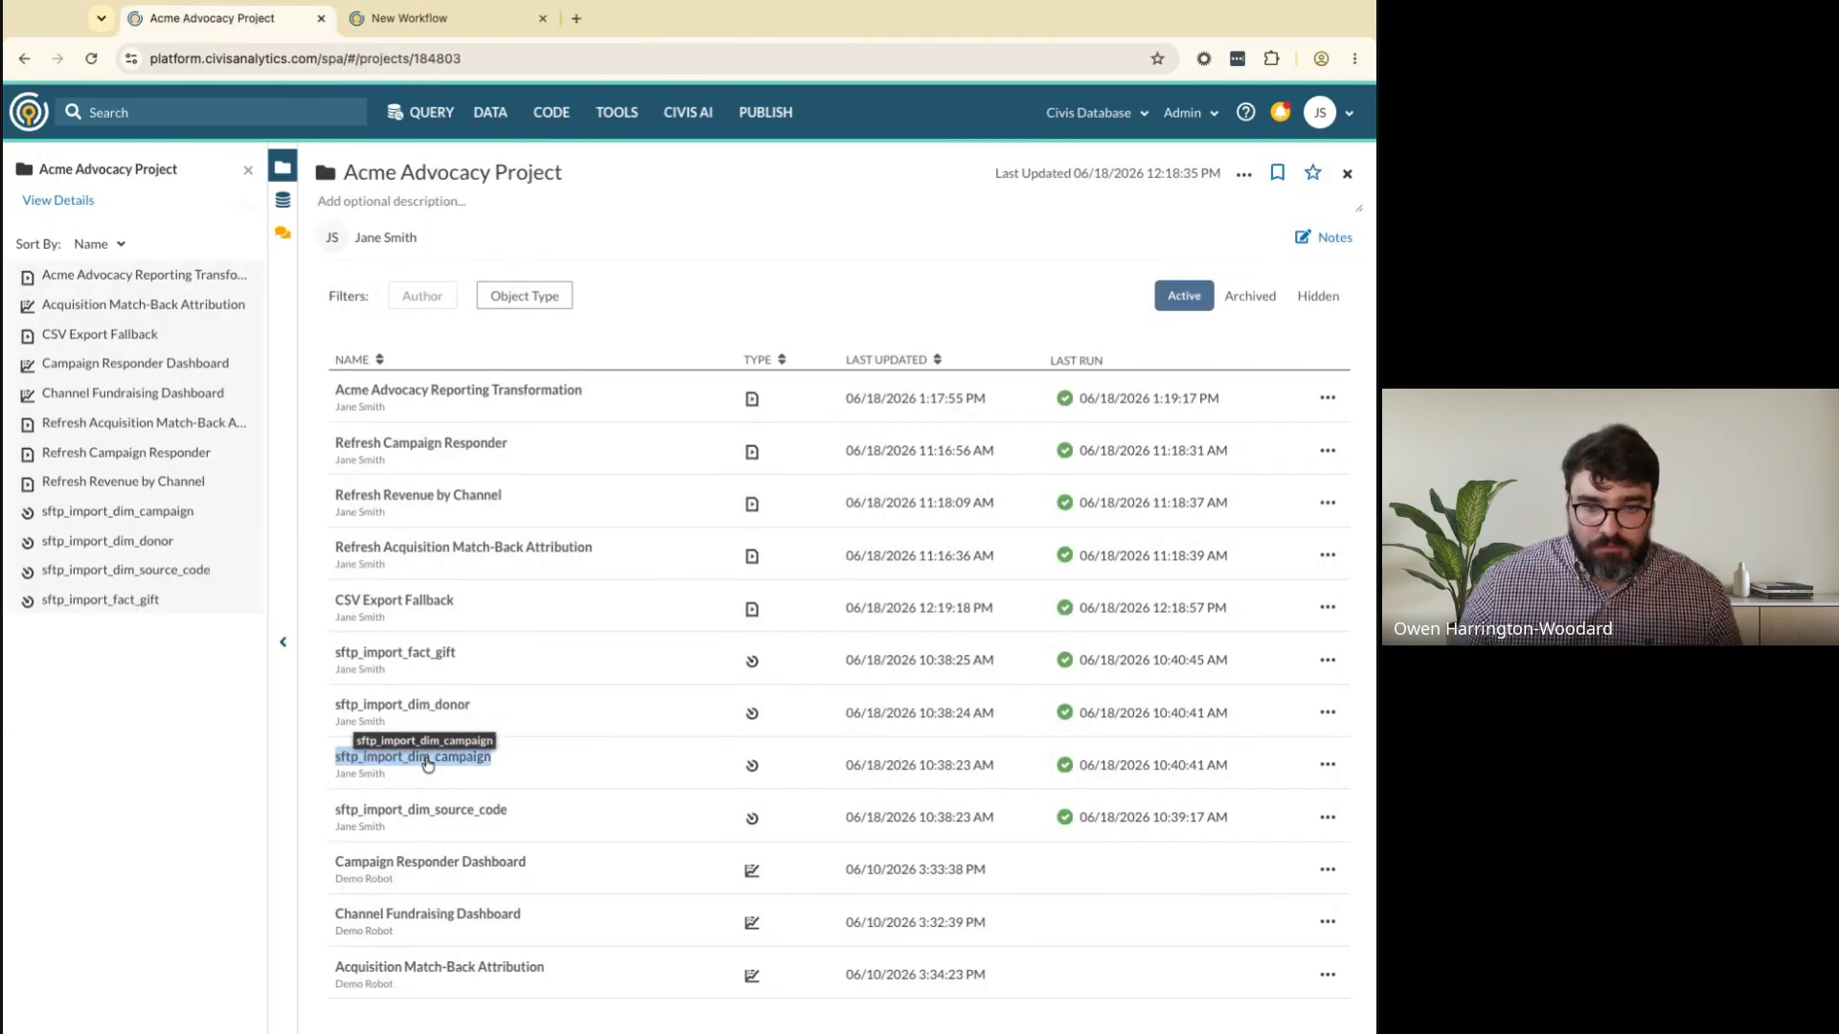
key("ctrl+Tab")
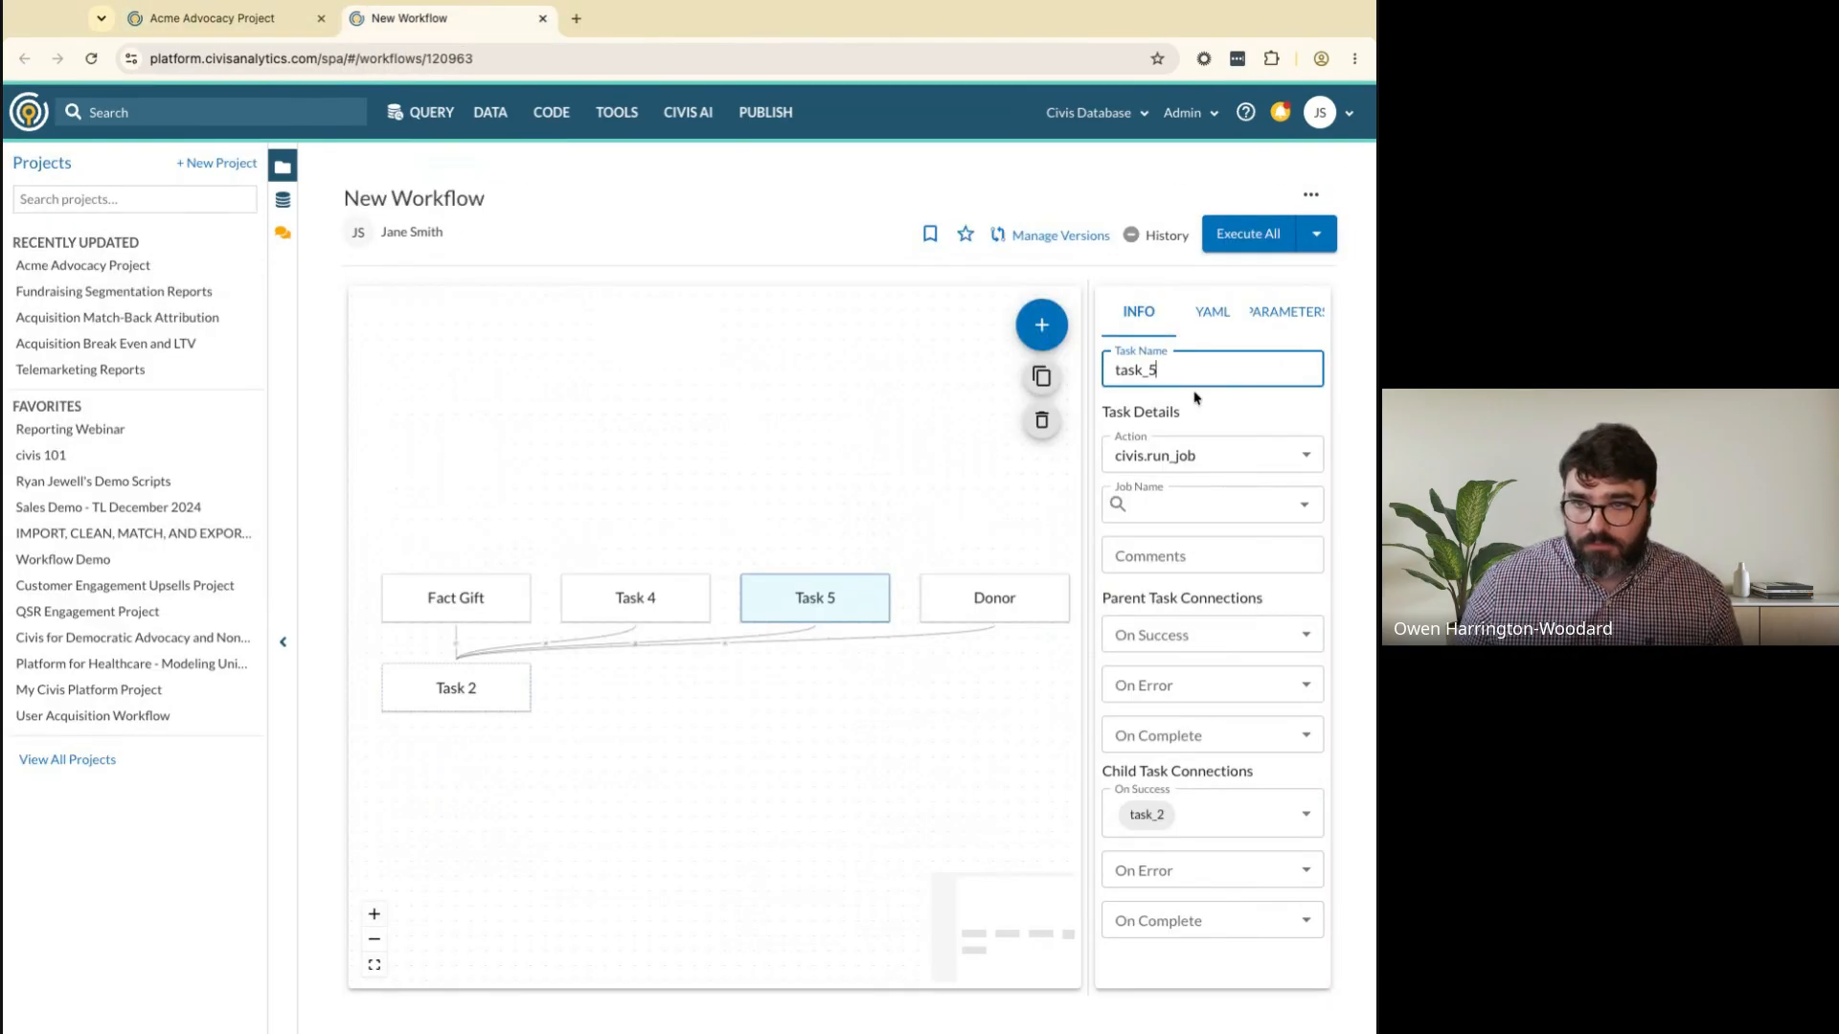
double_click(1200, 378)
type("campaign")
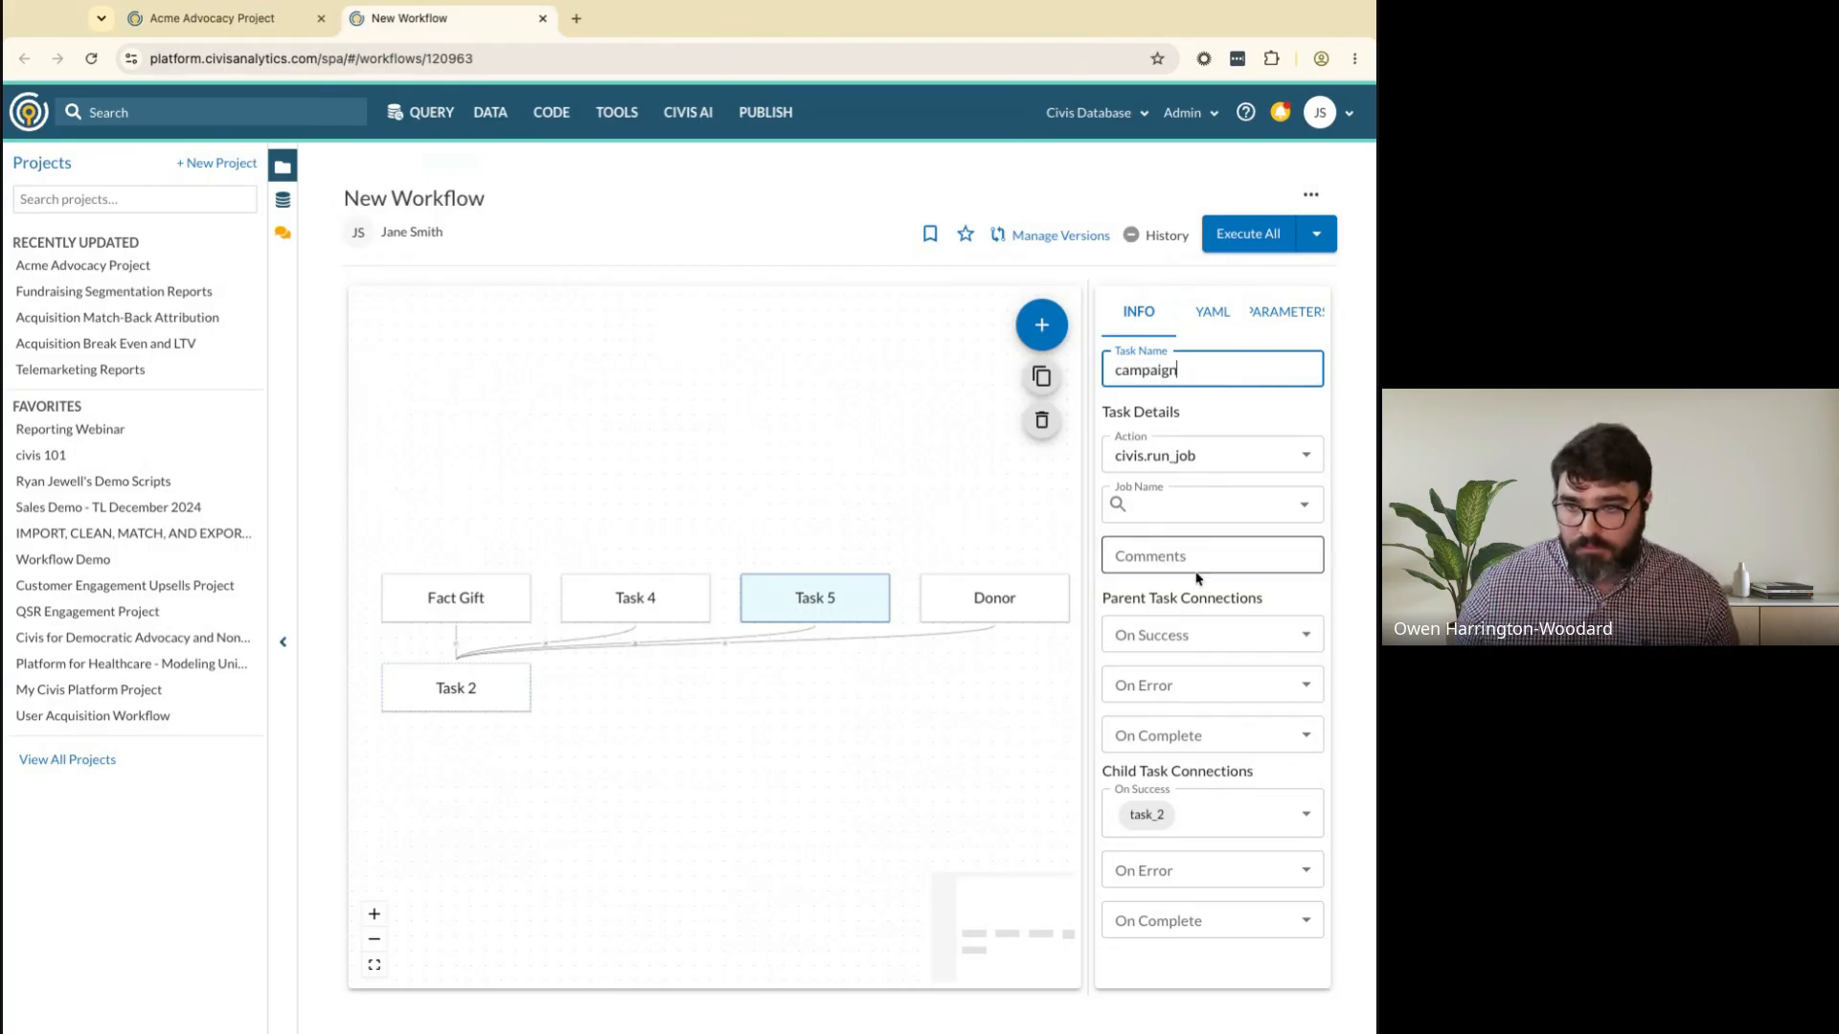
left_click(1186, 507)
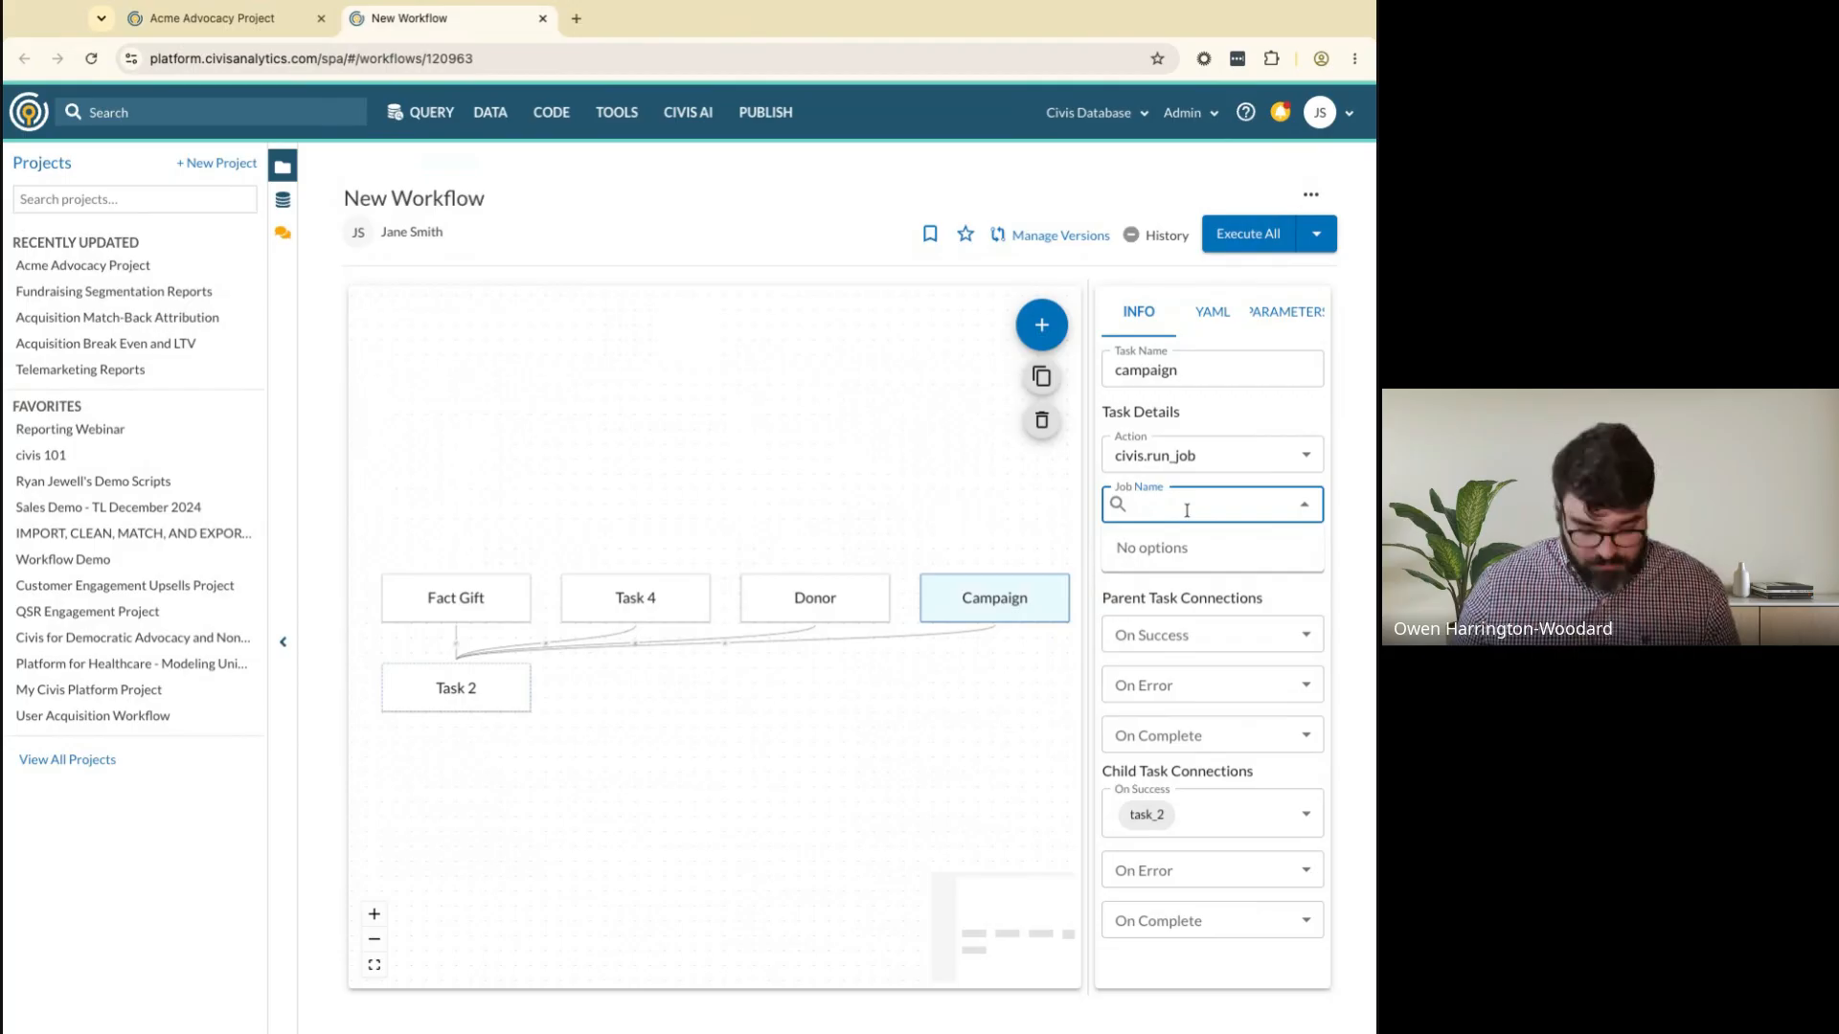
key("super+v")
left_click(1214, 557)
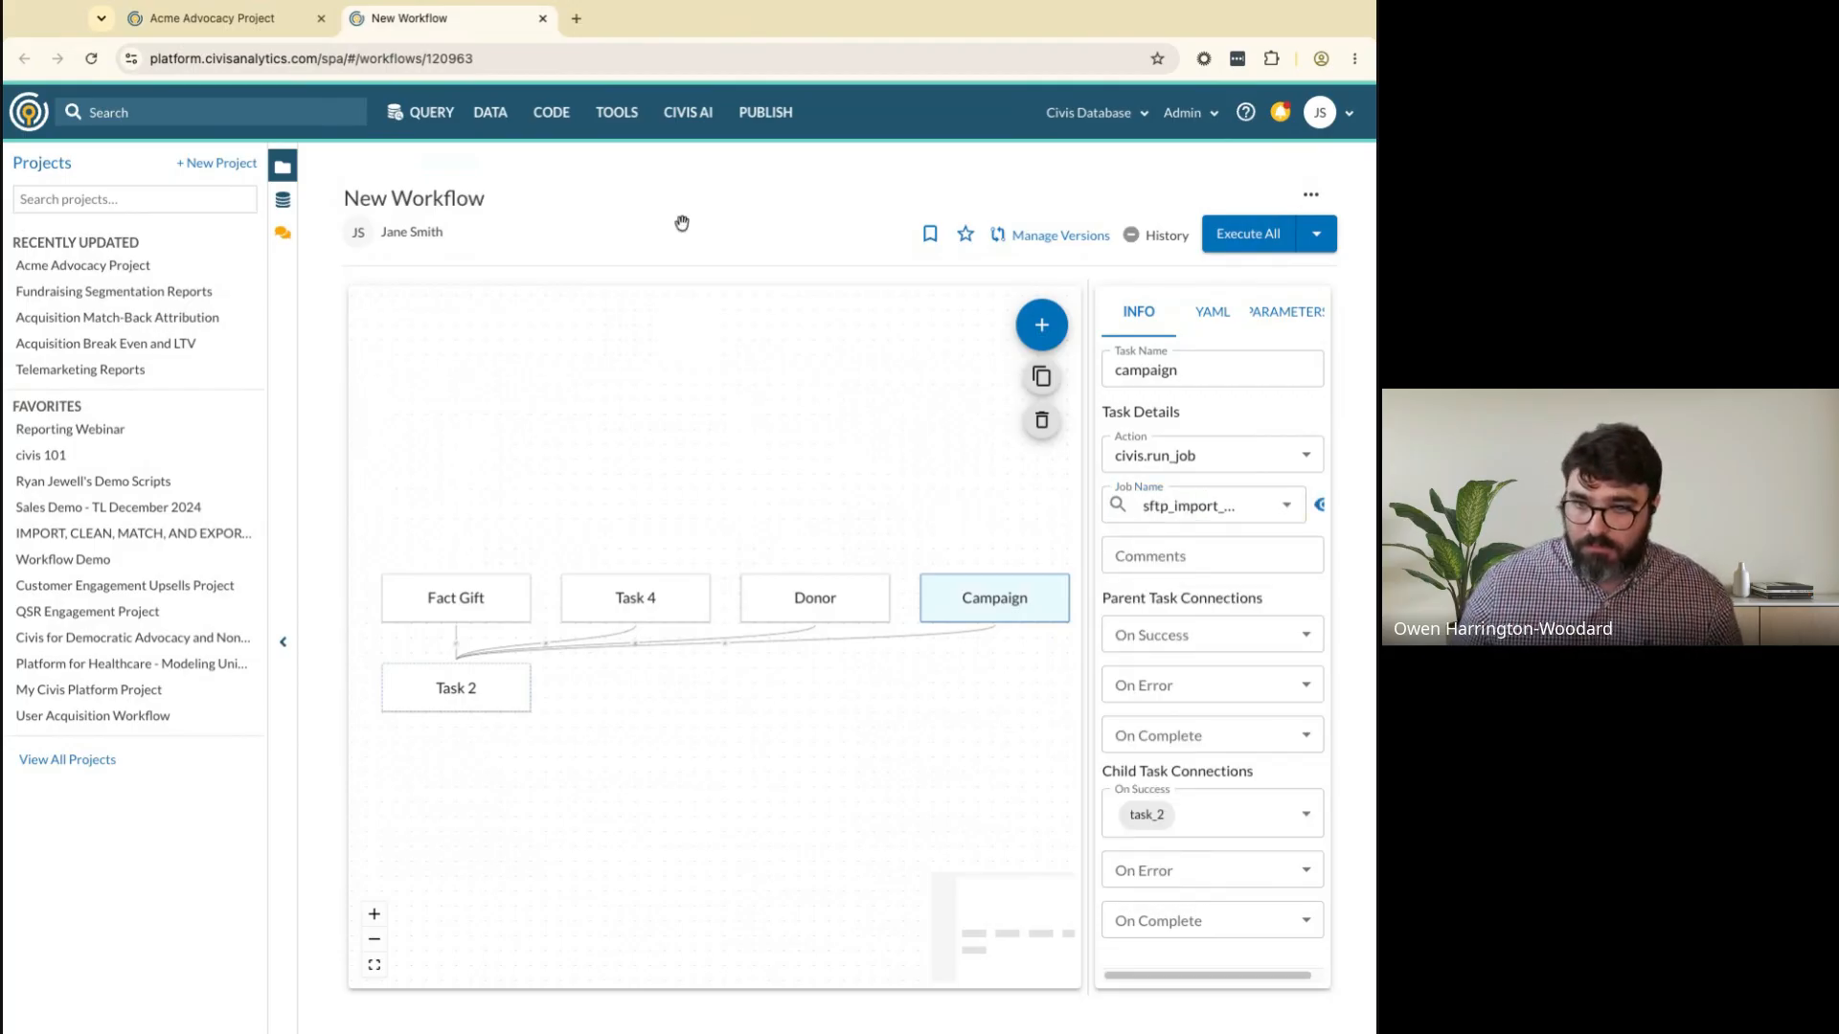
Rename Task 4 as source_code and assign it the sftp_import_dim_source_code job, using the job link copied from the Acme Advocacy Project
left_click(659, 611)
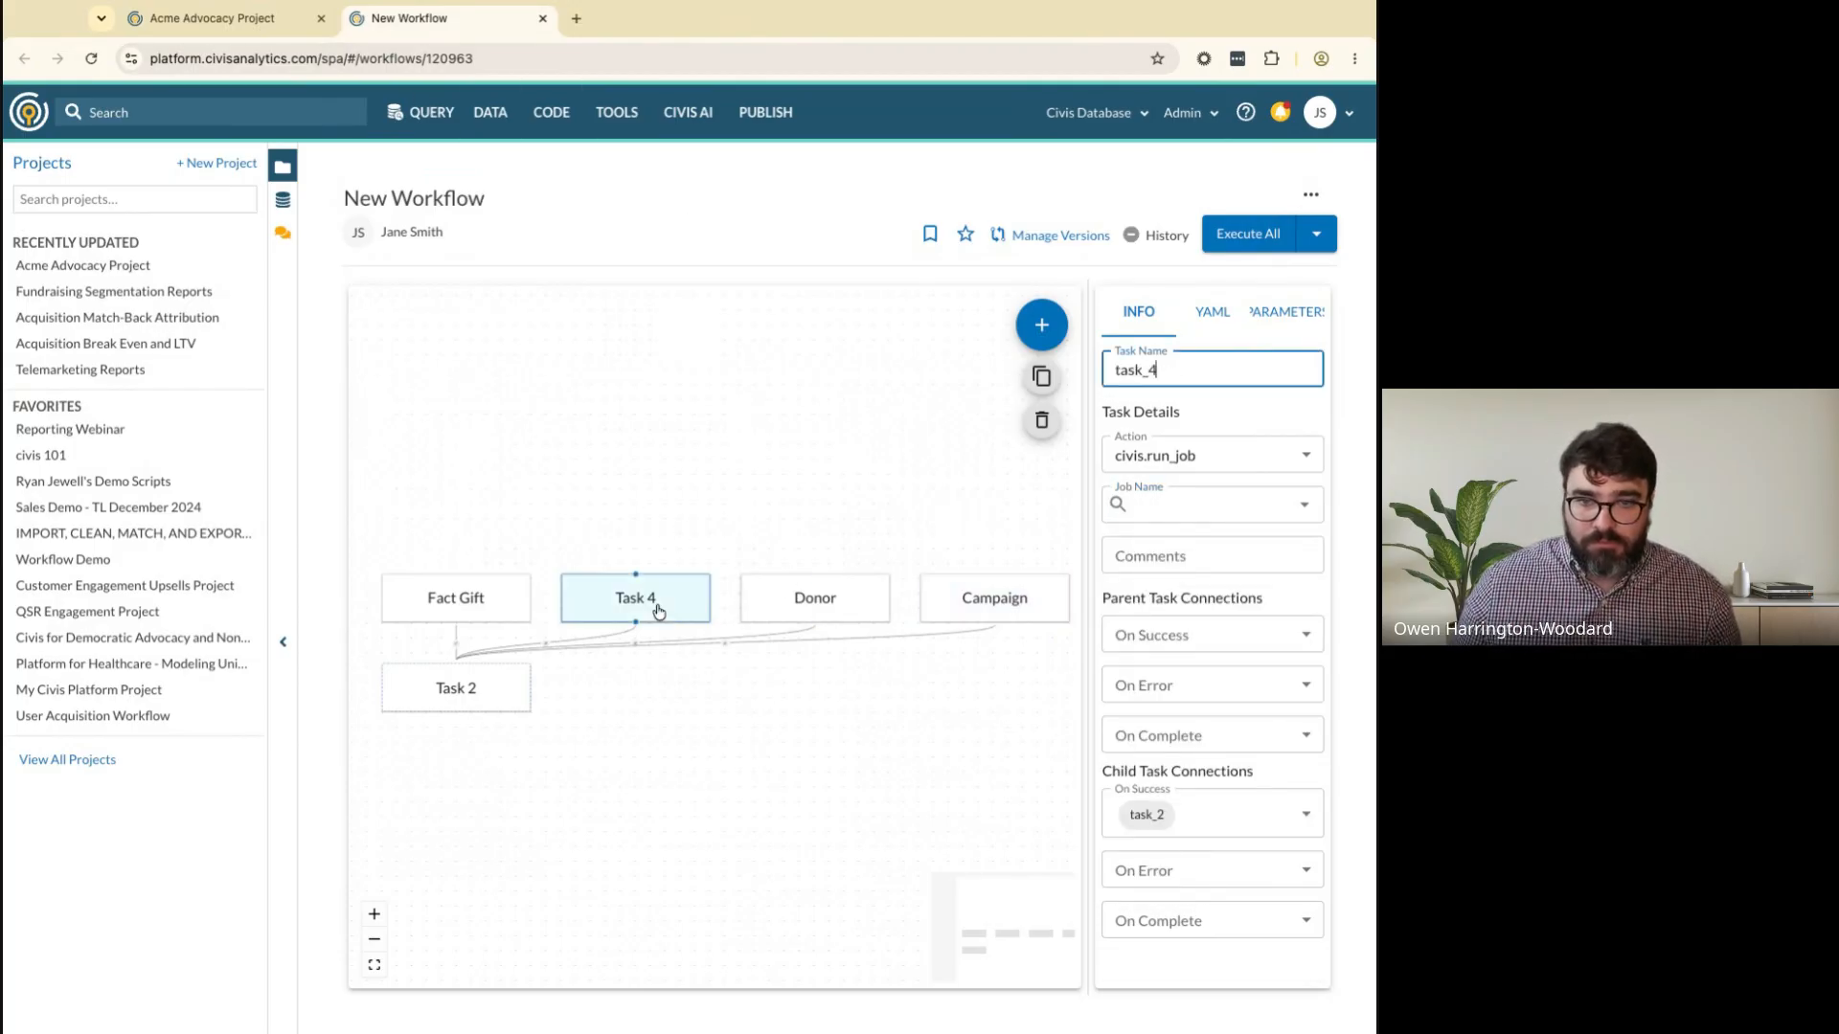
left_click(202, 18)
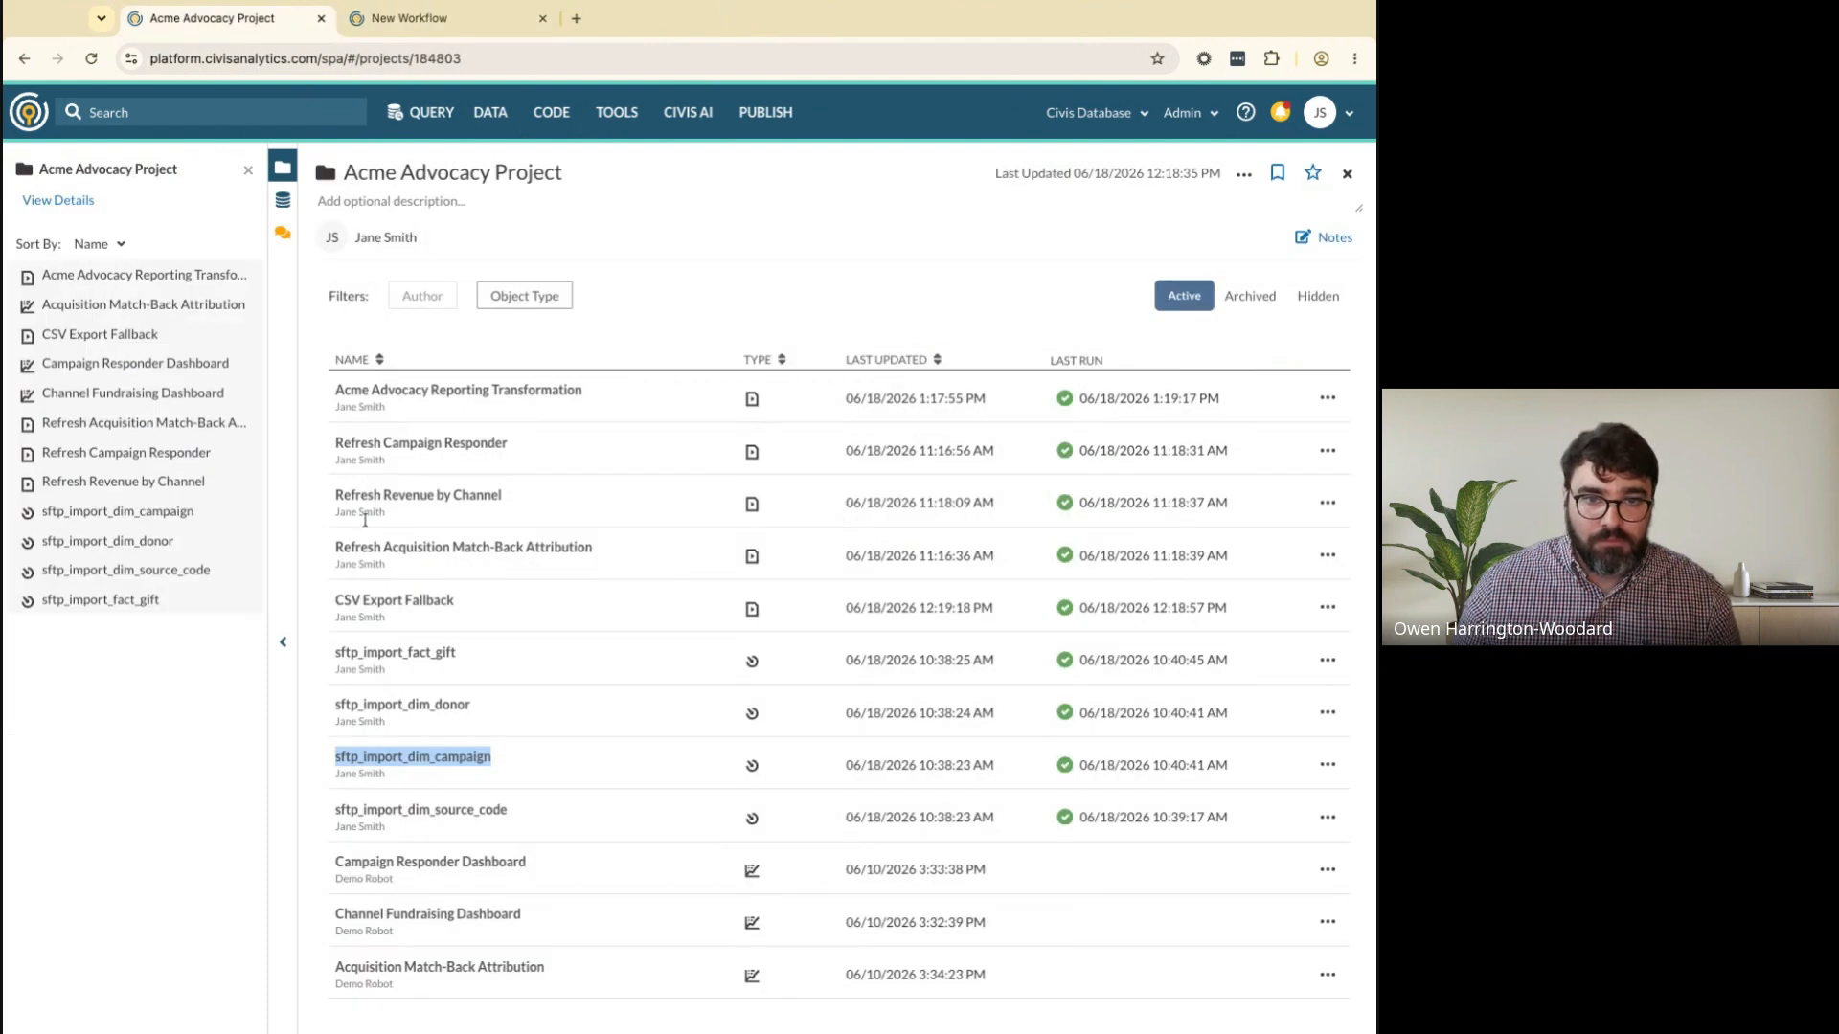
double_click(434, 822)
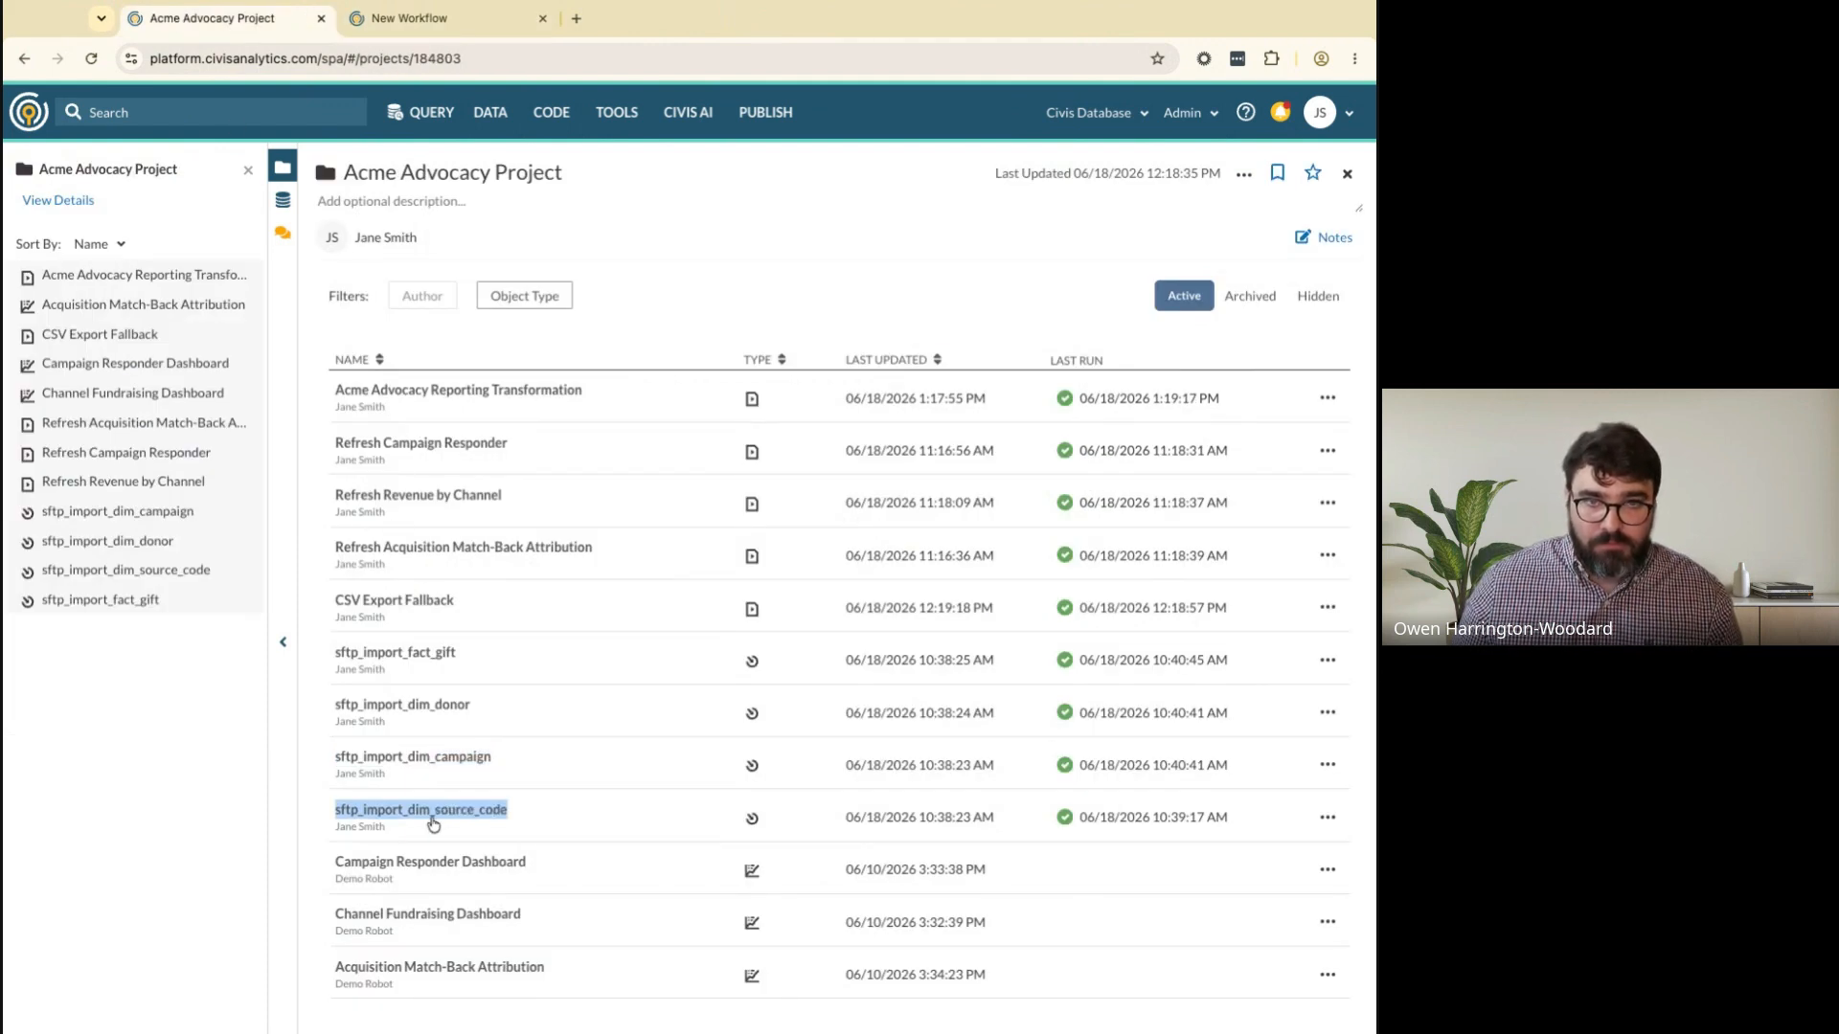
key("ctrl+Tab")
left_click(649, 601)
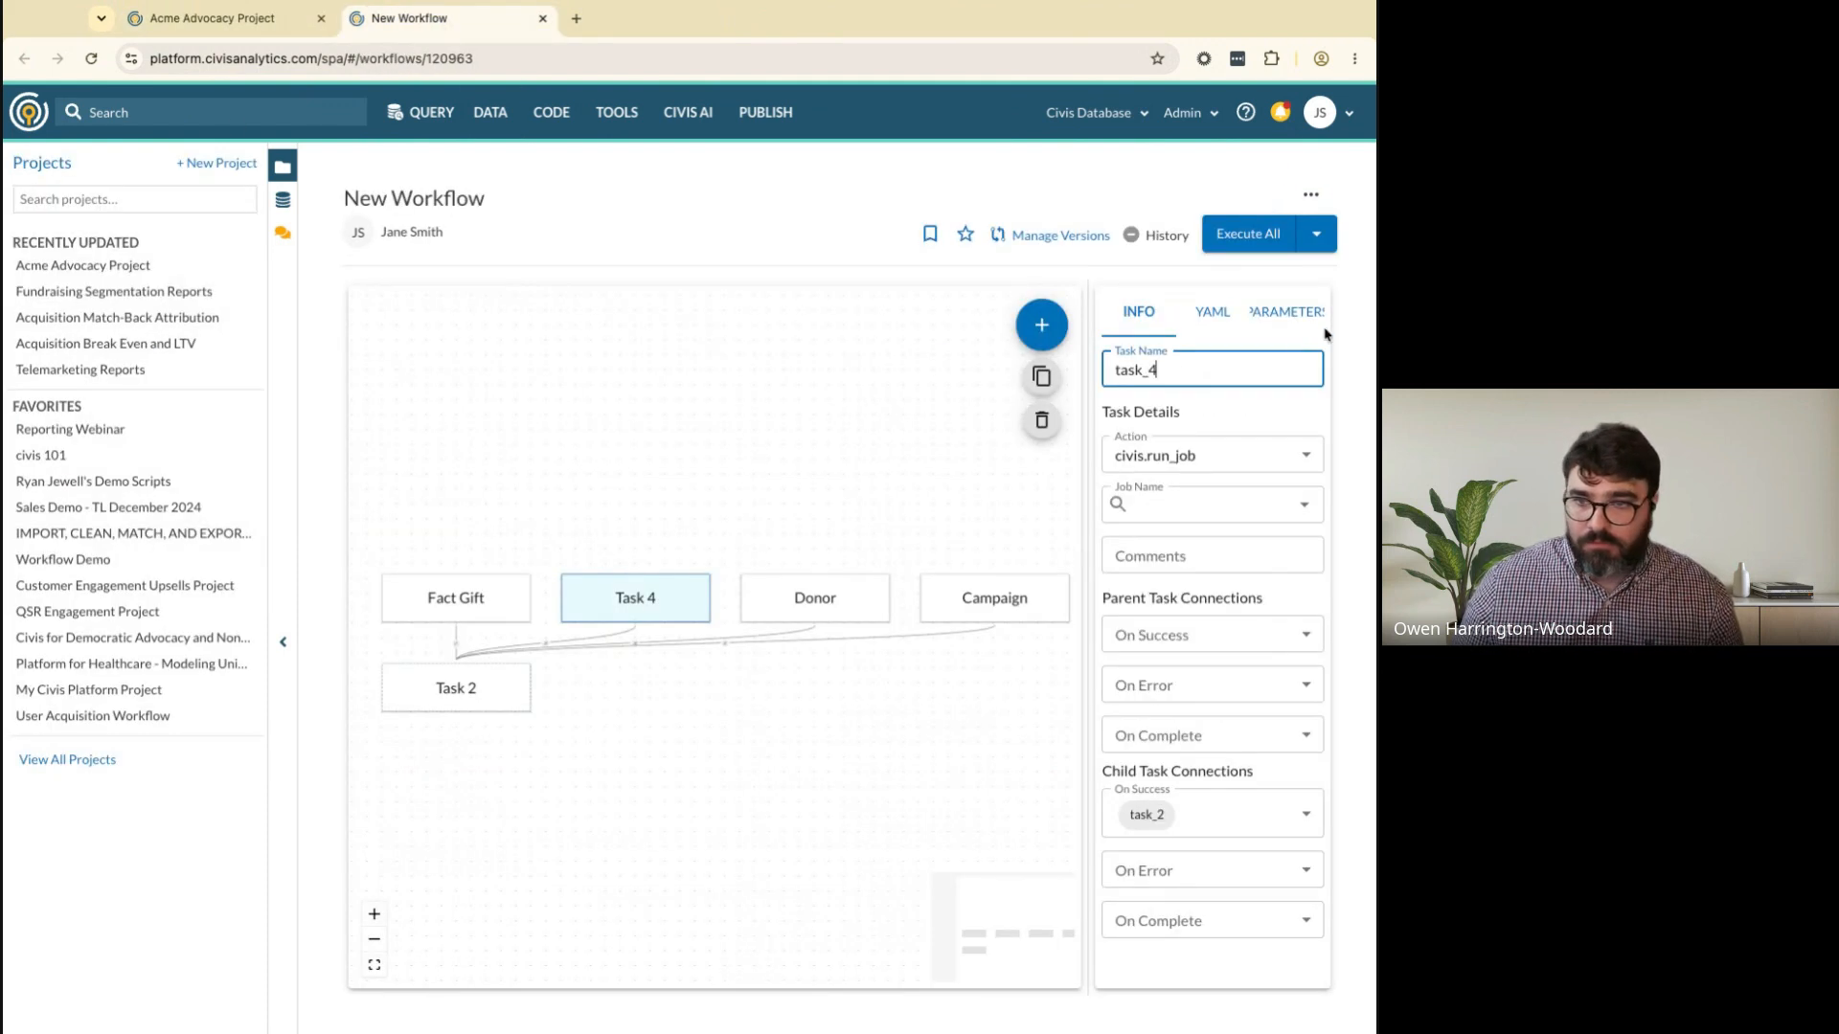
key("ctrl+a")
type("sour")
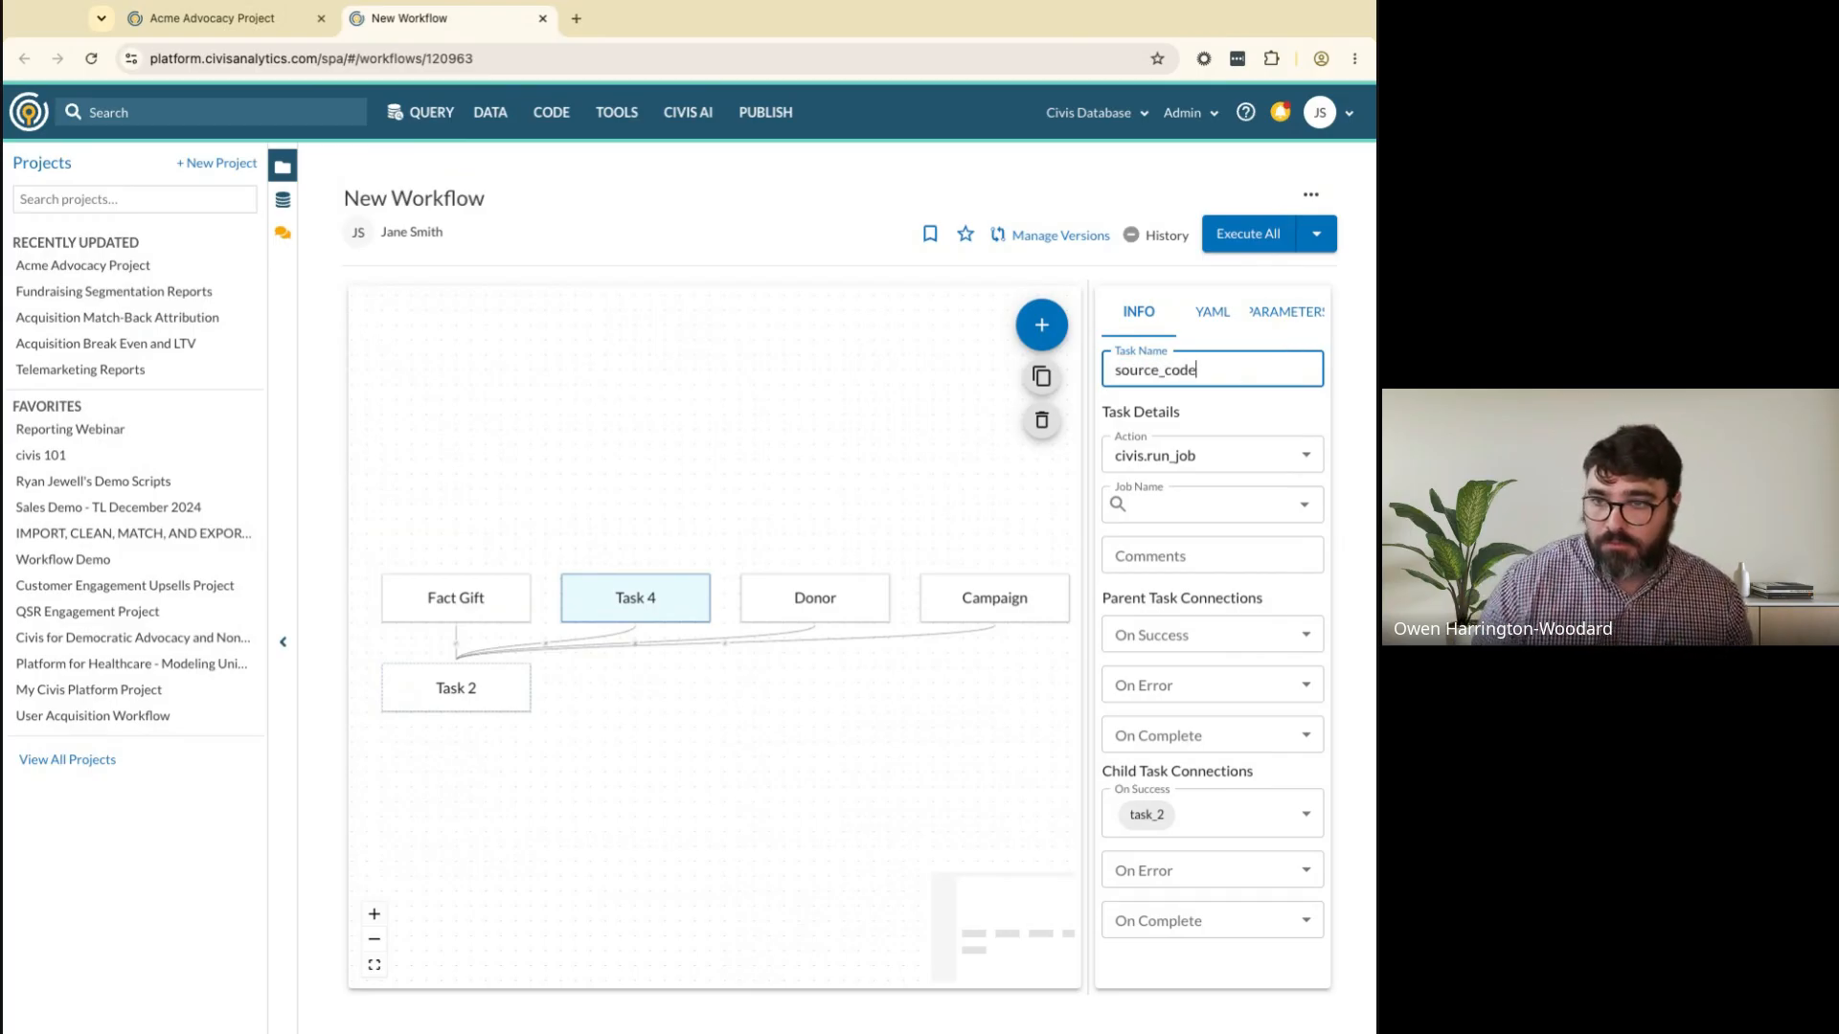
left_click(1178, 505)
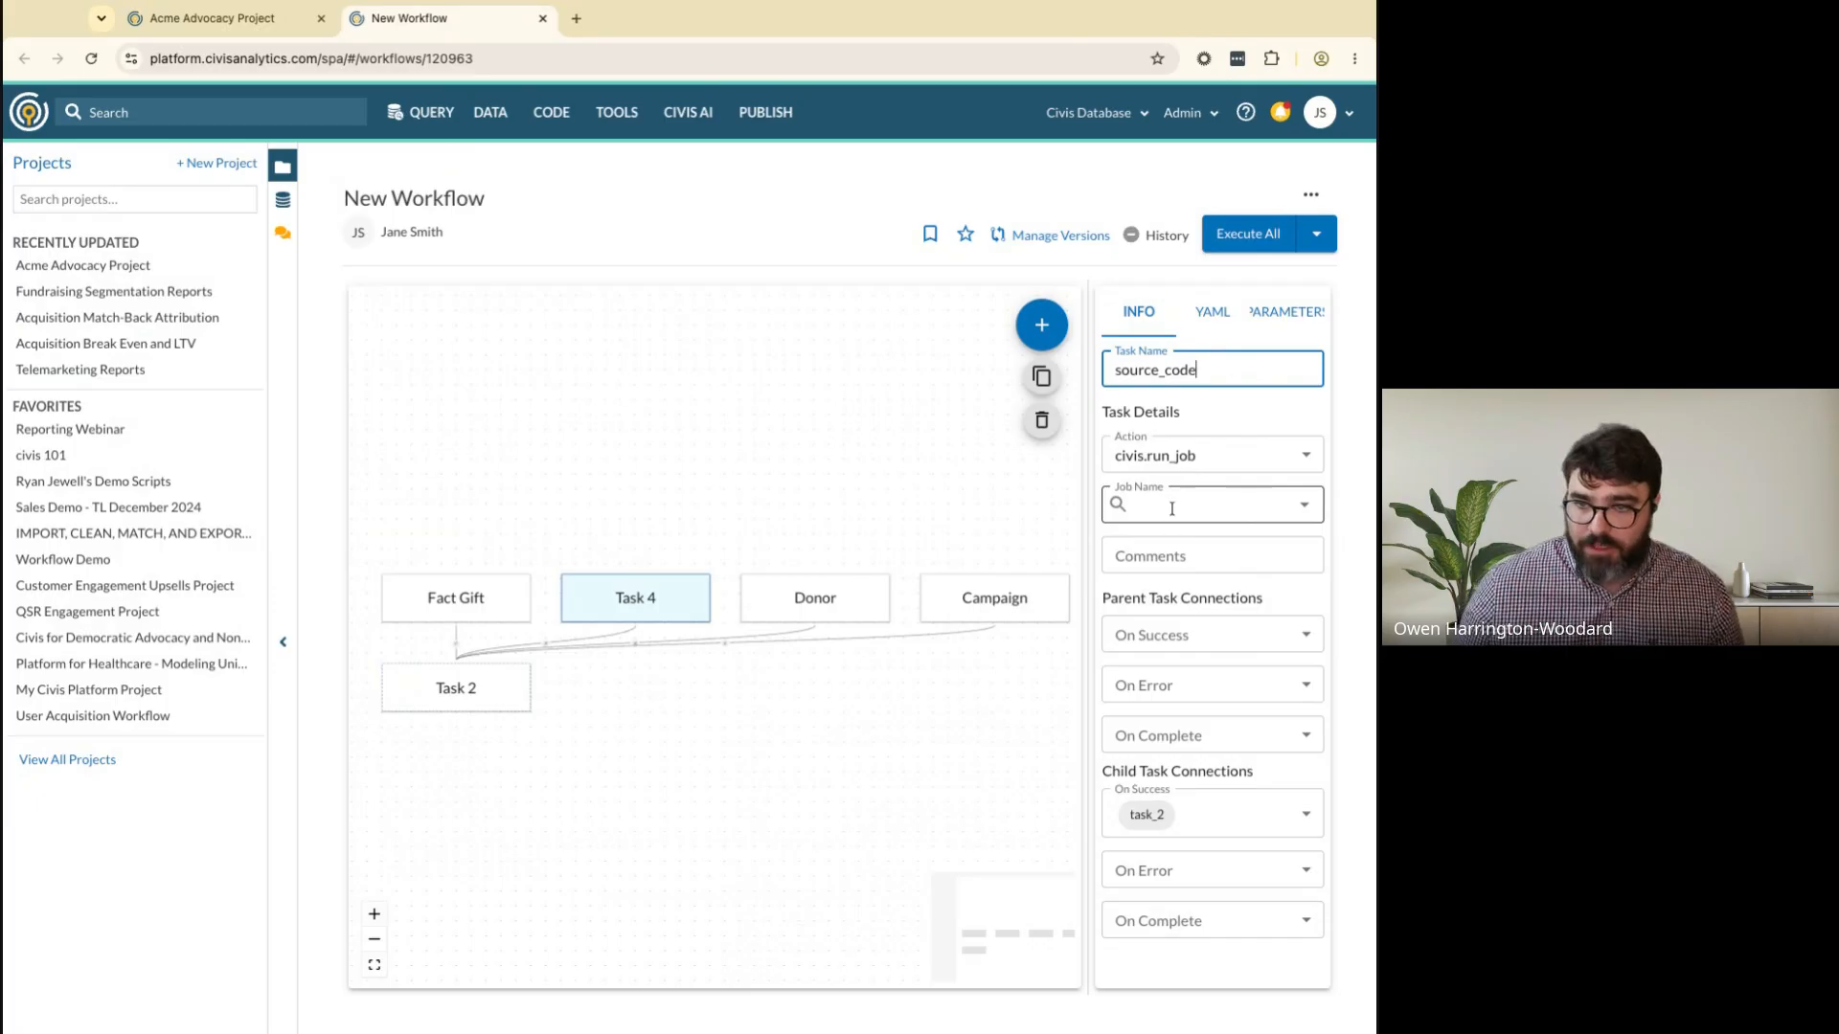
key("ctrl+v")
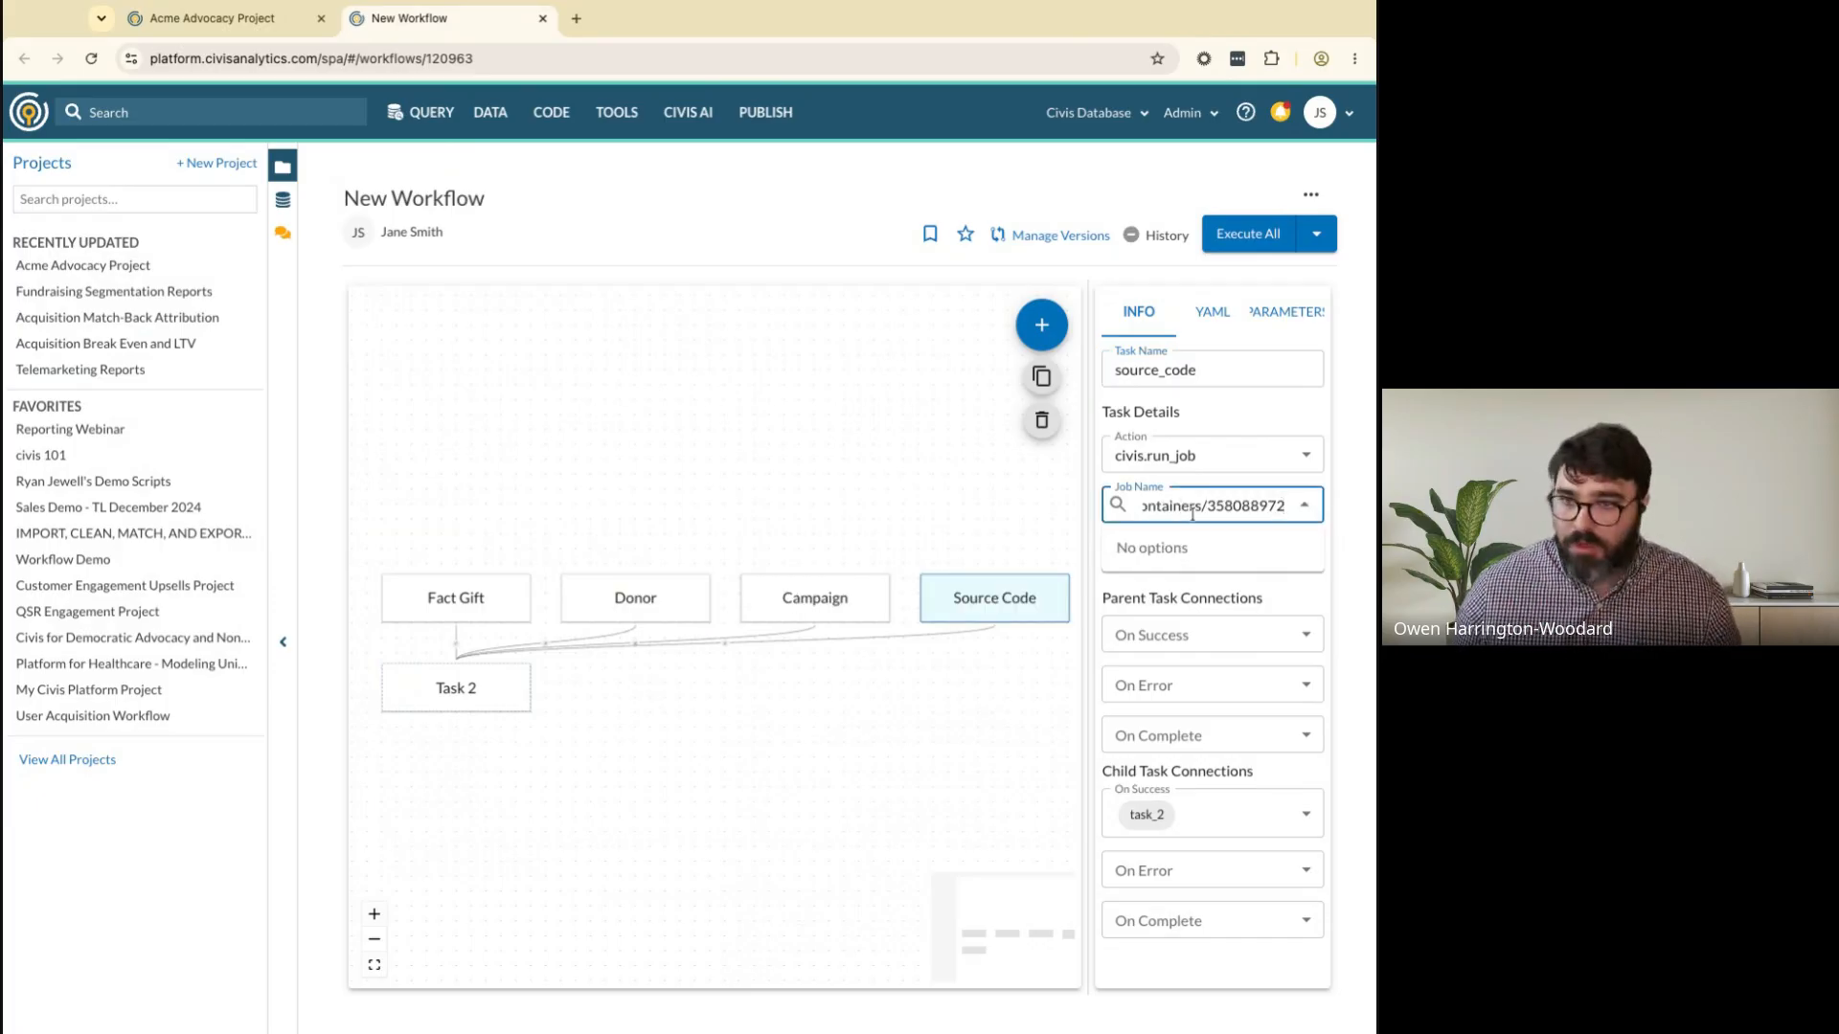
left_click(1197, 546)
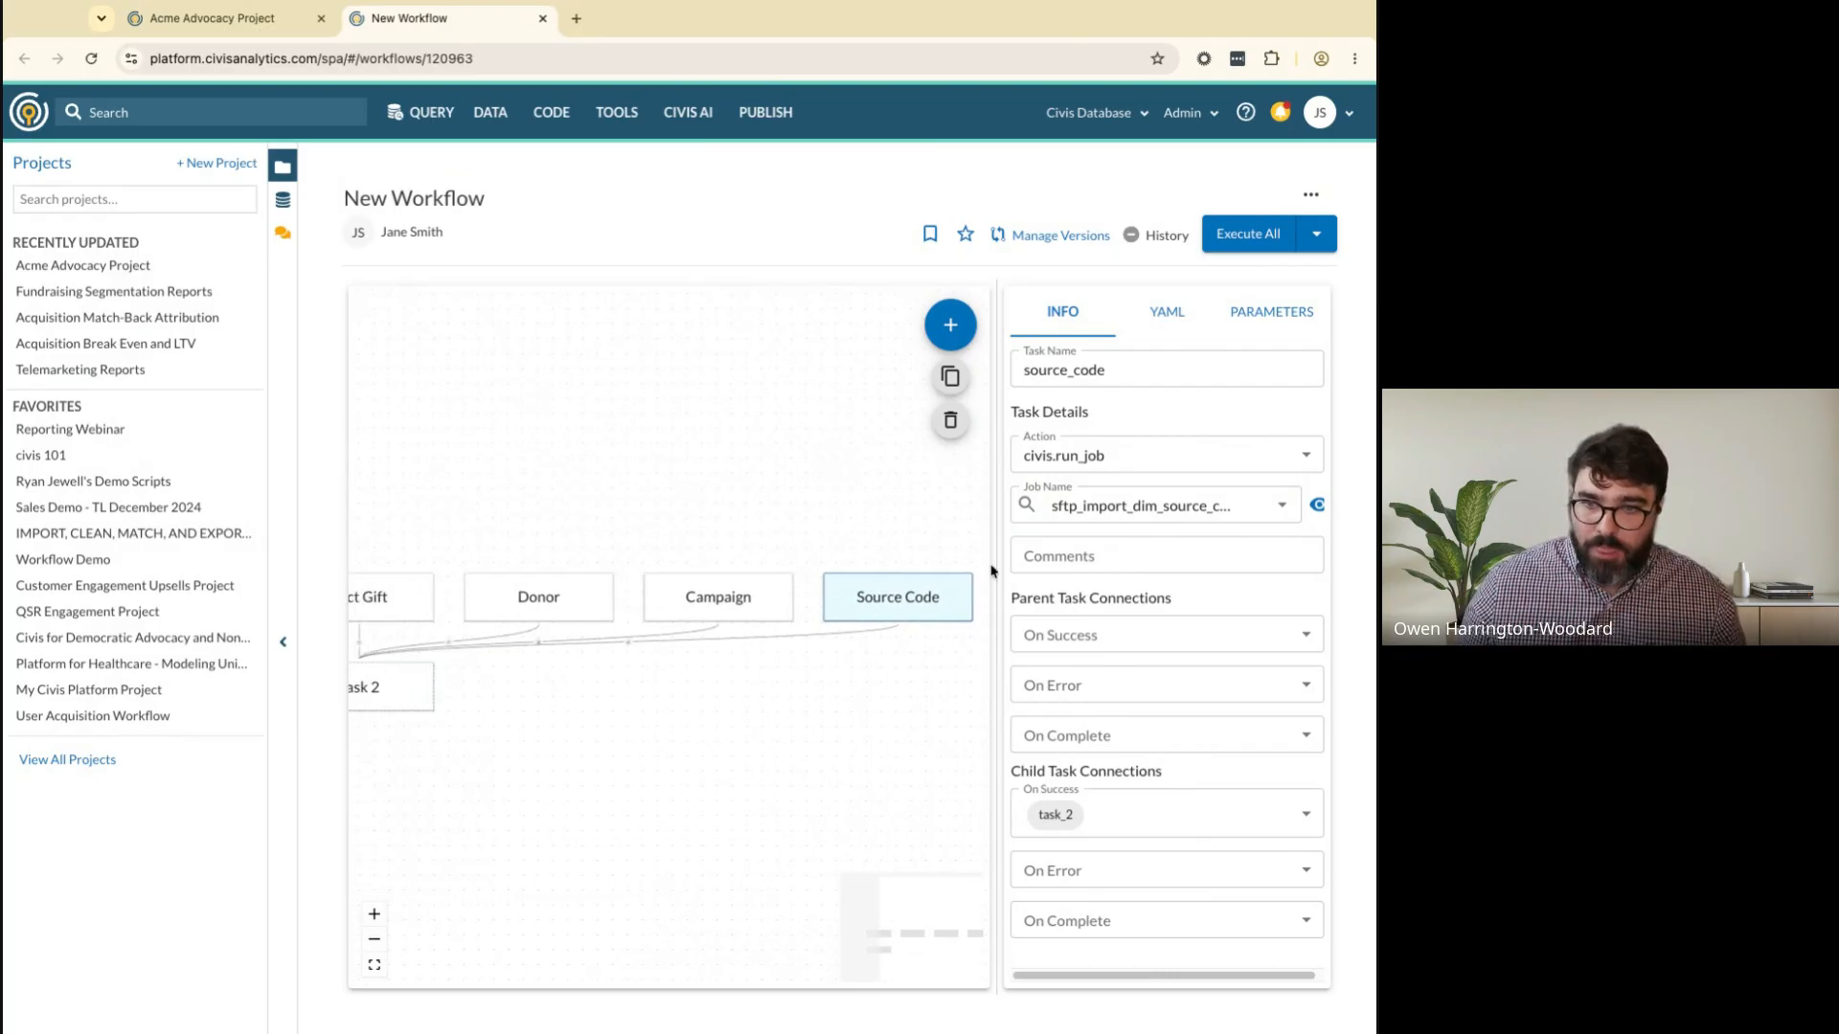
Examine which parent tasks are selected in Task 2's on-success connections
left_click_drag(991, 571, 1108, 563)
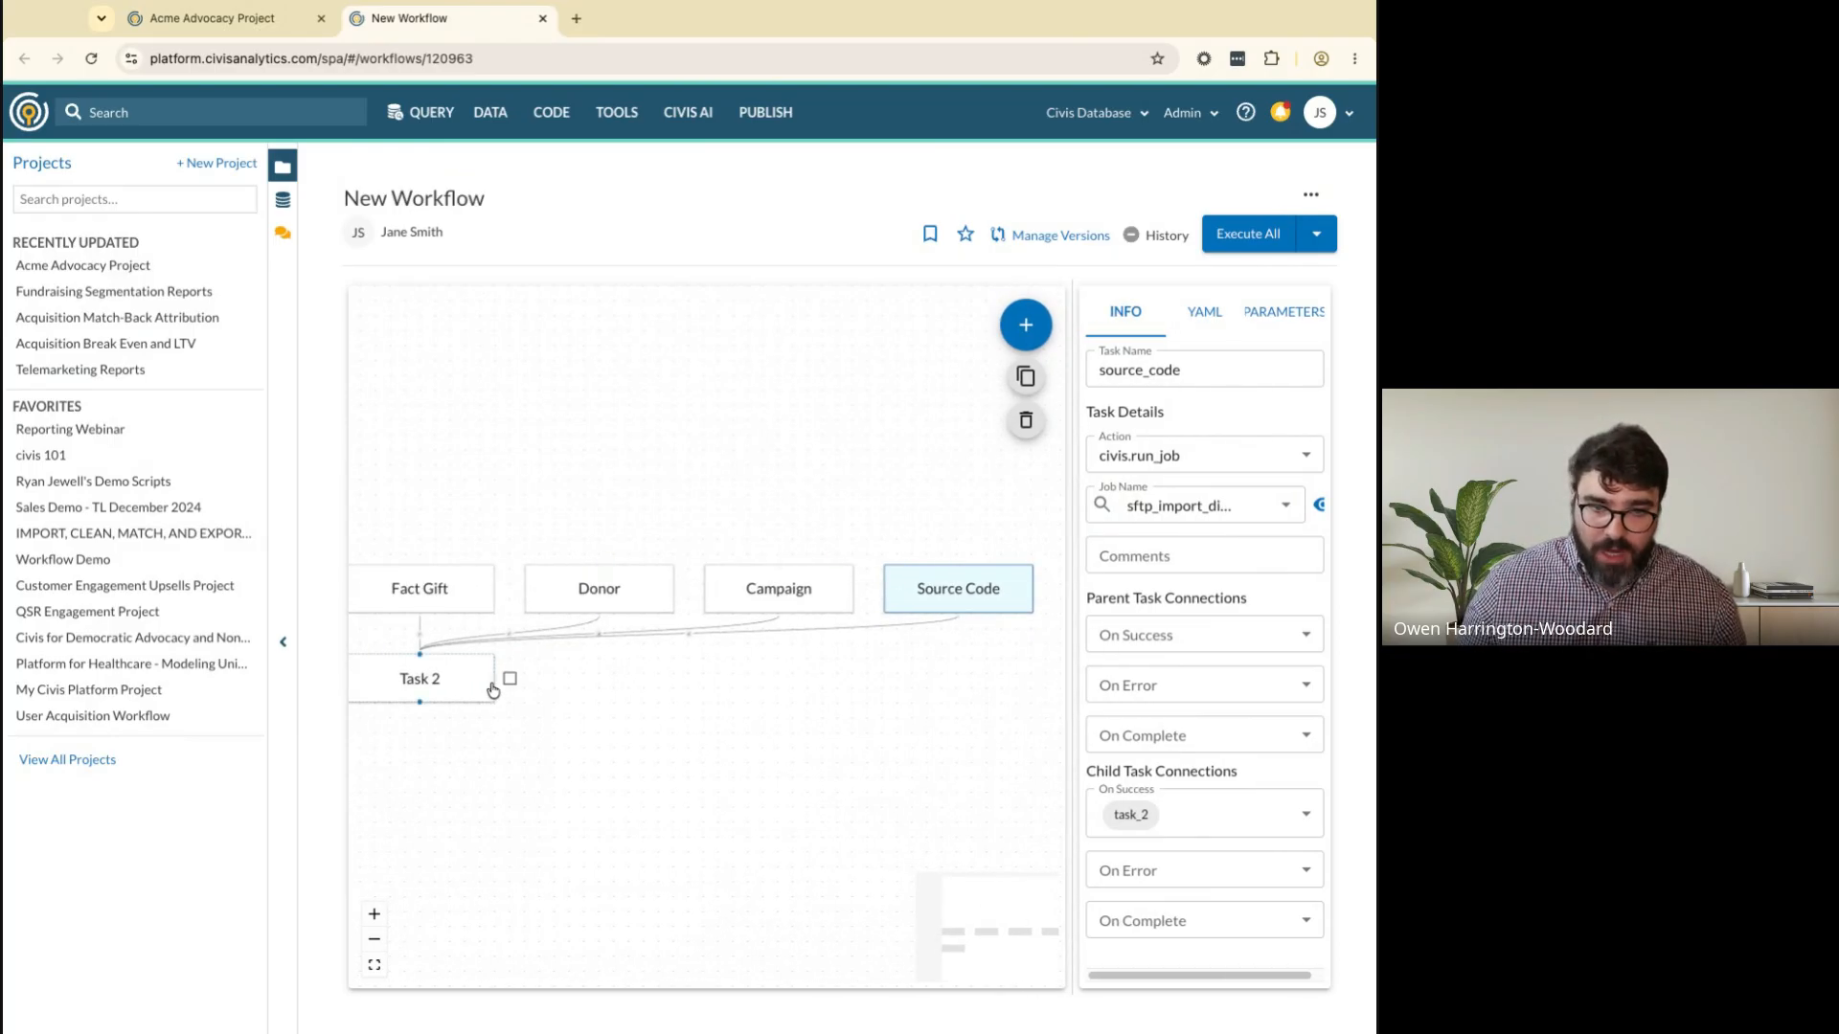
left_click(472, 685)
double_click(1069, 592)
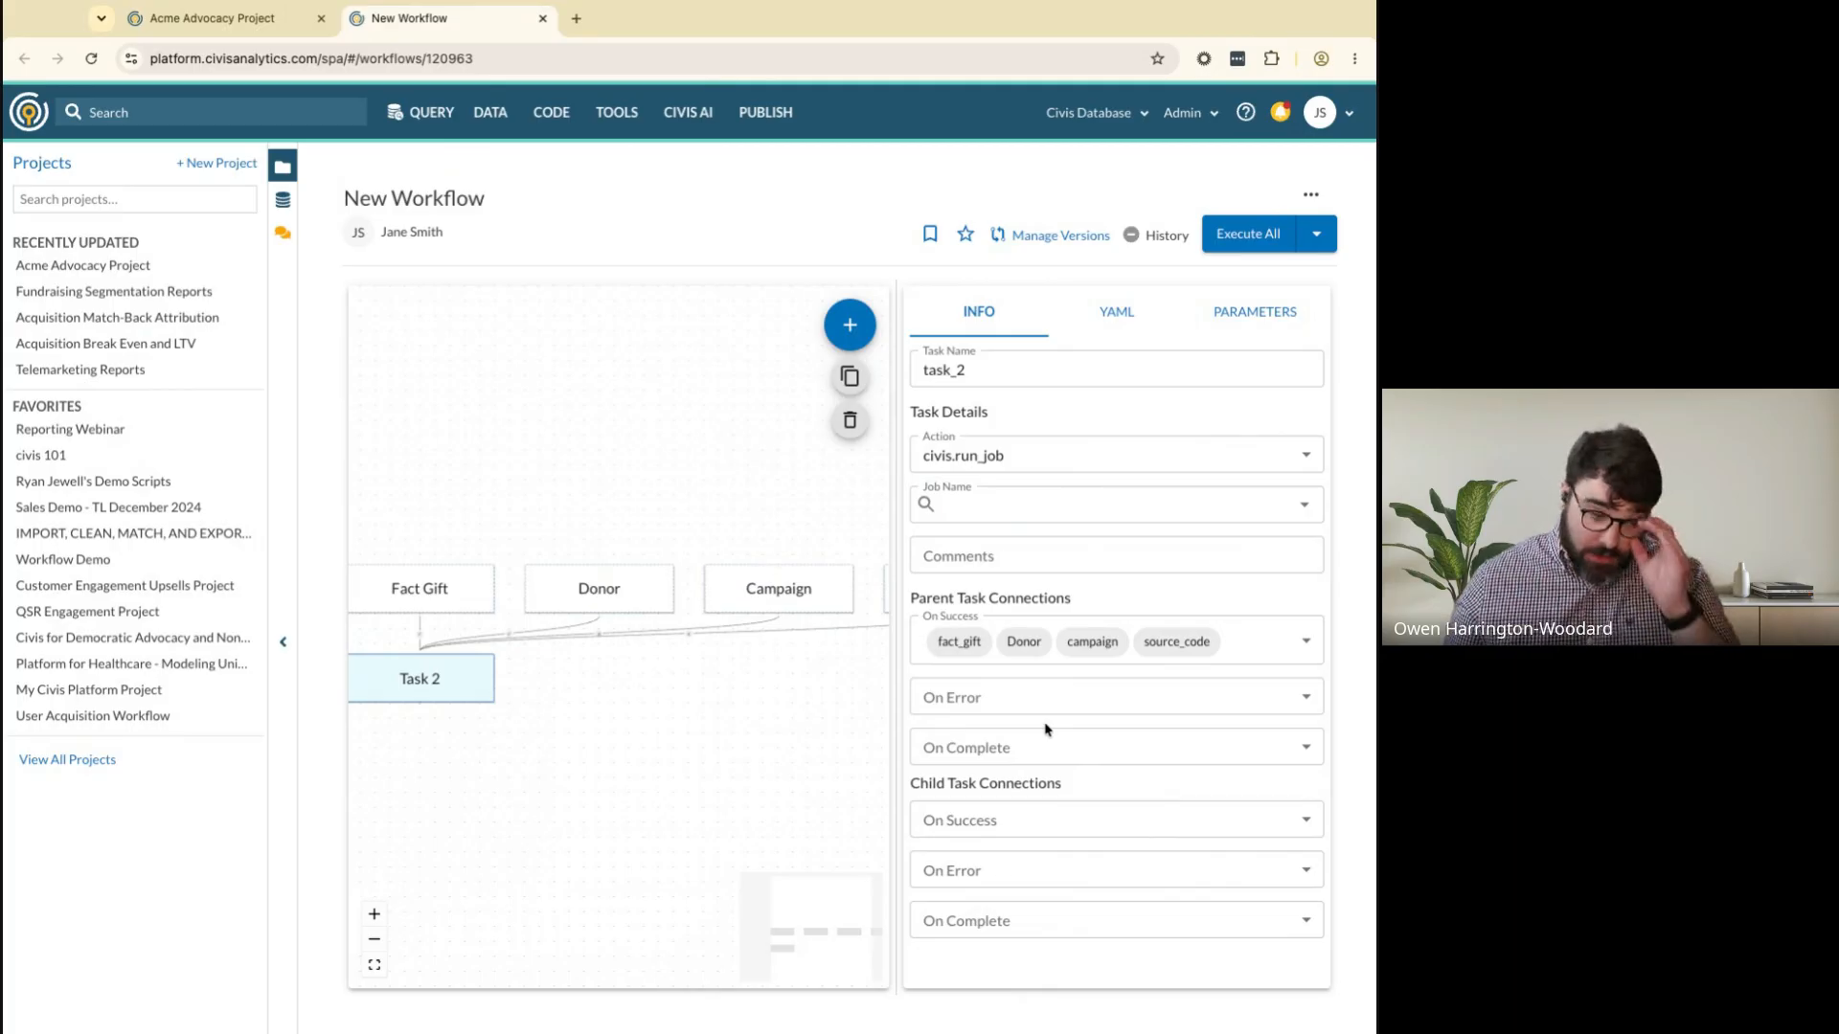
left_click(1166, 648)
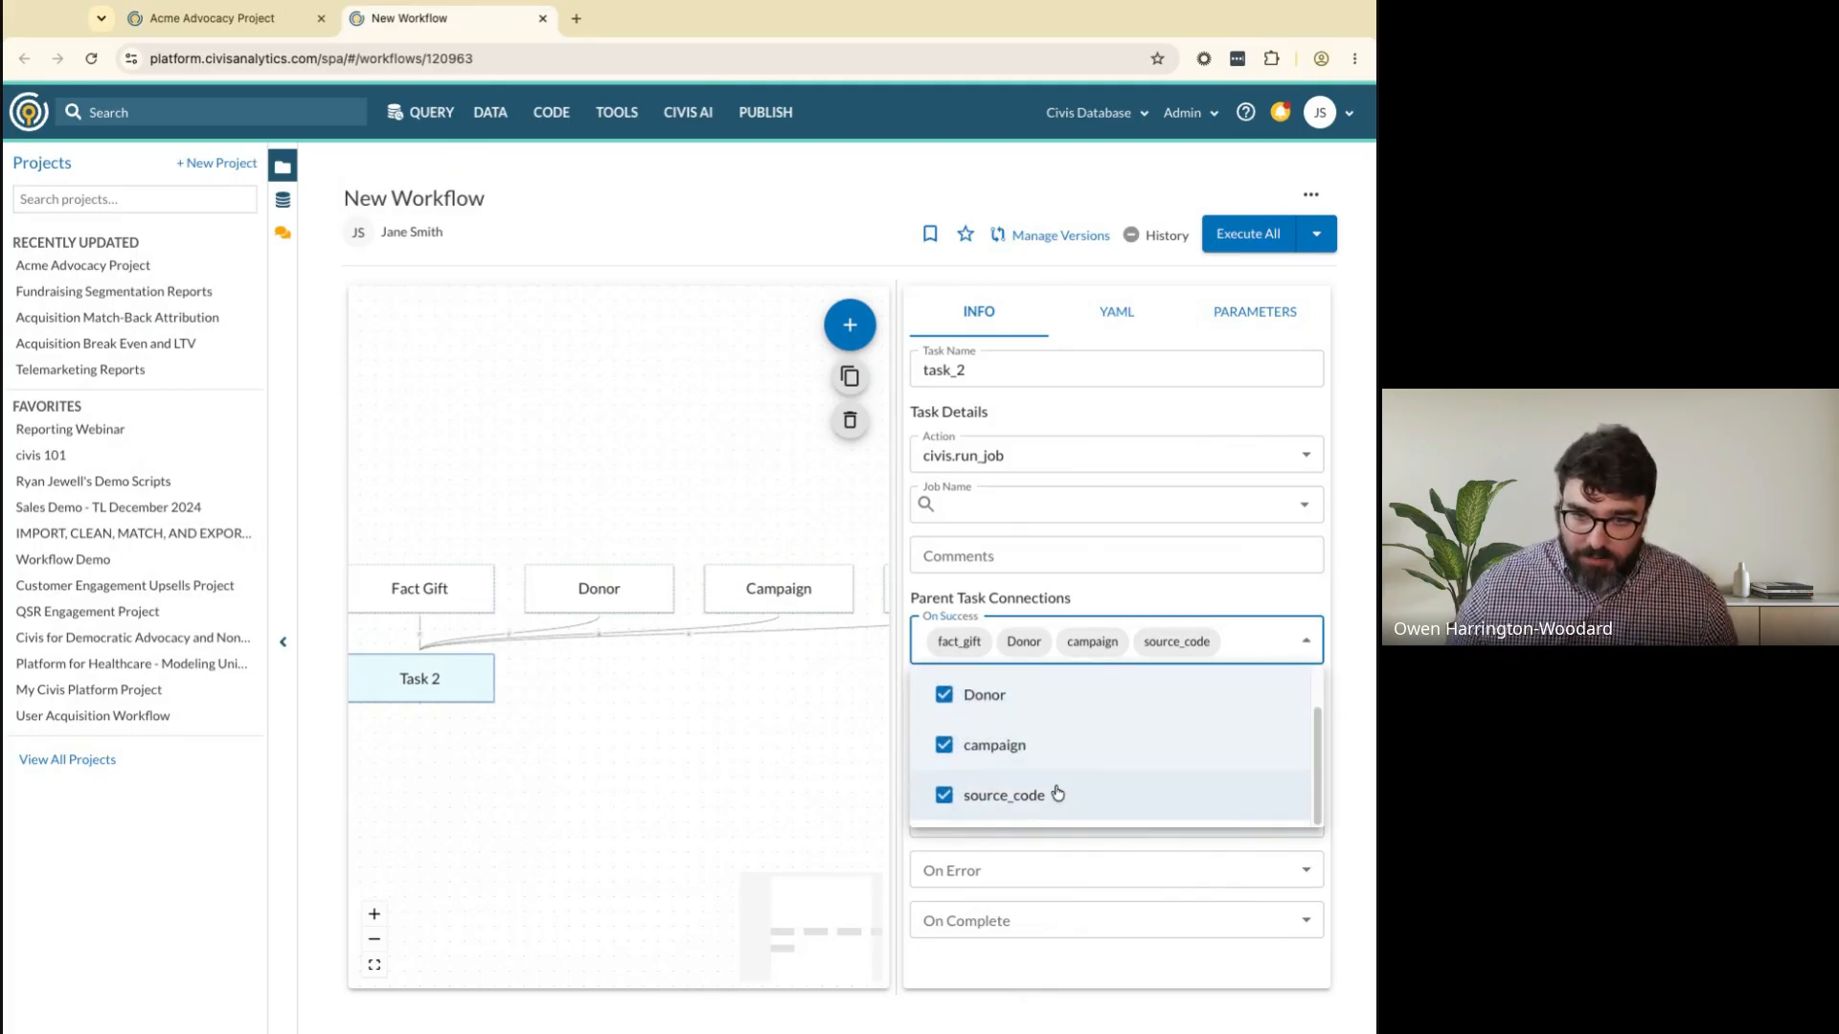
scroll(1058, 793, "up", 2)
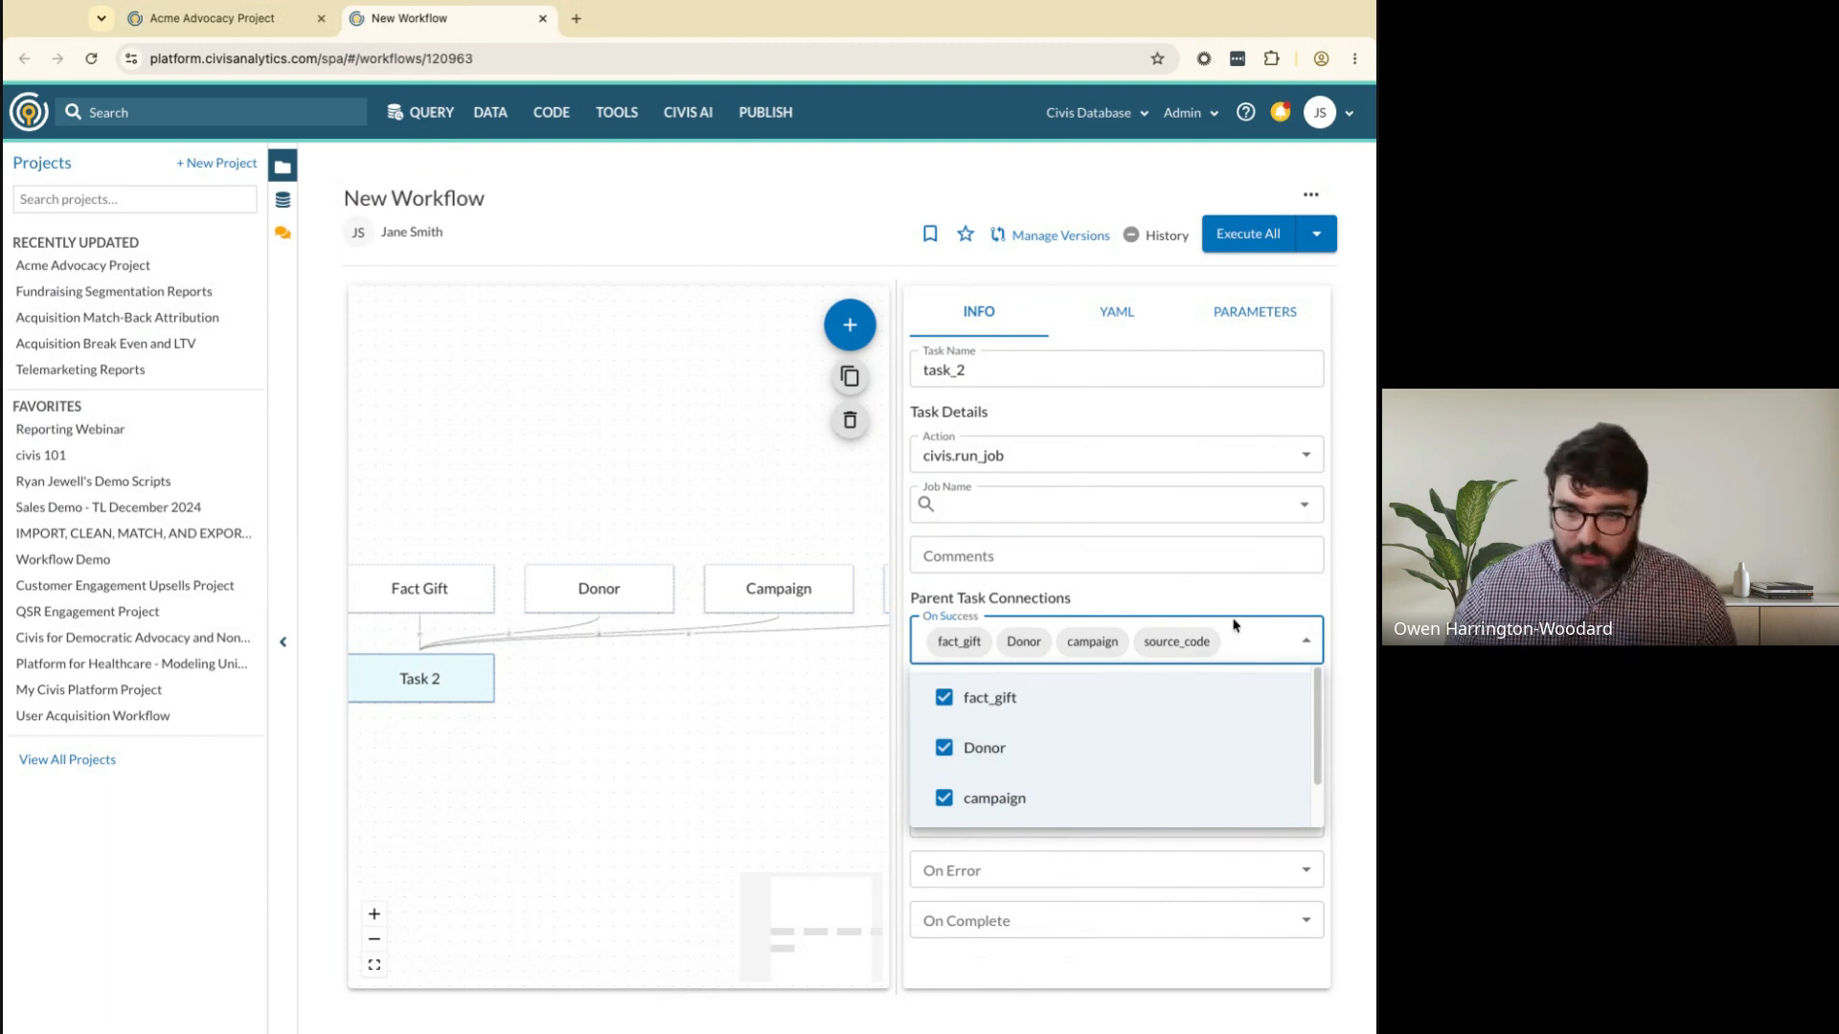
left_click(1248, 647)
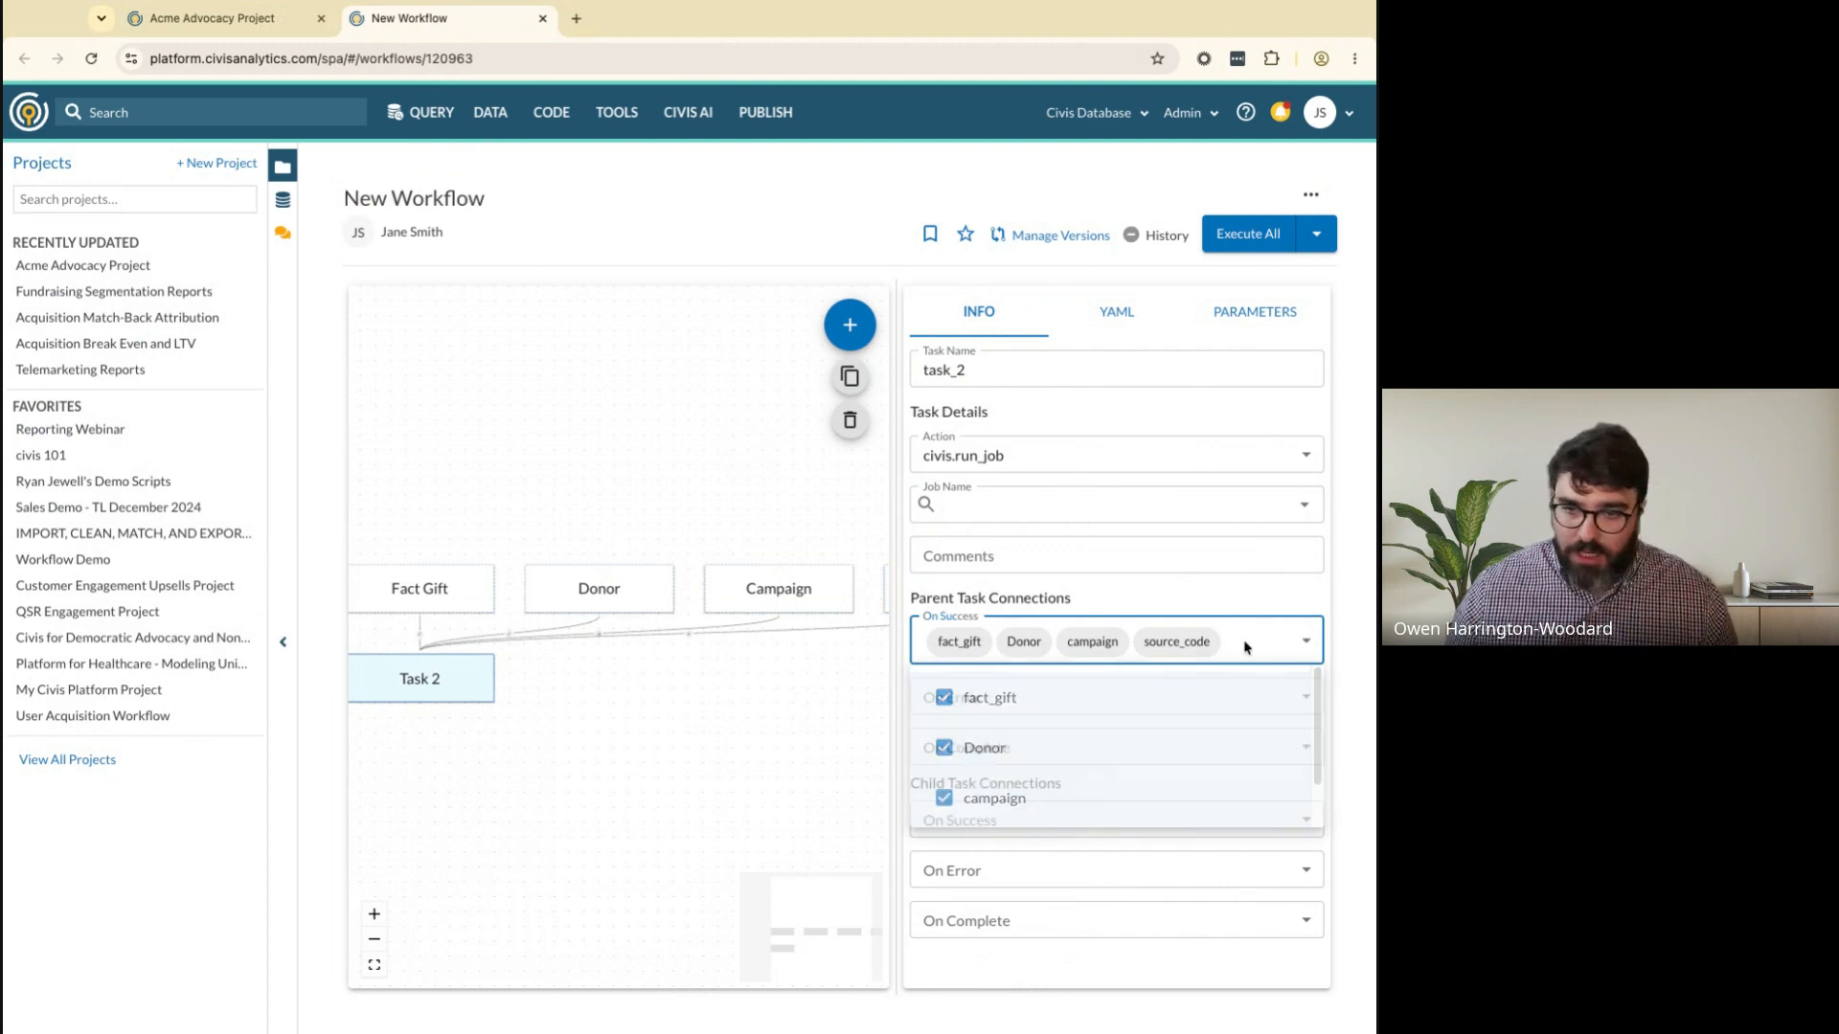
left_click(895, 654)
Rename Task 2 as transform and assign it the Acme Advocacy Reporting Transformation job, using the job link copied from the Acme Advocacy Project
double_click(1129, 378)
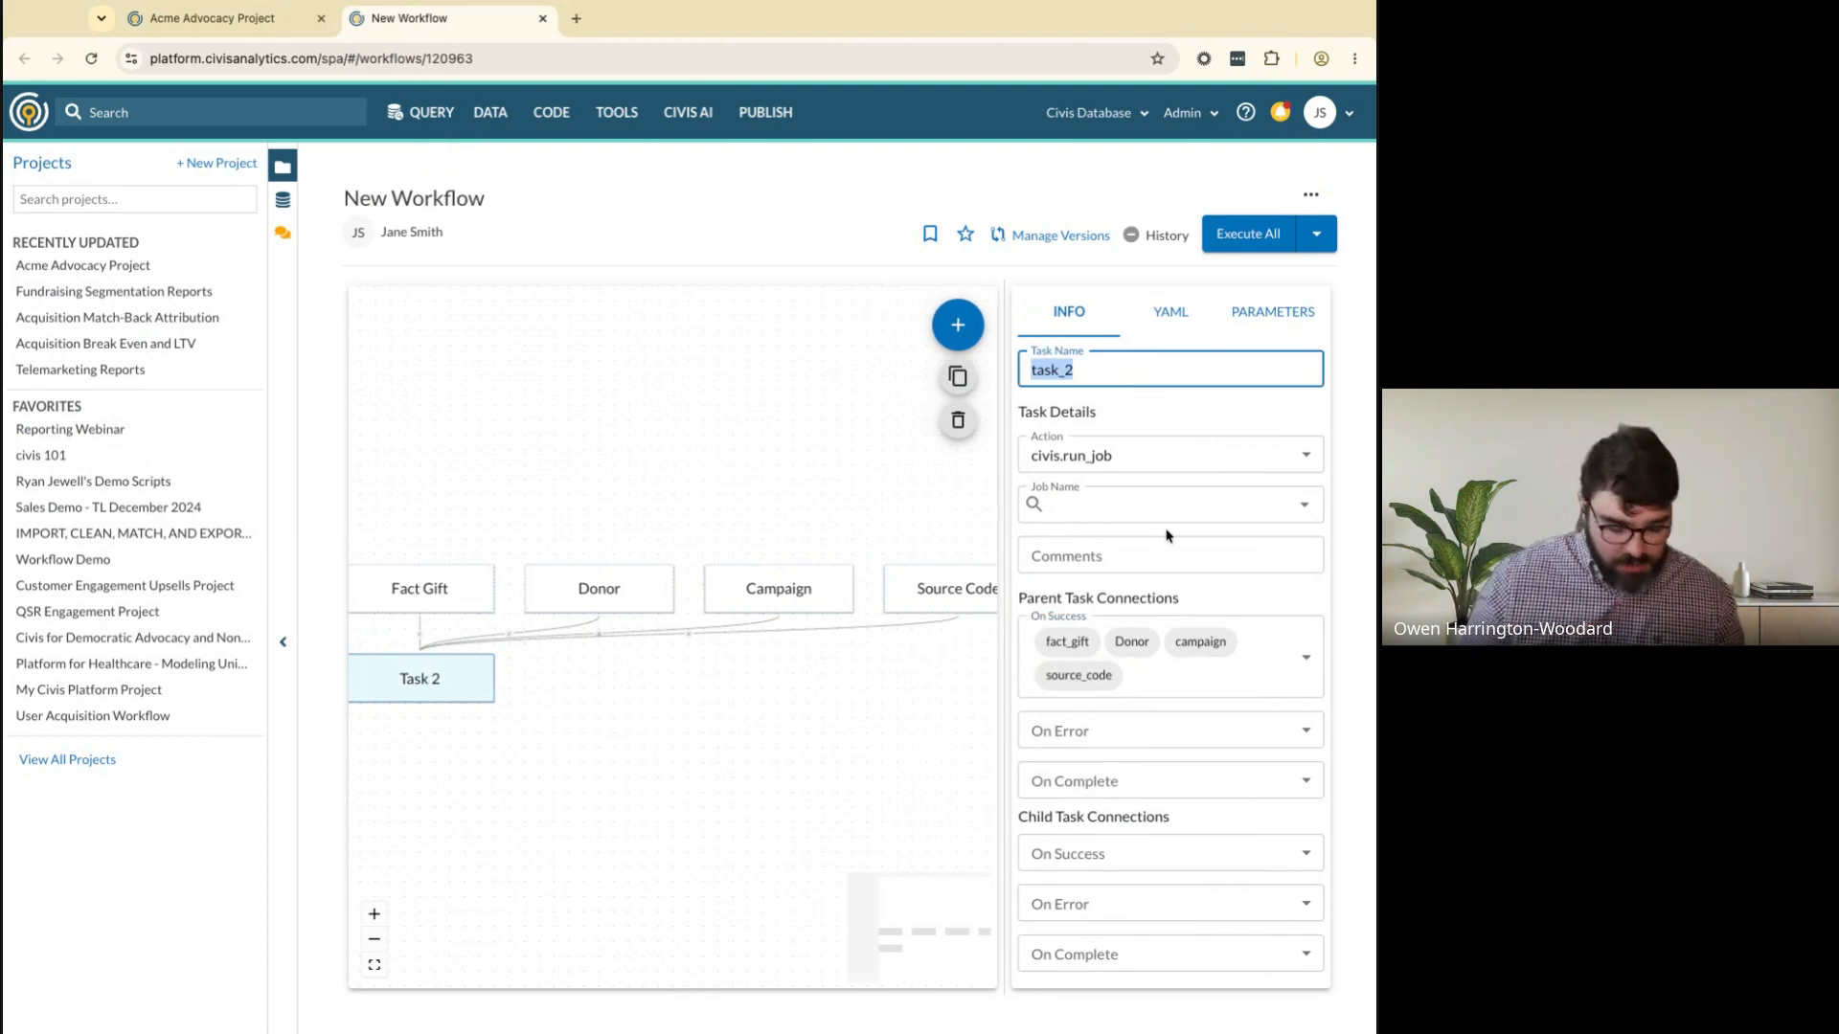
type("transform")
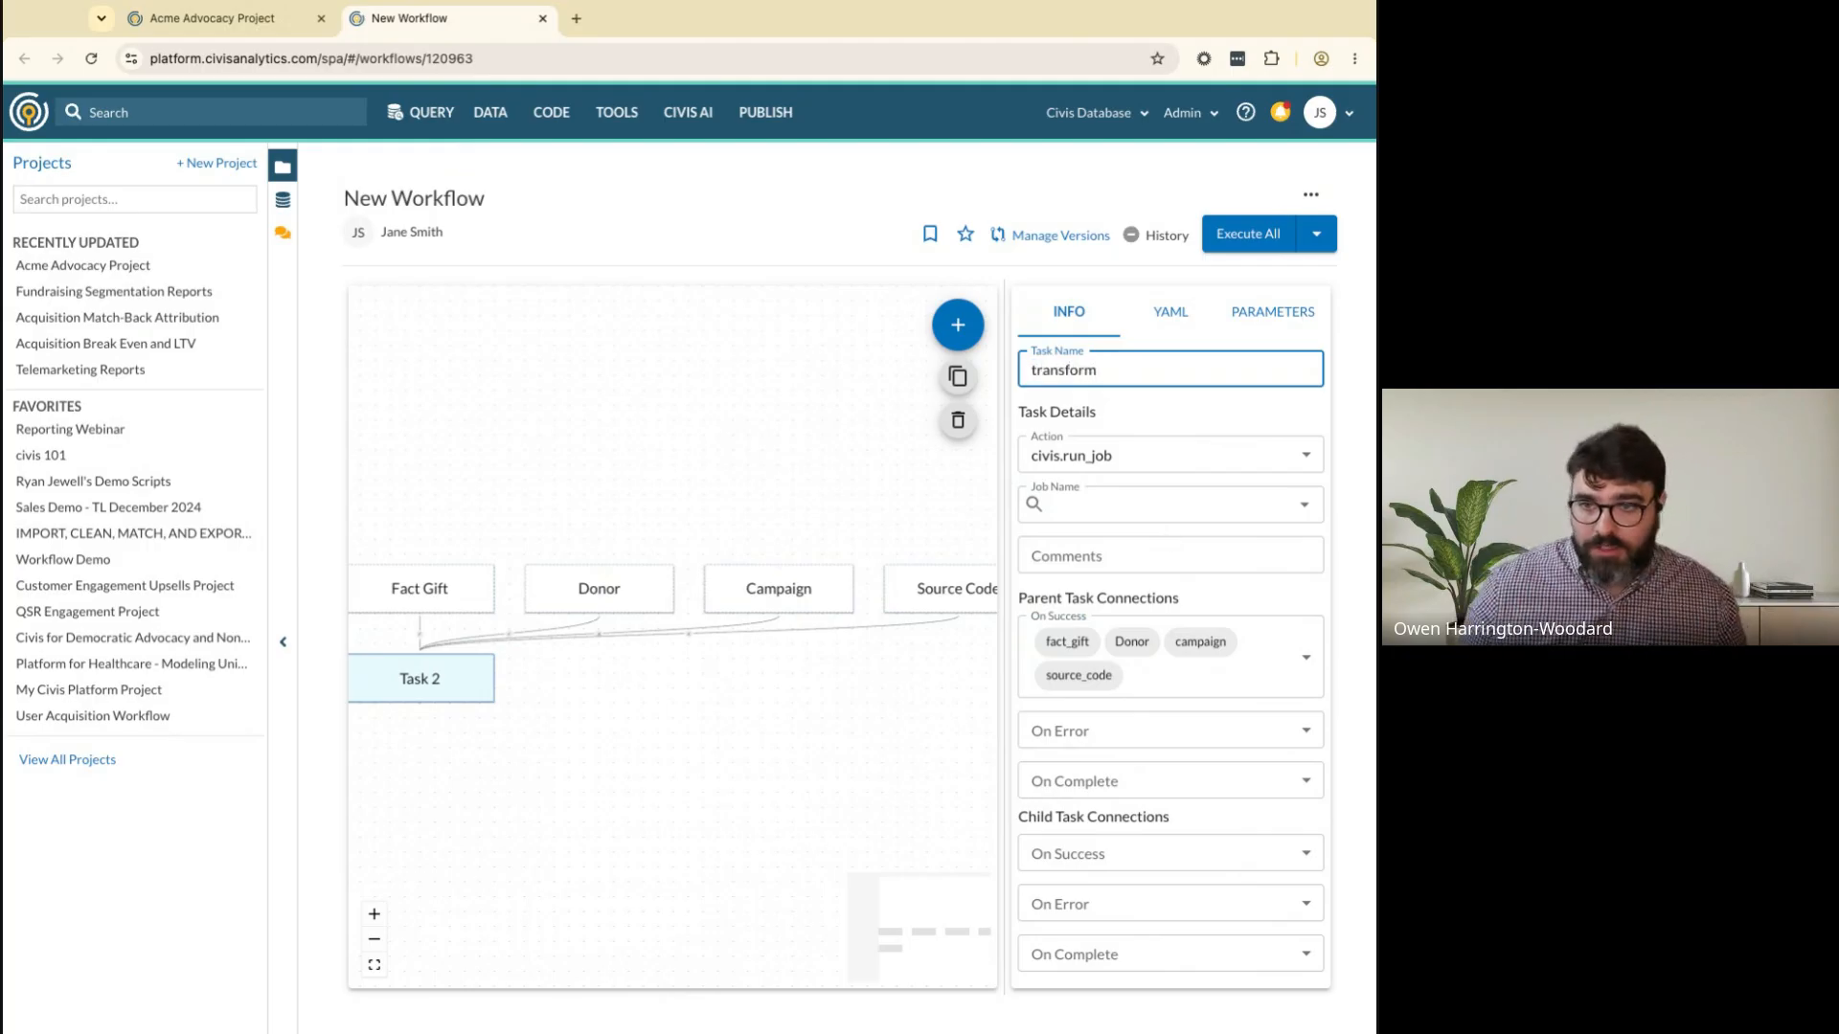
left_click(201, 18)
triple_click(514, 395)
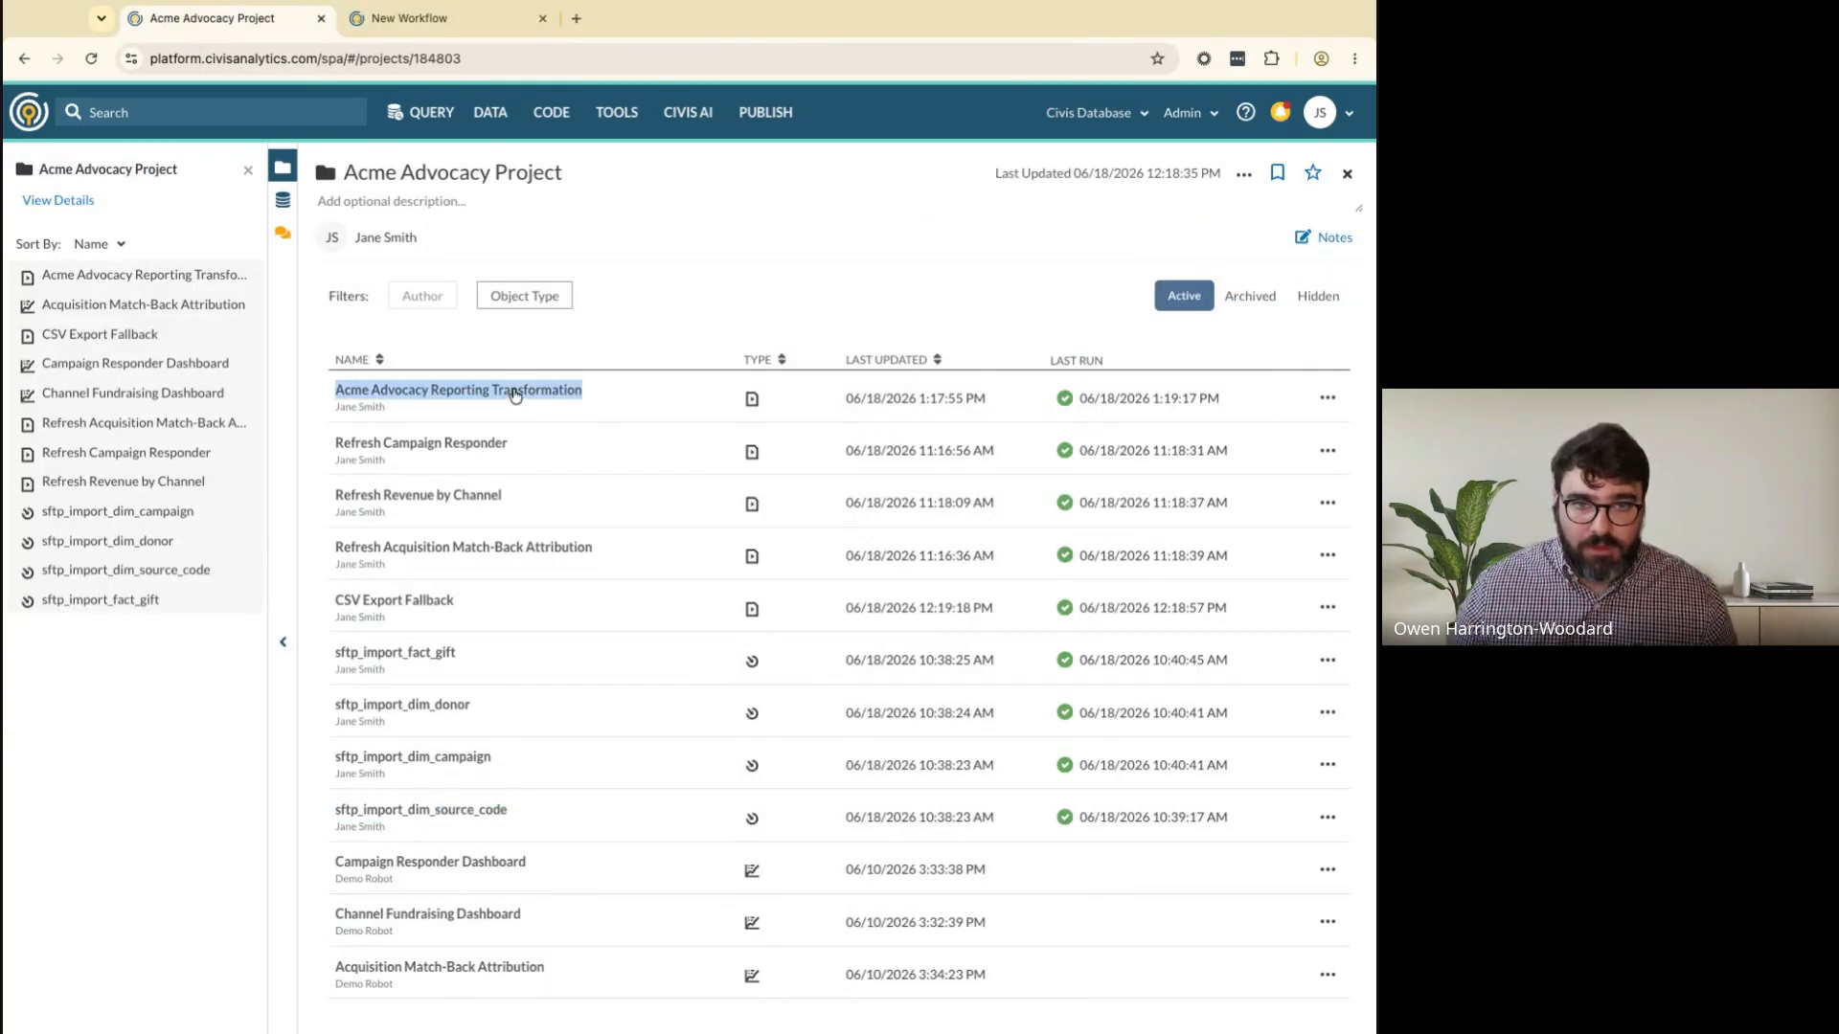
key("ctrl+Tab")
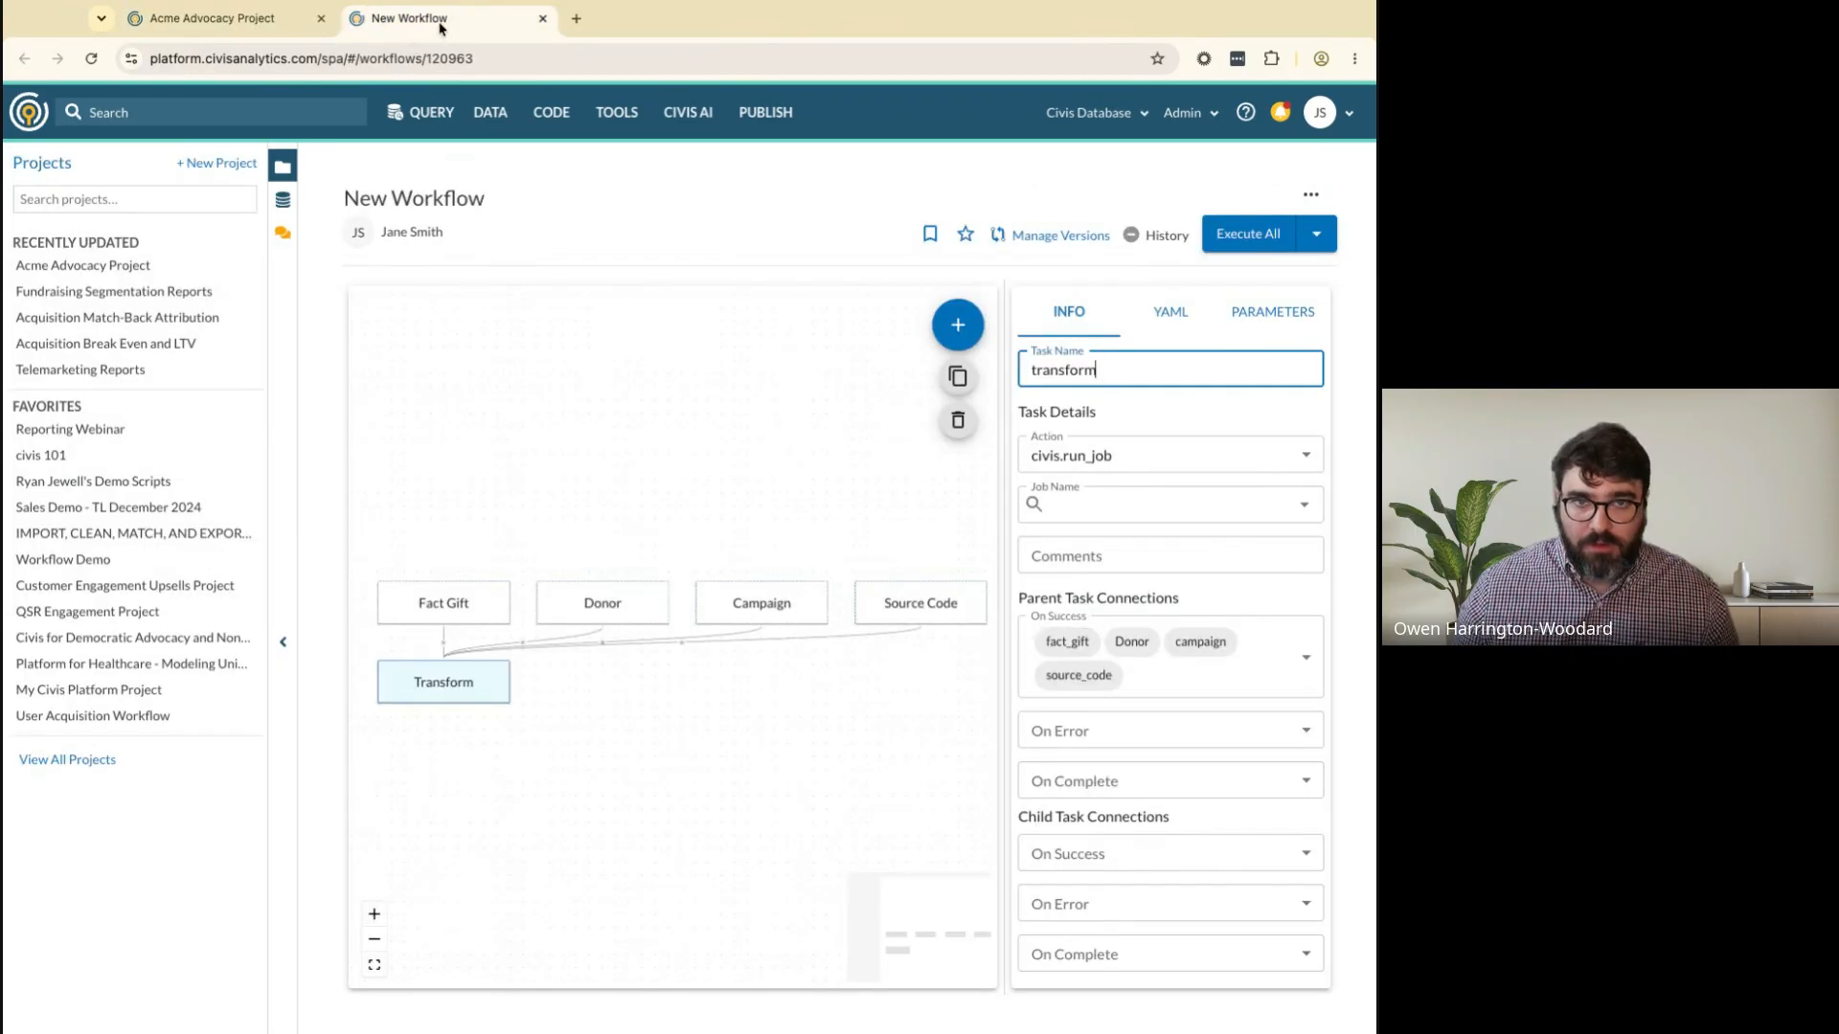
left_click(1114, 504)
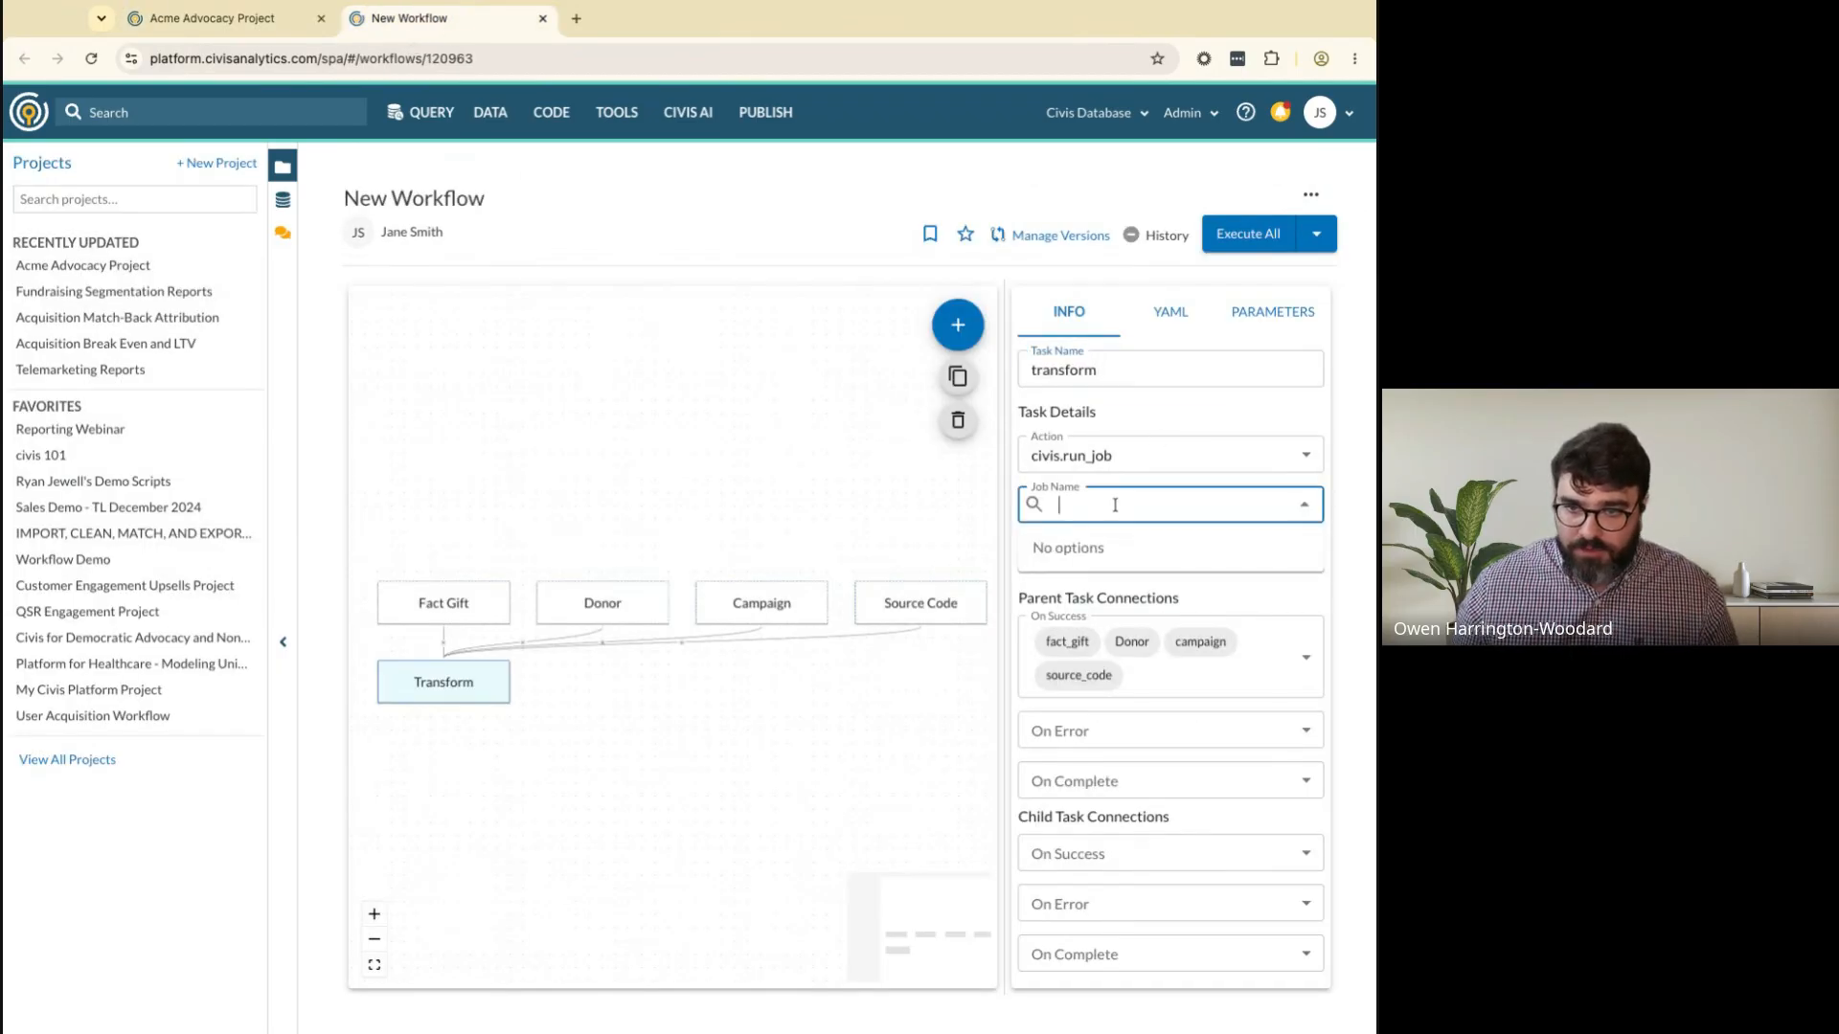
key("ctrl+v")
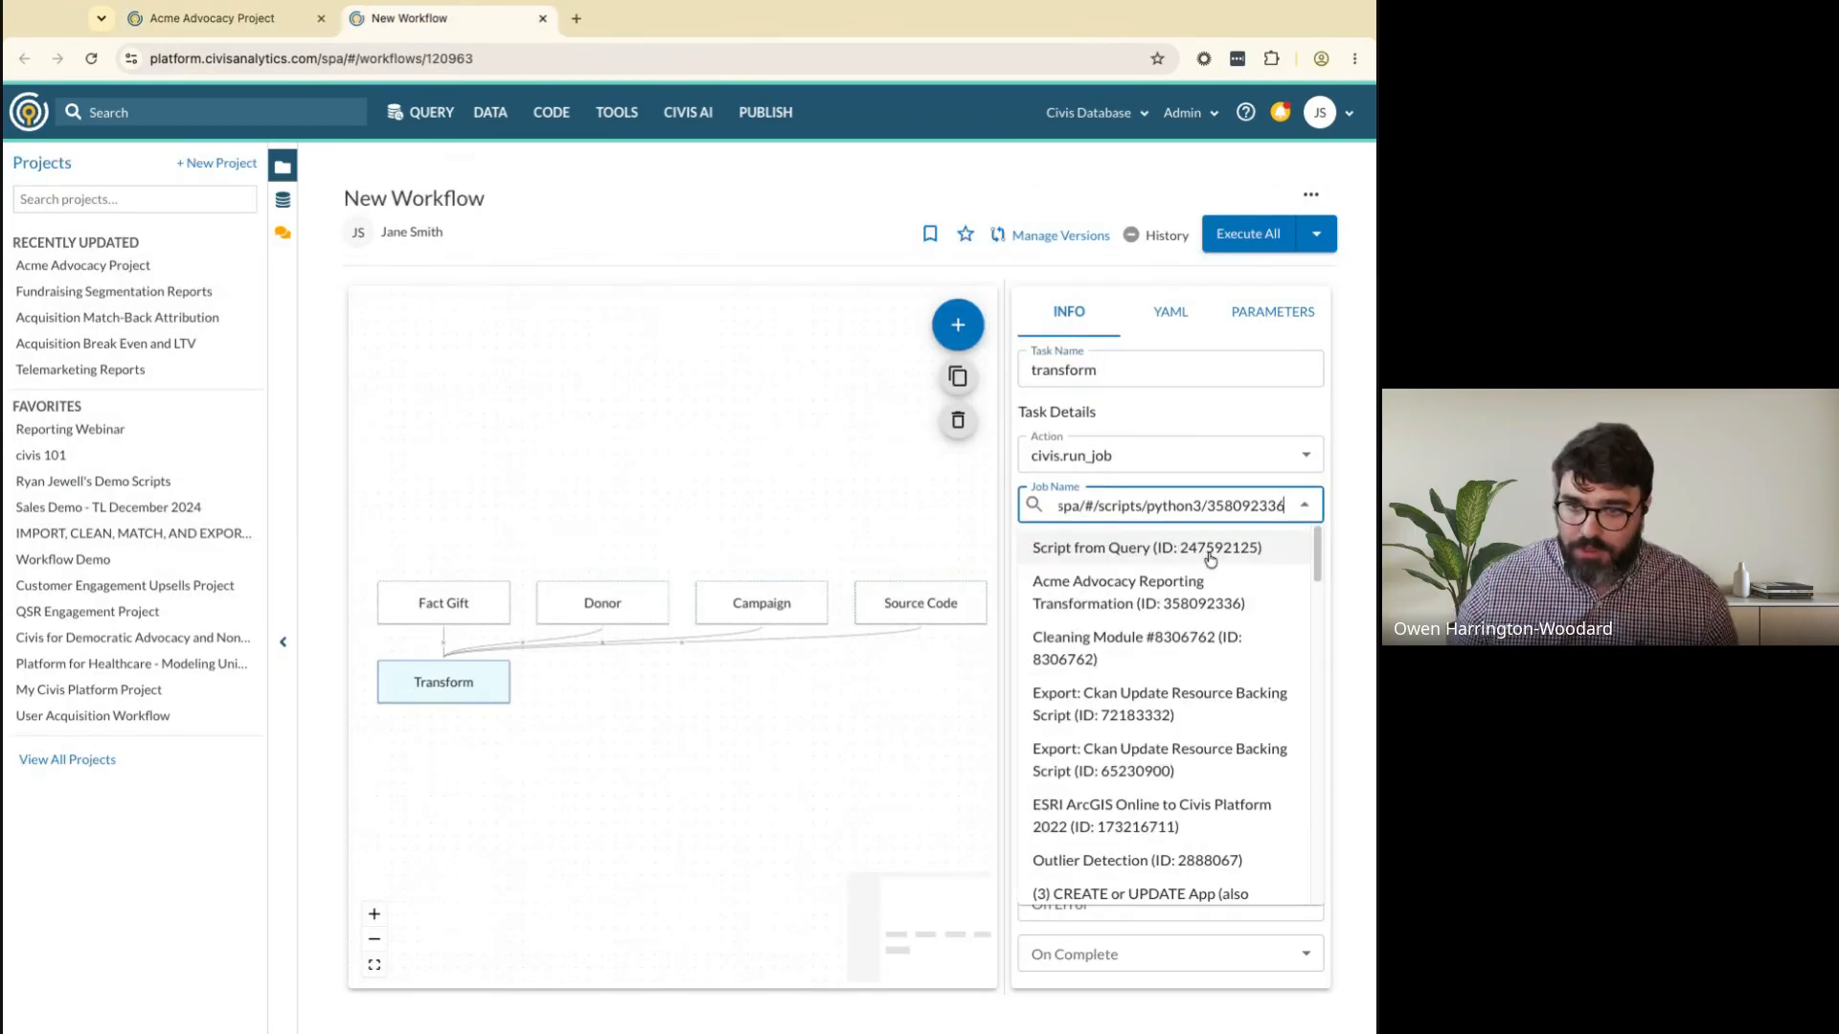
left_click_drag(1207, 506, 917, 813)
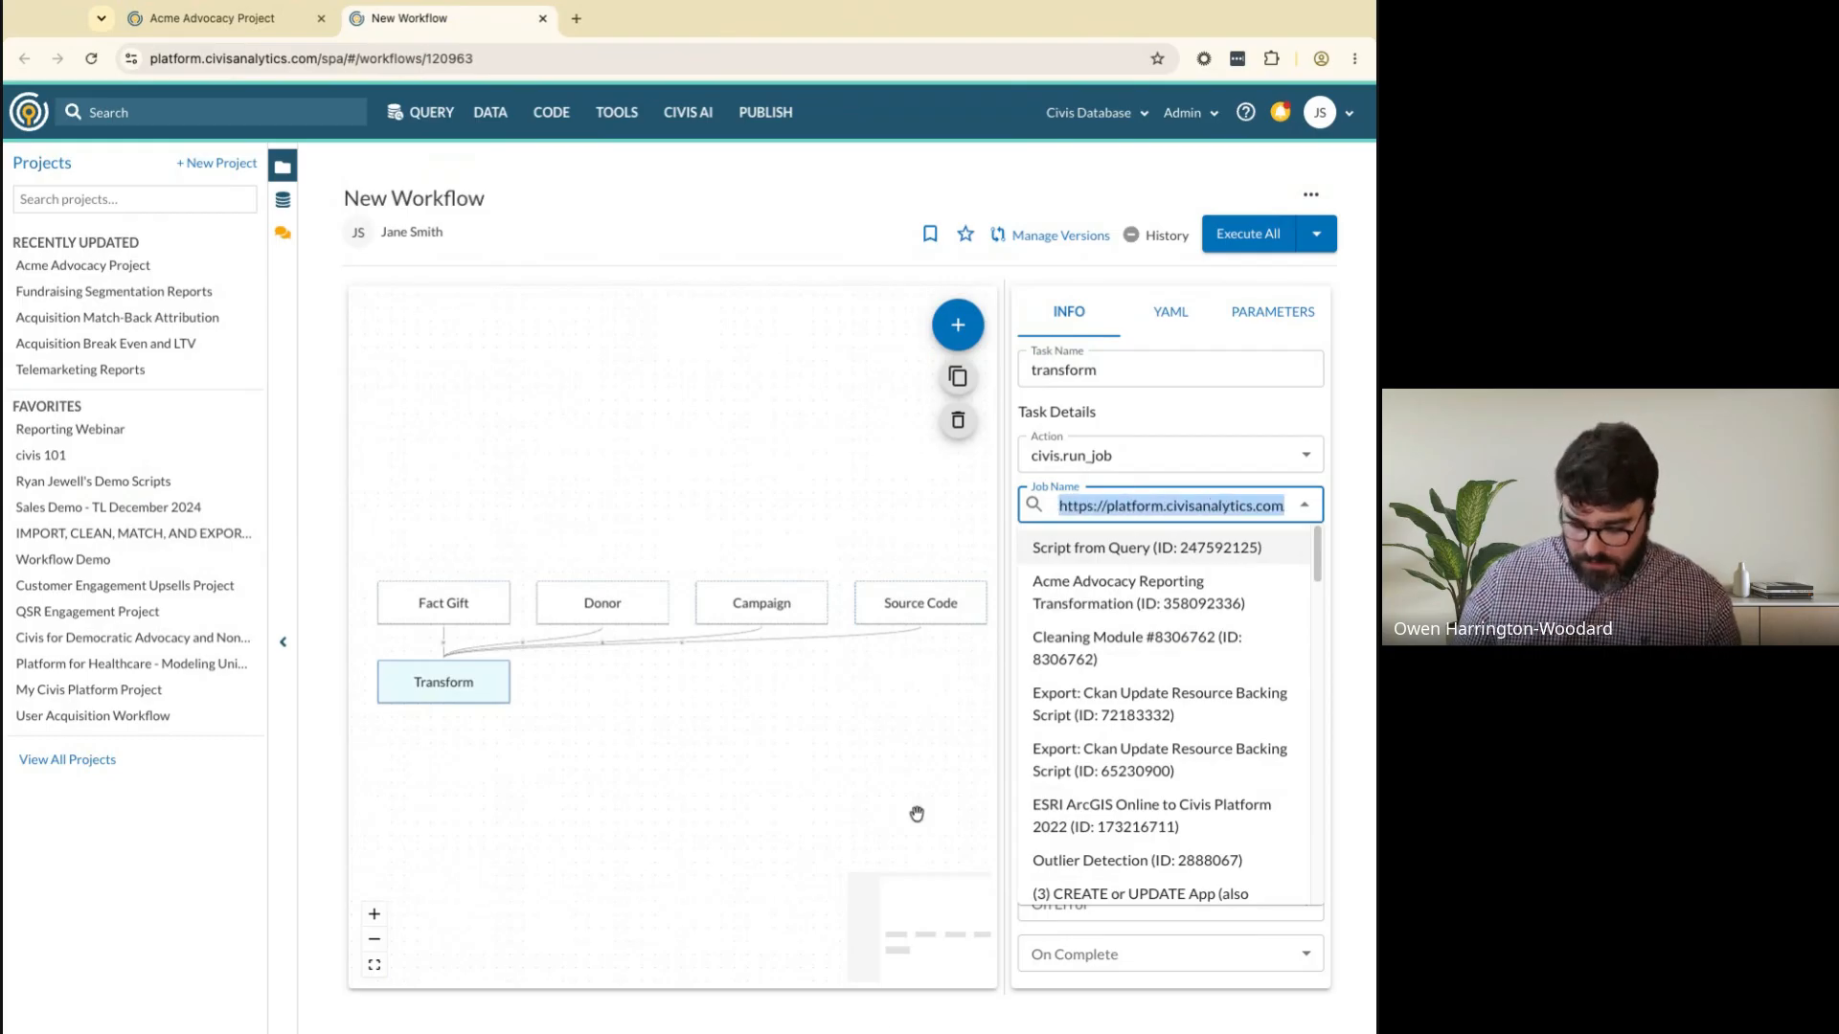
key("BackSpace")
left_click(1208, 554)
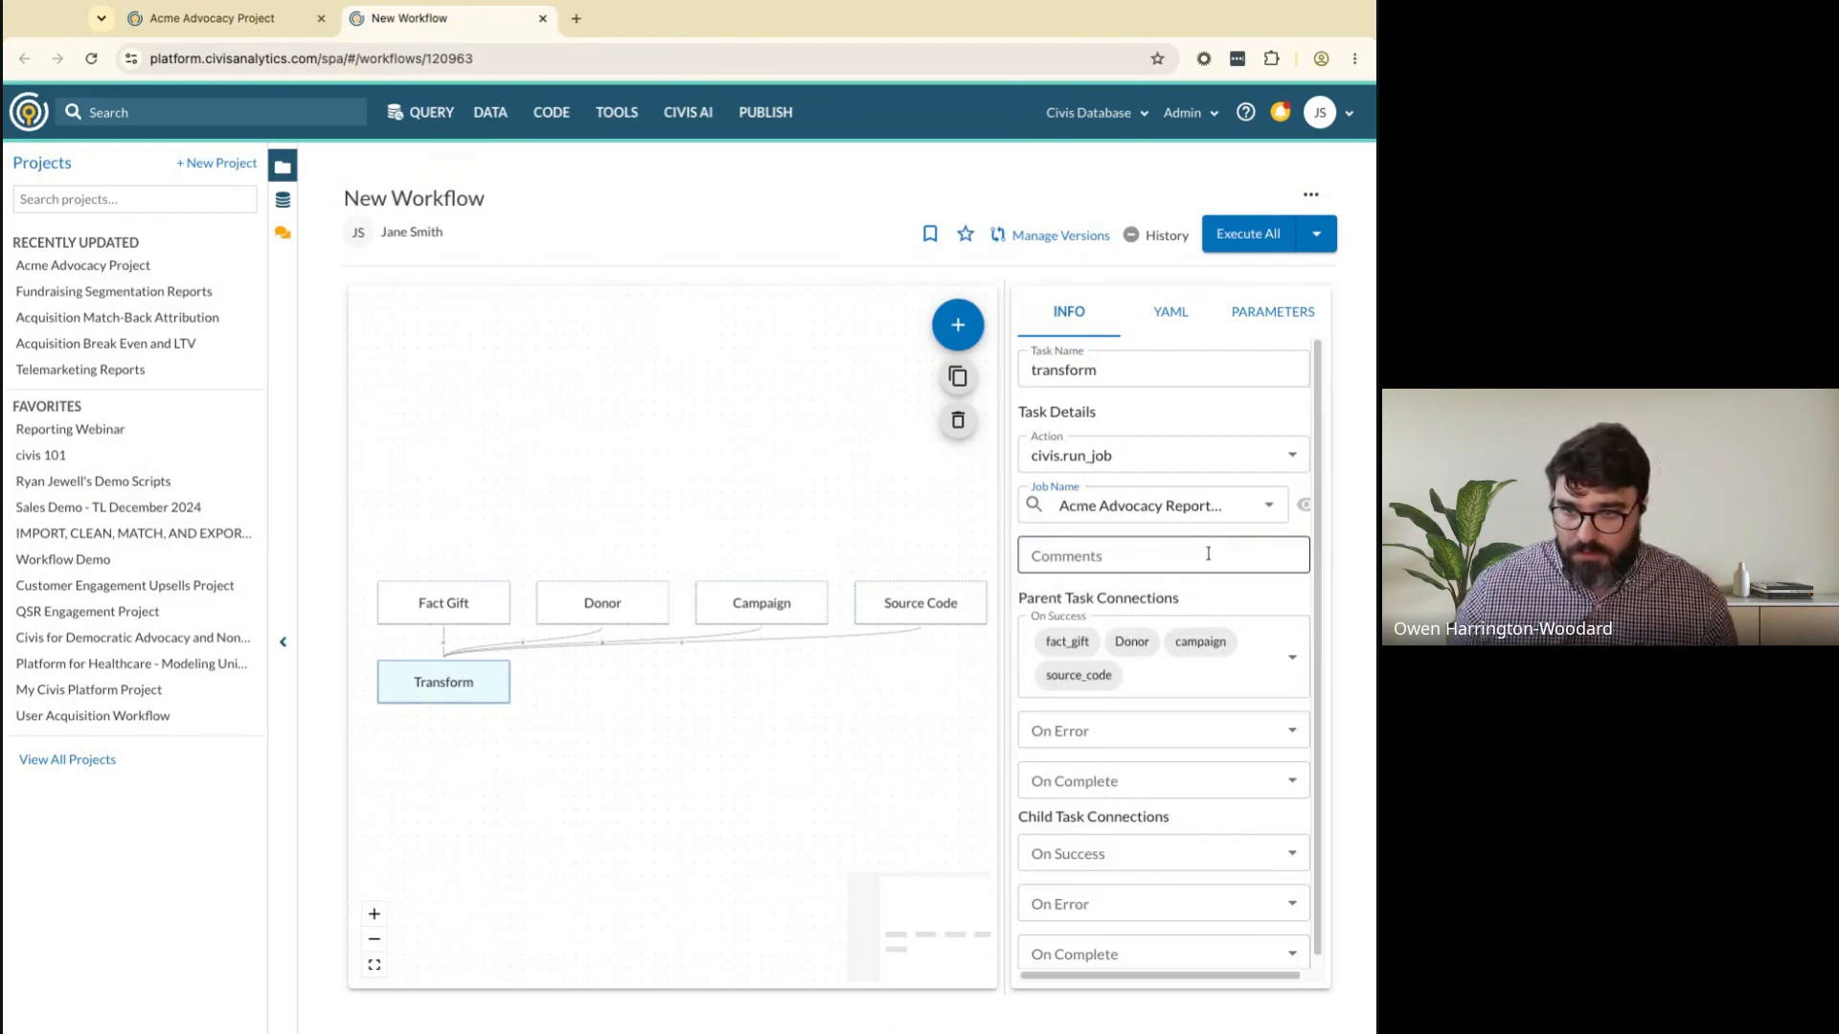
left_click(648, 952)
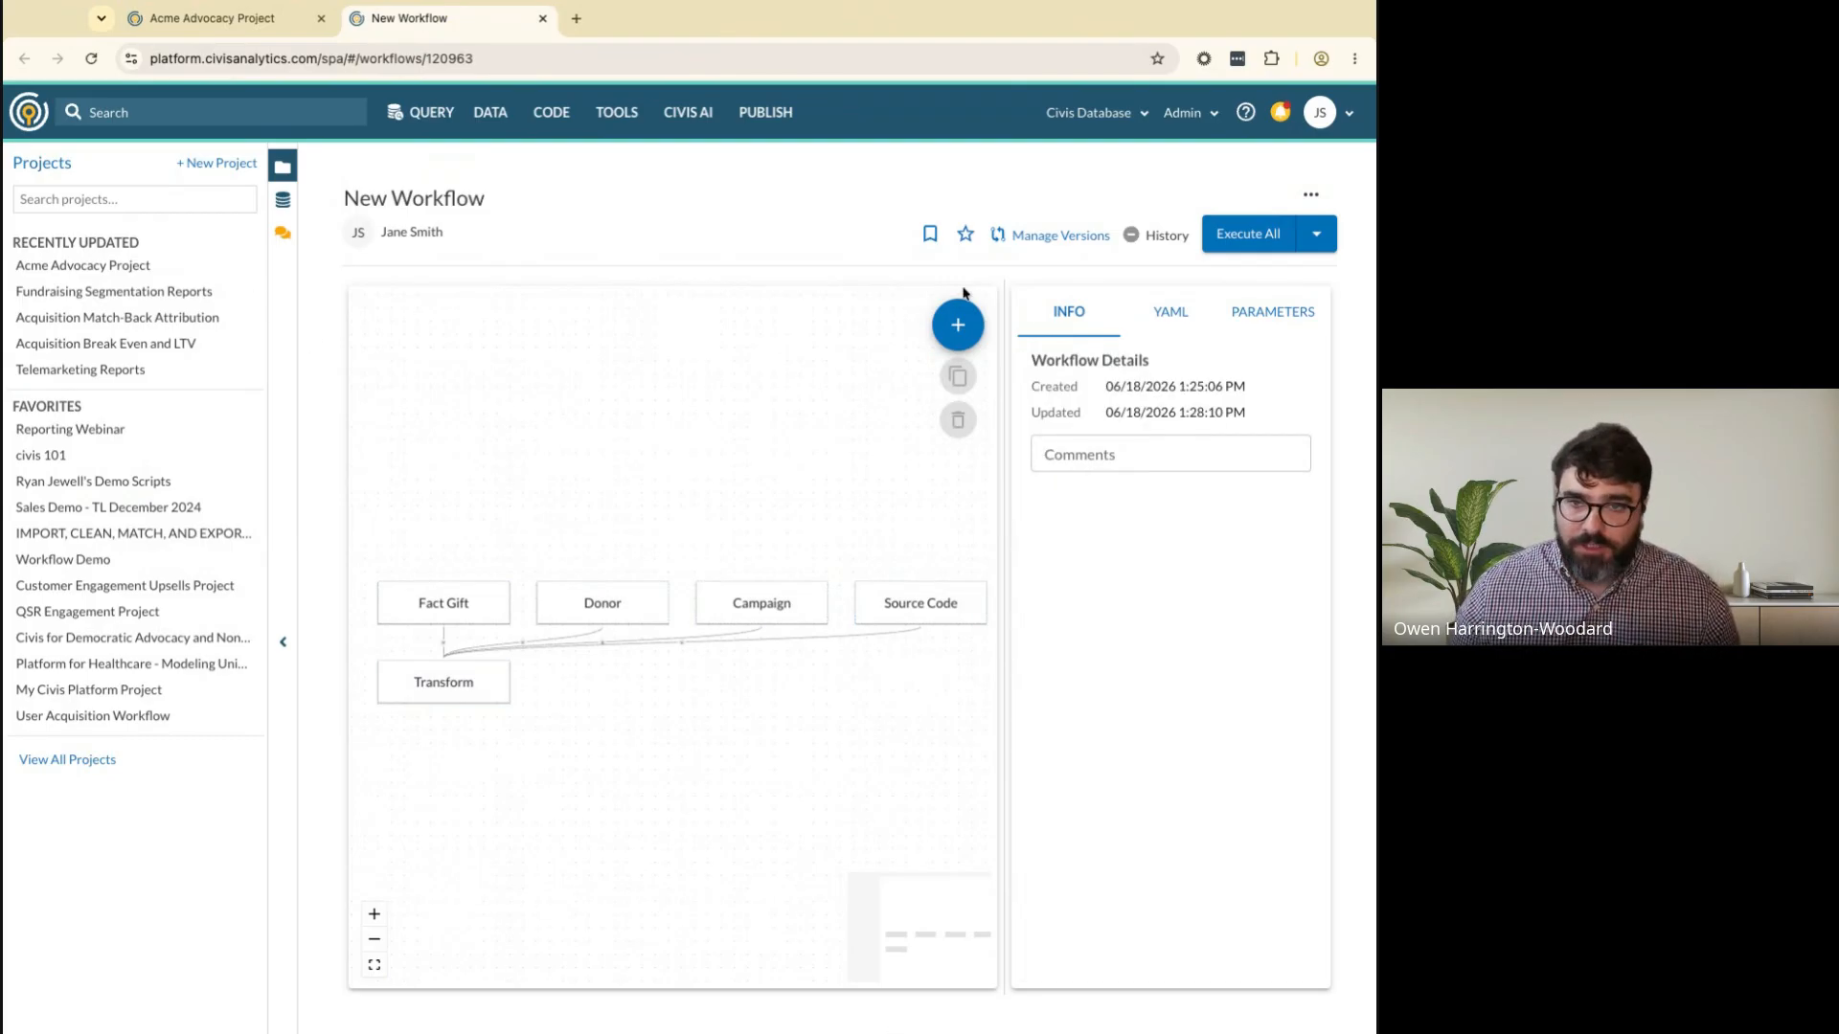
Add a new task to the workflow and name it refresh_report
left_click(958, 325)
double_click(1118, 381)
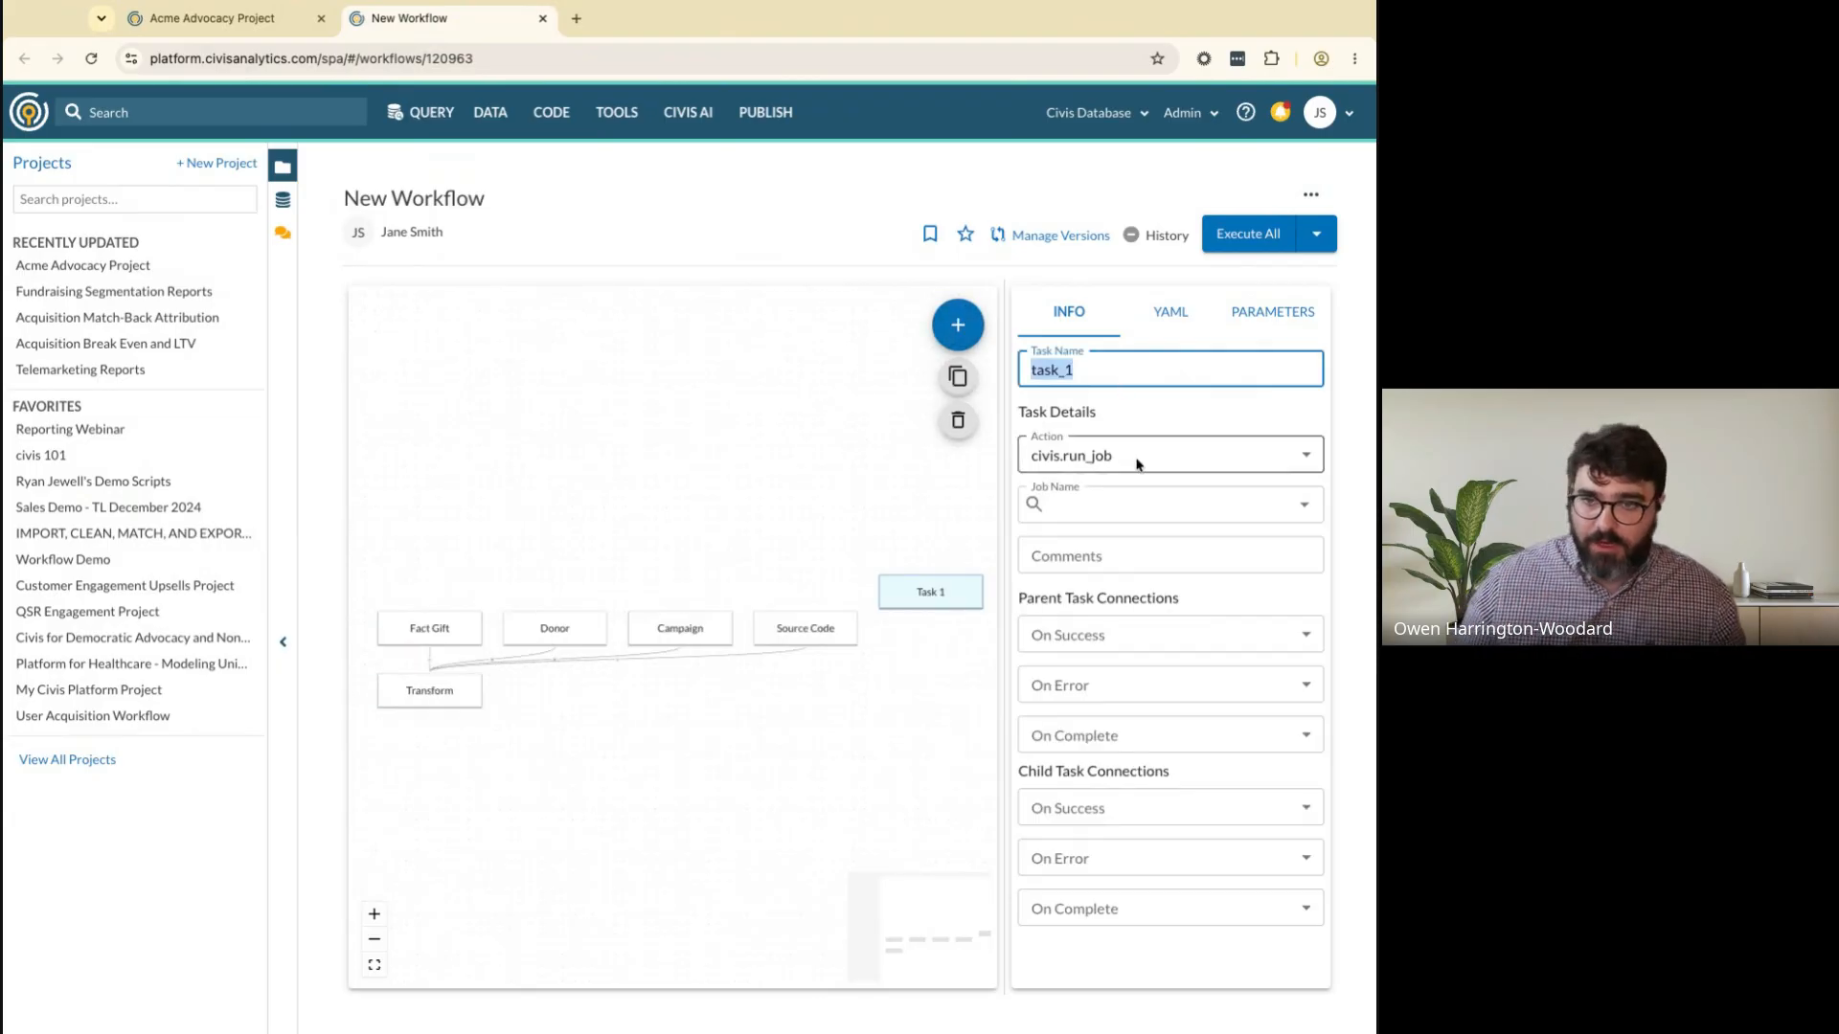
type("refresh_report")
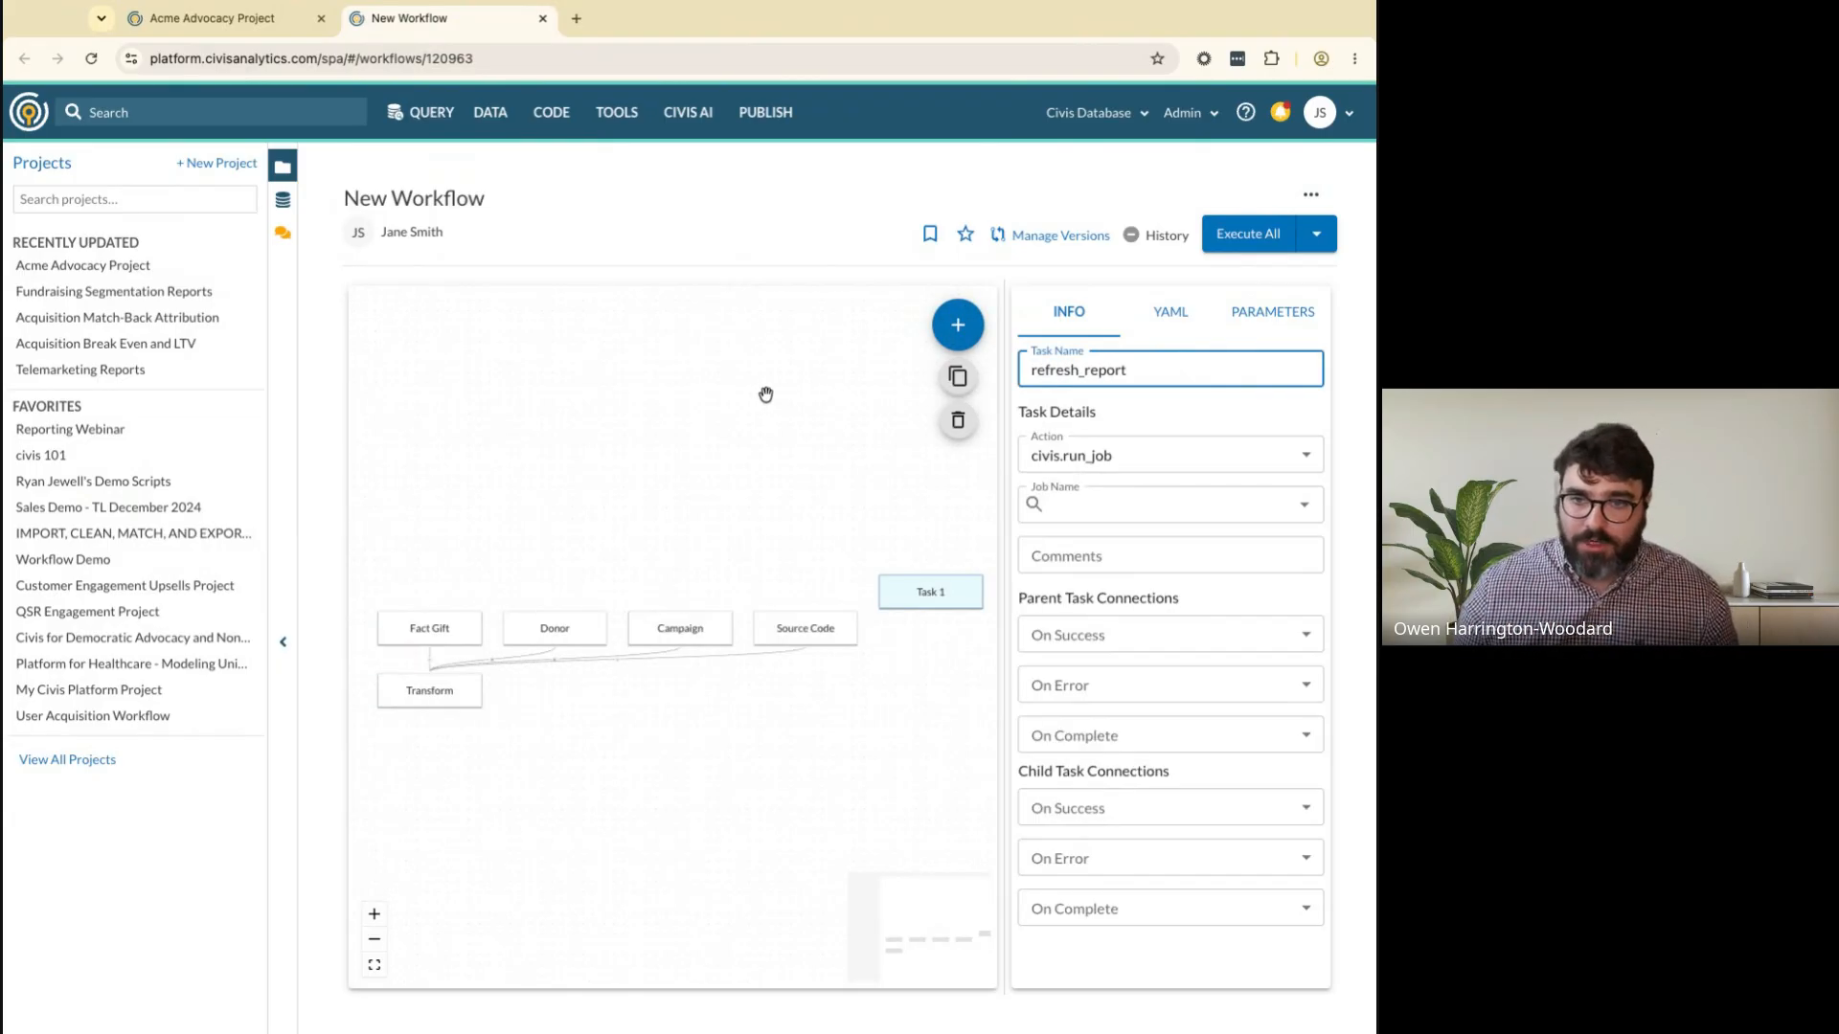
left_click(761, 397)
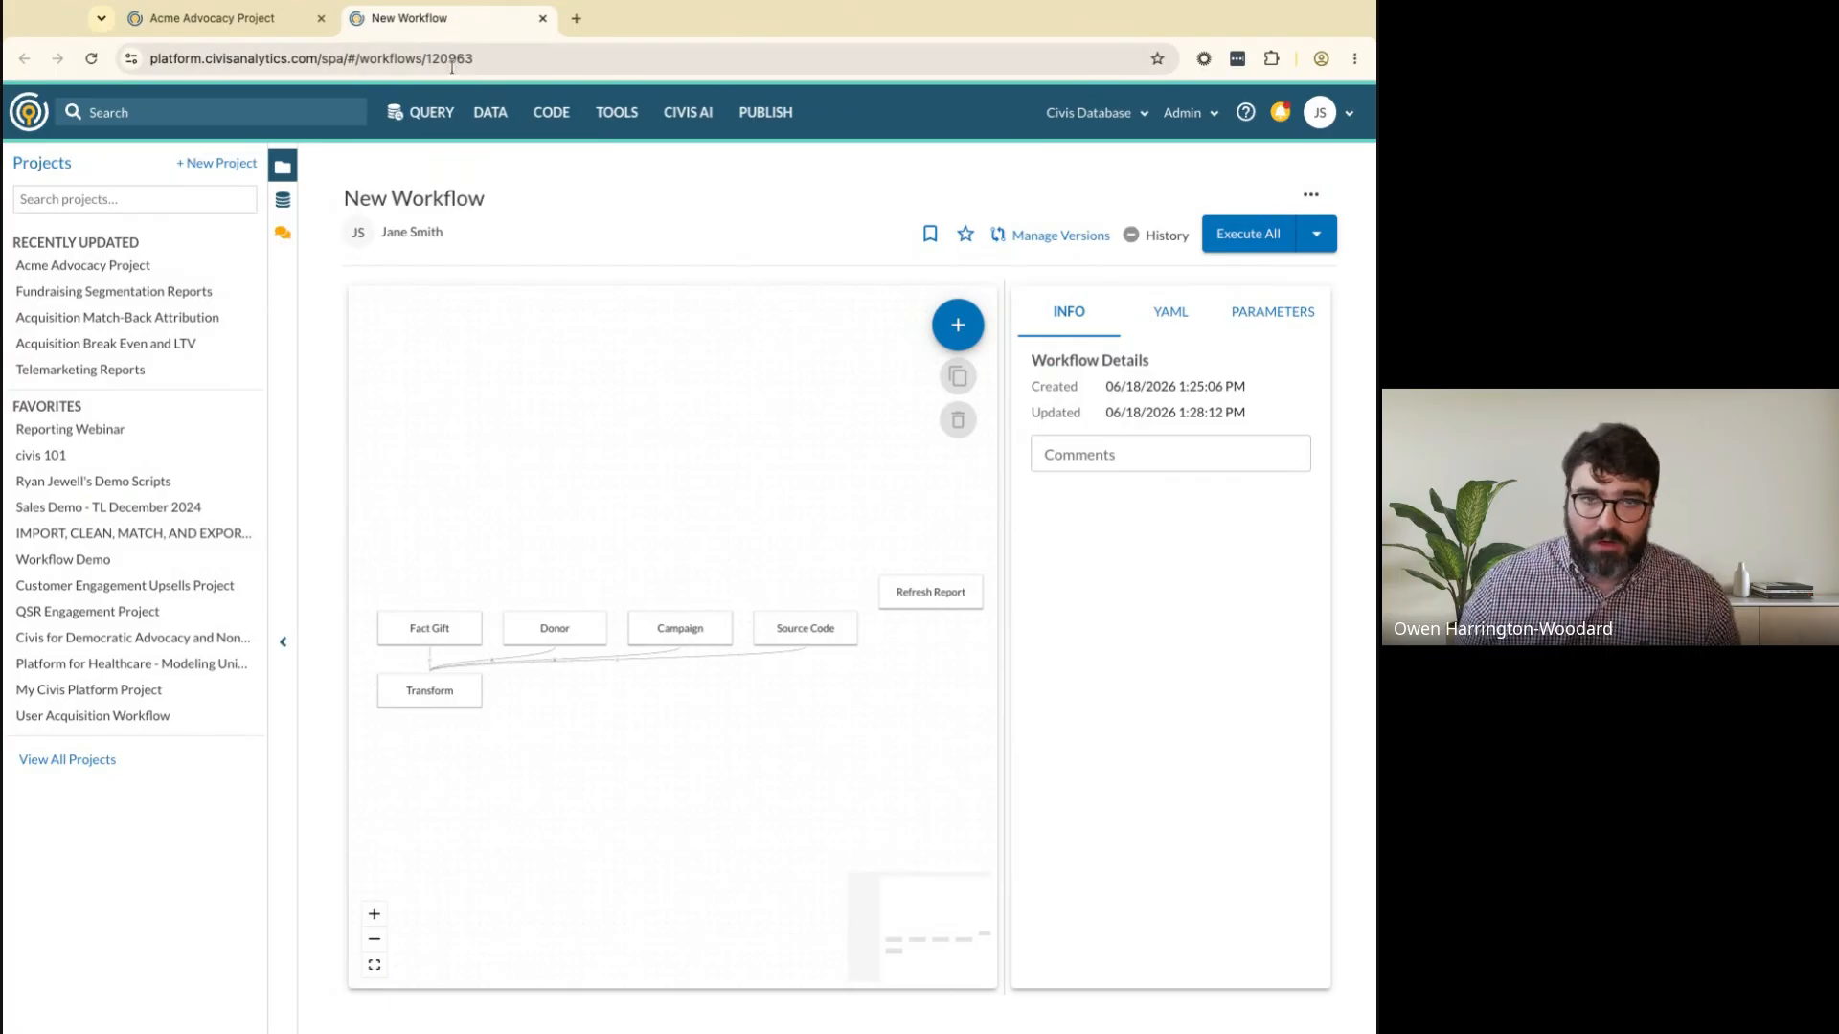
Assign the Refresh Campaign Responder job to the refresh_report task, using the job link copied from the Acme Advocacy Project
left_click(213, 19)
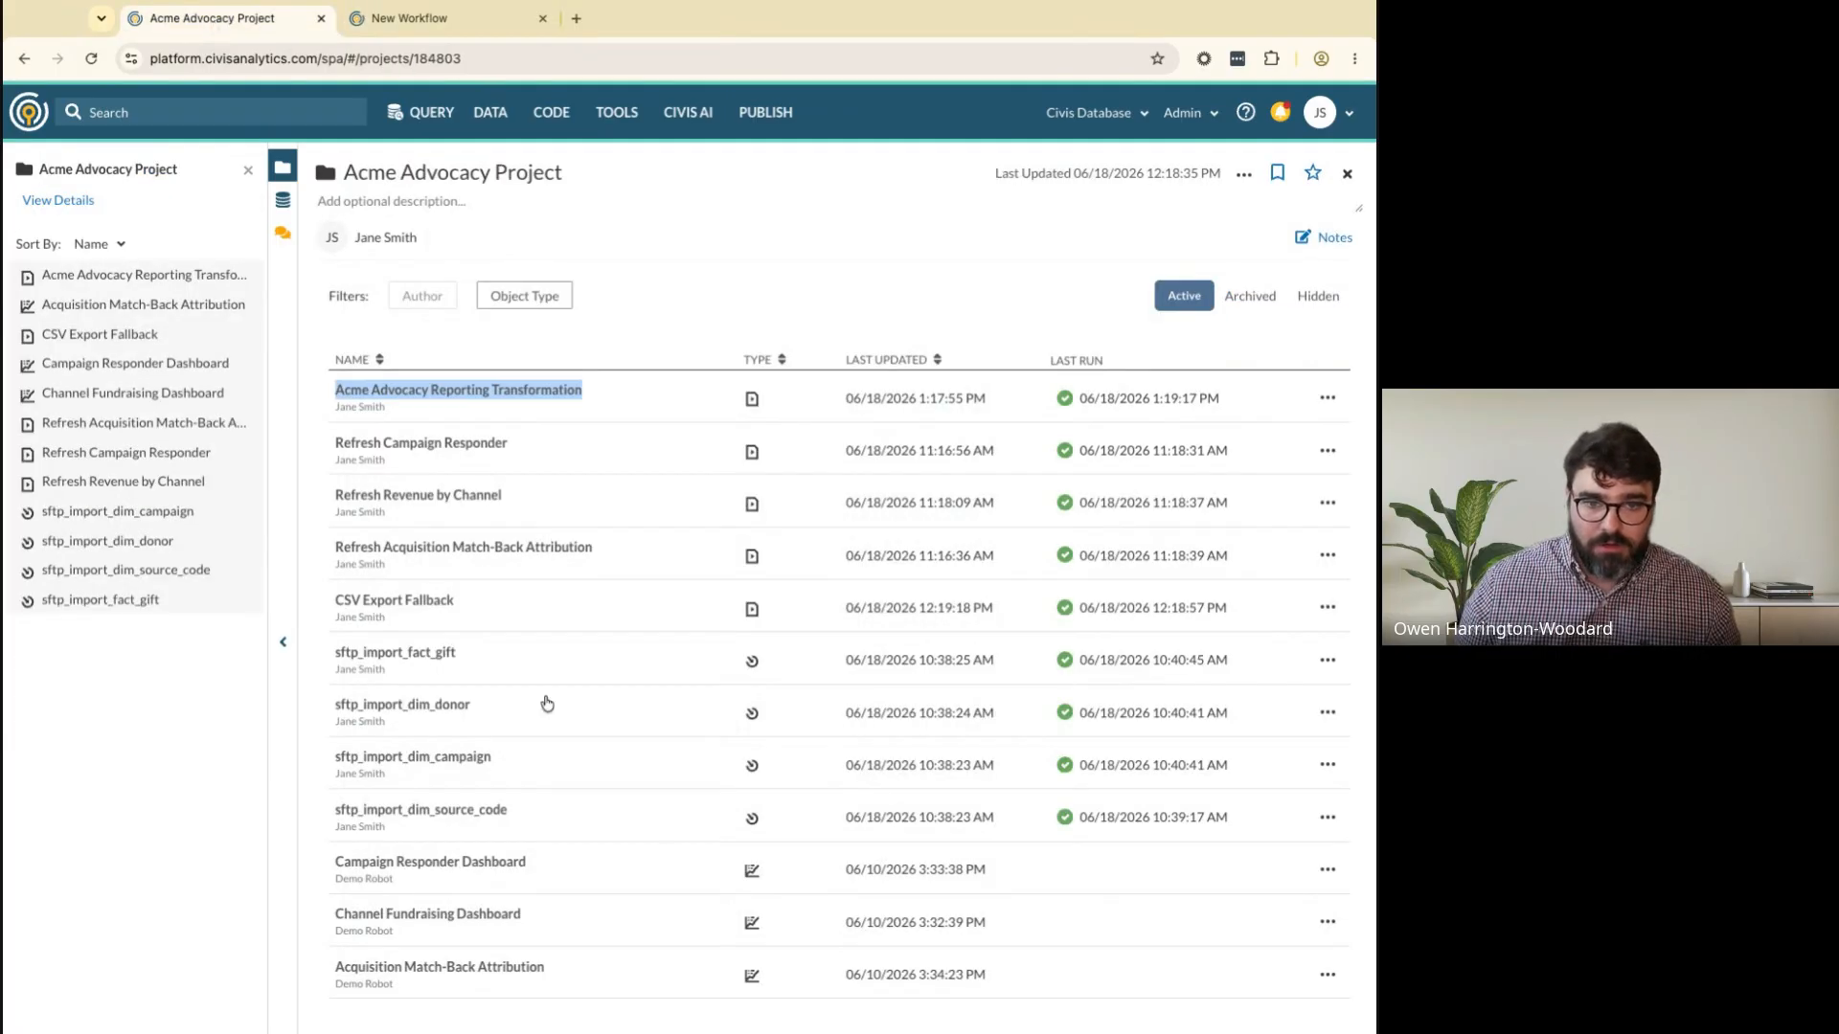
triple_click(500, 918)
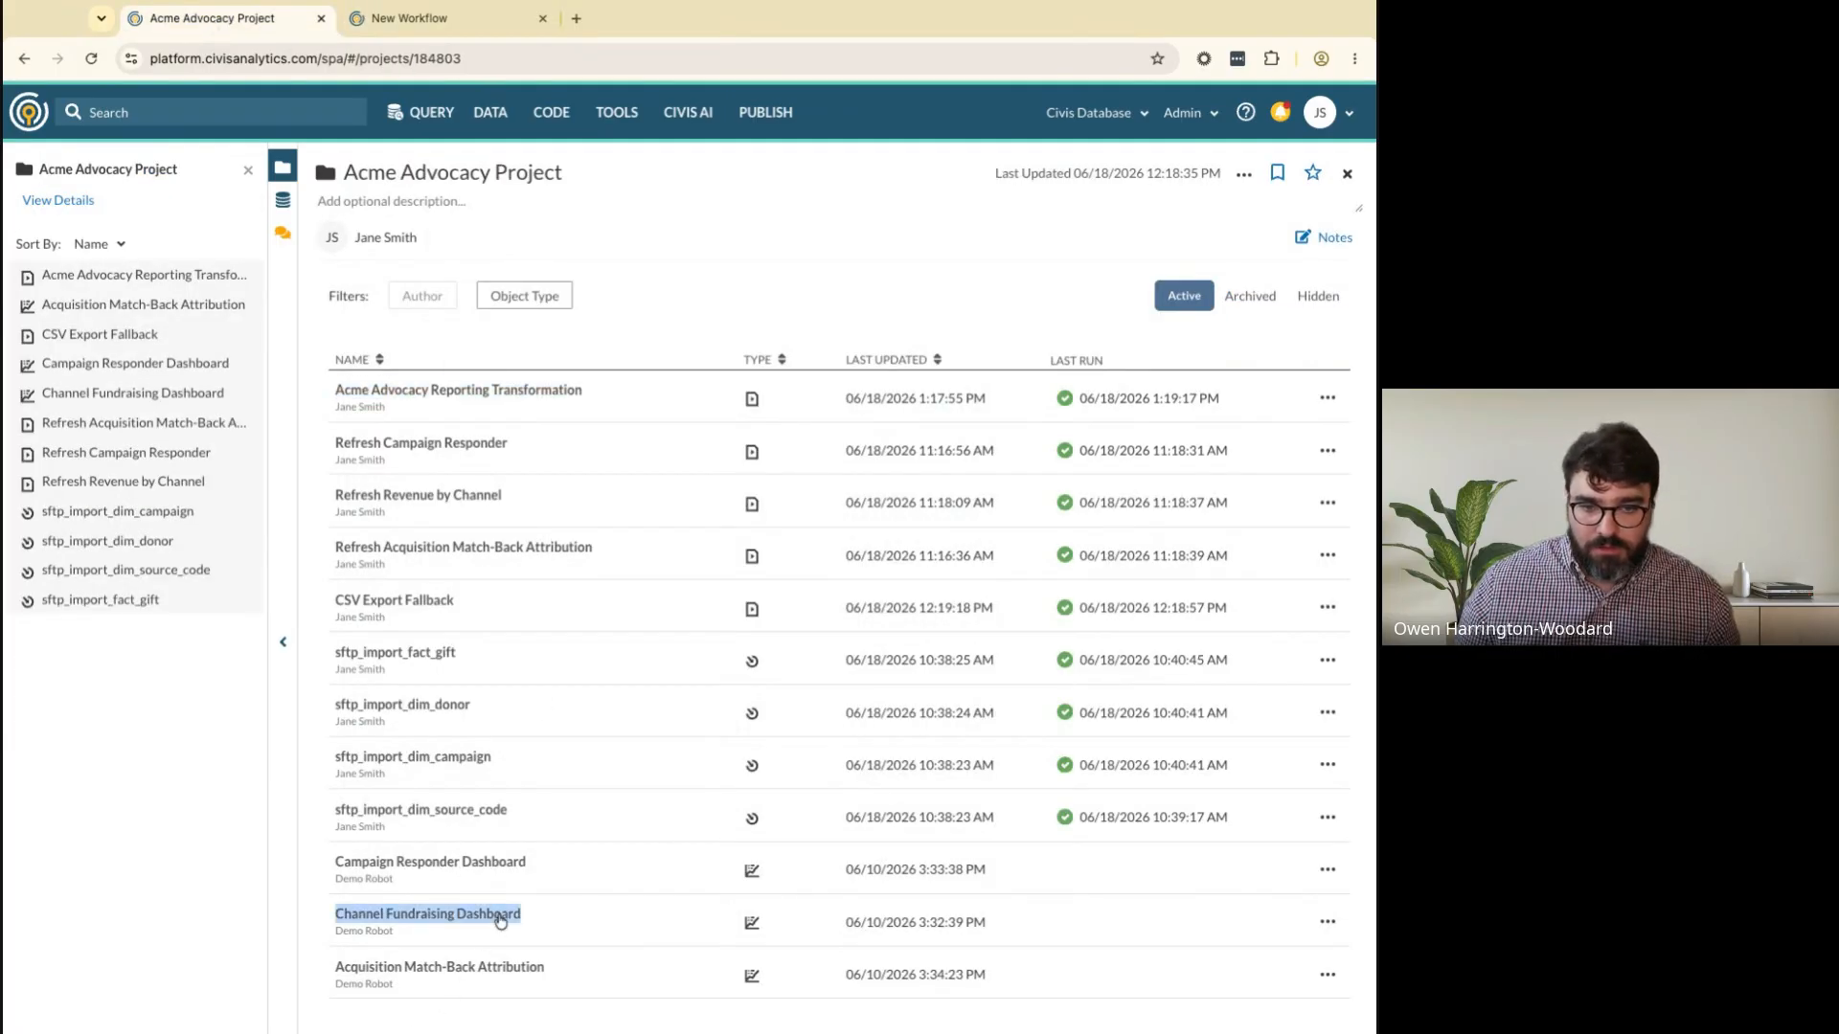
left_click(460, 13)
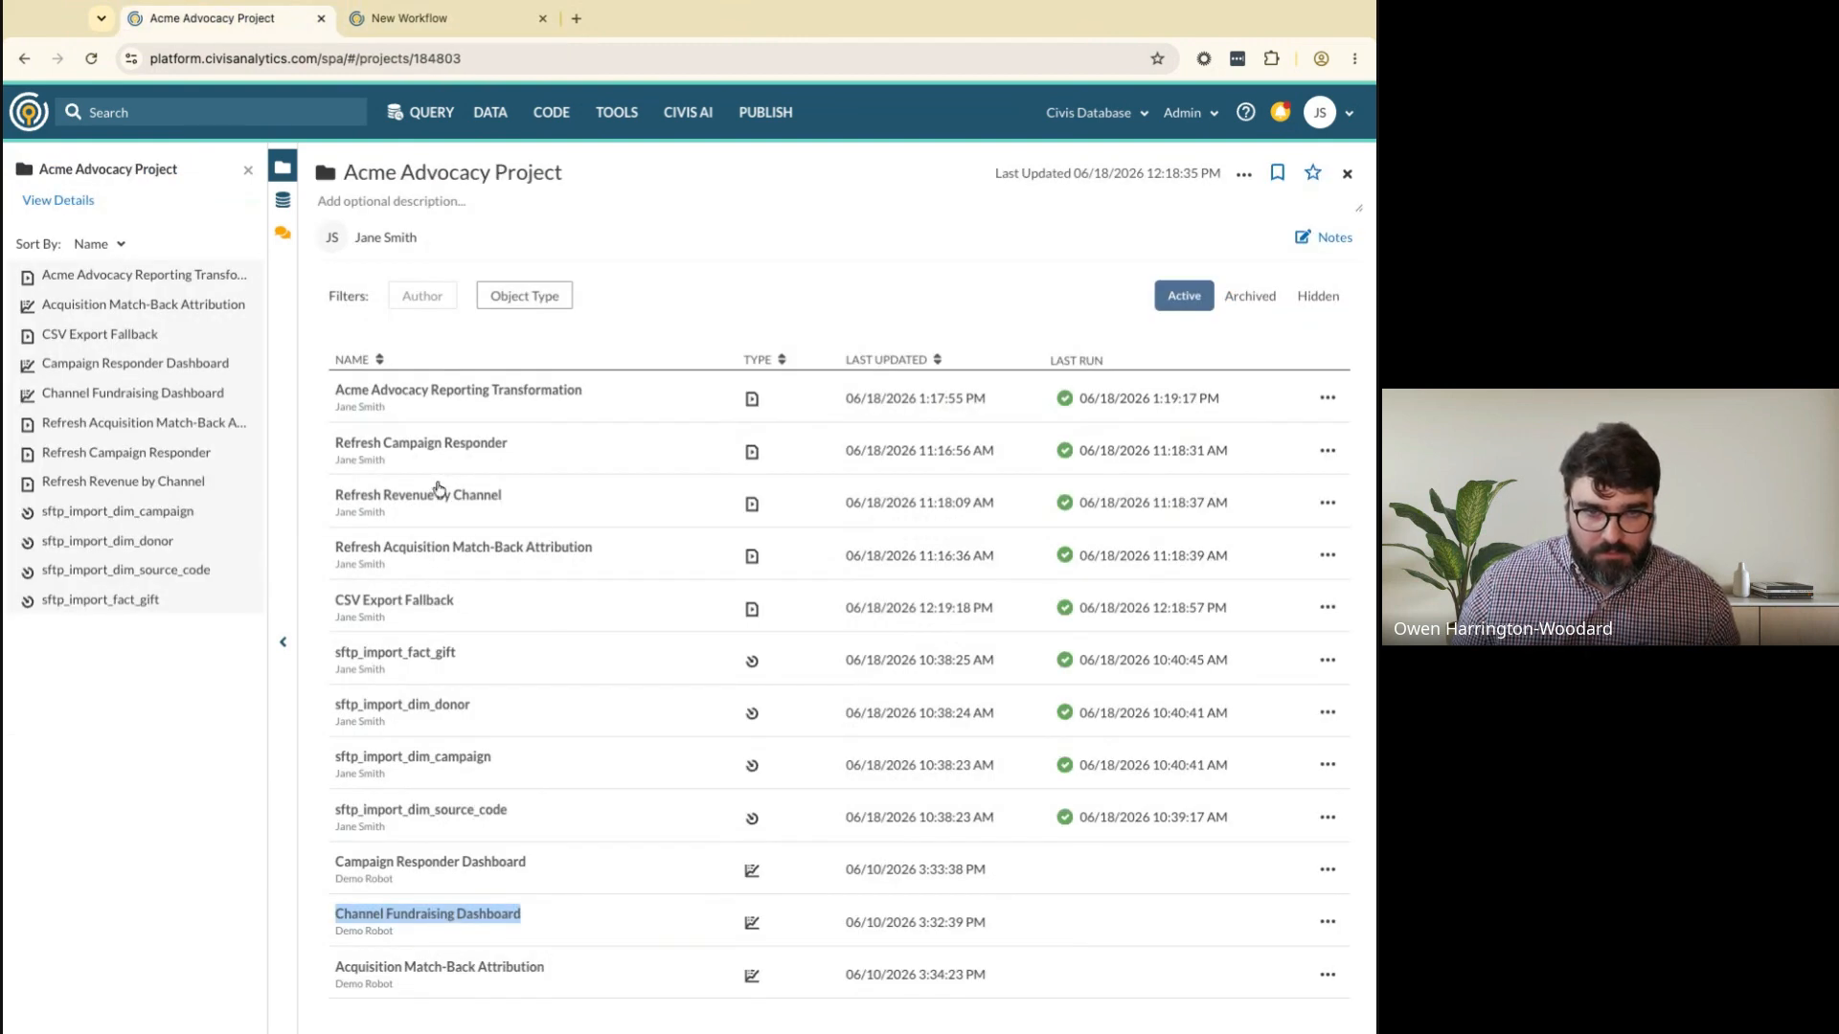
triple_click(449, 443)
left_click(440, 11)
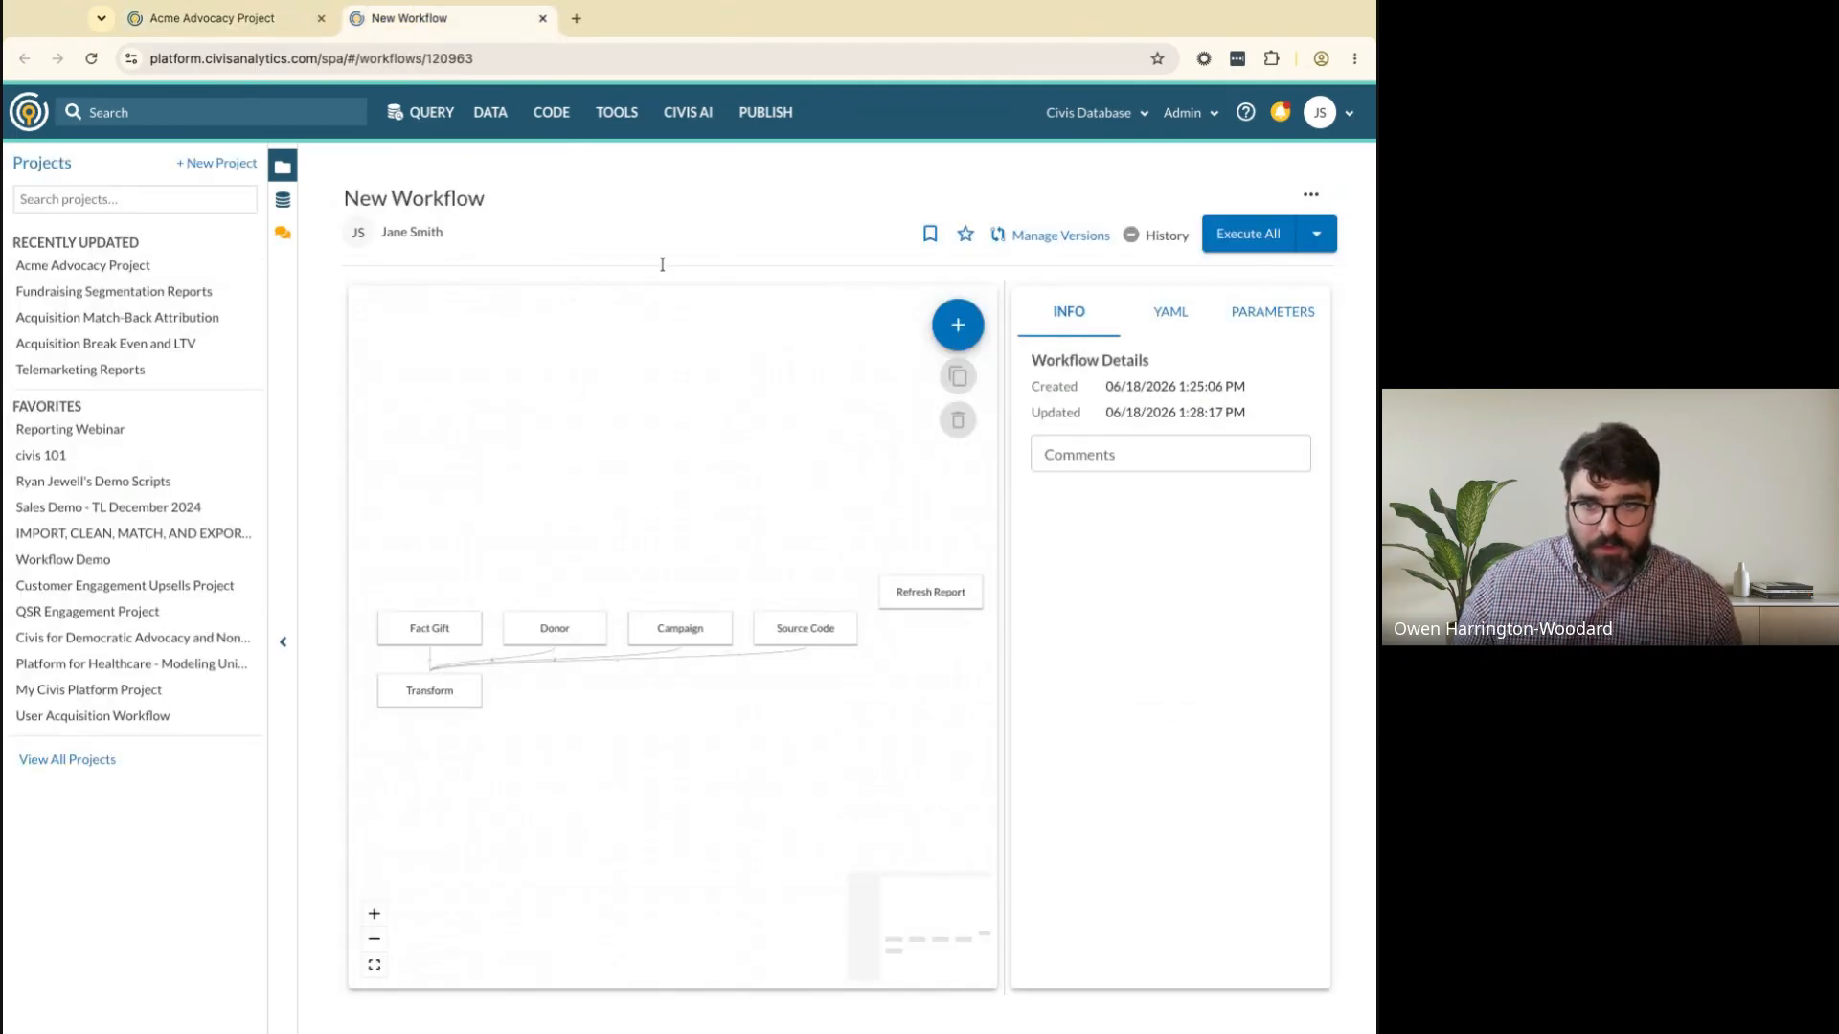
left_click(965, 591)
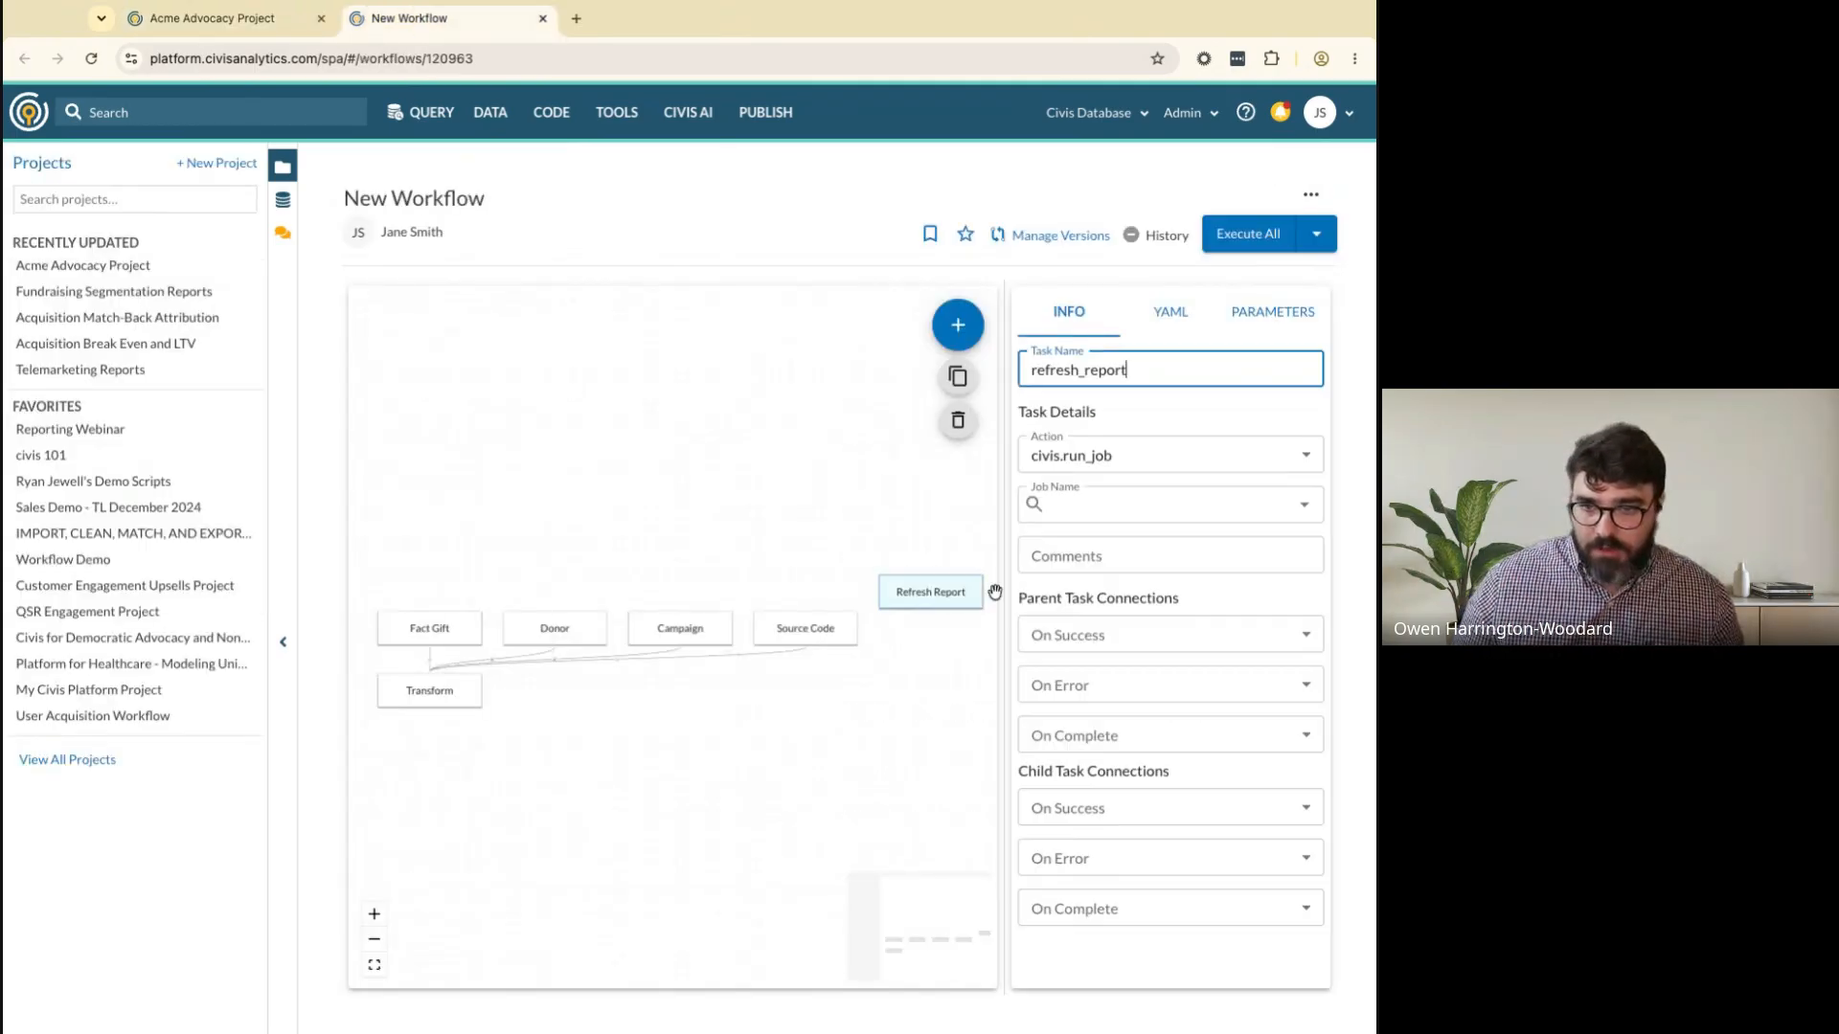
left_click(1106, 499)
type("/spa/#/scripts/custom/358093585")
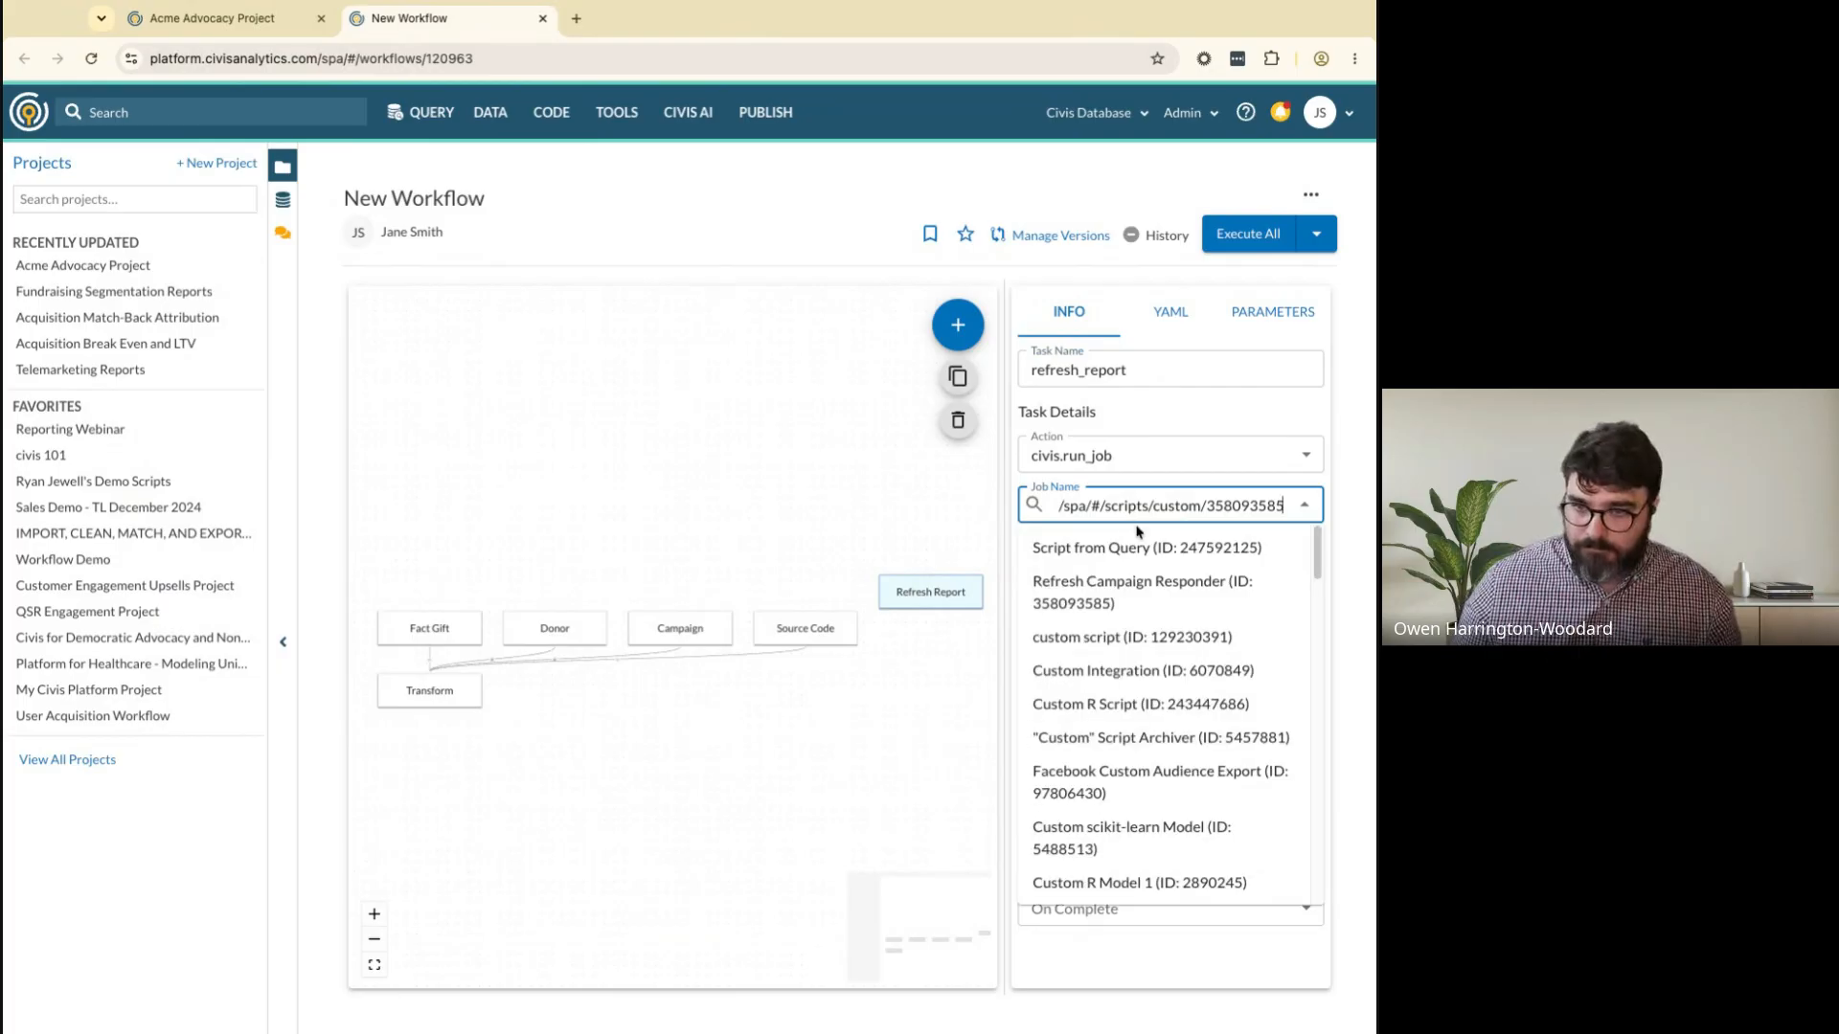
left_click_drag(1210, 504, 618, 504)
key("BackSpace")
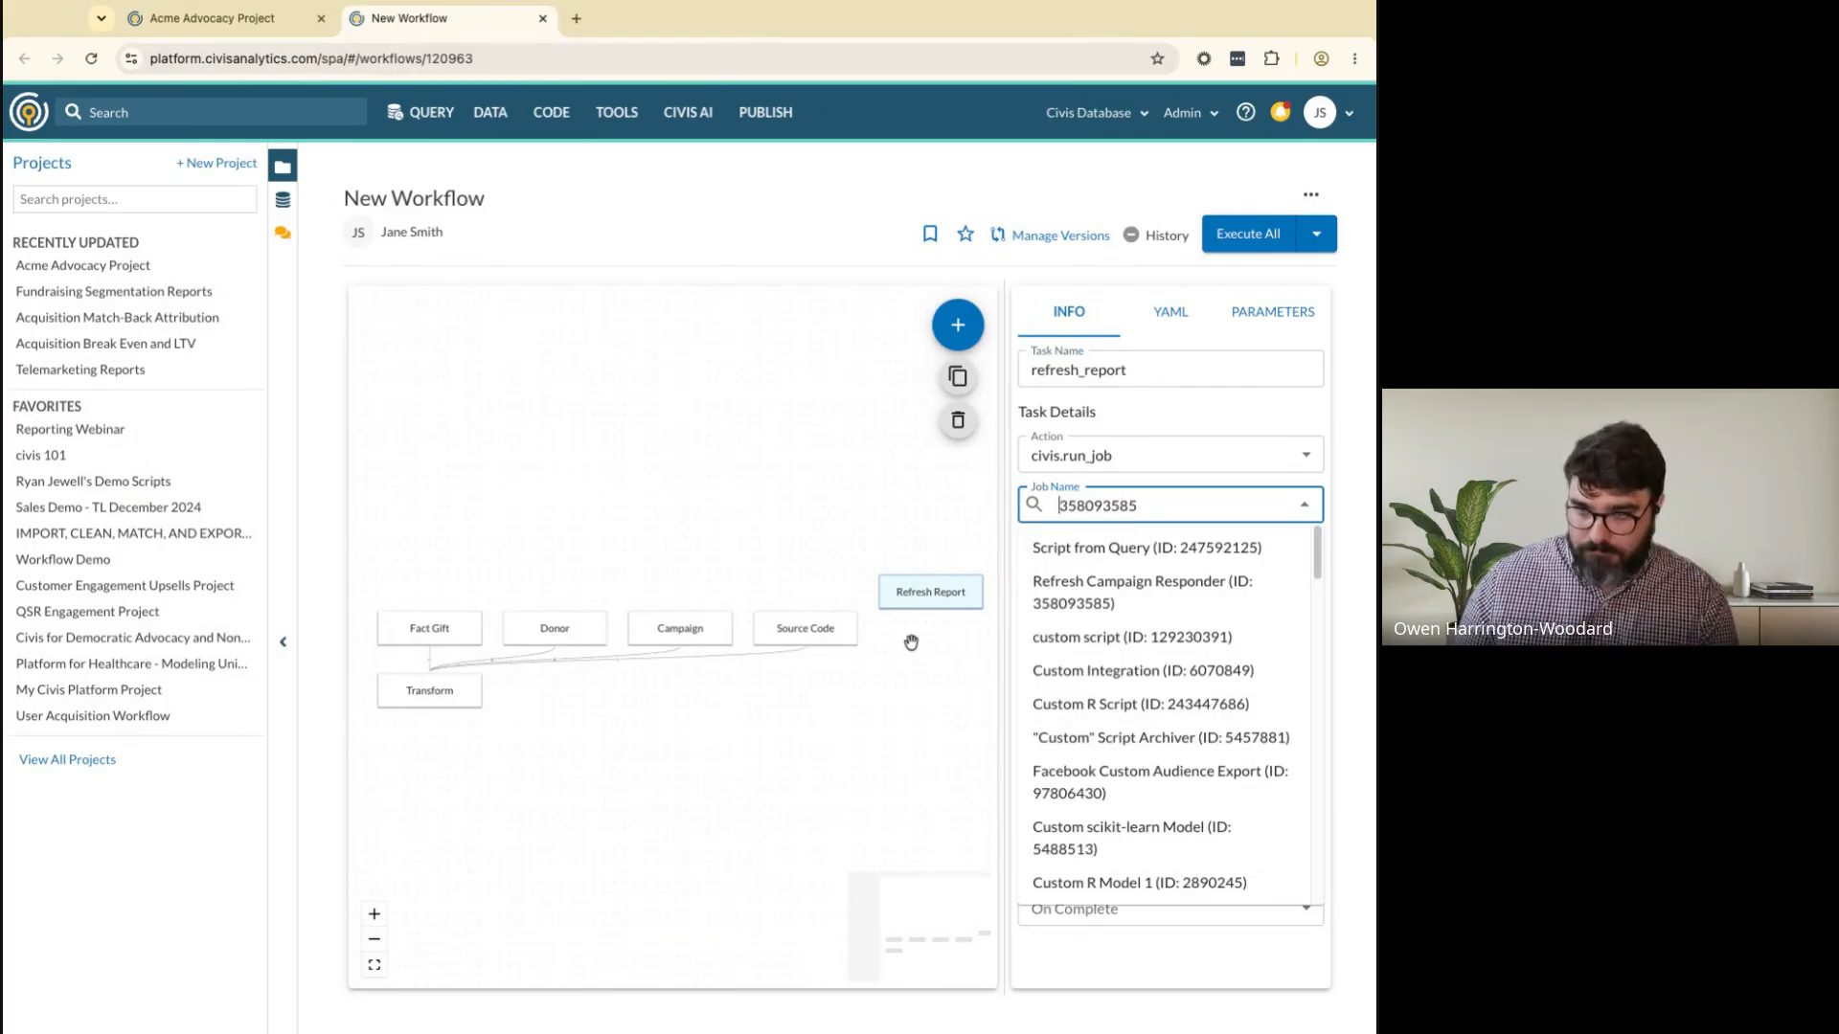
left_click(1189, 575)
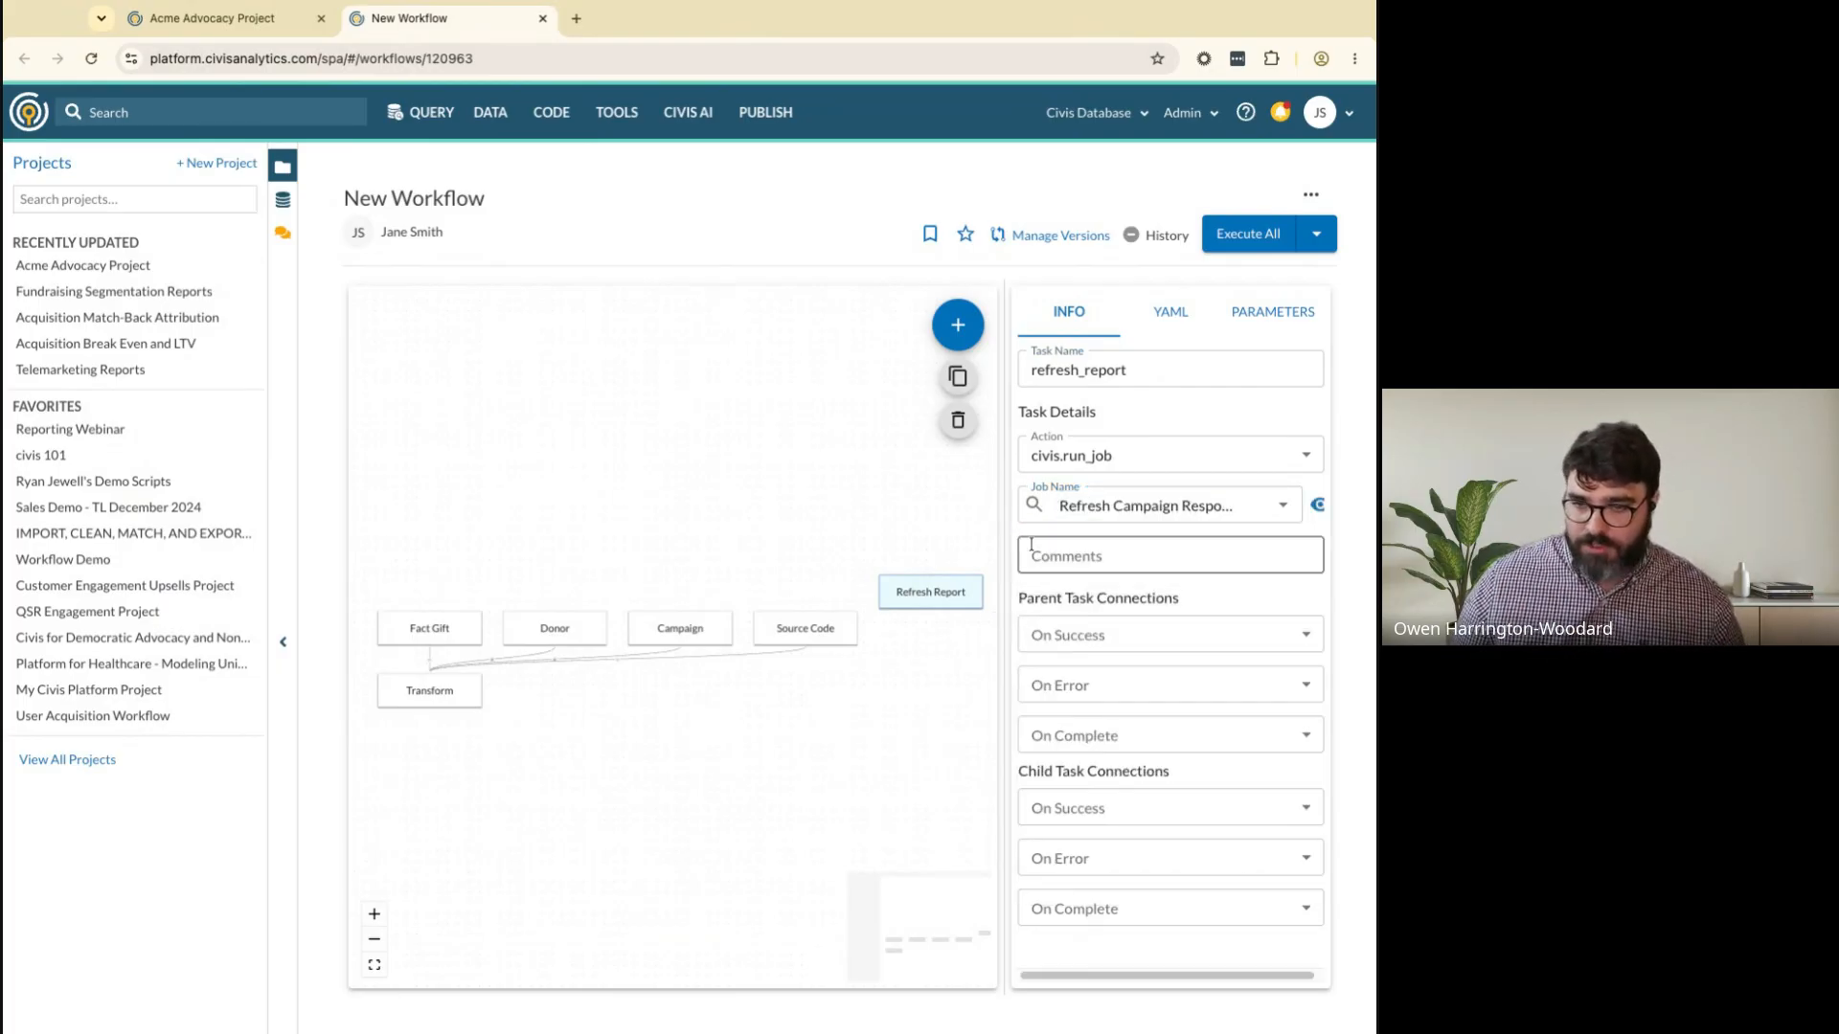
Make transform the on-success parent task of refresh_report
left_click_drag(1001, 514, 972, 514)
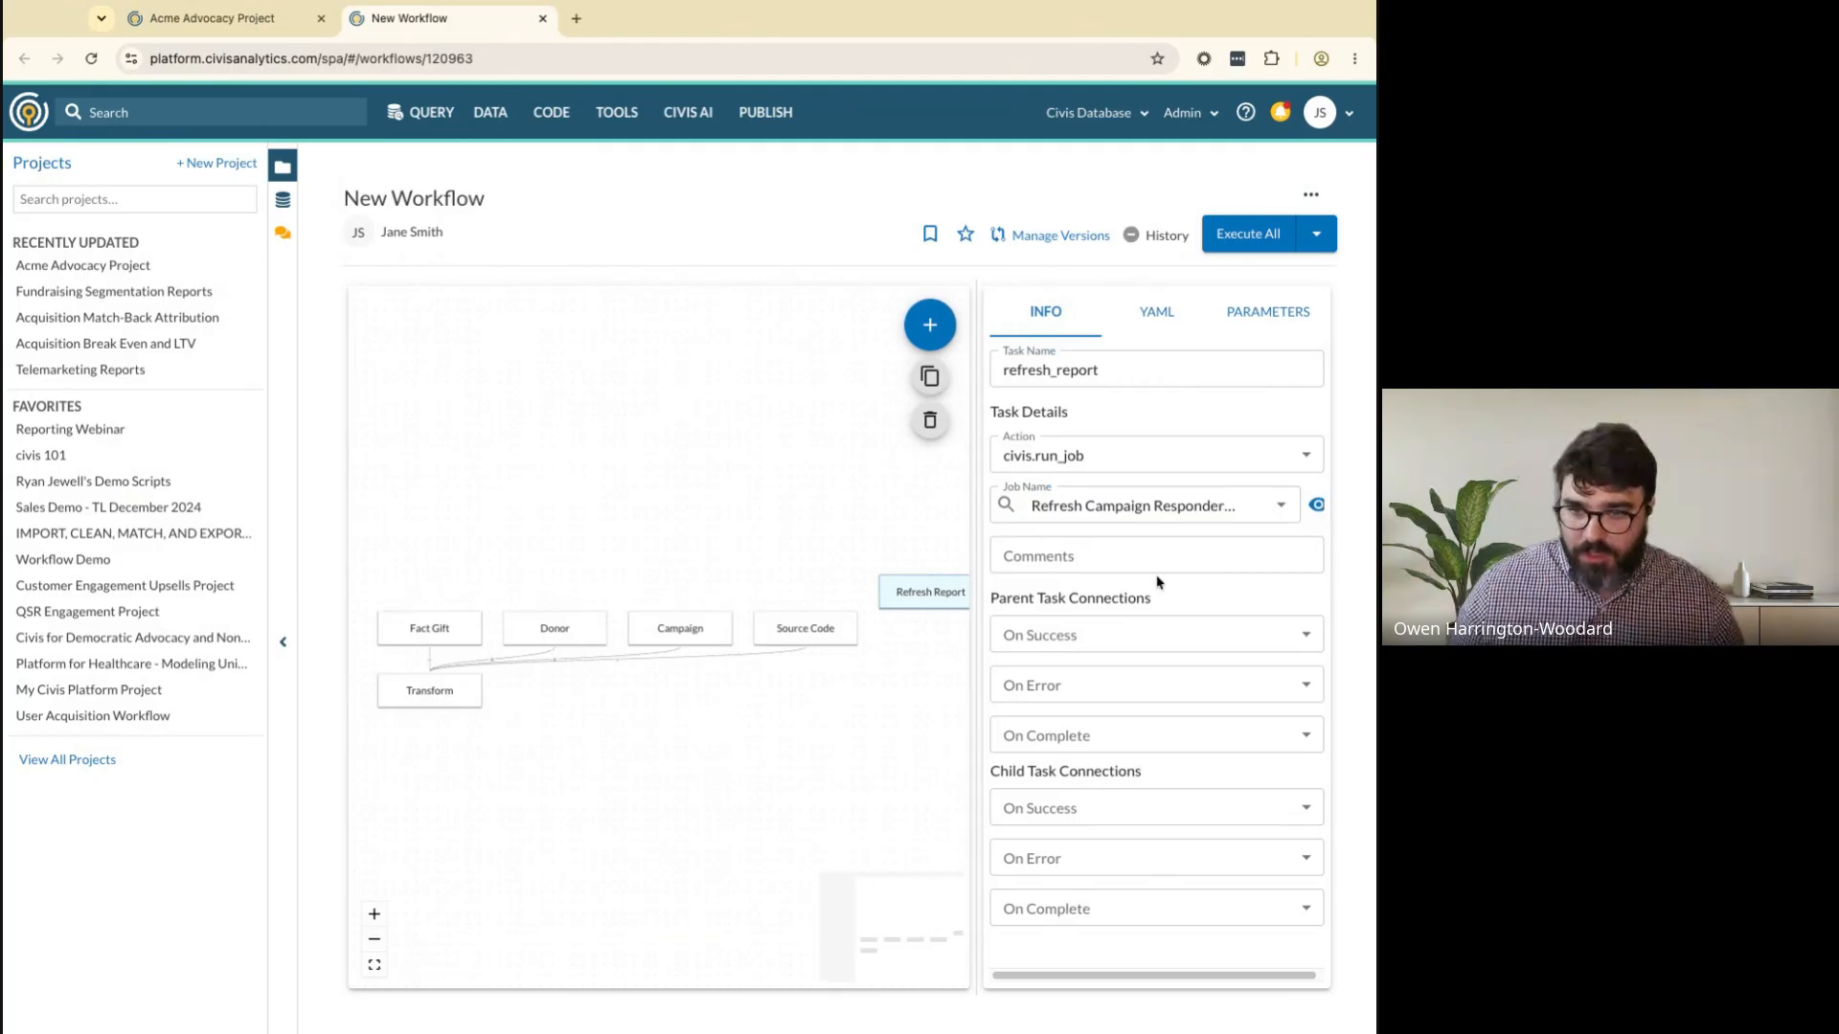
left_click(1106, 648)
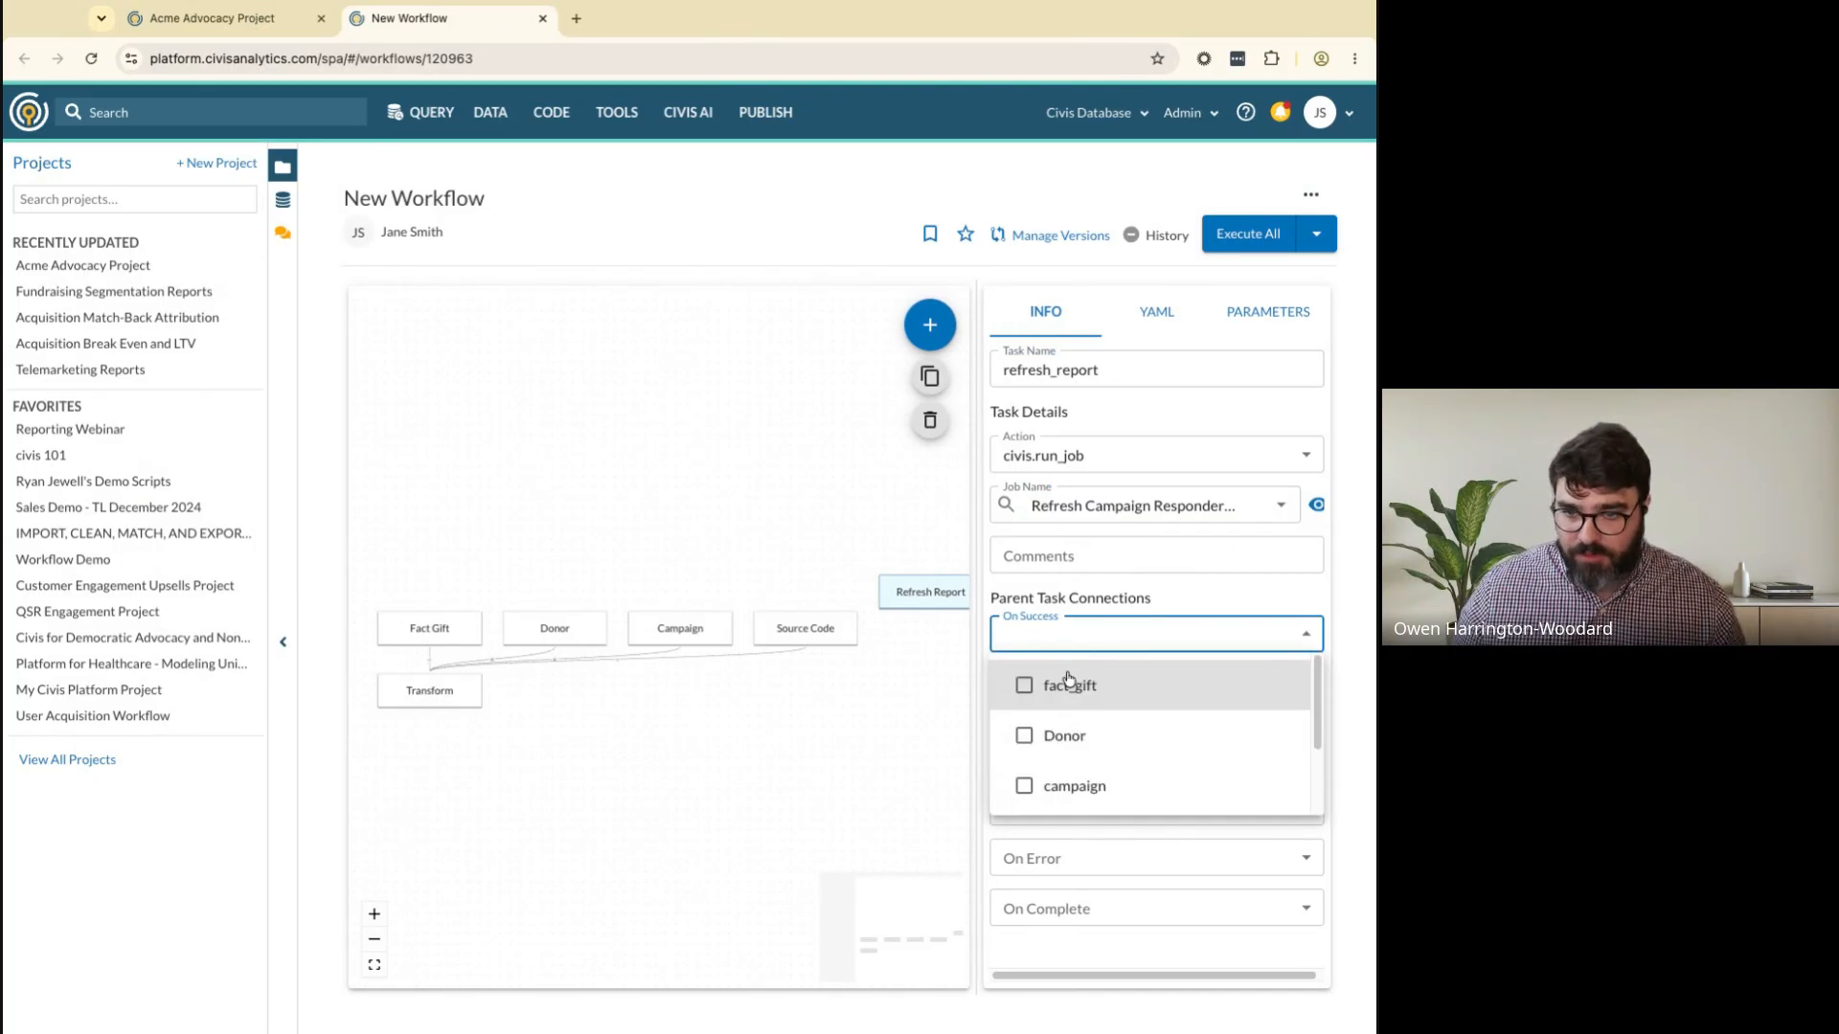
scroll(1099, 731, "down", 1)
scroll(1098, 731, "down", 1)
left_click(1068, 781)
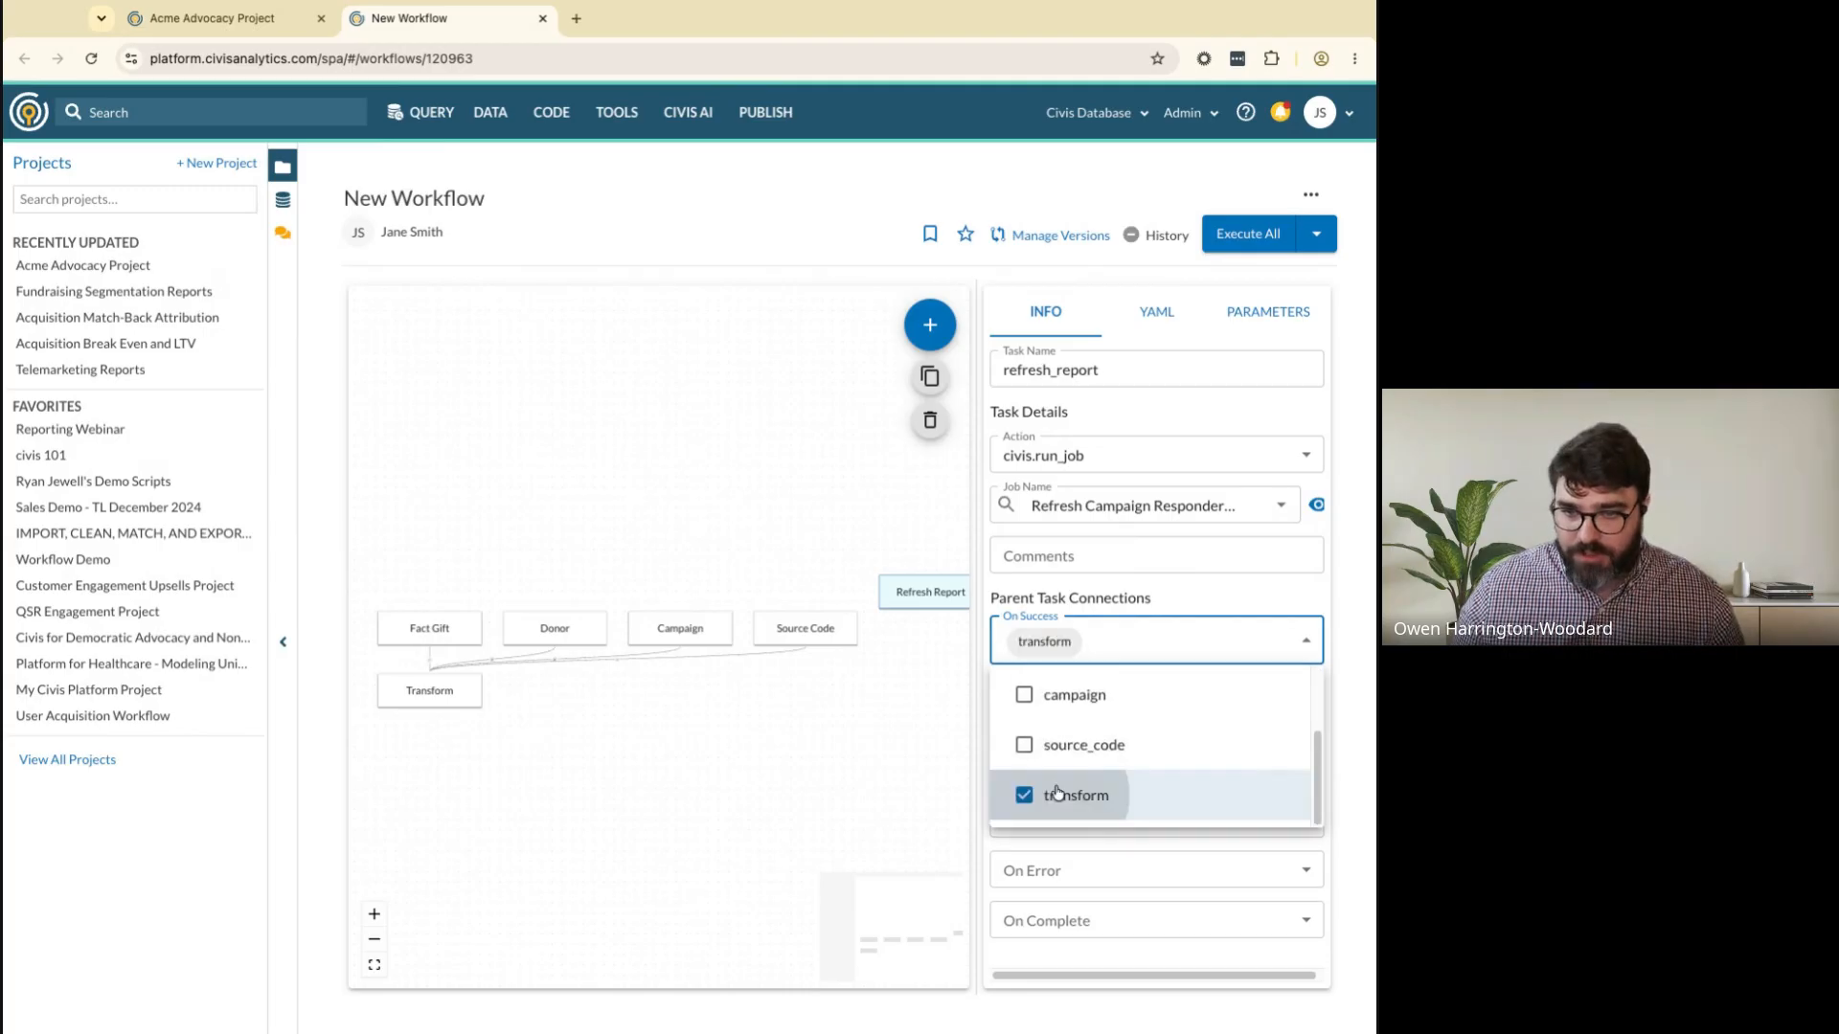
left_click(925, 732)
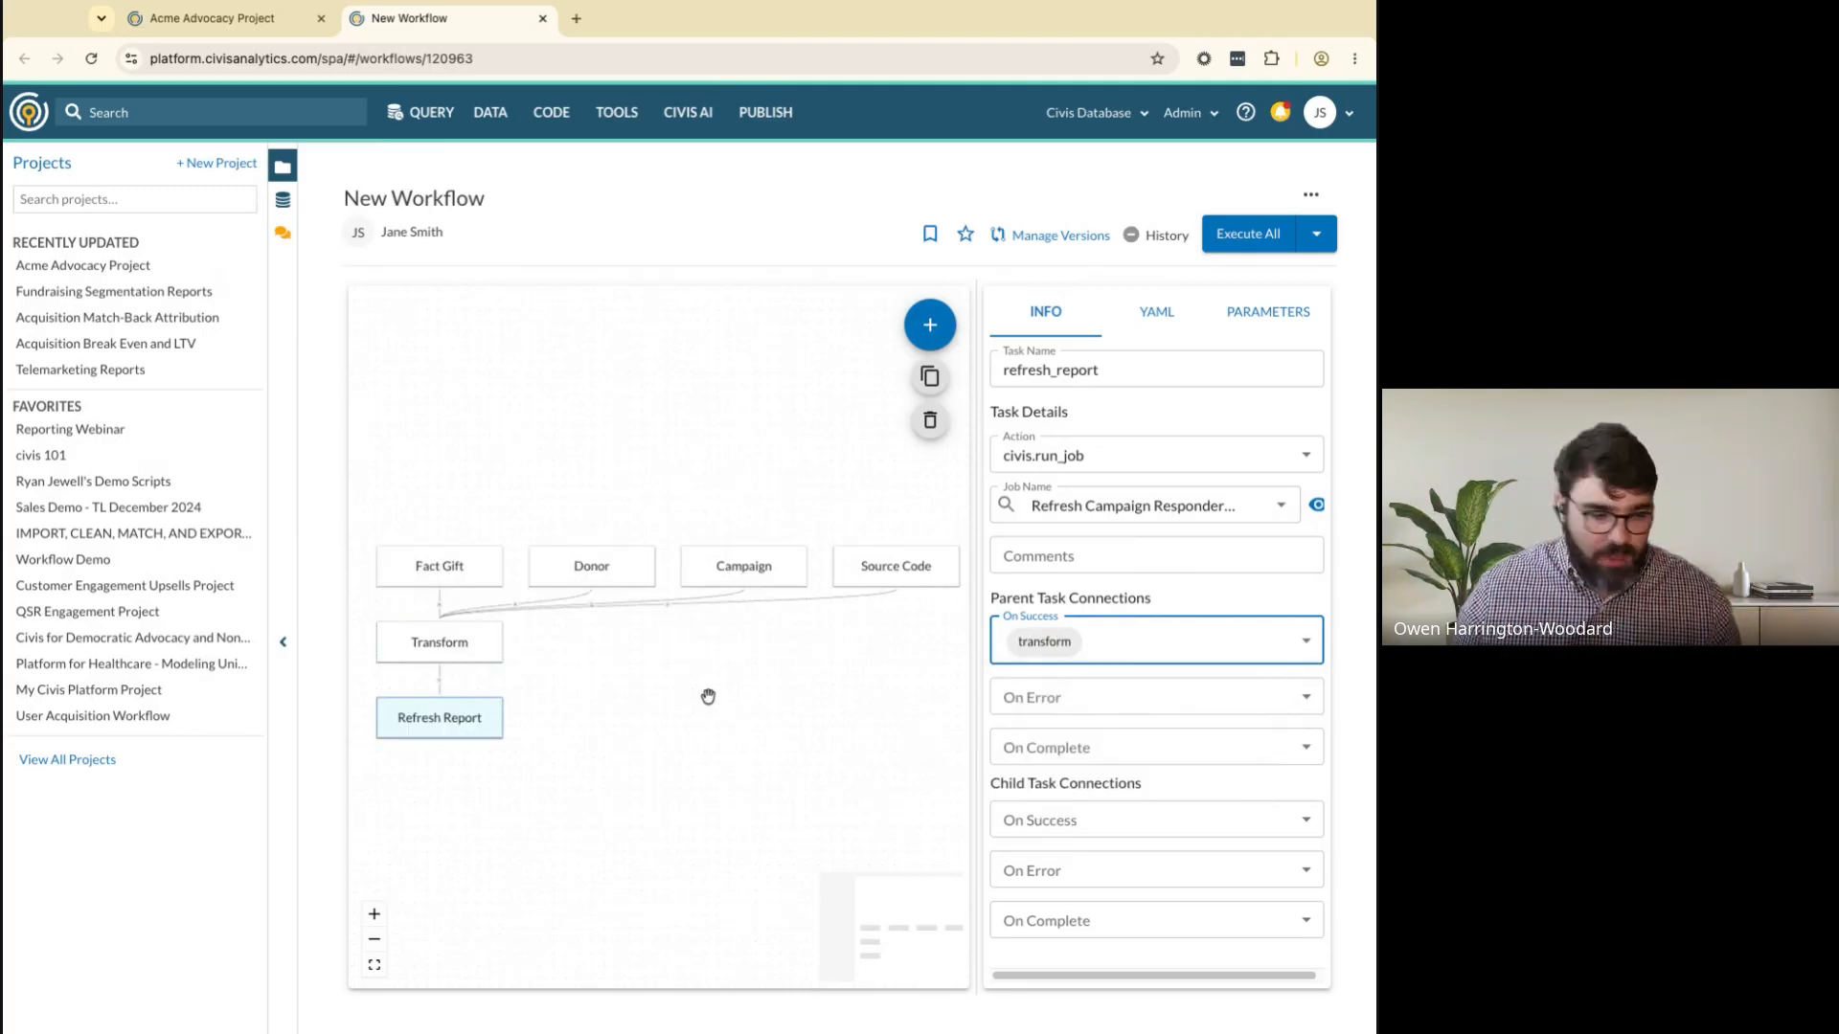
Examine the workflow's YAML definition alongside the task diagram
left_click(1154, 313)
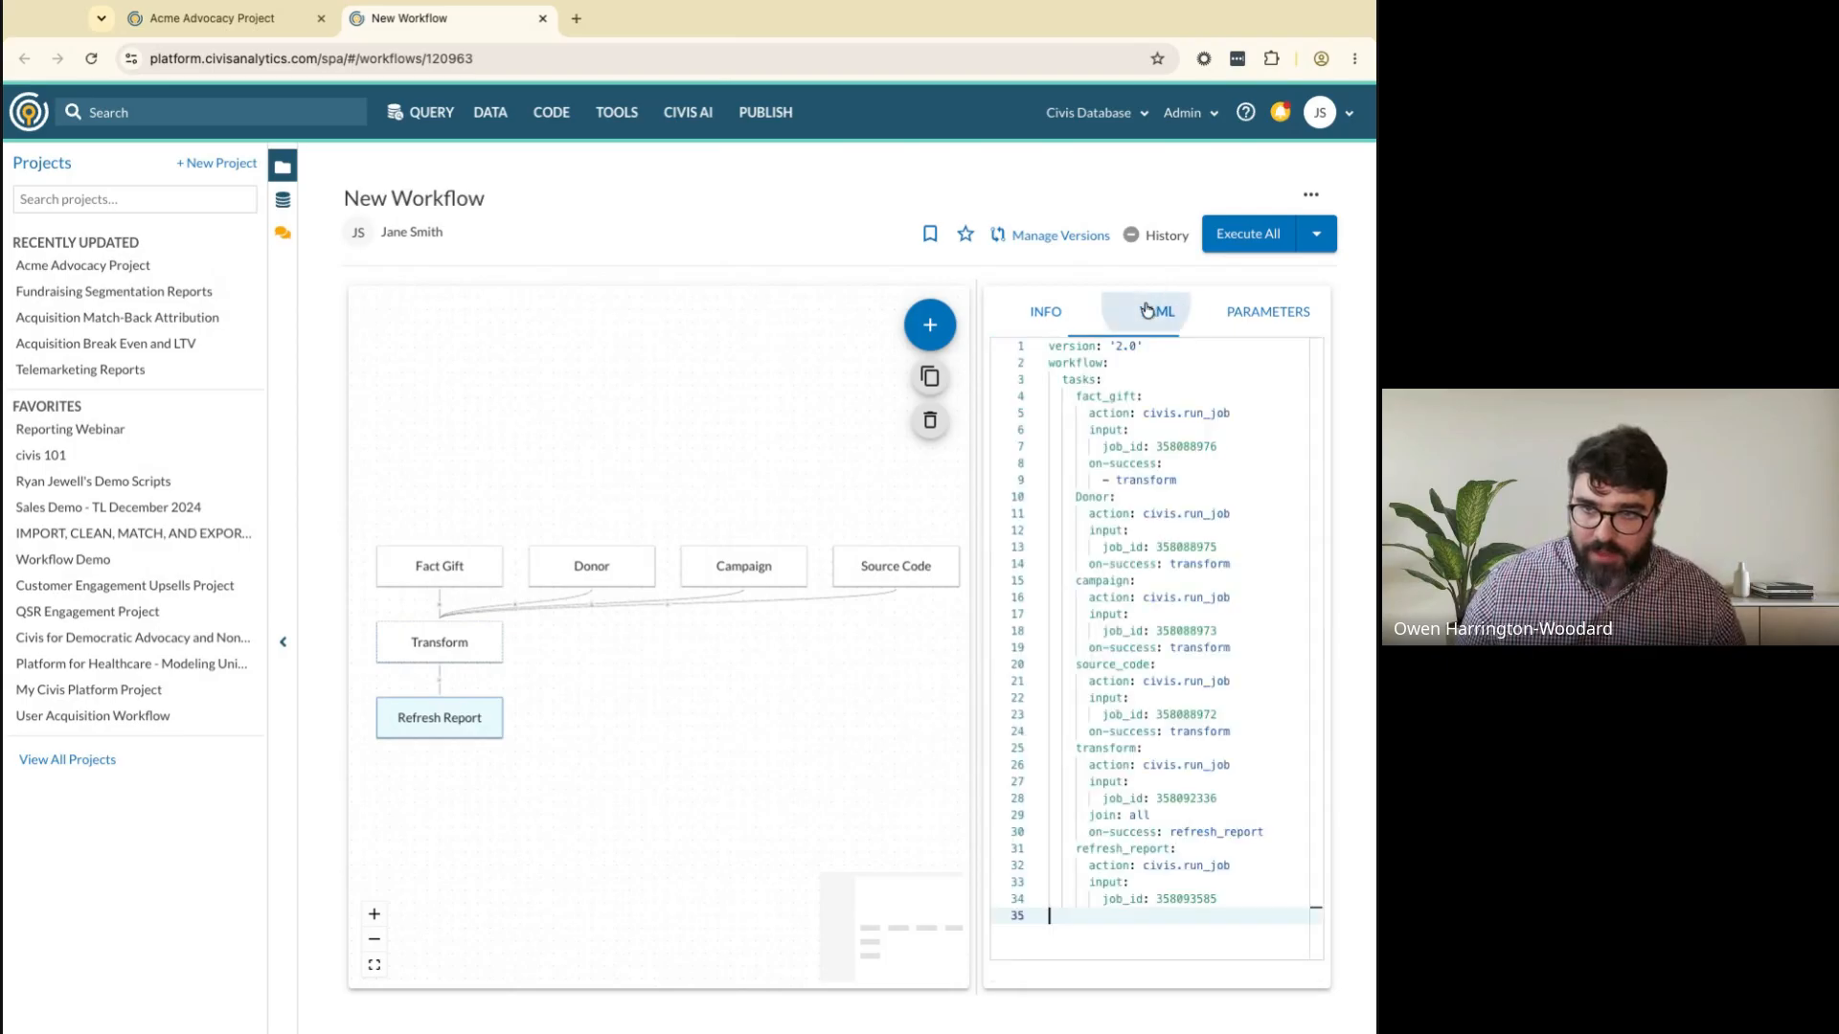
left_click_drag(970, 463, 800, 464)
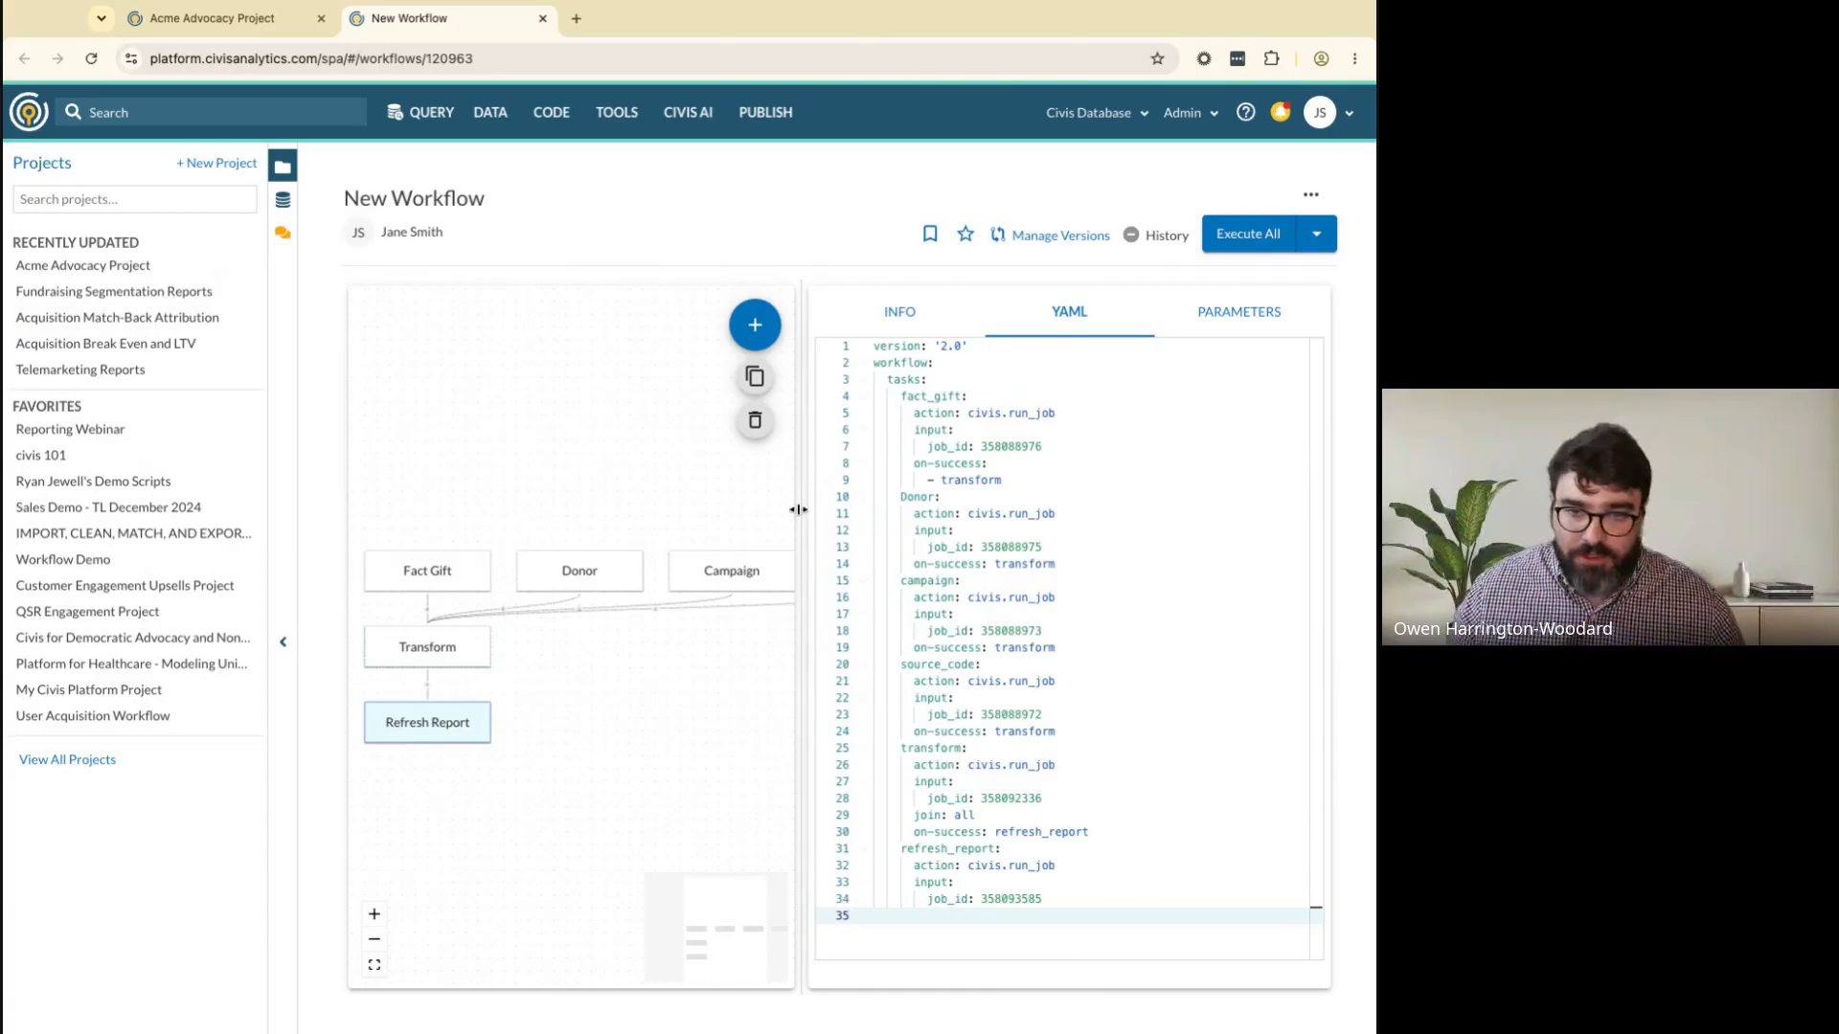
left_click_drag(798, 510, 943, 509)
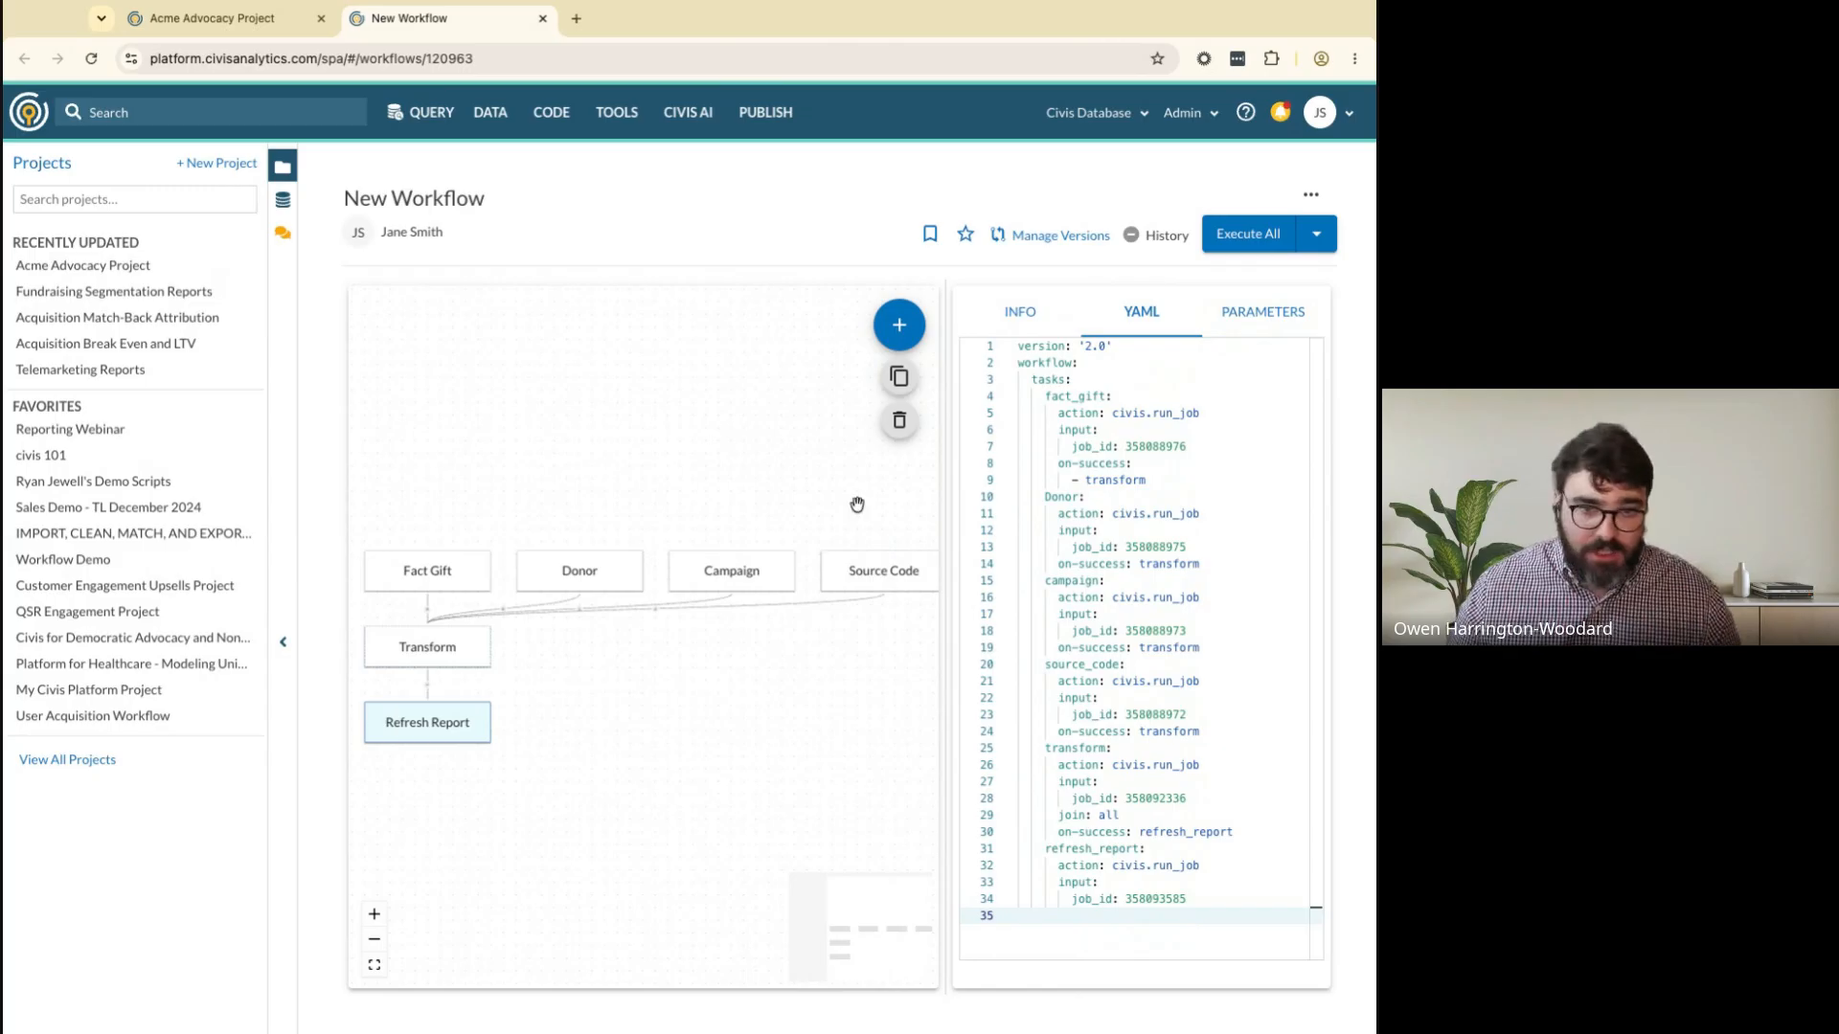
left_click_drag(945, 449, 1008, 448)
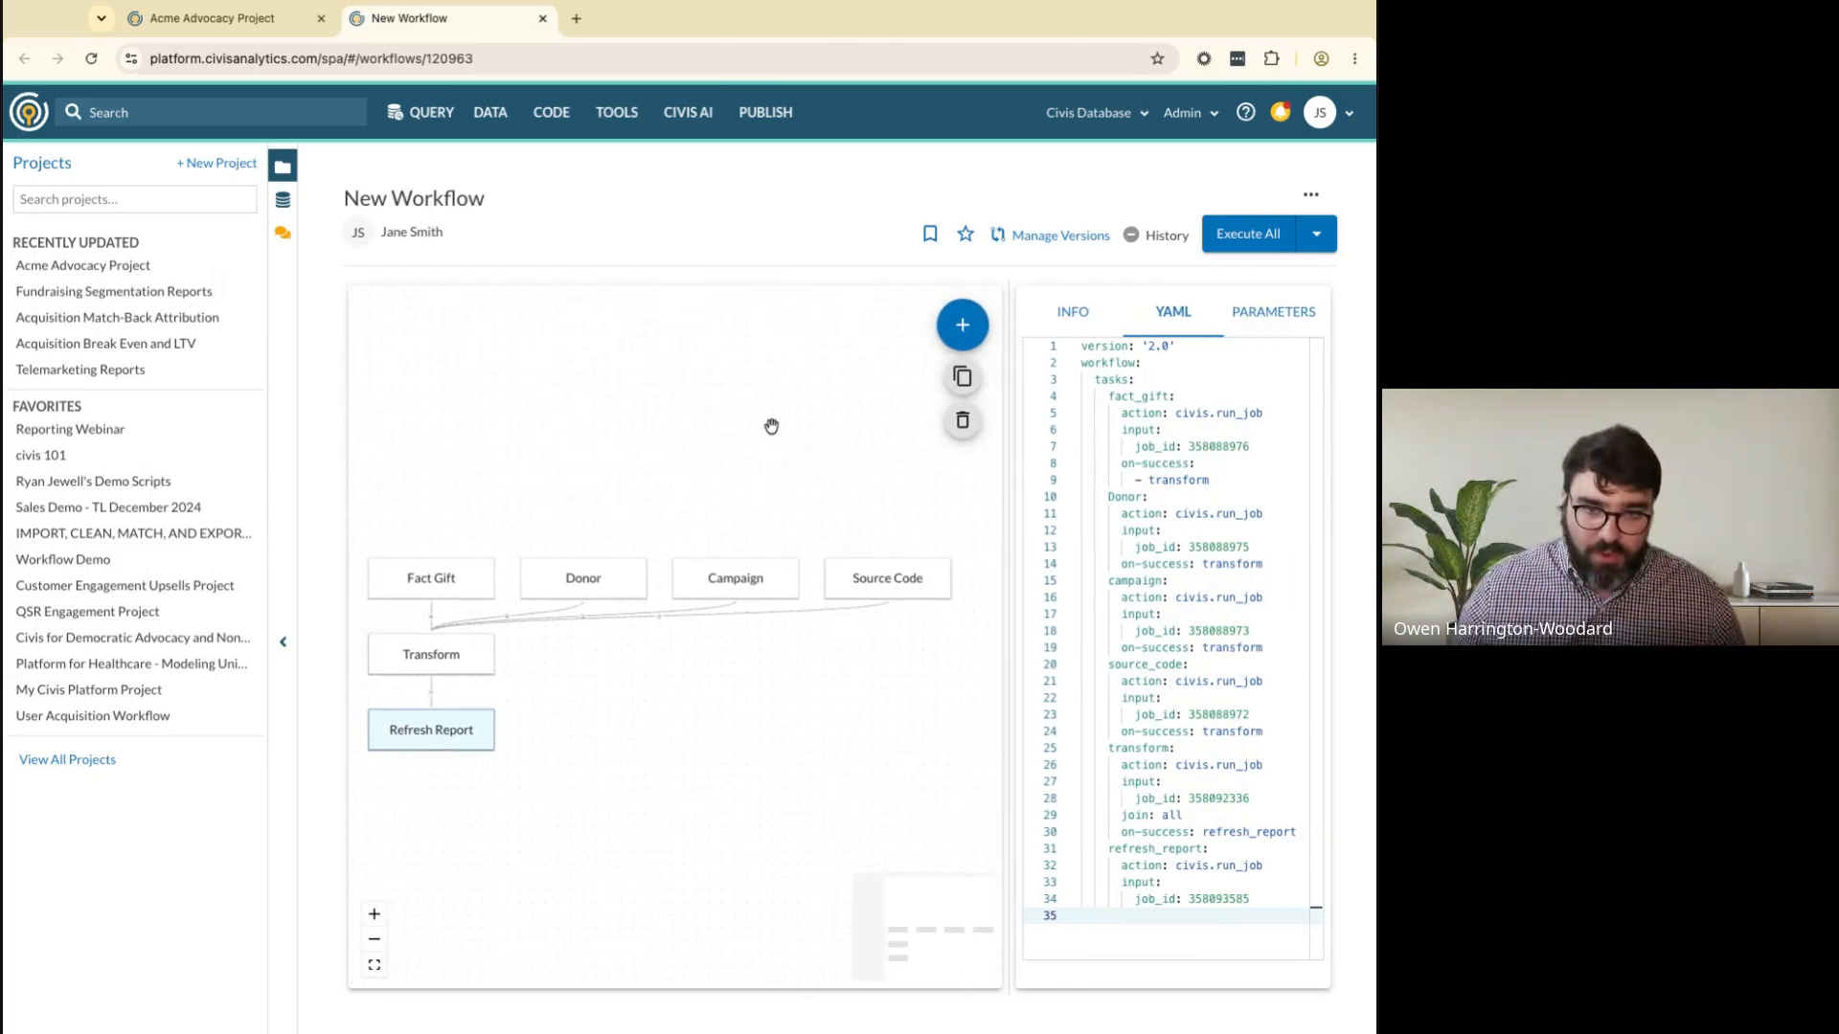
Hide the projects sidebar to widen the workflow view, and execute all of the workflow's tasks
left_click(287, 578)
left_click_drag(742, 473, 766, 473)
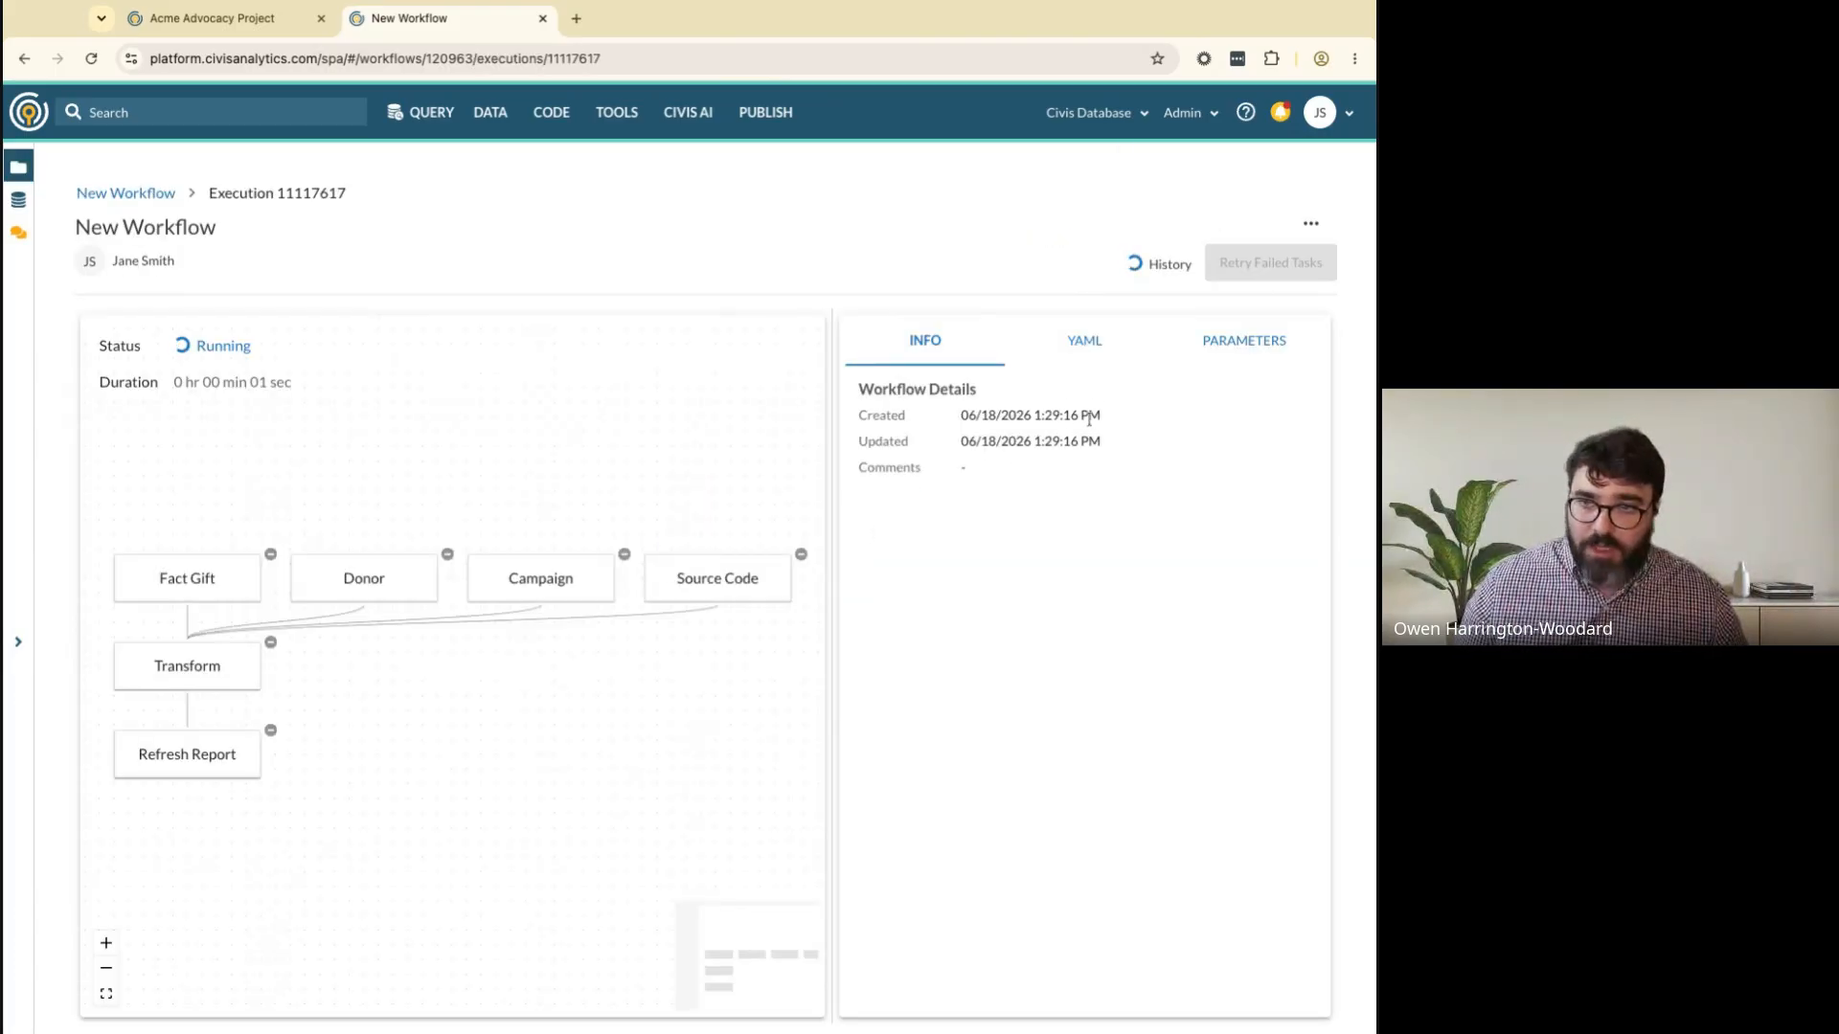
left_click(1311, 223)
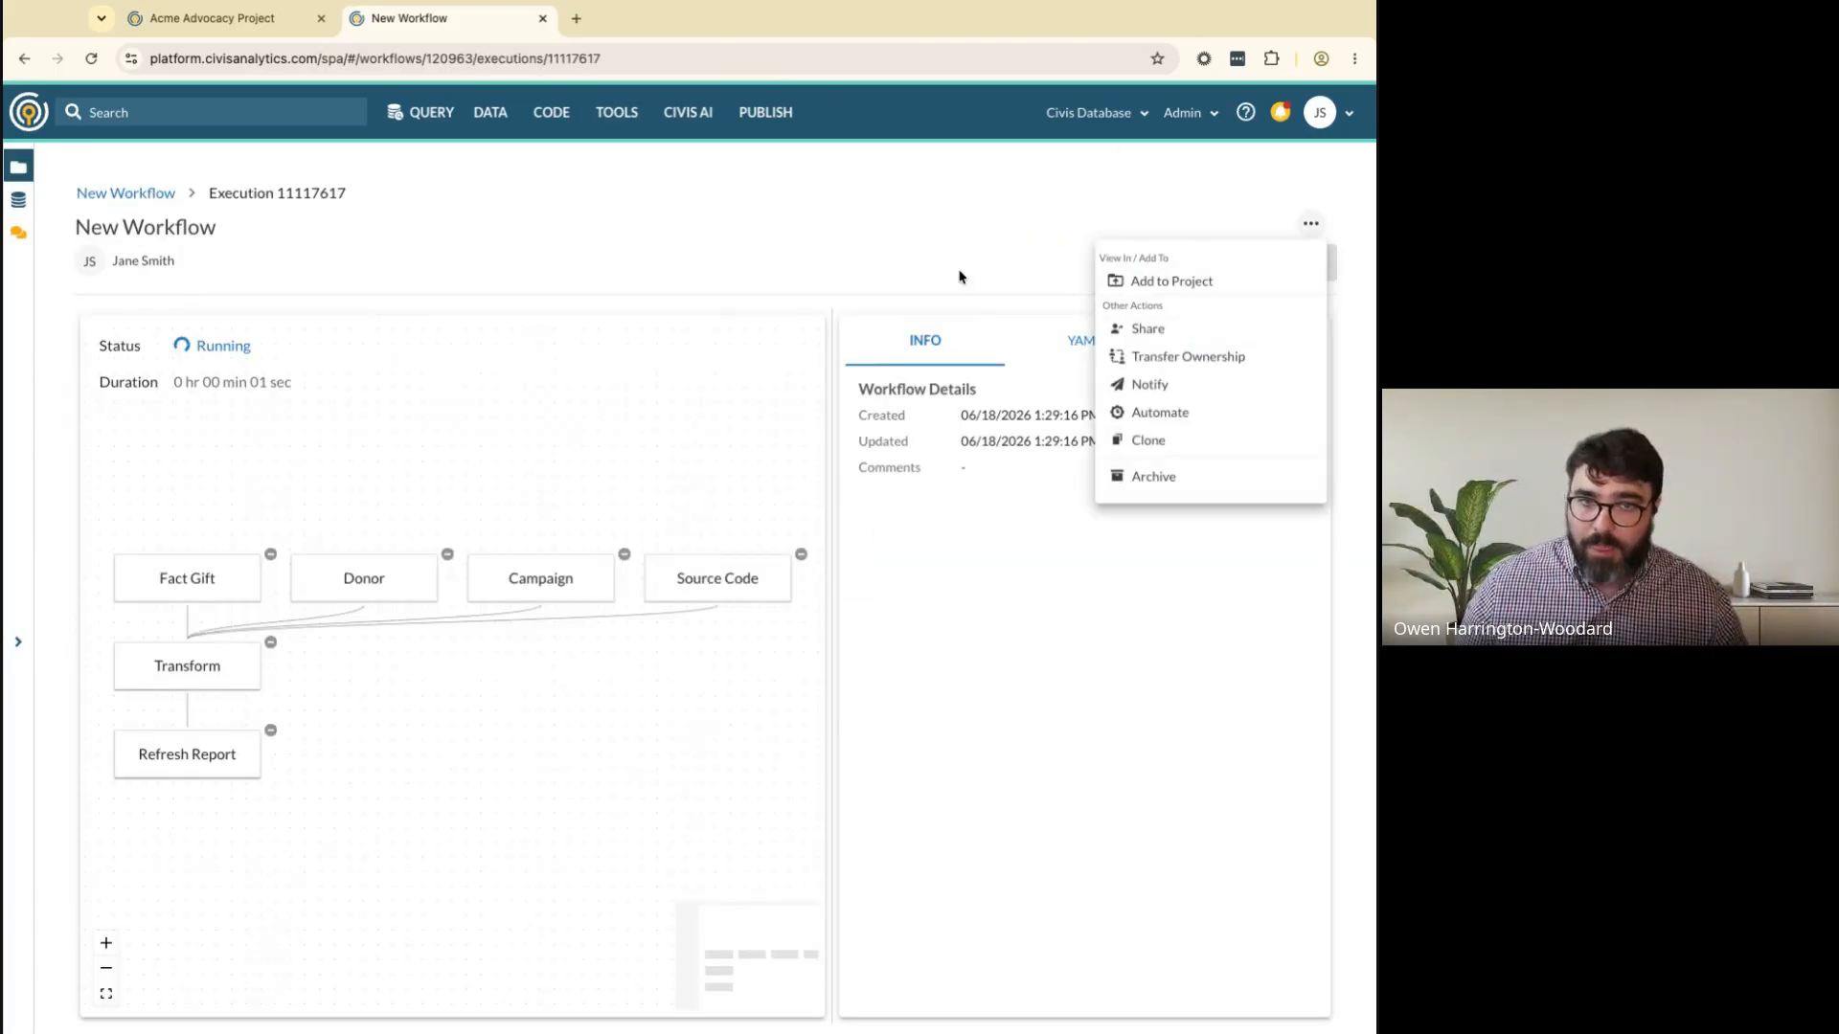
Return from the execution to the workflow and rename it ACME IMPORT AND TRANSFORM WORKFLOW
left_click(135, 192)
left_click(141, 201)
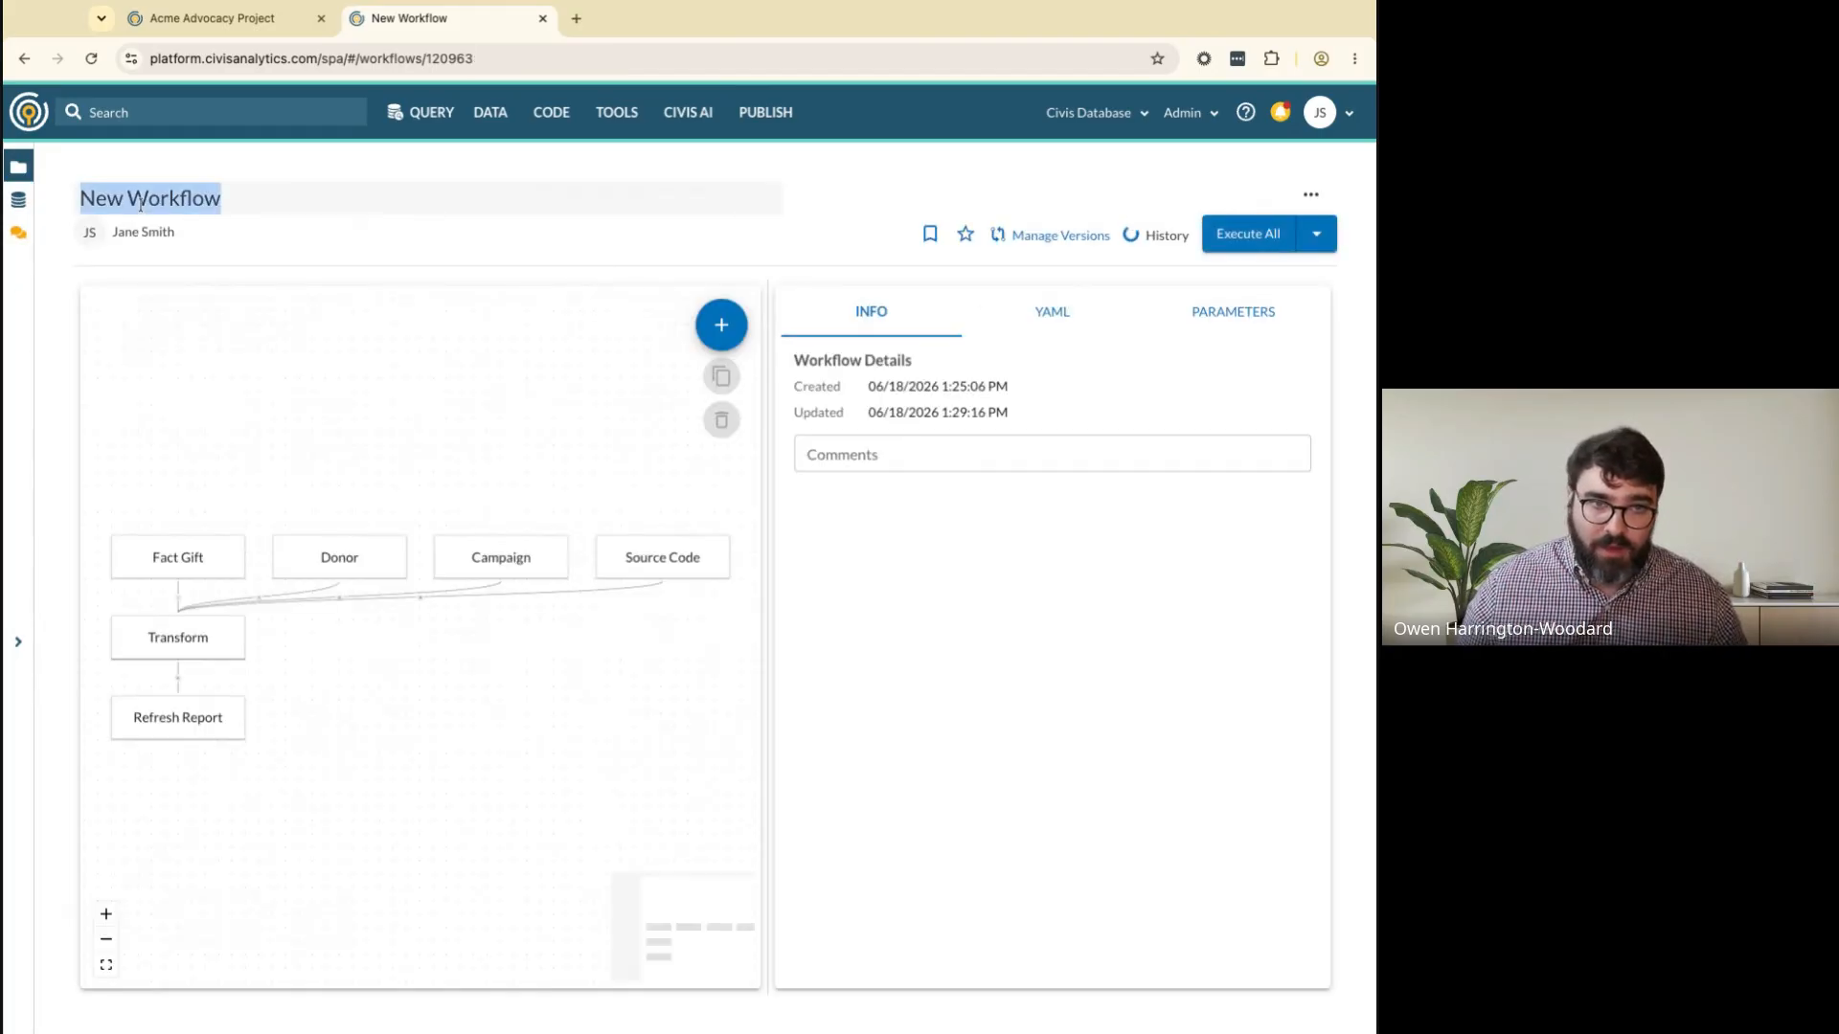
key("BackSpace")
type("AC")
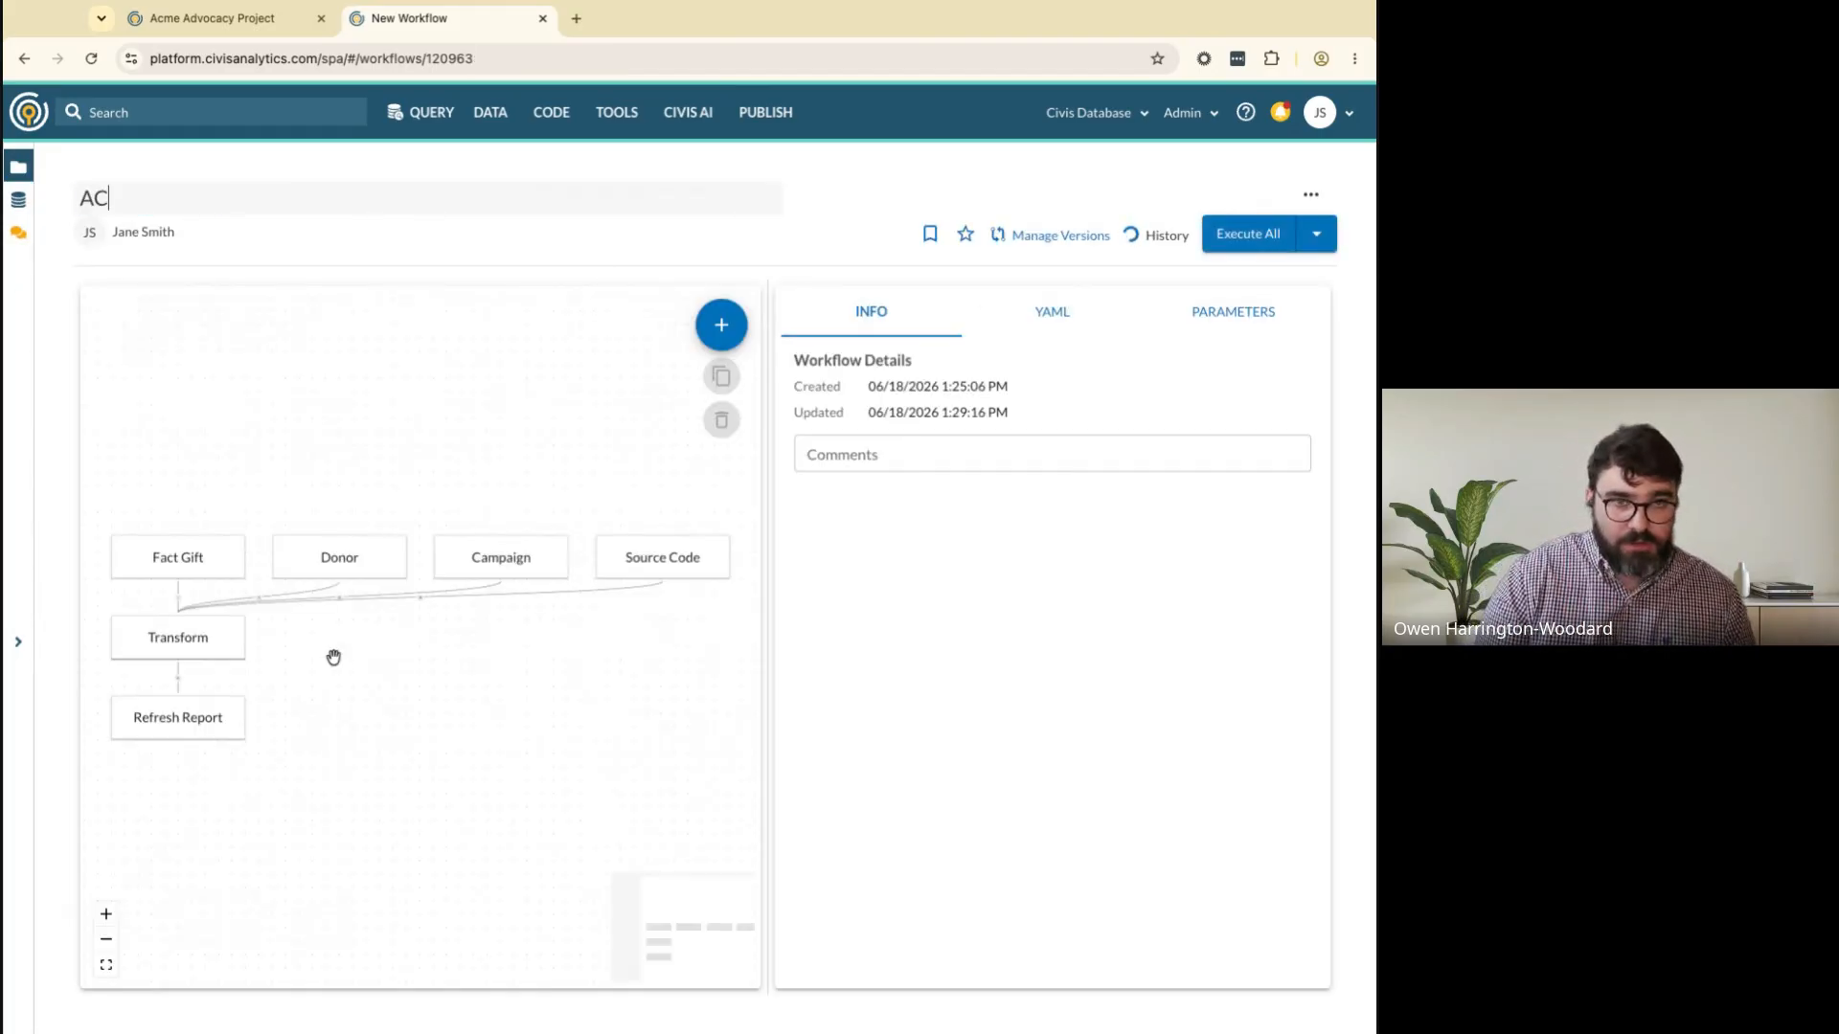
type("ME IMPORT AND TRA")
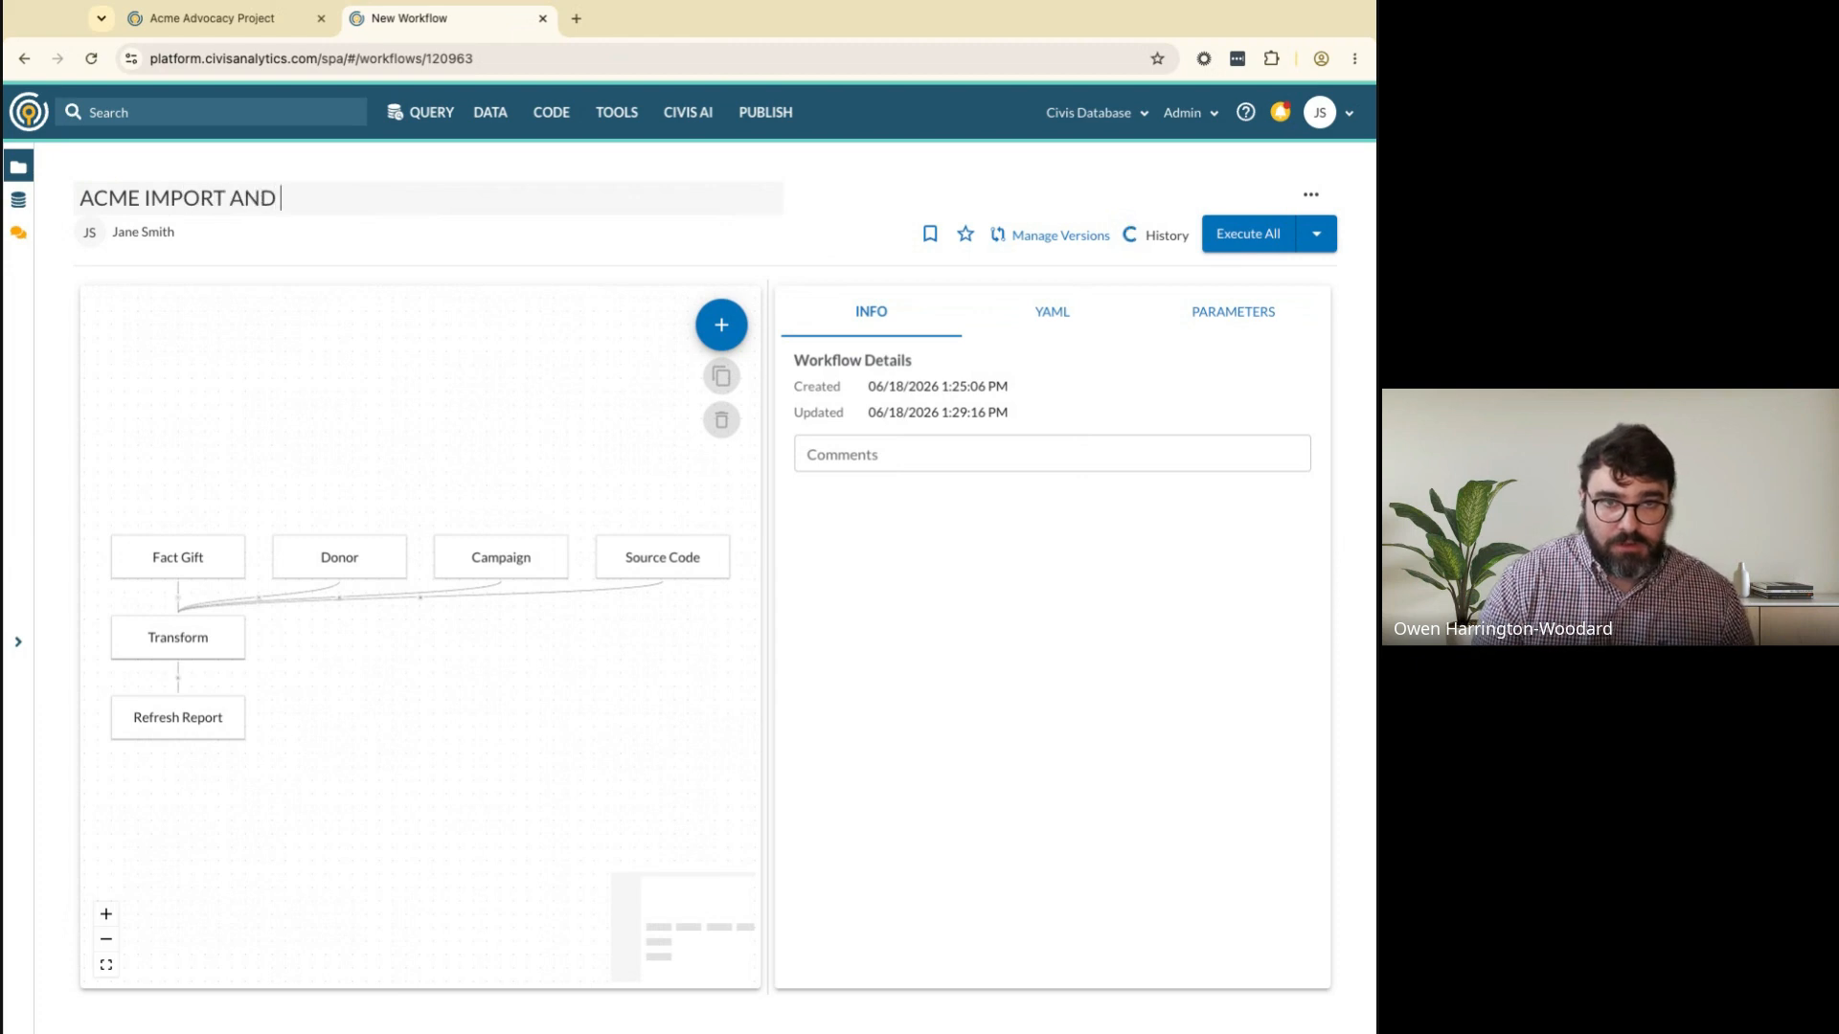
key("BackSpace")
key("BackSpace")
type("RE")
key("BackSpace")
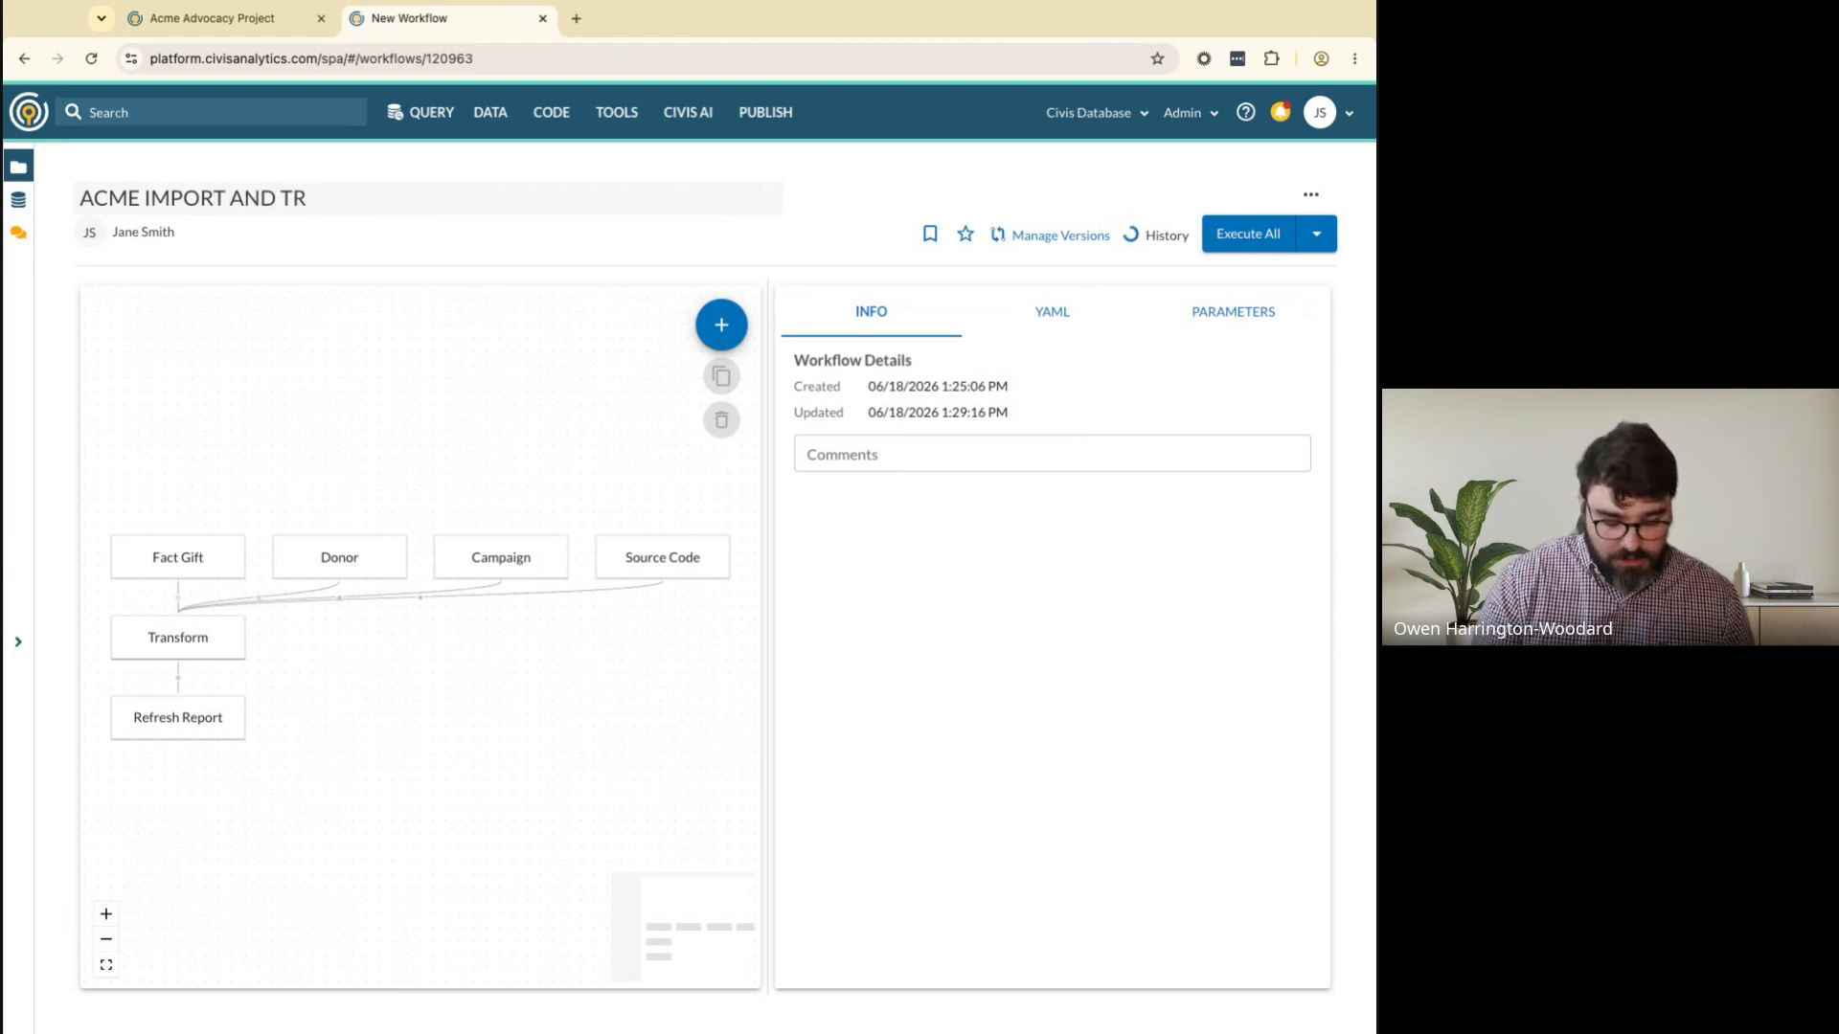
type("ANSFORM WORKFLOW")
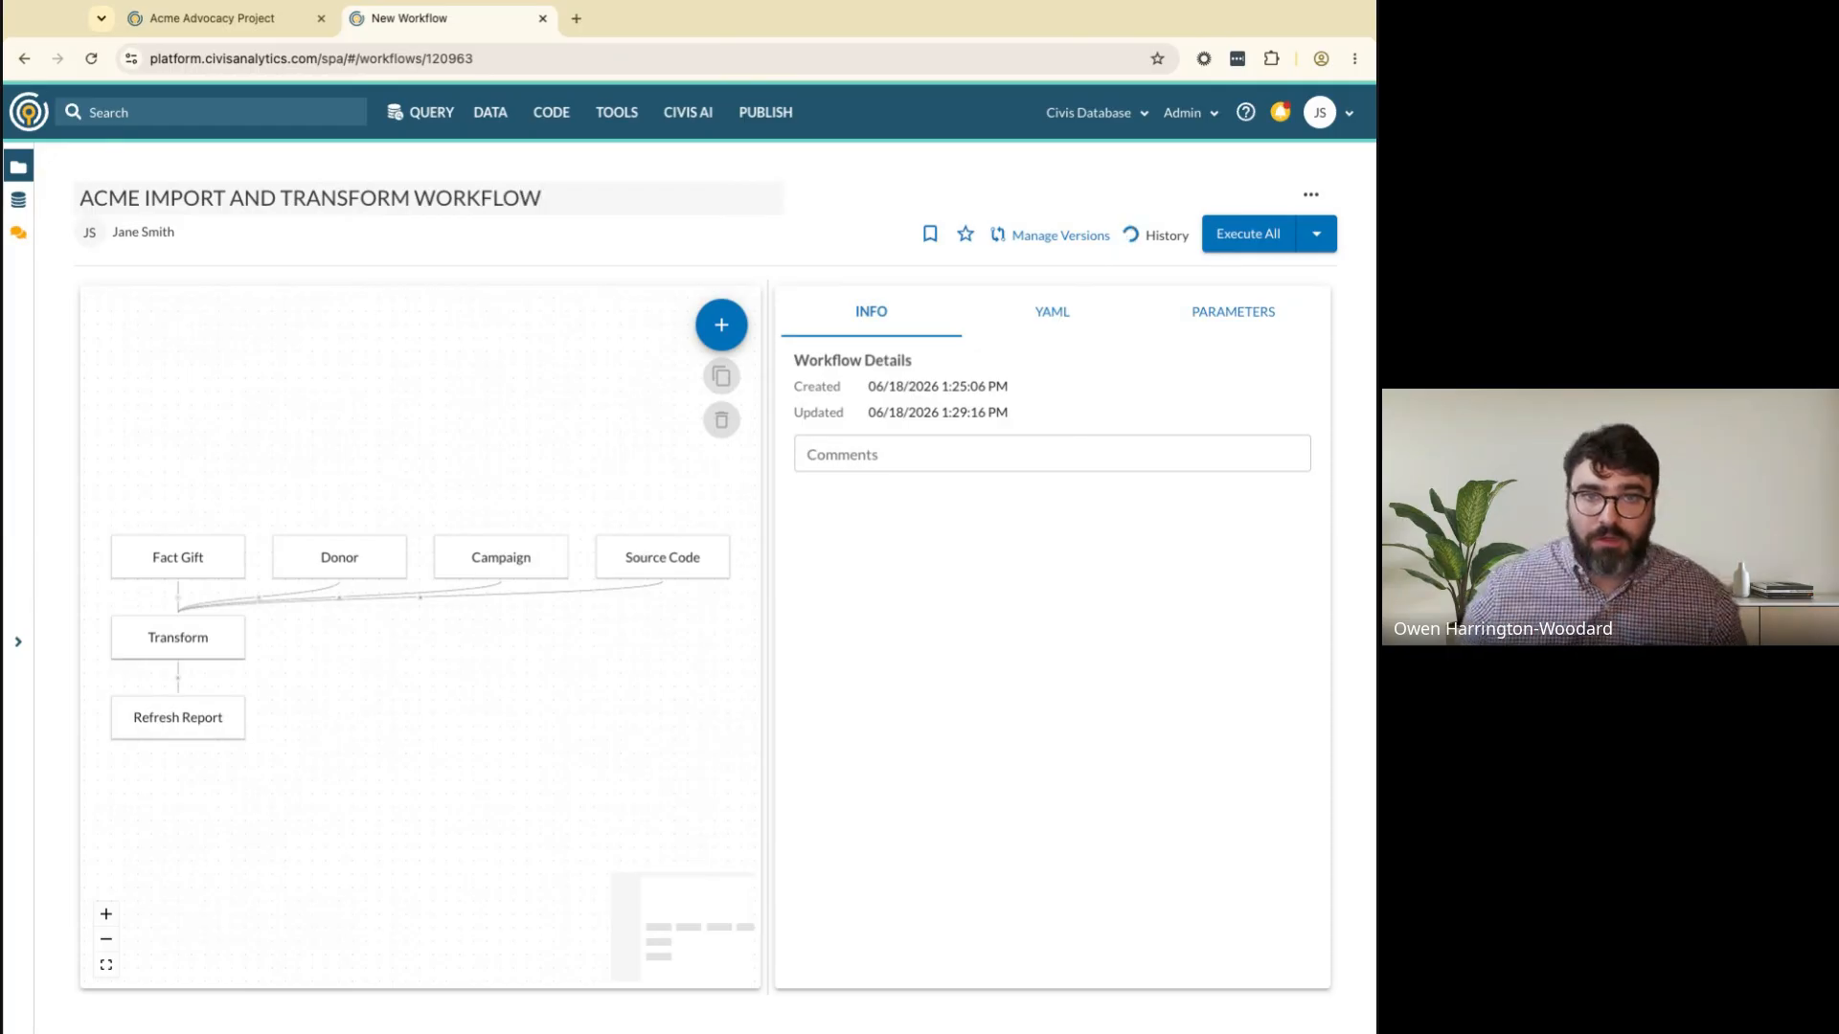
Schedule the workflow to run automatically every day at 12 AM, minute :00, and save the automation
key("Return")
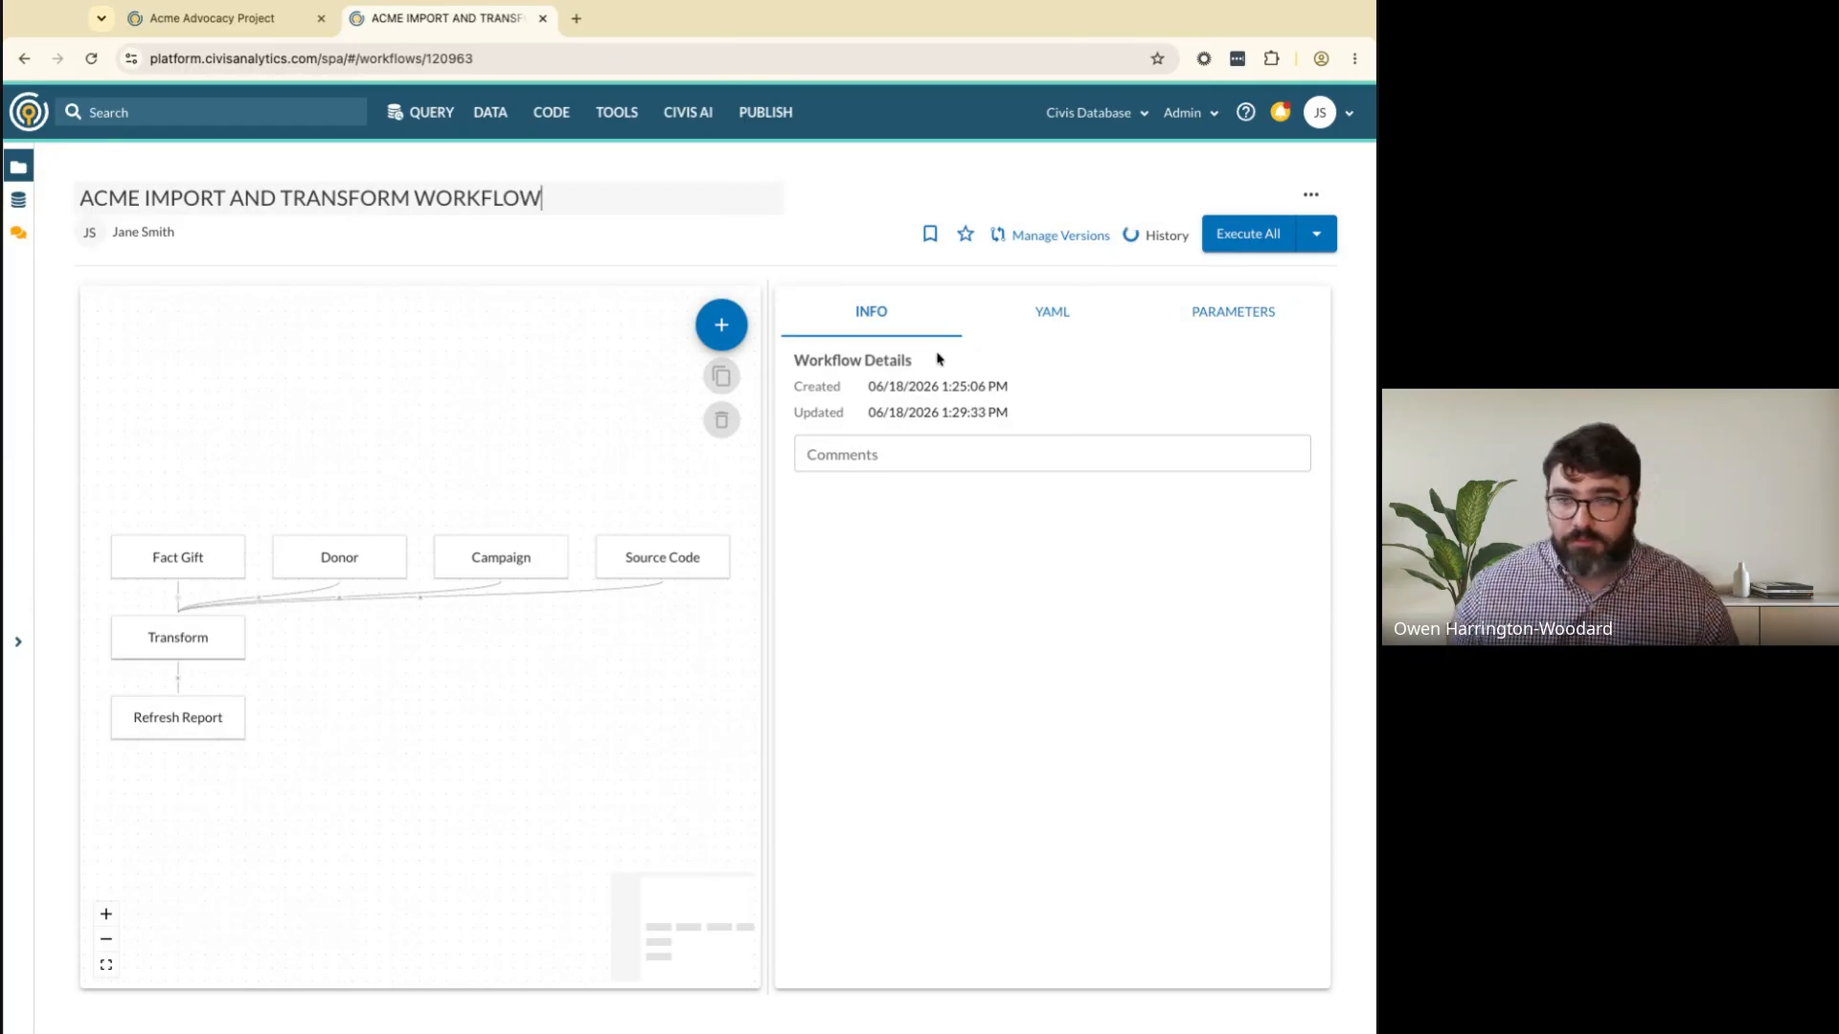
left_click(1308, 196)
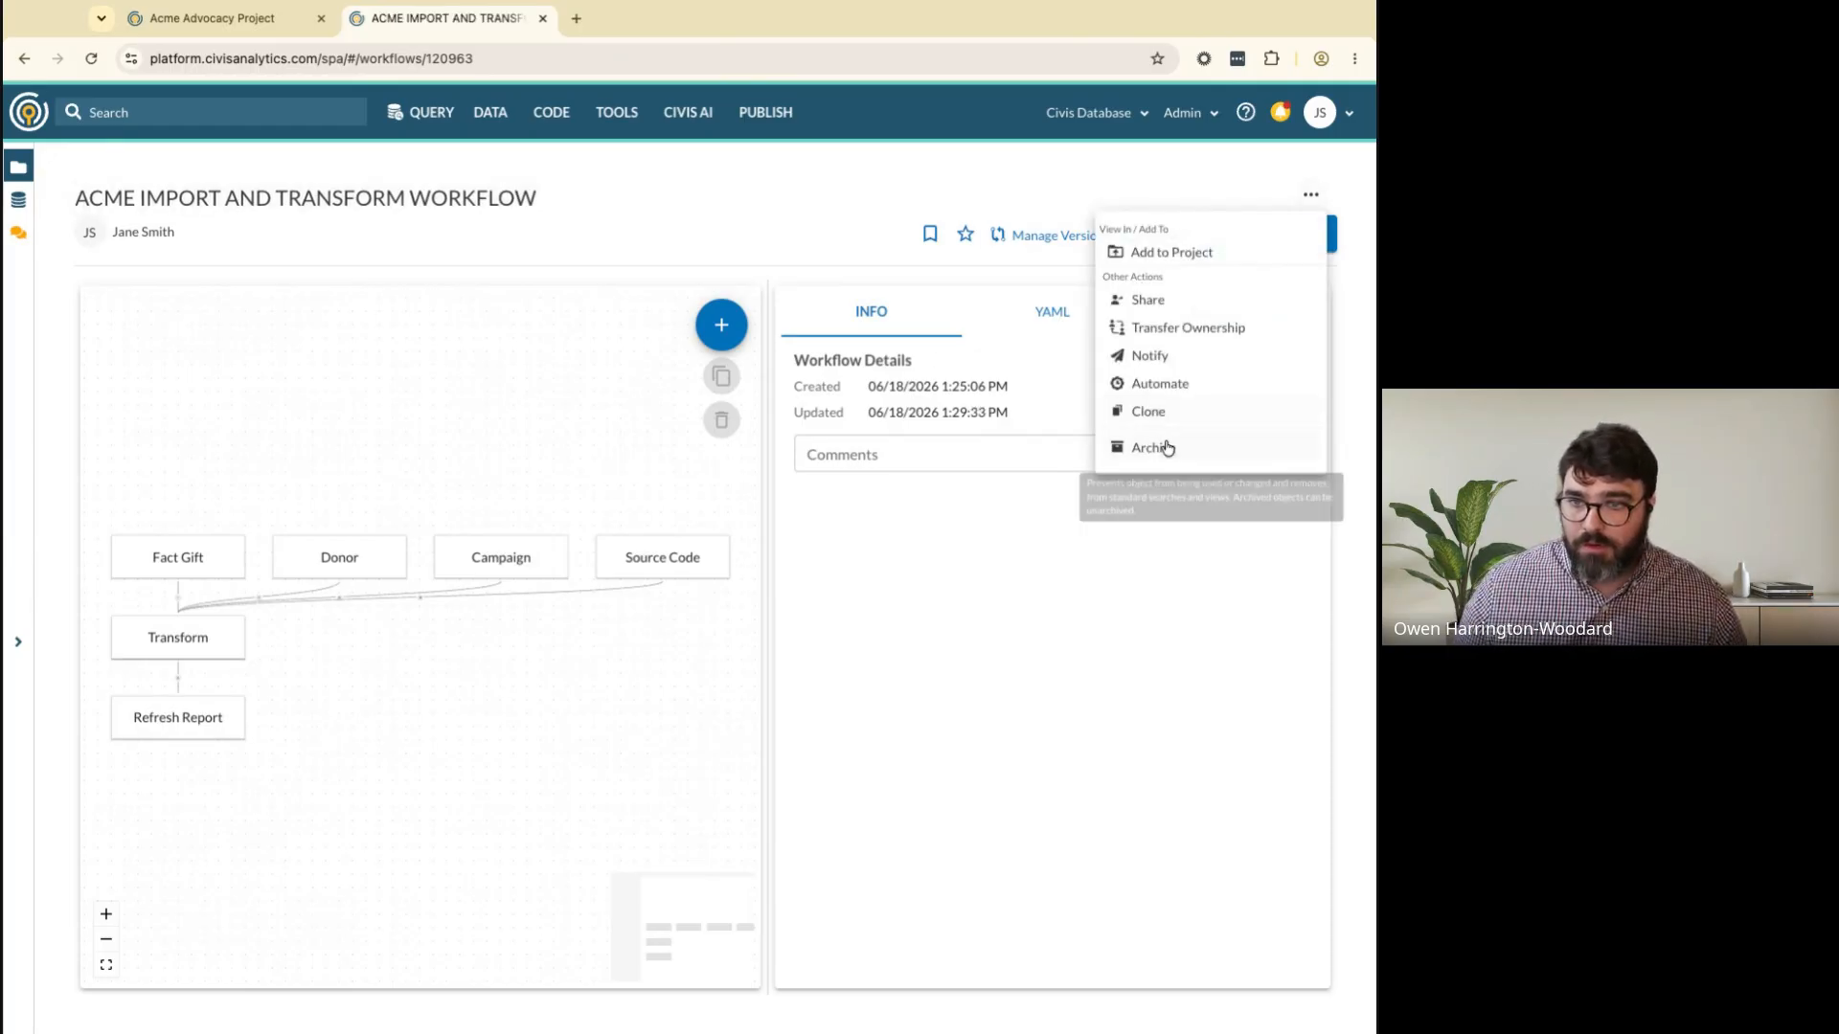
left_click(1160, 383)
left_click(876, 175)
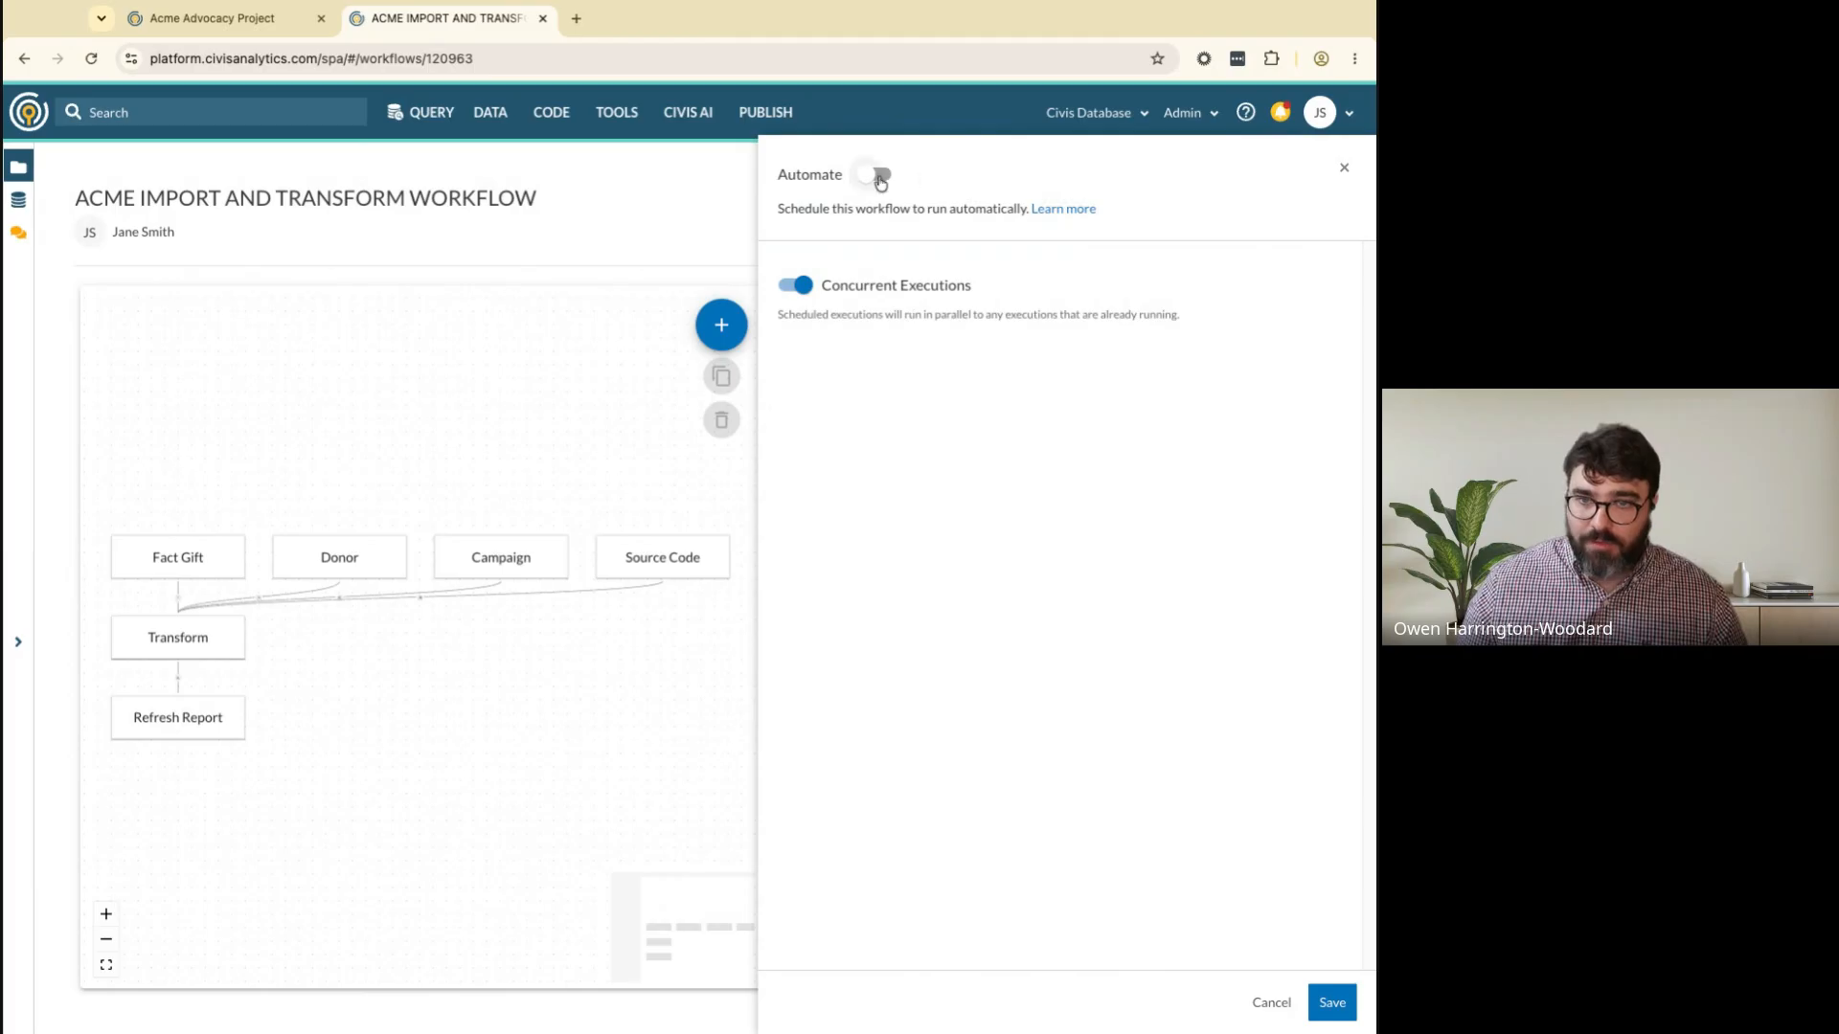
left_click(1015, 320)
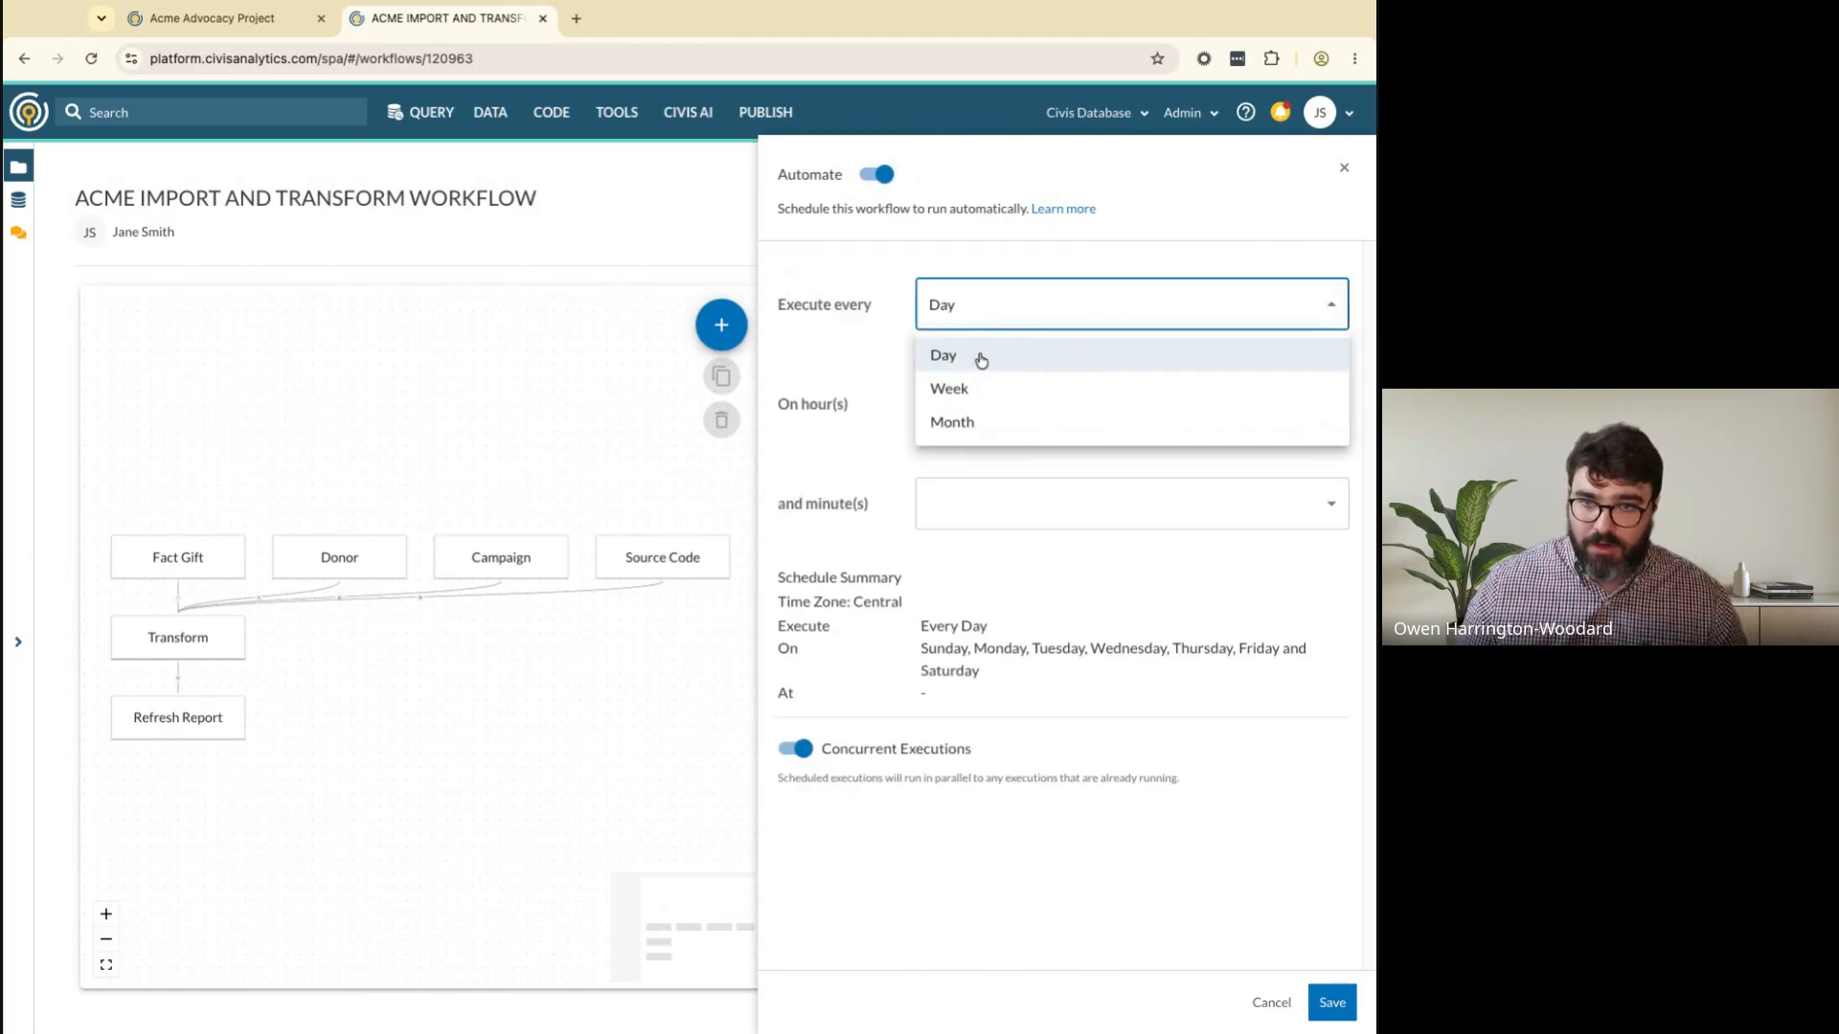
left_click(809, 373)
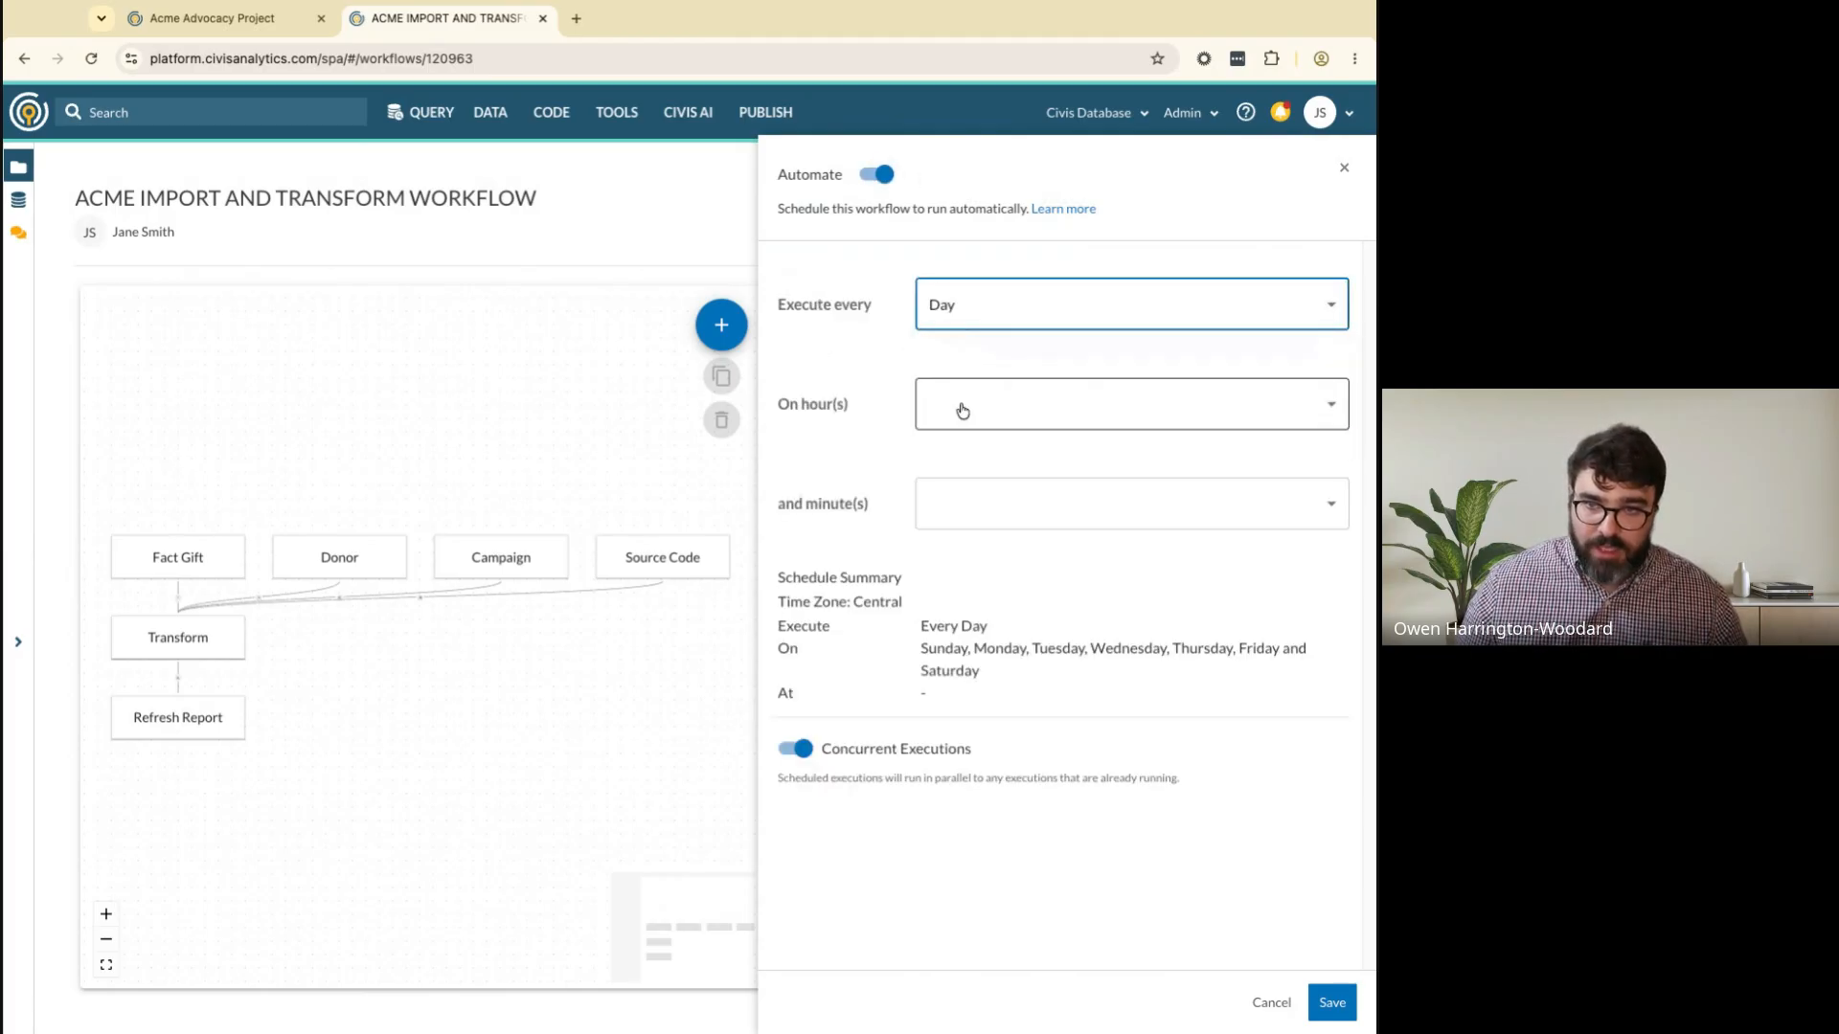
left_click(964, 410)
left_click(1014, 177)
left_click(867, 484)
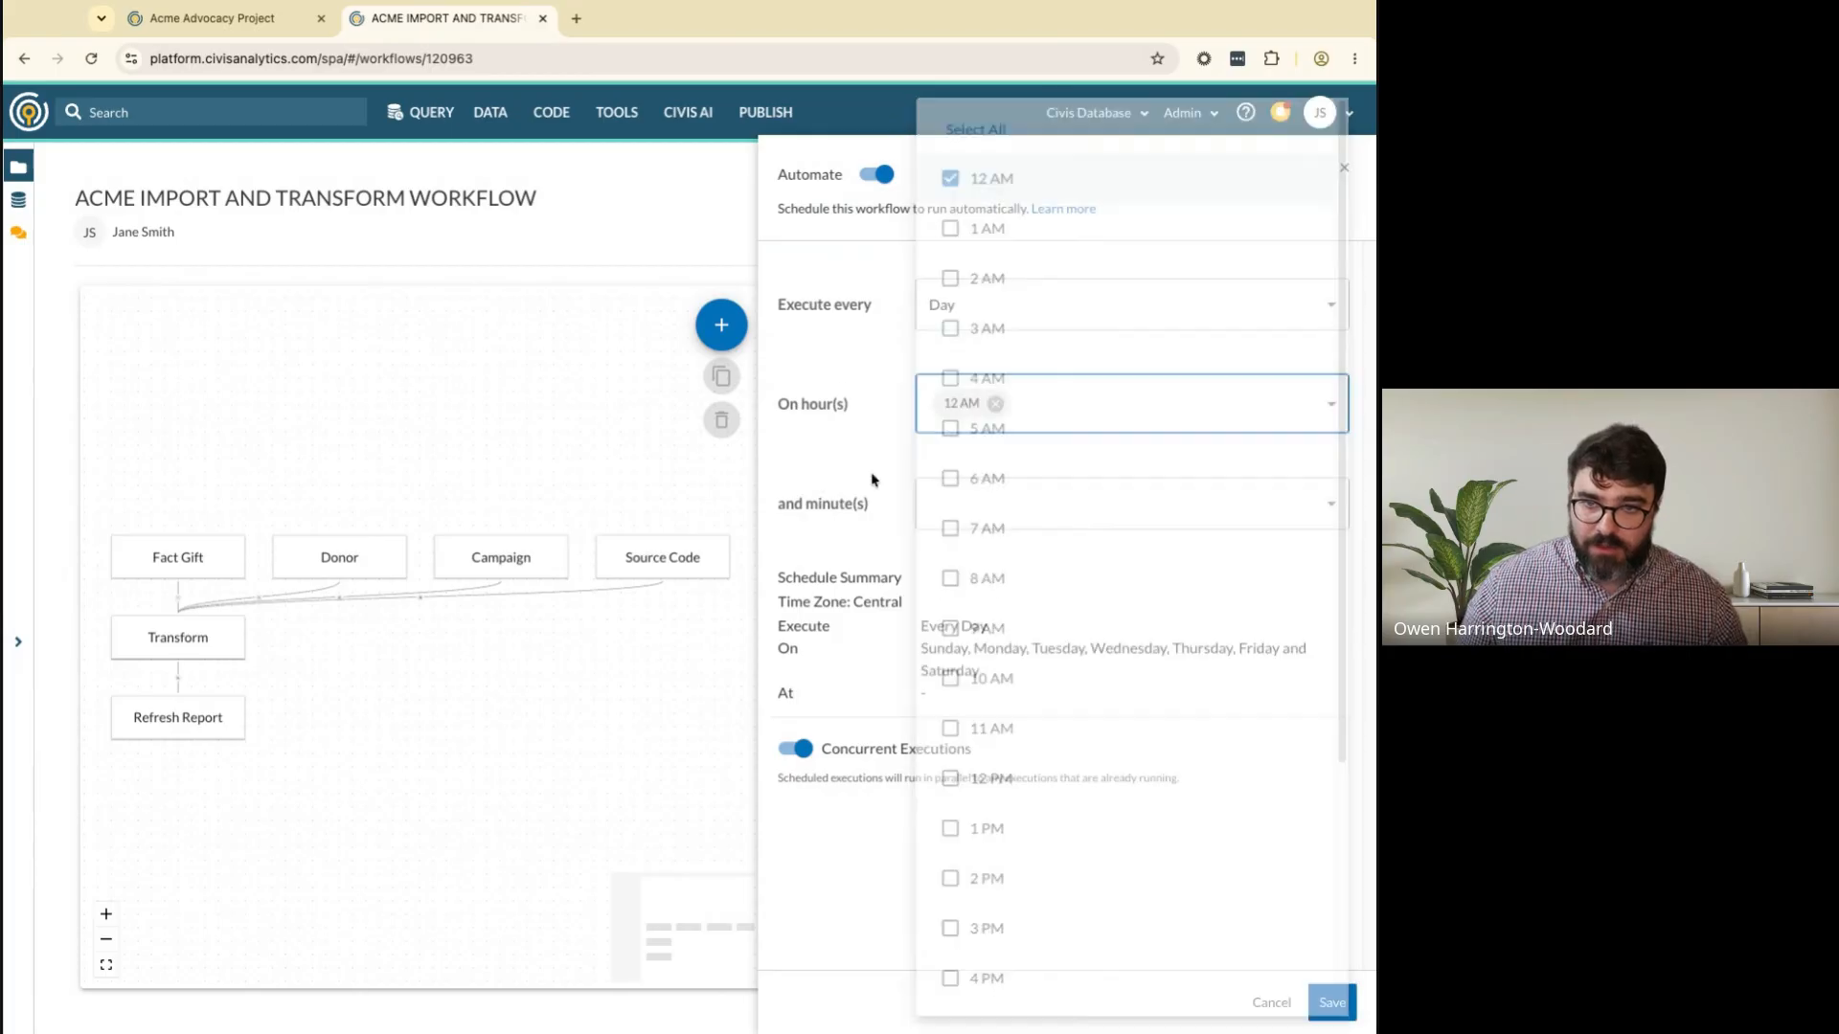
left_click(835, 494)
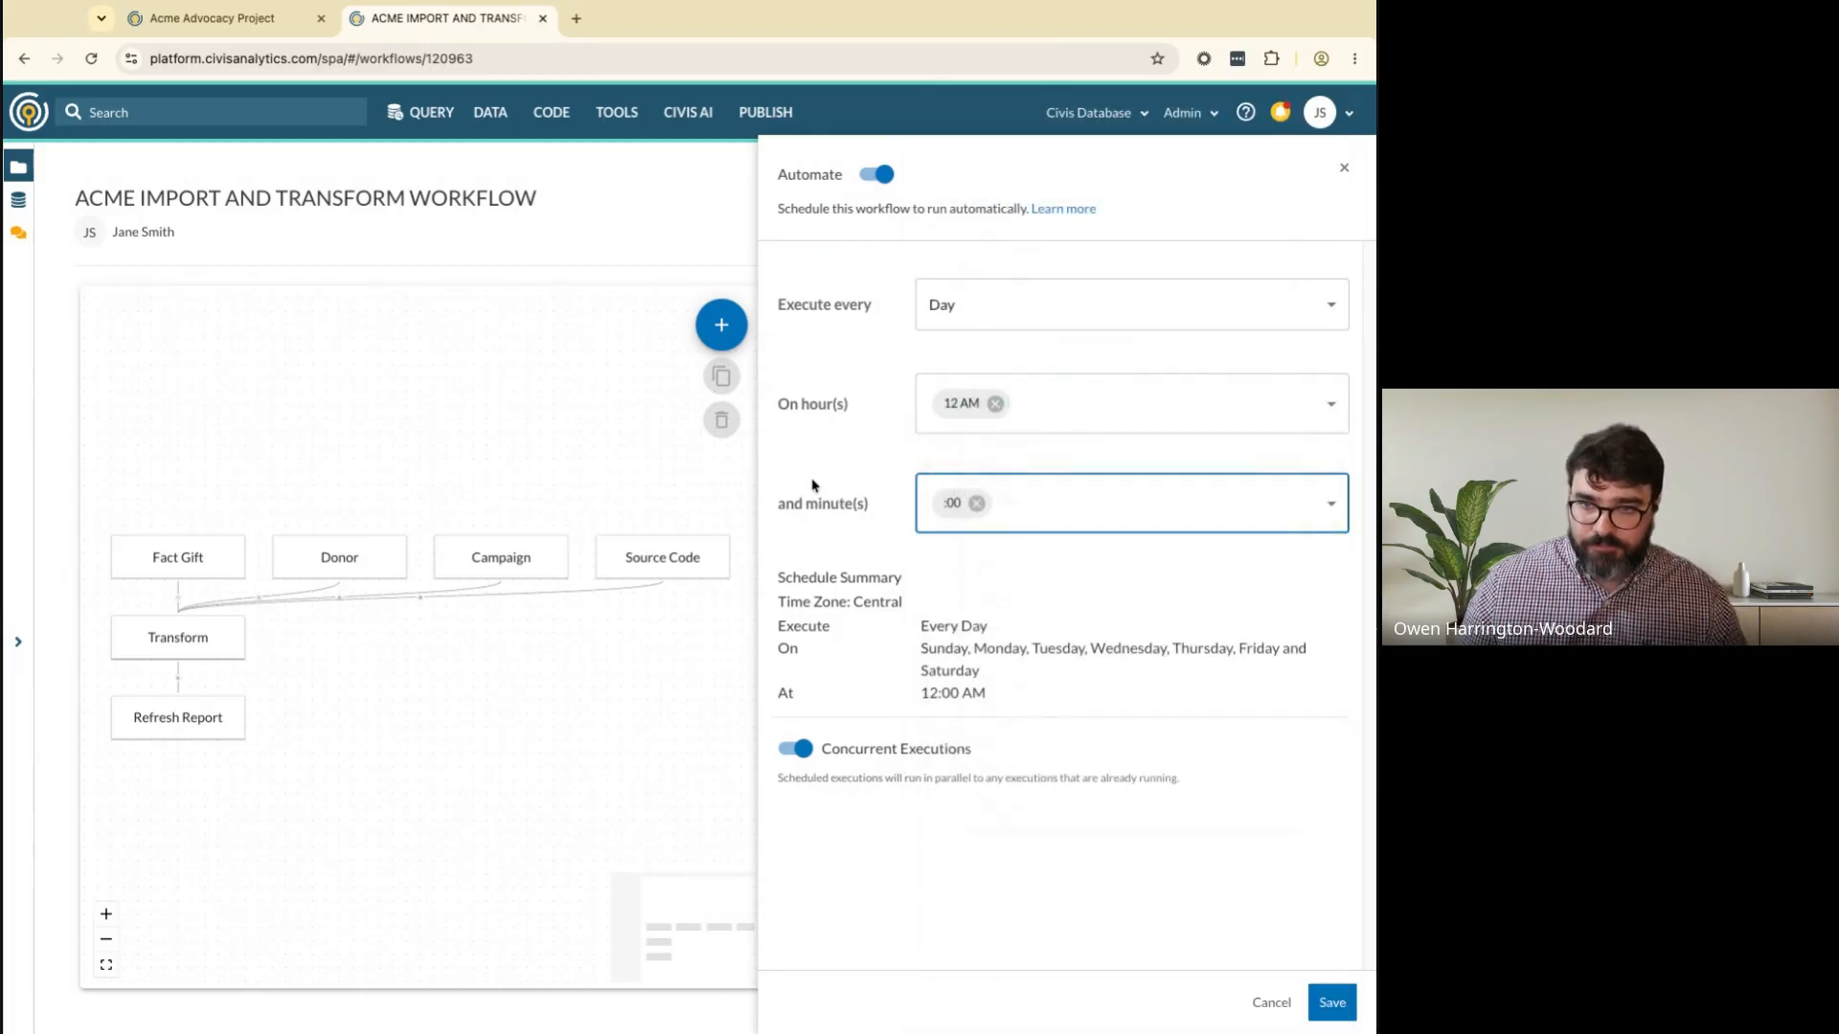
left_click(1330, 1008)
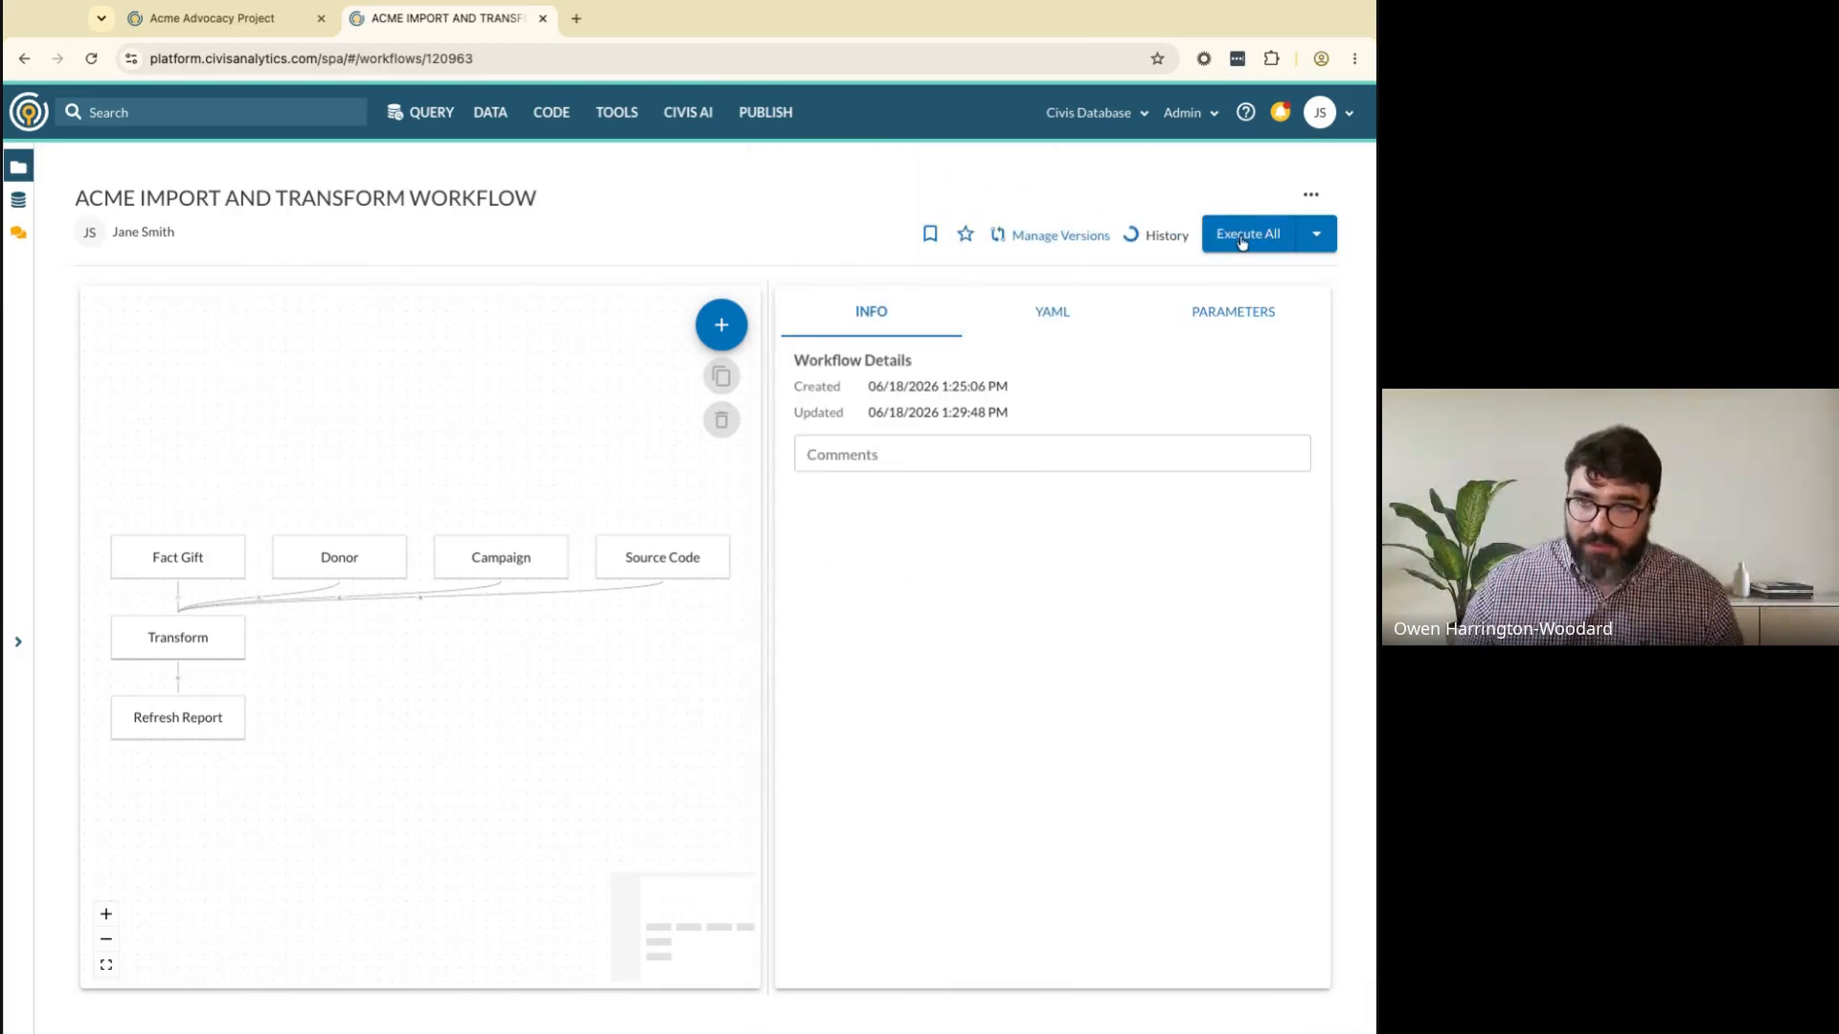
Review the workflow's success and failure email notification settings, and close them without saving
left_click(1311, 194)
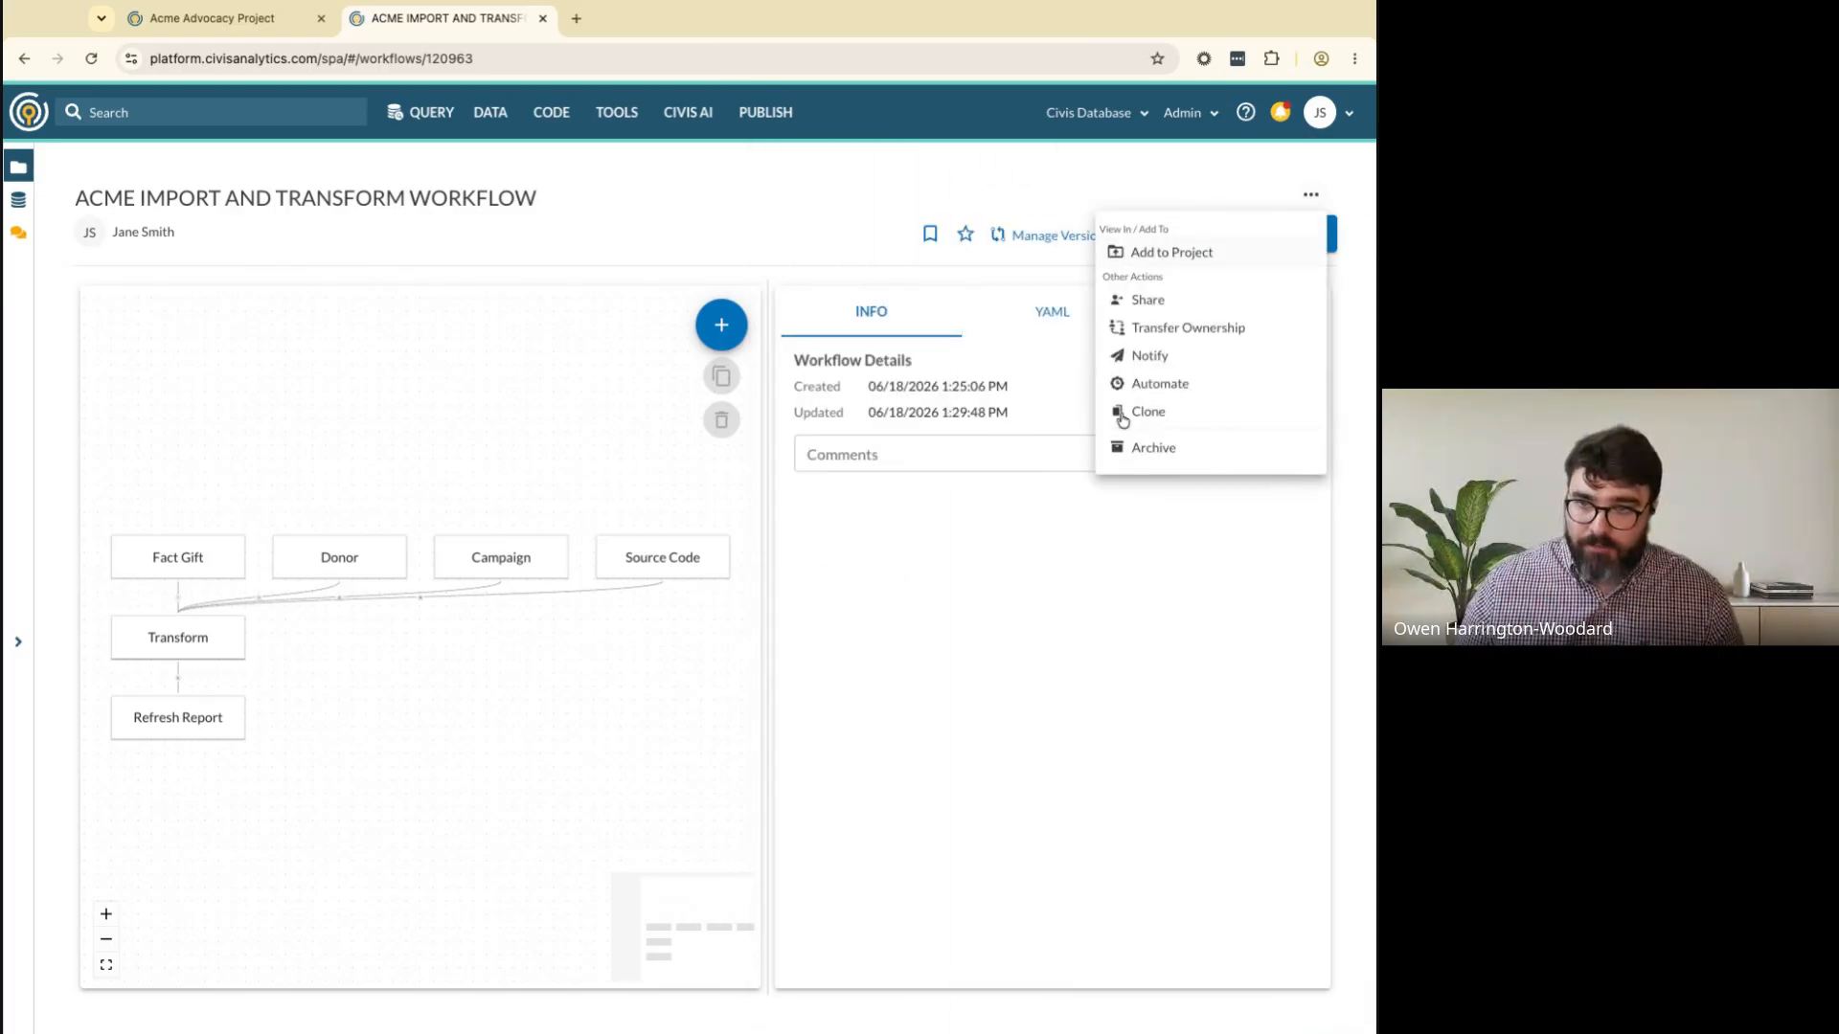
left_click(1168, 359)
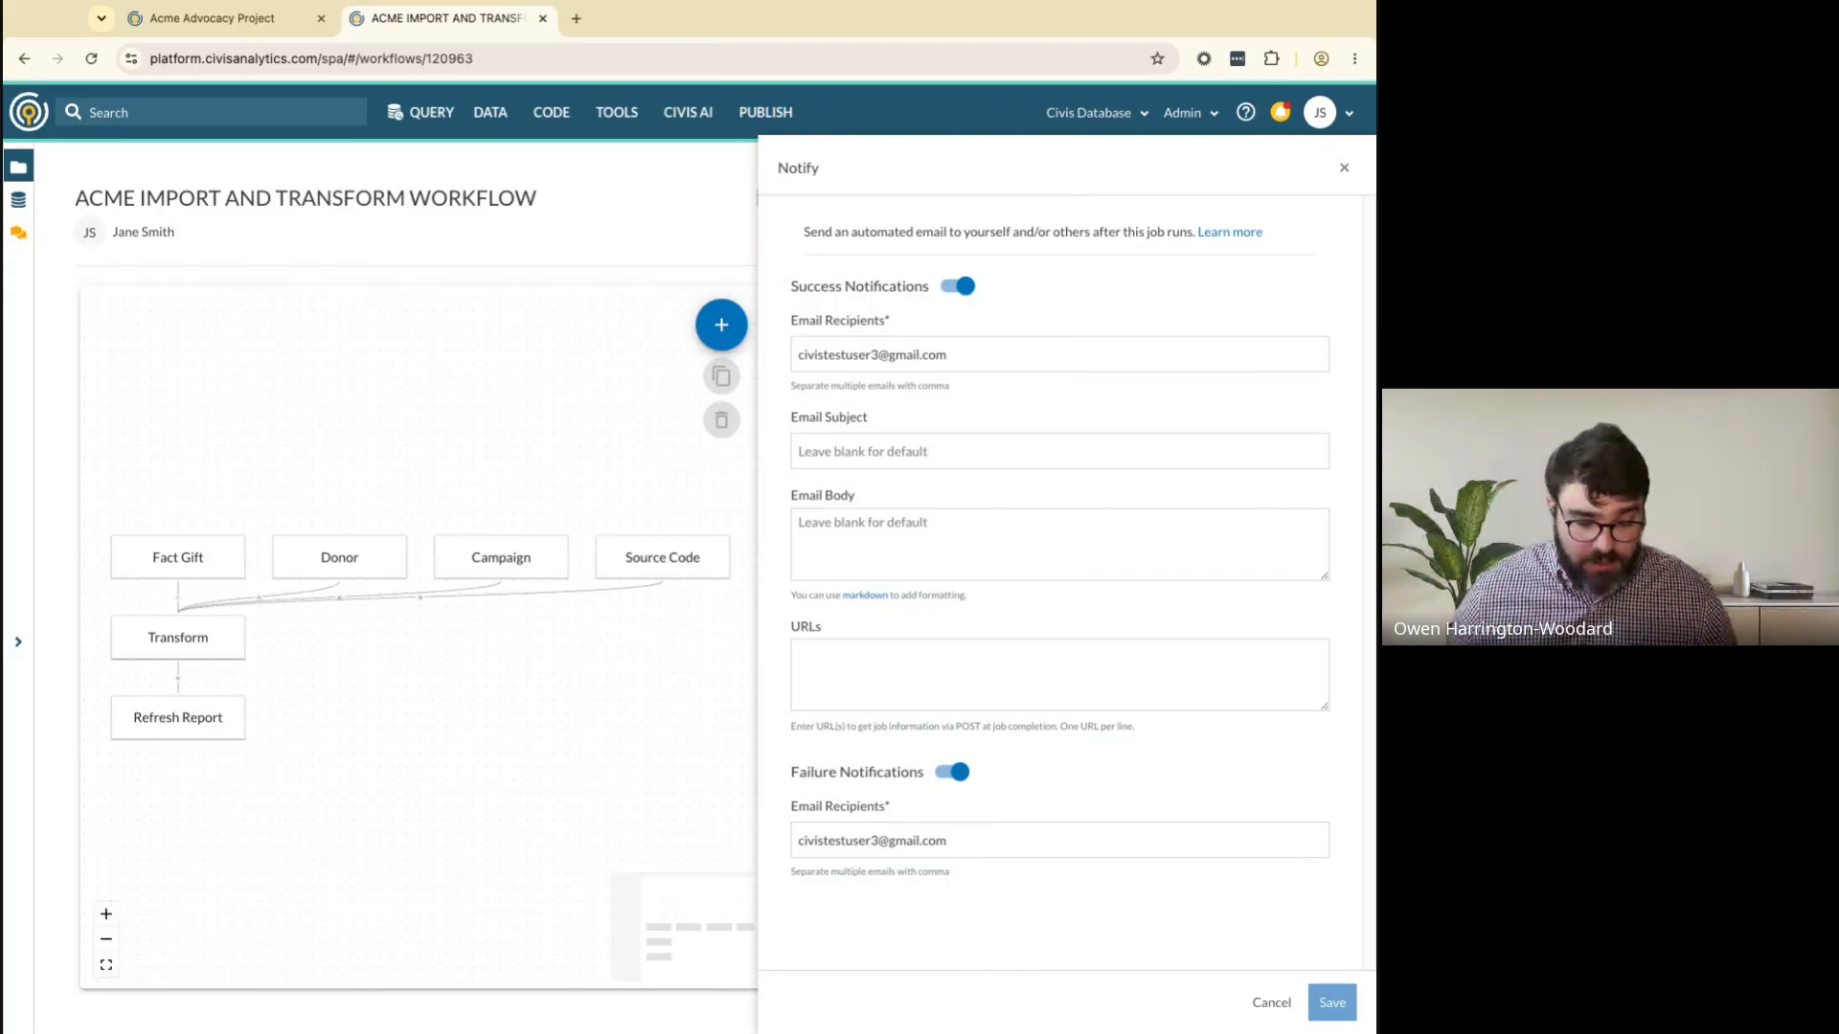
left_click(996, 843)
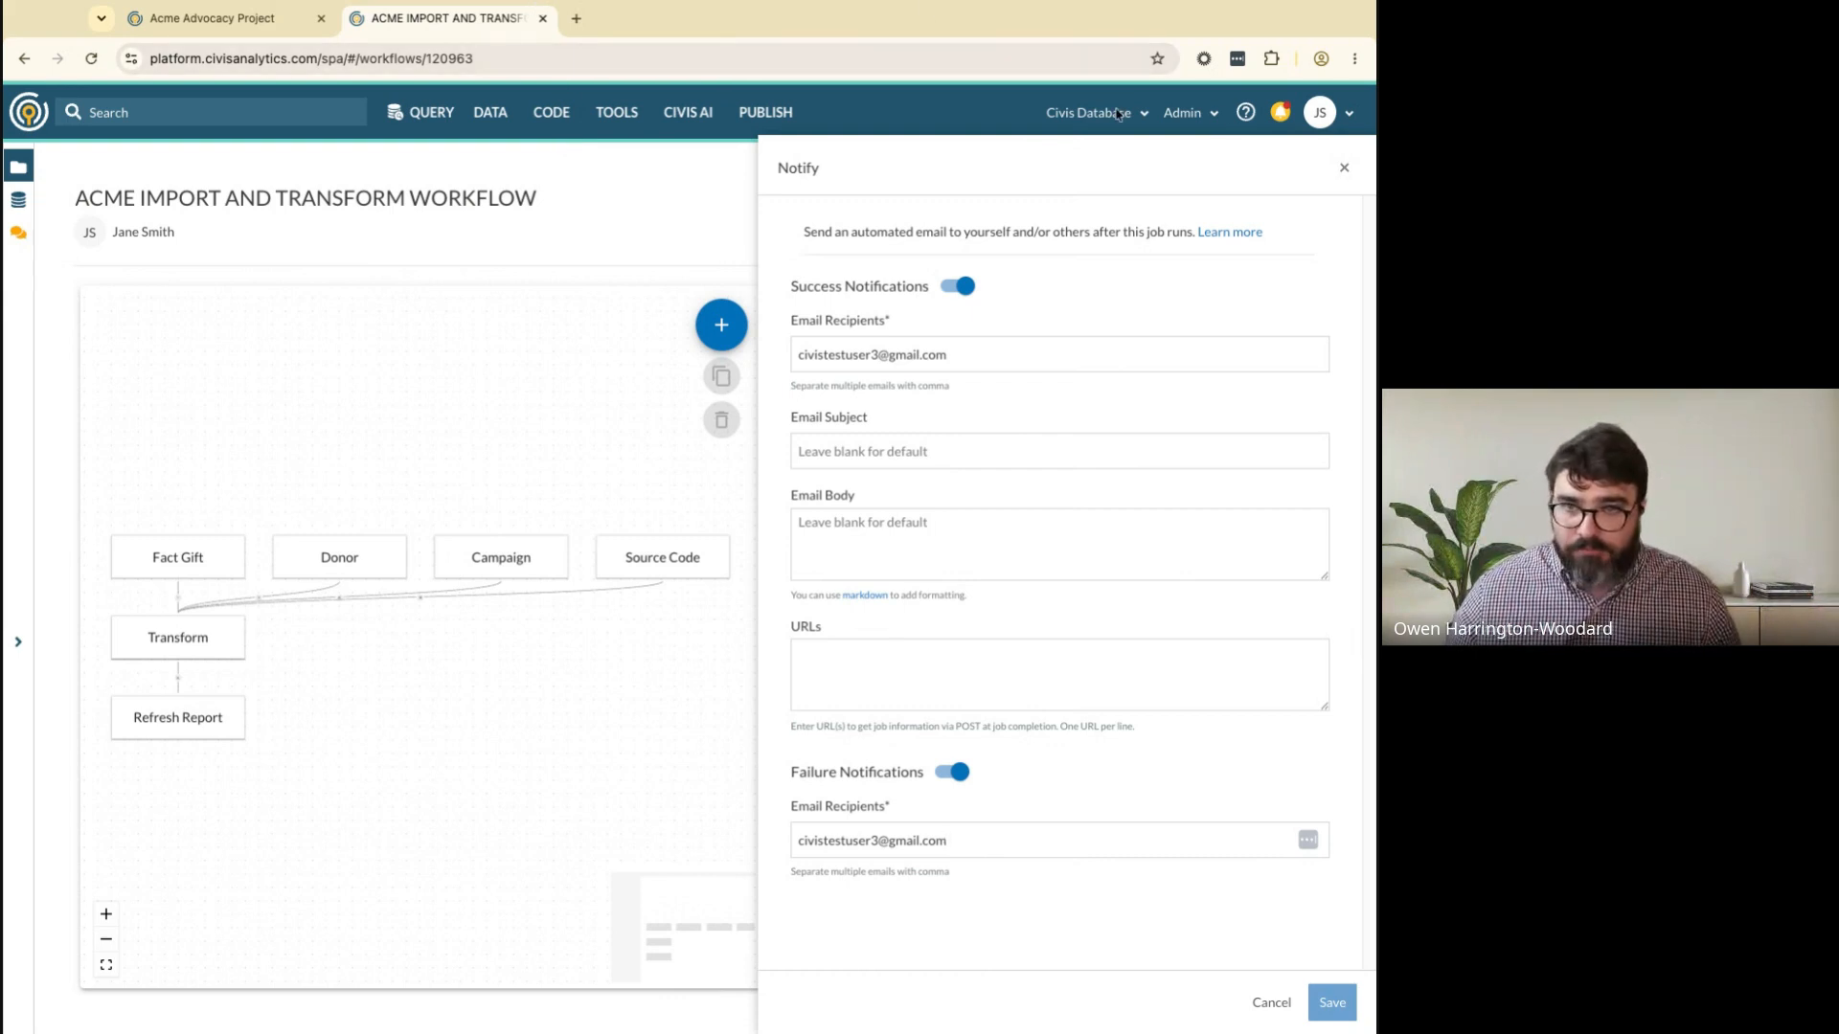
left_click(1343, 168)
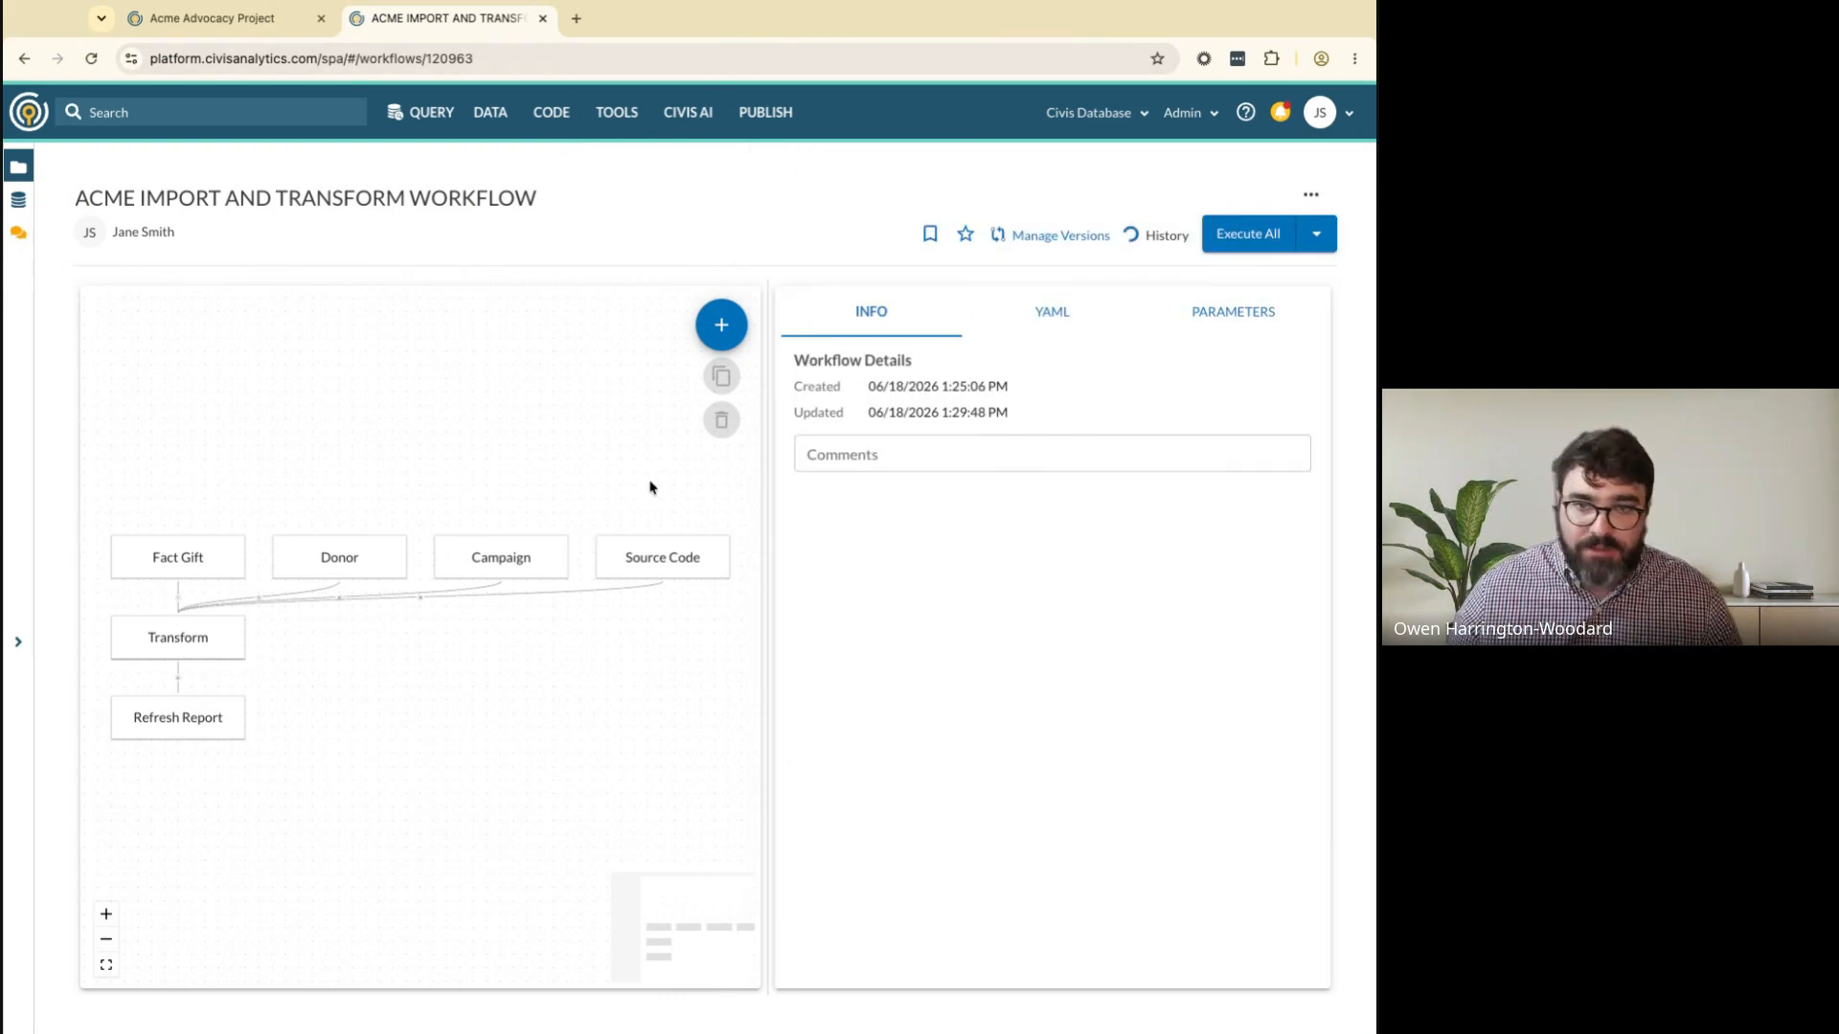
Widen the workflow diagram and add a new On Error child task to Refresh Report
left_click_drag(767, 446, 926, 446)
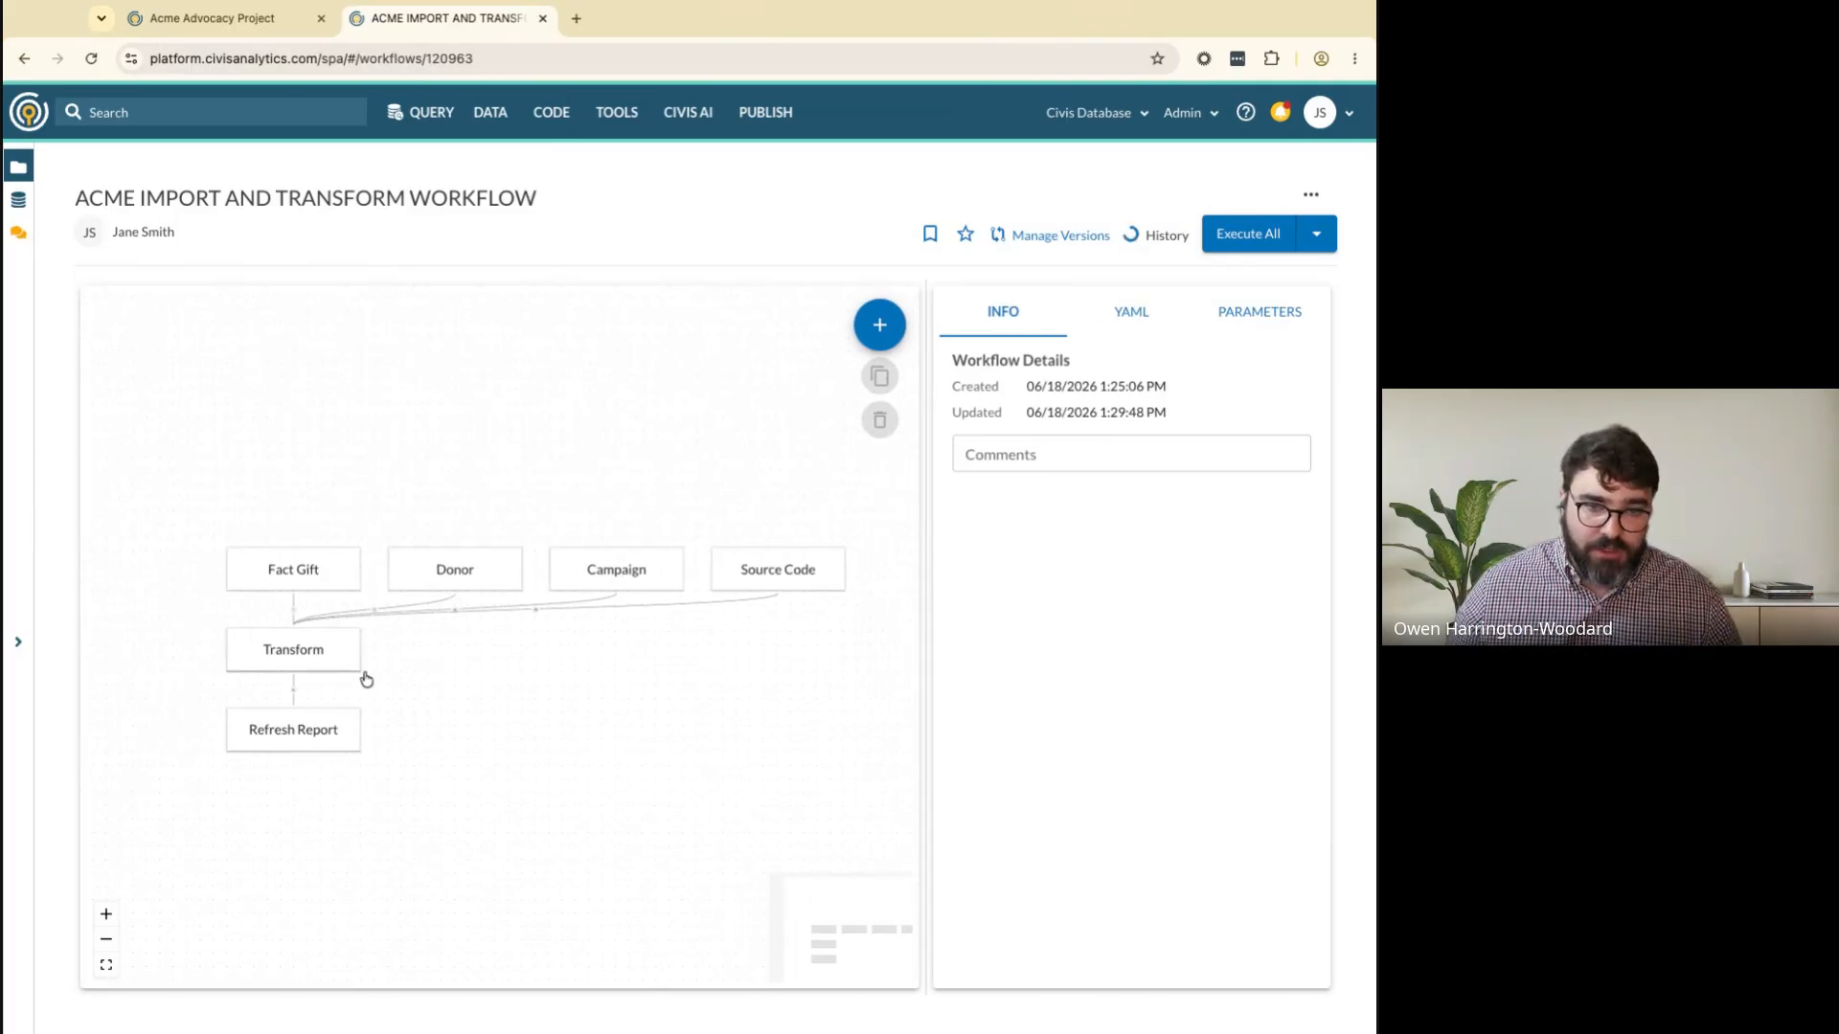
left_click(341, 730)
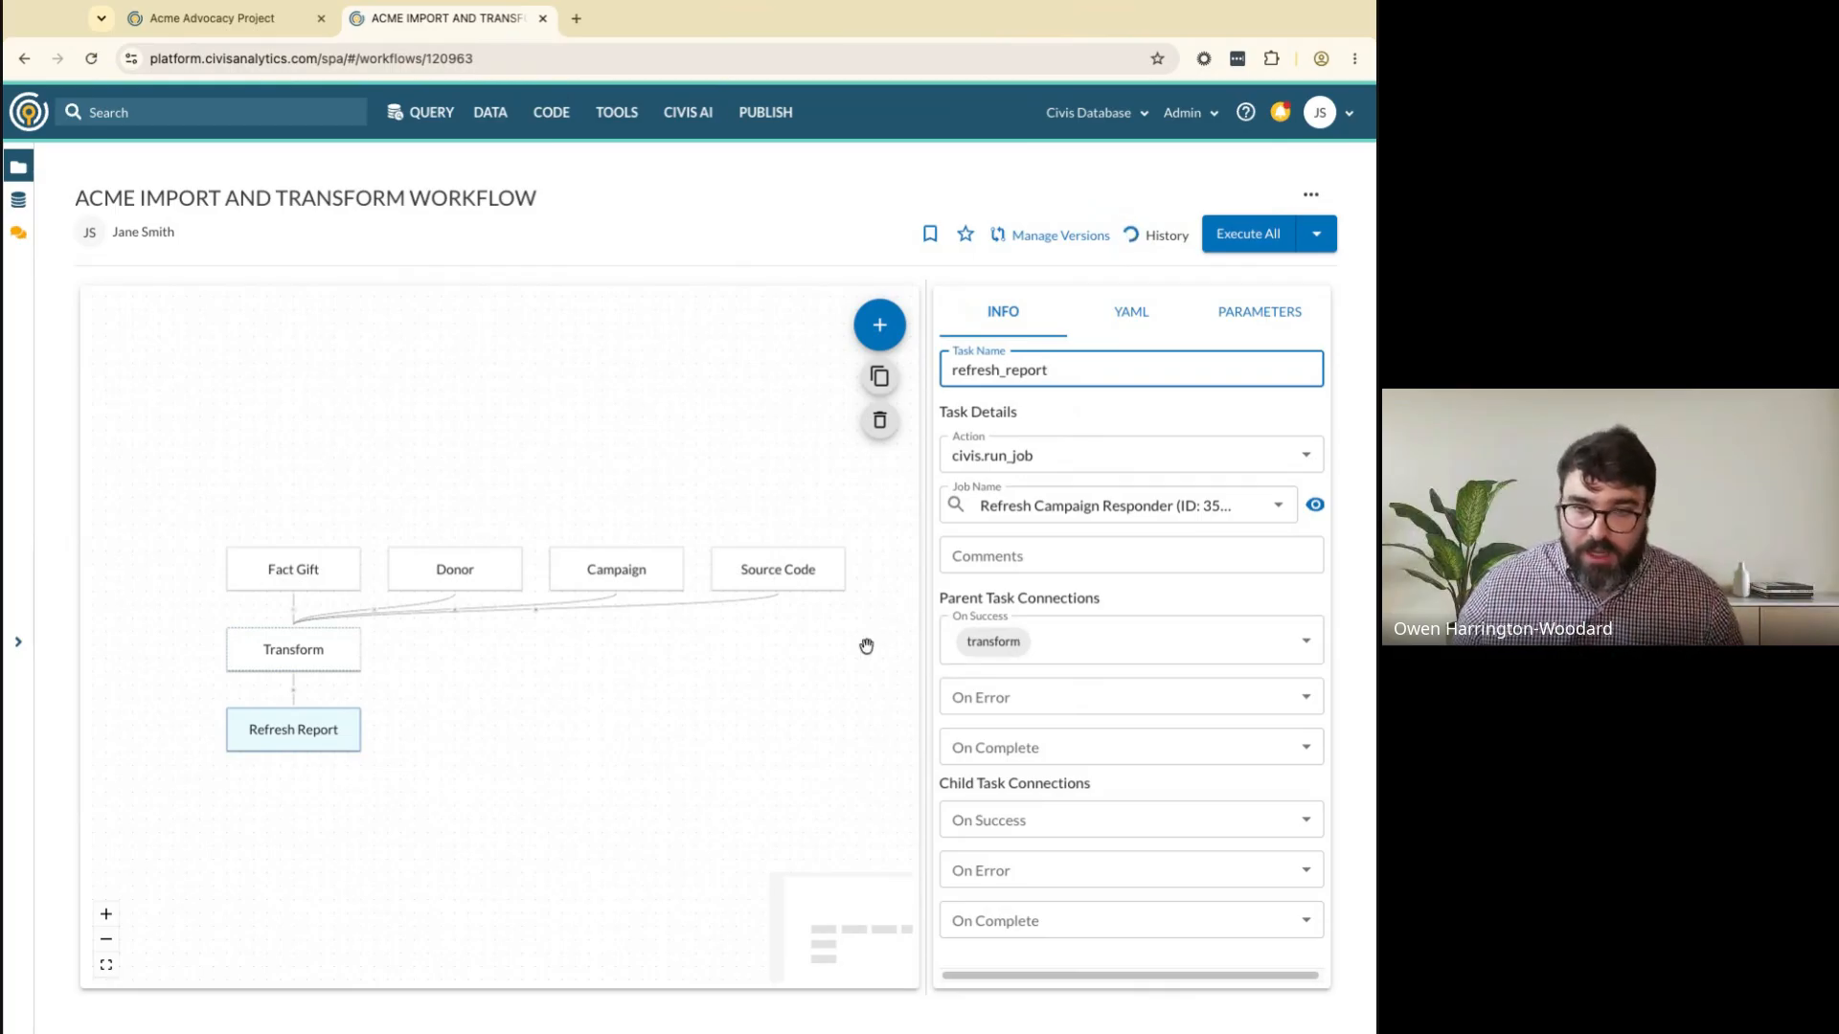
left_click(871, 314)
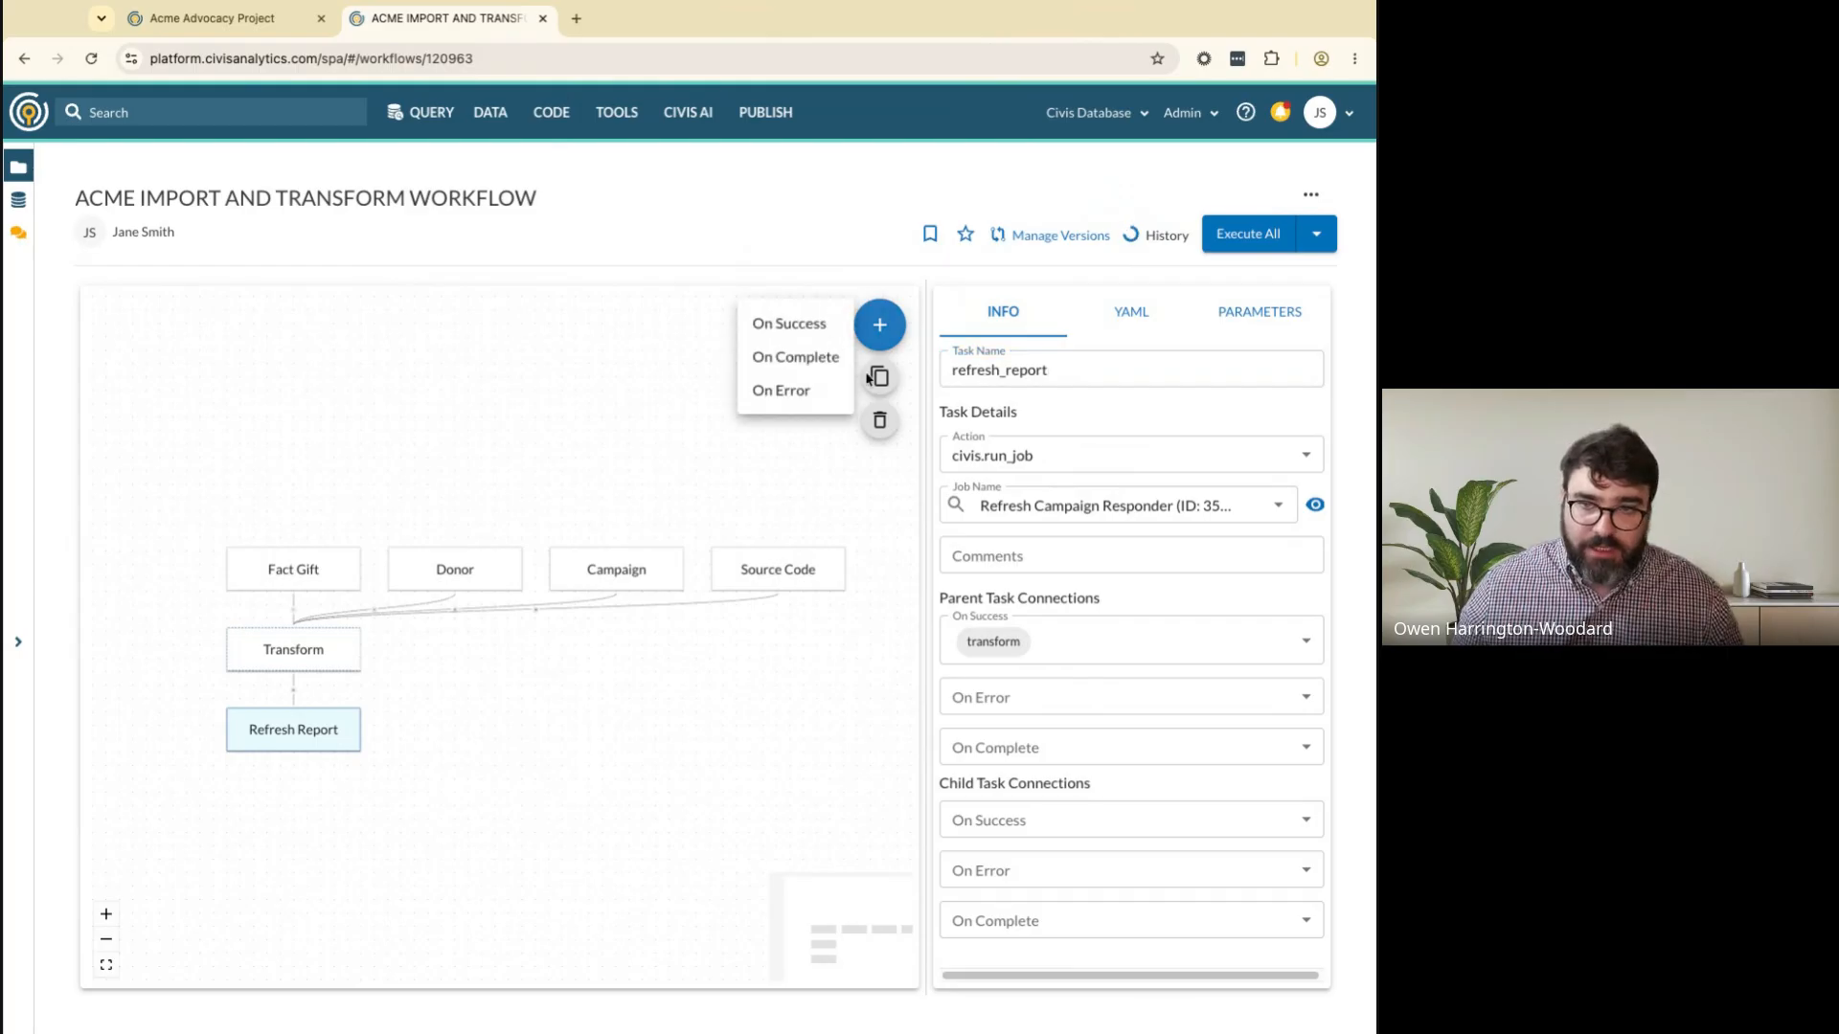
left_click(787, 392)
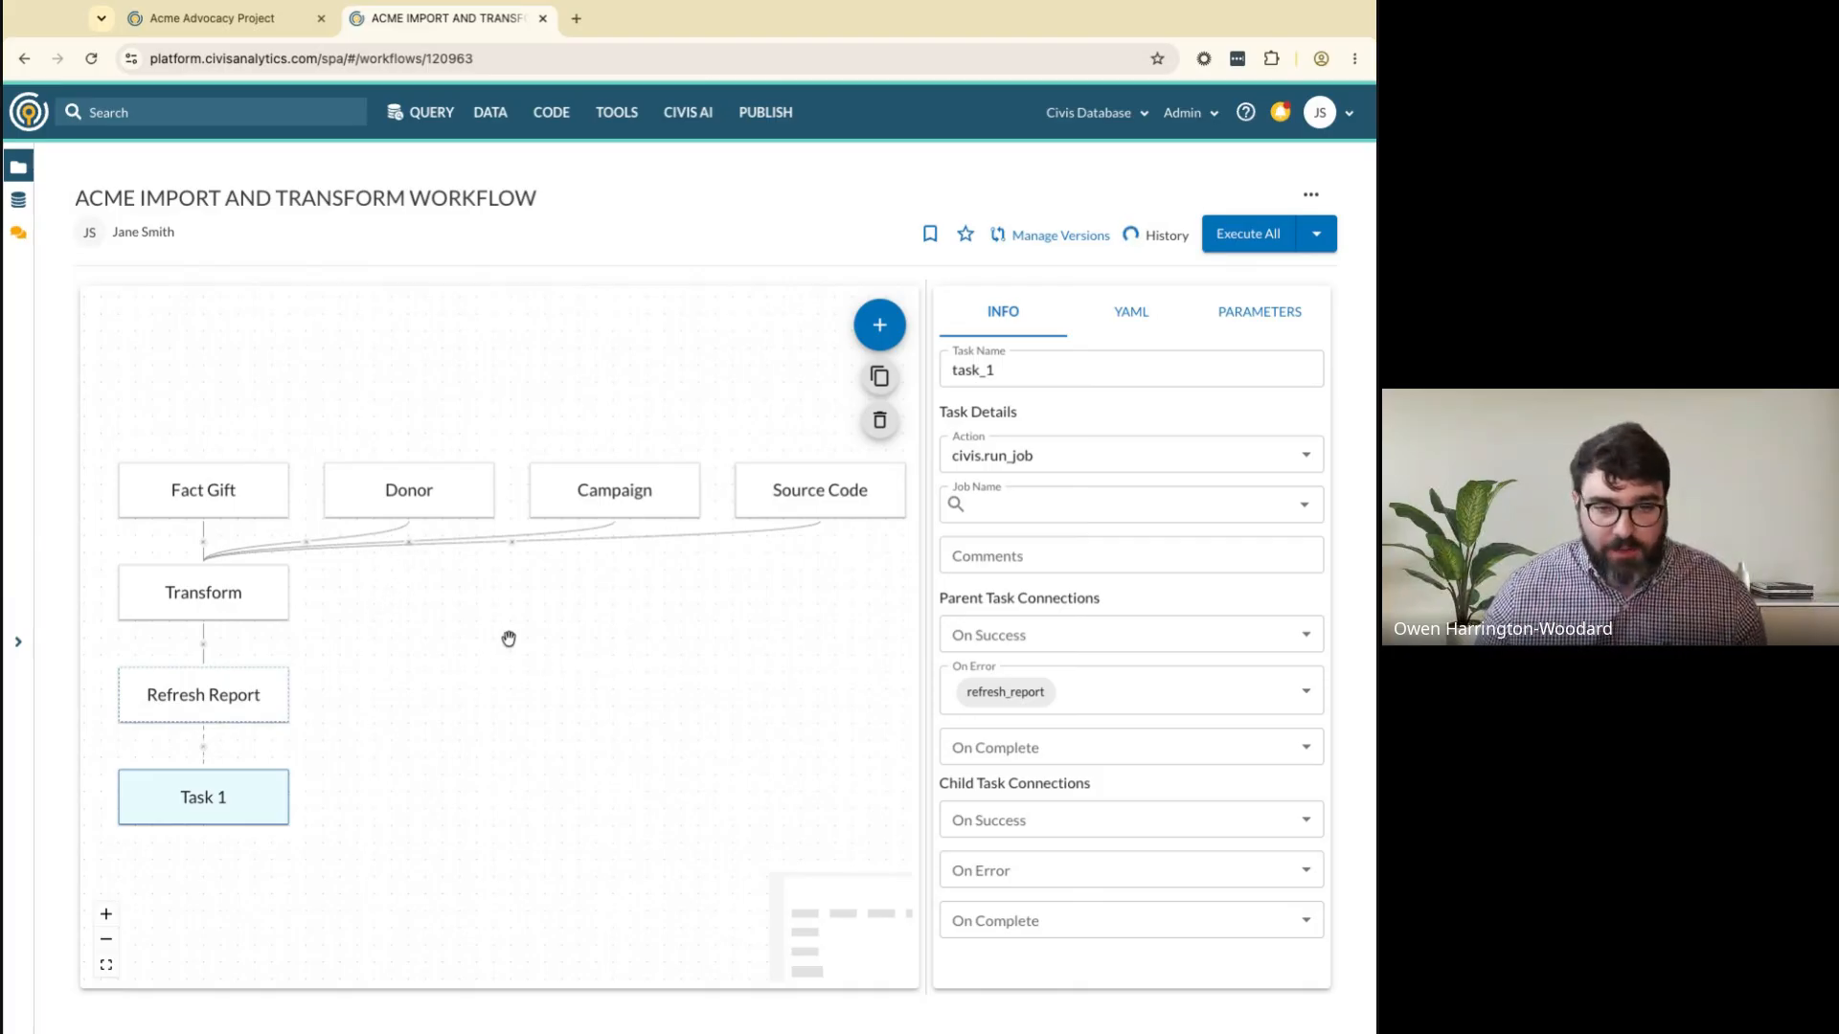
Check which kinds of child task can be added to the Donor import task
left_click(495, 705)
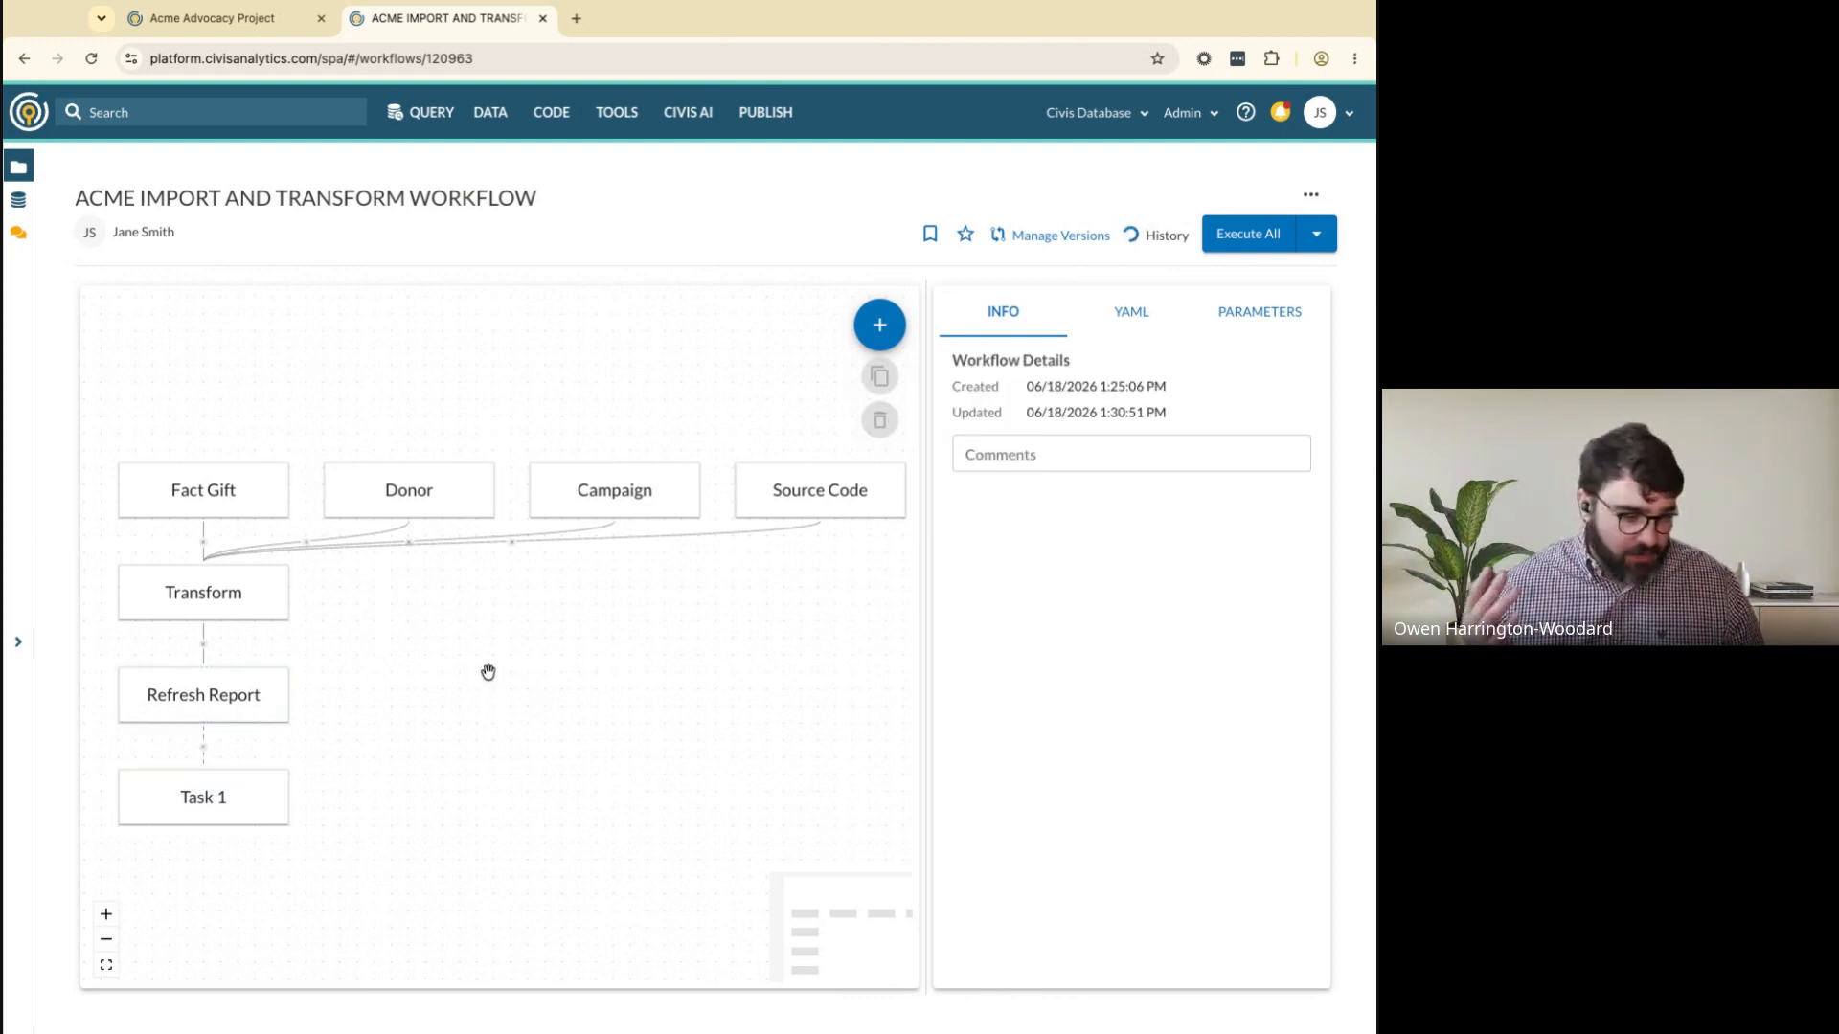
left_click(446, 506)
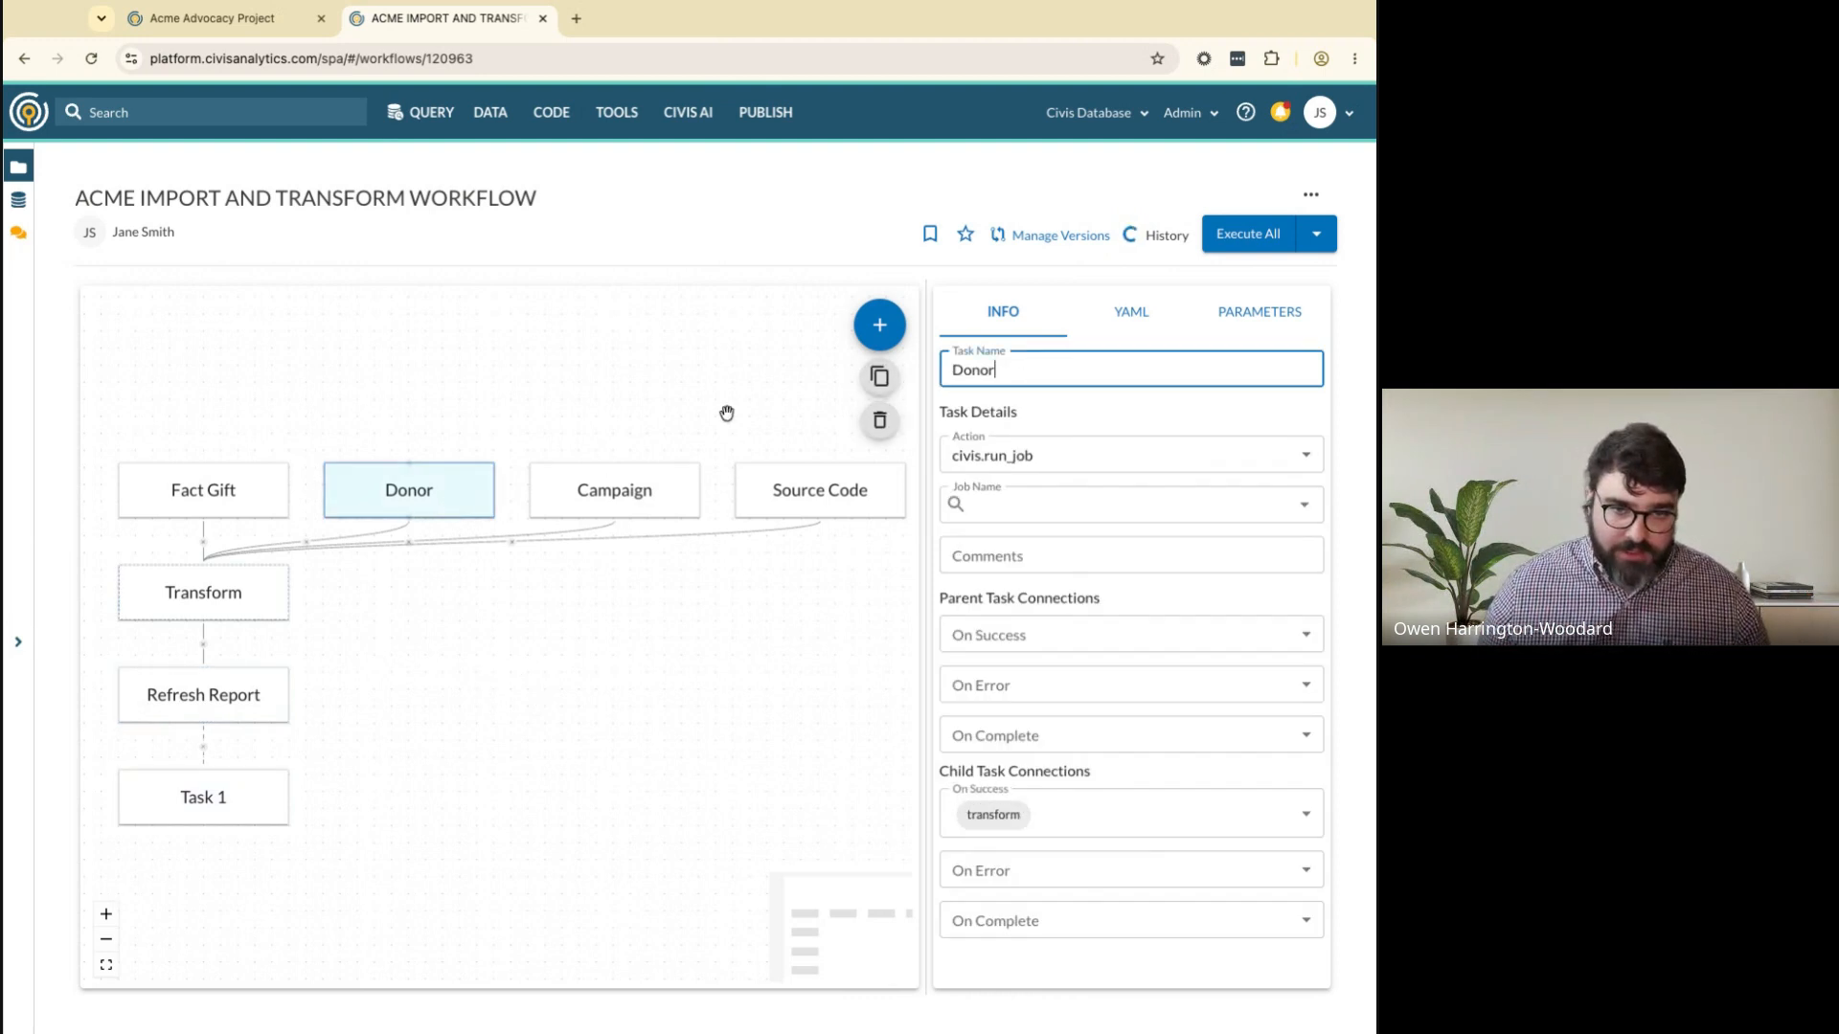
left_click(873, 333)
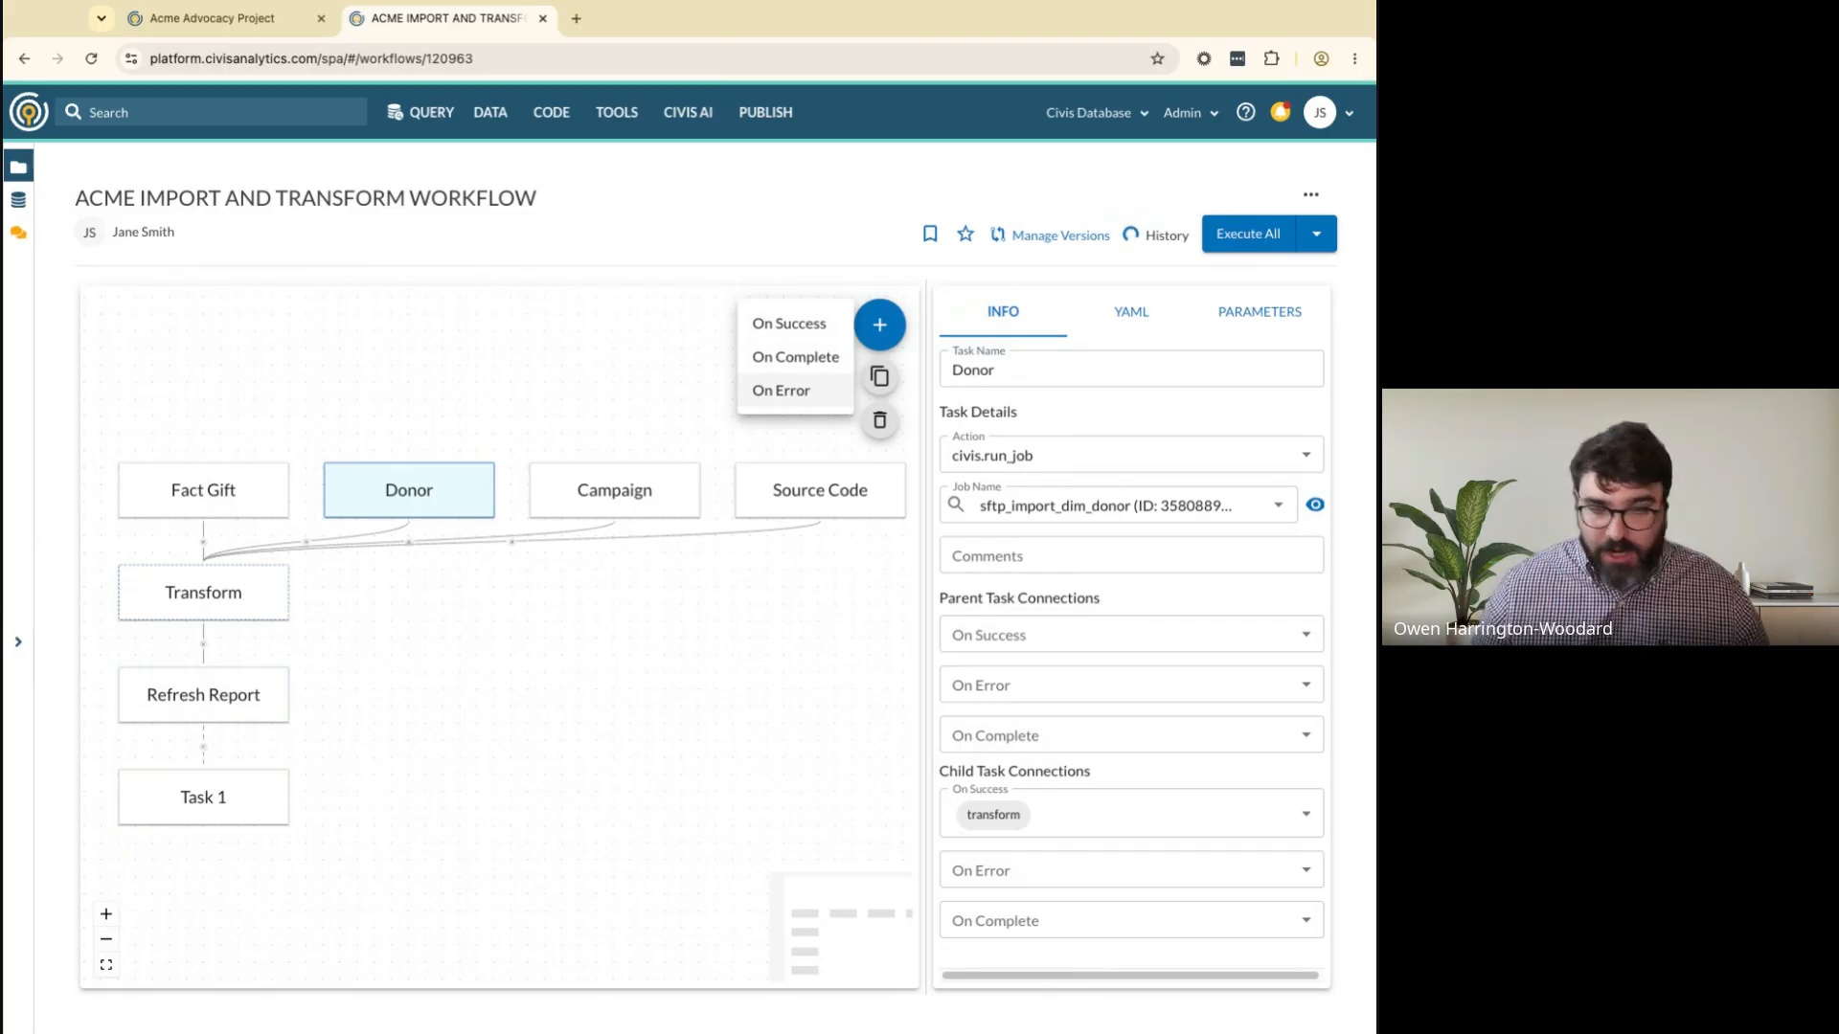
left_click(333, 321)
Show the Acme Advocacy Project's contents in the projects sidebar and copy the link of CSV Export Fallback
left_click(15, 430)
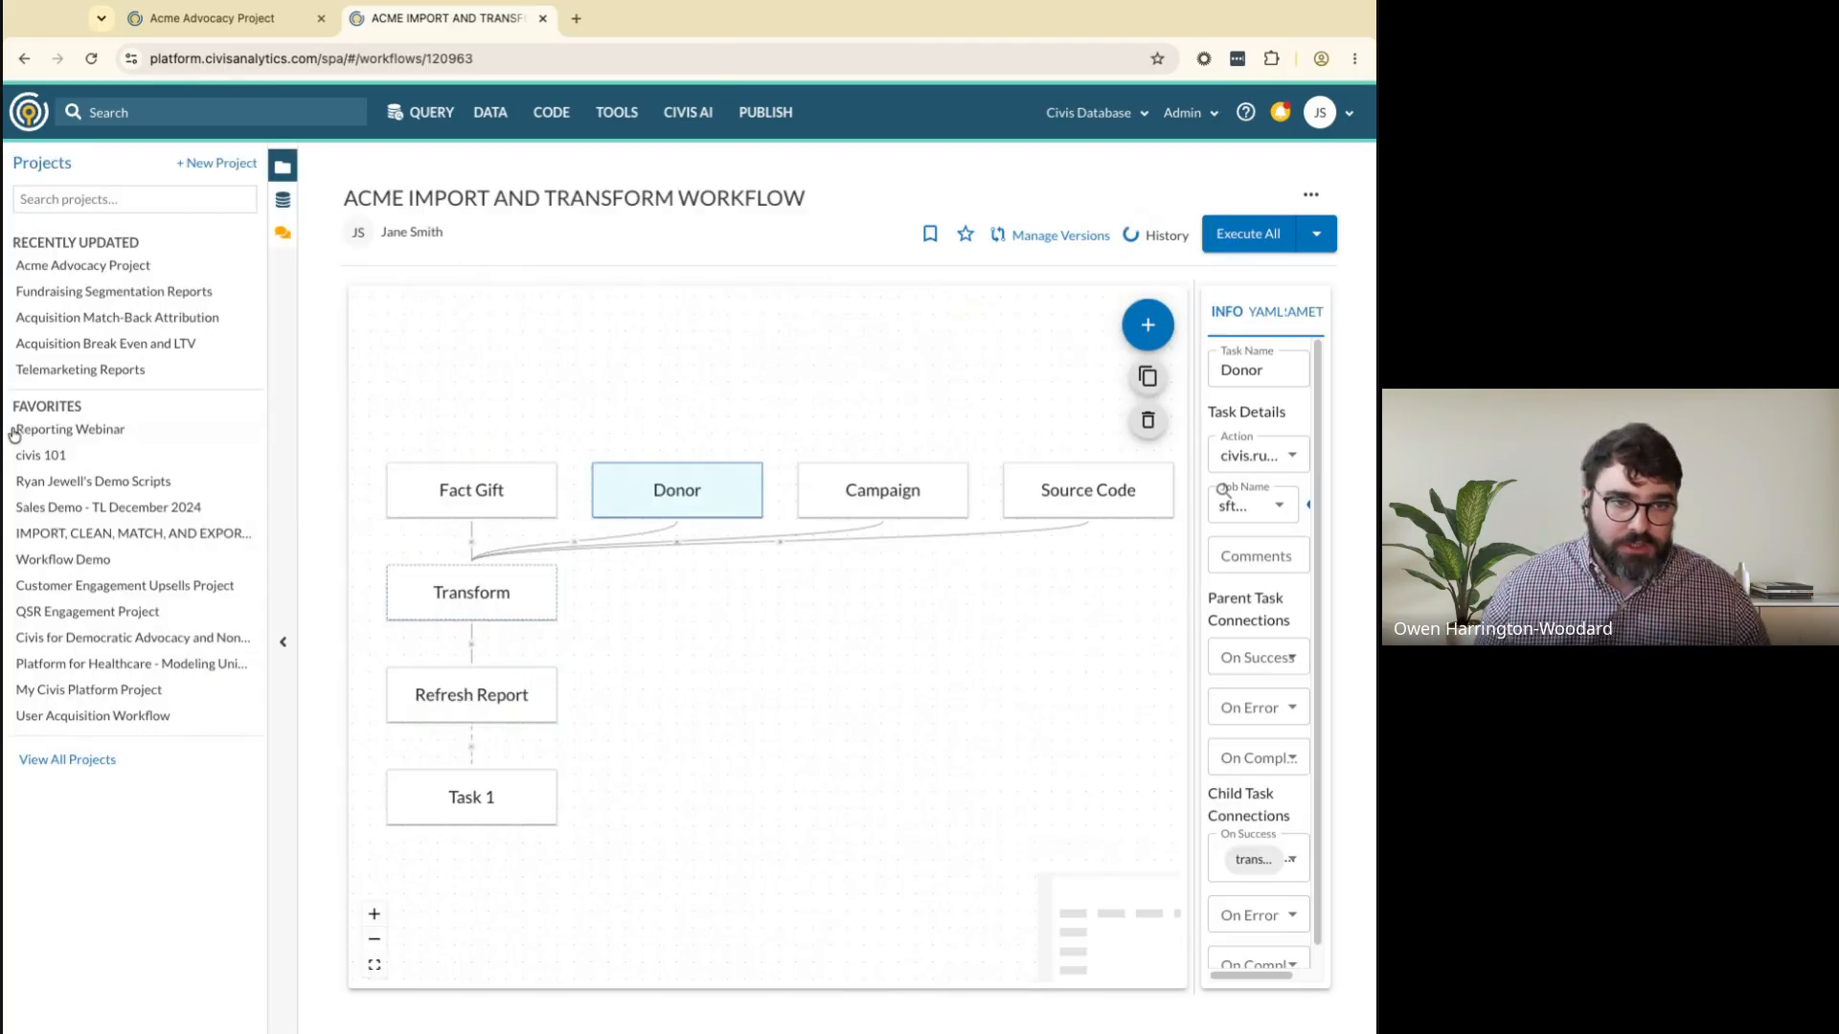
left_click(42, 268)
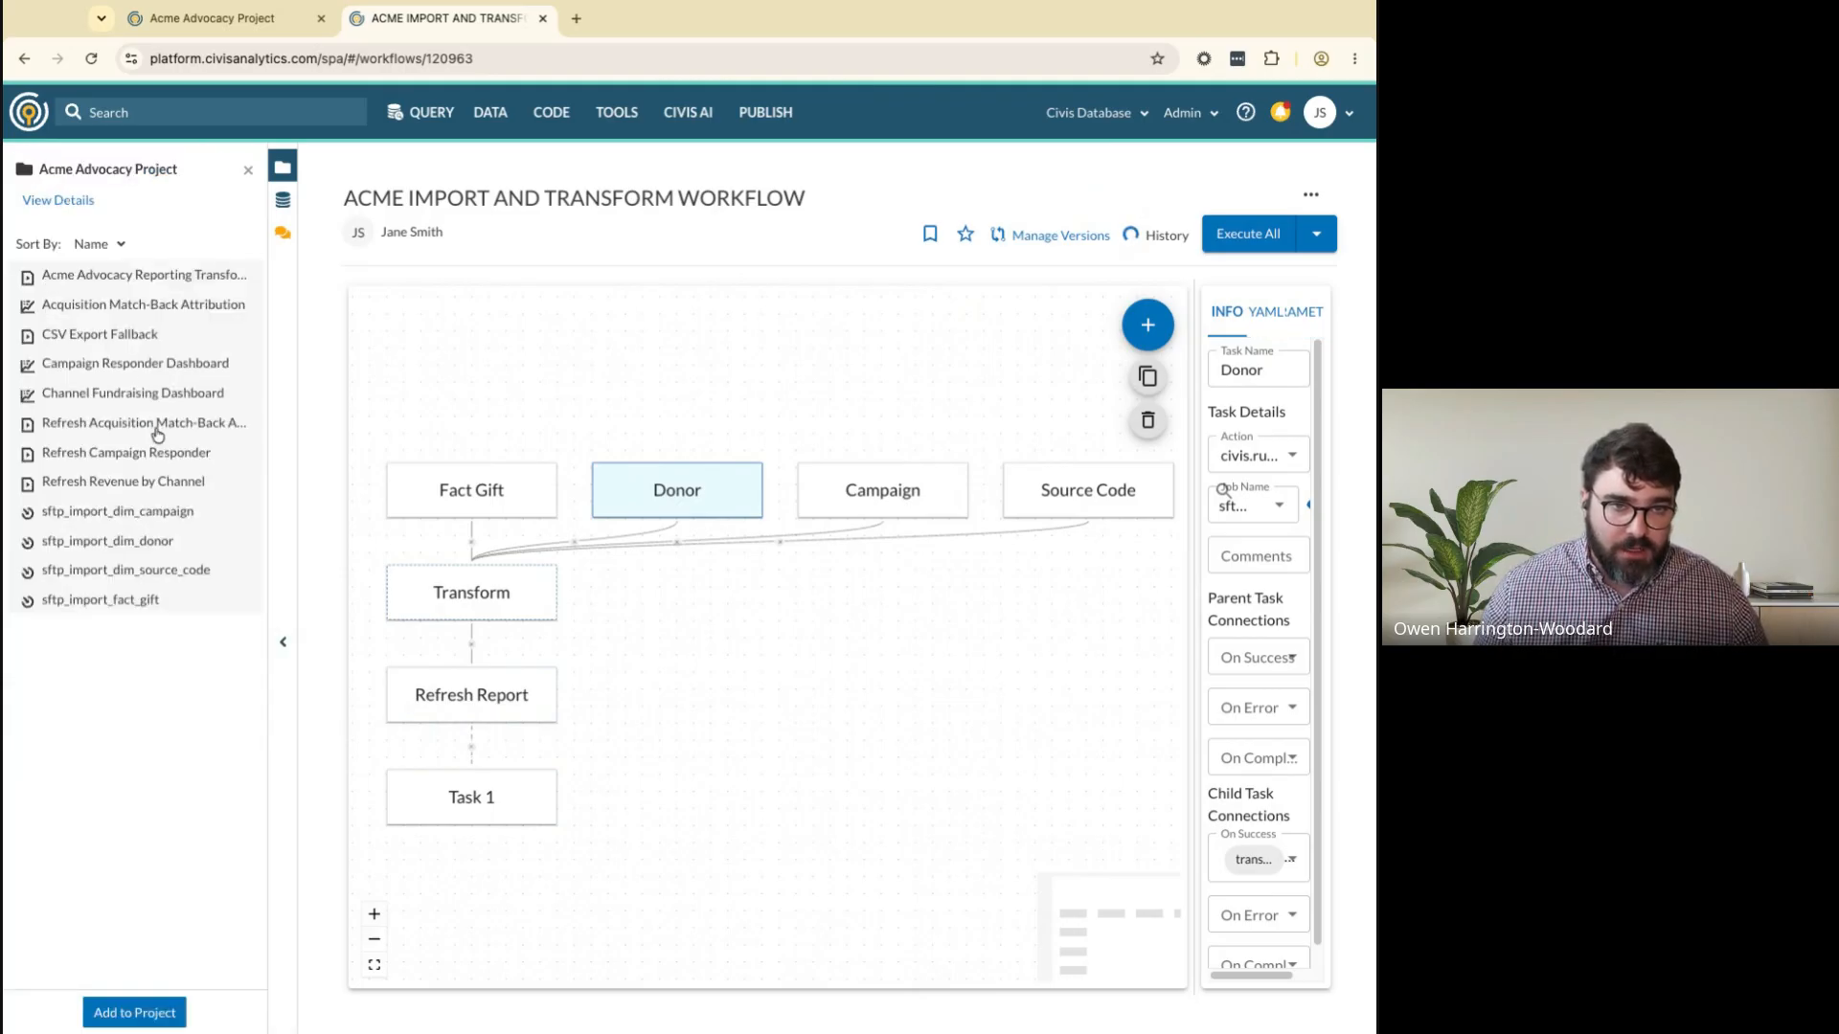
triple_click(111, 338)
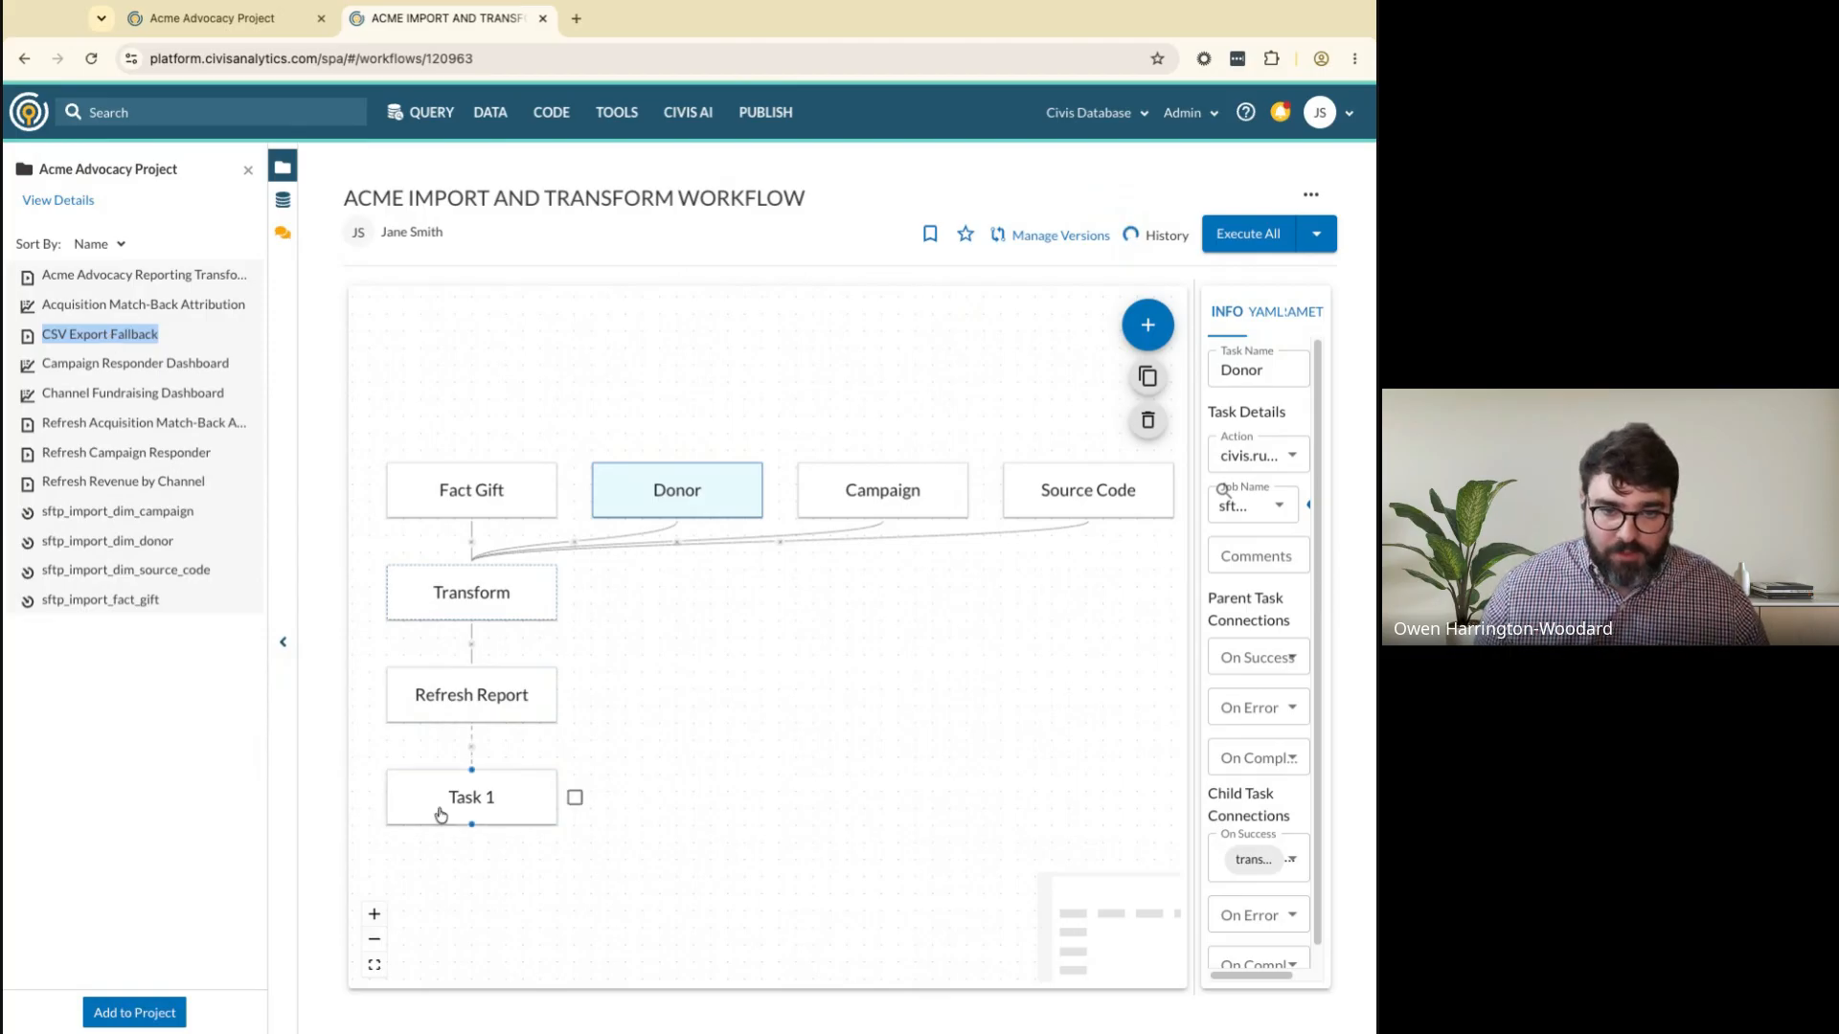
Rename the new task below Refresh Report as csv_fallback
left_click(439, 816)
left_click_drag(1193, 438, 887, 427)
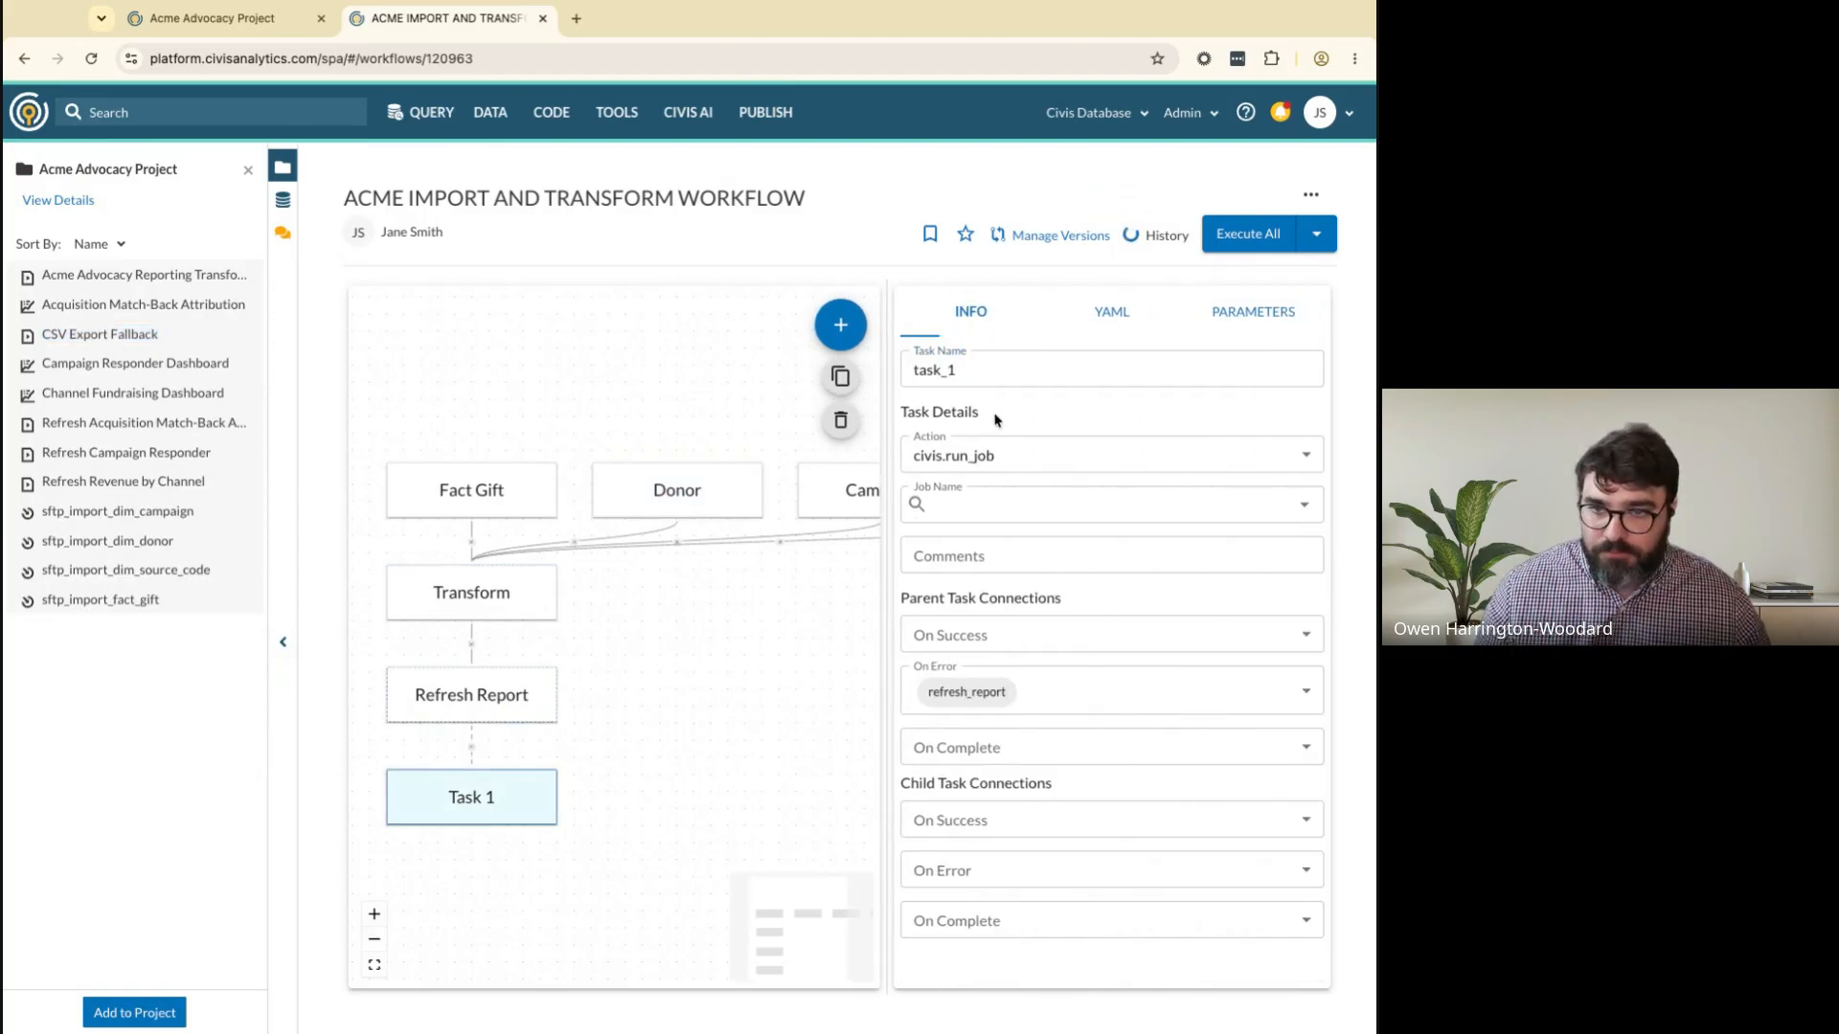
left_click(1034, 374)
key("ctrl+a")
type("csv_f")
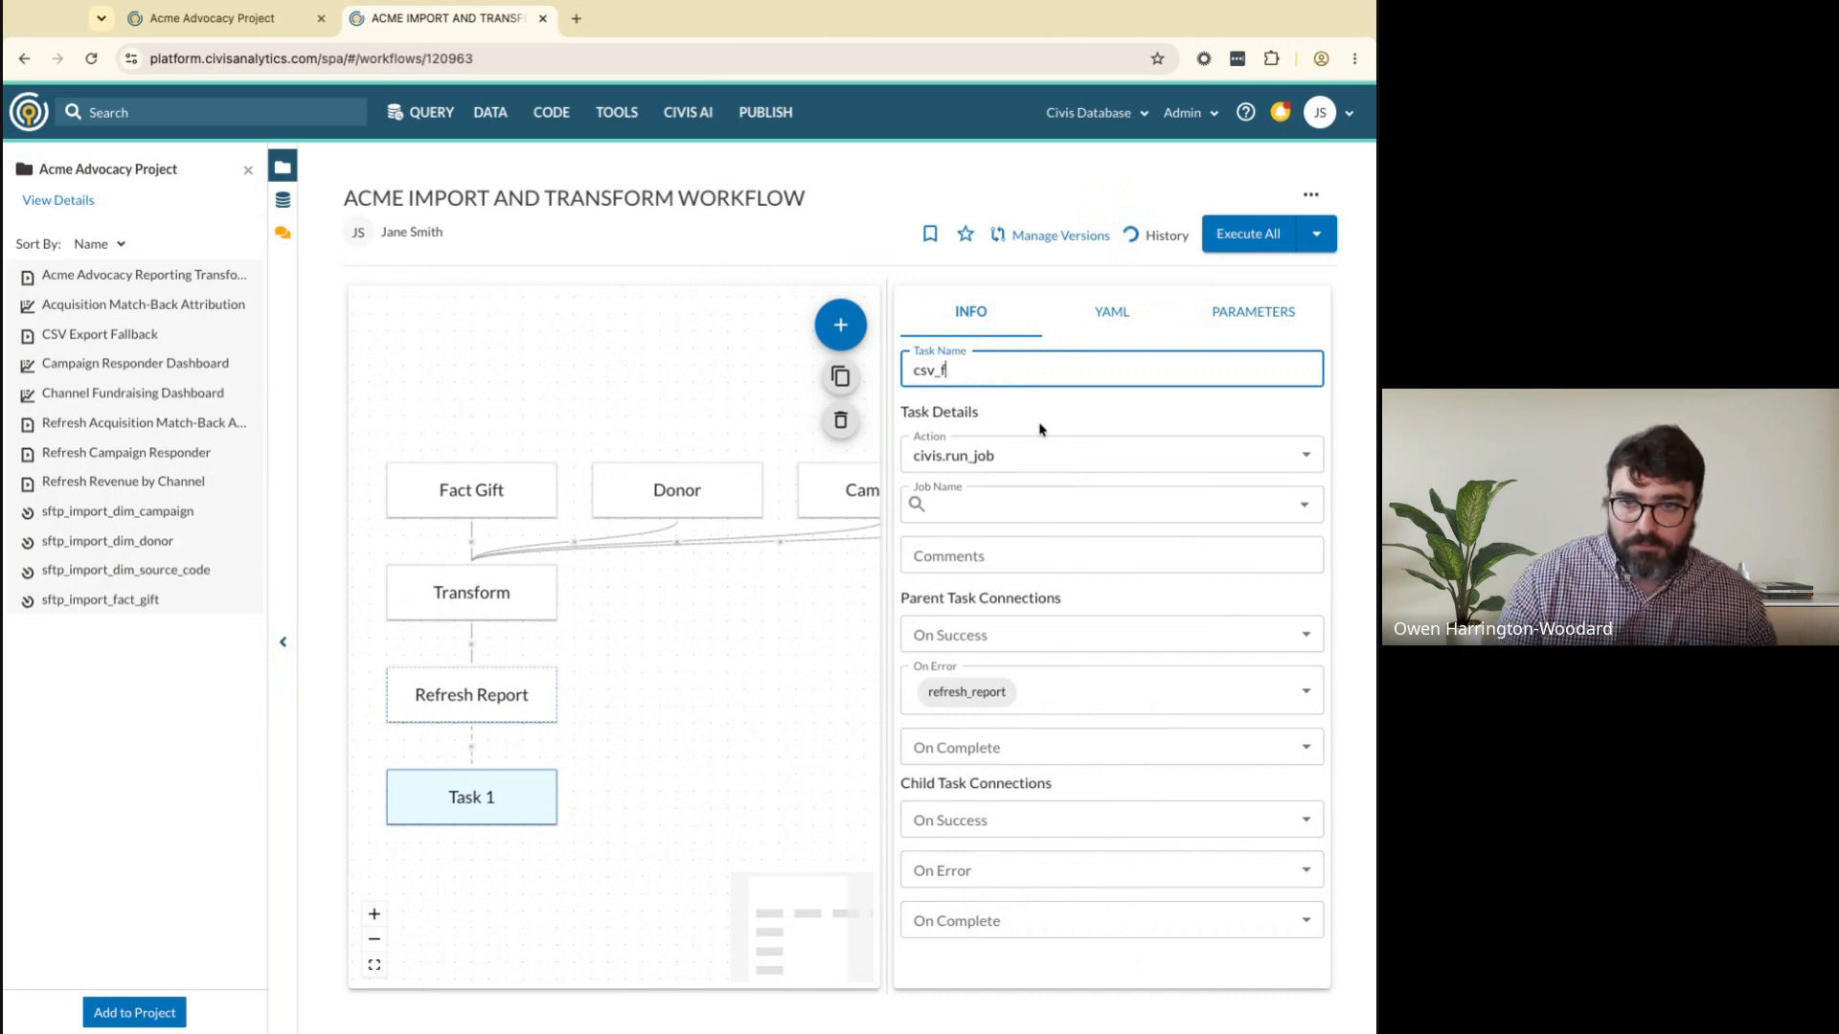
type("allback")
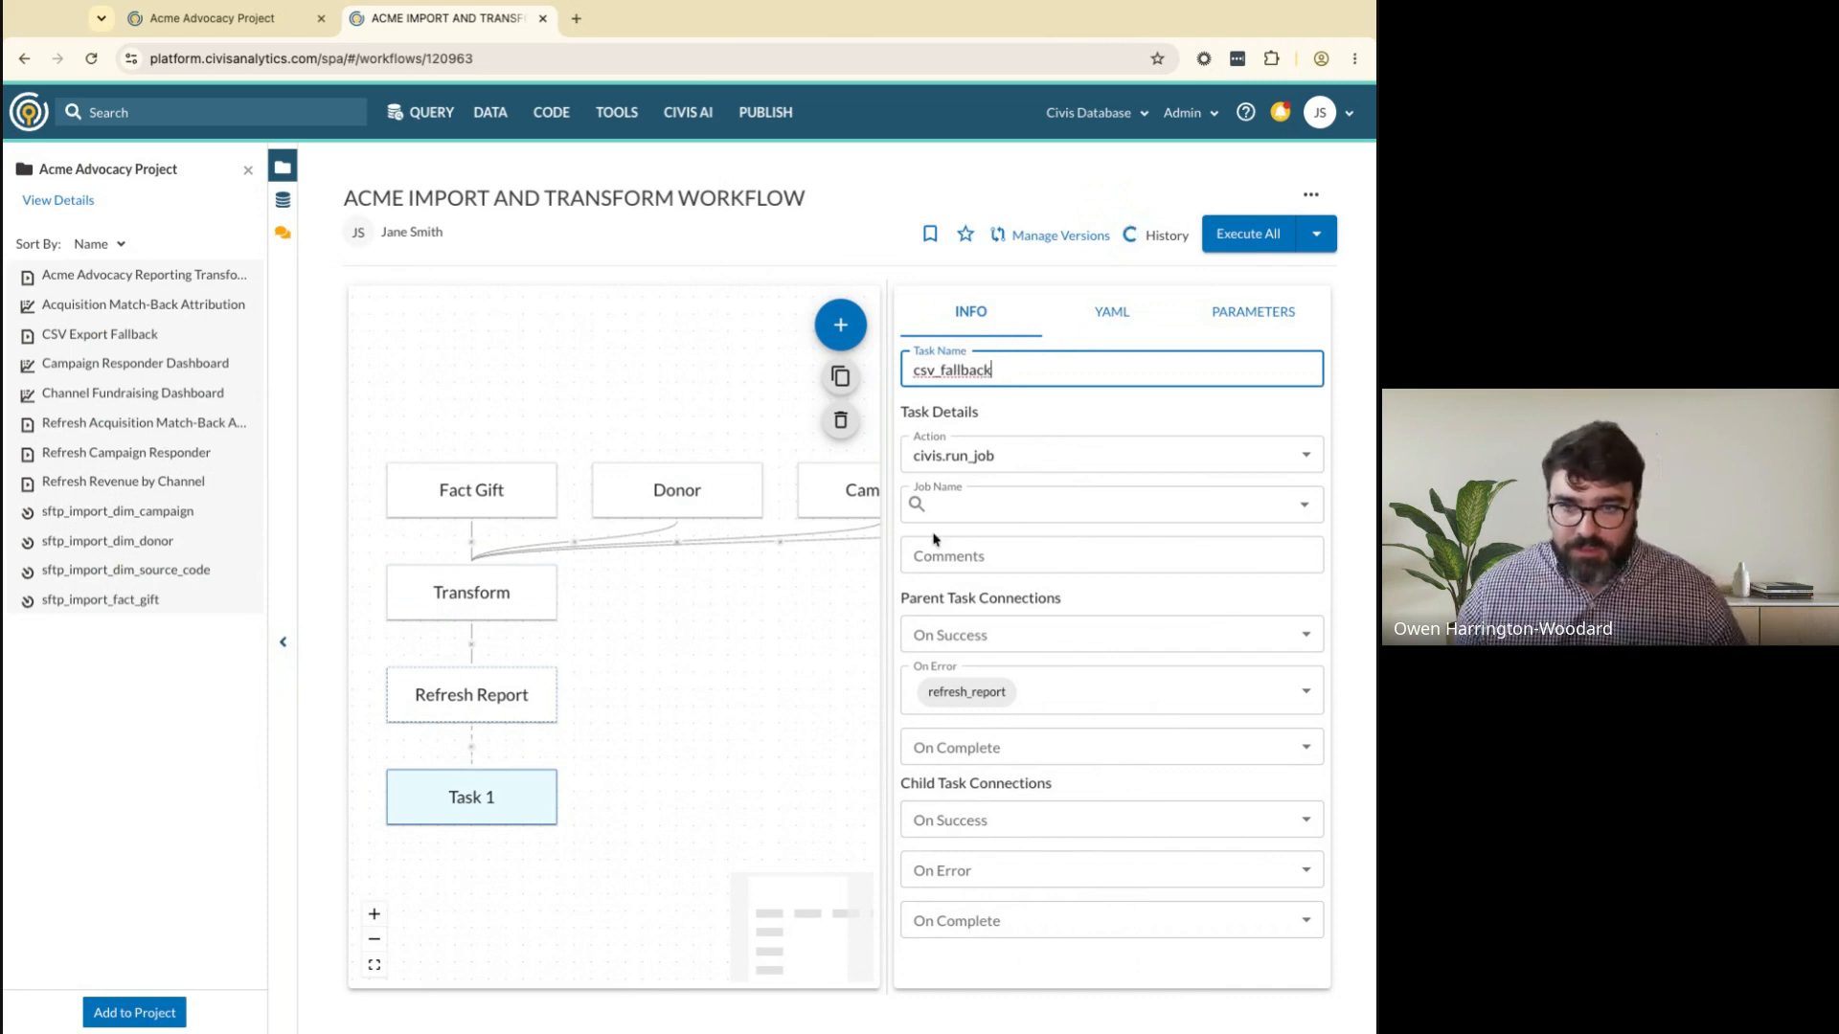
Assign the job CSV Export Fallback (ID: 358102202) to the csv_fallback task, finding it by its ID
type("https://platform.civisanalytics.com/spa/#/scripts/sql/358102202")
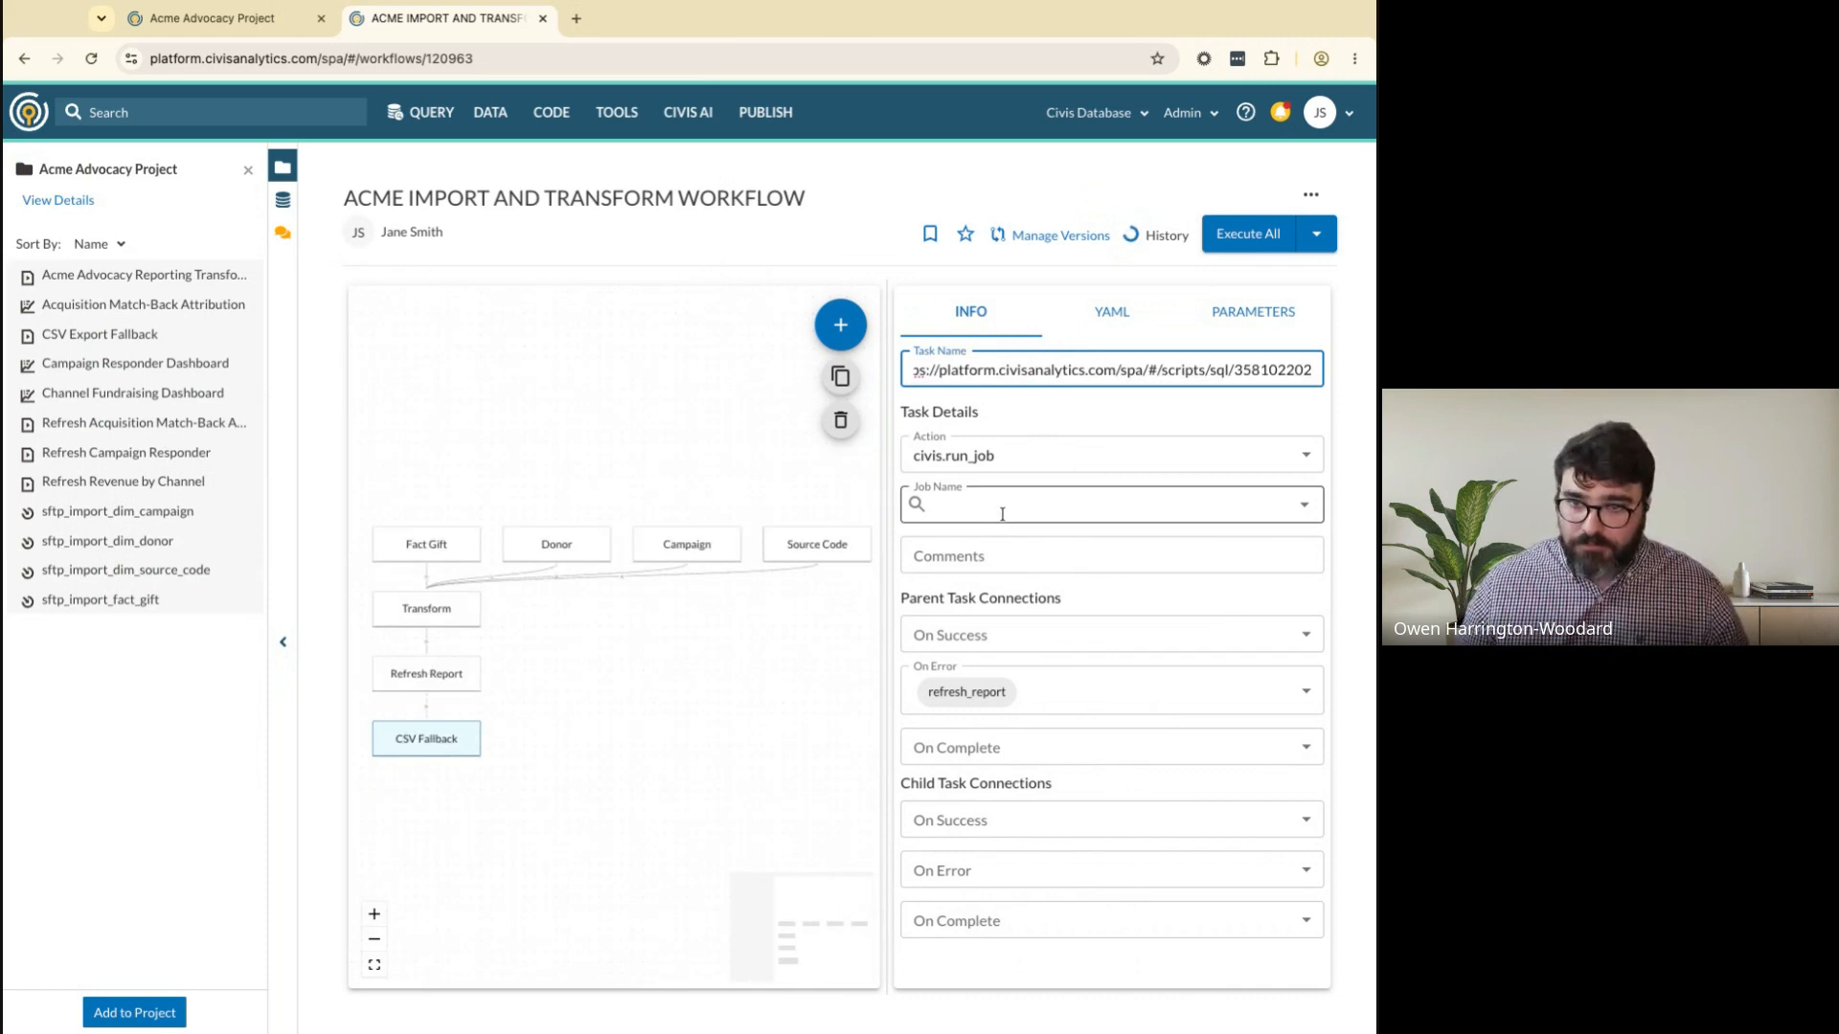
key("super+z")
left_click(1005, 510)
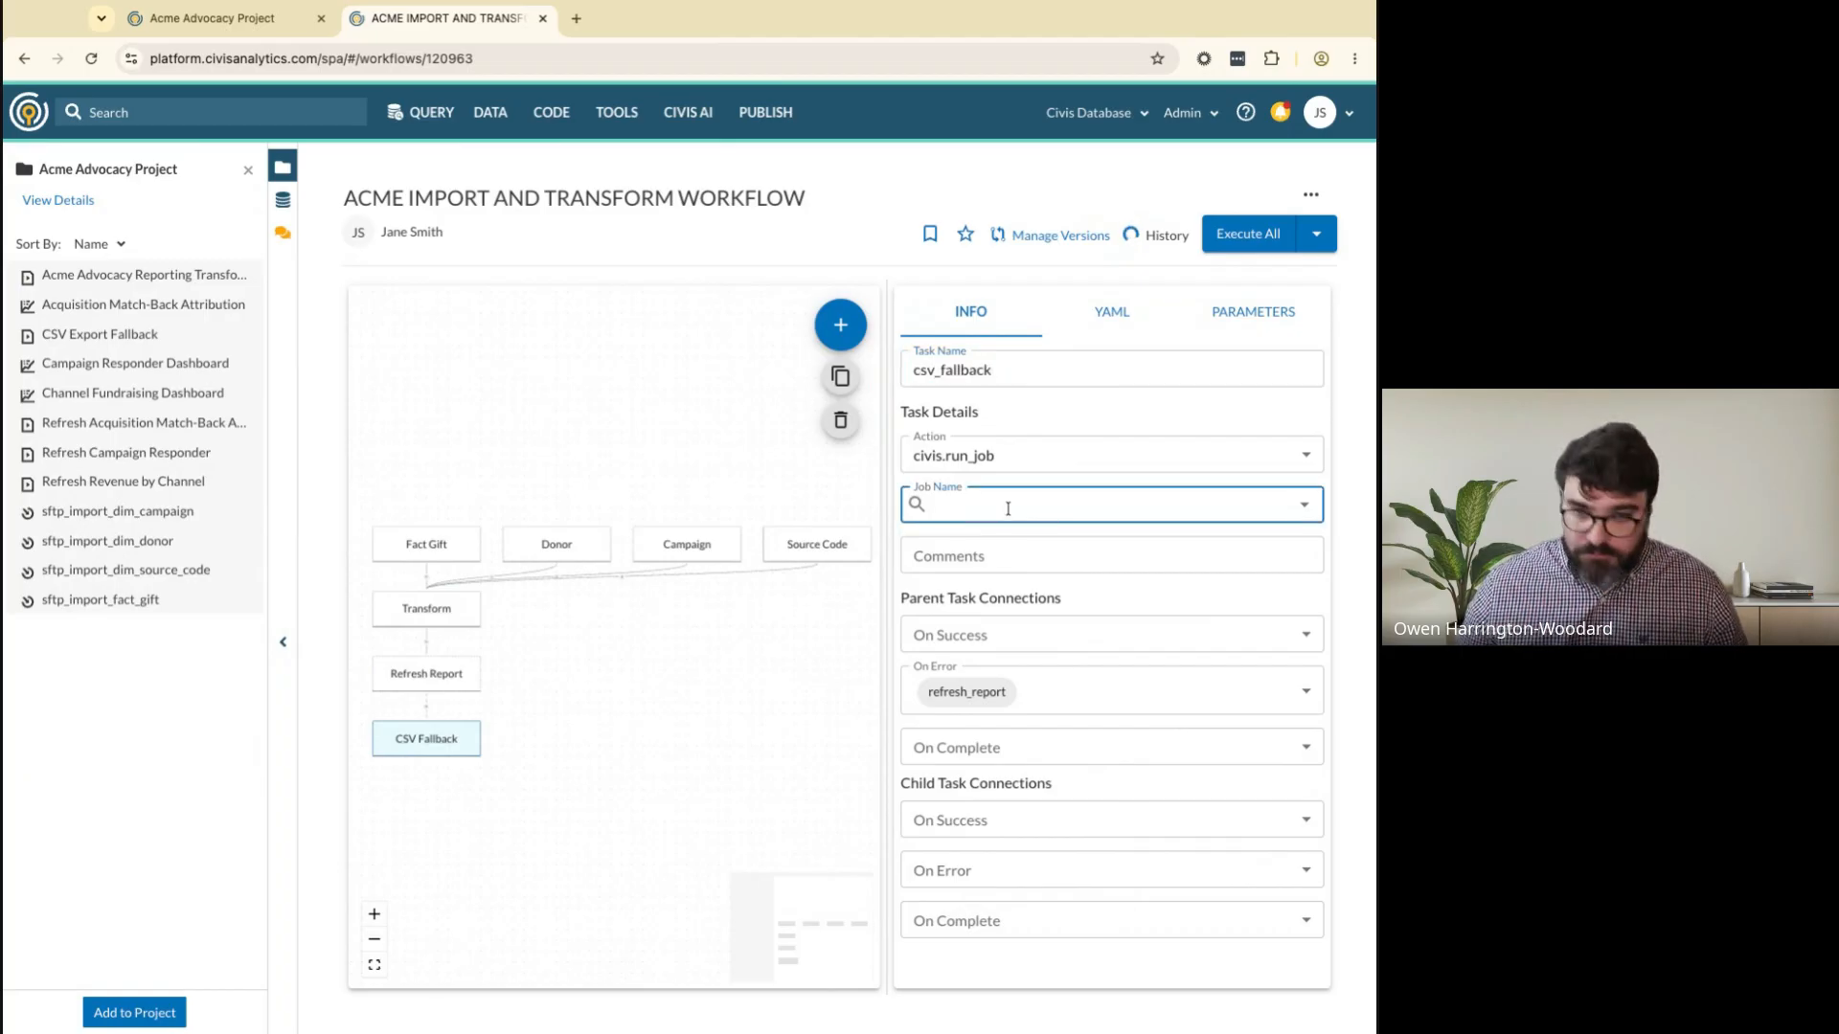
type("https://platform.civisanalytics.com/spa/#/scripts/sql/358102202")
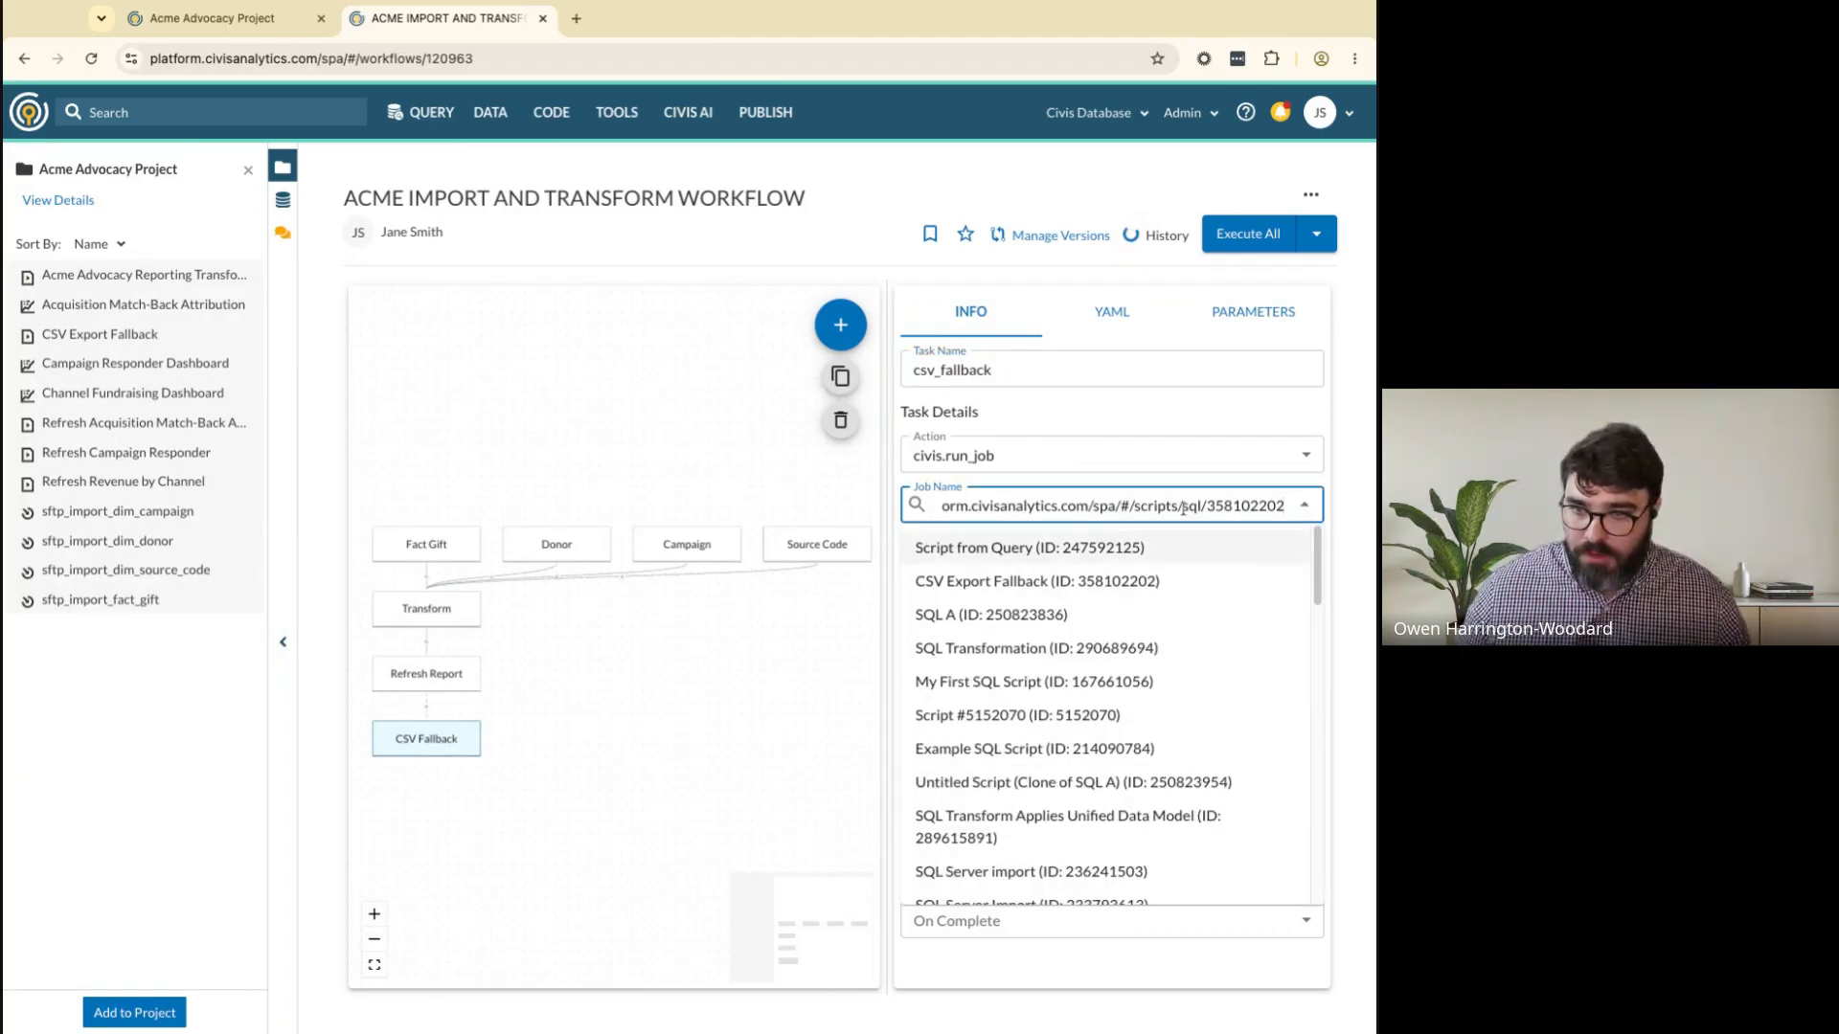
key("super+a")
type("358102202")
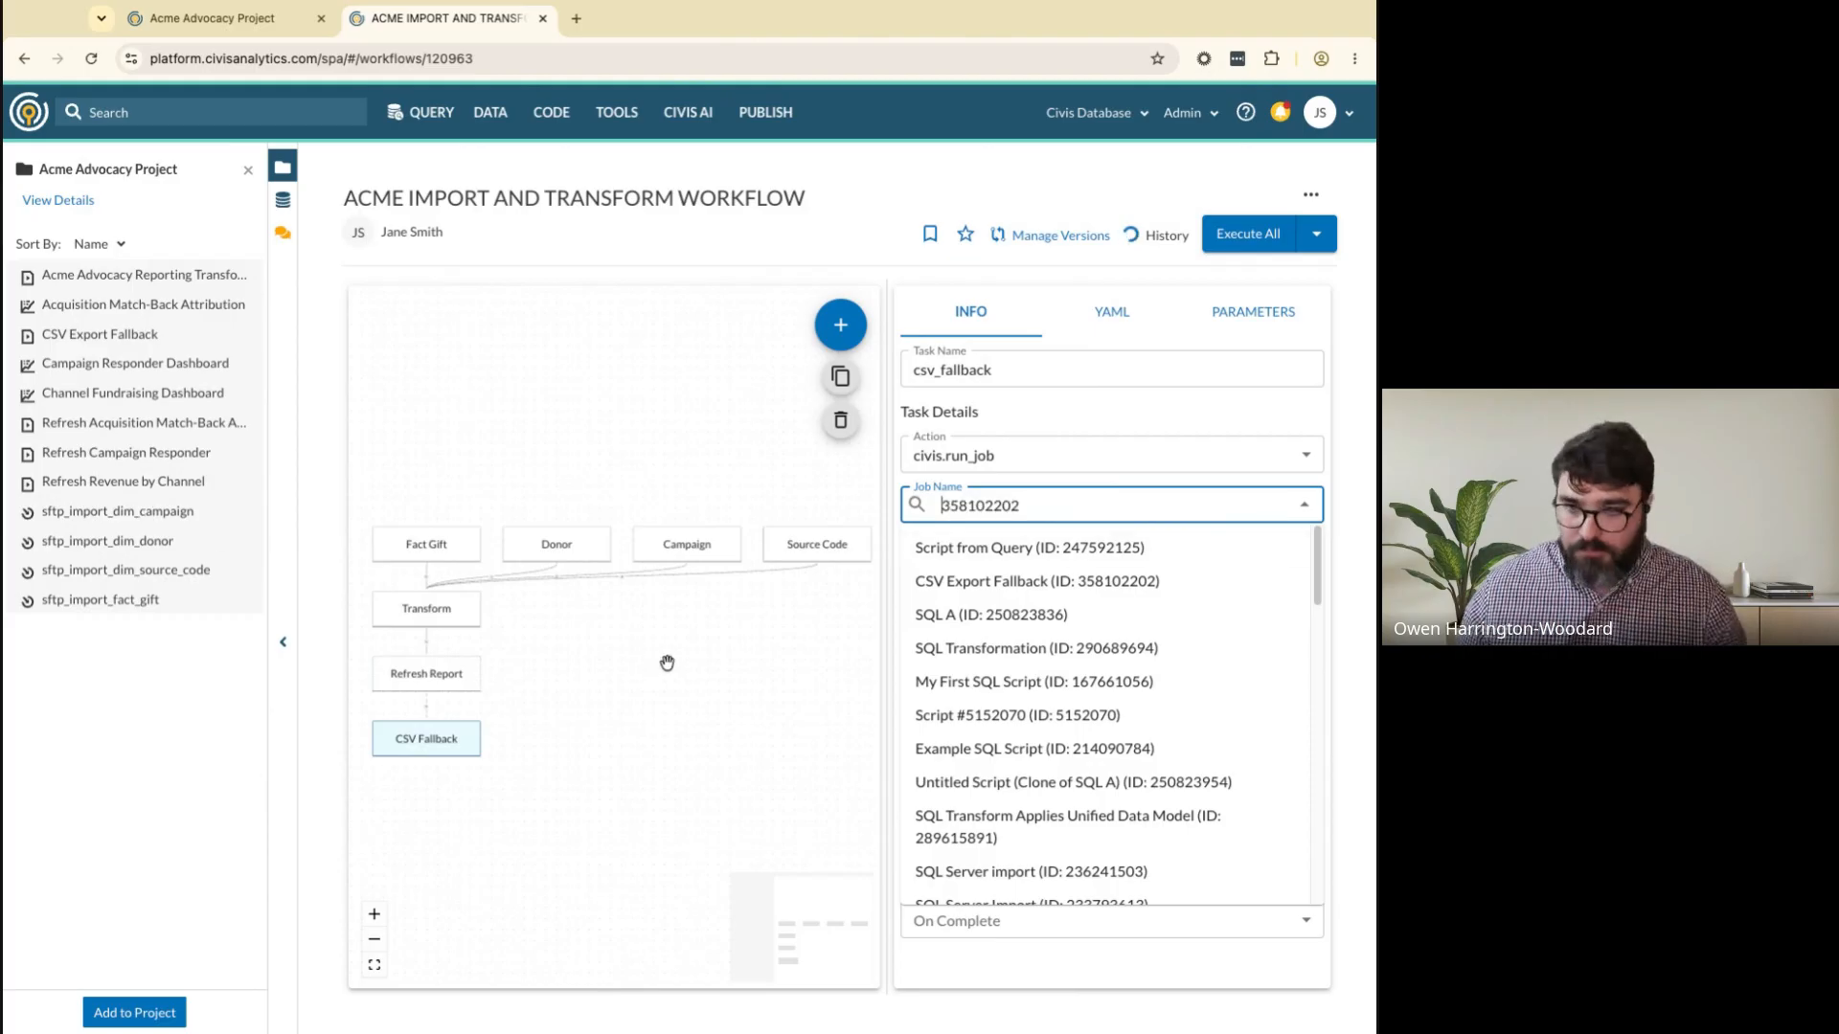
left_click(1188, 555)
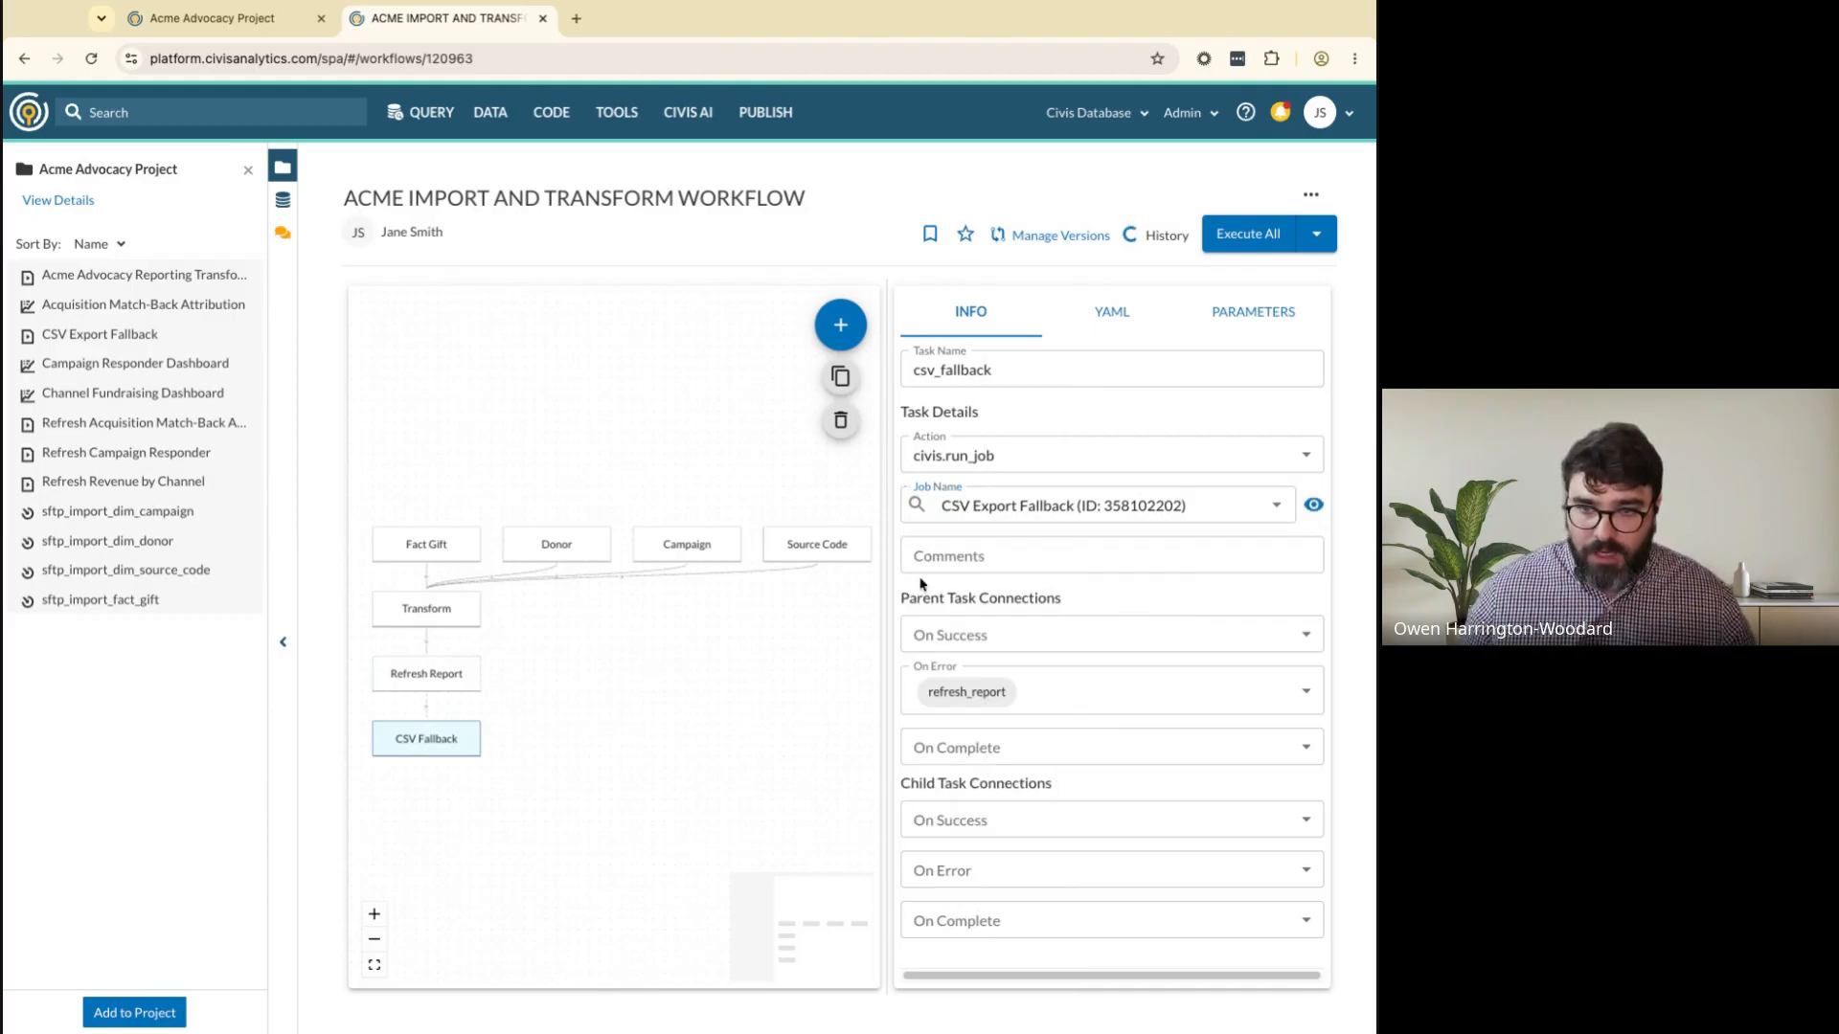
Hide the projects sidebar, check task progress in the workflow's current execution from its history, and return to the workflow
left_click_drag(886, 572, 1000, 572)
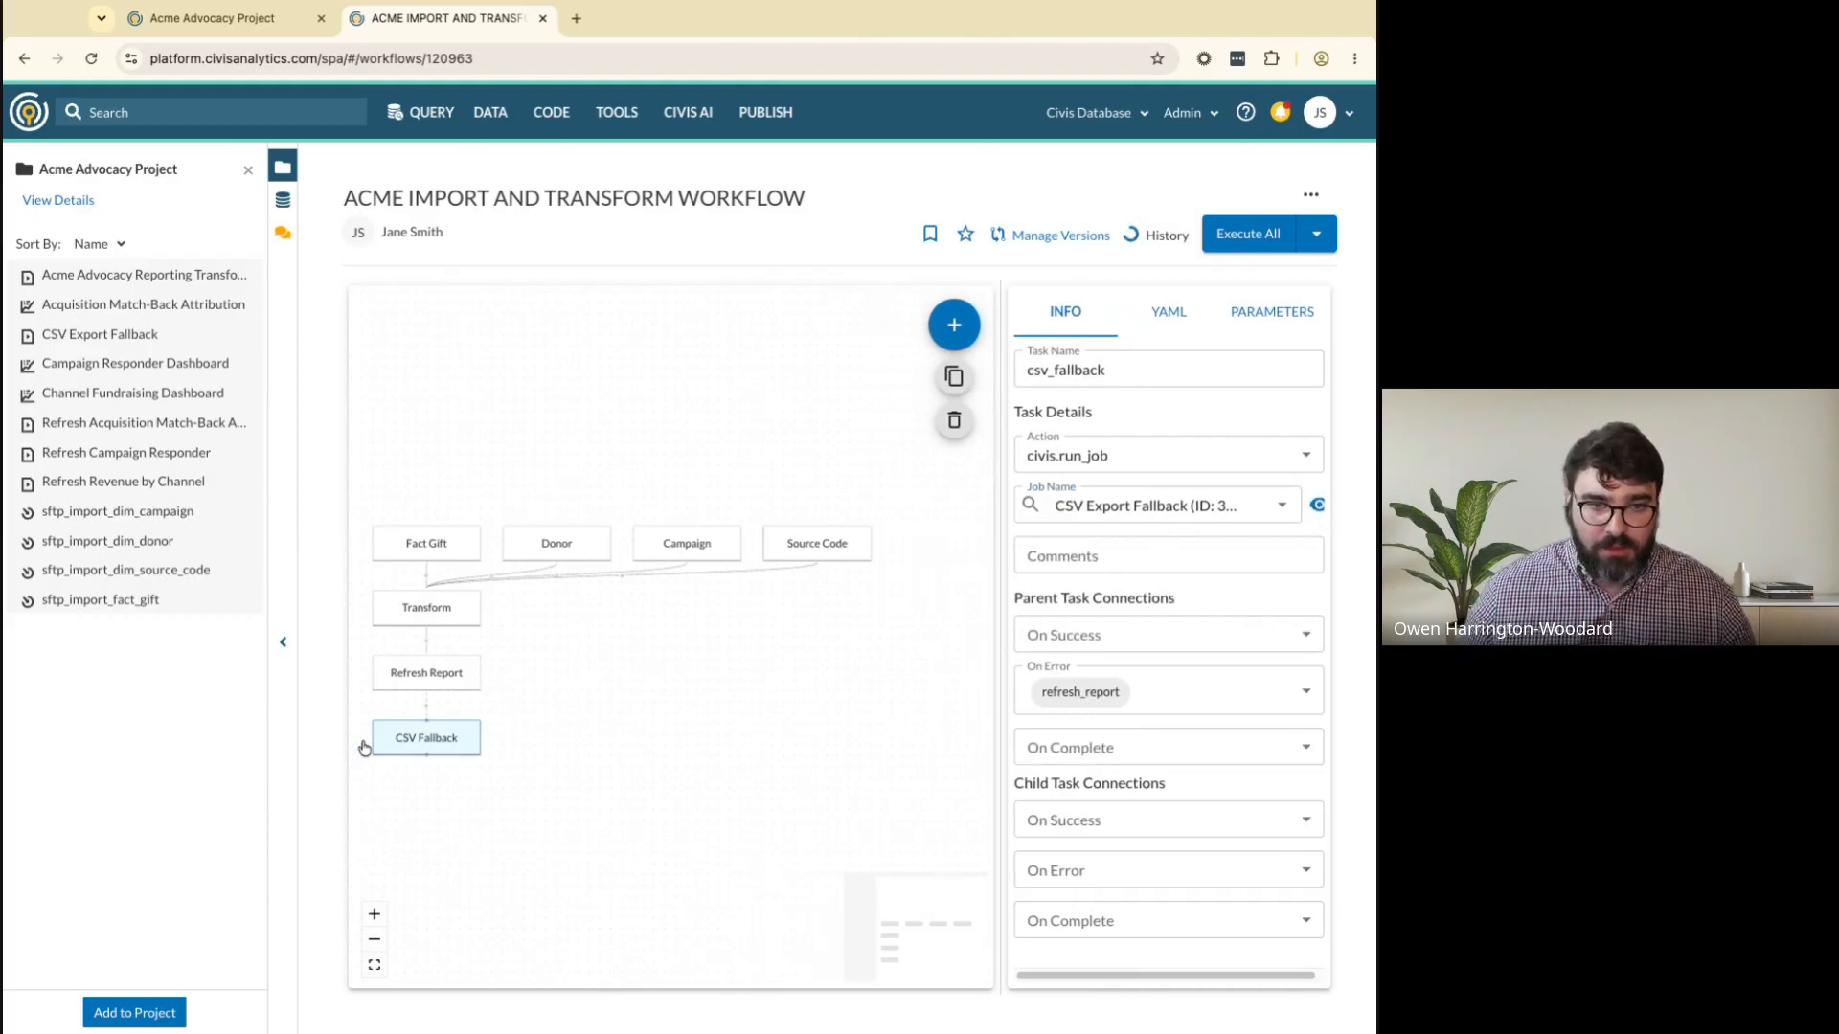
left_click(283, 641)
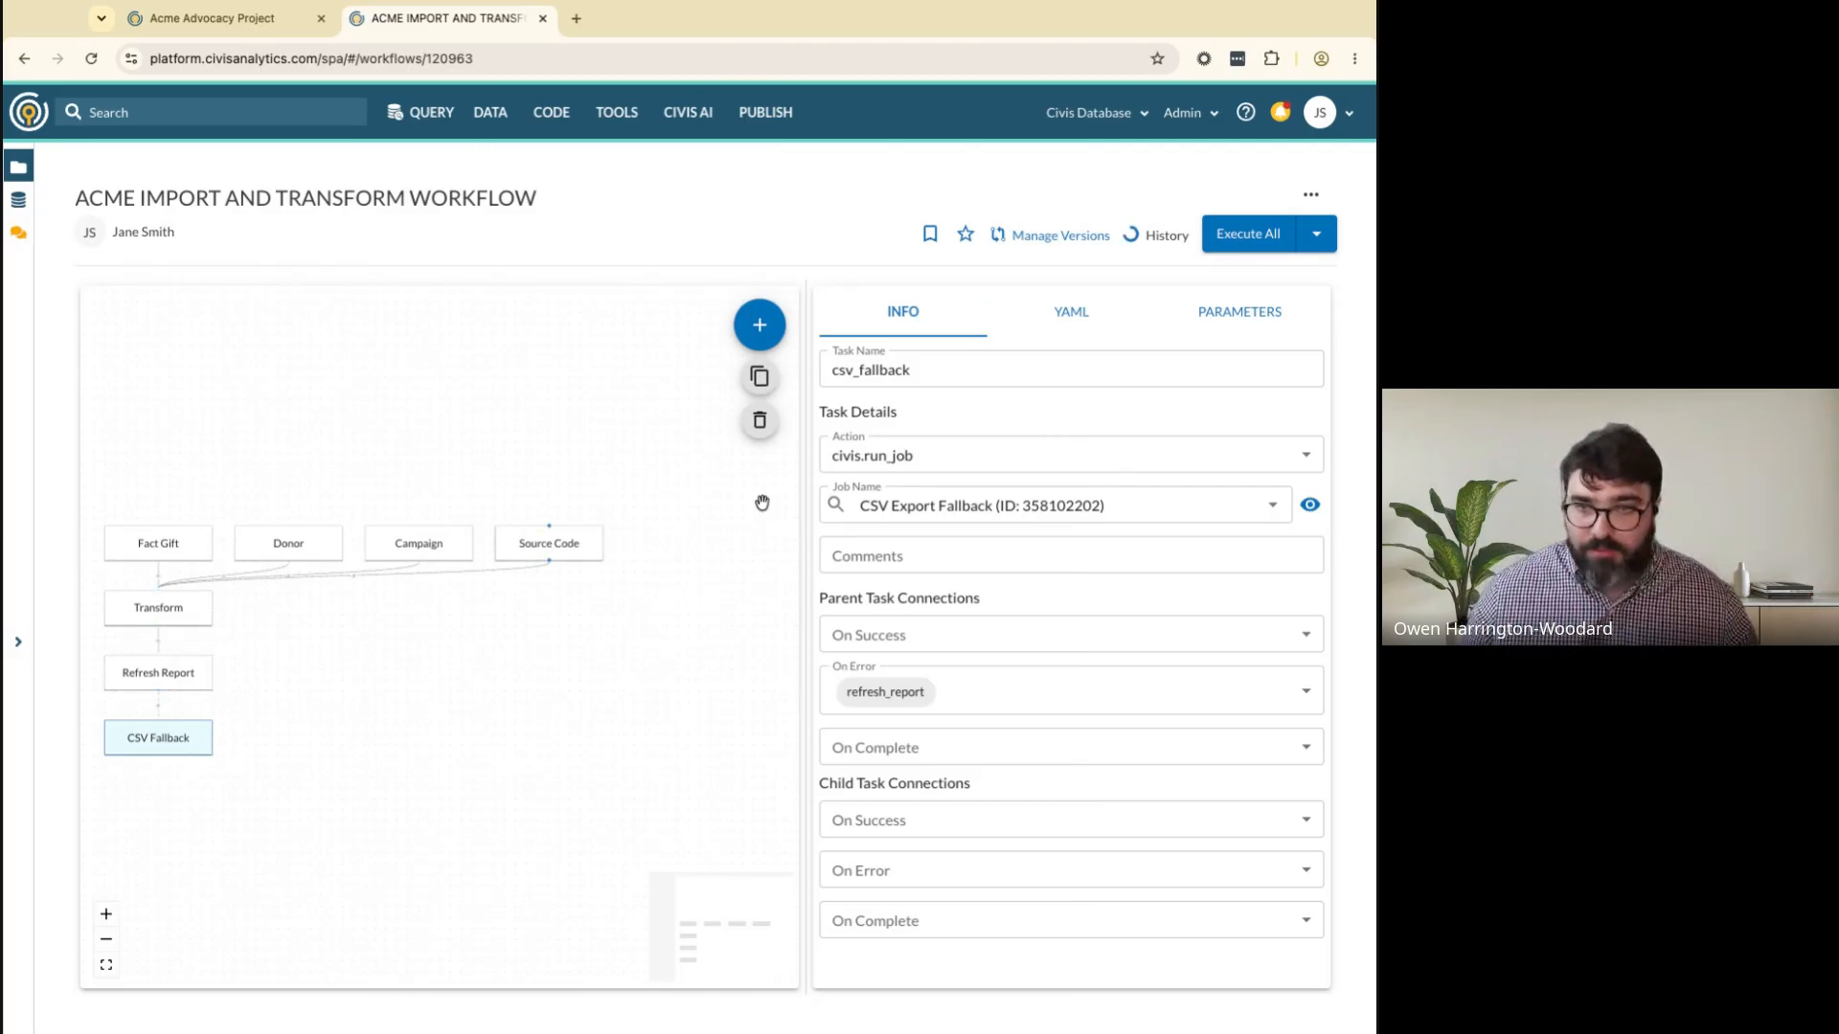
left_click(1158, 236)
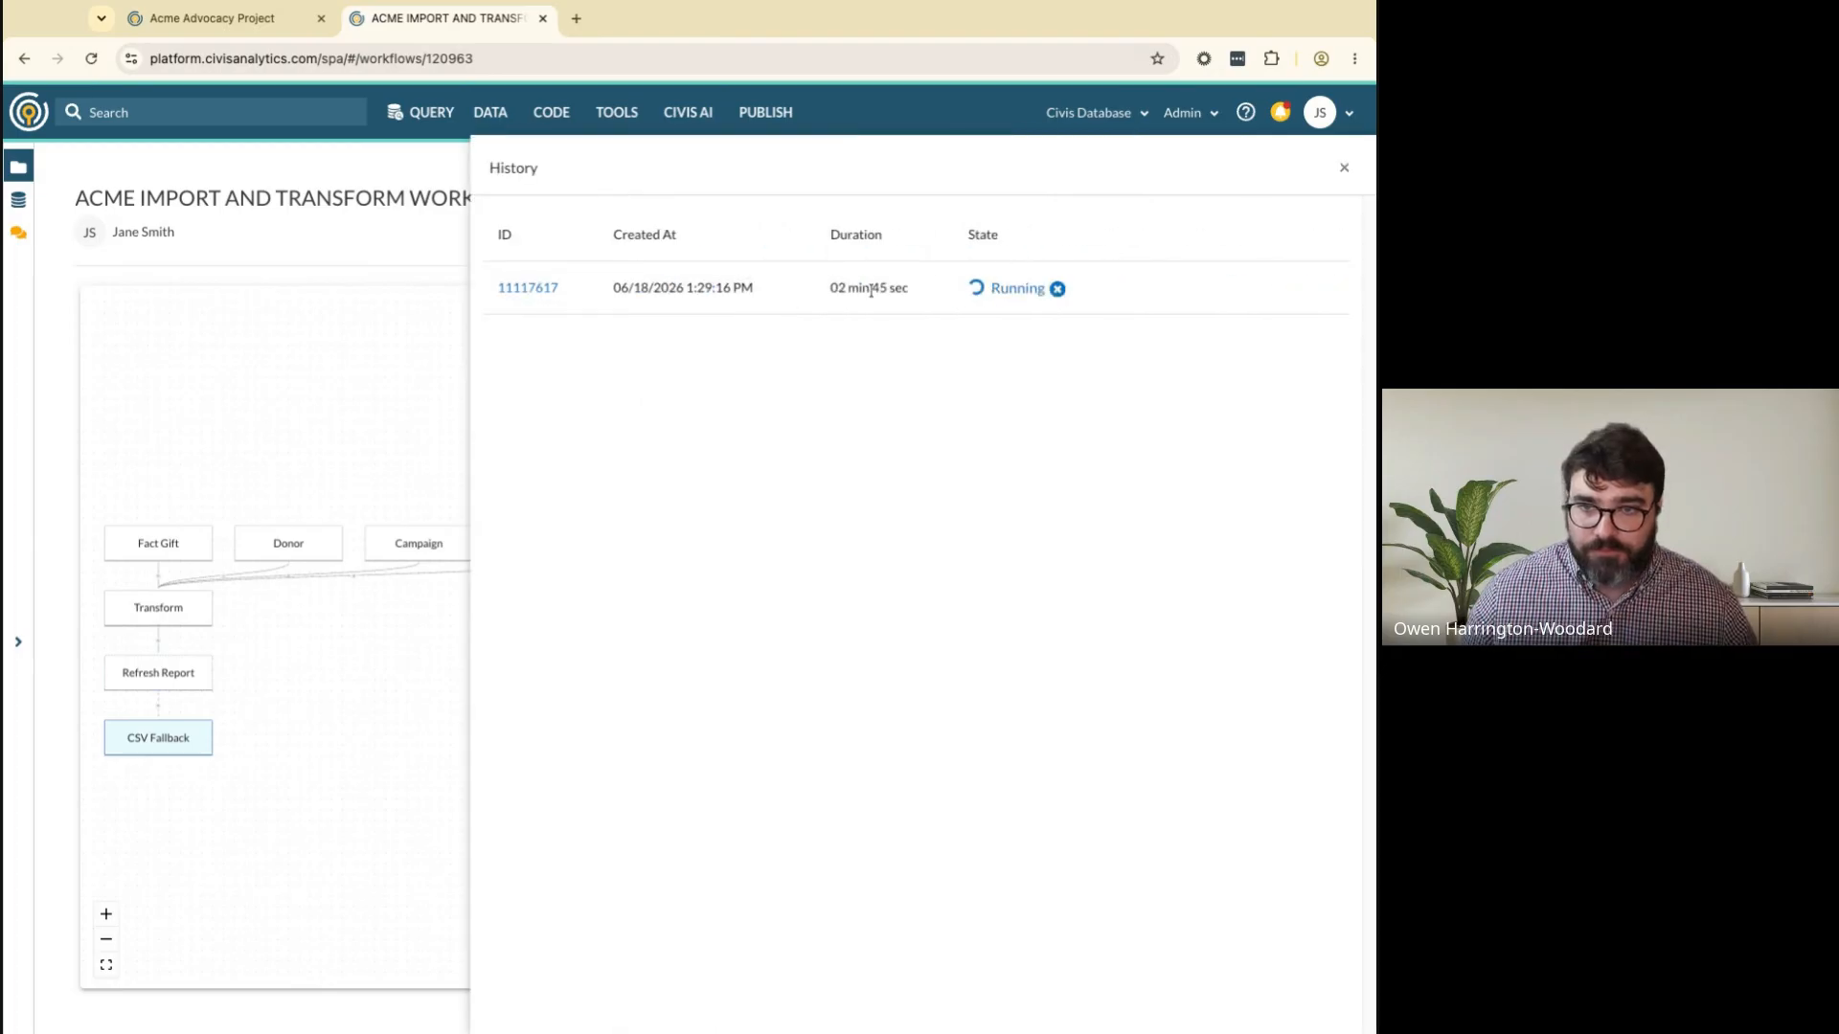
left_click(551, 289)
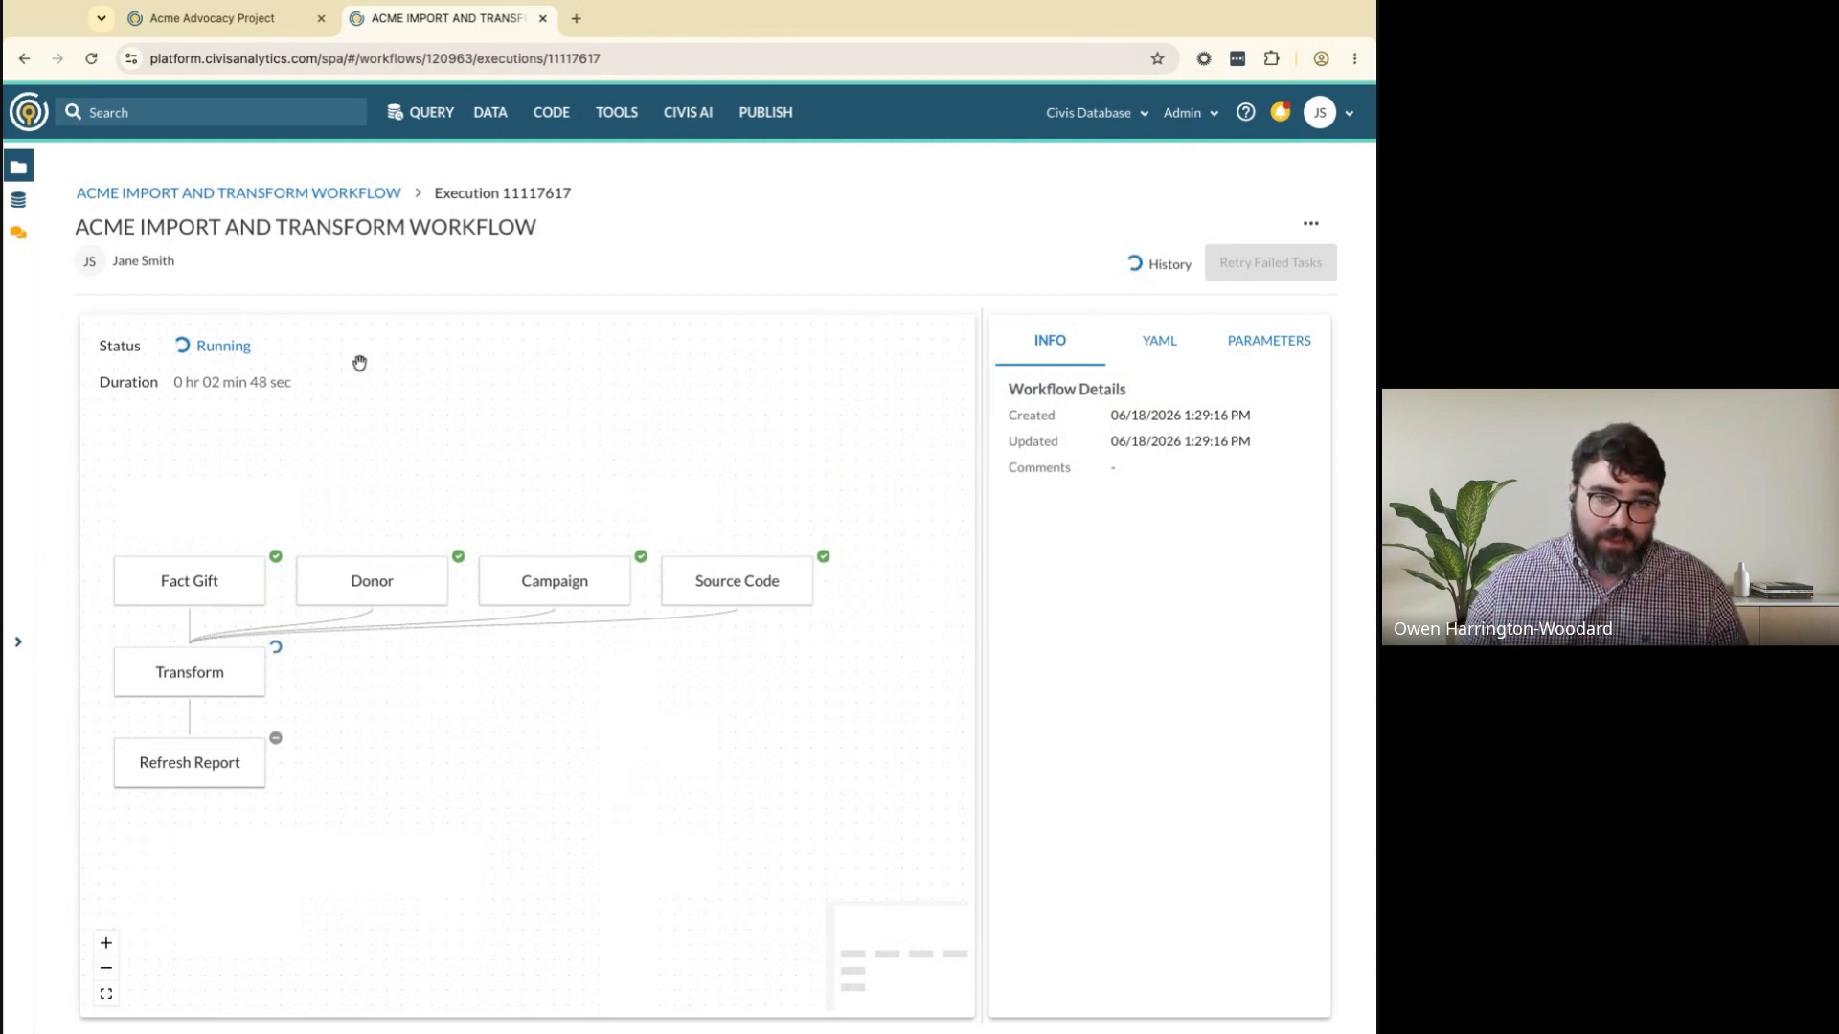
left_click(325, 194)
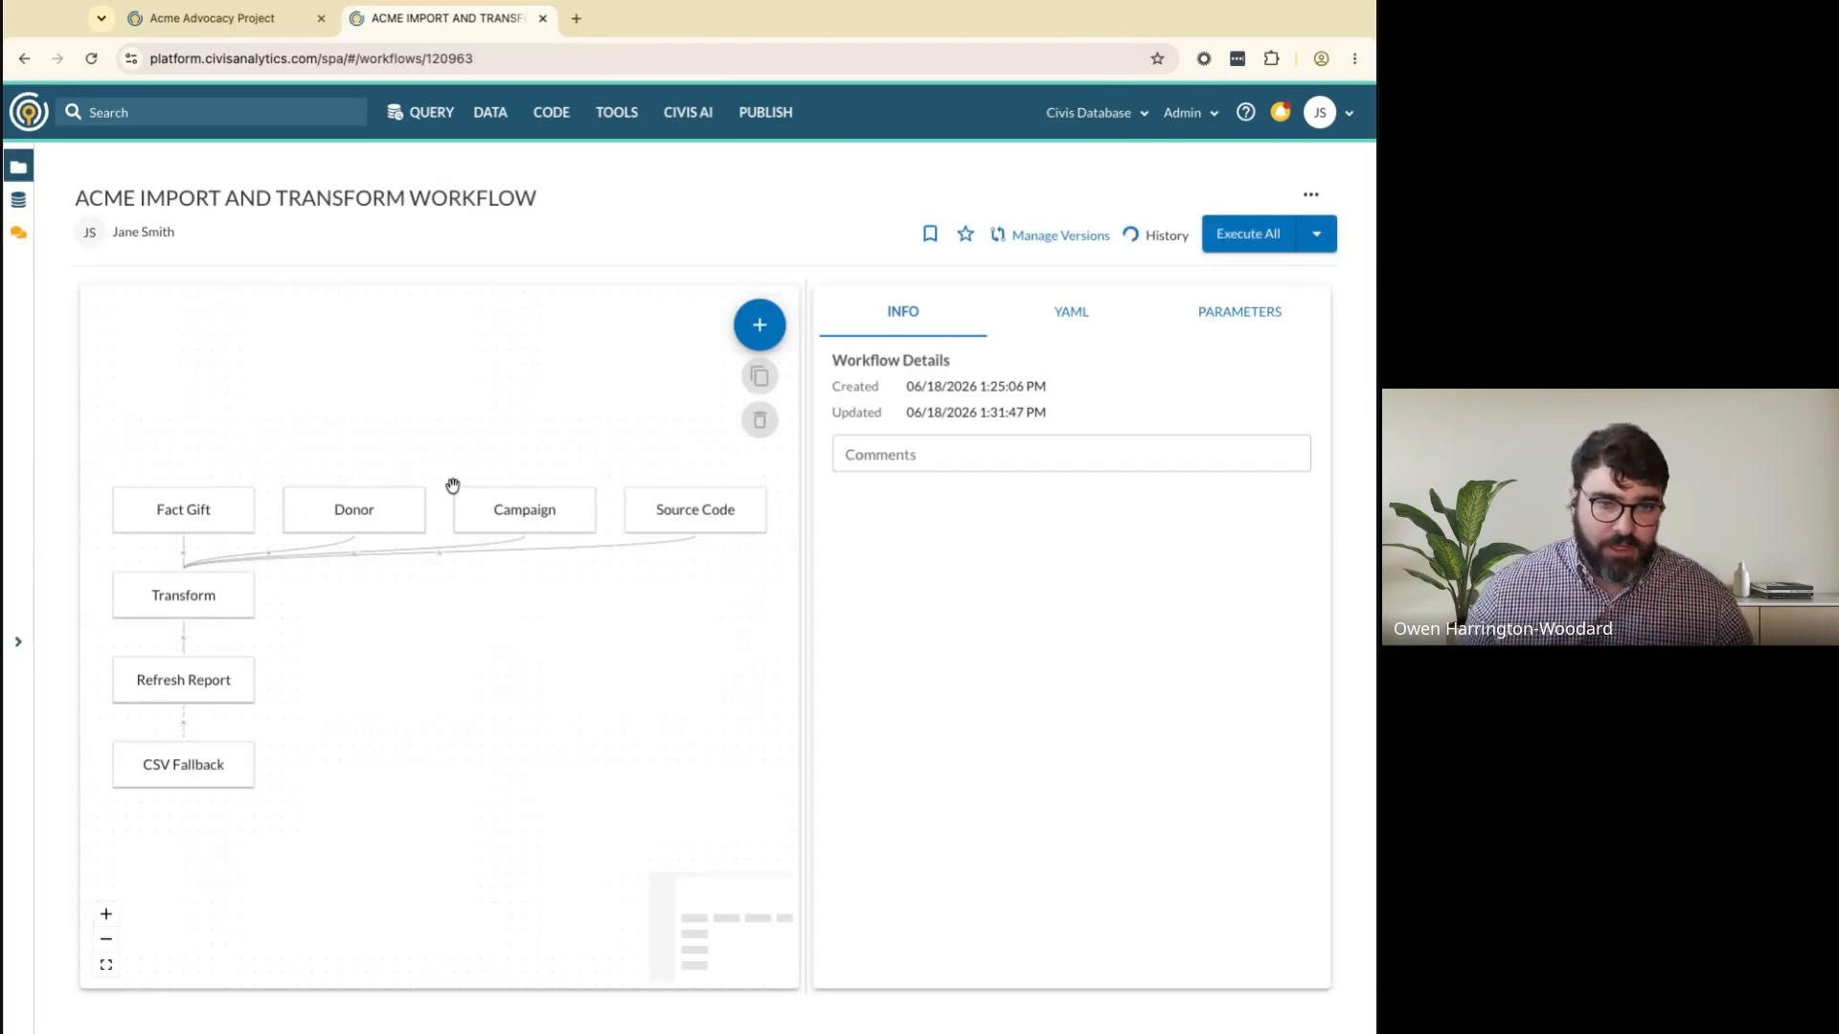
Create a blank workflow in a separate browser tab and widen the Acme workflow's diagram area
left_click_drag(806, 457, 1017, 450)
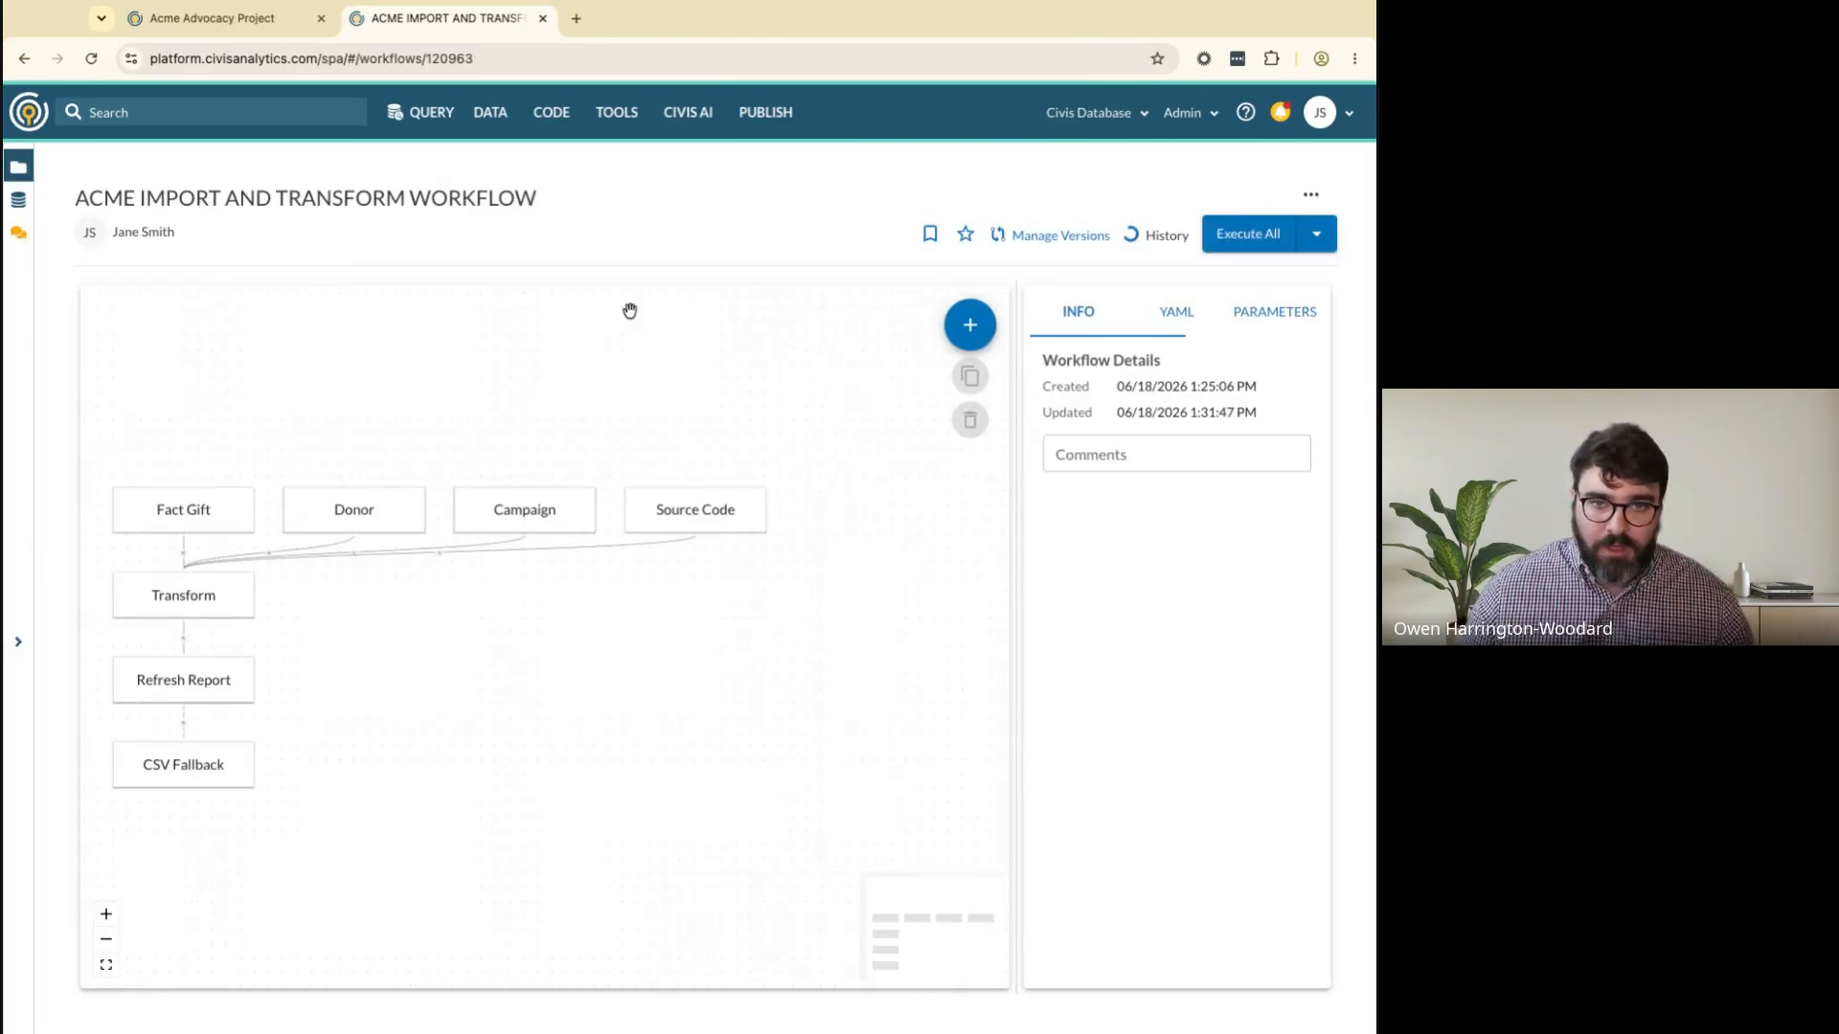
left_click(628, 129)
left_click(497, 247, "super")
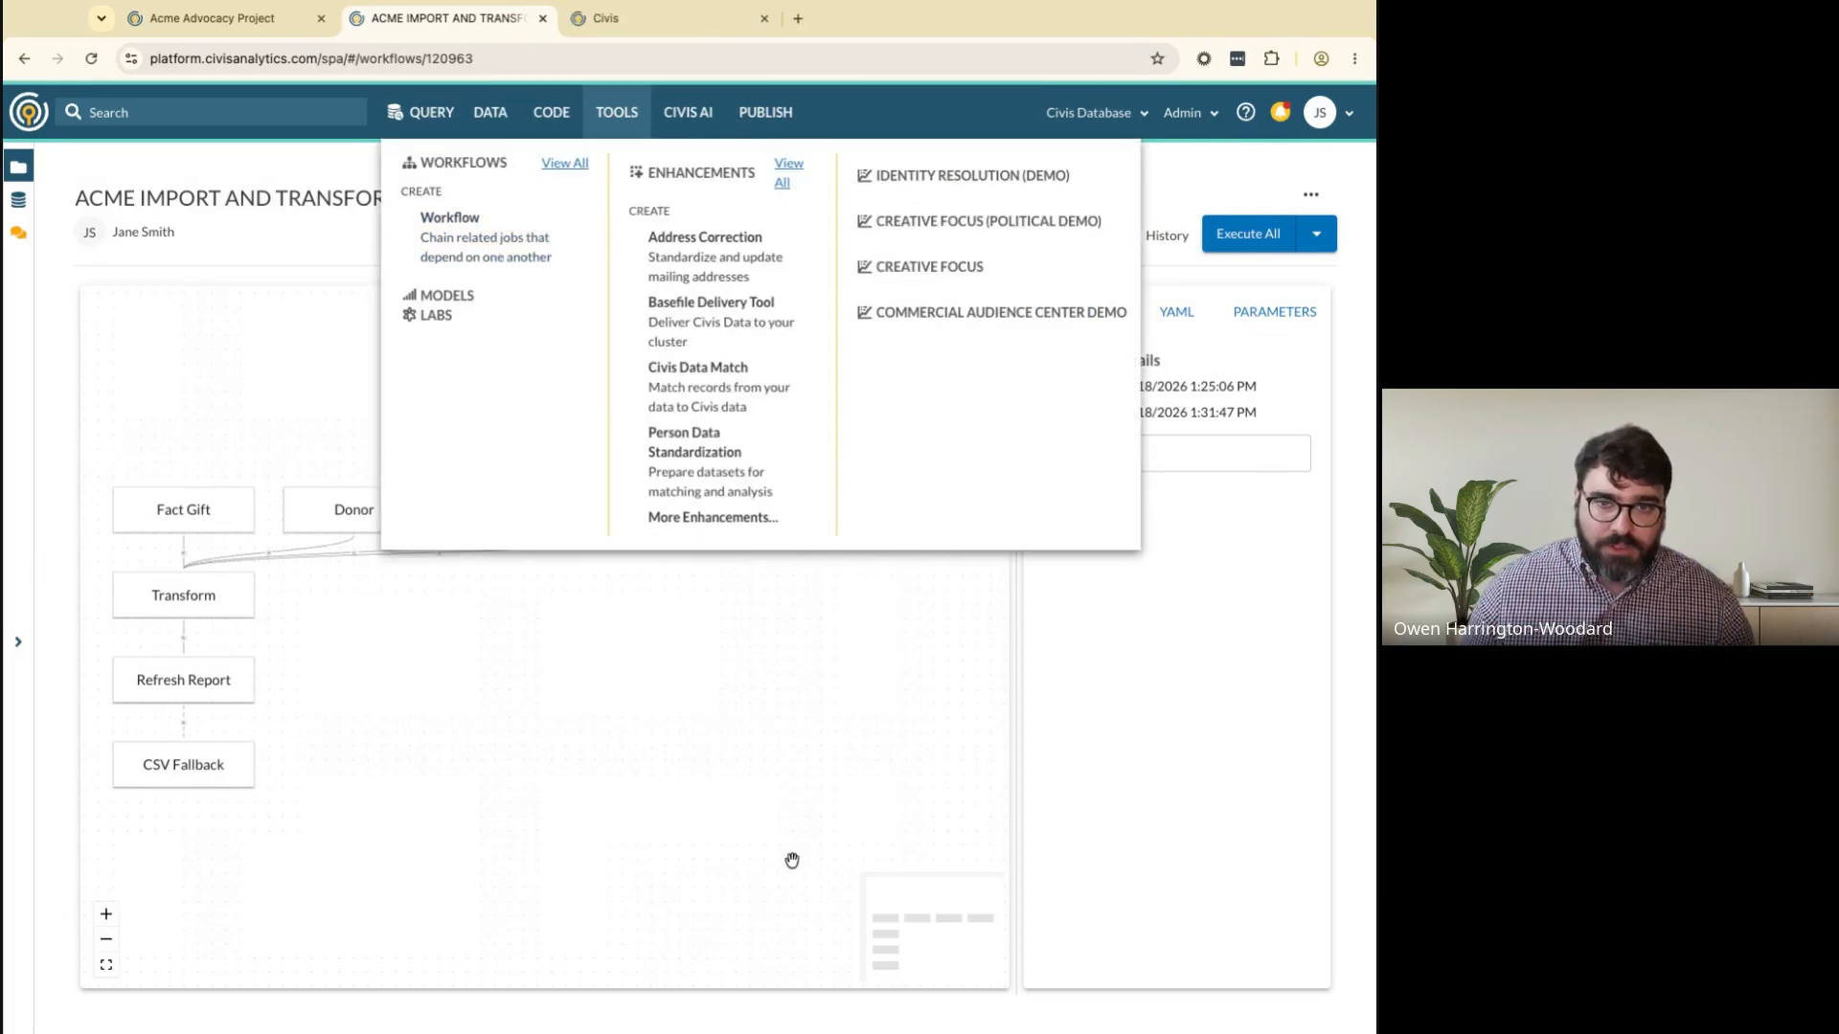
left_click(530, 646)
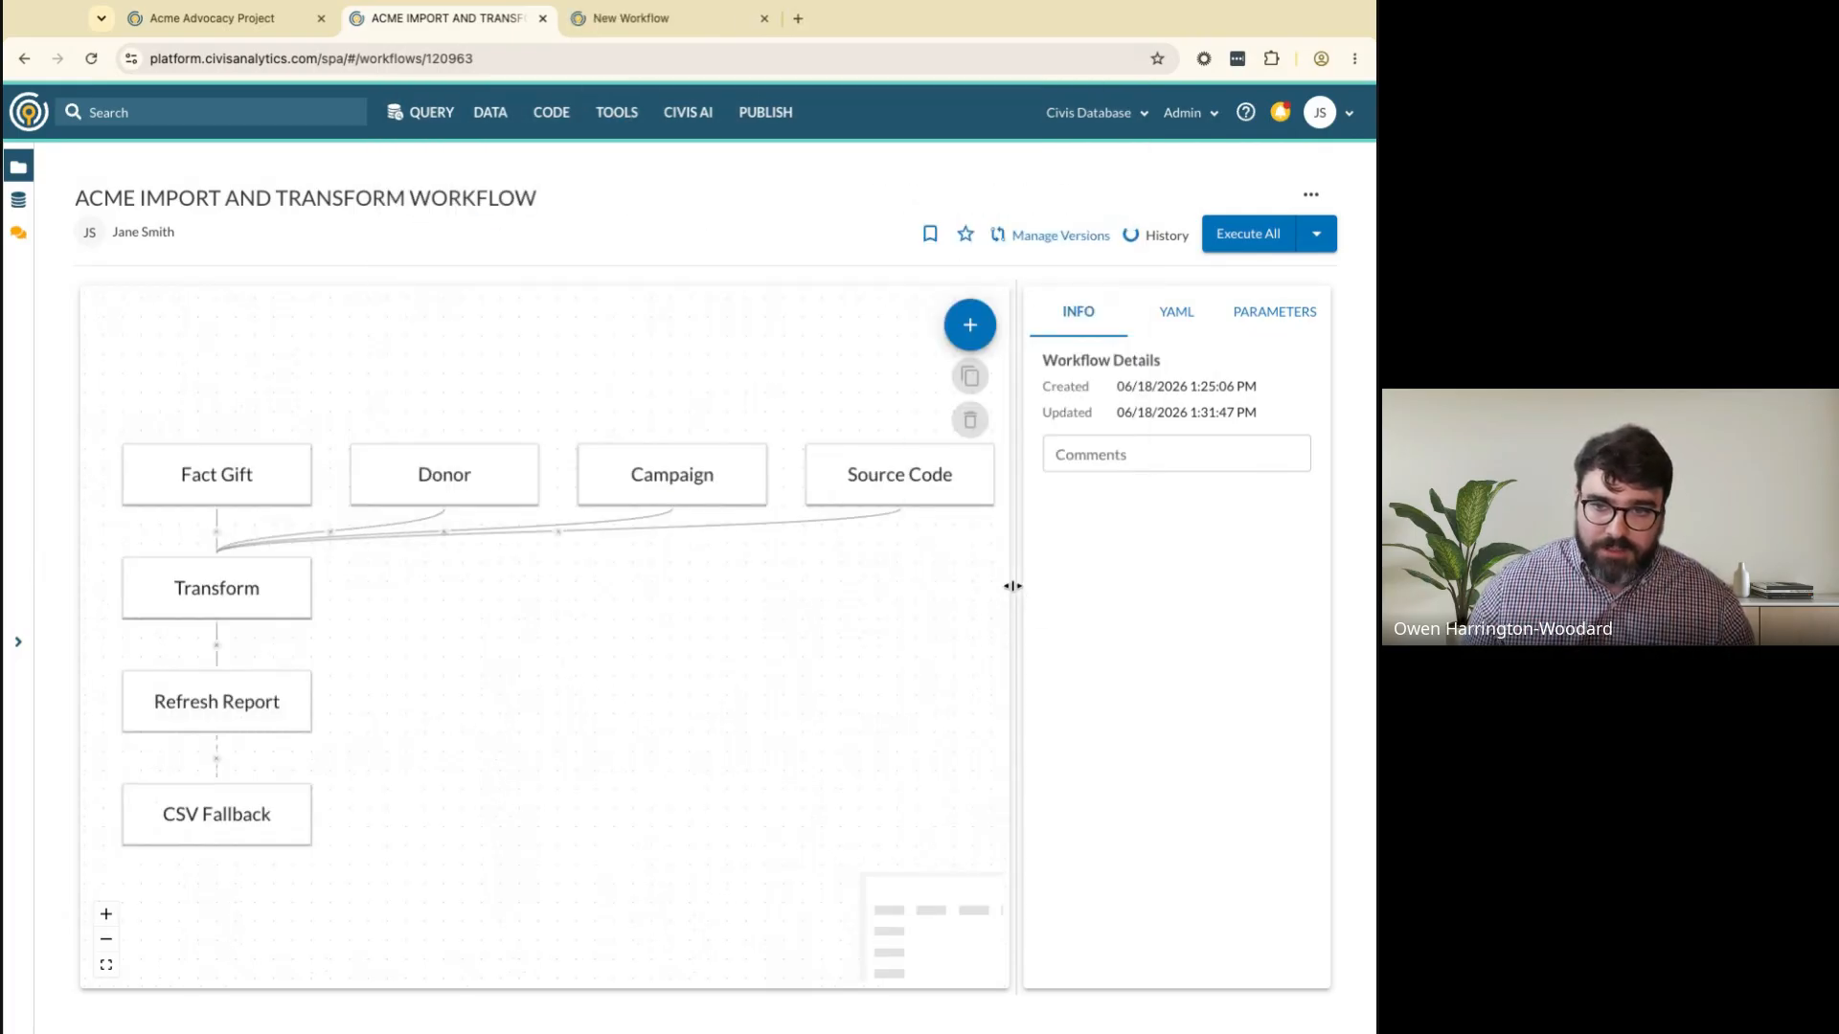
left_click_drag(1012, 586, 1185, 586)
left_click_drag(891, 620, 911, 699)
scroll(911, 699, "down", 1)
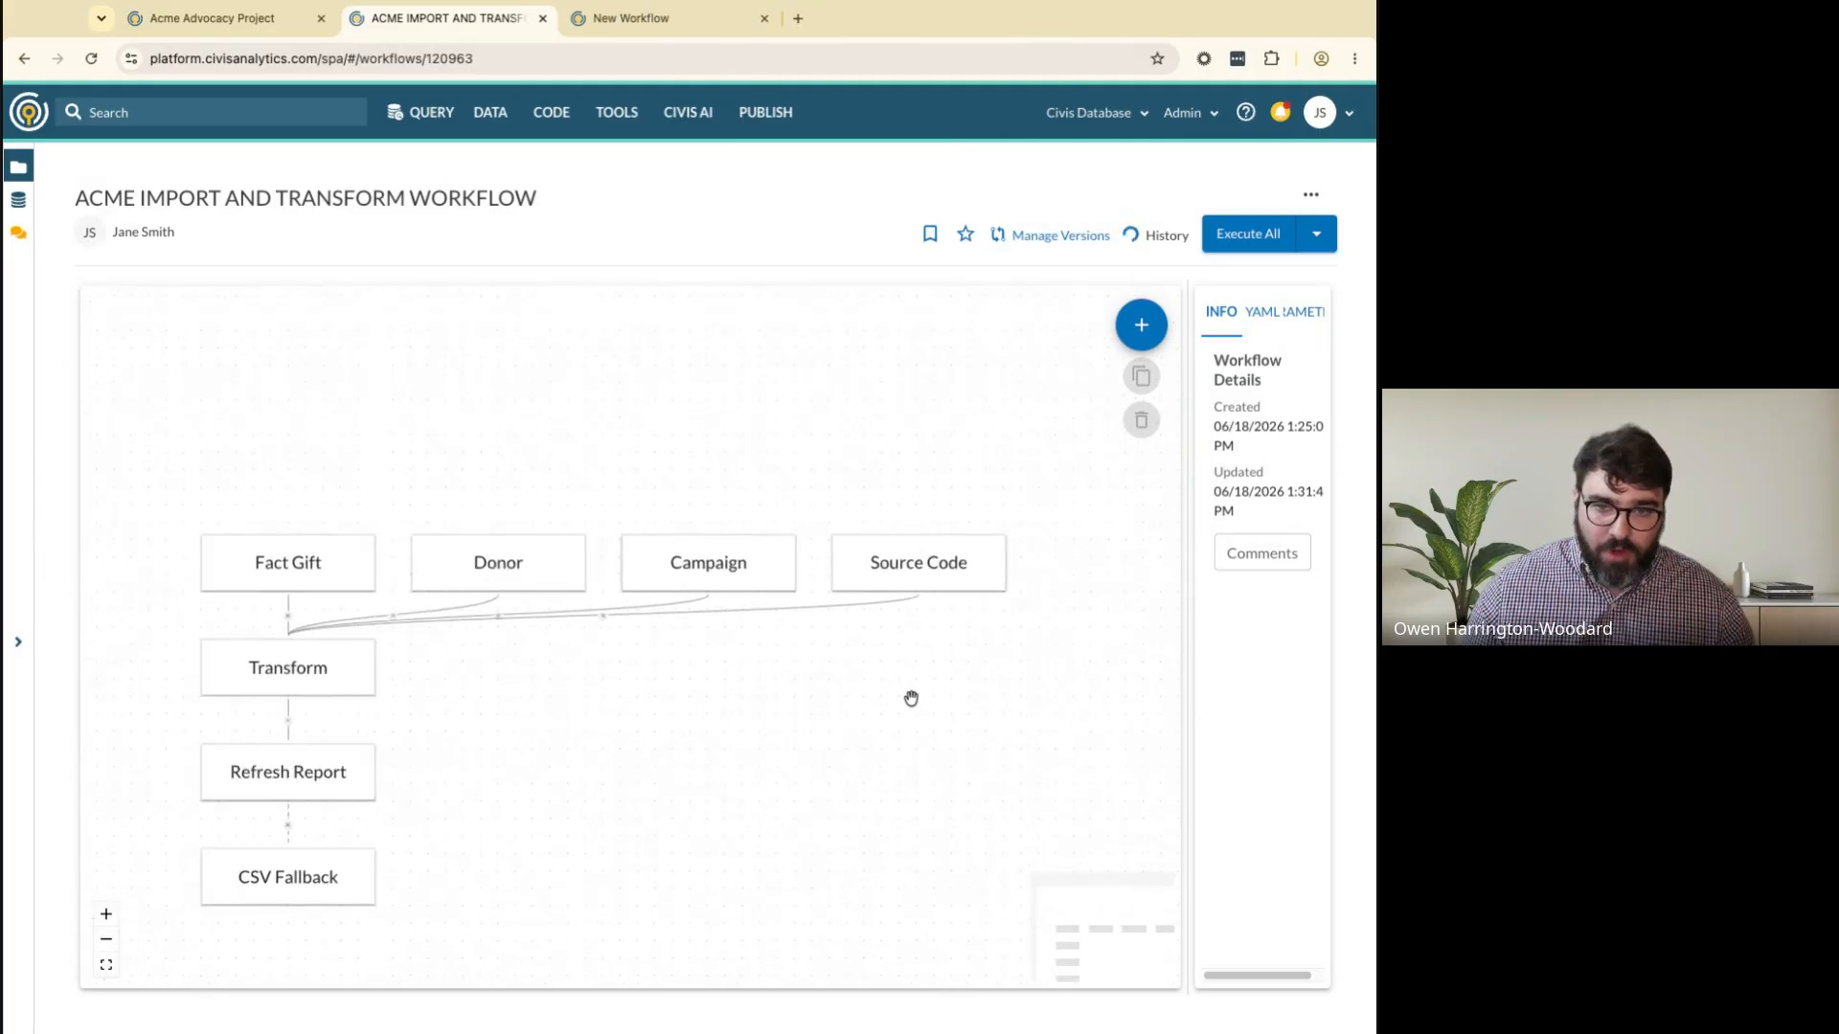
scroll(911, 699, "down", 1)
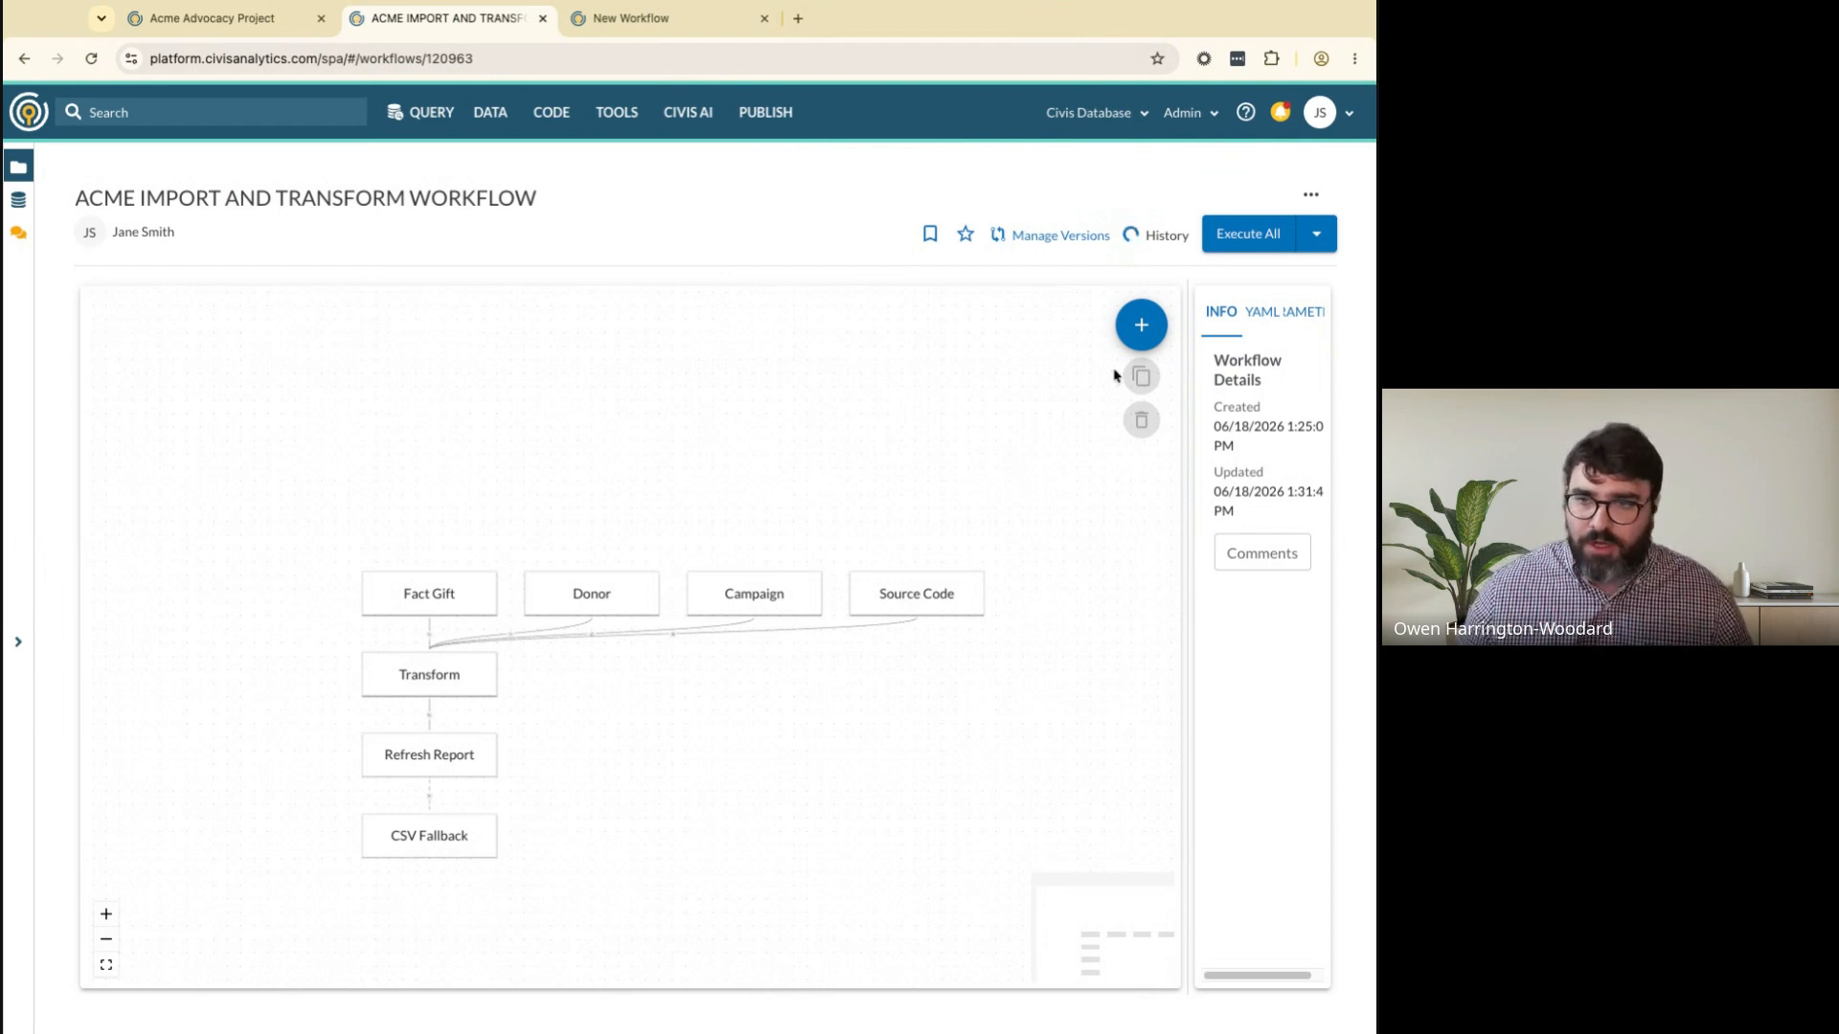
Copy the fact_gift, Donor, campaign and source_code task definitions from the Acme workflow's YAML and remove them from it
left_click(1185, 444)
left_click(1218, 309)
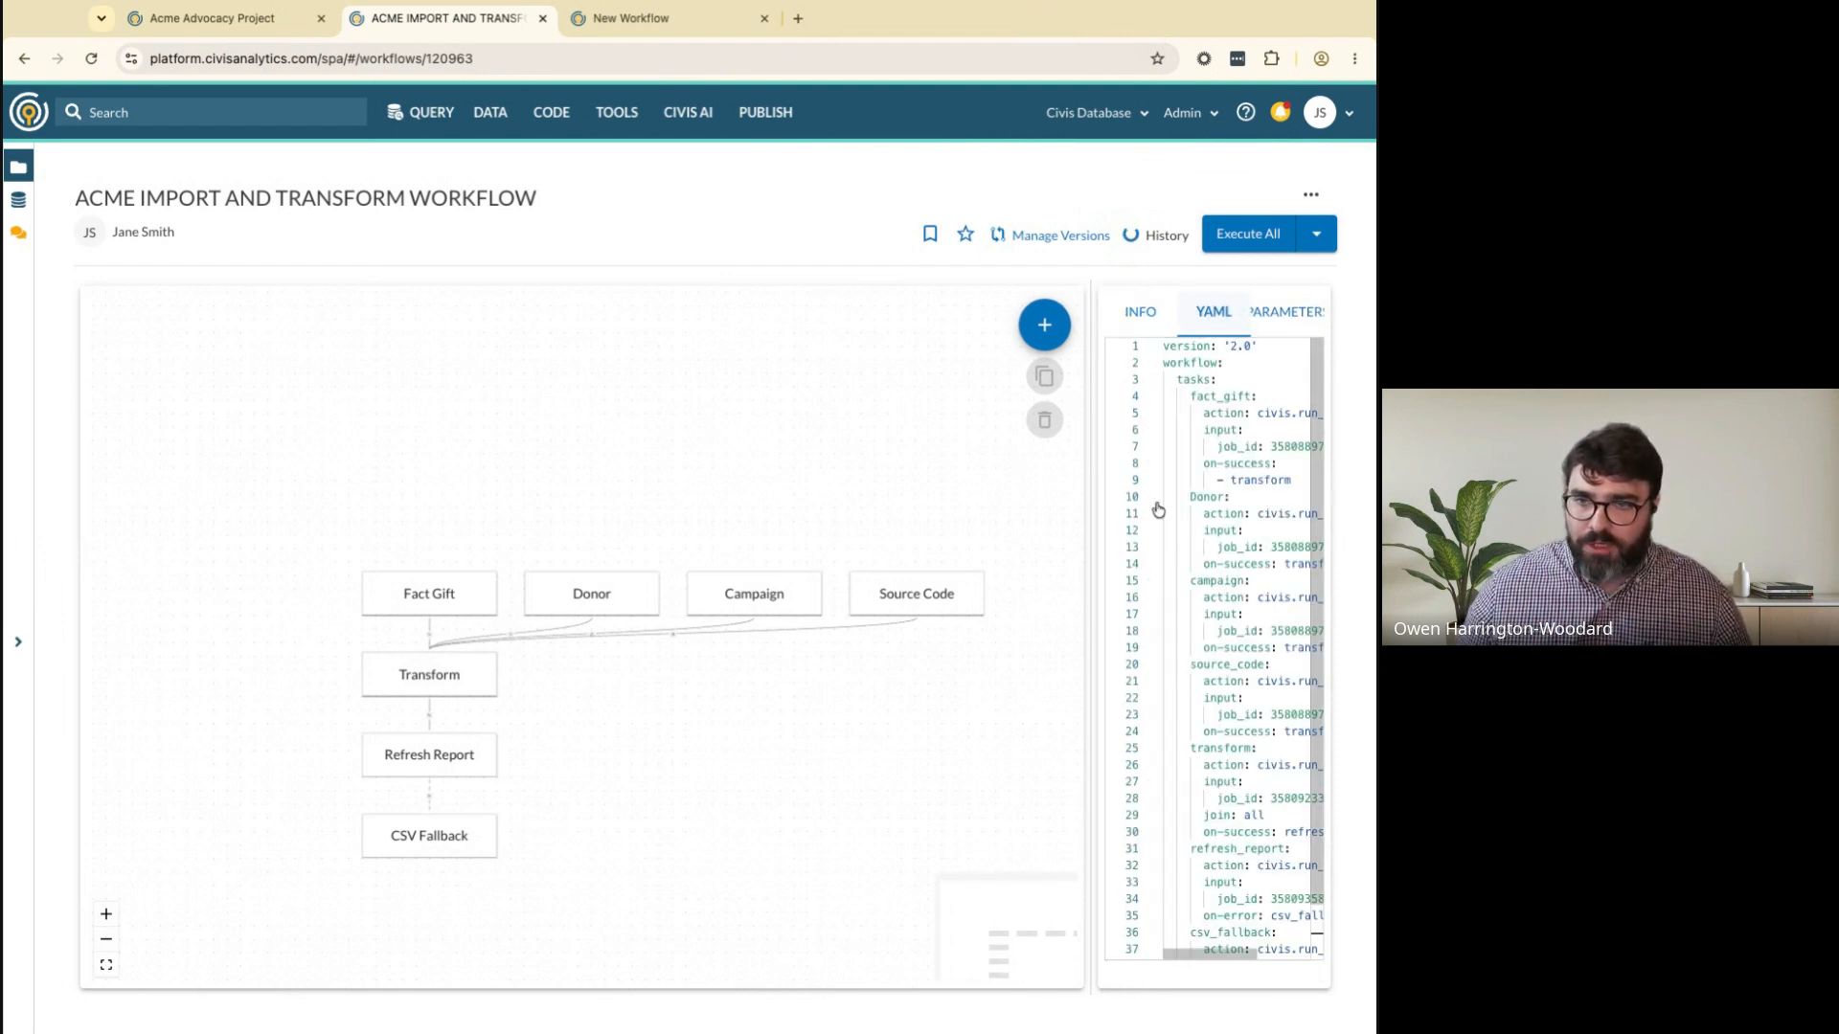
left_click(1092, 521)
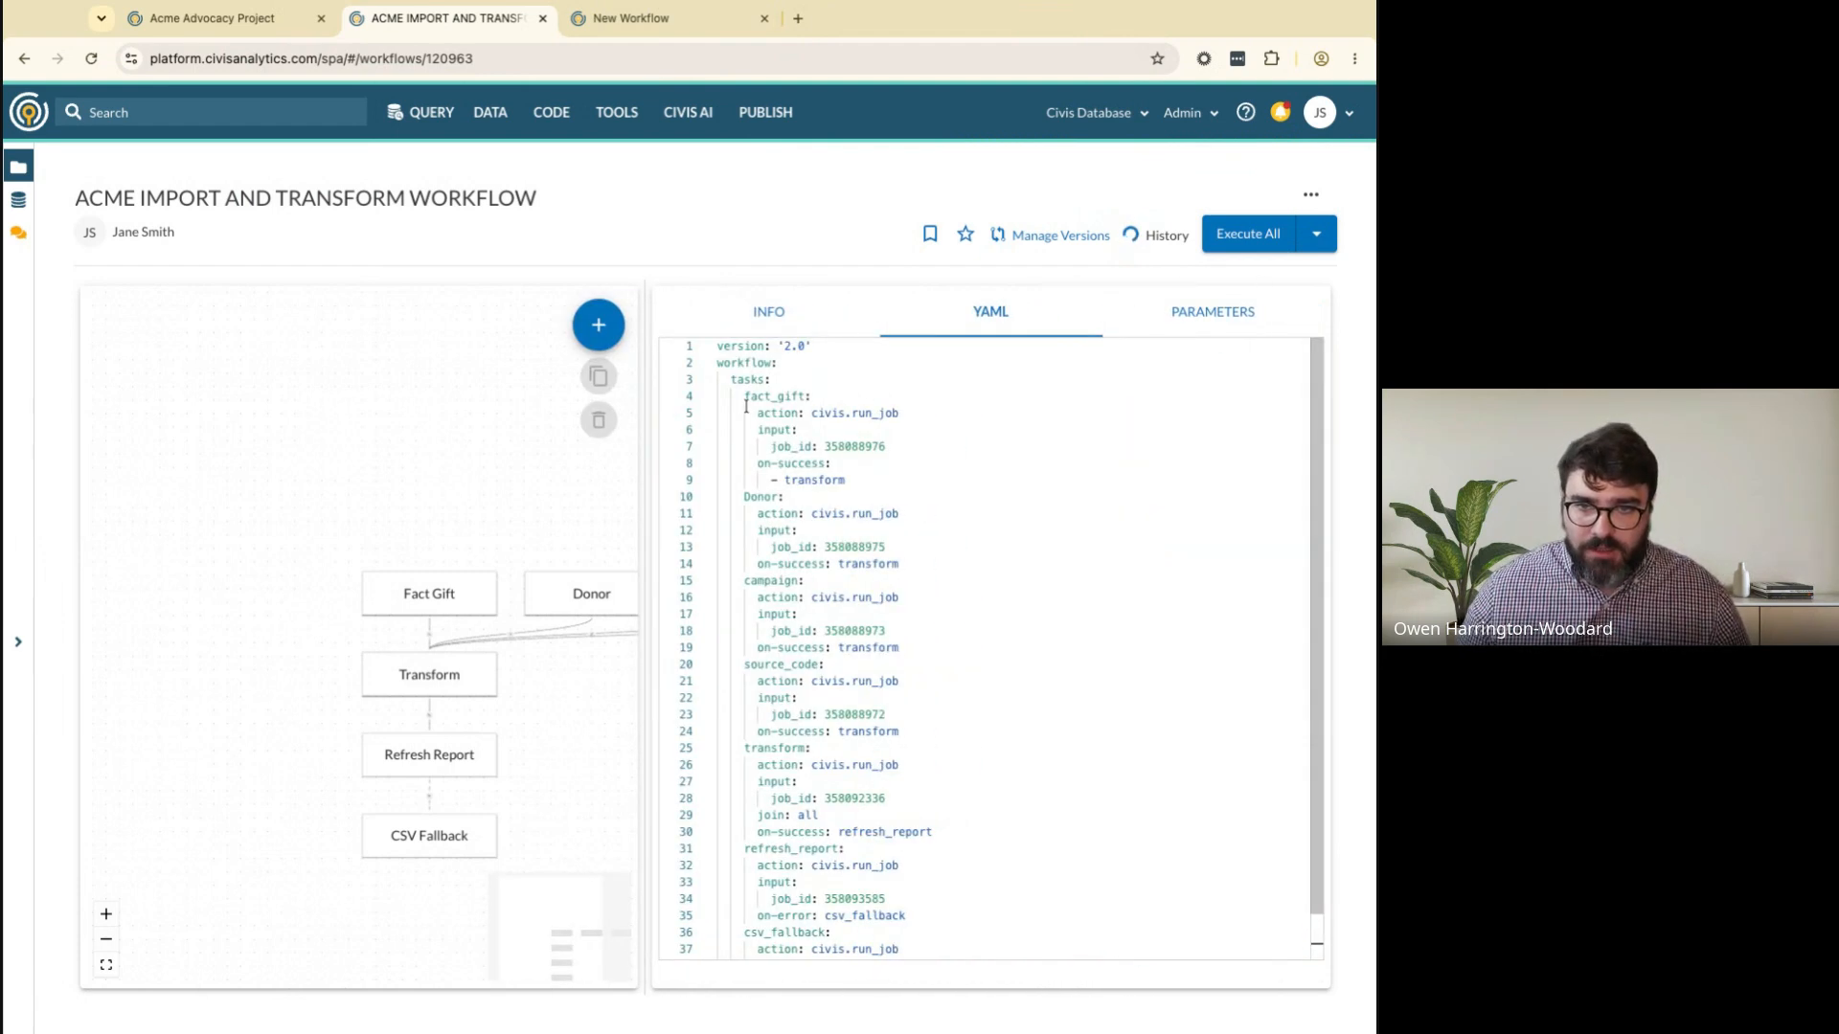
mouse_move(743, 396)
left_mouse_down()
mouse_move(784, 497)
mouse_move(812, 748)
mouse_move(900, 766)
mouse_move(901, 732)
left_mouse_up()
key("ctrl+c")
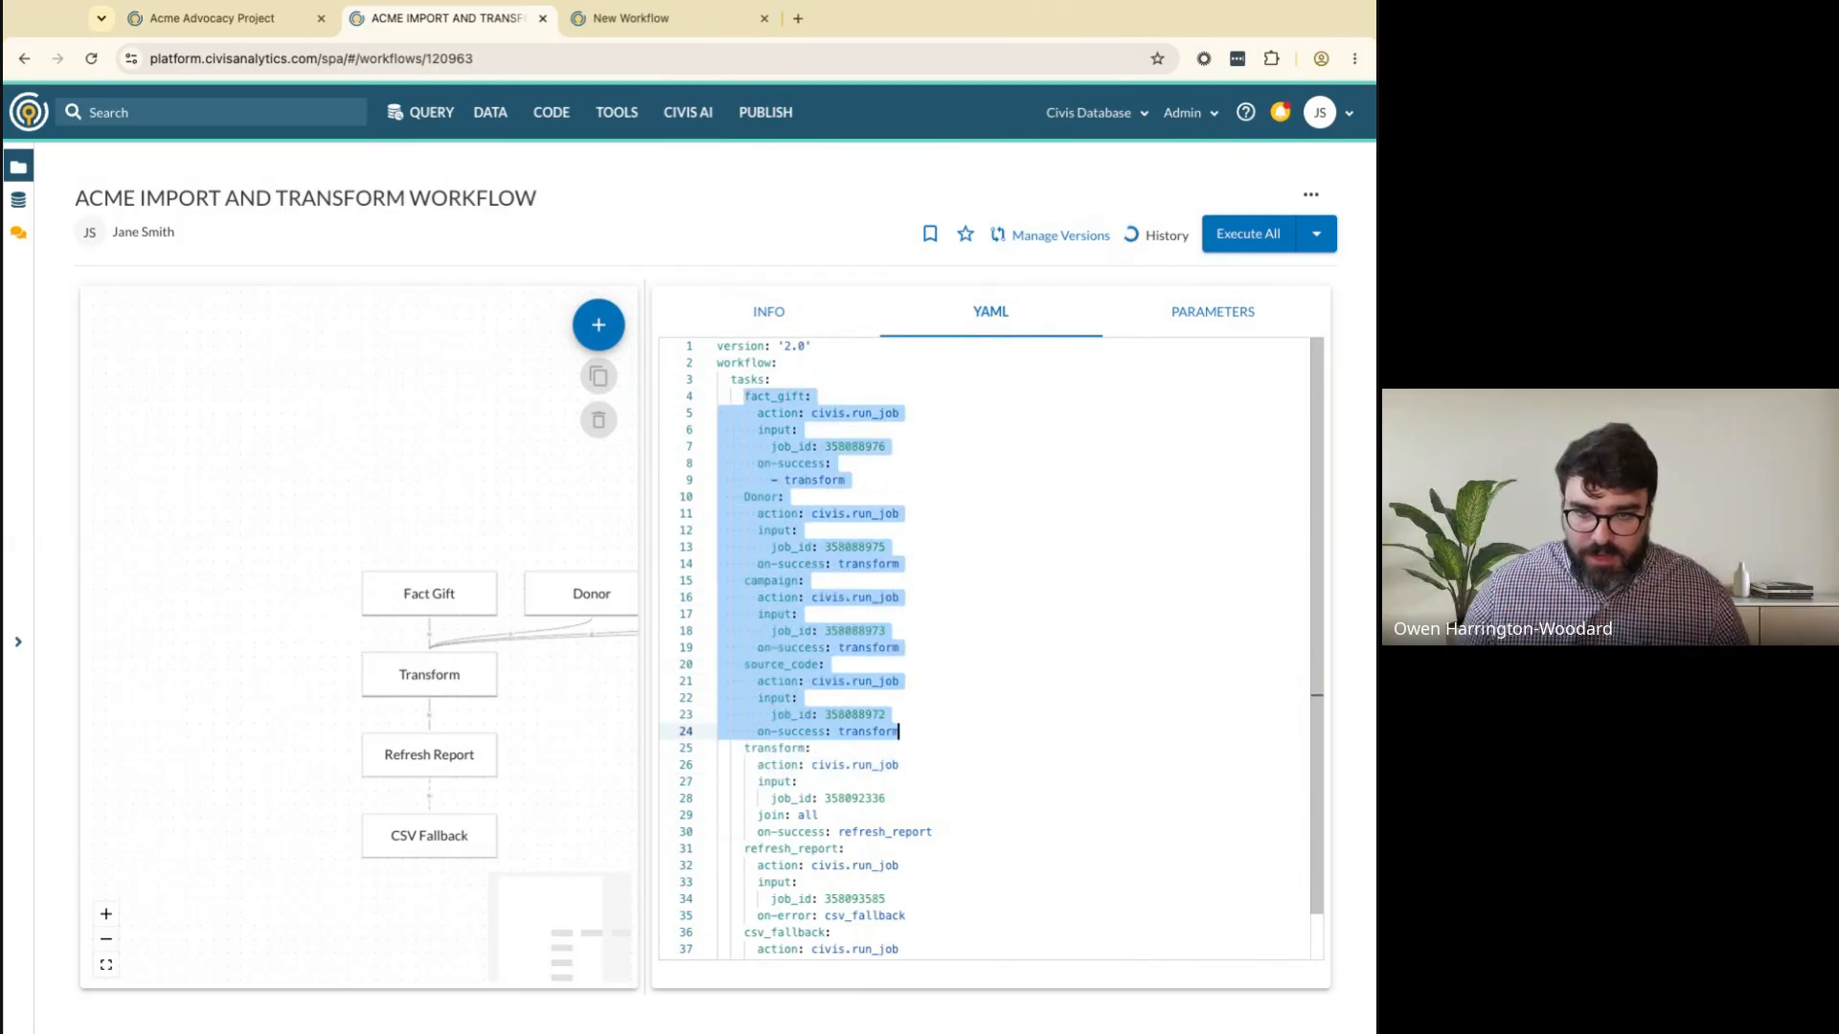
key("BackSpace")
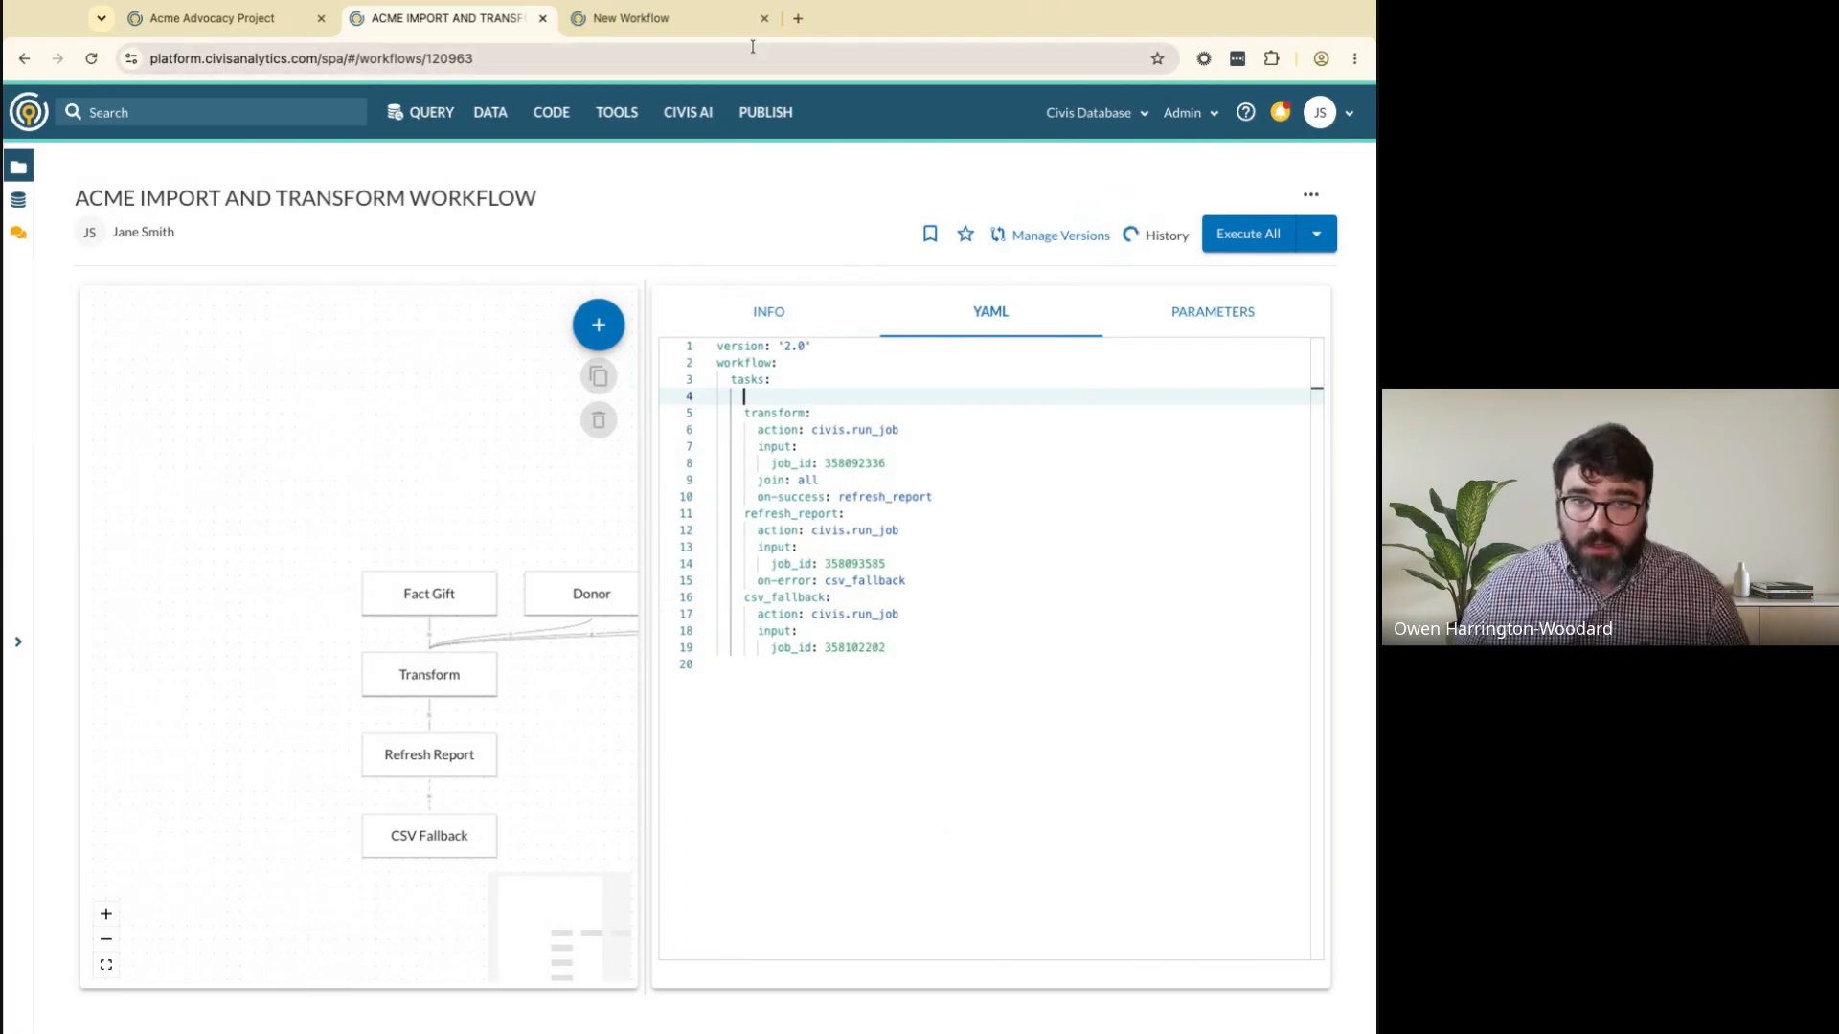
key("BackSpace")
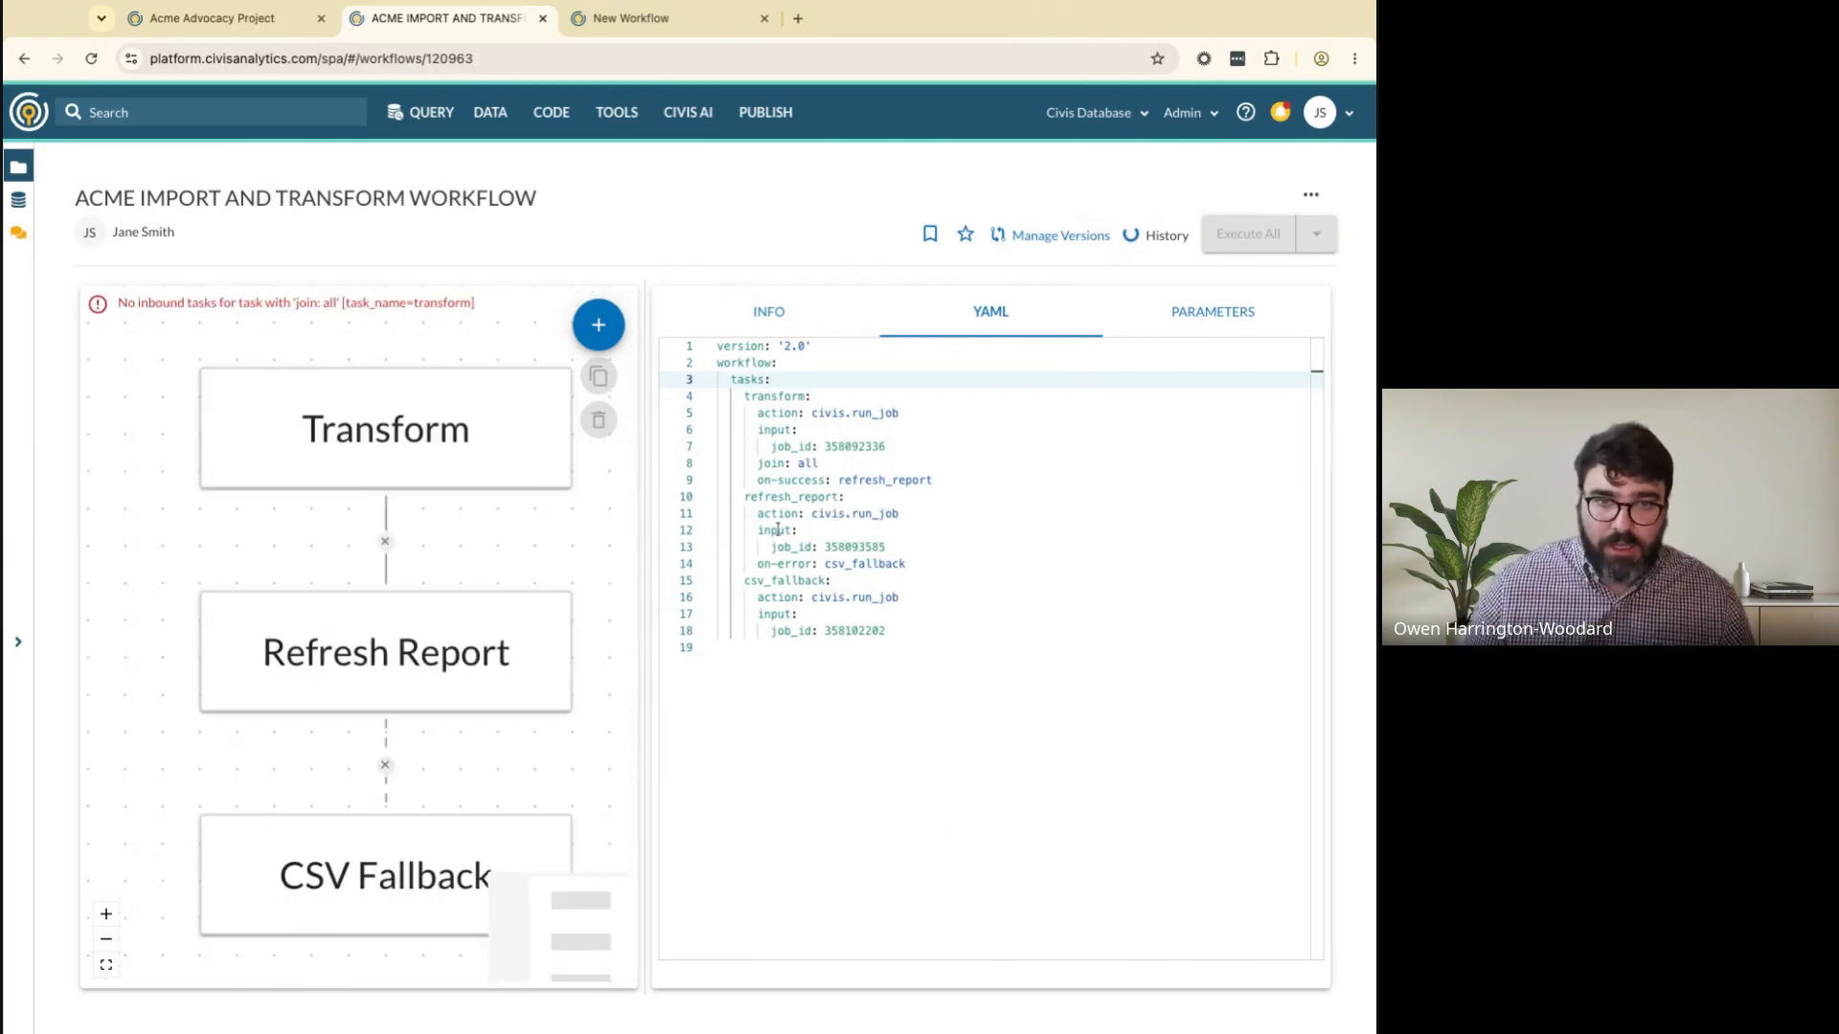
Remove the join: all line from the transform task in the Acme workflow's YAML
left_click_drag(641, 451, 699, 456)
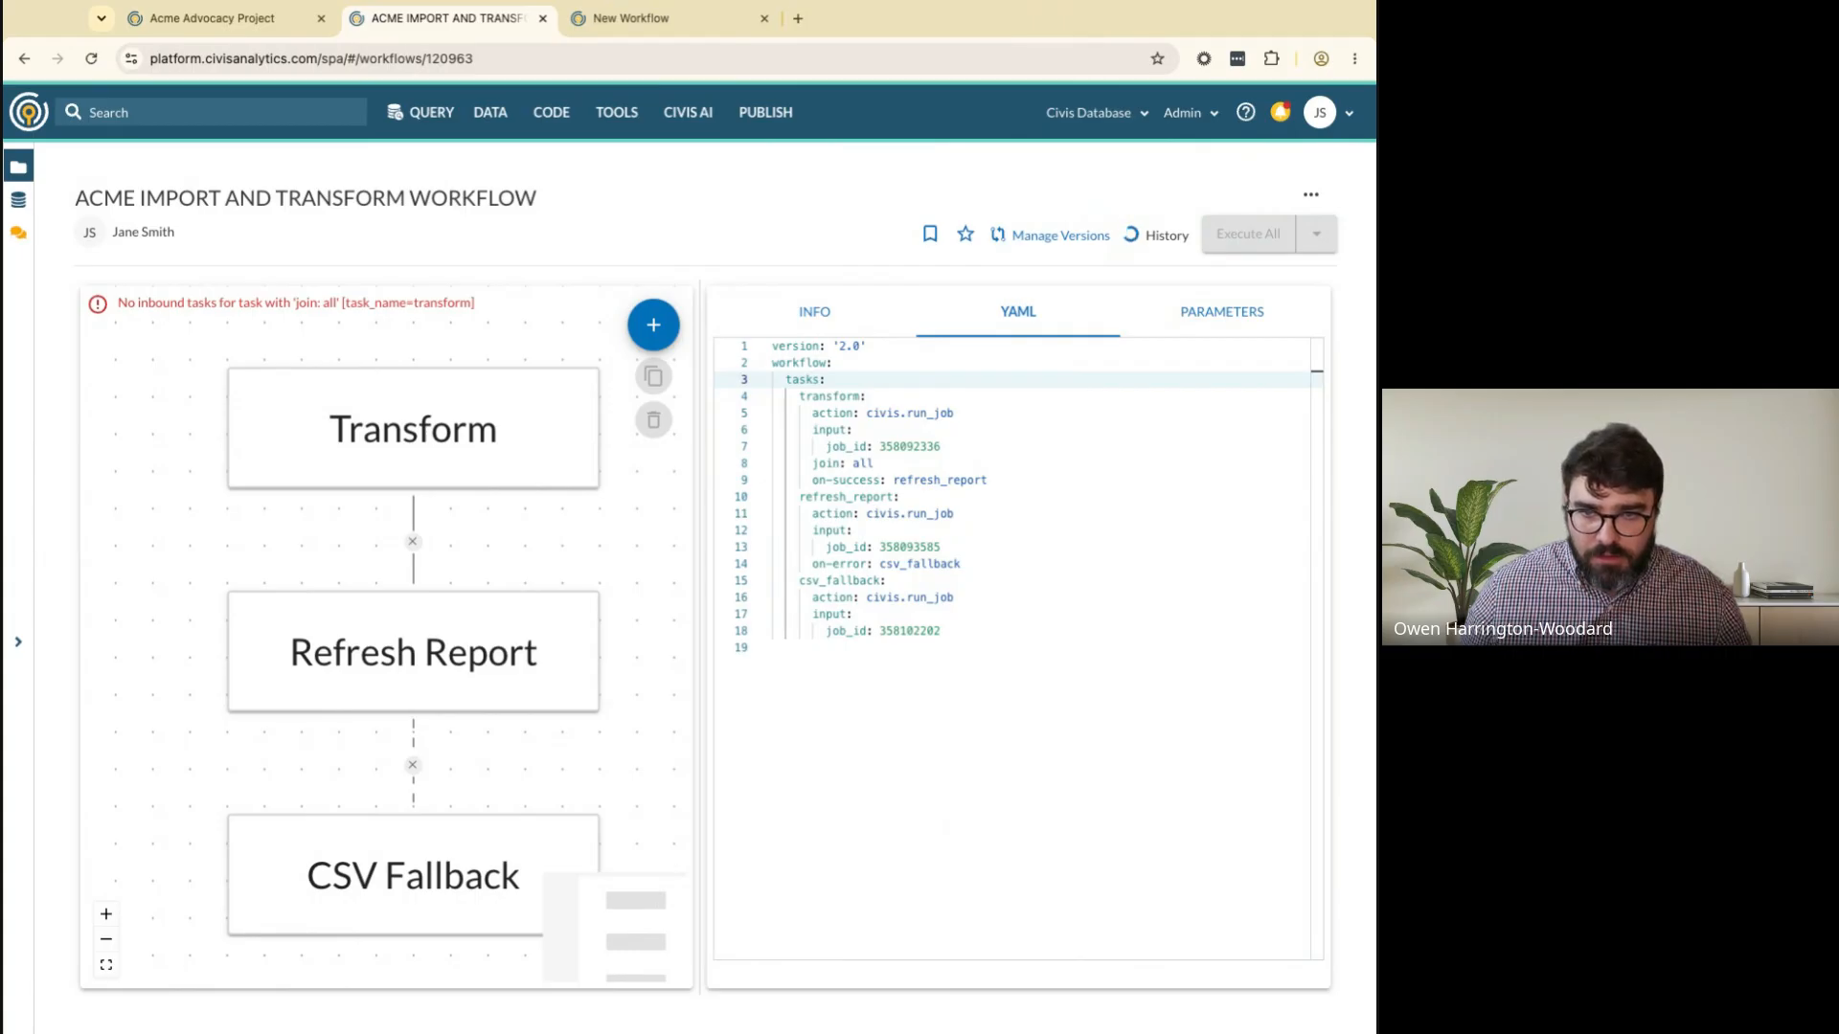
left_click_drag(873, 464, 737, 478)
key("BackSpace")
key("BackSpace")
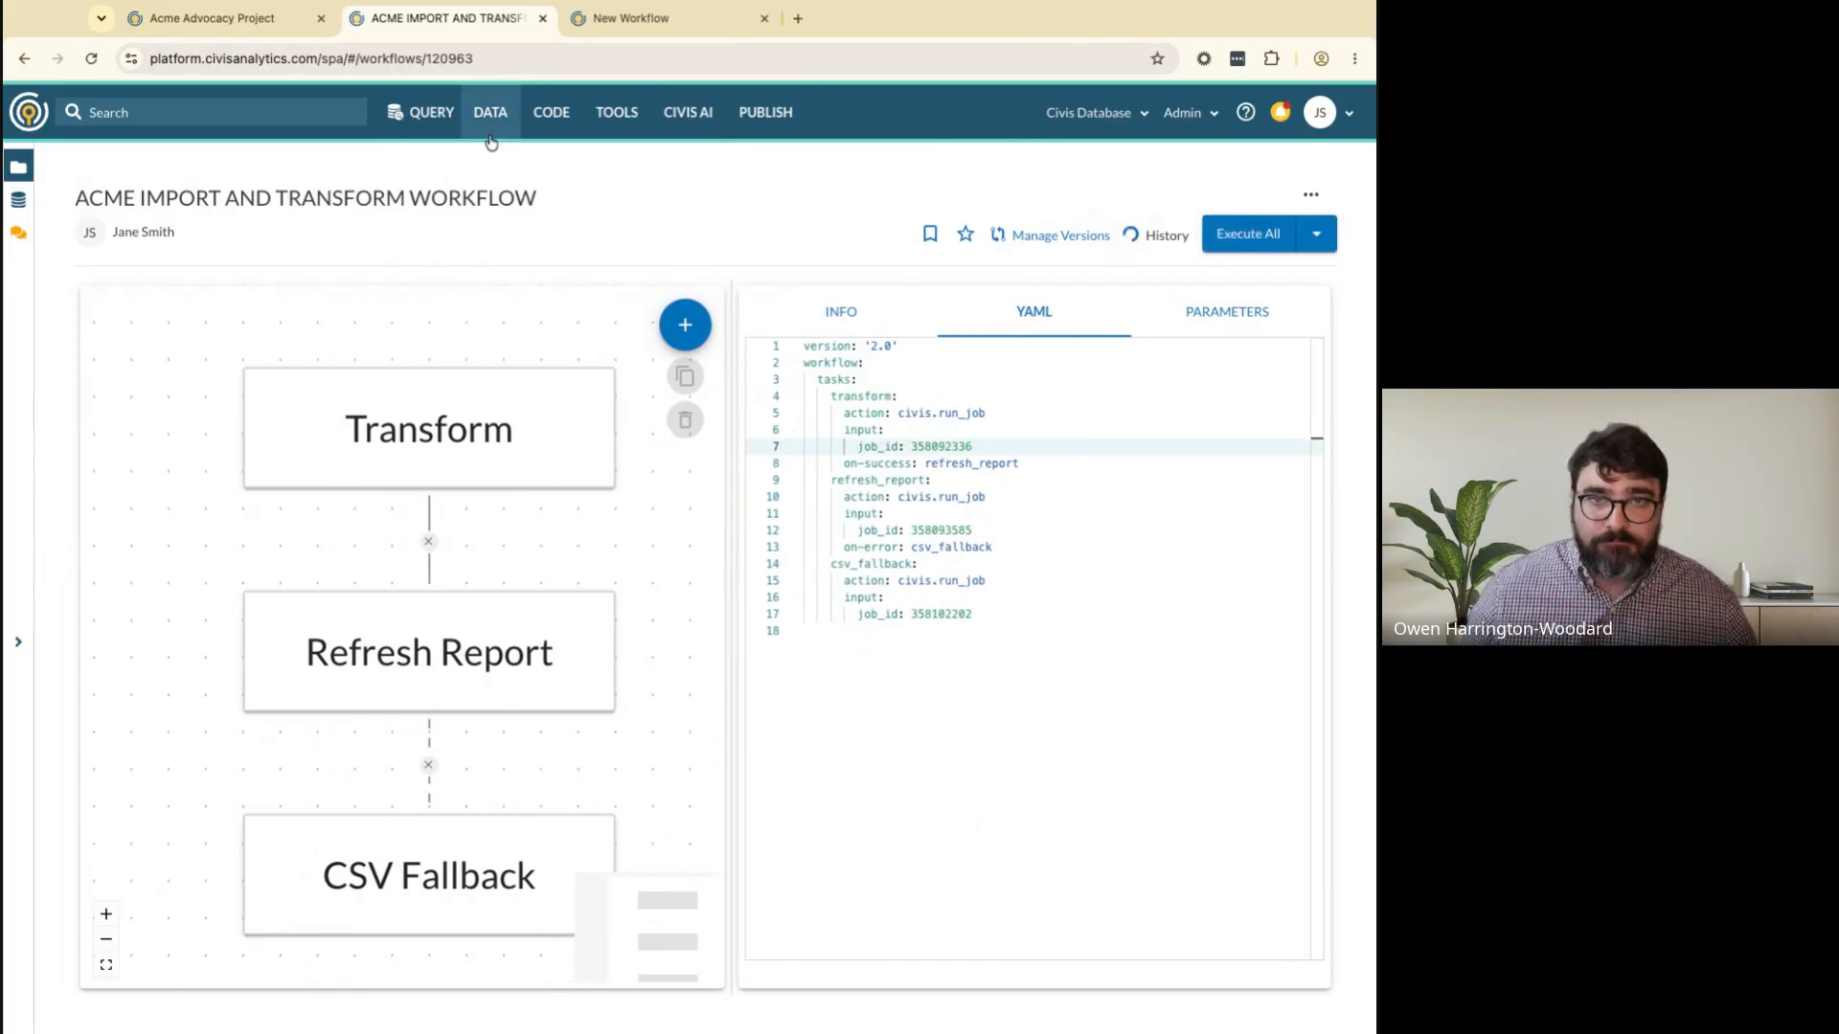
Replace the entire YAML of New Workflow with the copied import task definitions
left_click(627, 18)
left_click(1138, 312)
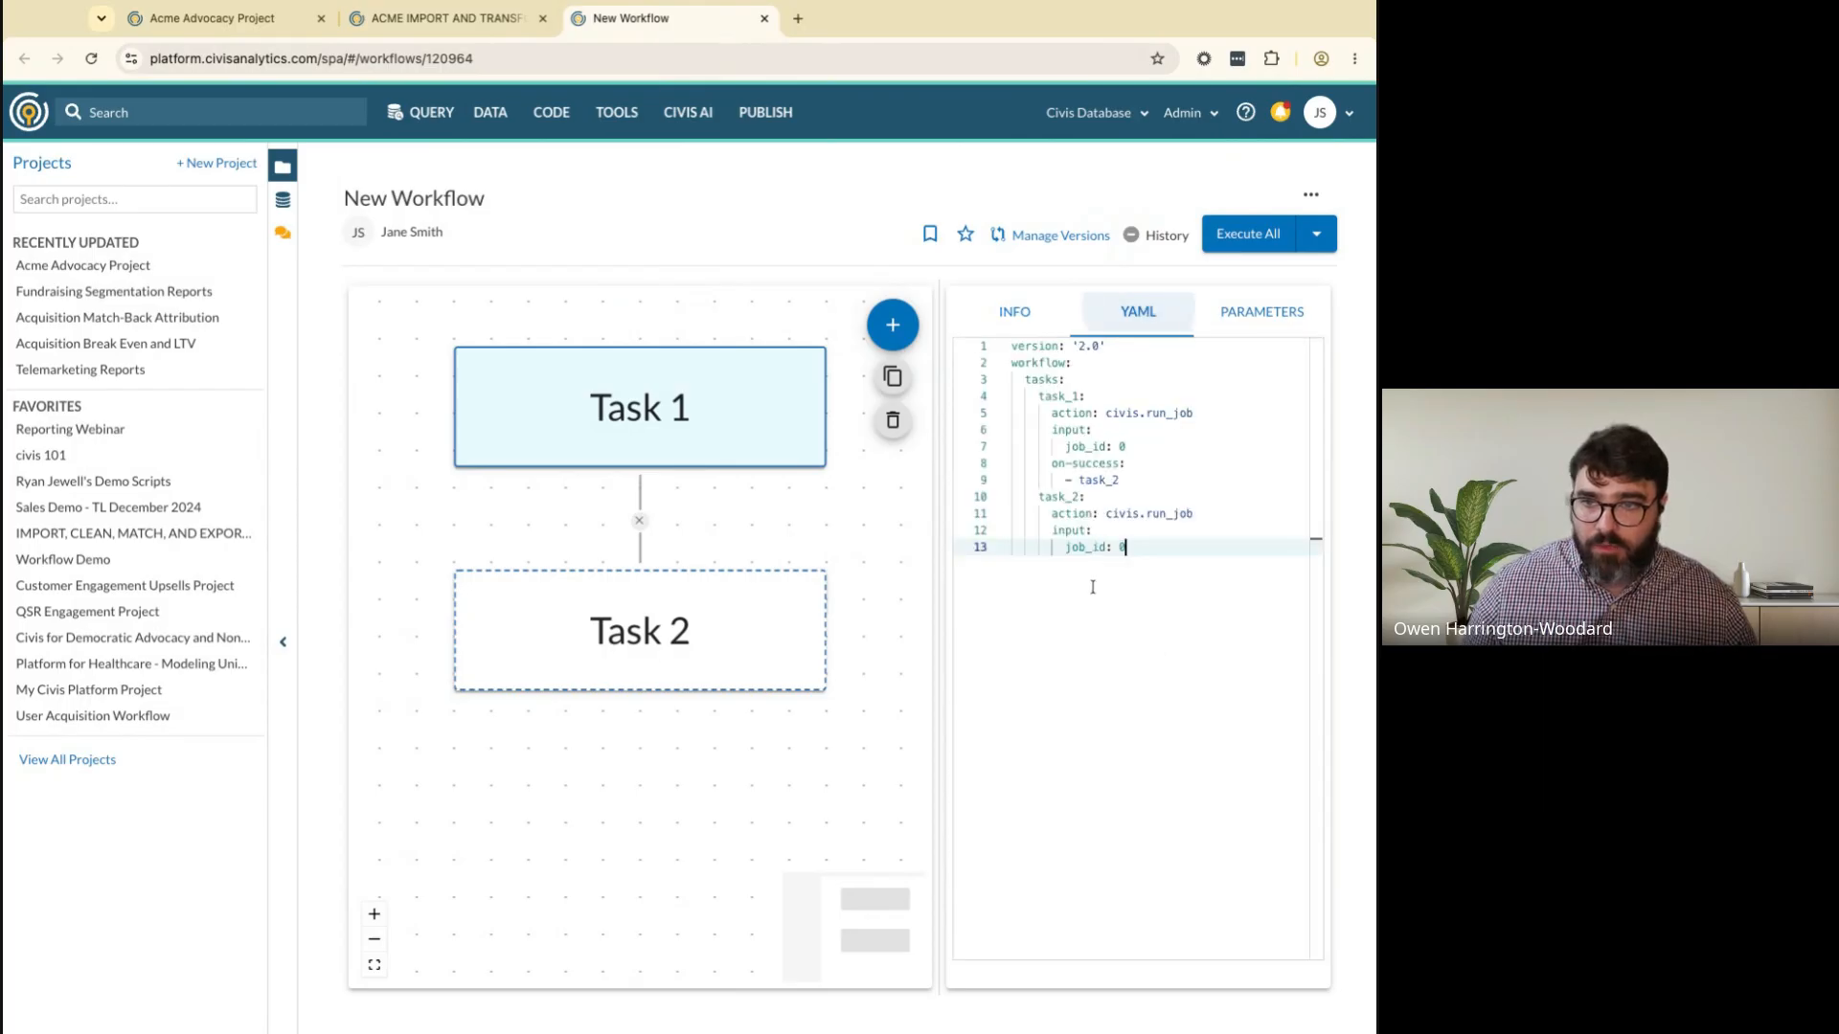
left_click(1092, 588)
key("ctrl+a")
key("ctrl+v")
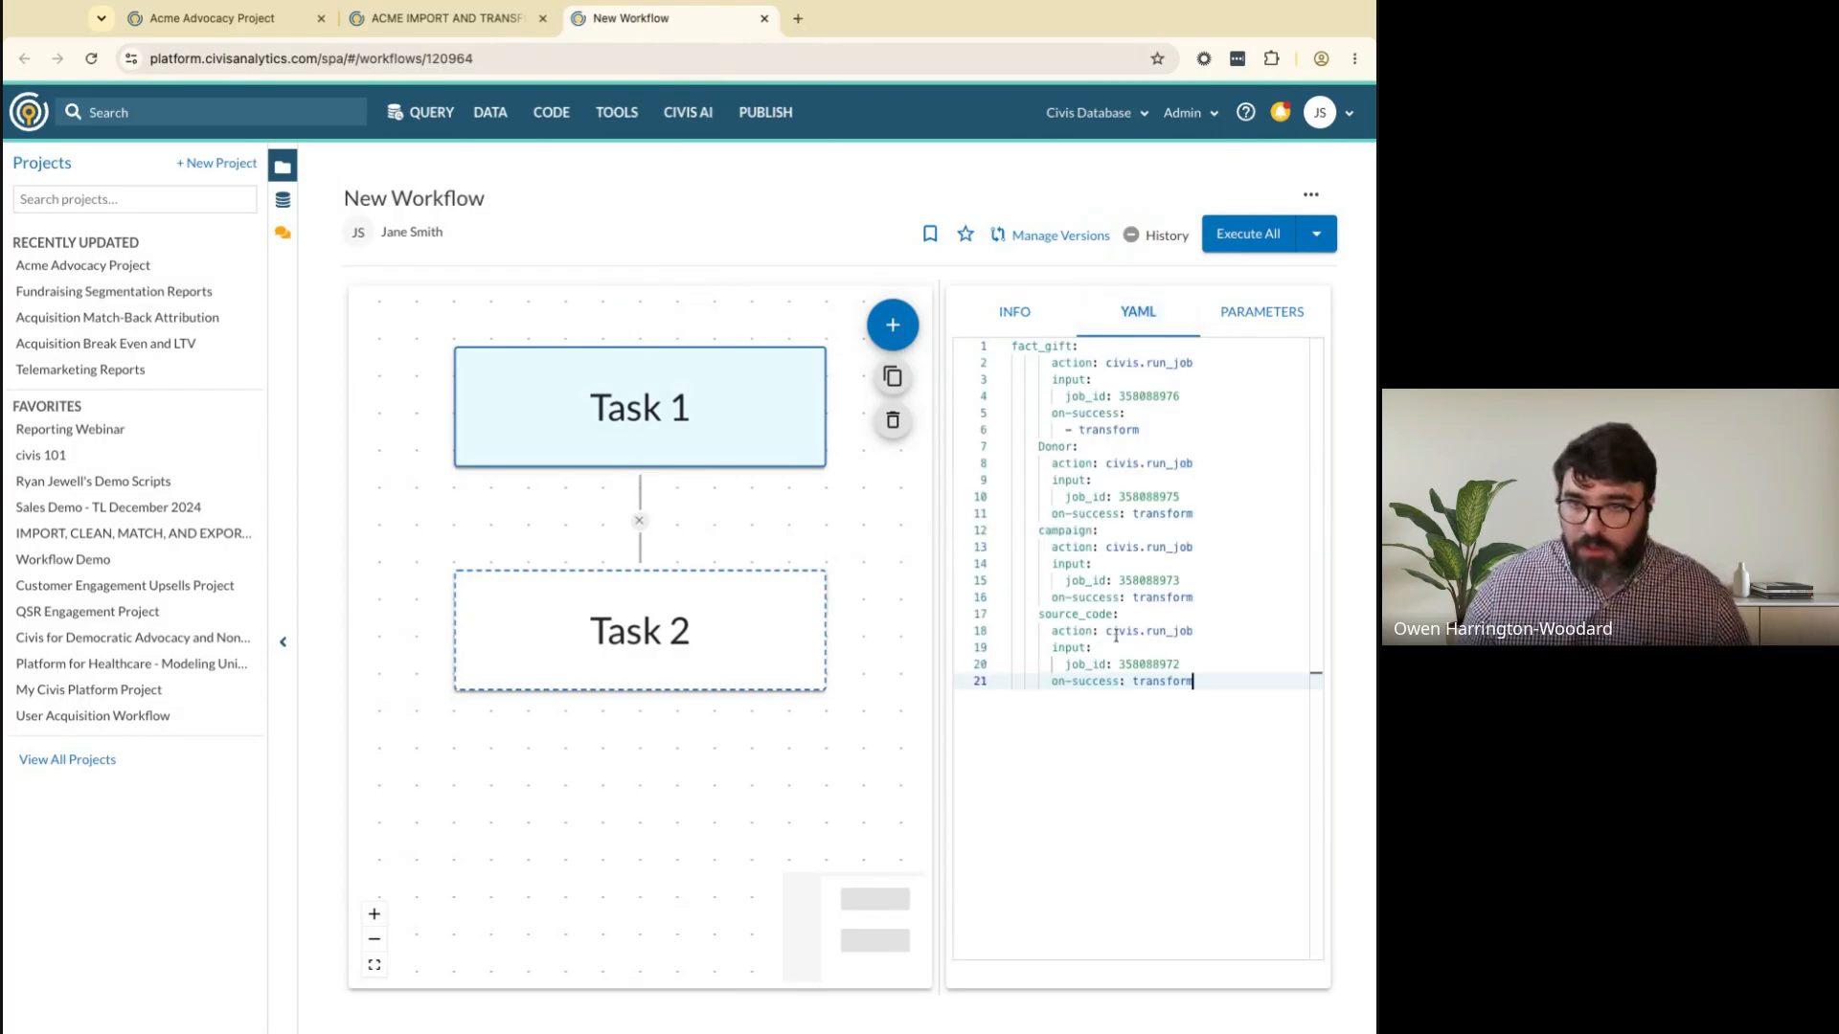
Find "- transform" in New Workflow's YAML and delete the on-success block from the fact_gift task
key("ctrl+f")
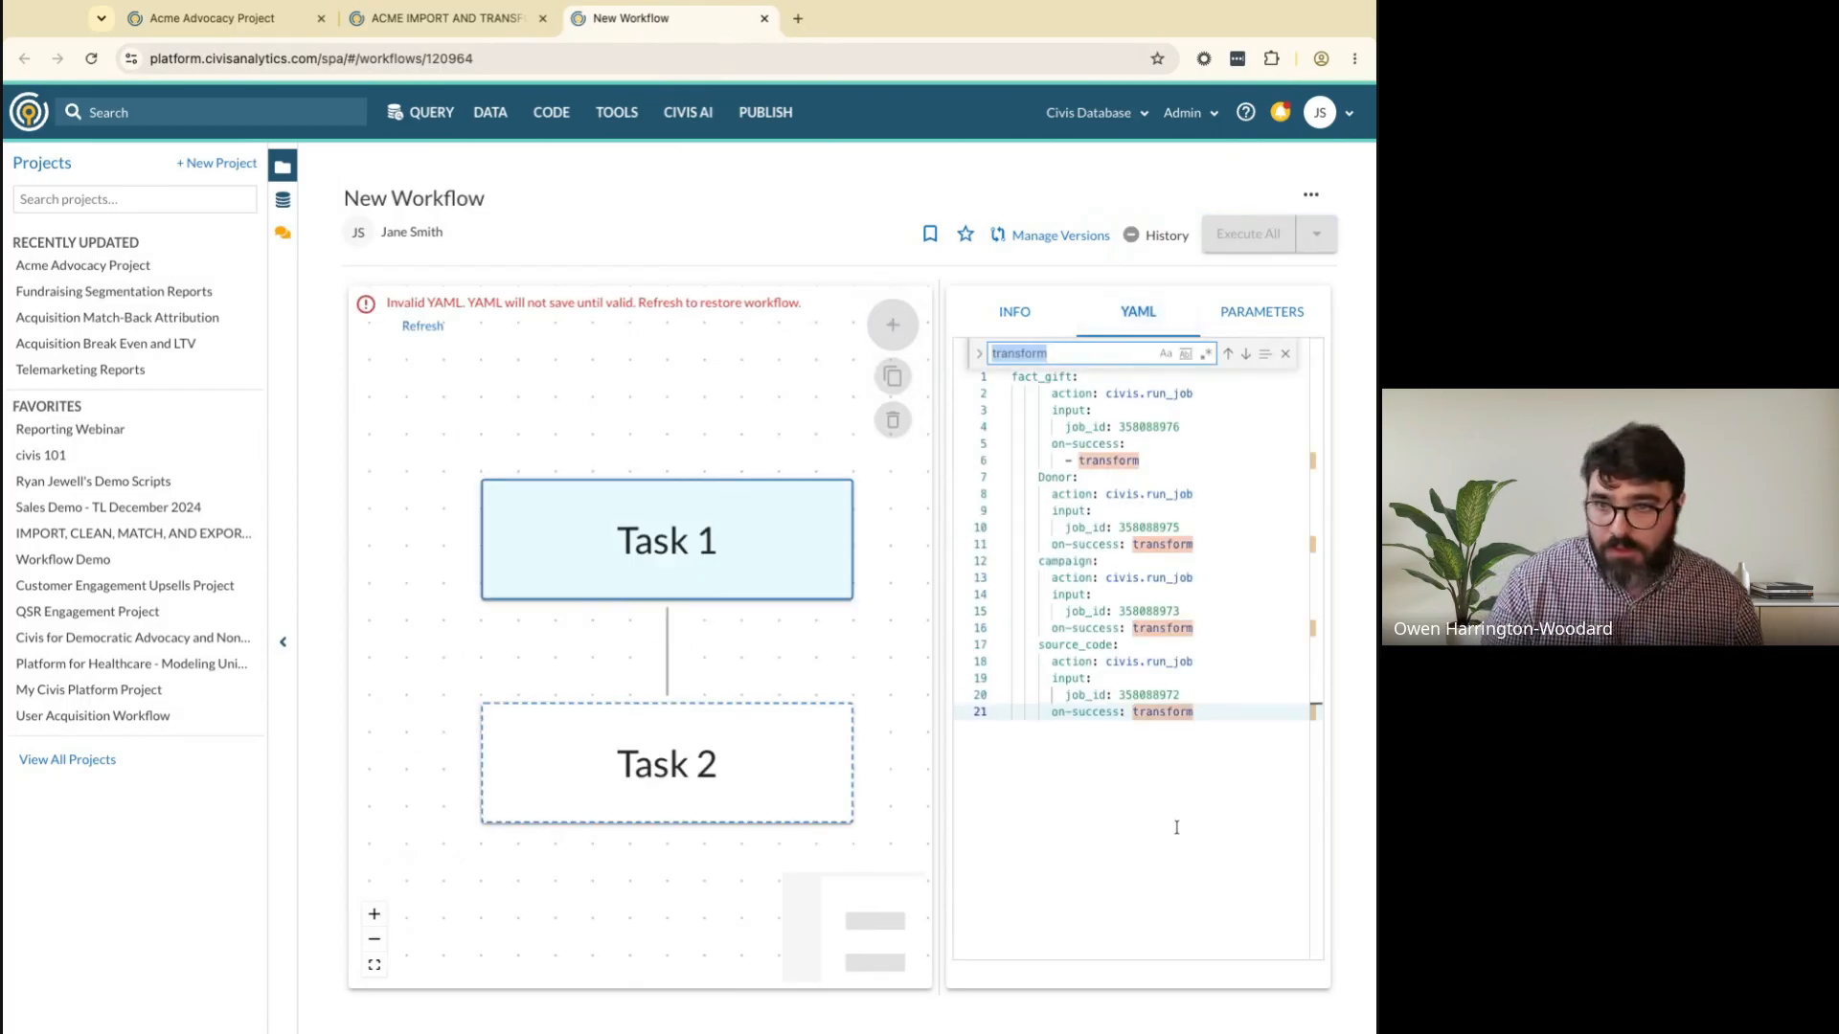
type("- transform")
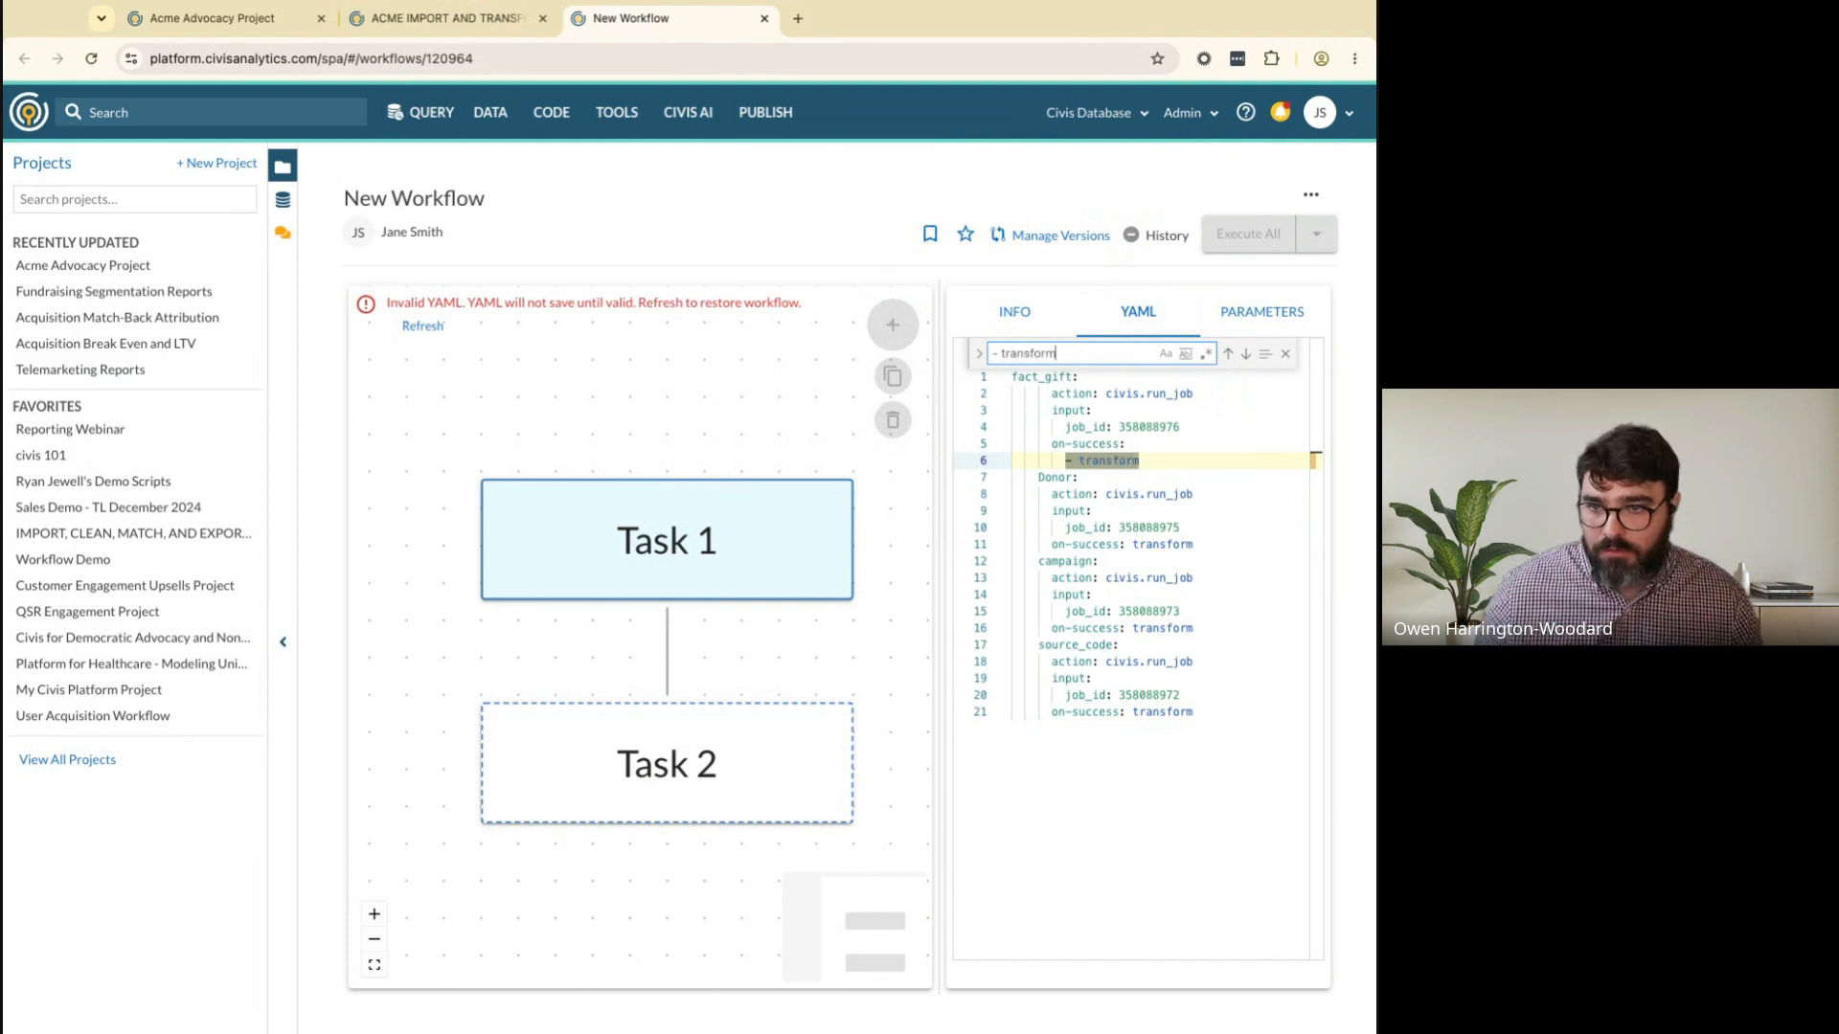
left_click_drag(1149, 466, 1007, 446)
key("BackSpace")
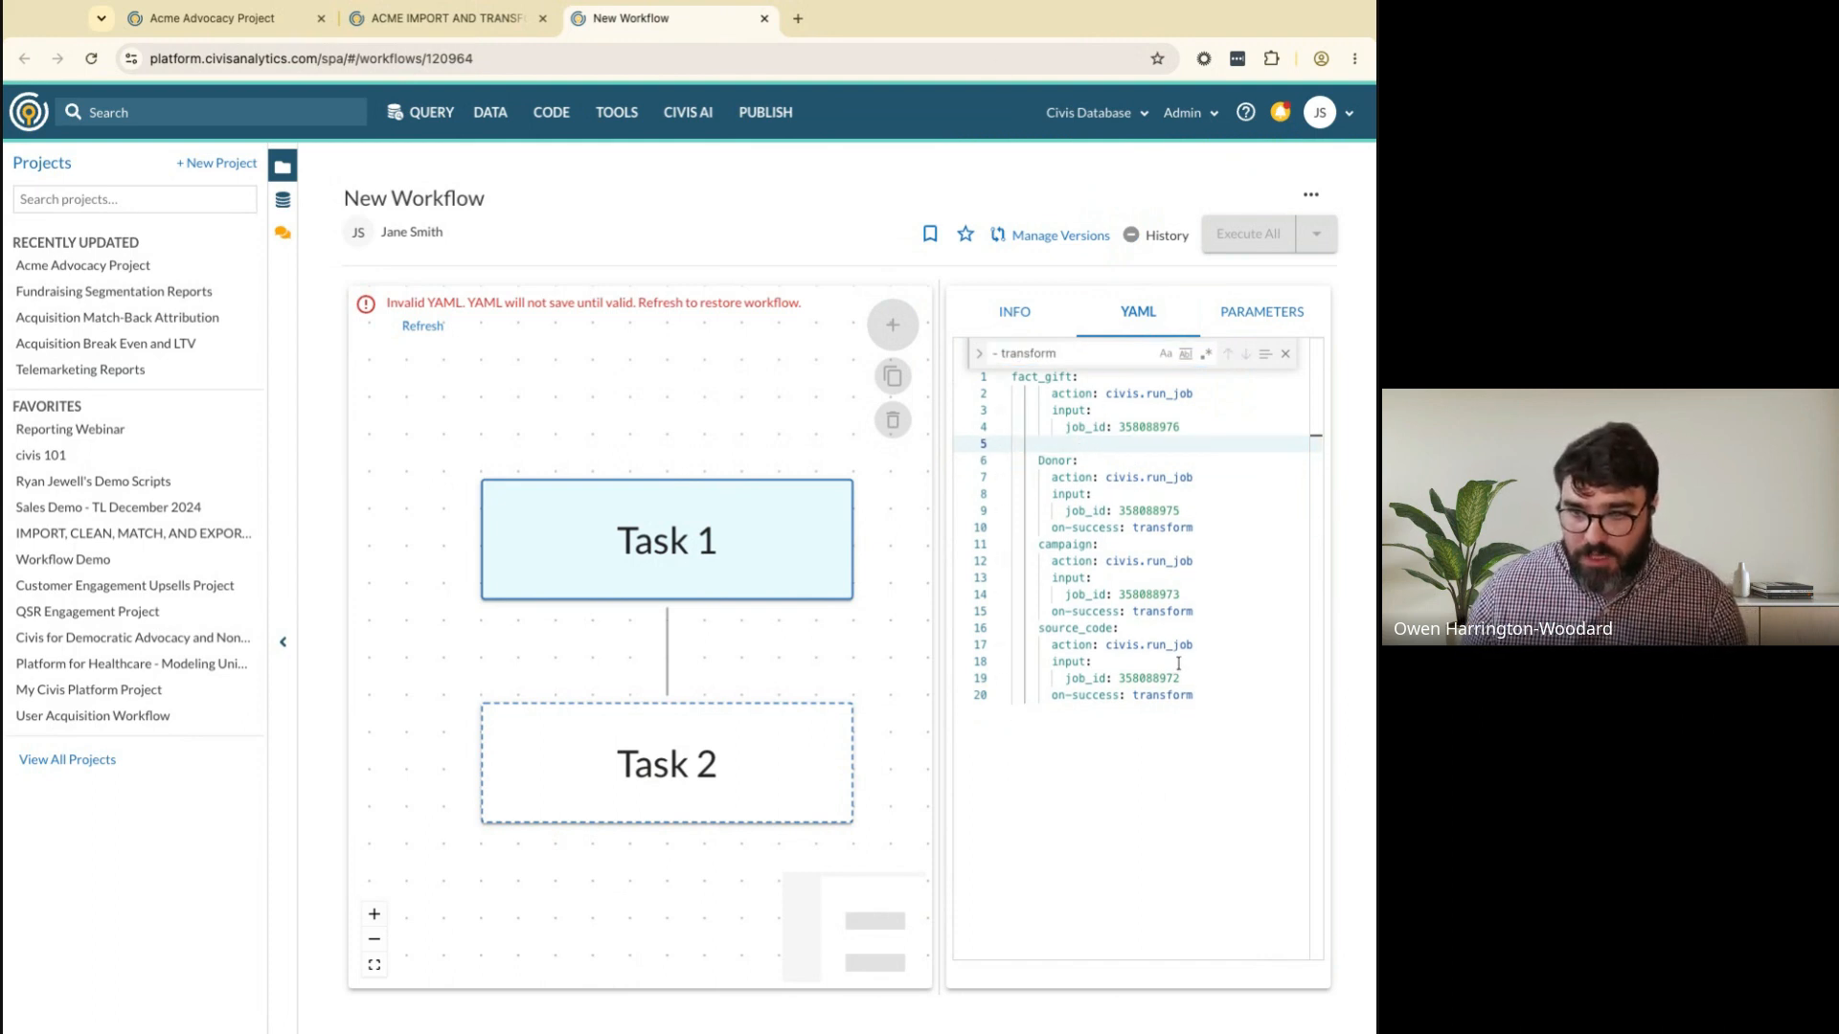
Delete the on-success: transform lines from the source_code, campaign and Donor tasks
left_click(1205, 695)
key("shift+Home")
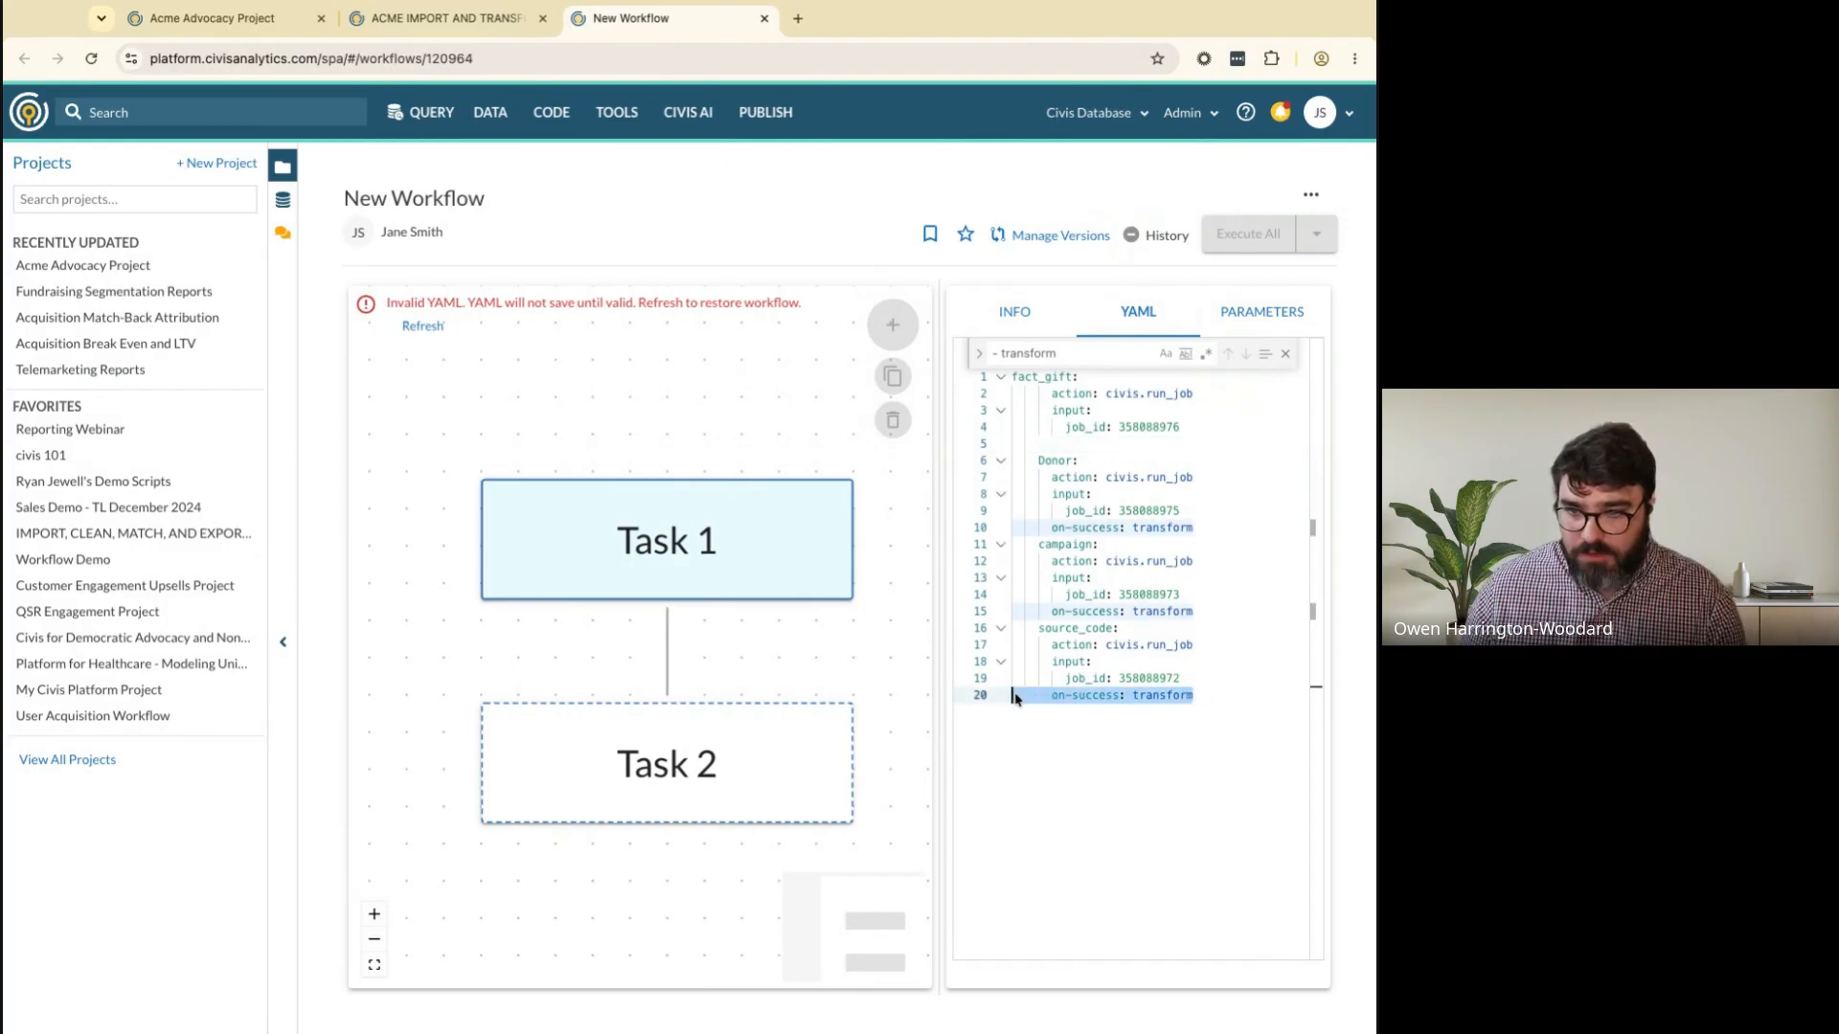
key("BackSpace")
left_click(1209, 617)
key("shift+Home")
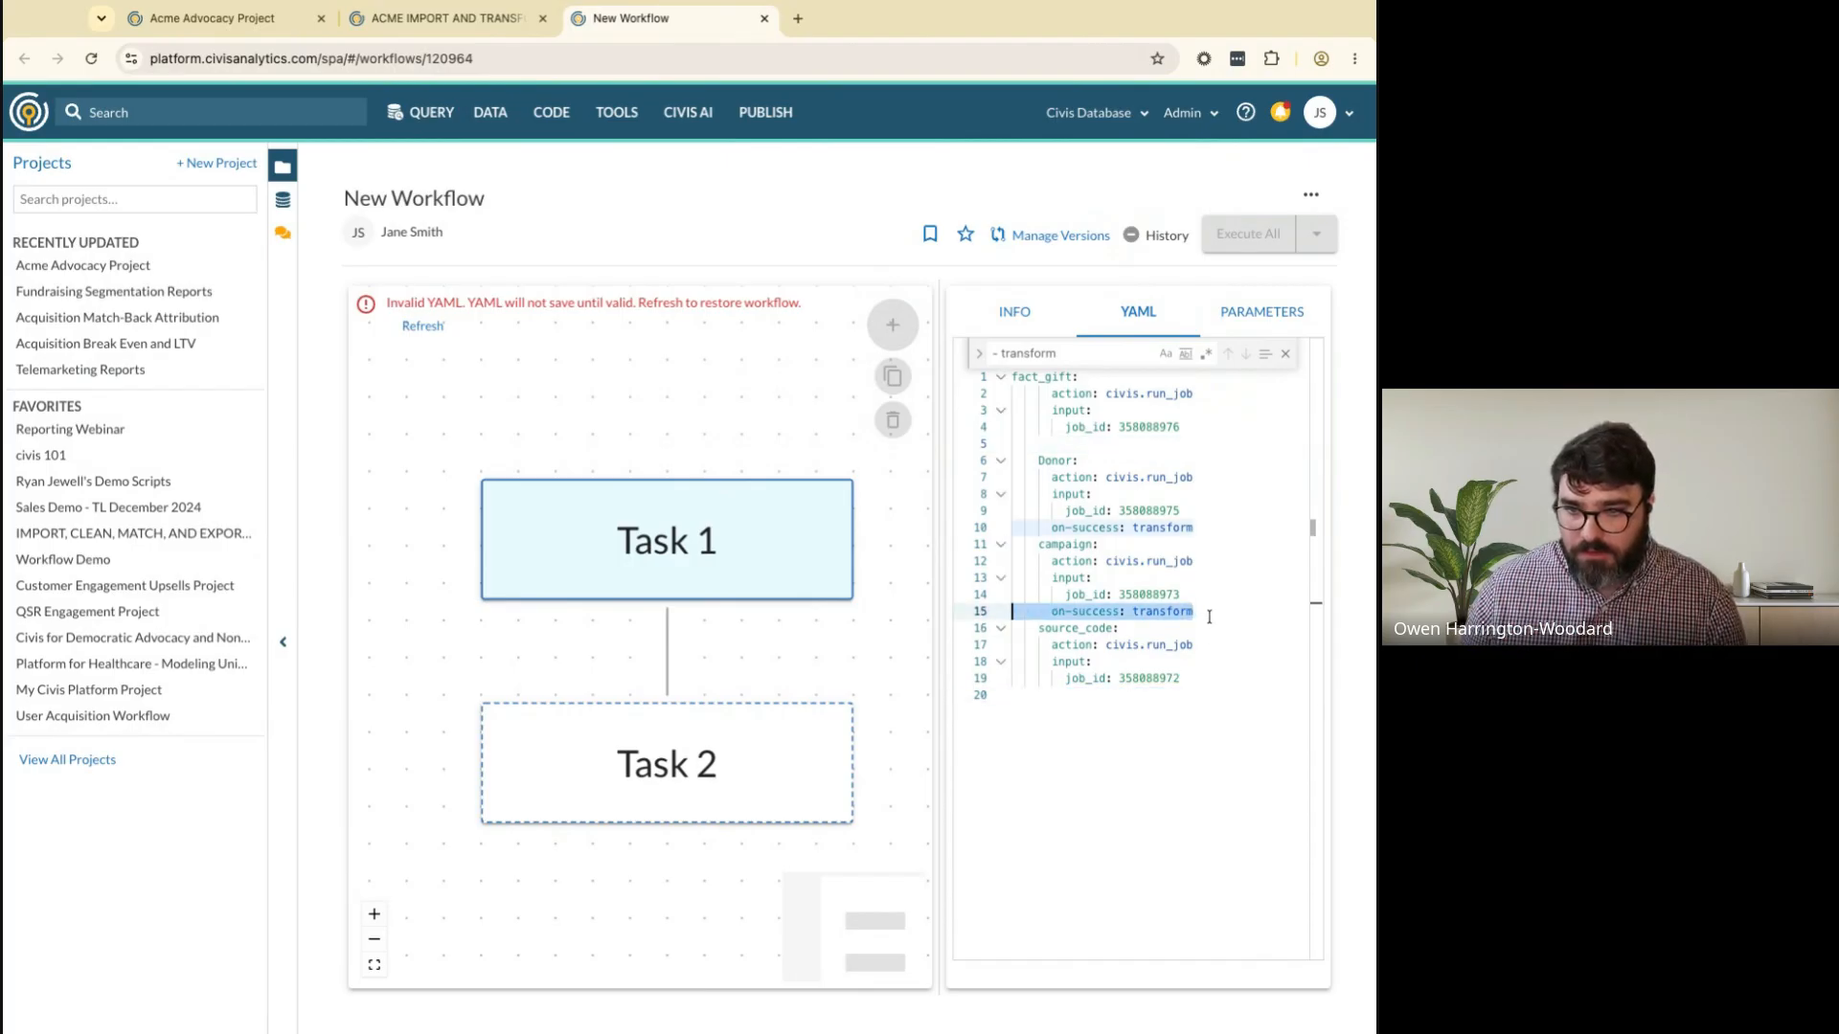
key("BackSpace")
left_click(1212, 522)
key("shift+Home")
key("shift+Home")
key("BackSpace")
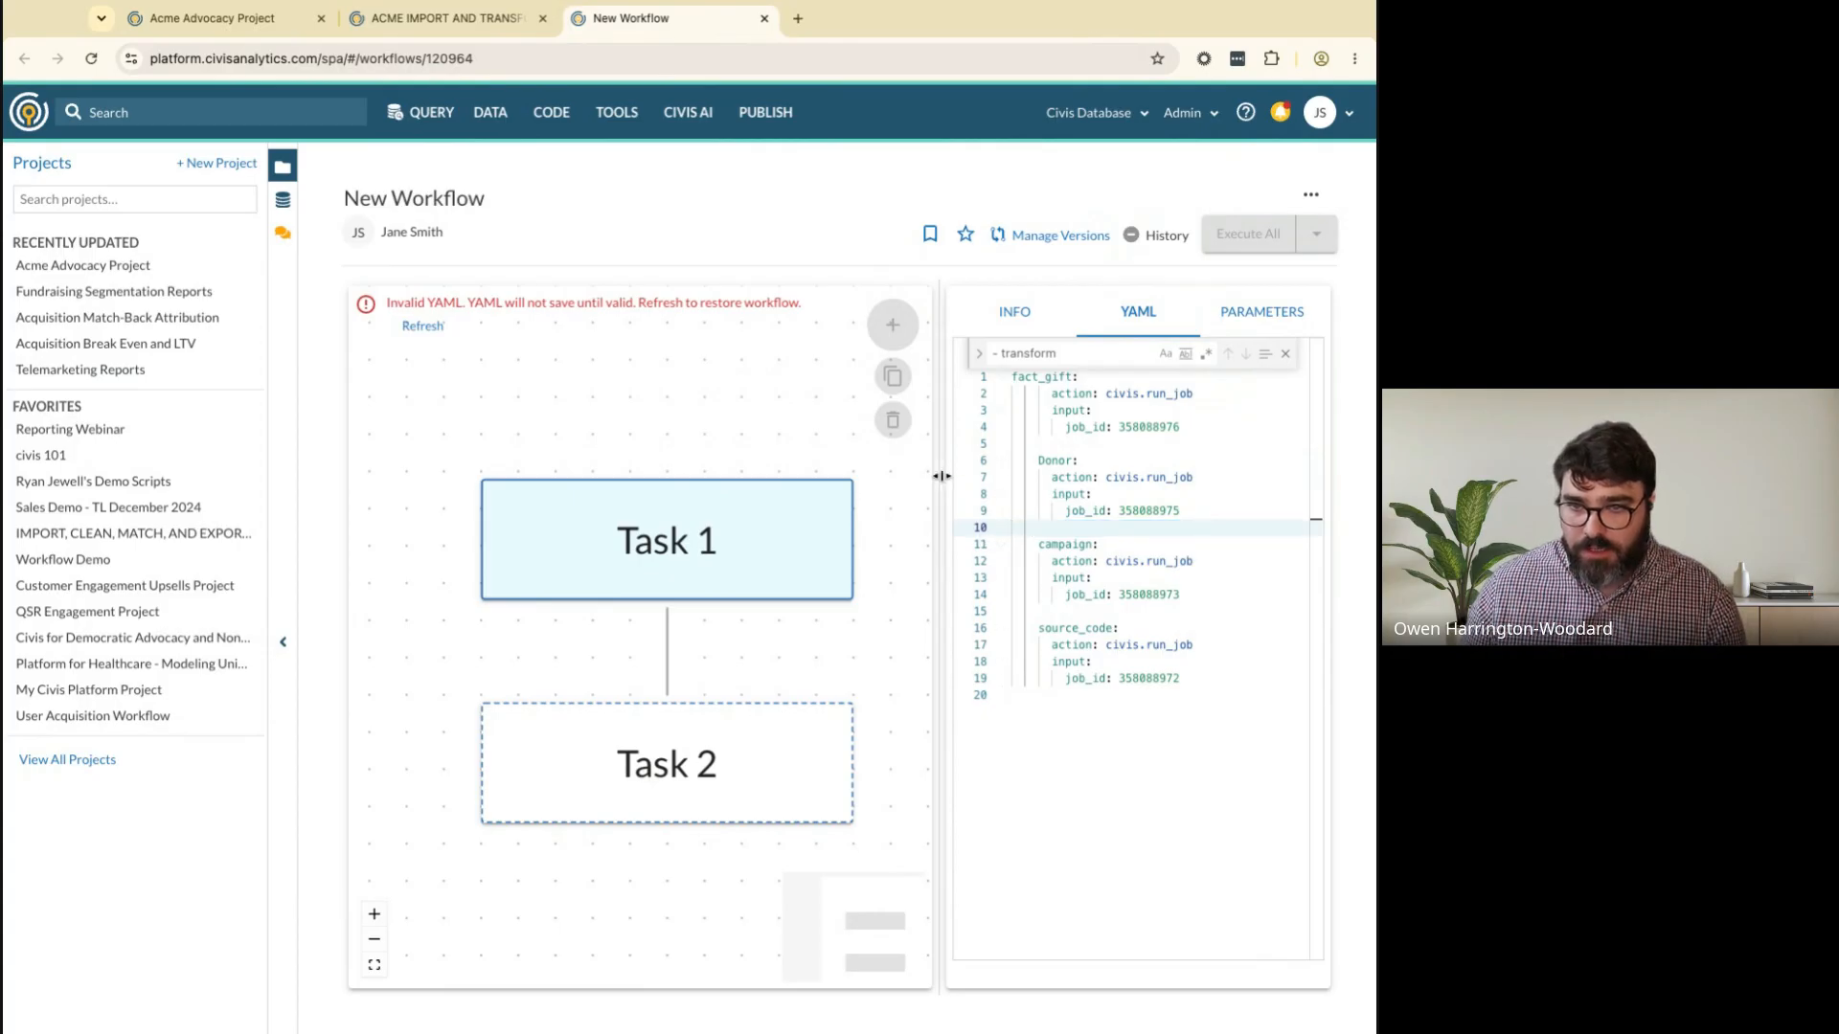
Remove the blank lines between the four import tasks and close the search in the YAML
left_click_drag(940, 476, 973, 480)
left_click(1130, 446)
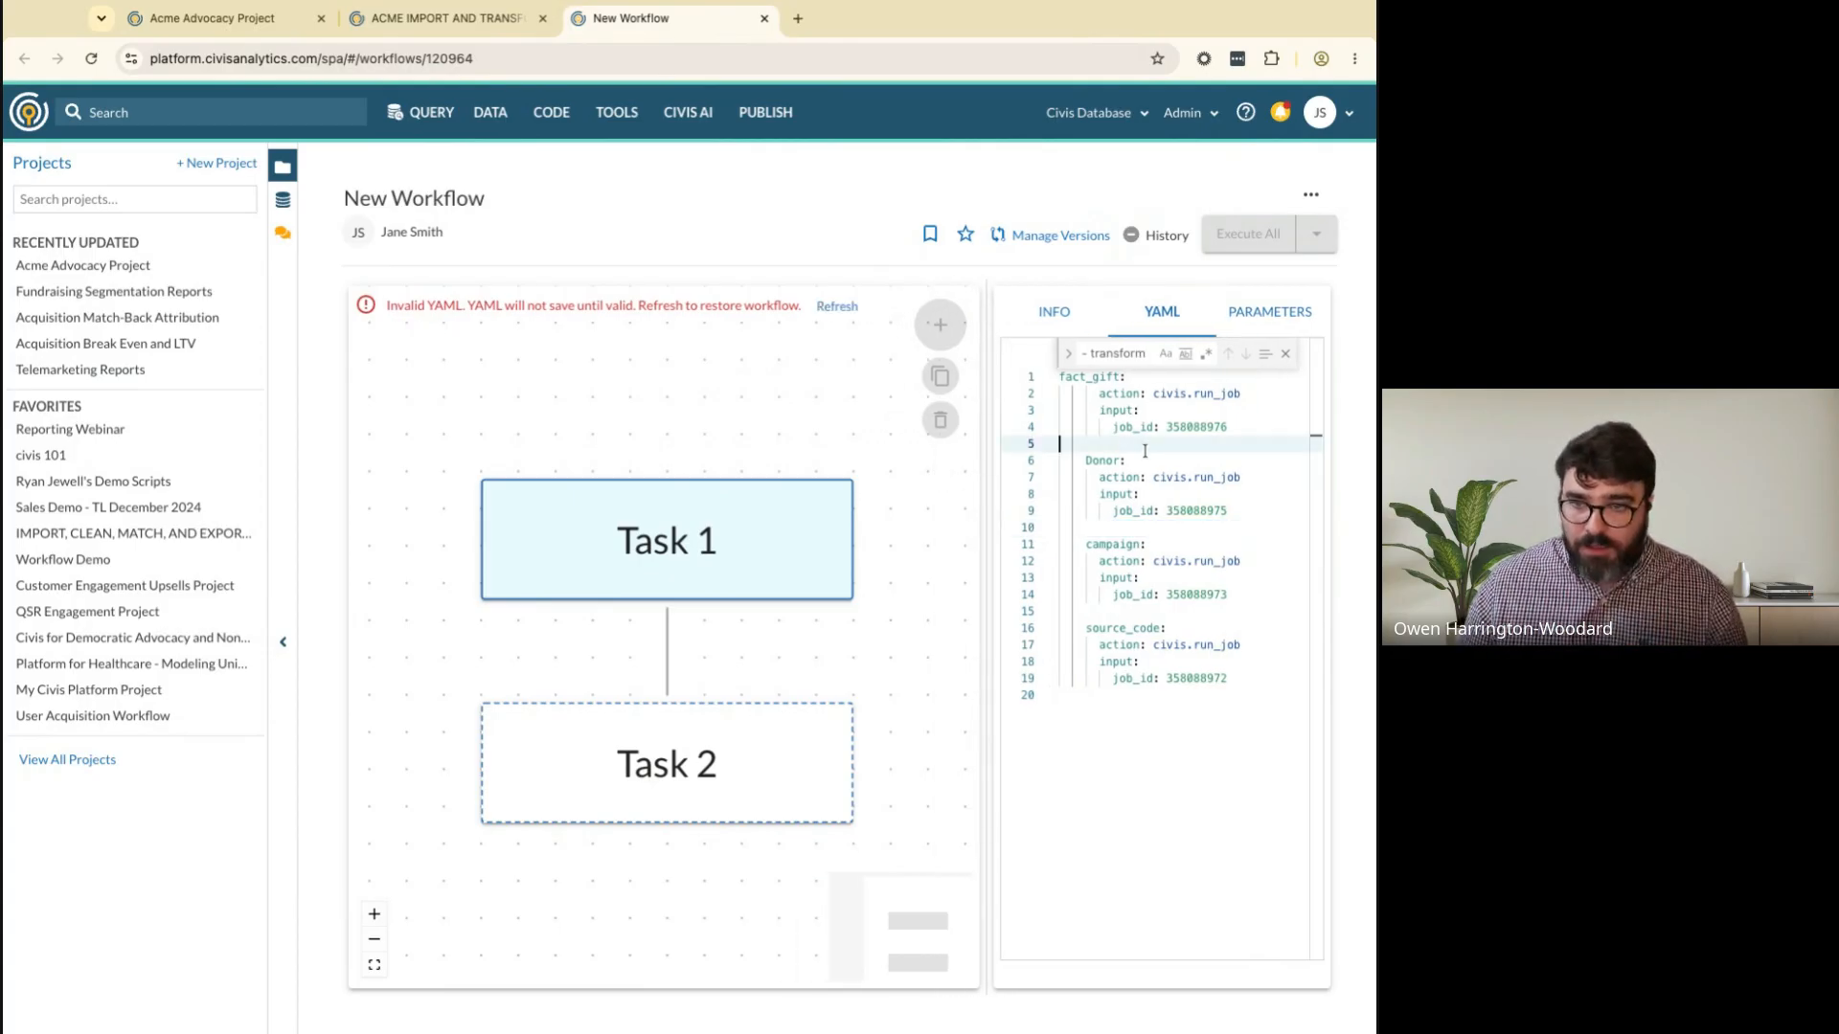
key("BackSpace")
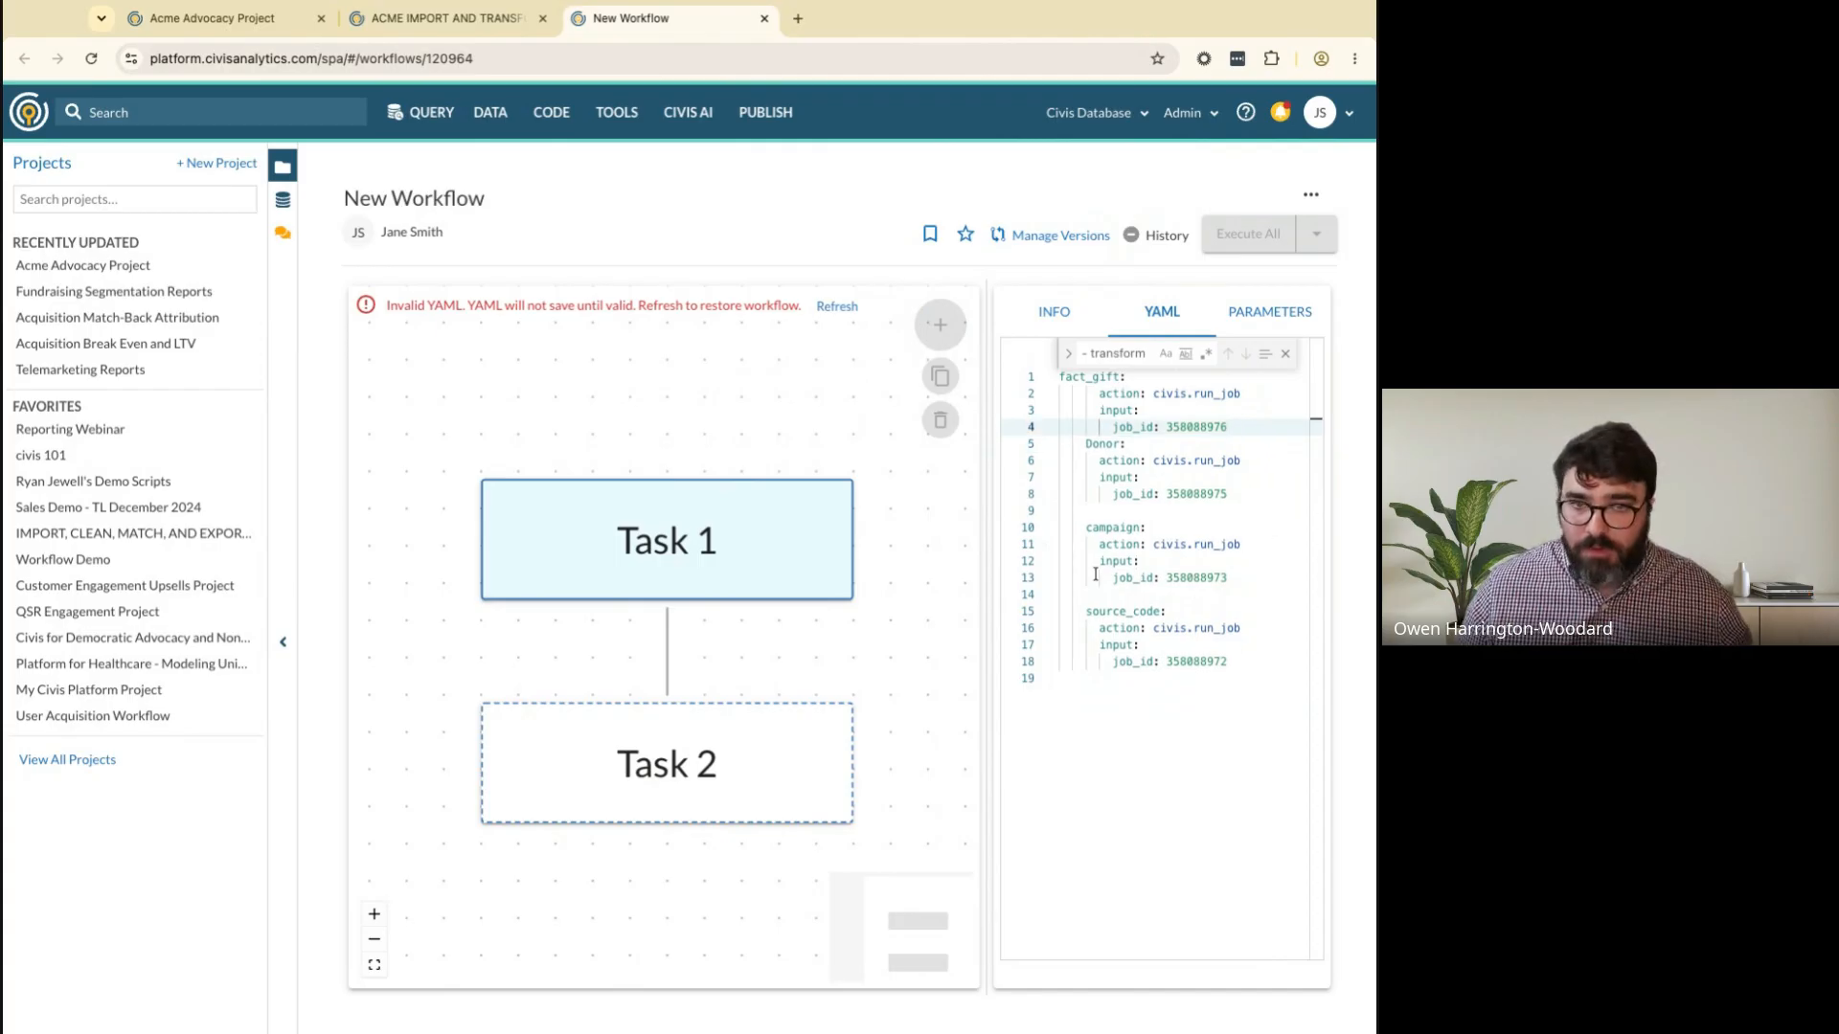
left_click(1116, 511)
key("BackSpace")
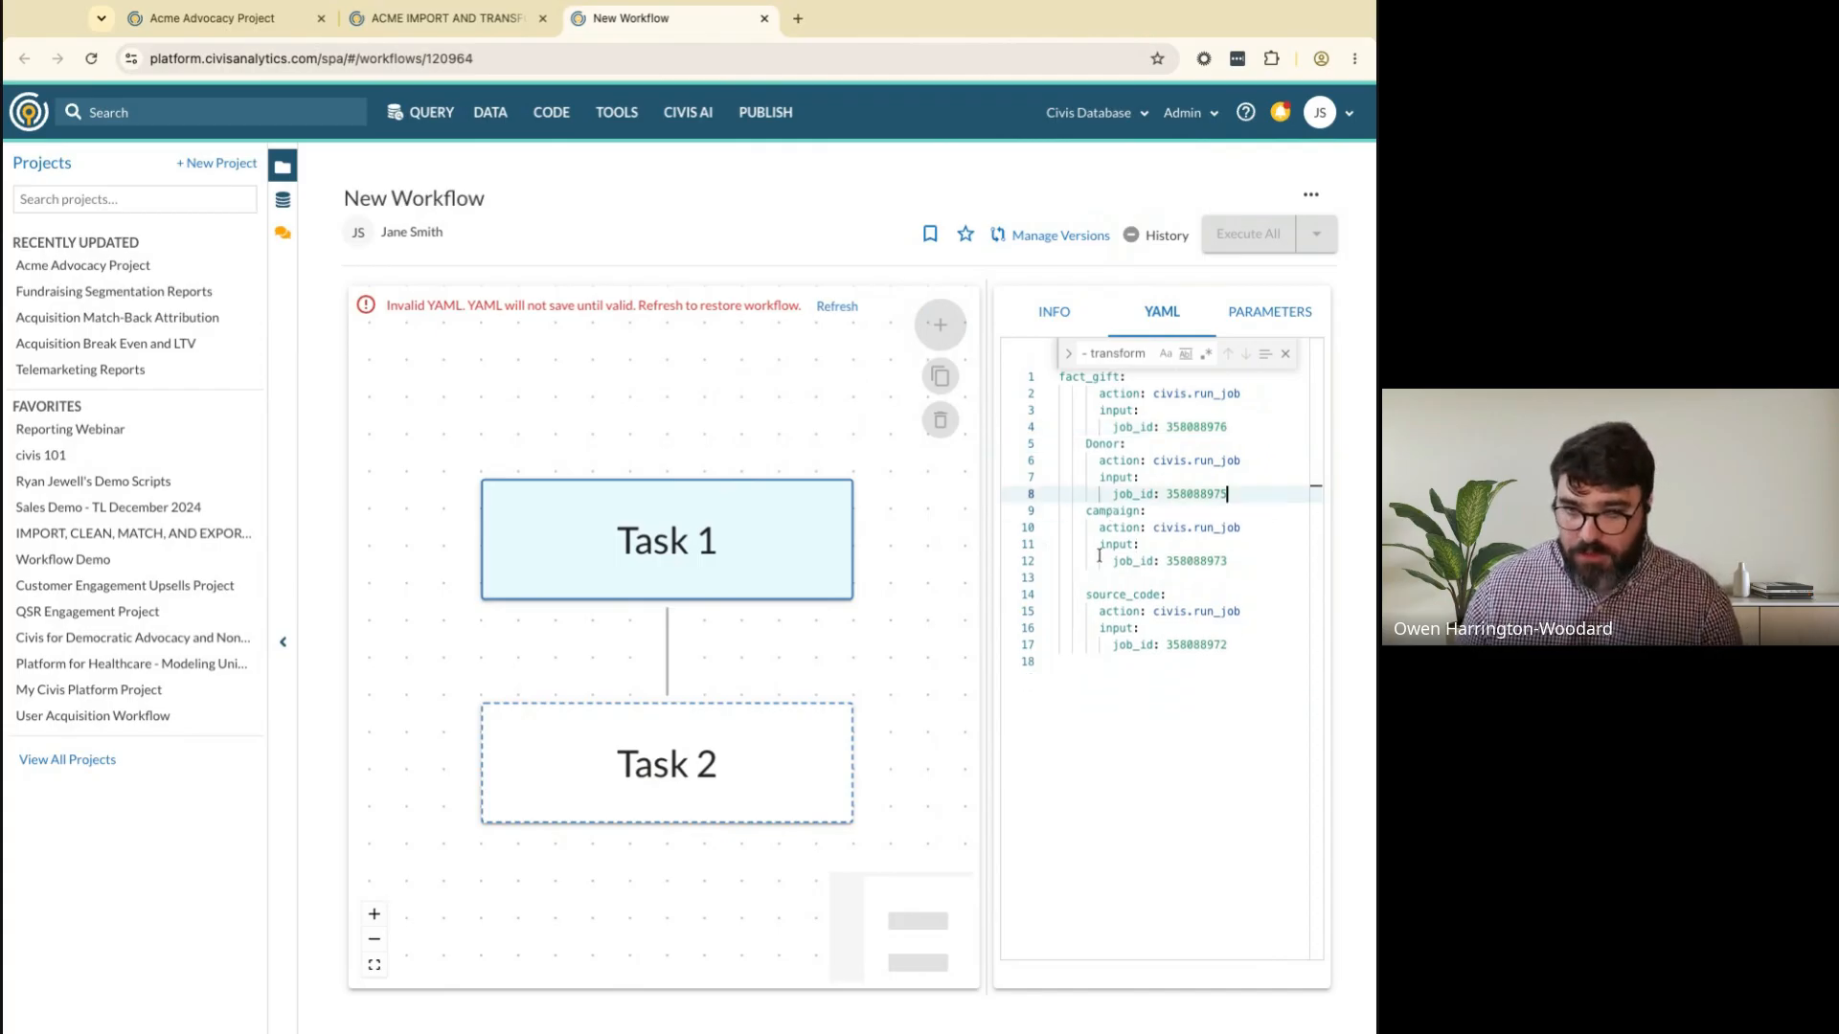
left_click(1098, 578)
key("BackSpace")
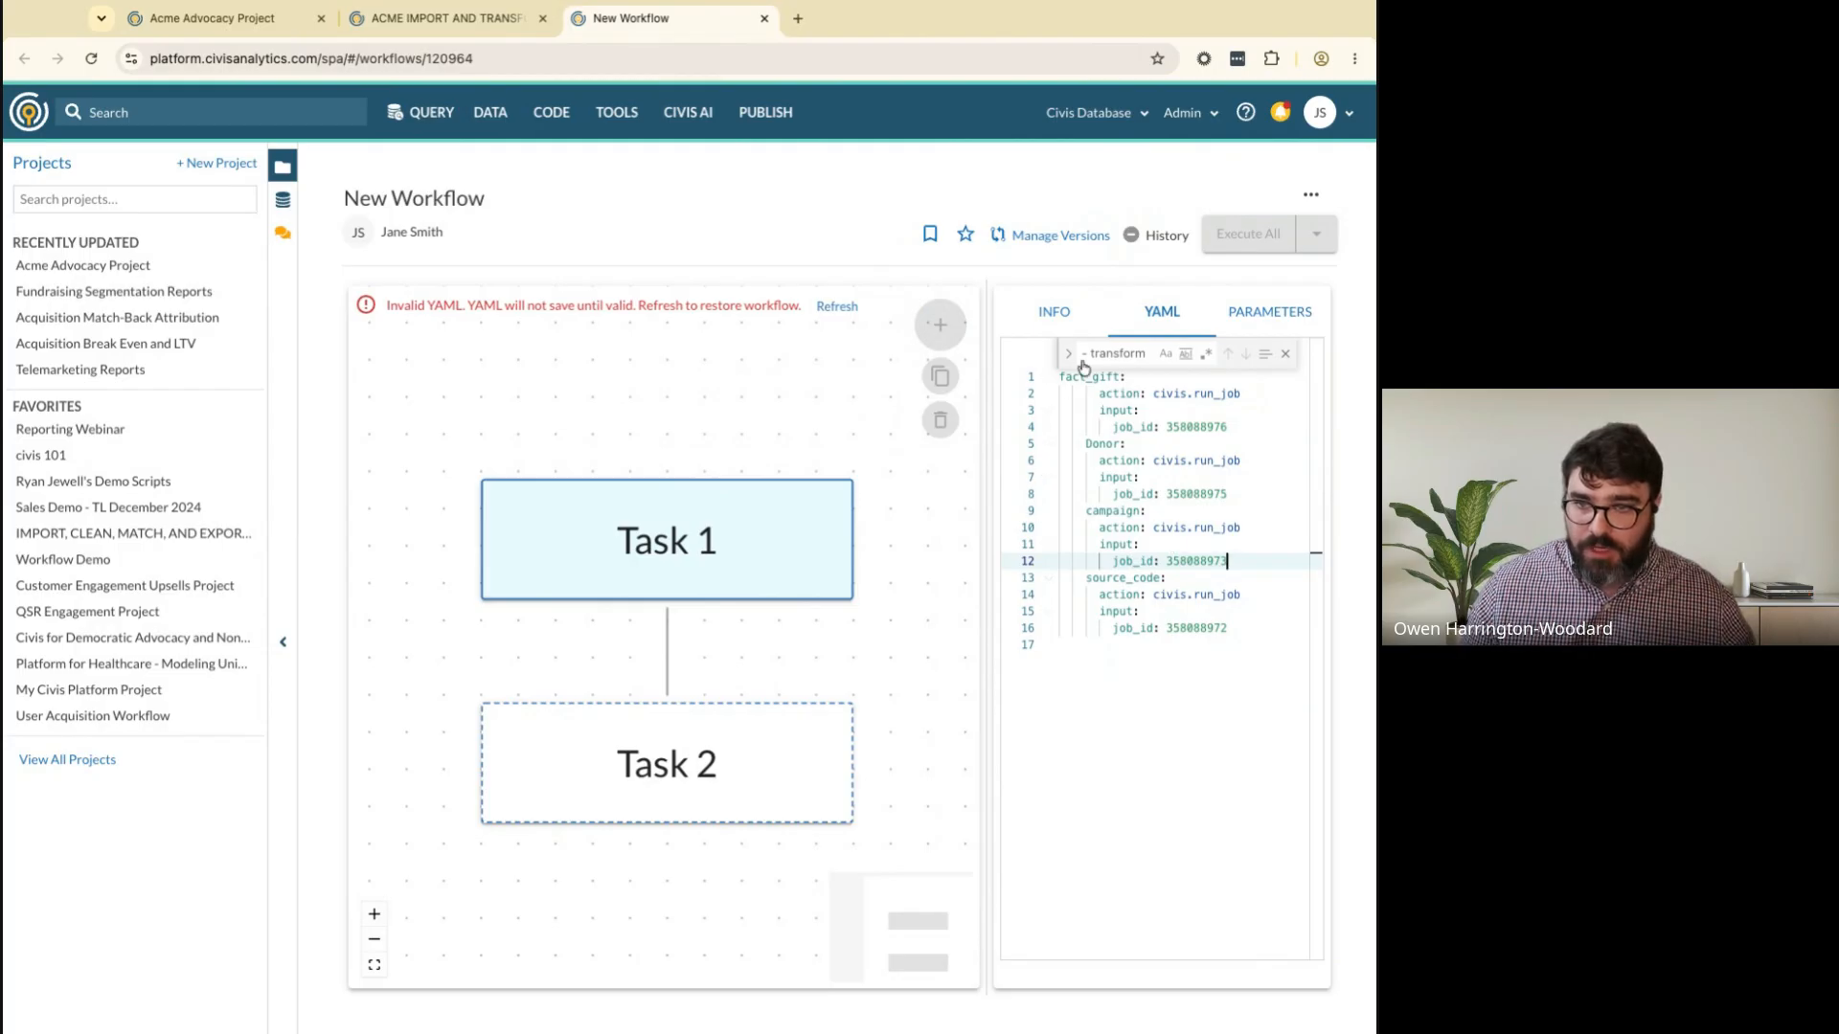
left_click(1289, 356)
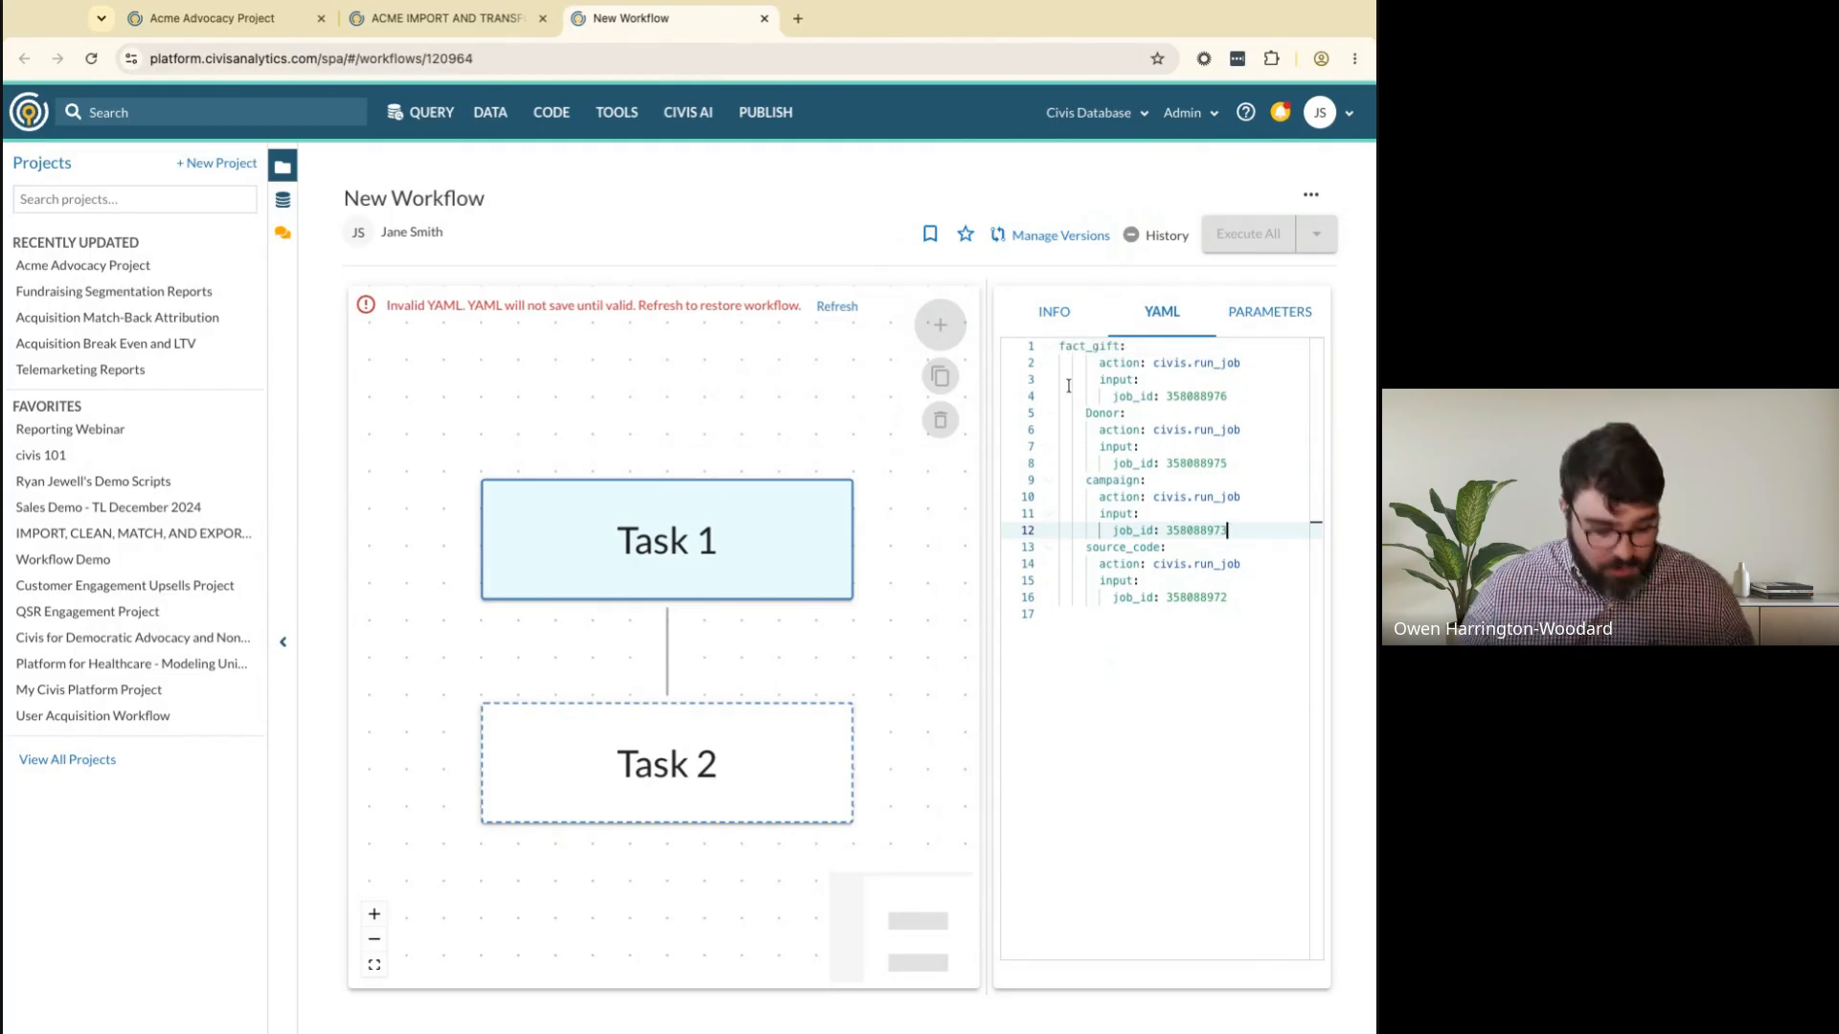
Copy the version, workflow and tasks header lines from the Acme workflow's YAML to the start of New Workflow's YAML
left_click(445, 18)
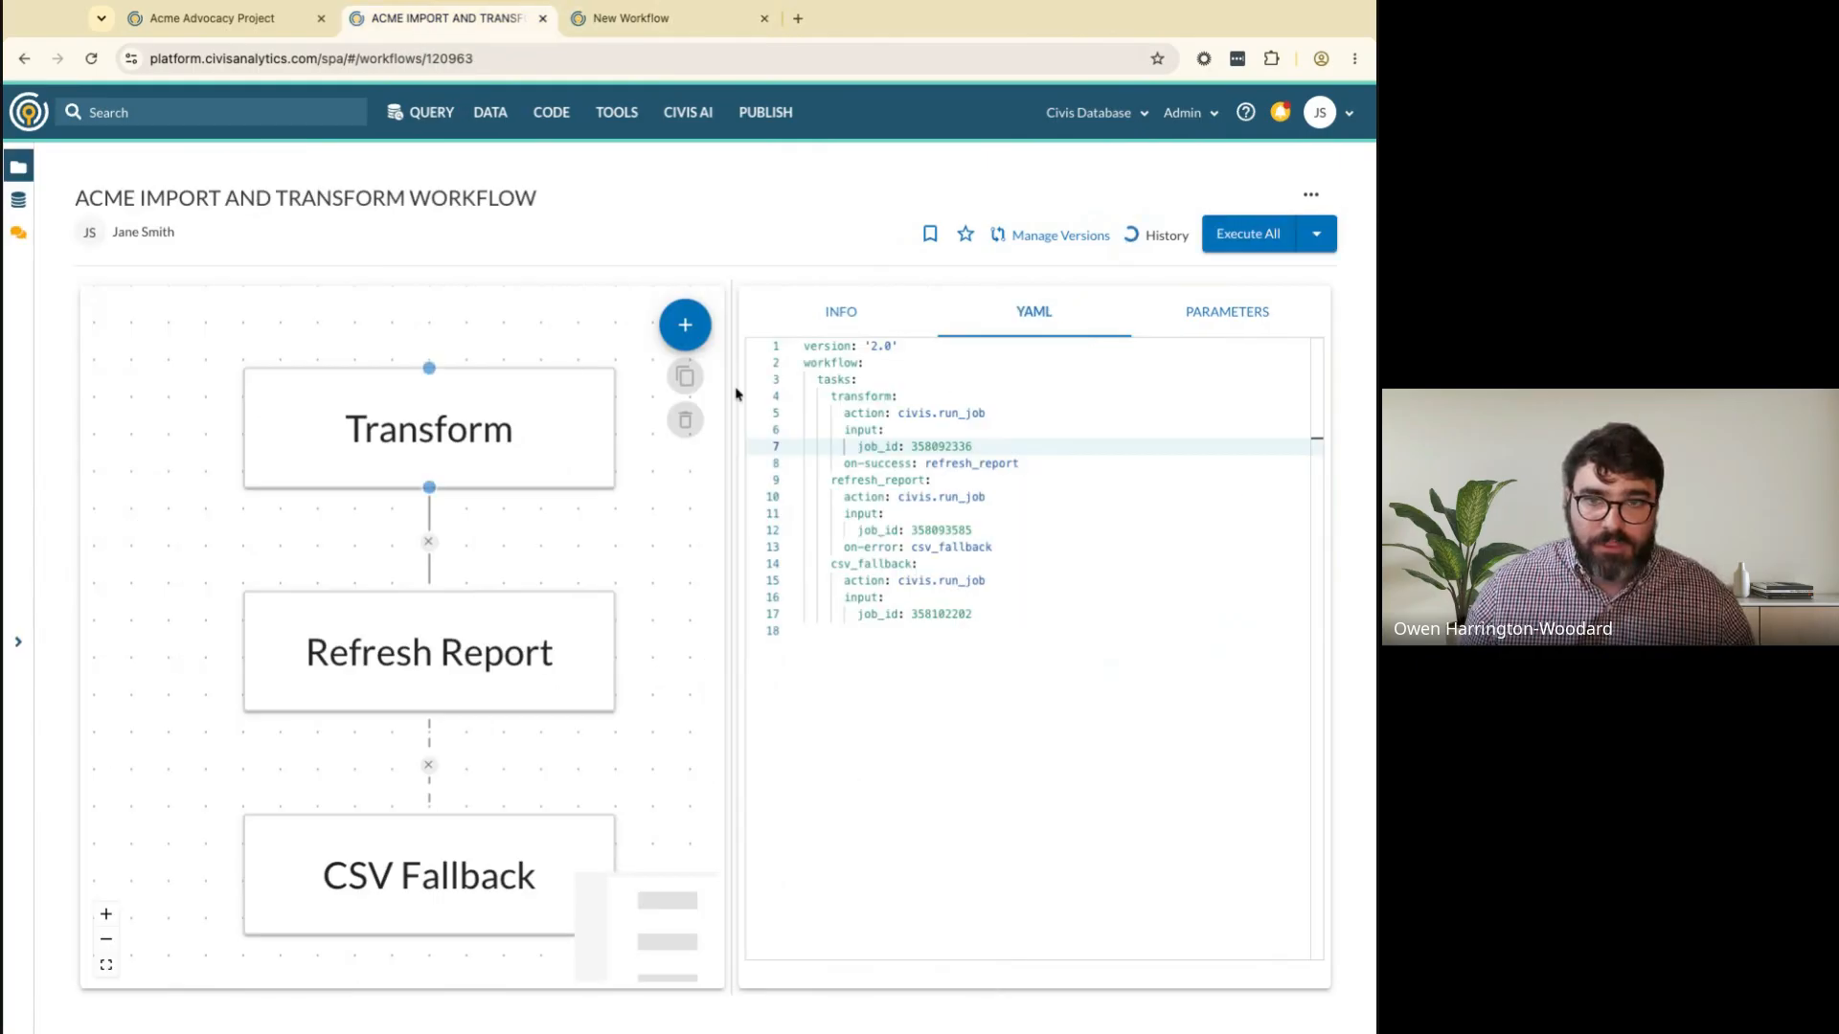
left_click_drag(886, 378, 801, 344)
key("ctrl+c")
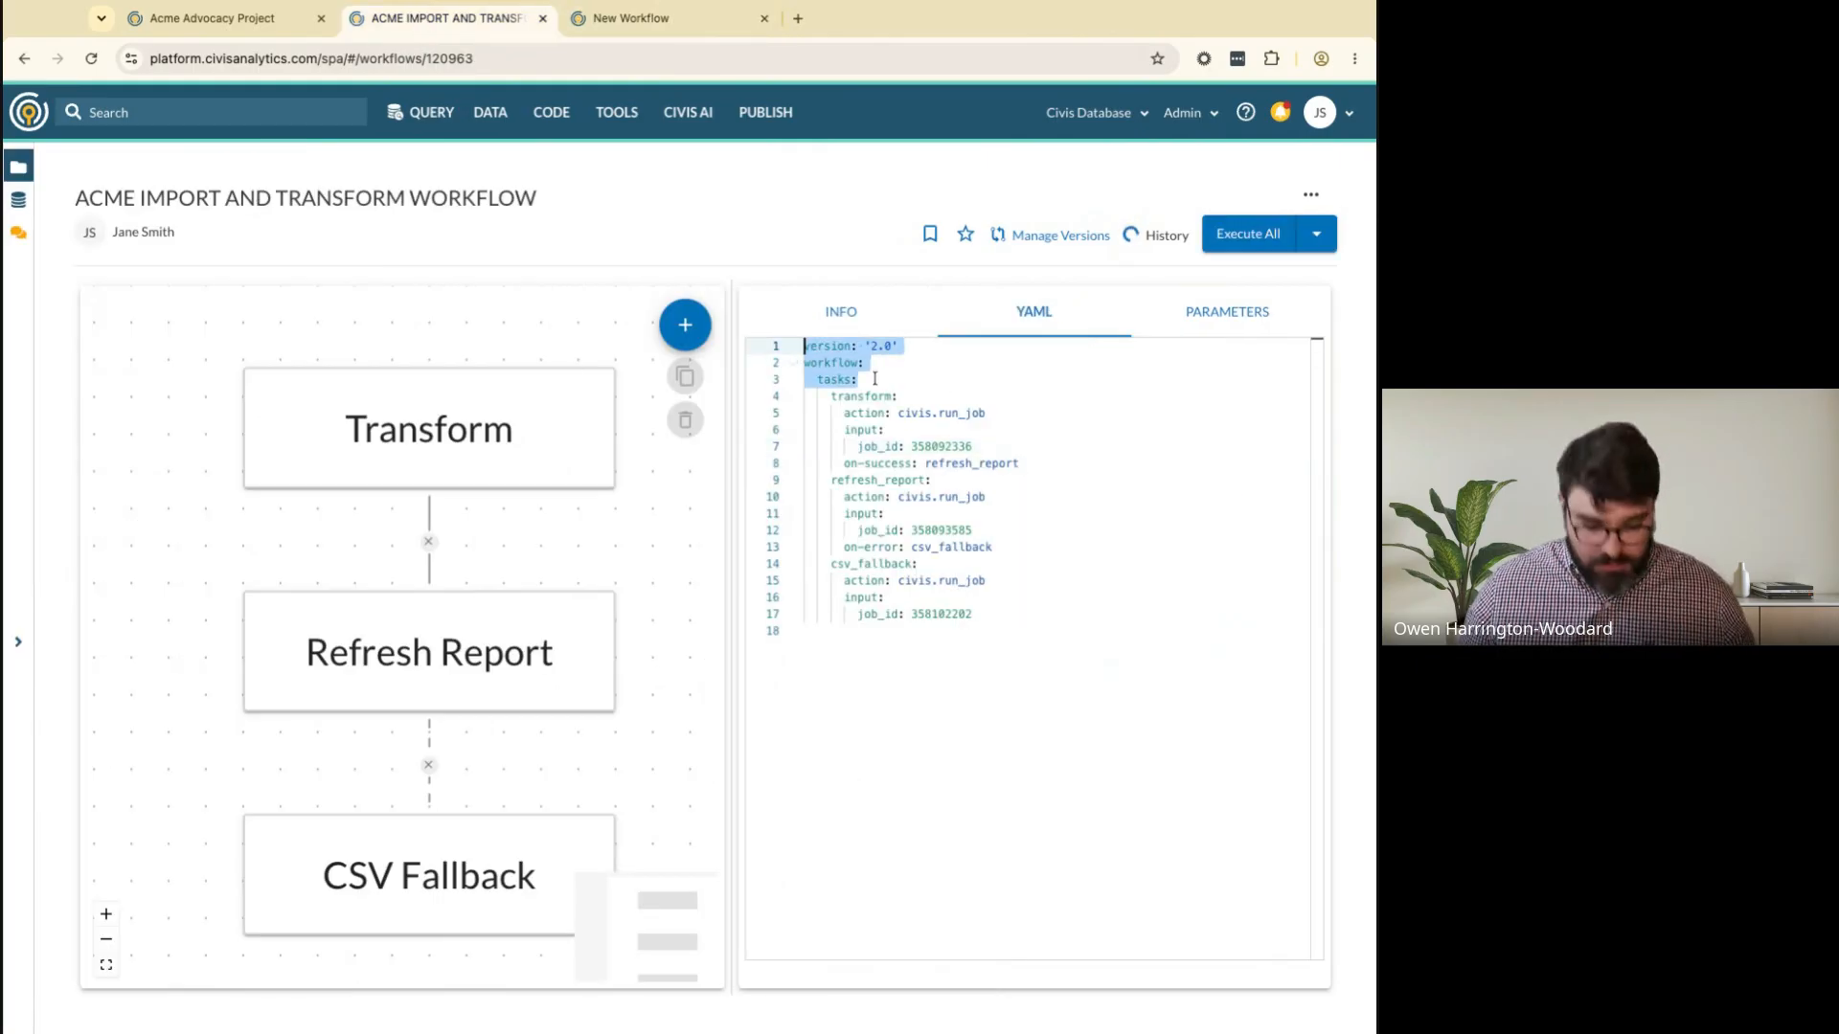
left_click(657, 35)
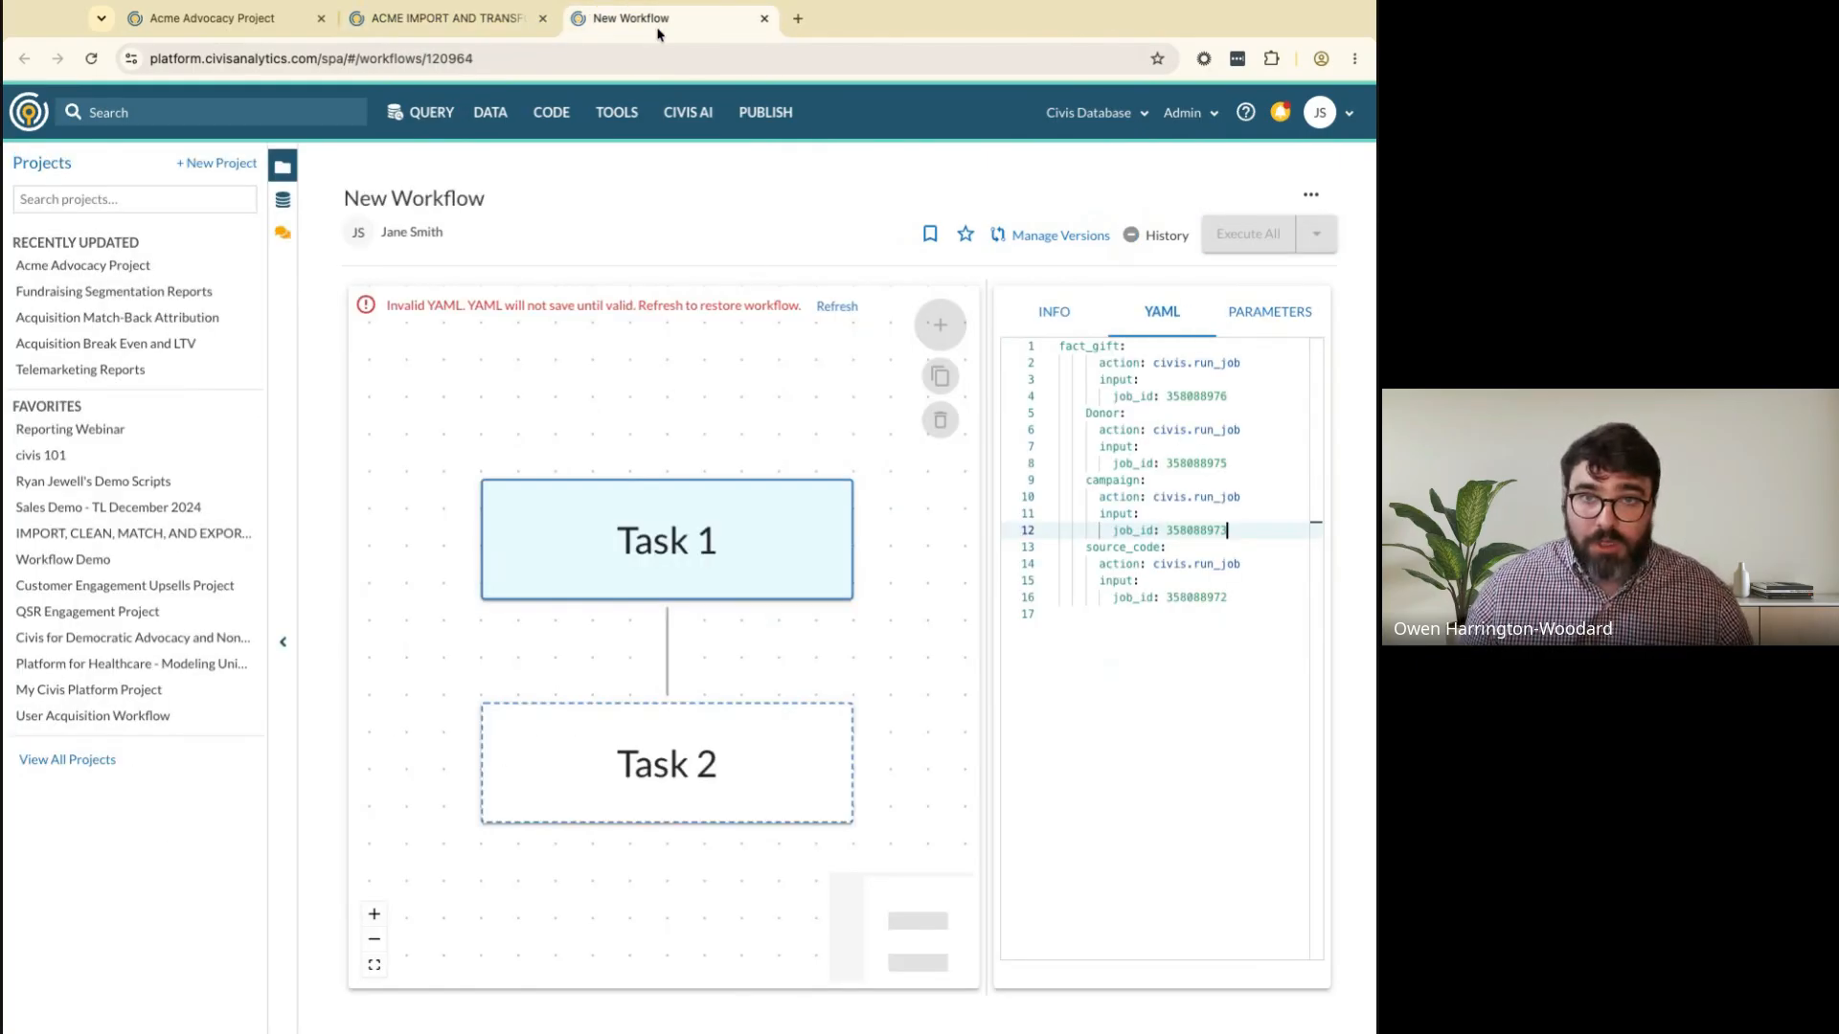
left_click(1061, 349)
key("ctrl+v")
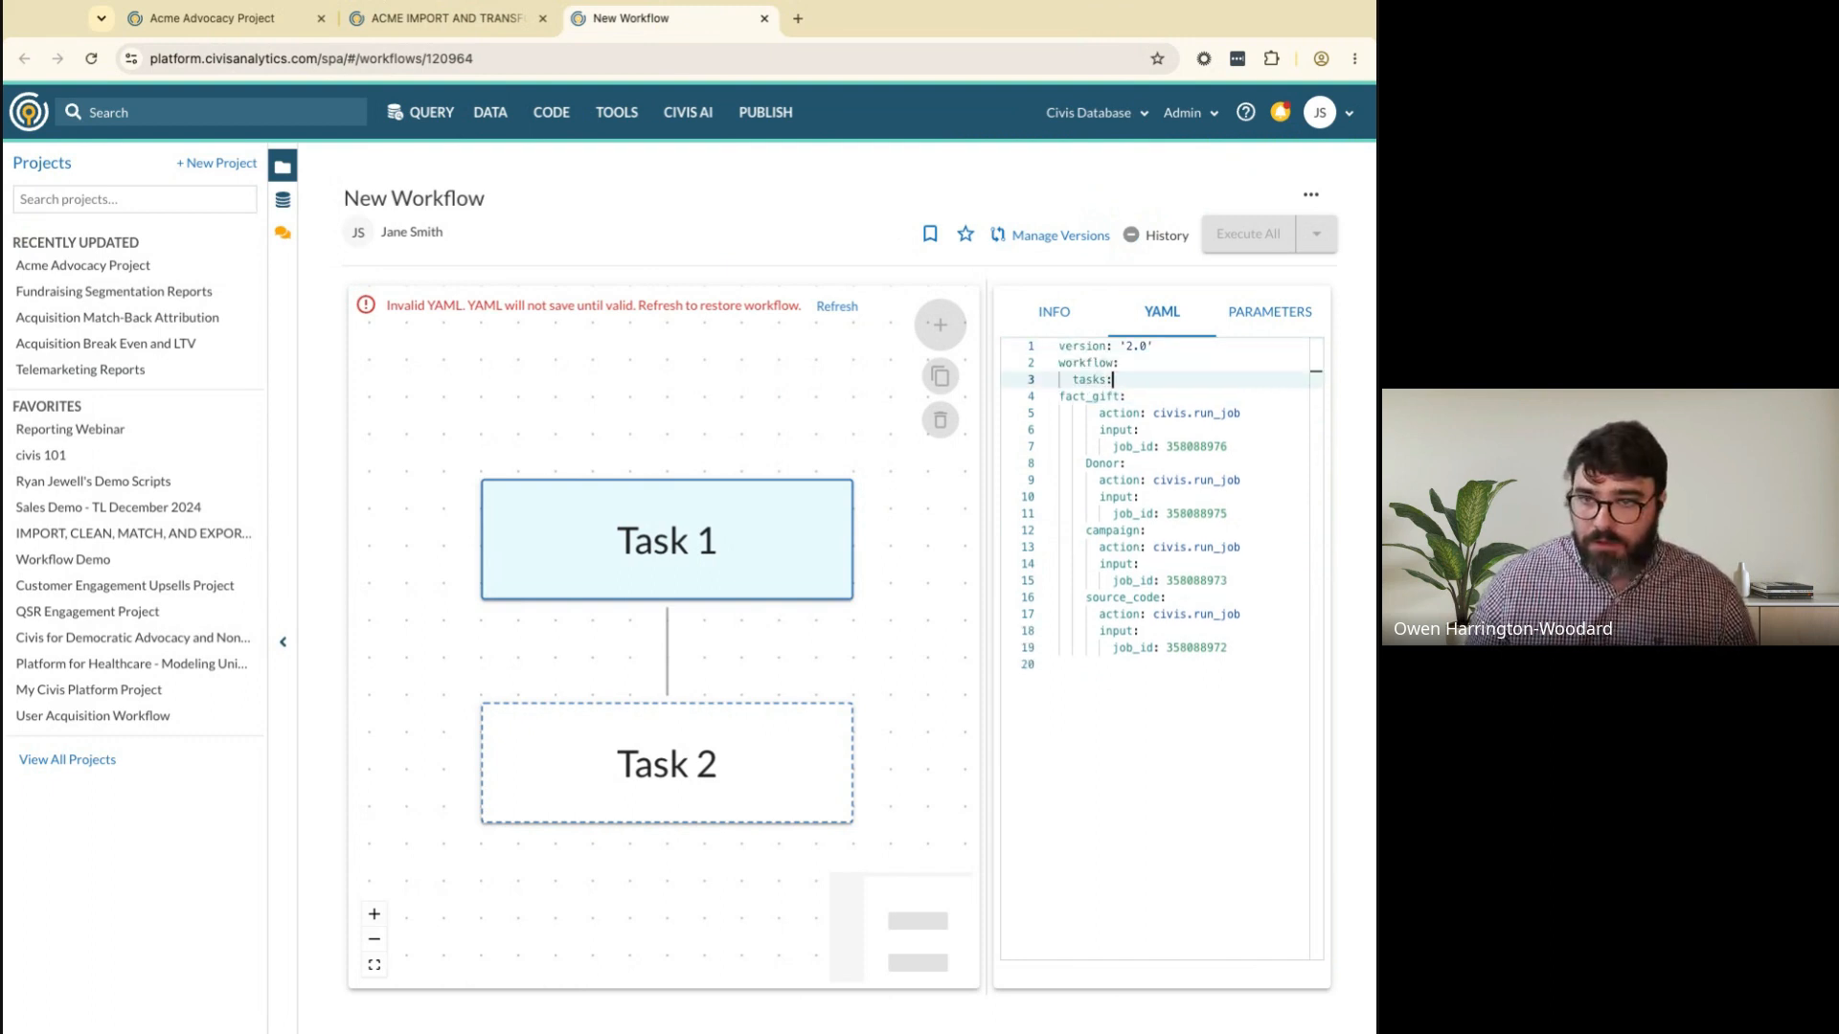
Indent fact_gift two levels to align with the other import tasks, and widen New Workflow's diagram area
left_click(1061, 394)
key("Tab")
key("Tab")
double_click(1133, 647)
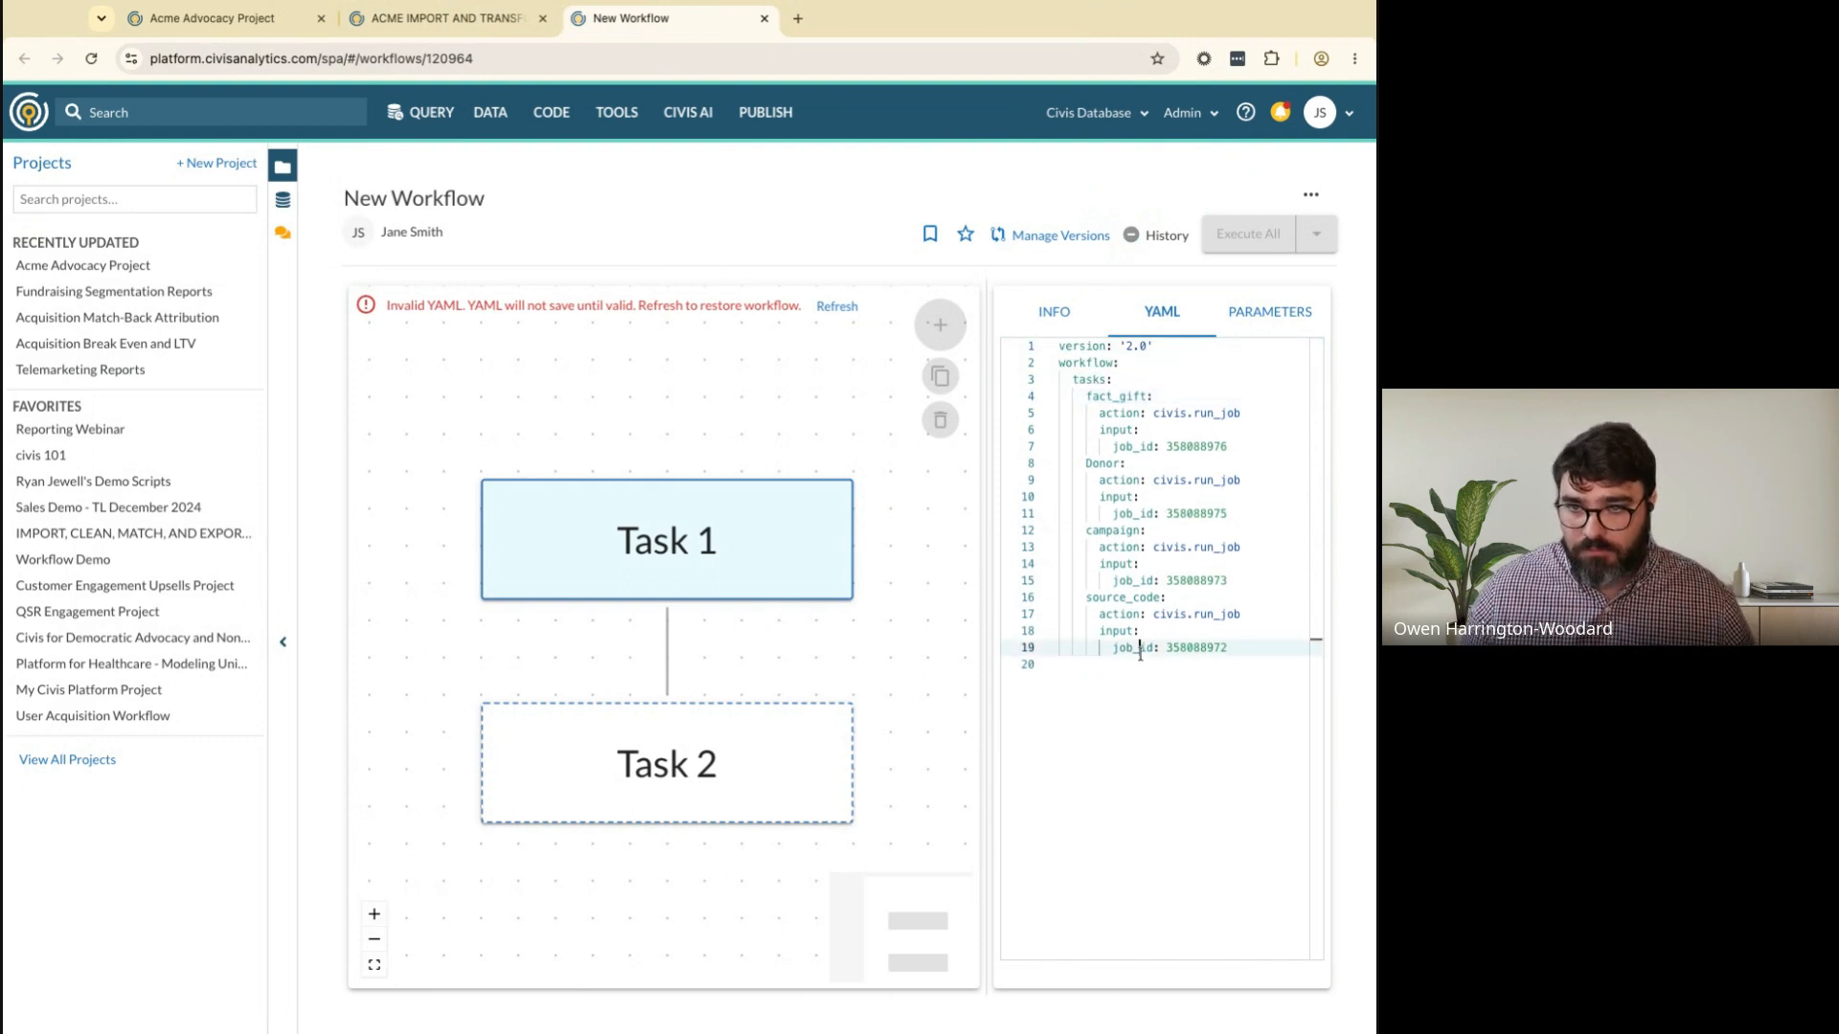
left_click_drag(987, 515, 1109, 503)
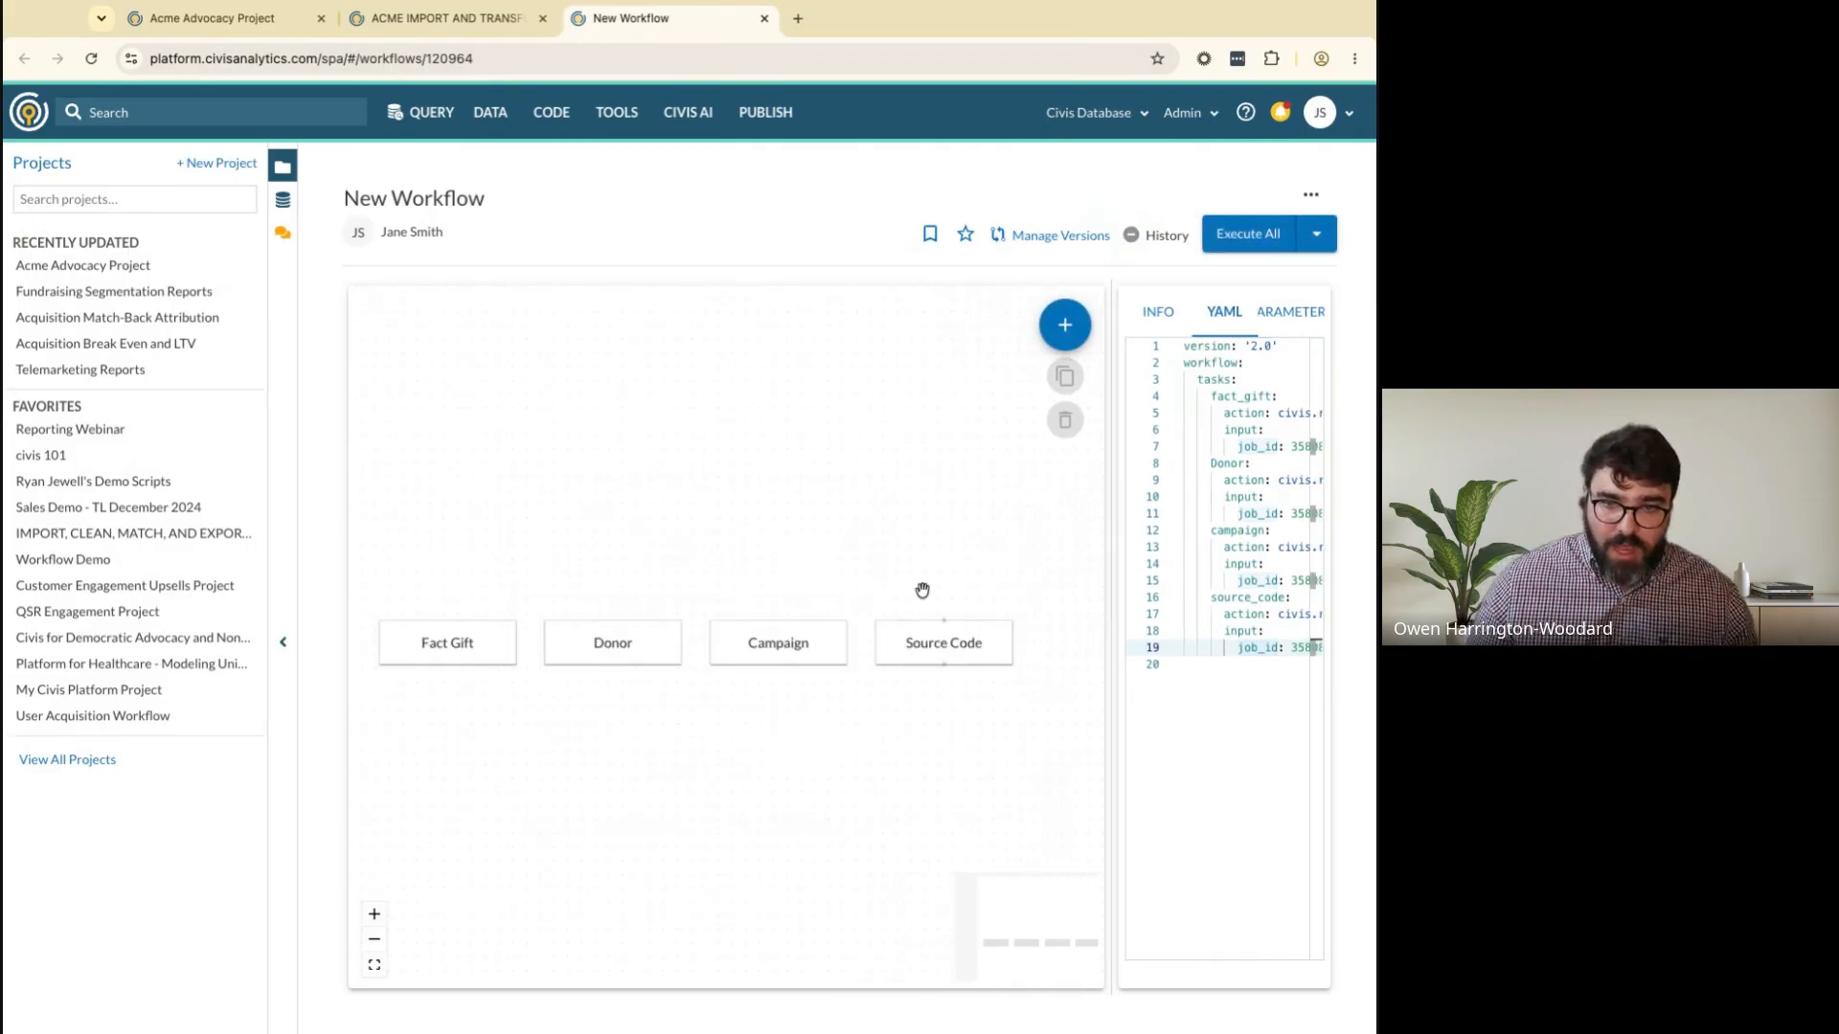
Copy New Workflow's ID from its address and add an imports task above transform in the Acme workflow's YAML
double_click(463, 60)
key("ctrl+c")
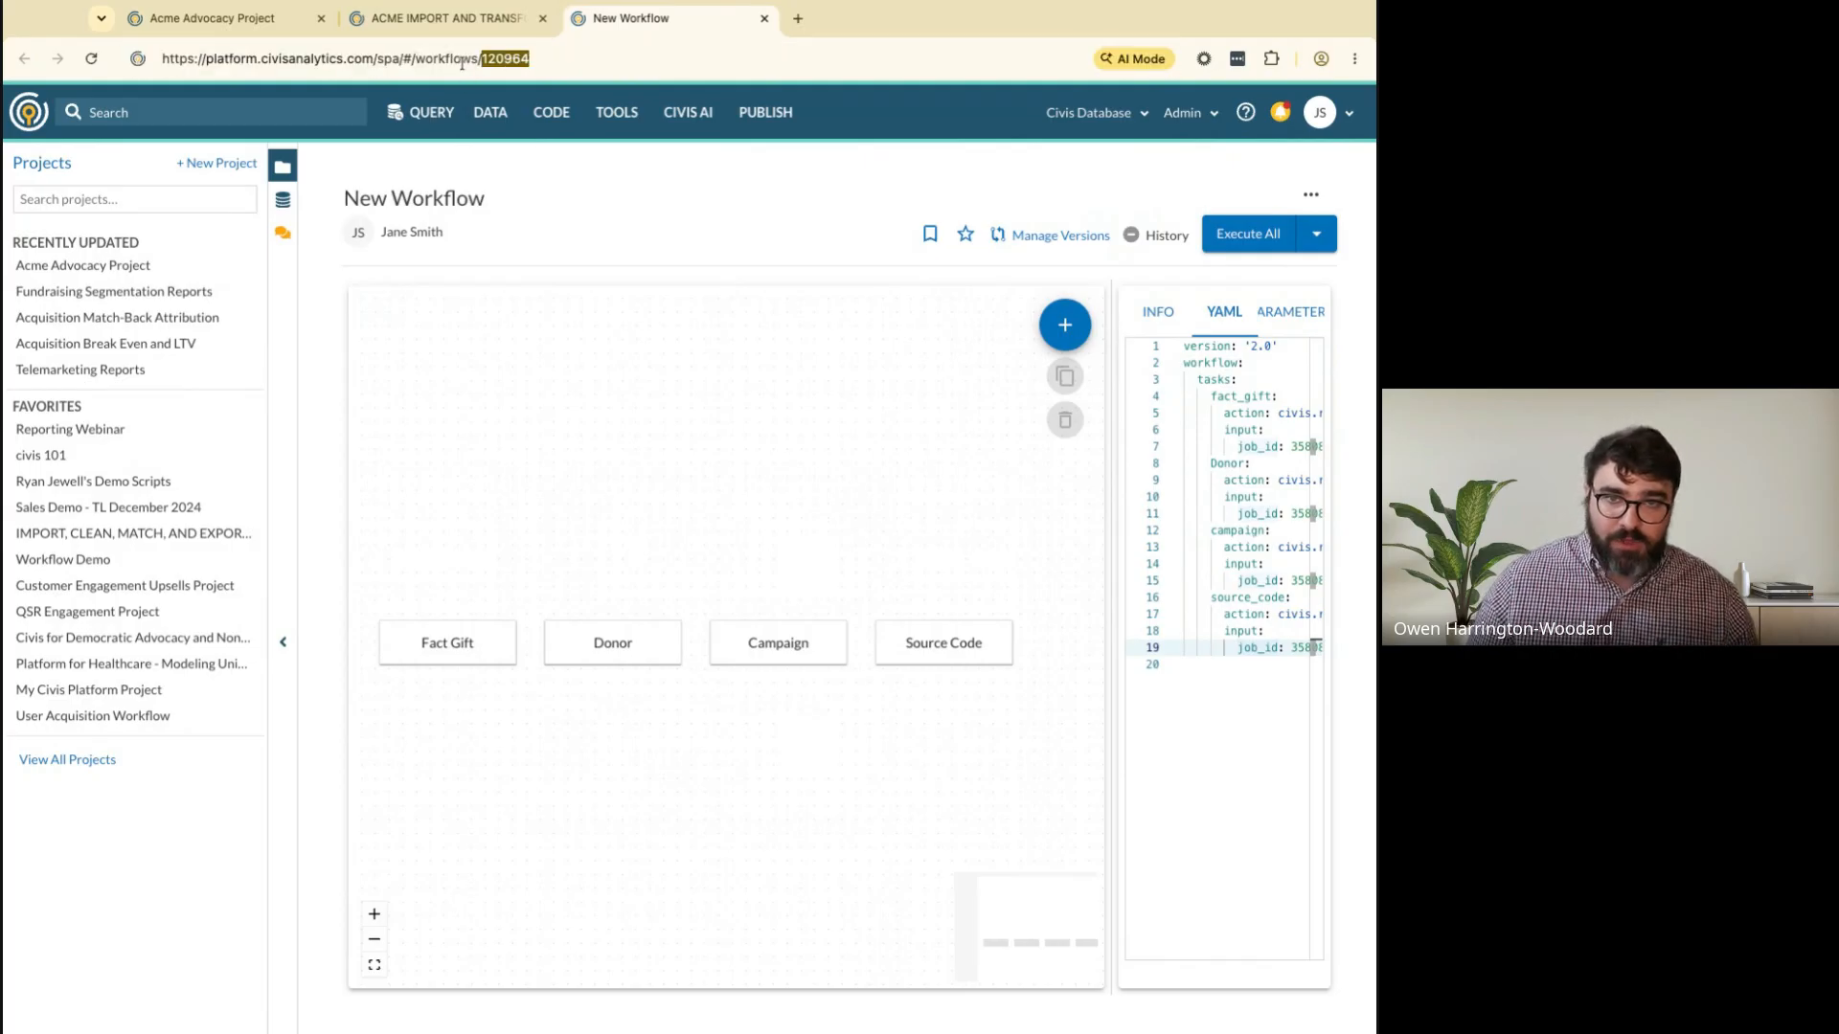
left_click(442, 18)
left_click(890, 376)
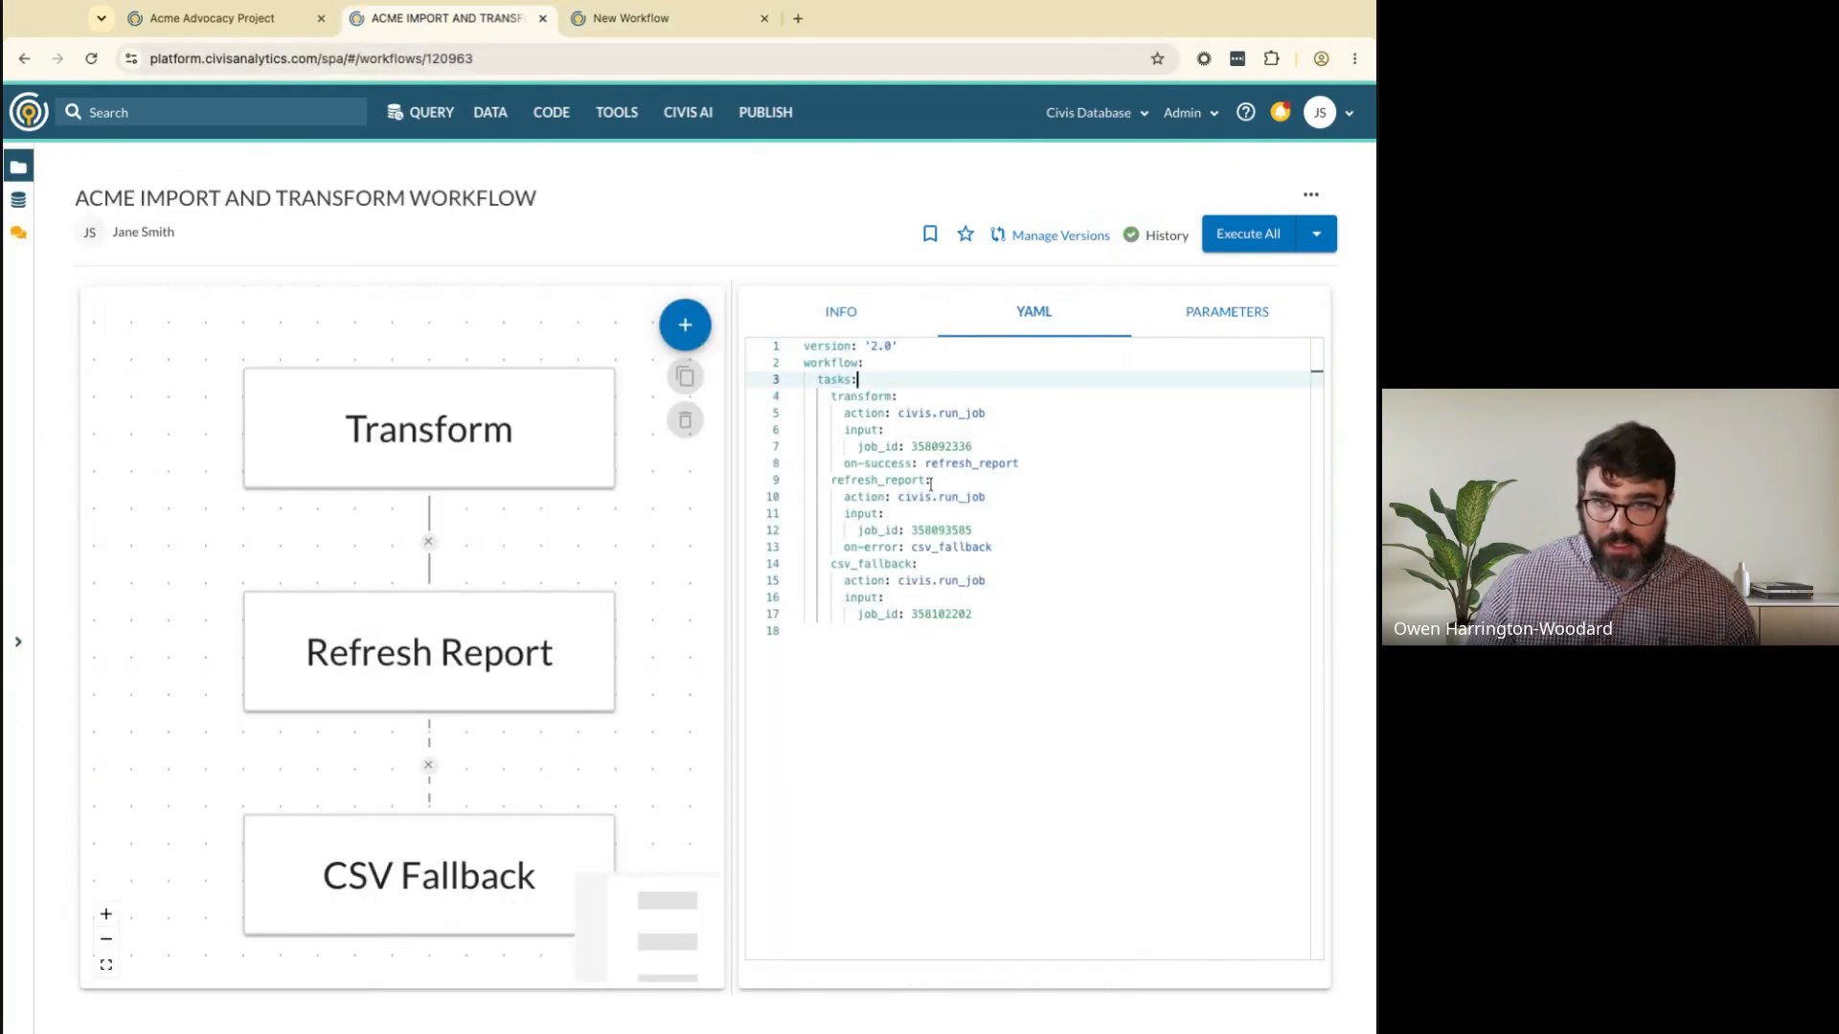
key("Return")
type("imports:")
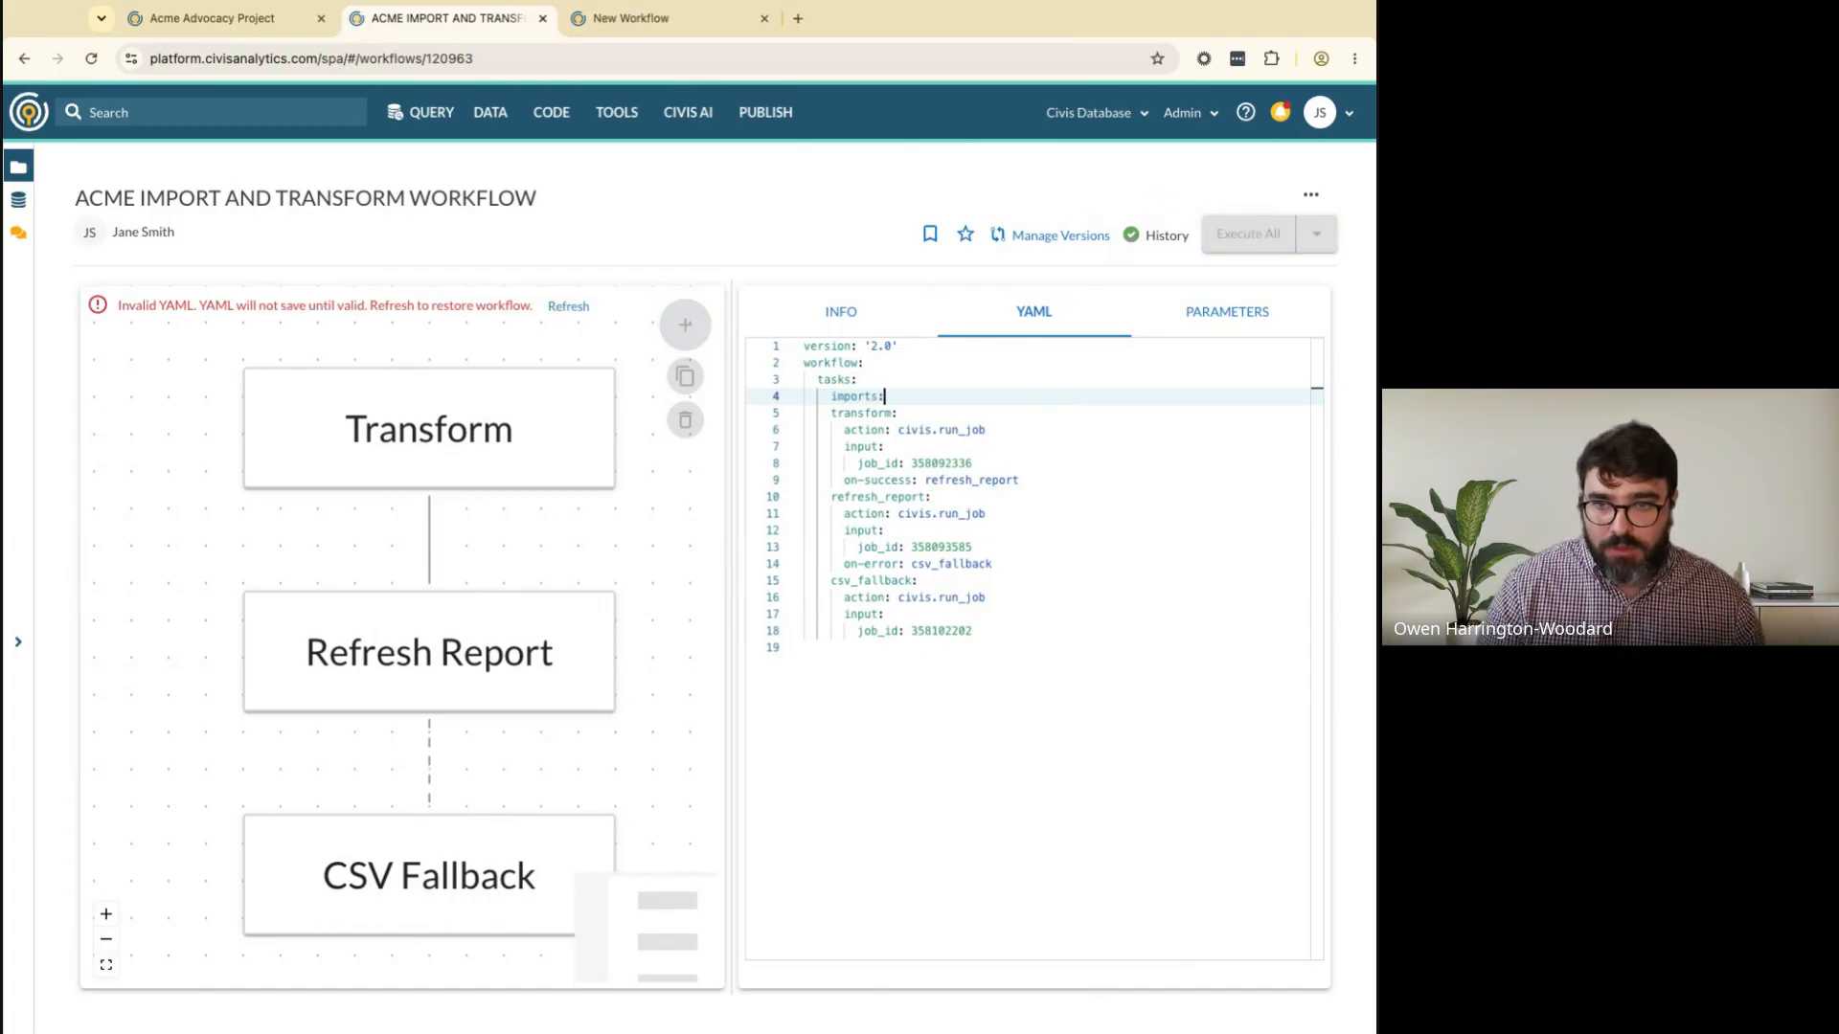
Give the imports task the action civis.workflows.execute
key("Return")
type("action")
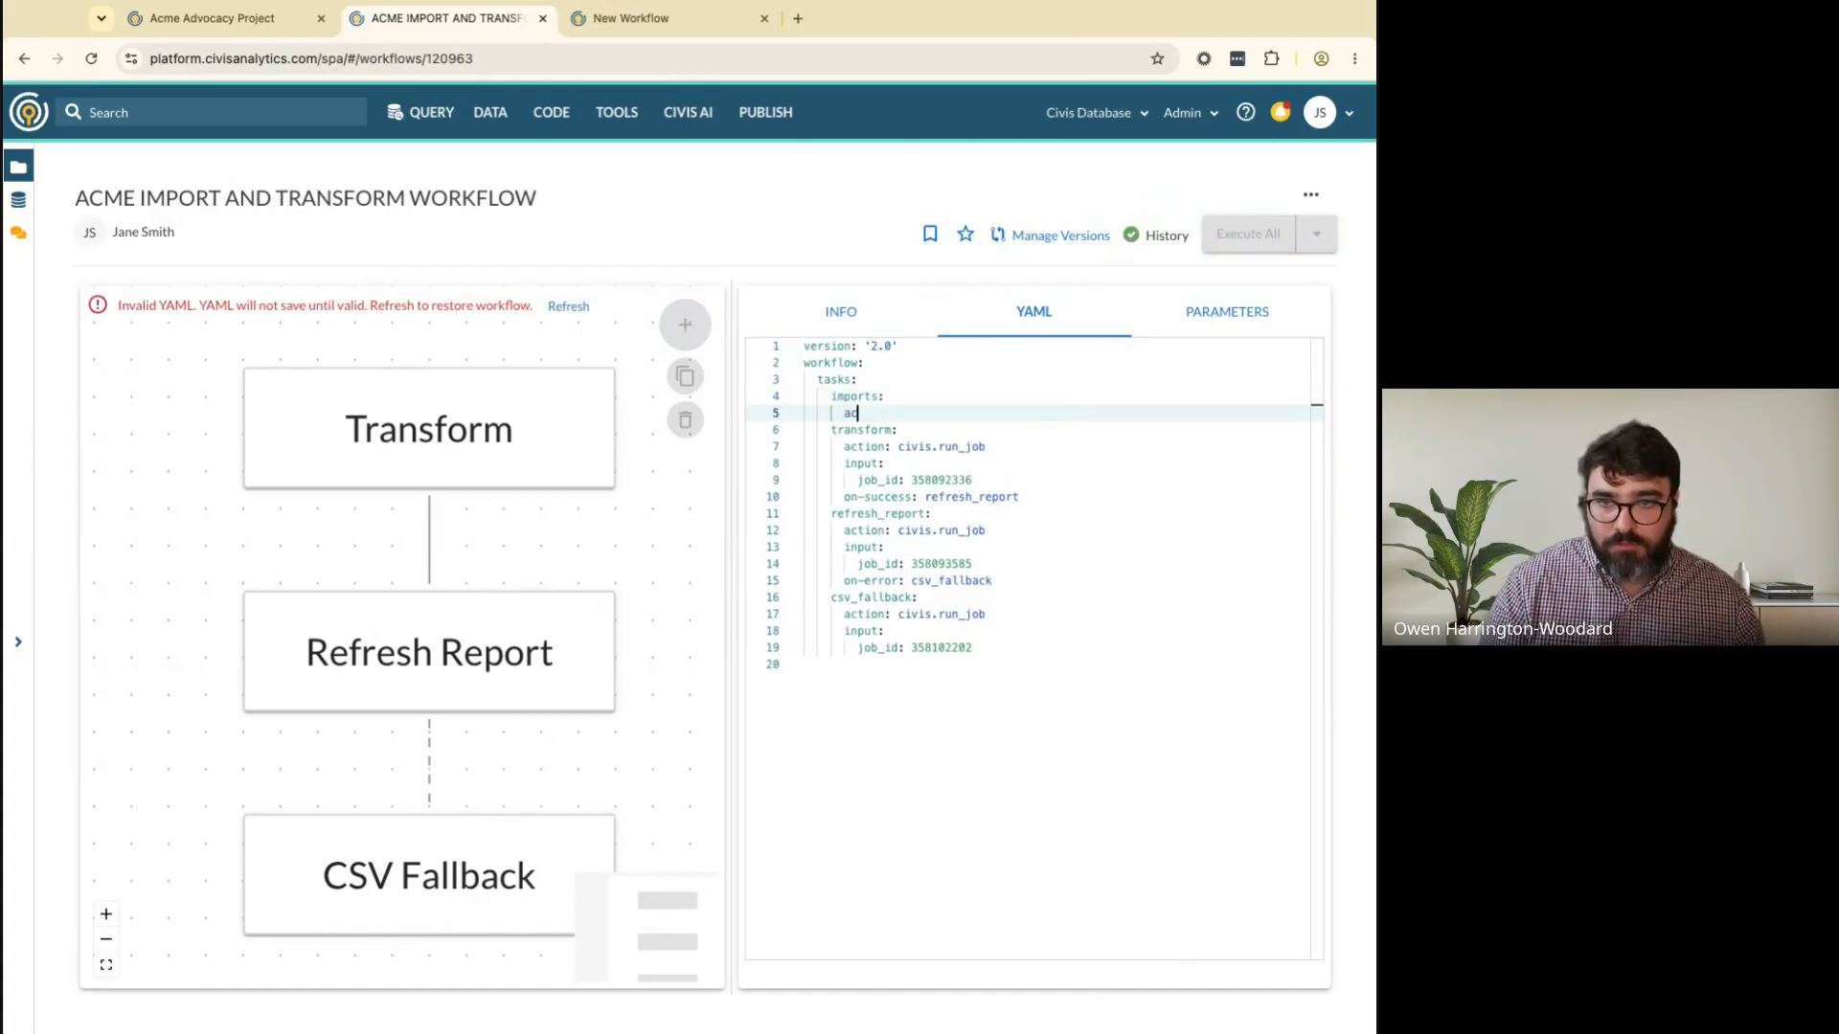
key("BackSpace")
key("BackSpace")
key("BackSpace")
key("BackSpace")
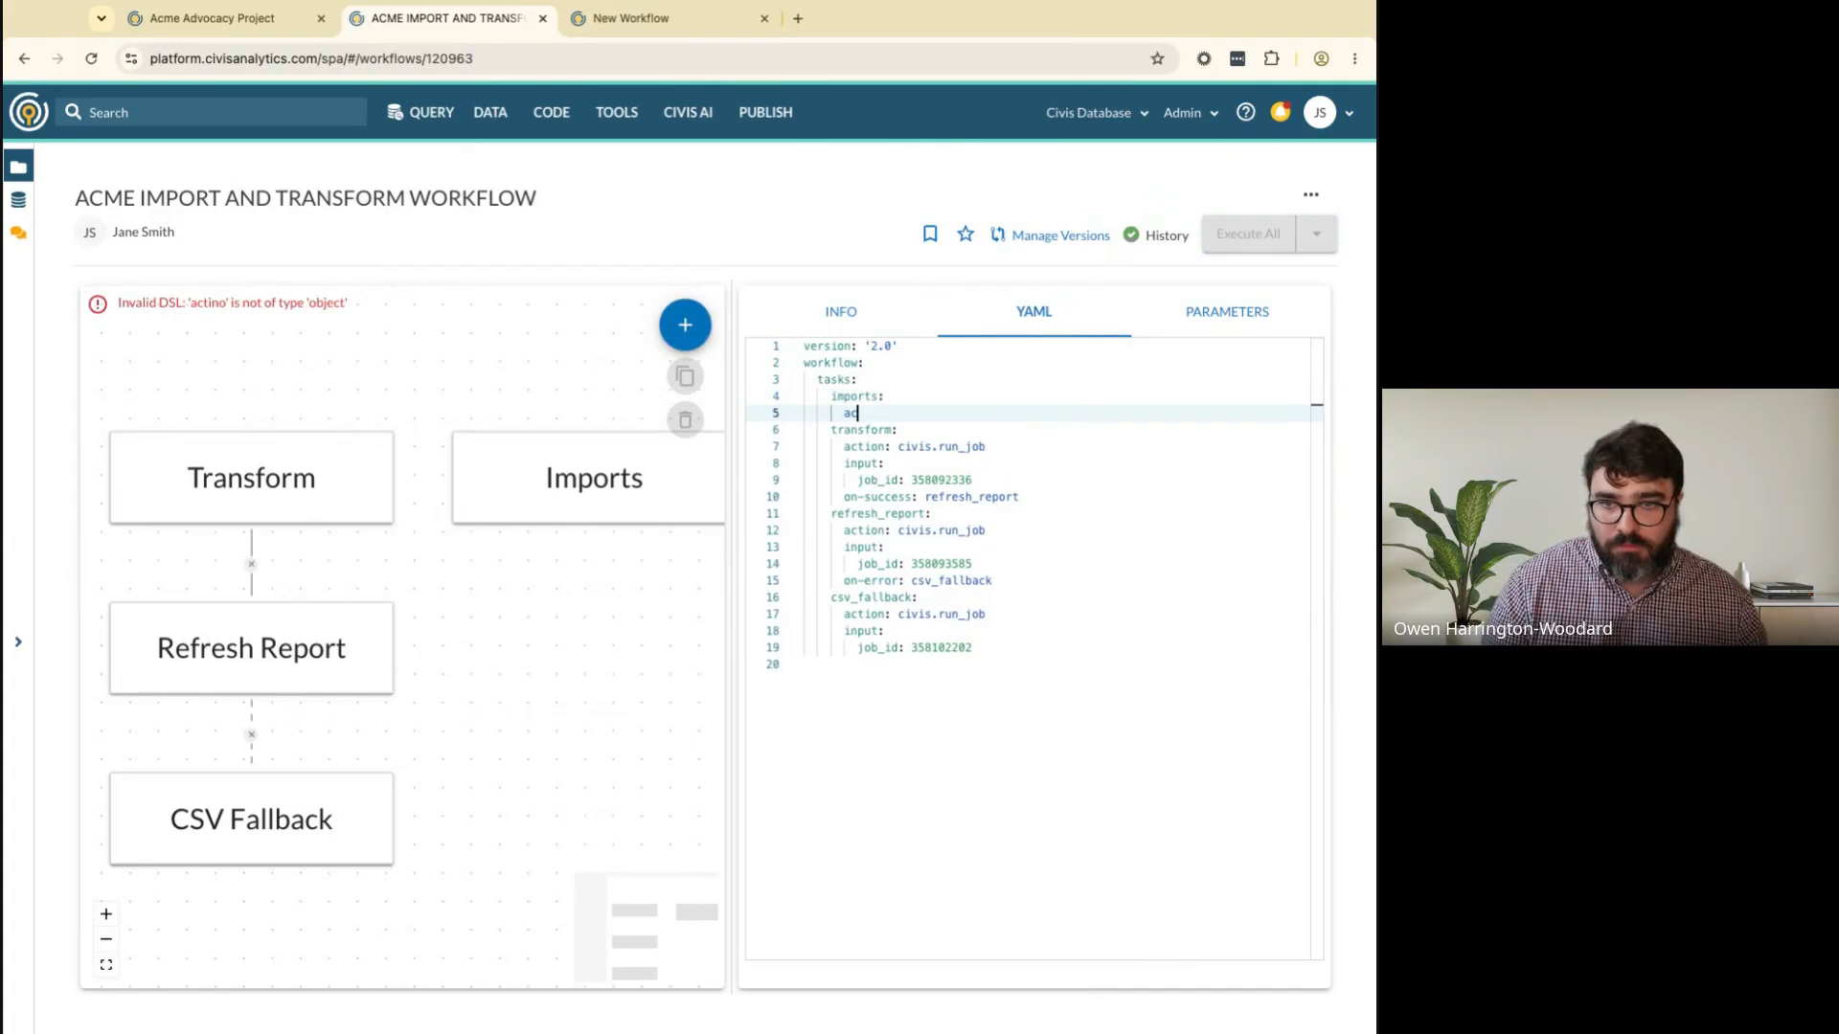
type("tion: ")
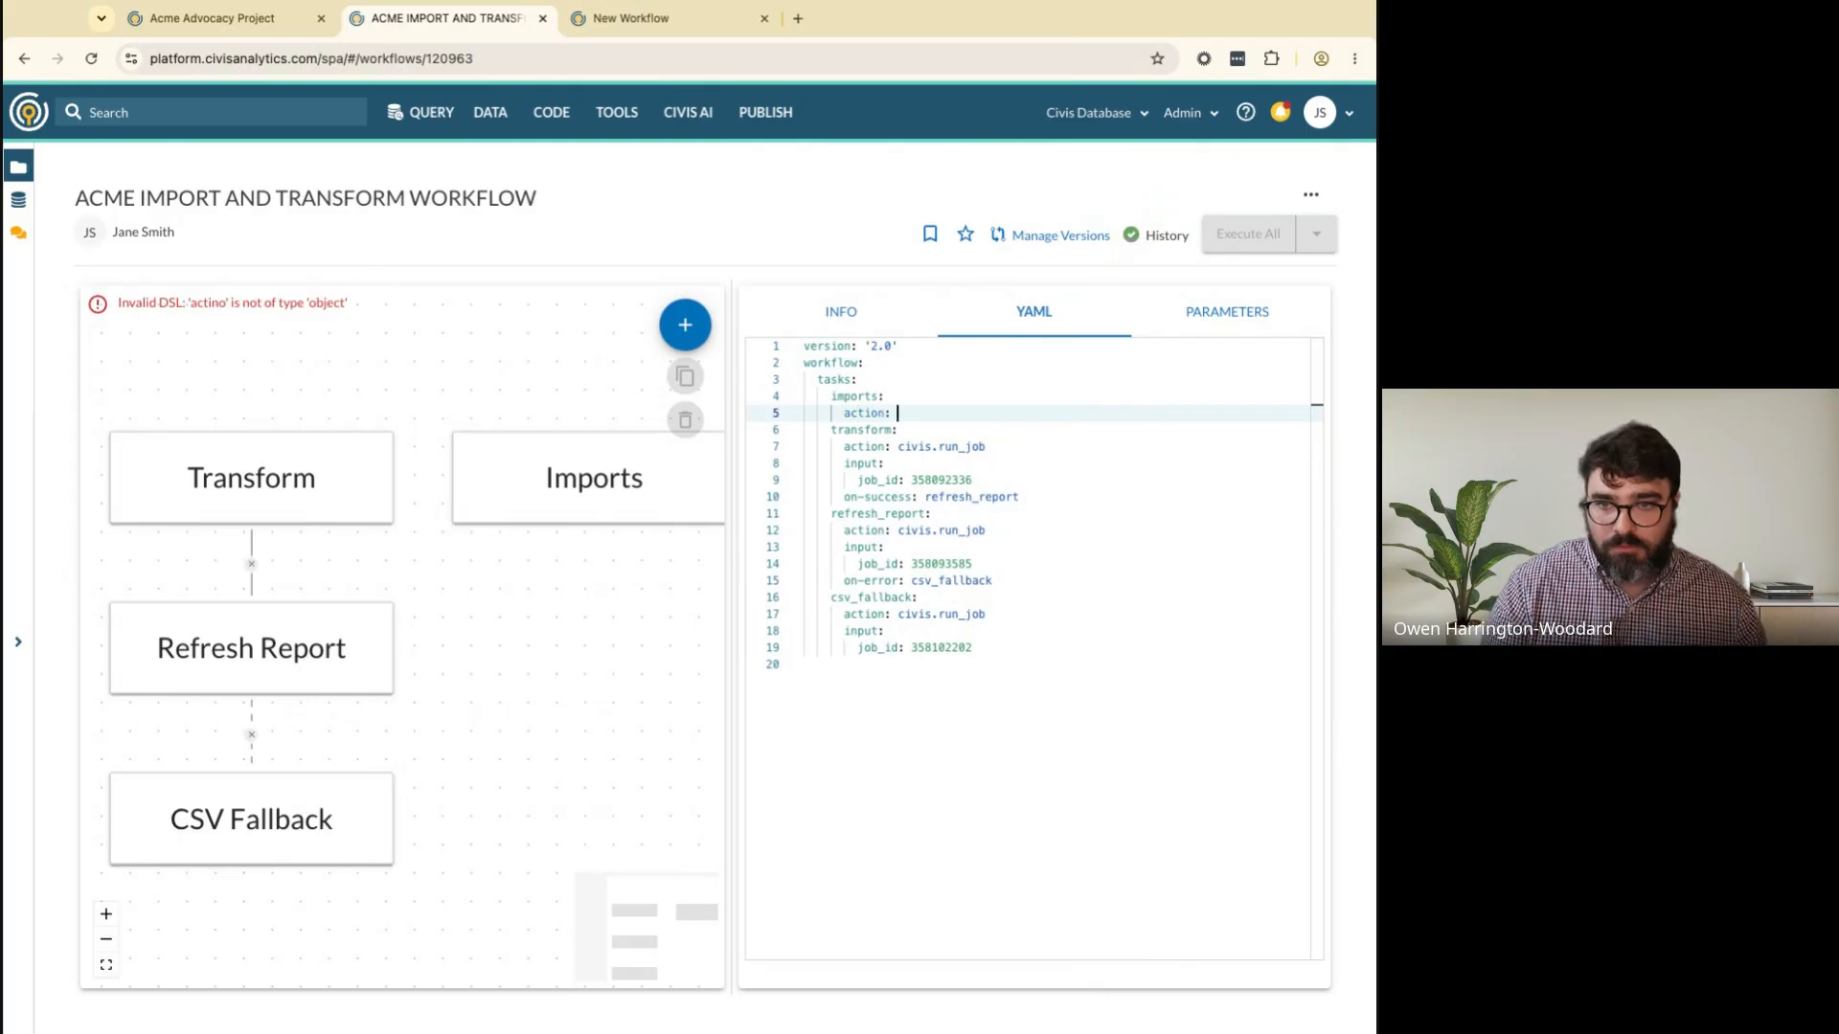
type("civis.workflow")
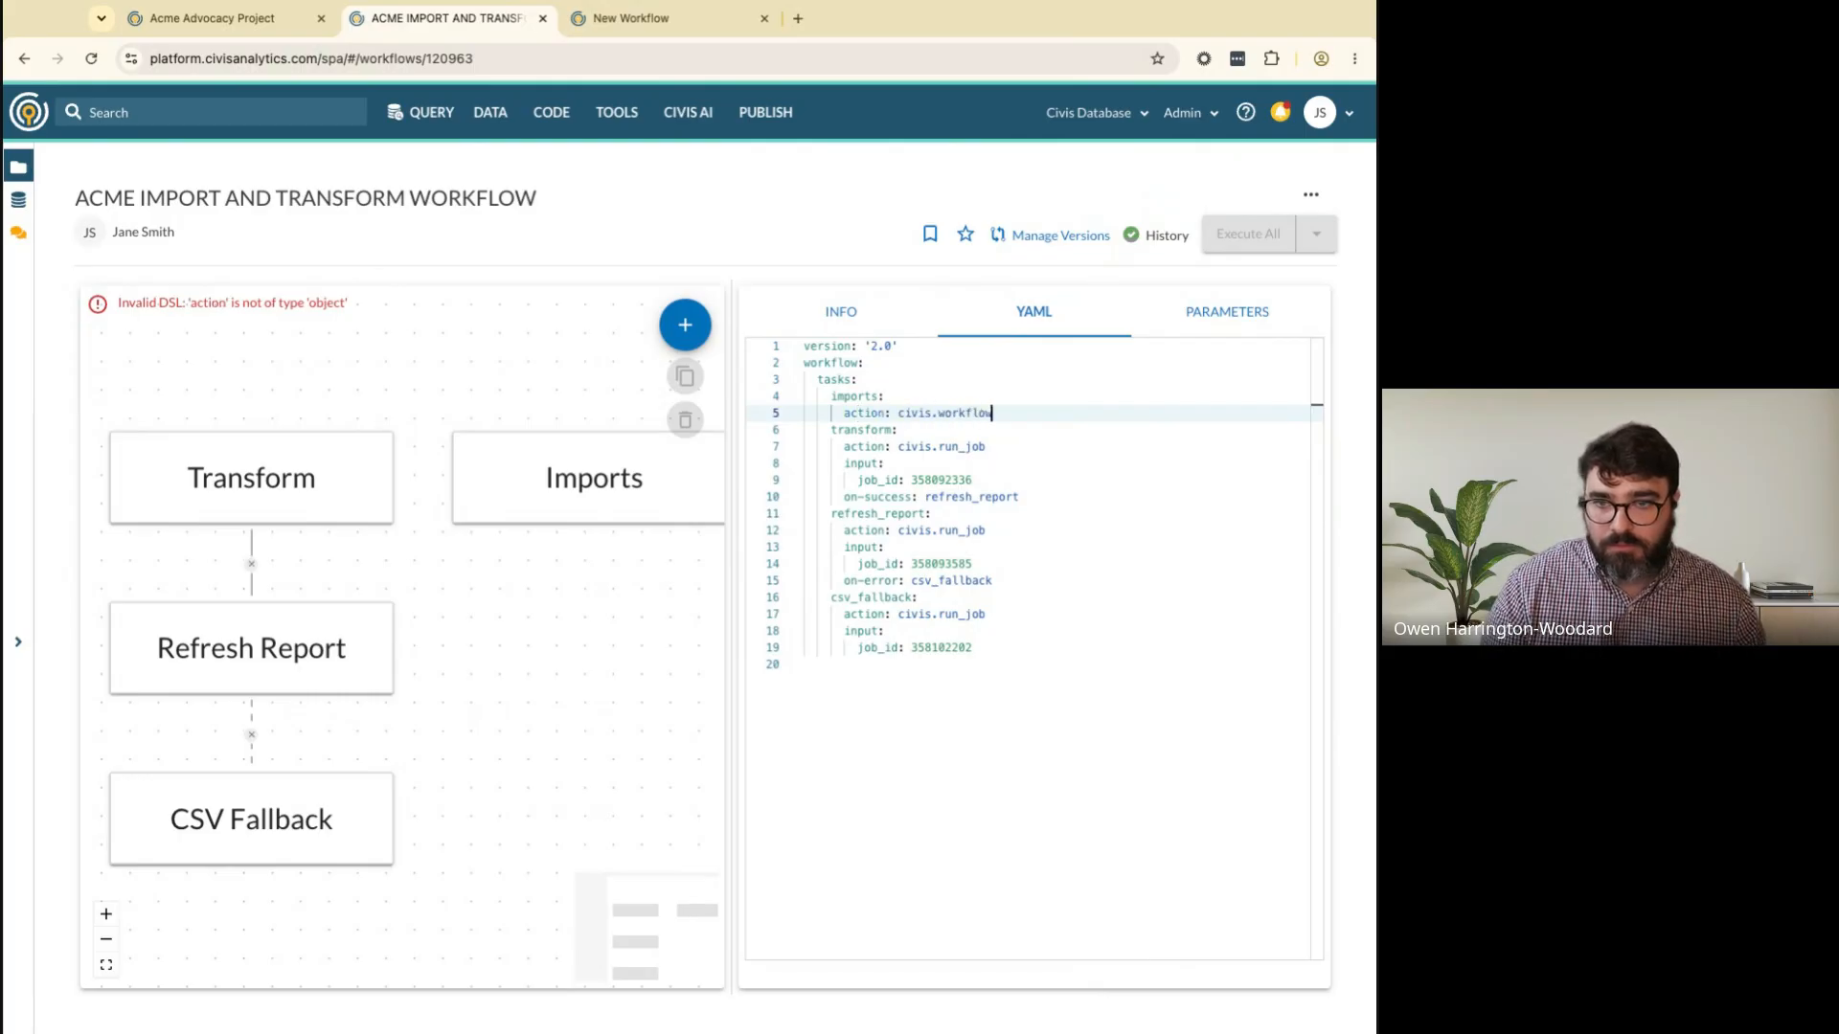
type("s.execute")
key("Return")
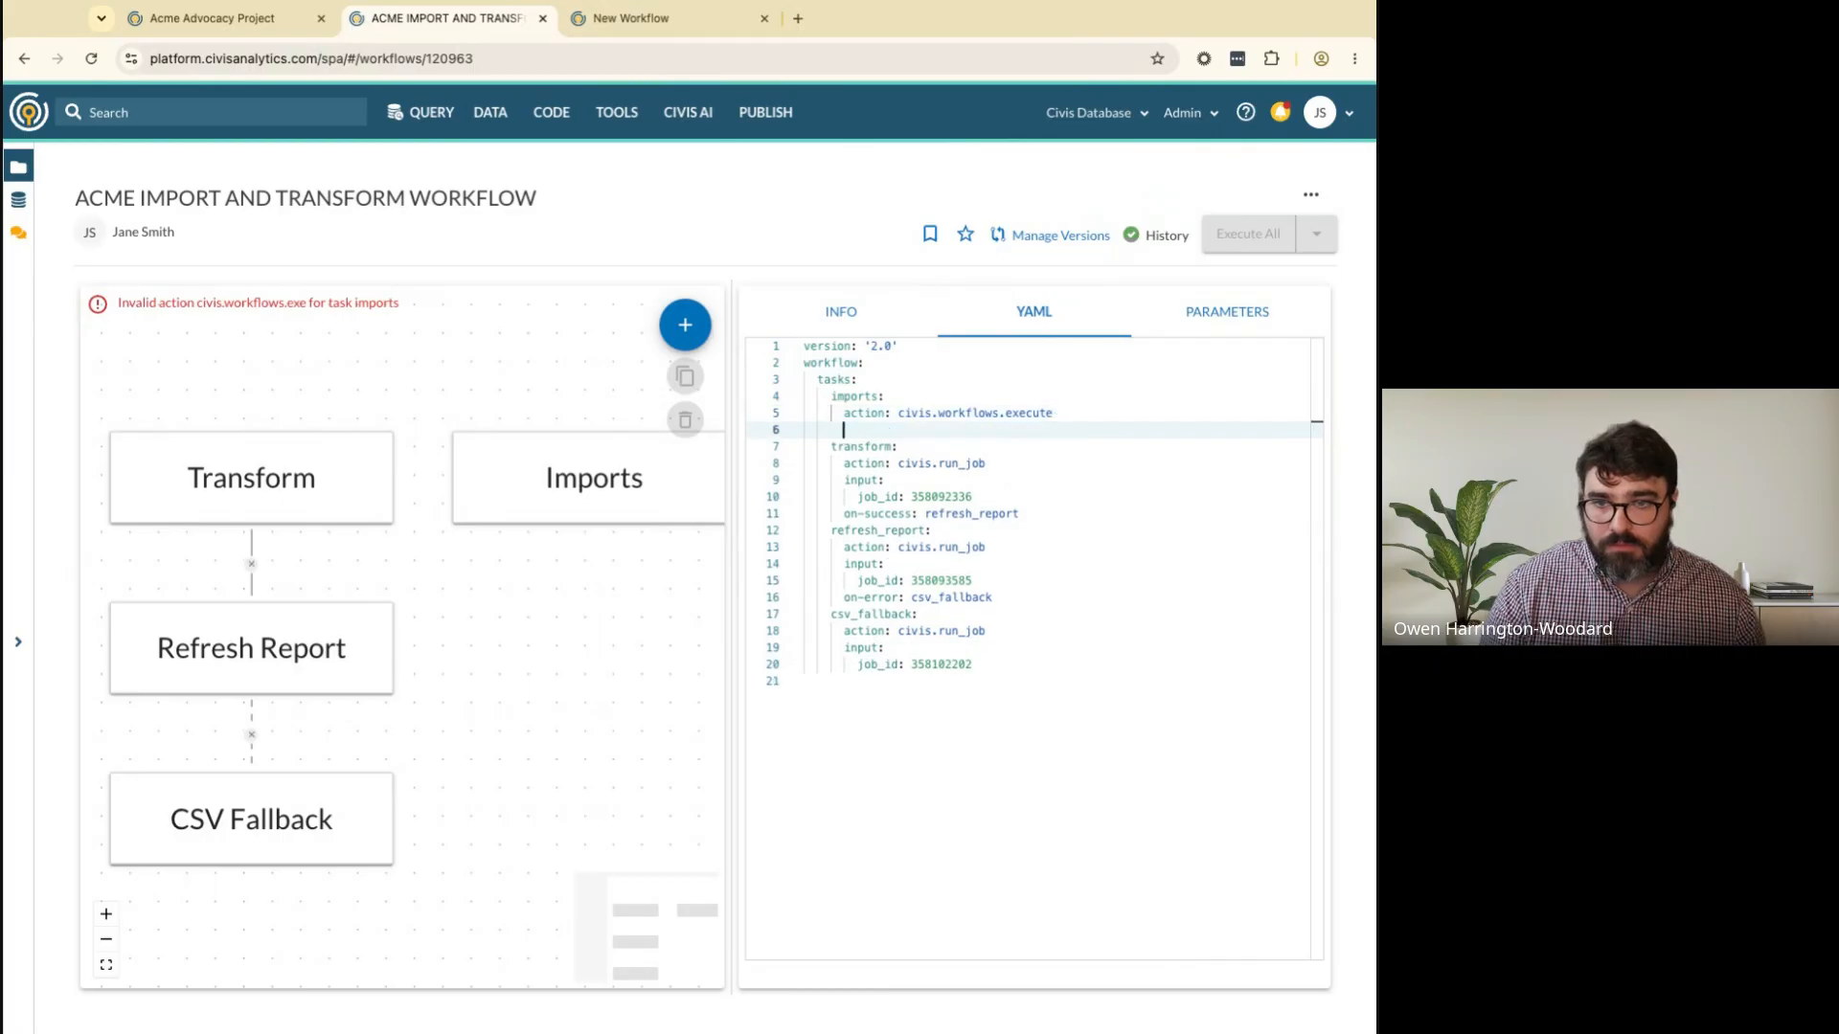
Add an input block to the imports task with workflow_id set to the copied ID 120964
type("input:")
key("Return")
type("wor")
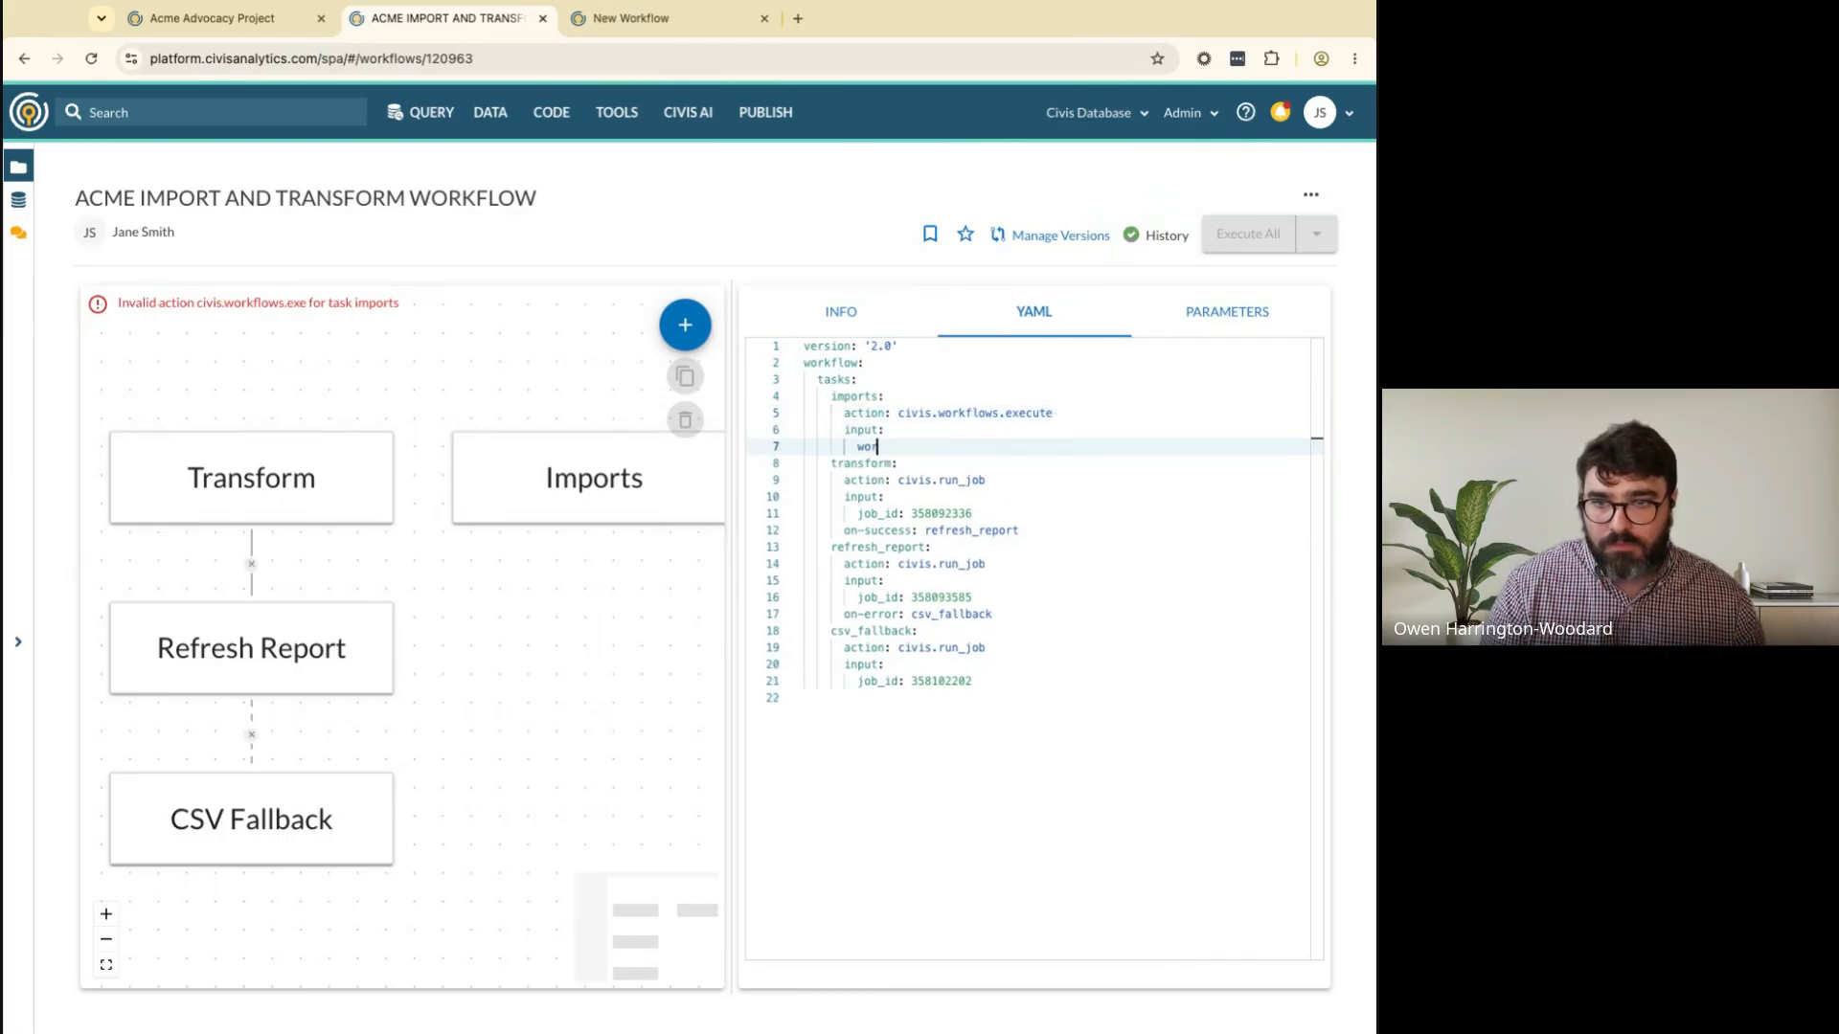
type("kflow_id:")
key("ctrl+v")
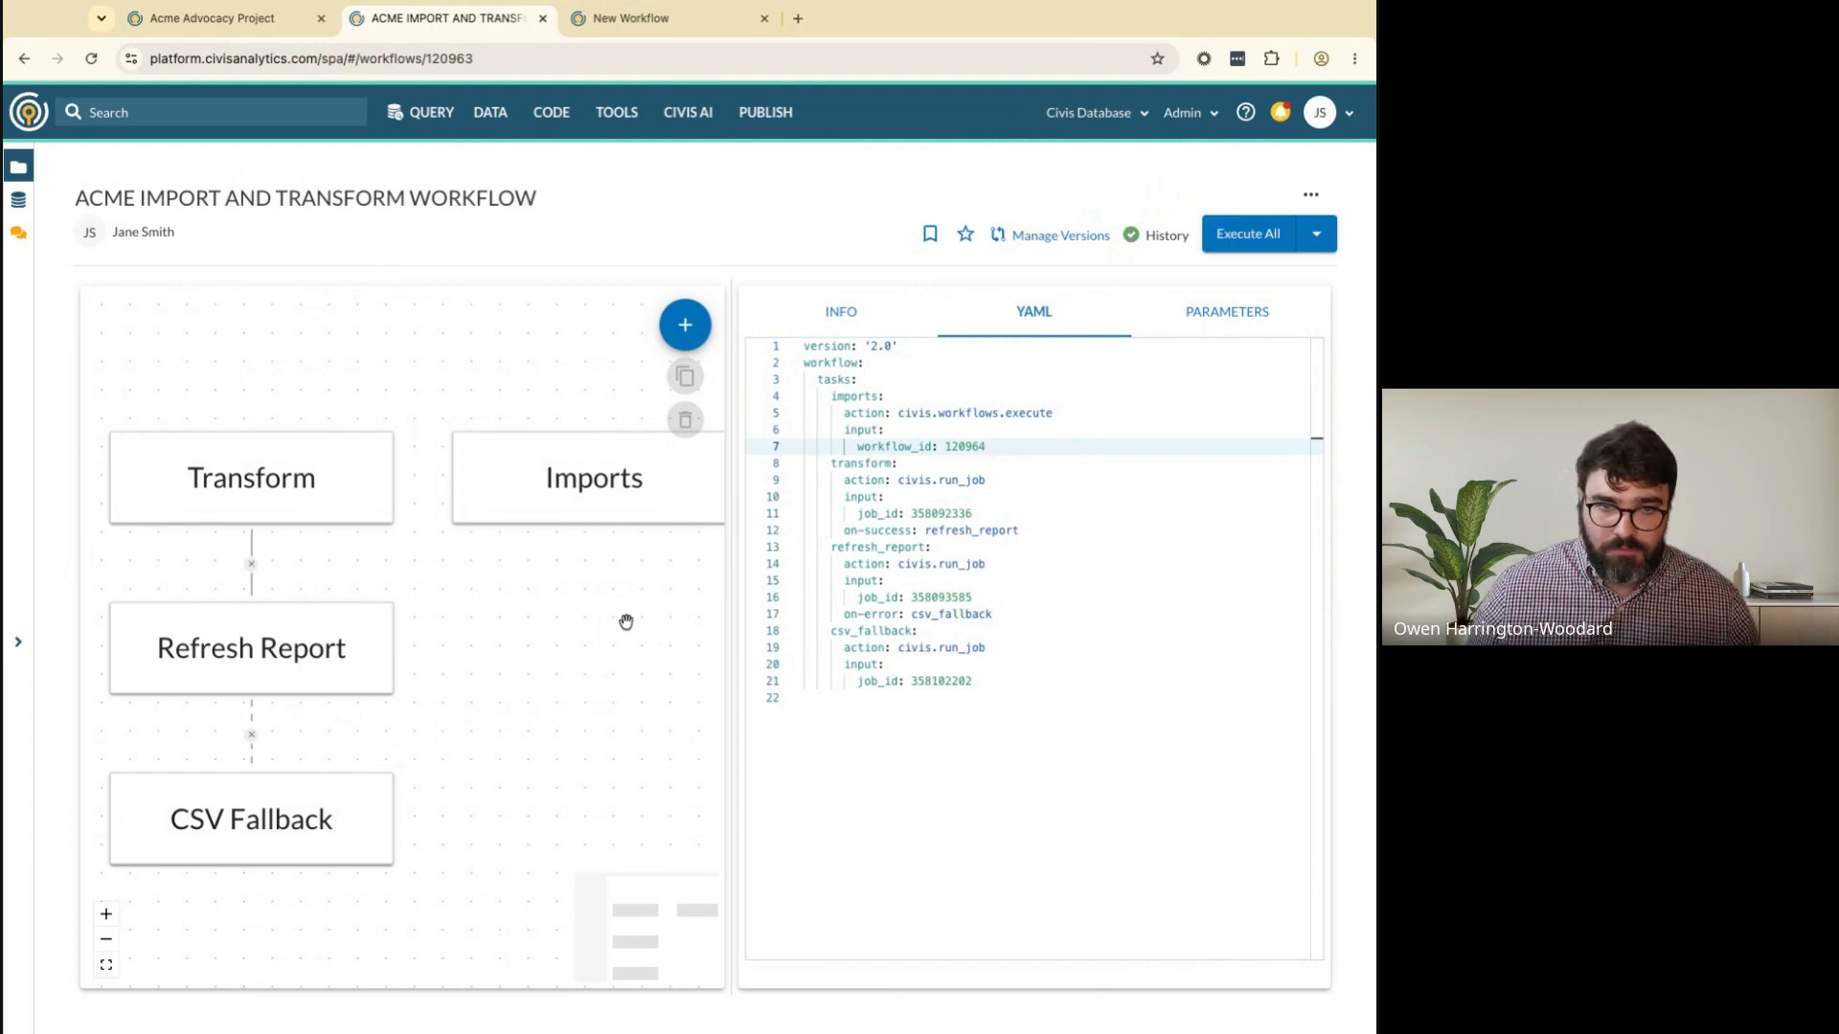
Widen the Acme workflow's diagram area and connect Imports to Transform as its on-success task
left_click_drag(732, 578, 890, 578)
scroll(608, 644, "up", 3)
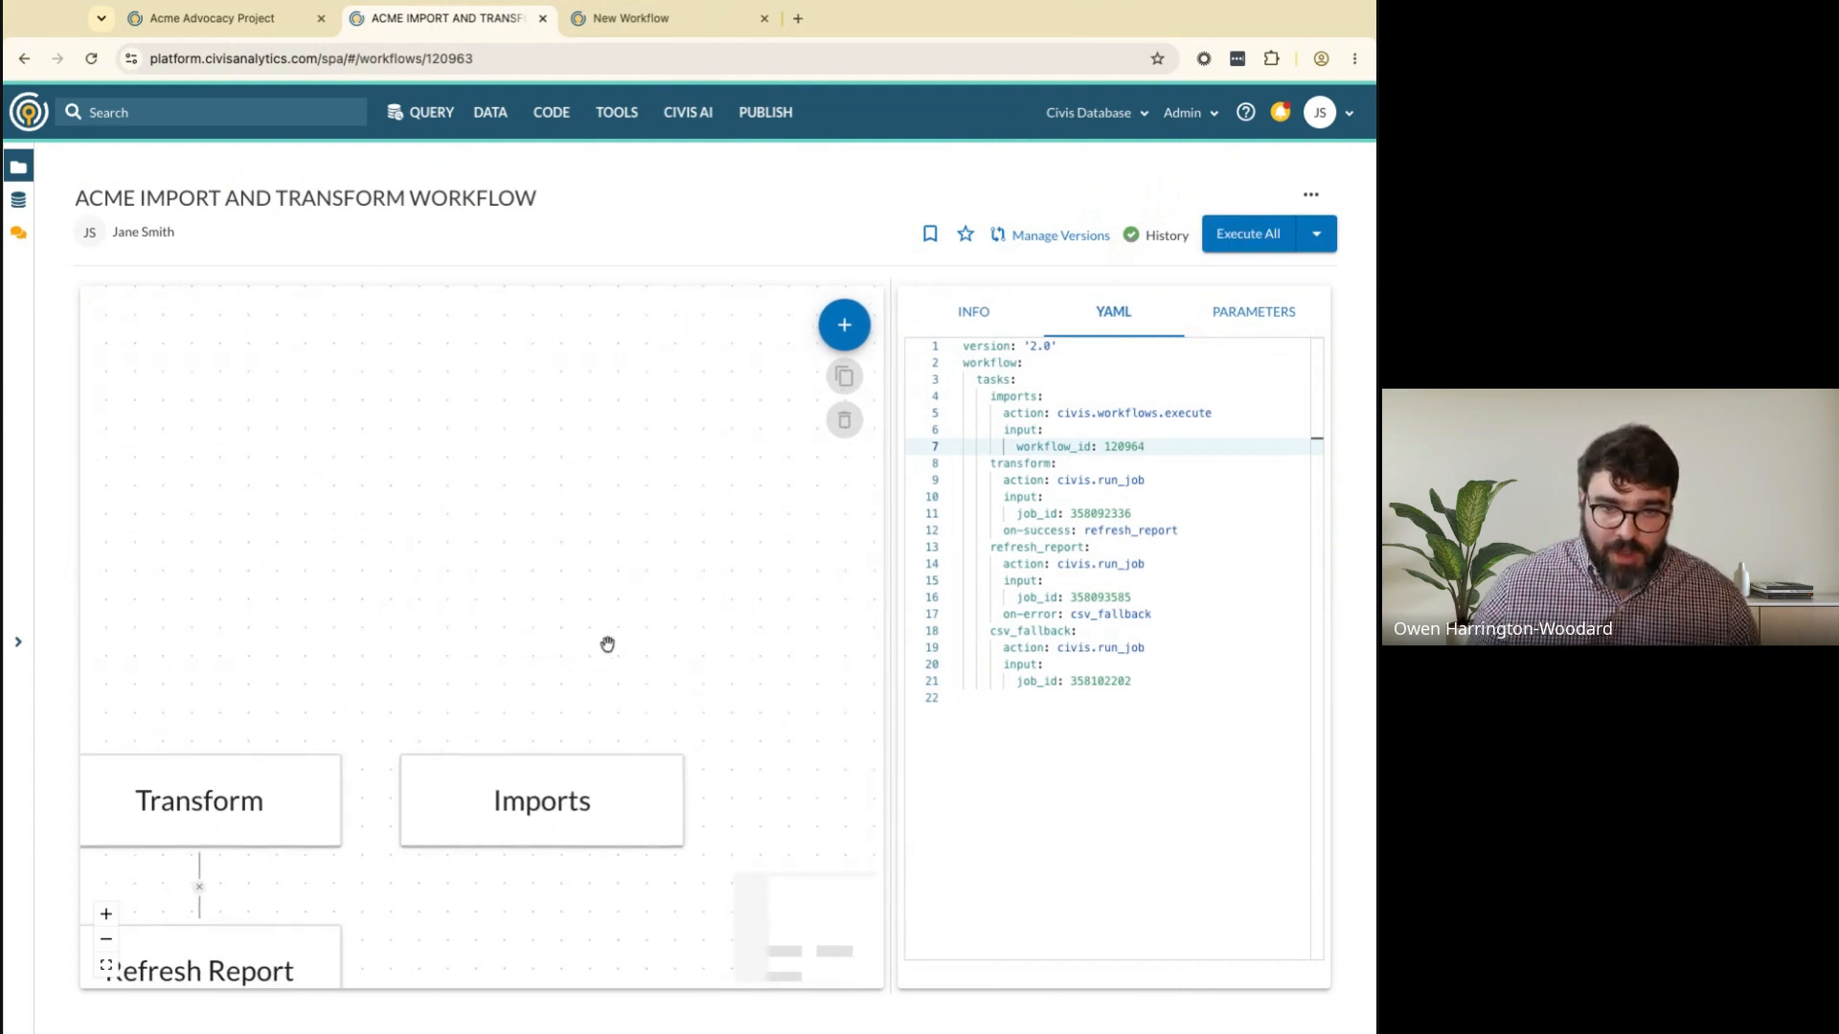
mouse_move(556, 845)
left_click_drag(537, 850, 199, 756)
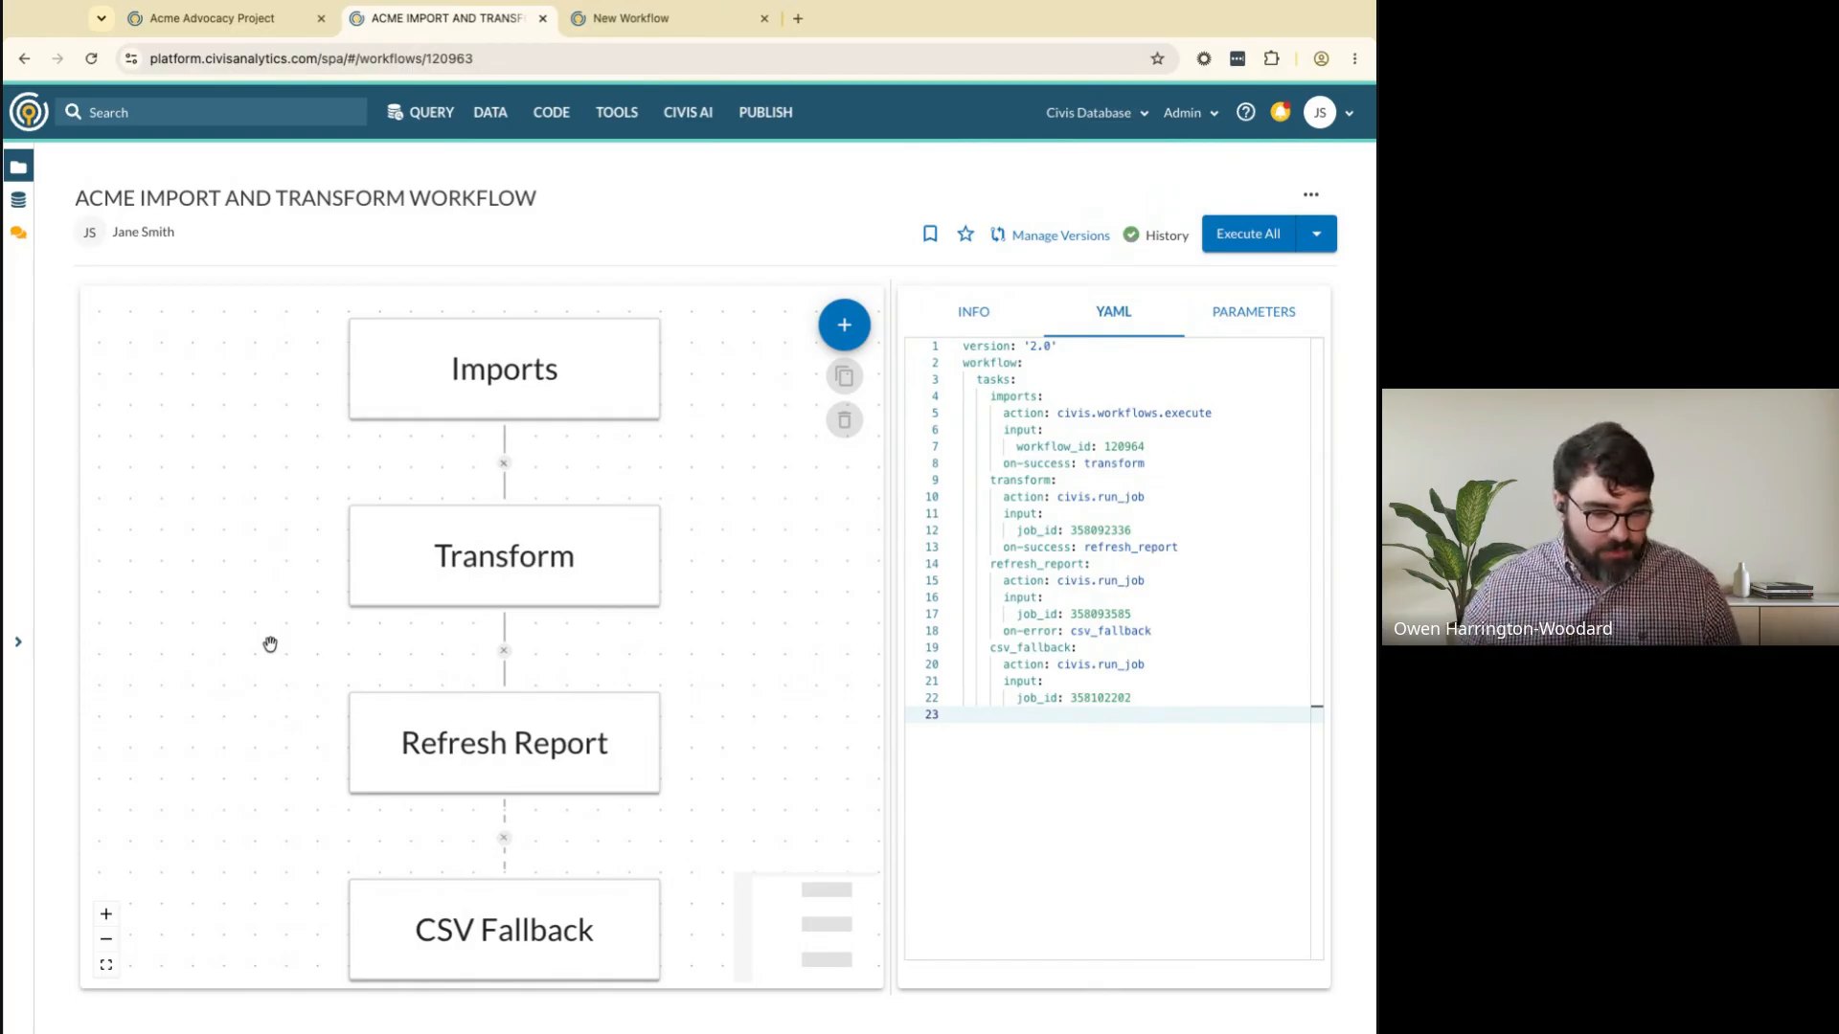
Review the import tasks in New Workflow, then return to the Acme workflow and widen its diagram area
left_click(632, 18)
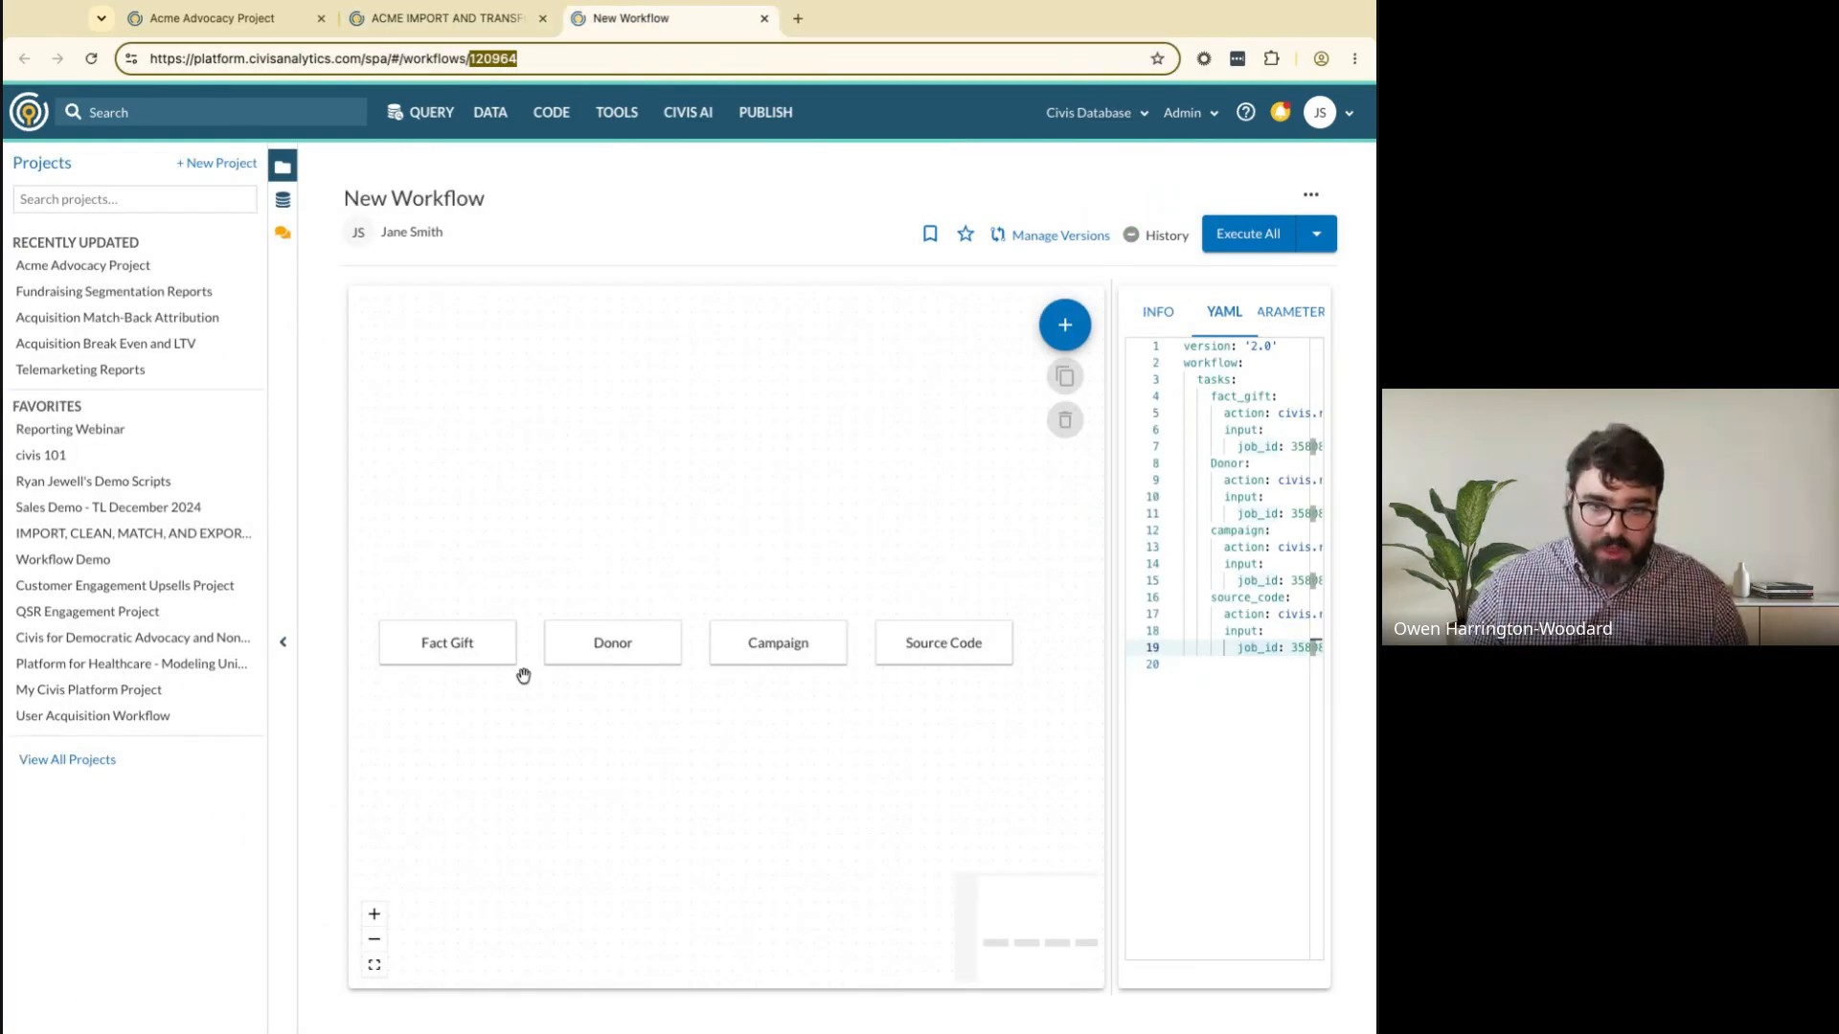
left_click(457, 21)
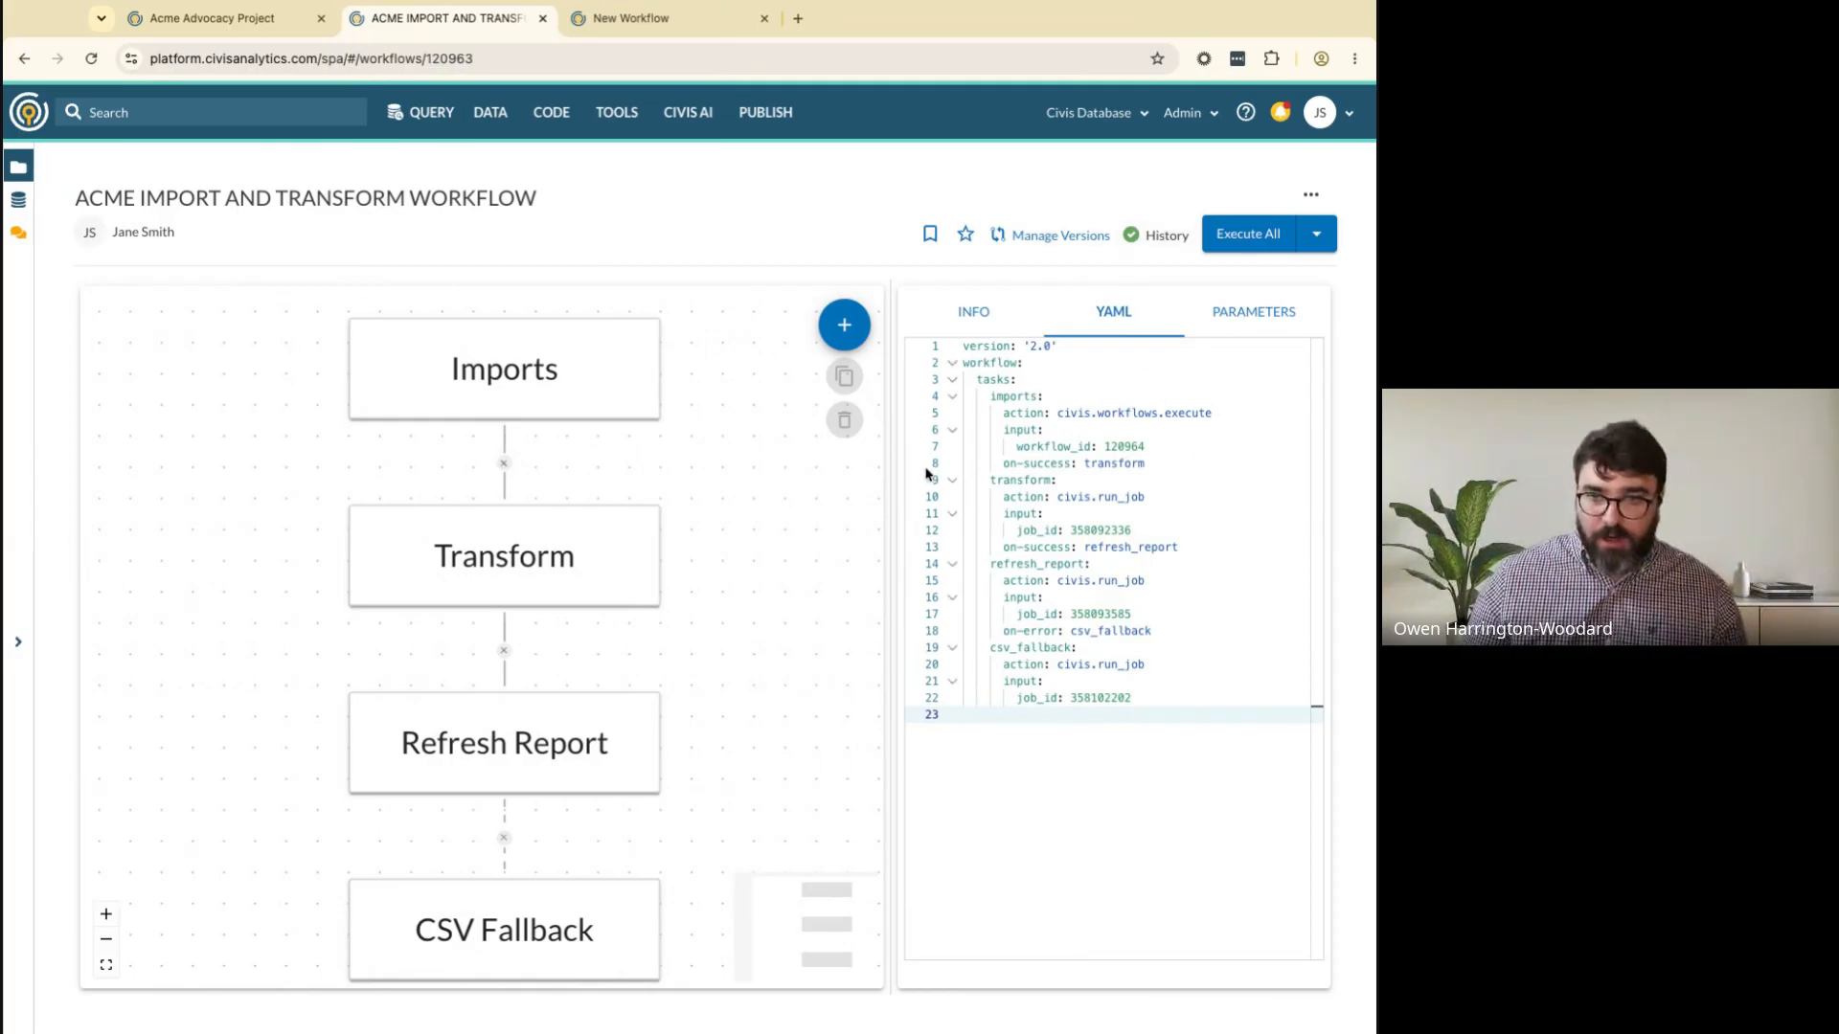
left_click_drag(892, 484, 1012, 484)
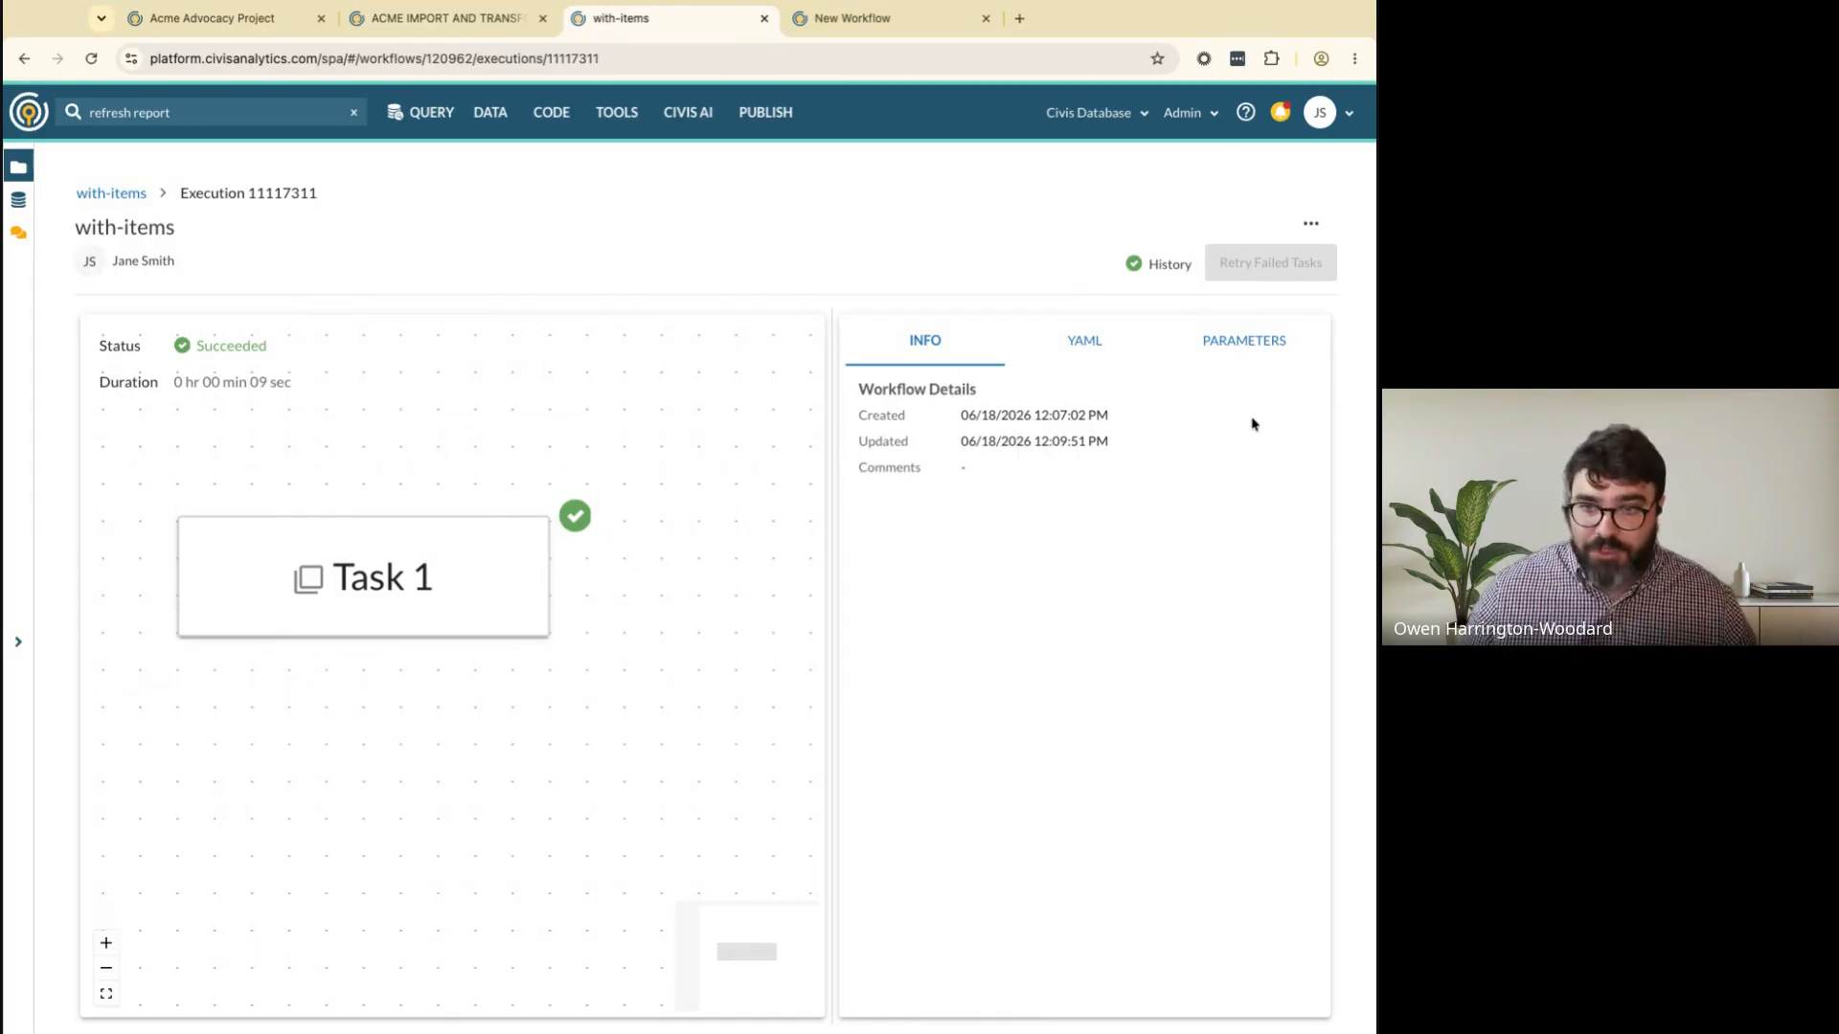
Show the with-items execution's YAML in a wider pane and examine its from_template_id line and reports input list
left_click(1080, 348)
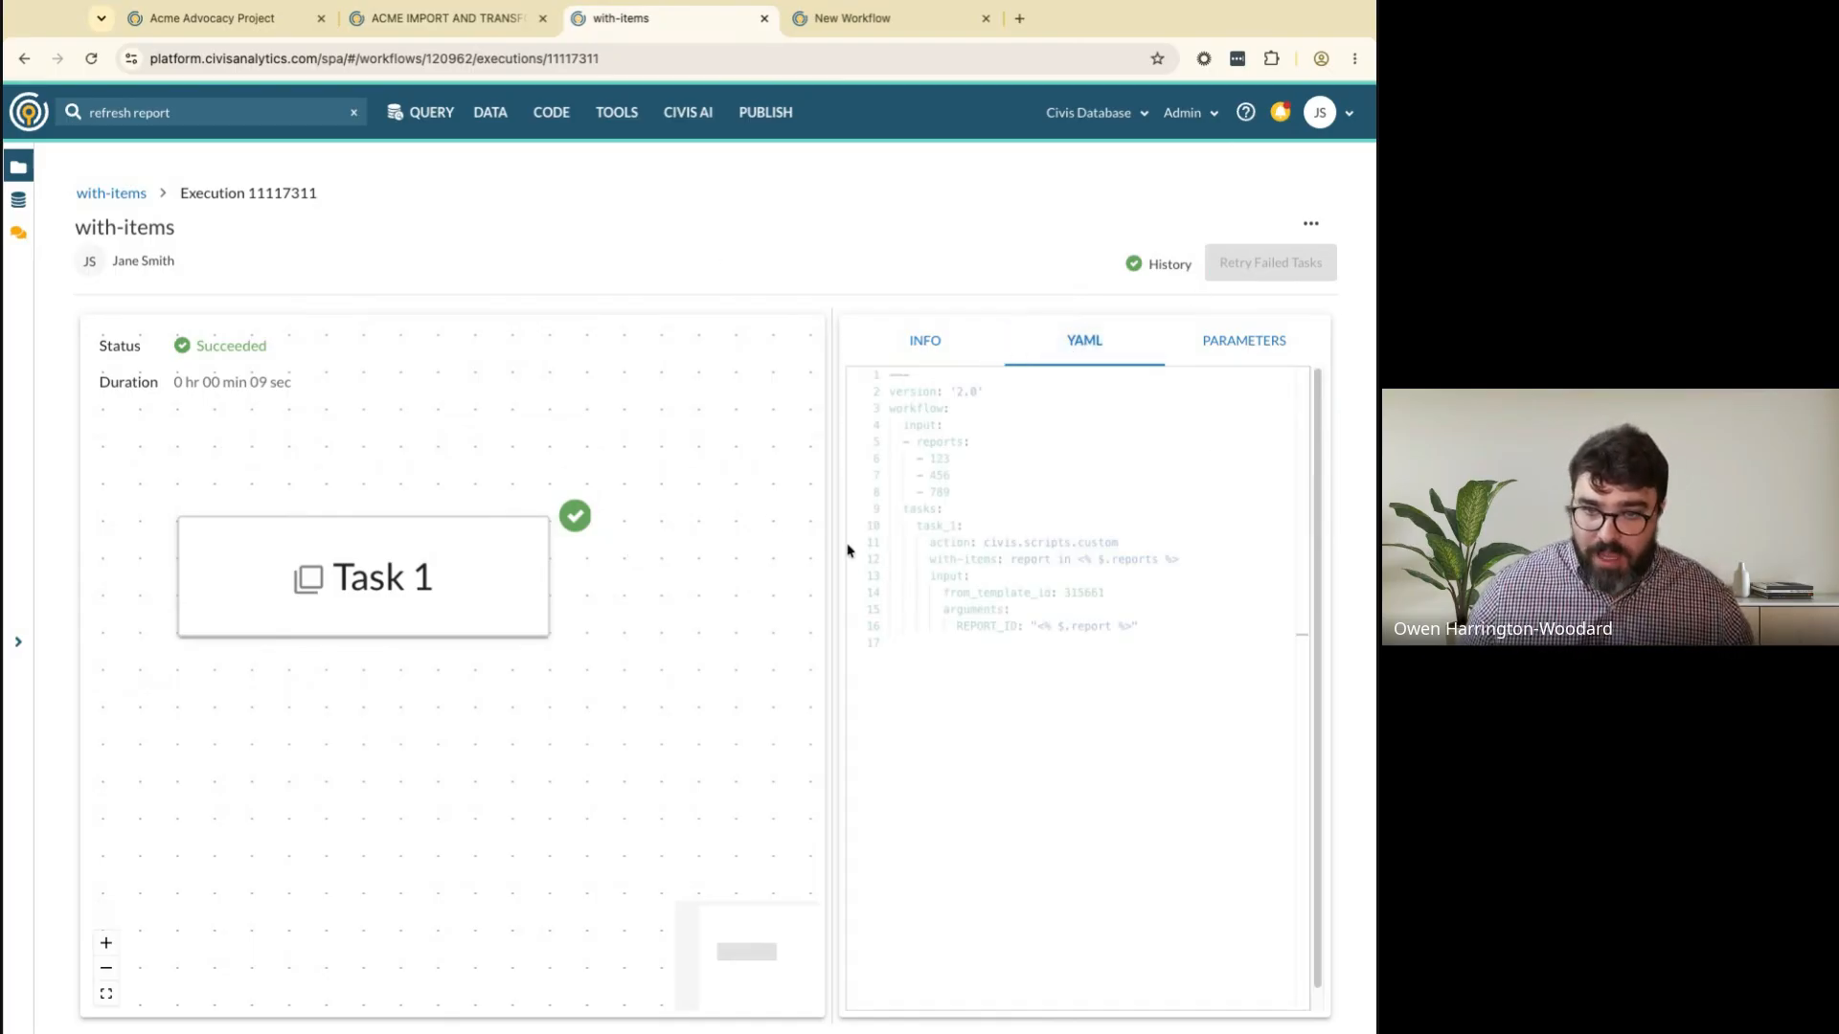
left_click_drag(831, 522, 772, 527)
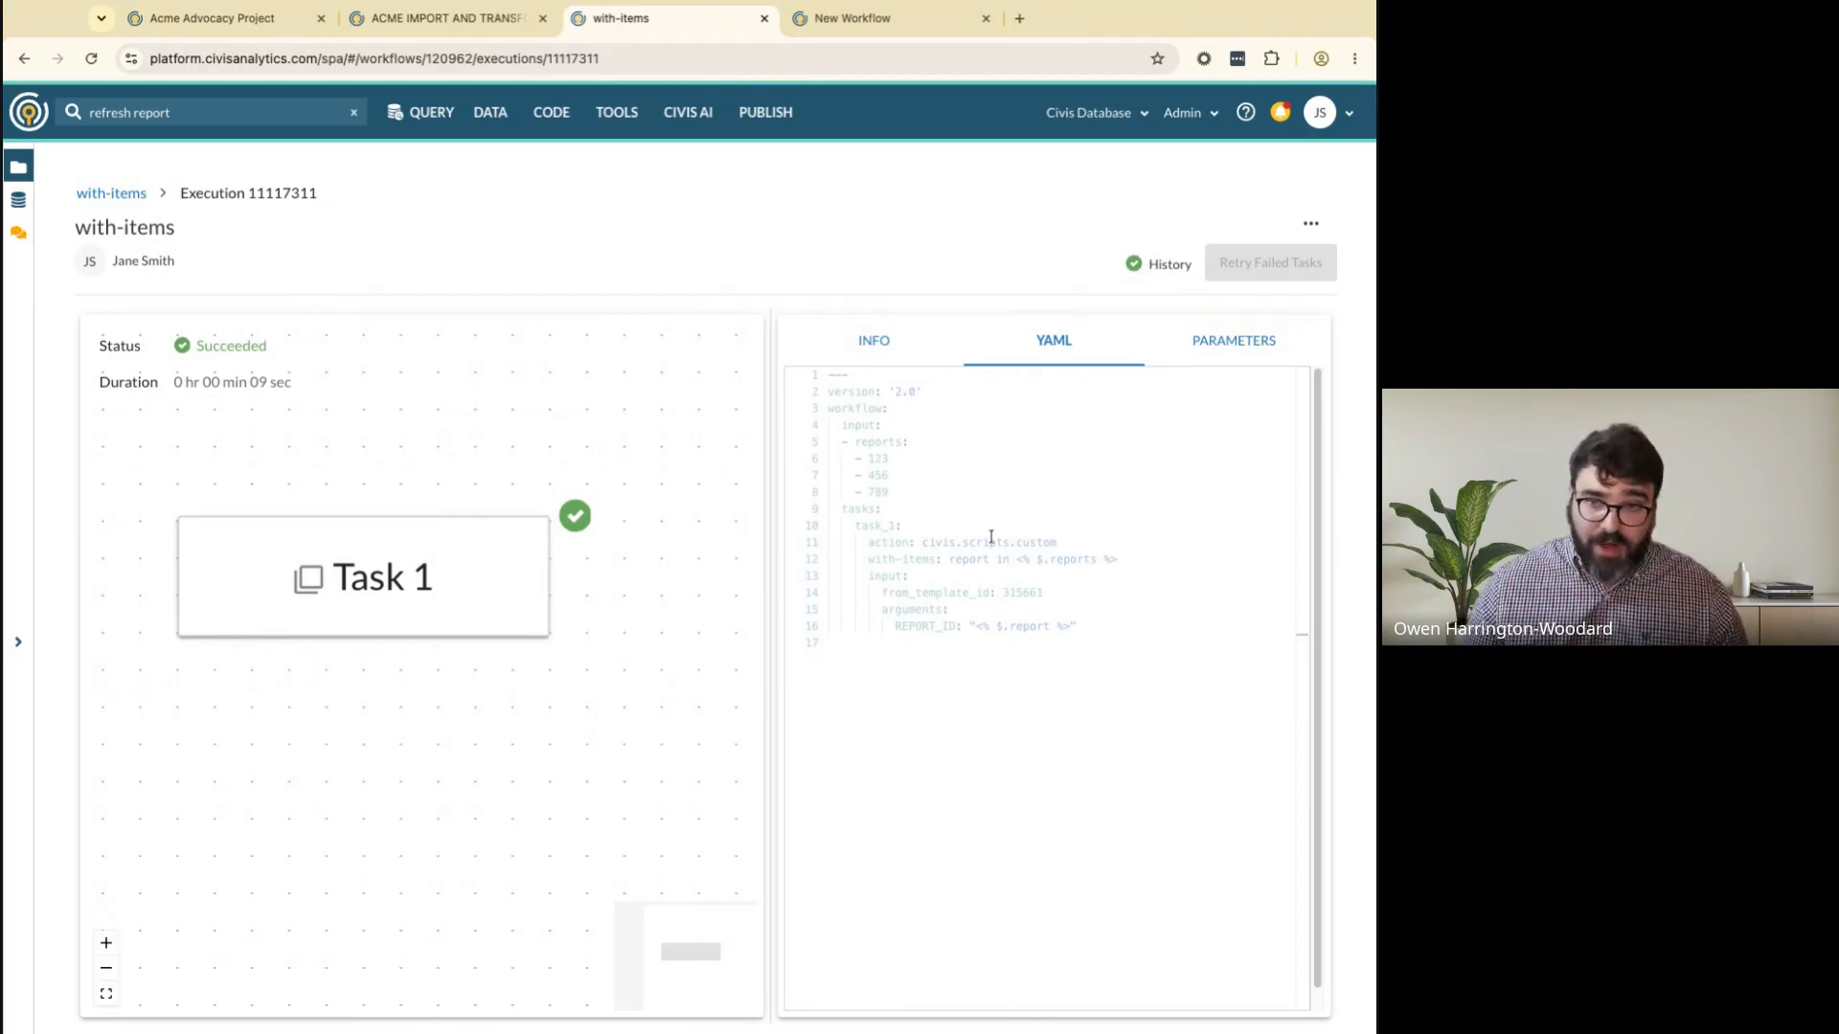
triple_click(1061, 594)
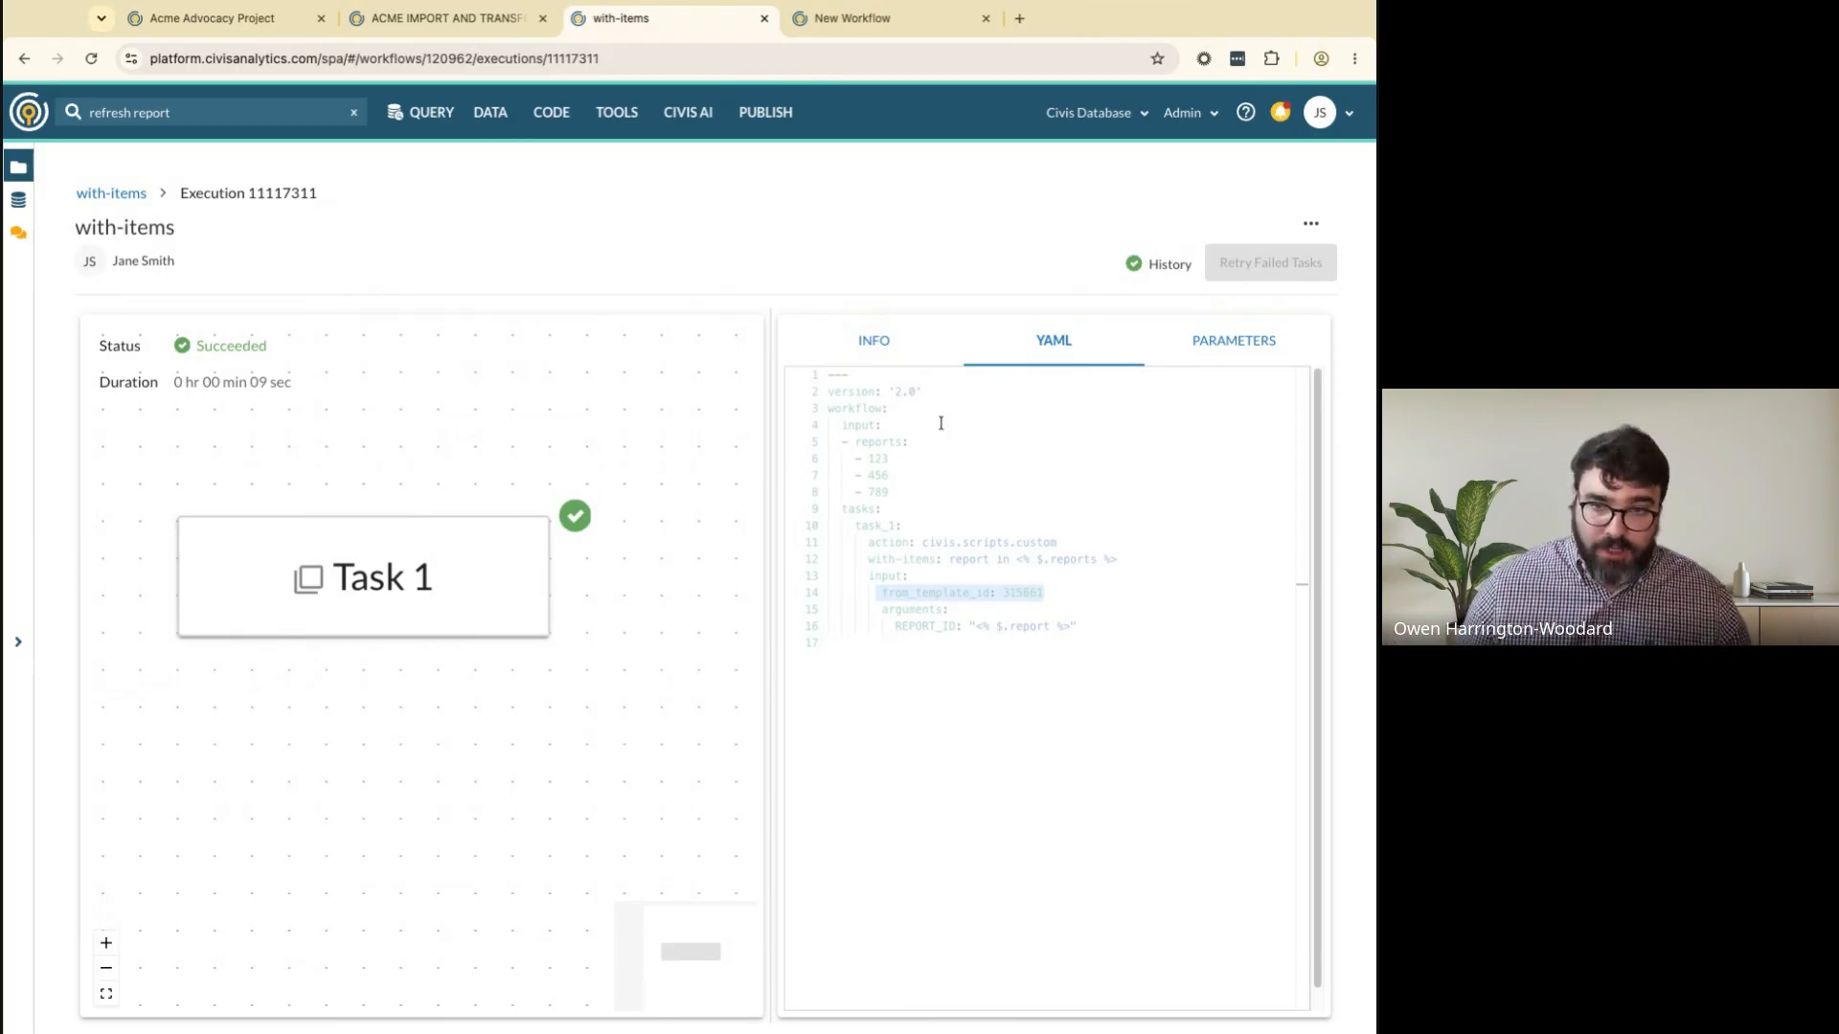
left_click_drag(910, 495, 785, 449)
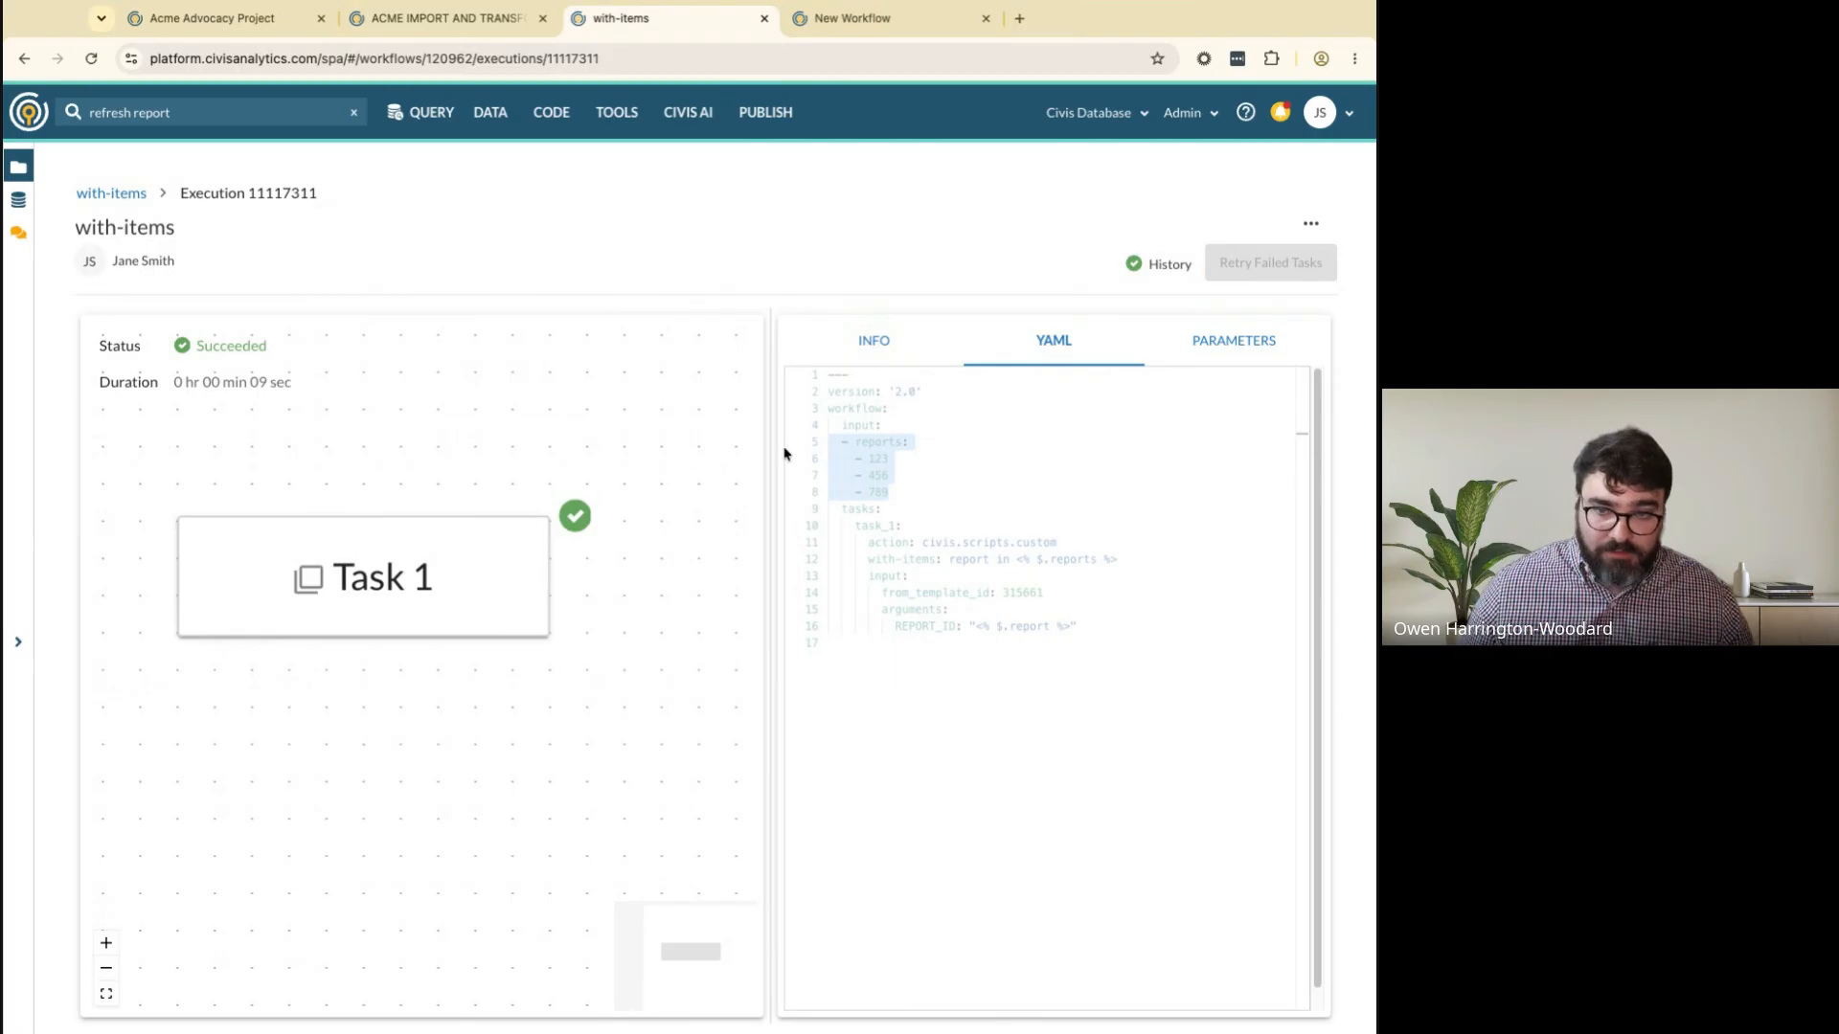
Highlight the with-items key of task_1 to examine how it loops over the reports
left_click(866, 565)
key("shift+Right")
key("shift+Right")
key("shift+Right")
key("shift+Right")
key("shift+Right")
key("shift+Right")
key("shift+Right")
key("shift+Right")
key("shift+Right")
key("shift+Right")
key("shift+Right")
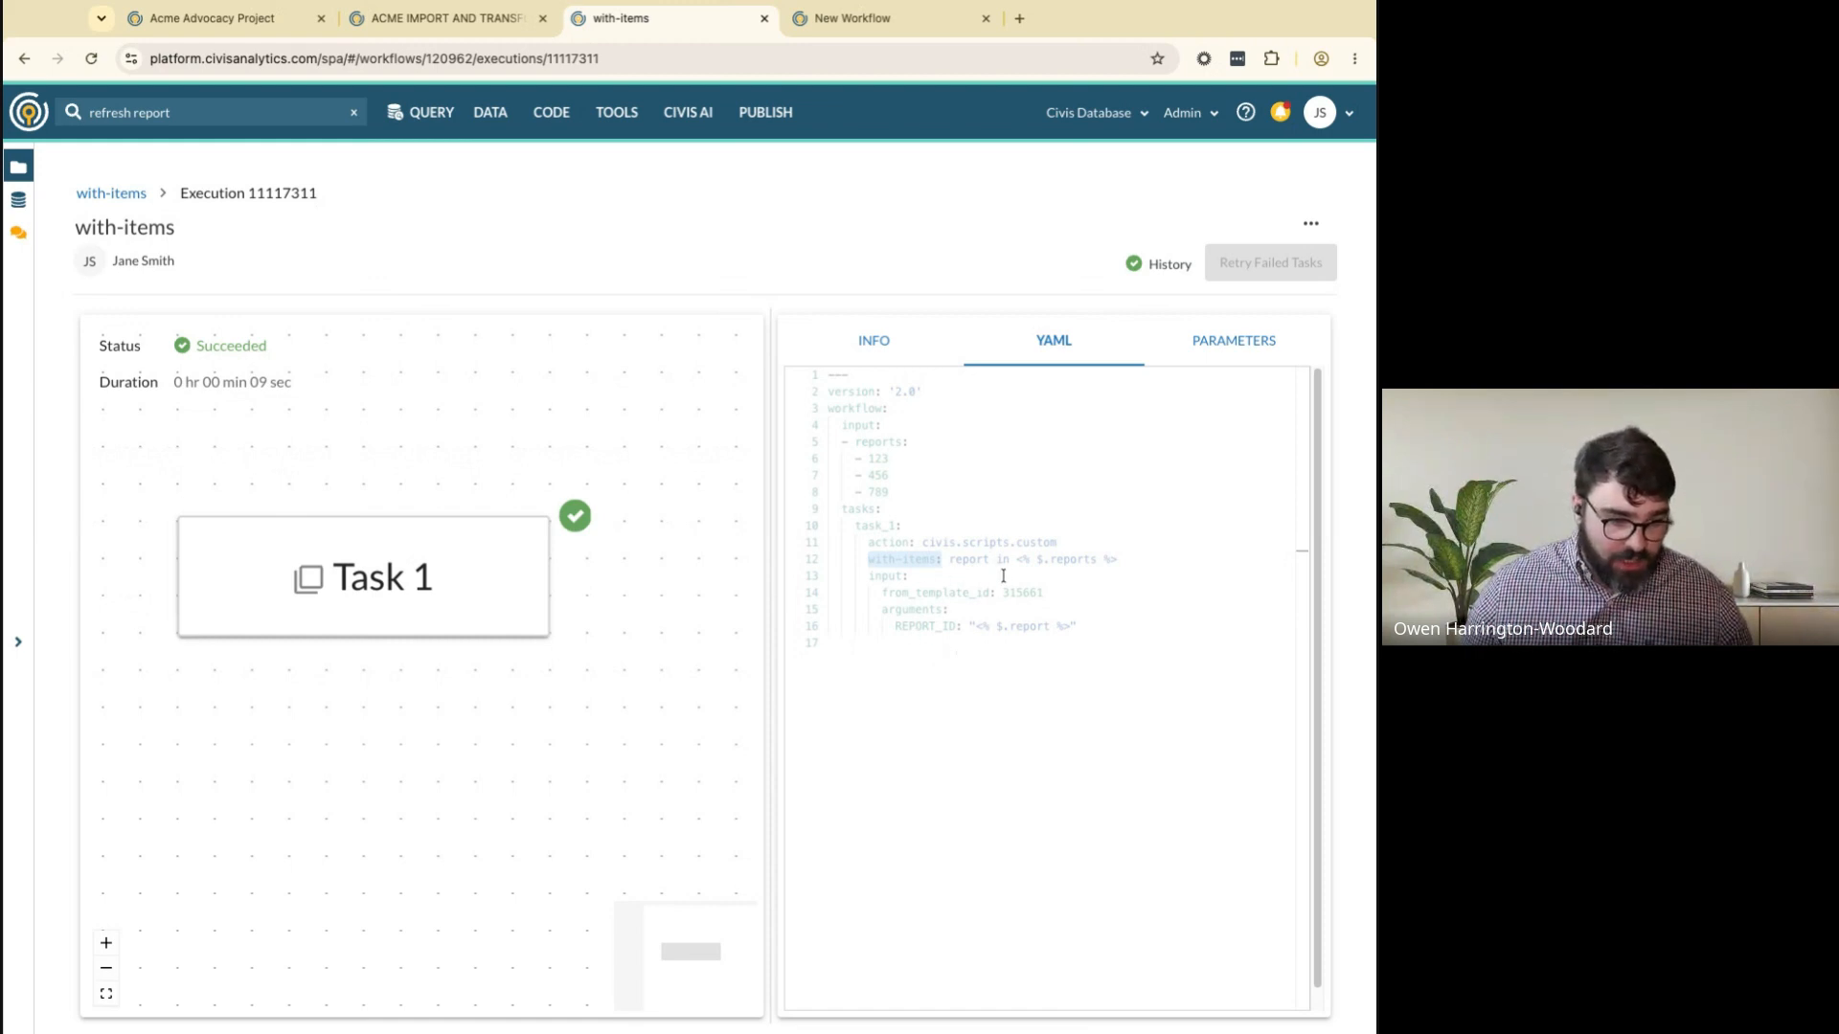
Switch to the Conditional Control Flow and Run Outputs workflow and examine the on-success condition that leads to process_batch
key("super+Tab")
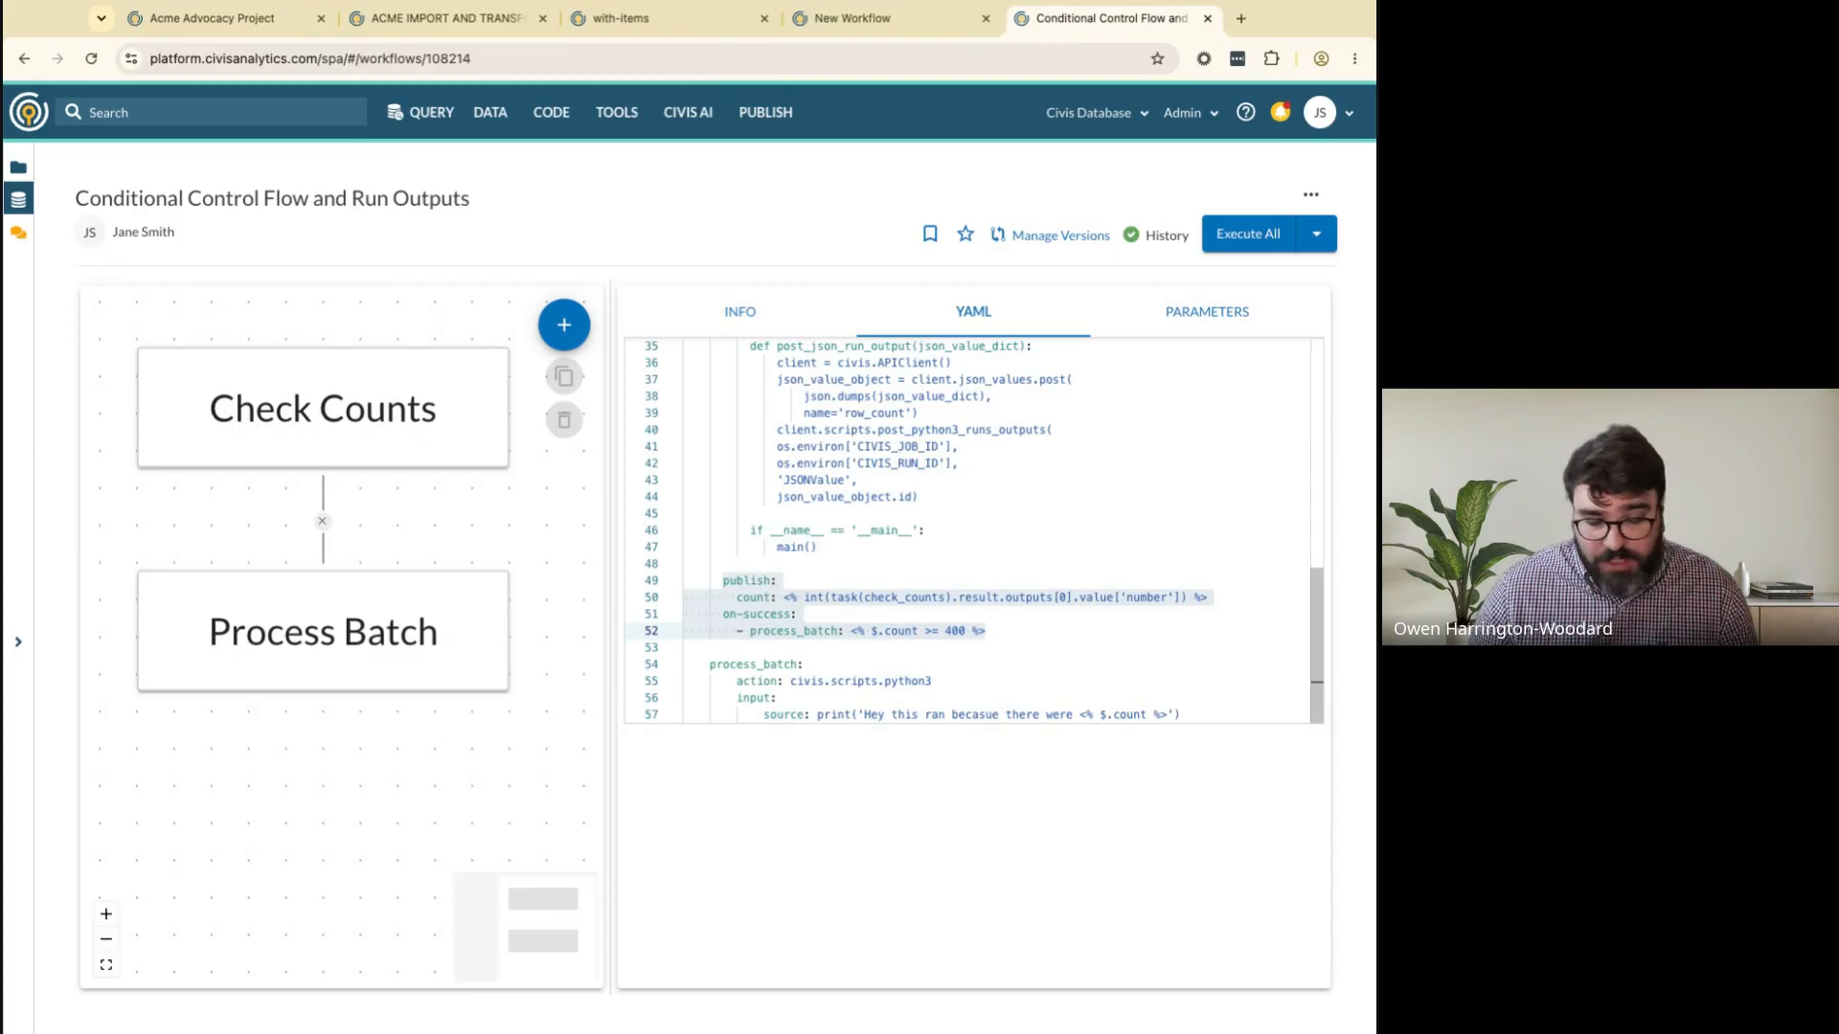
left_click(823, 613)
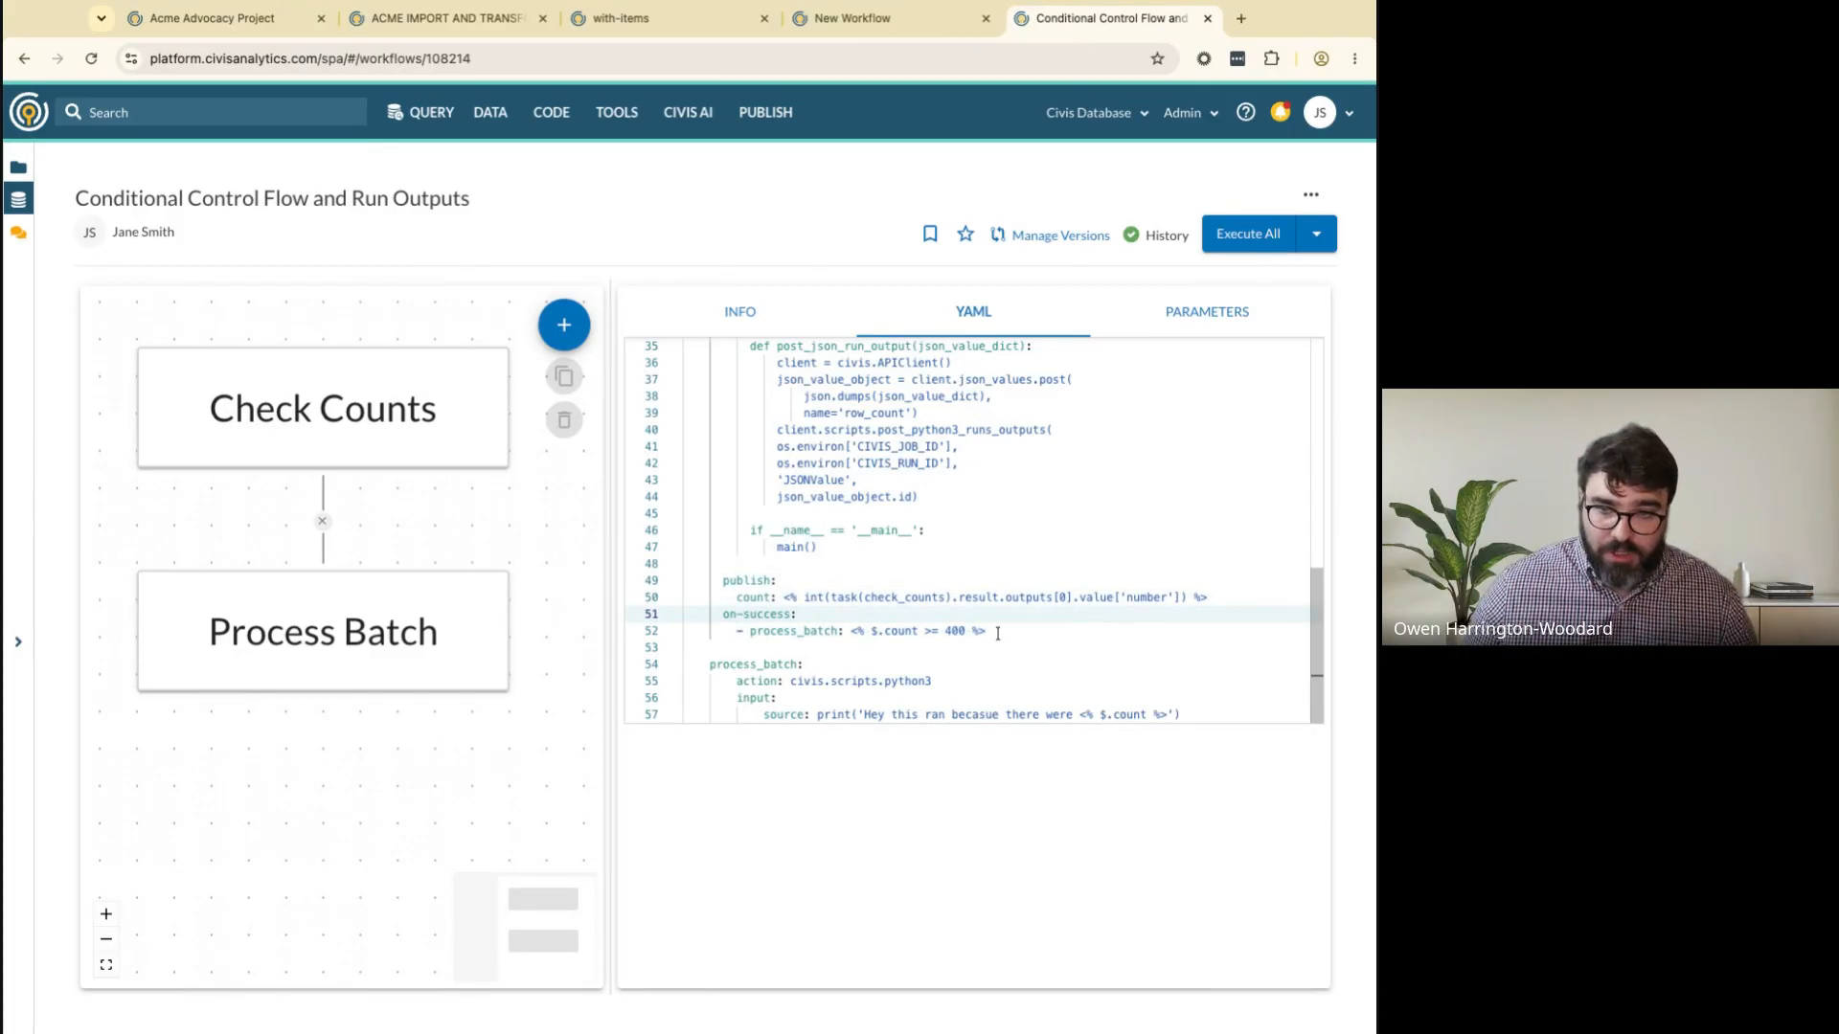
left_click_drag(997, 634, 672, 618)
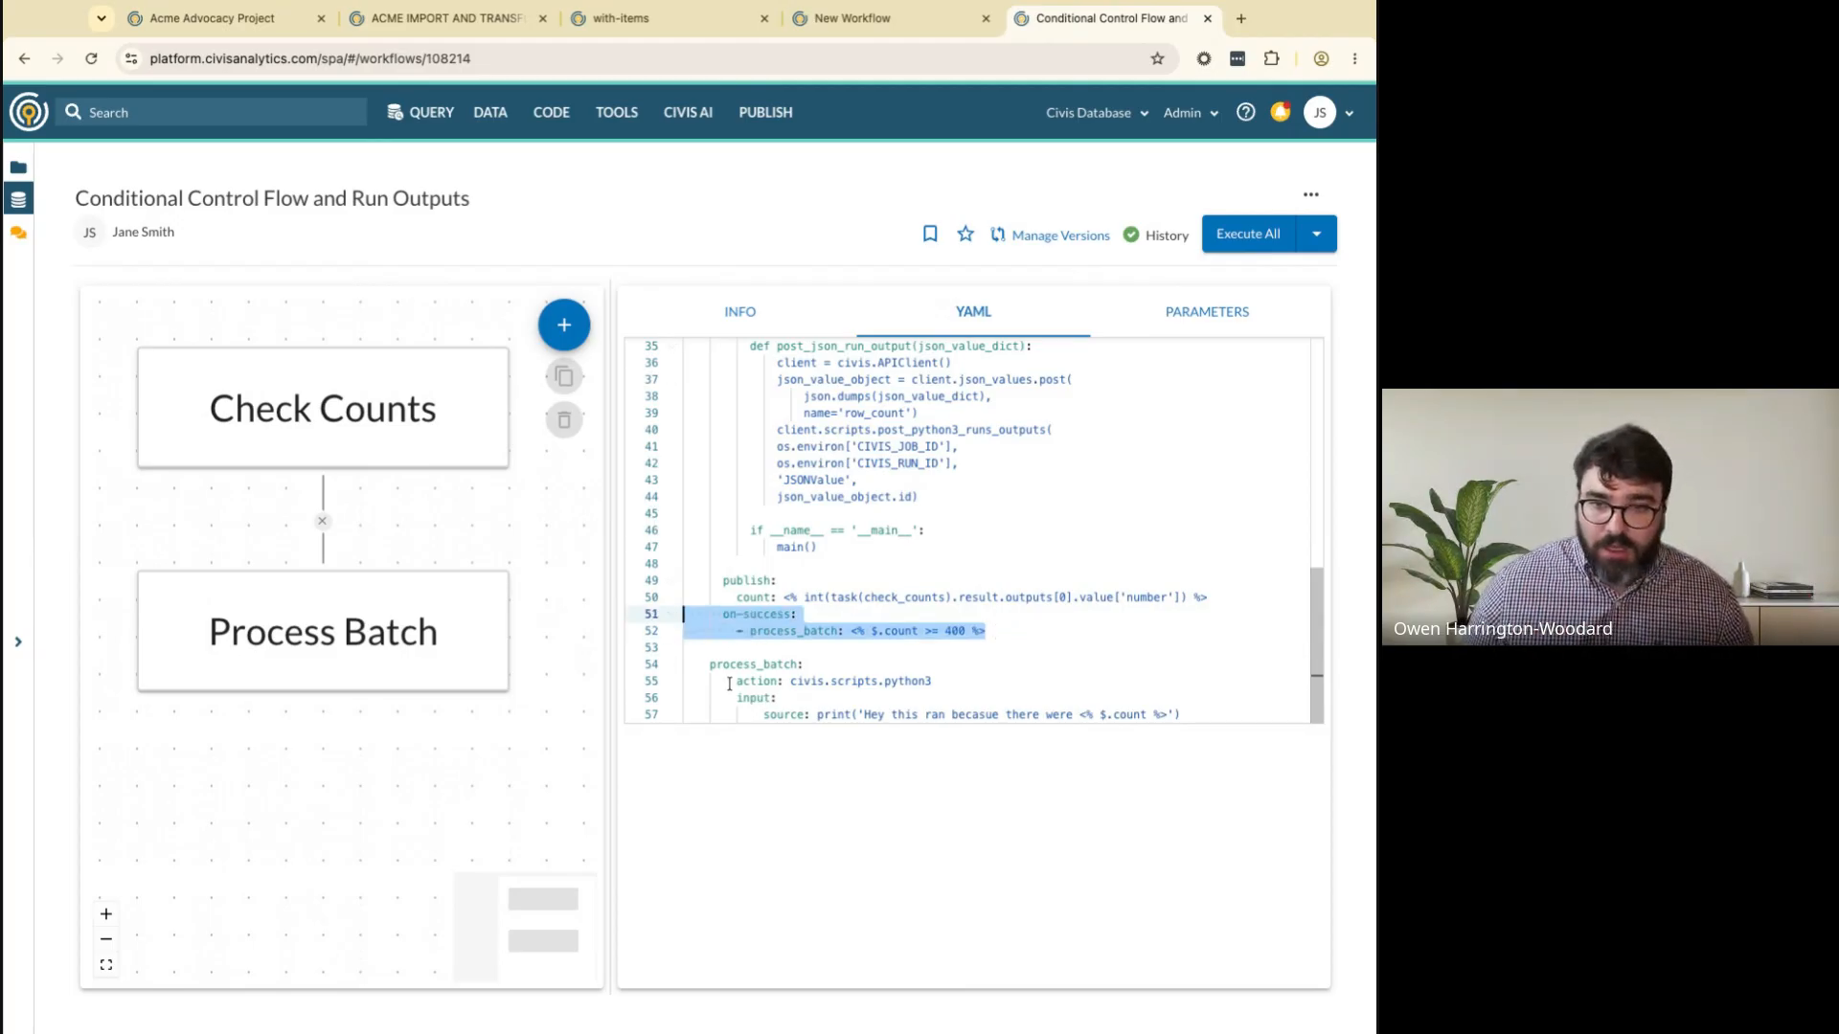
left_click(843, 631)
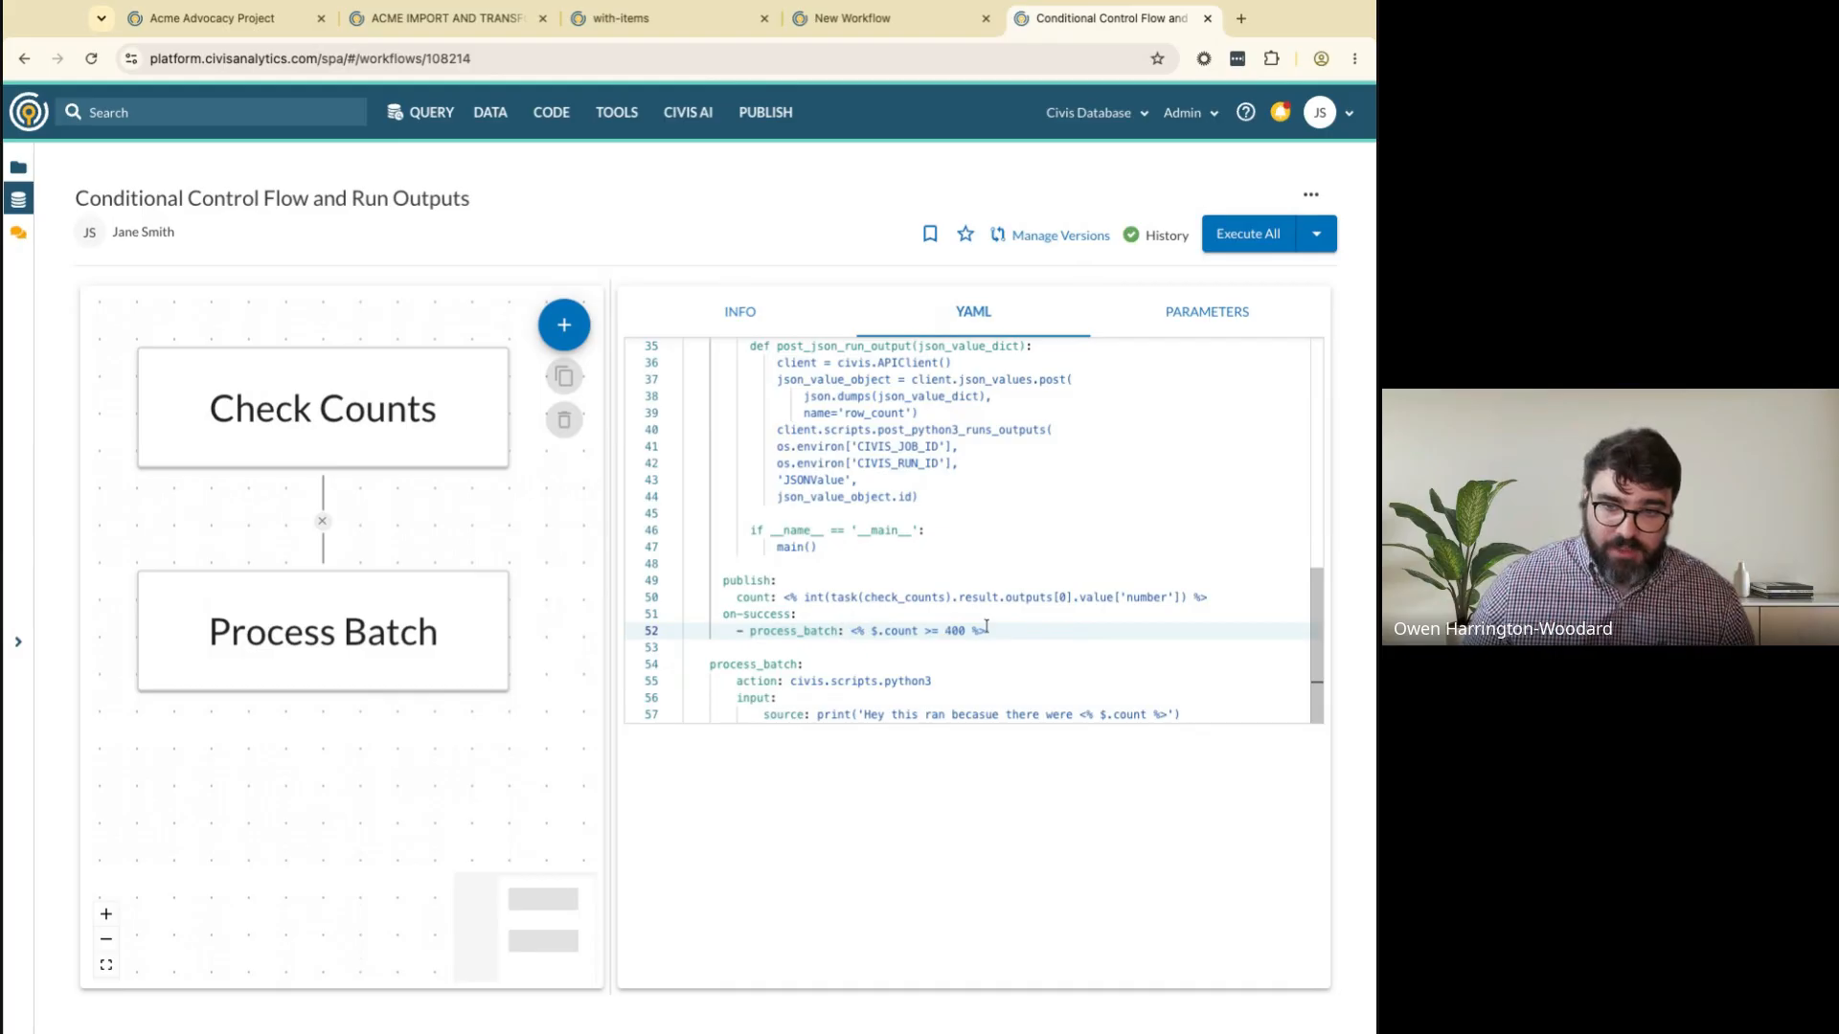
left_click_drag(986, 627, 850, 631)
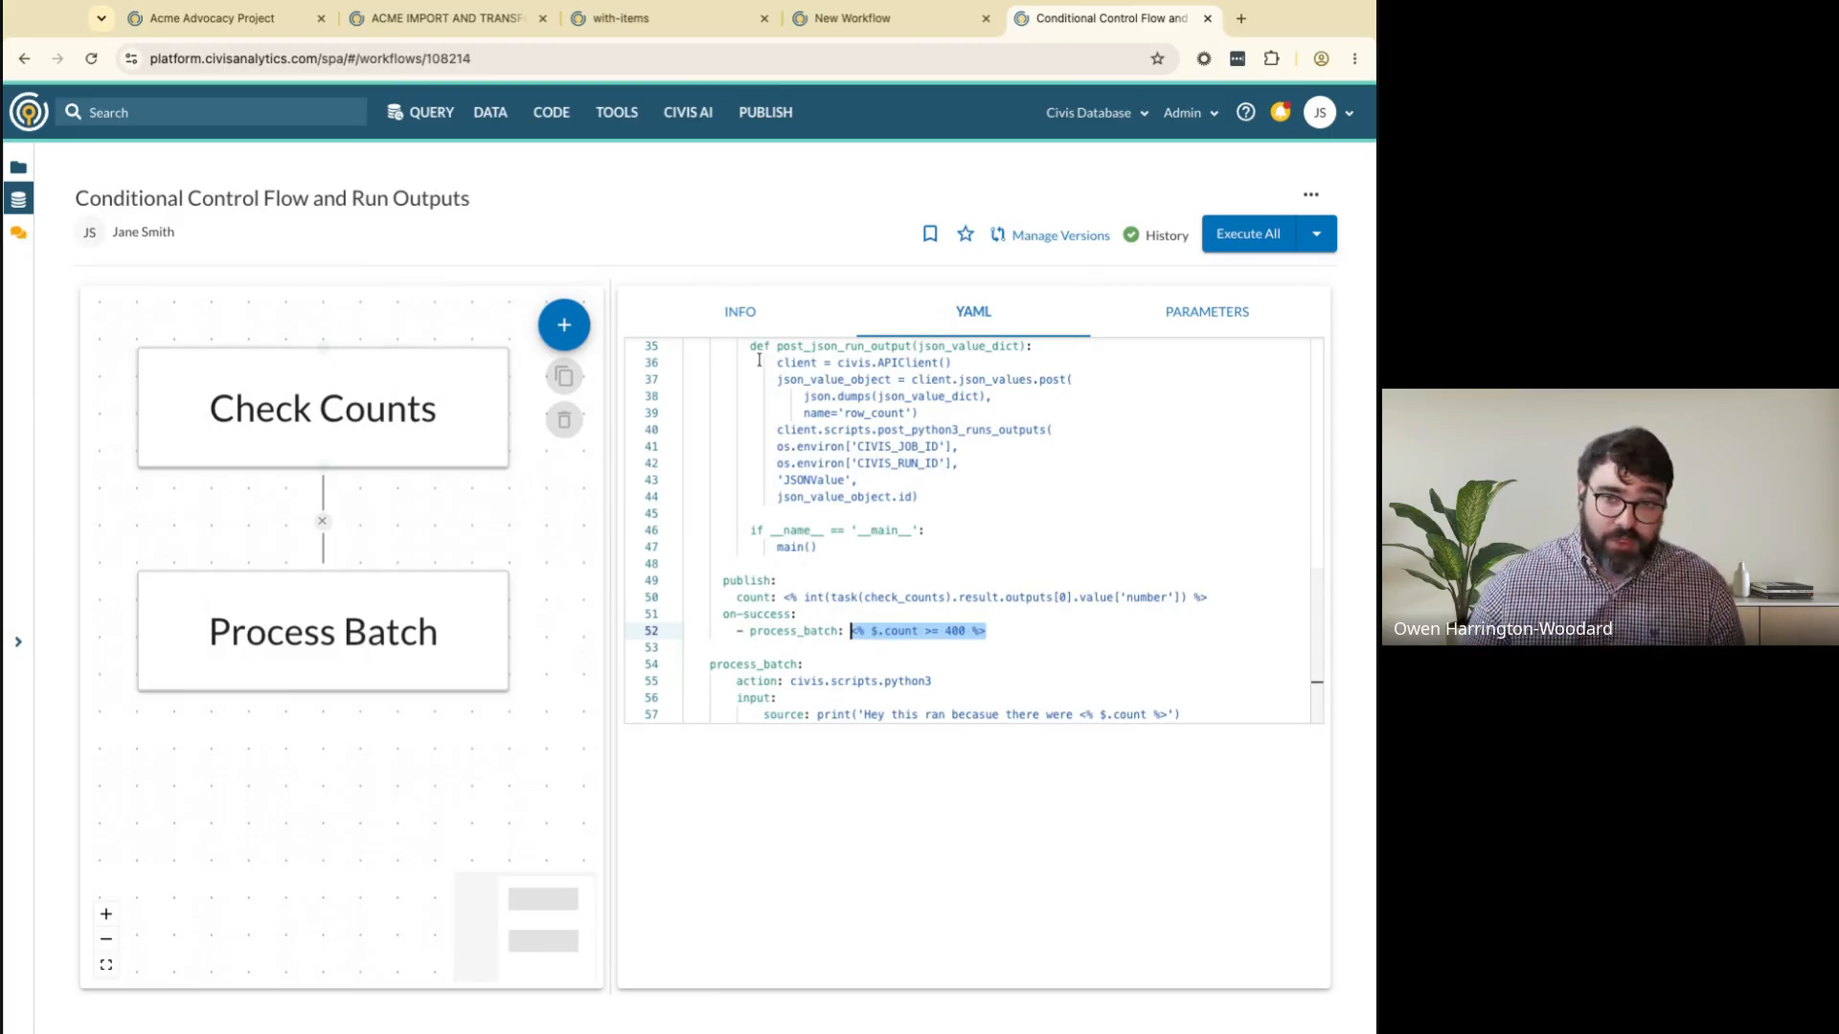
Examine the check_counts task's action and the query line in its Python script
scroll(966, 580, "up", 3)
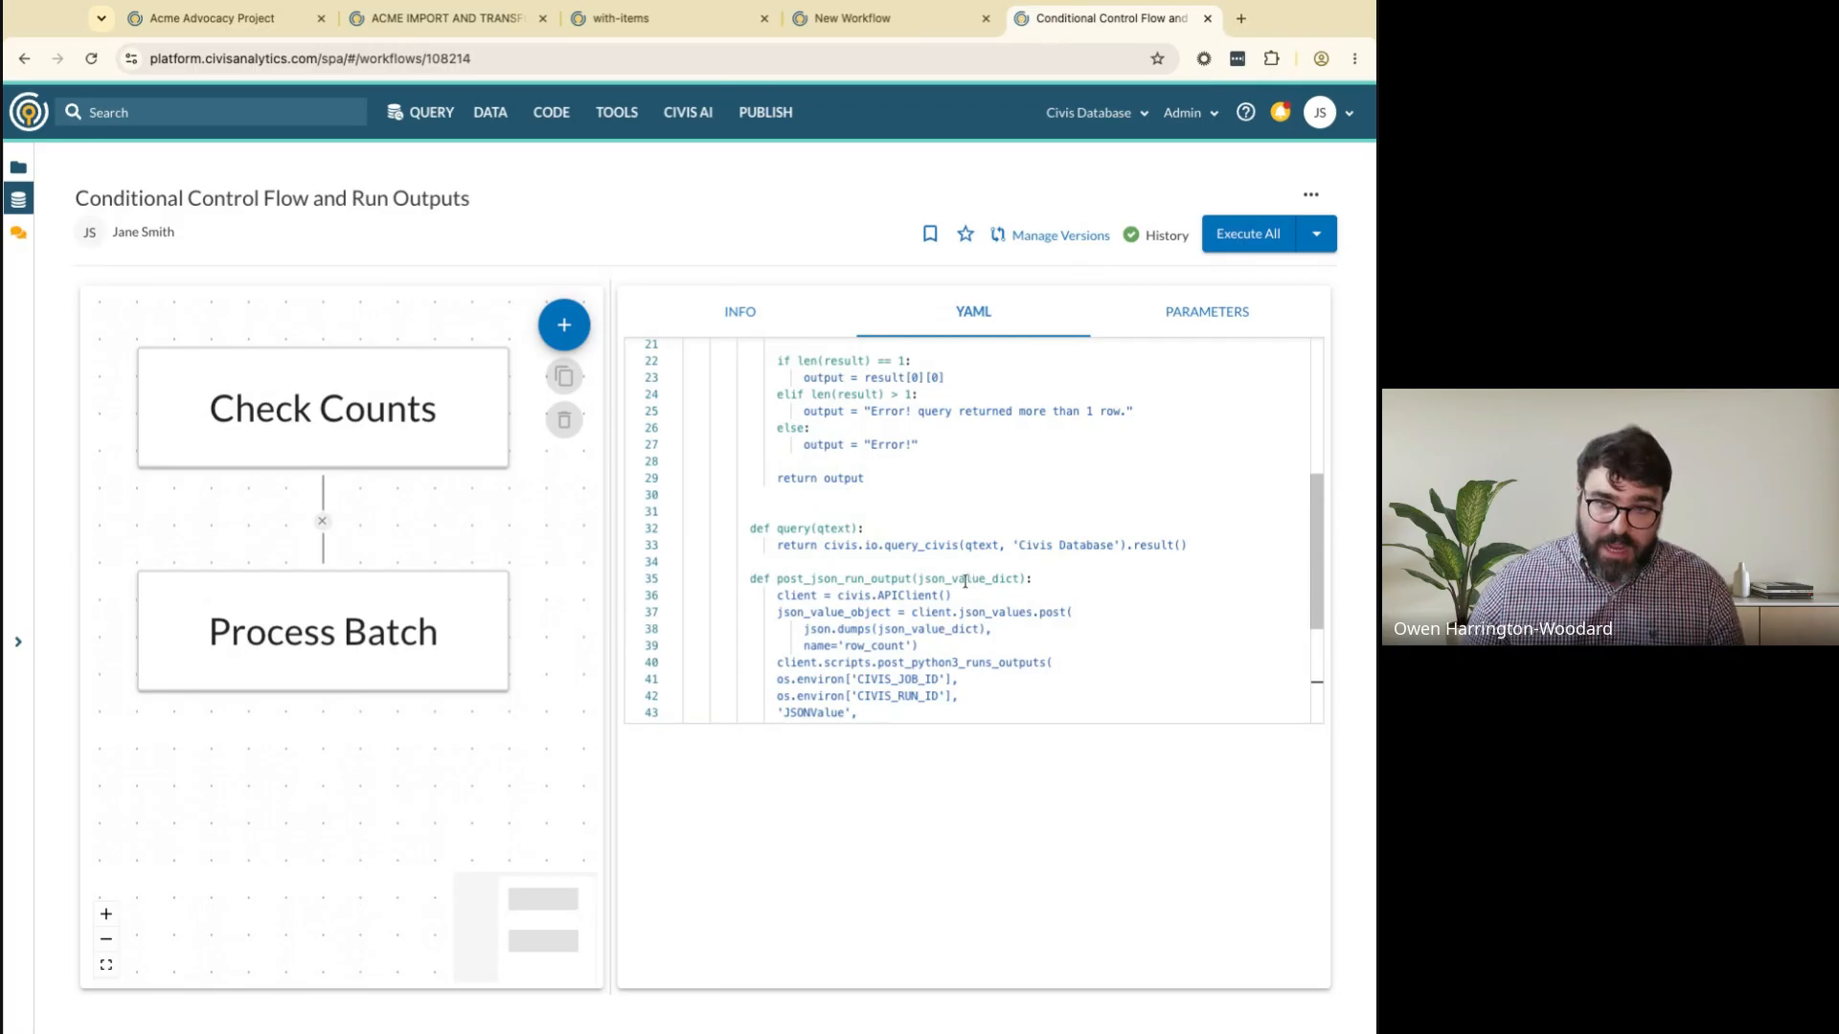
scroll(963, 582, "down", 2)
scroll(803, 467, "up", 5)
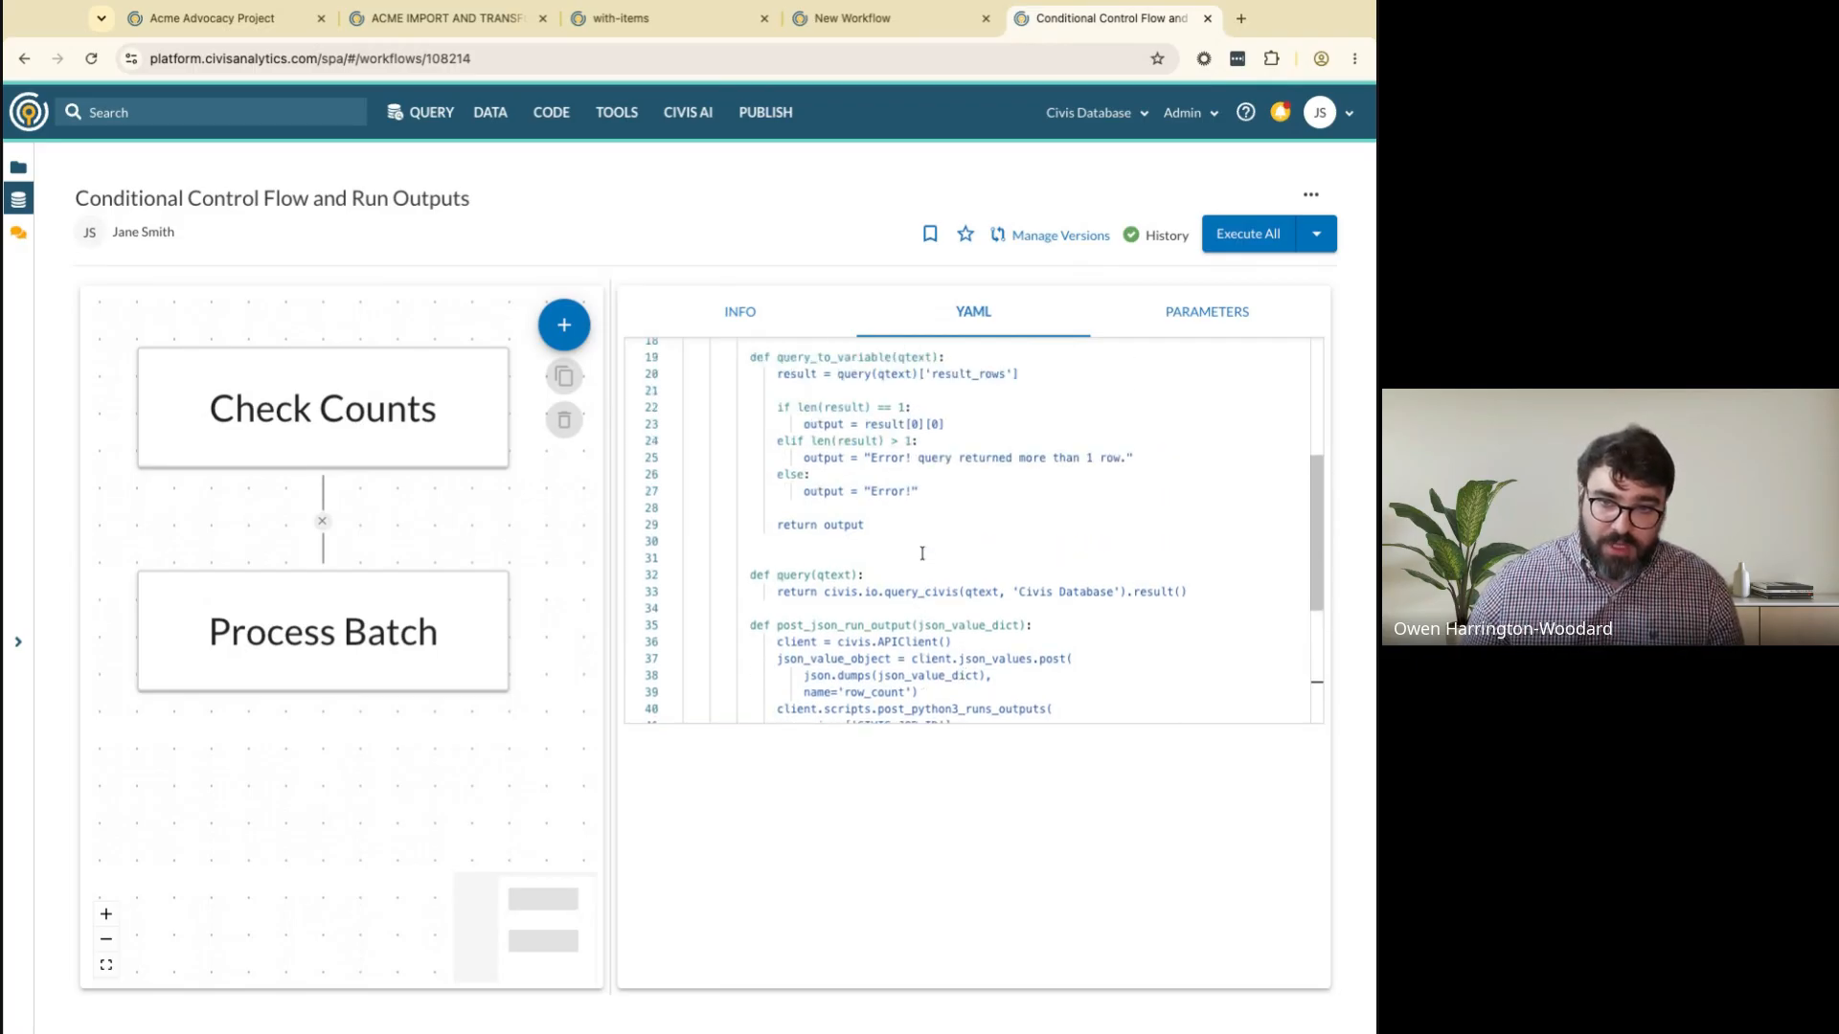
scroll(903, 463, "up", 1)
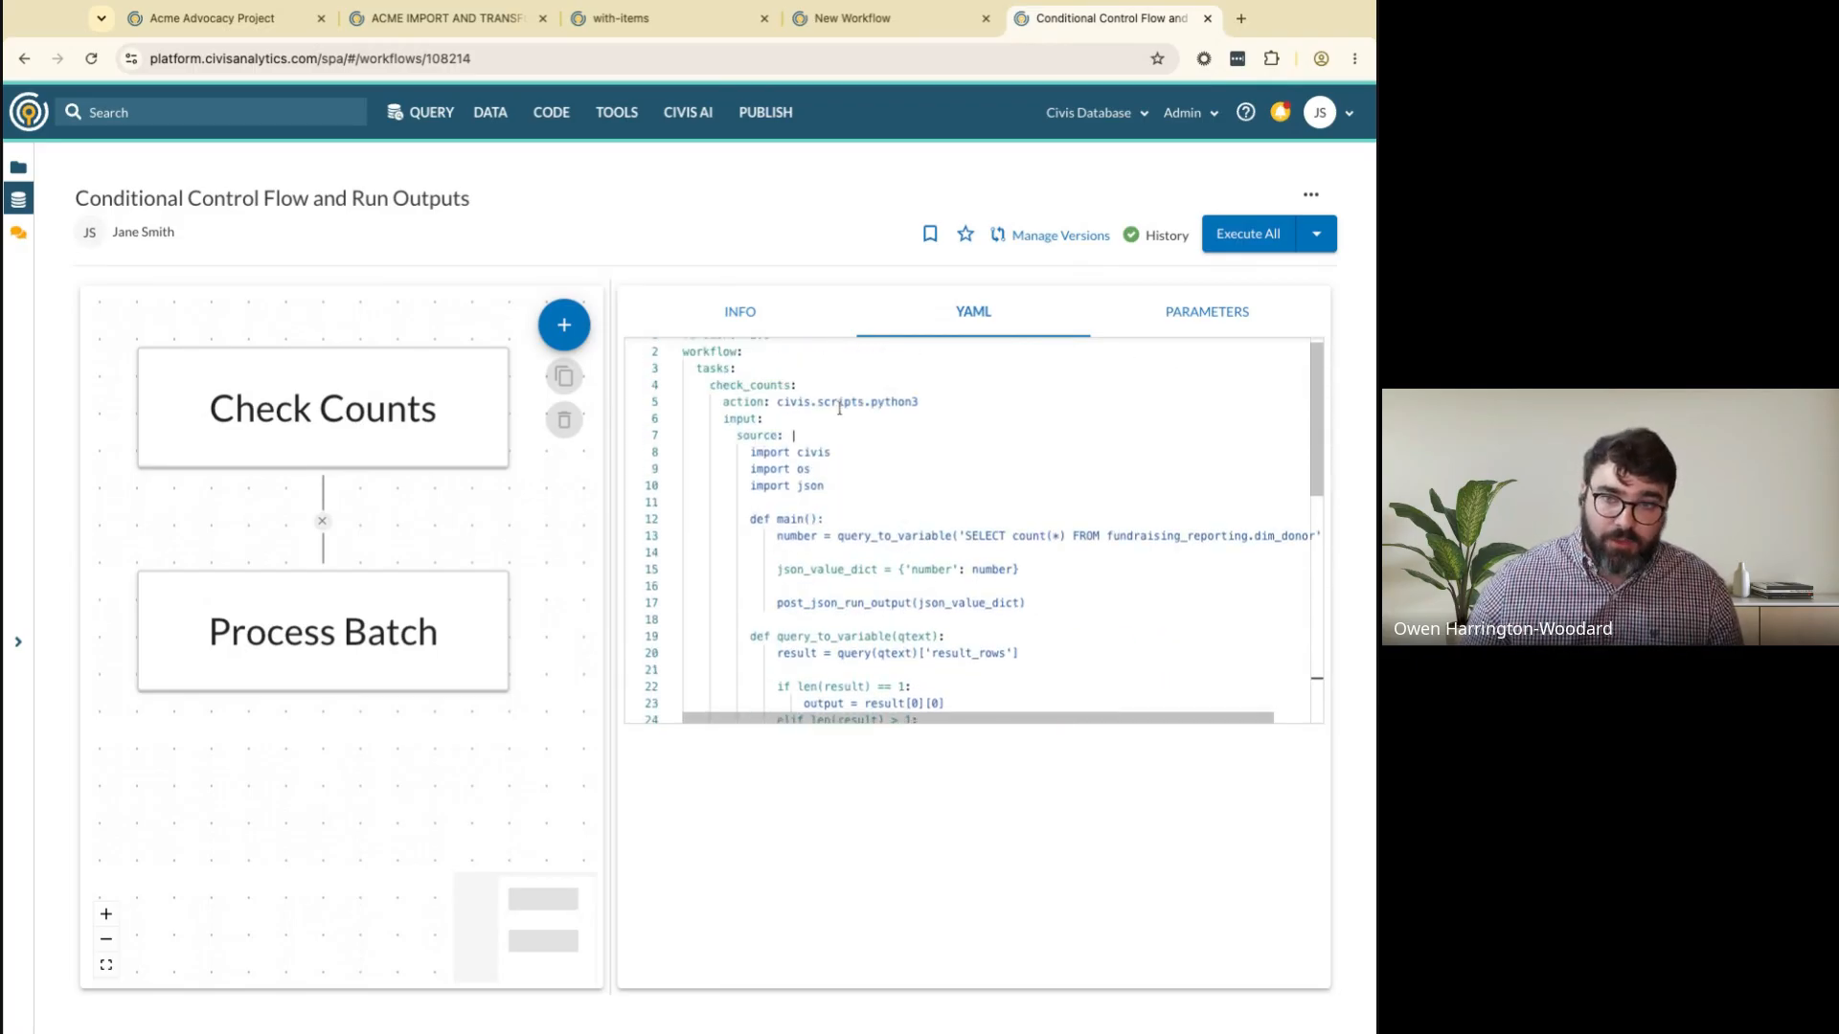
triple_click(936, 403)
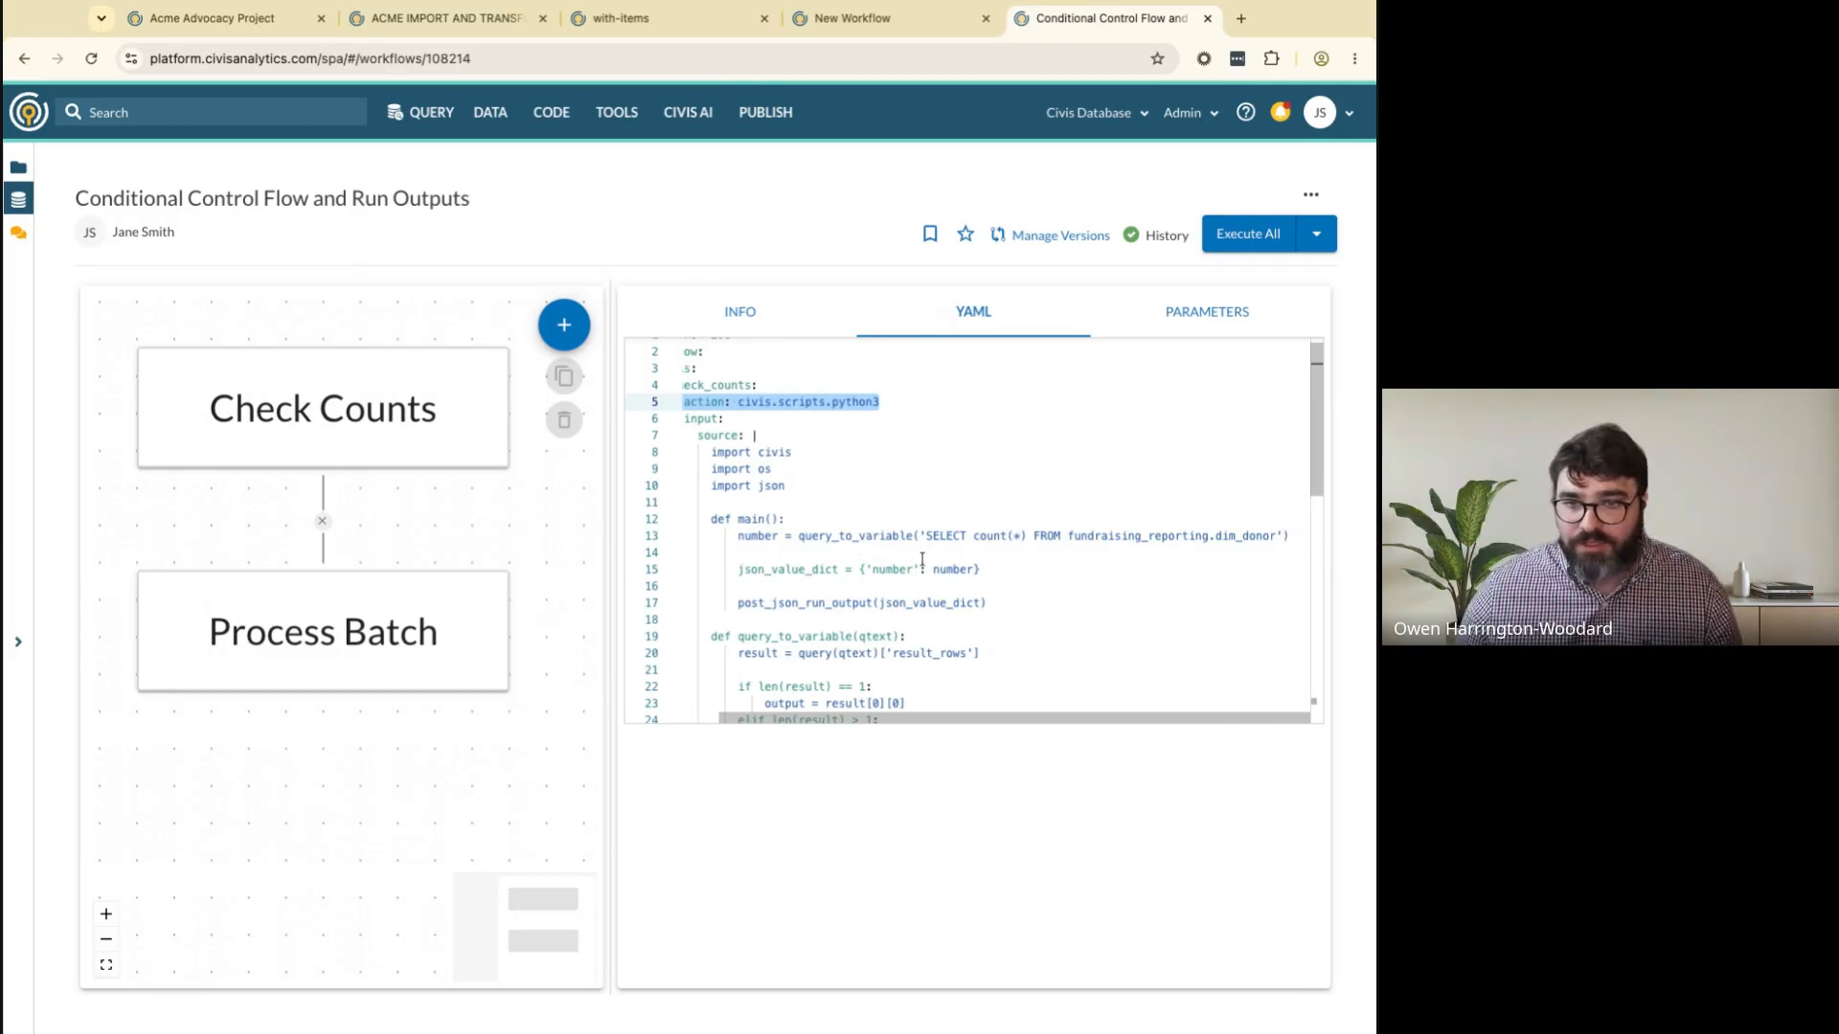
scroll(842, 537, "right", 2)
left_click_drag(735, 539, 1294, 537)
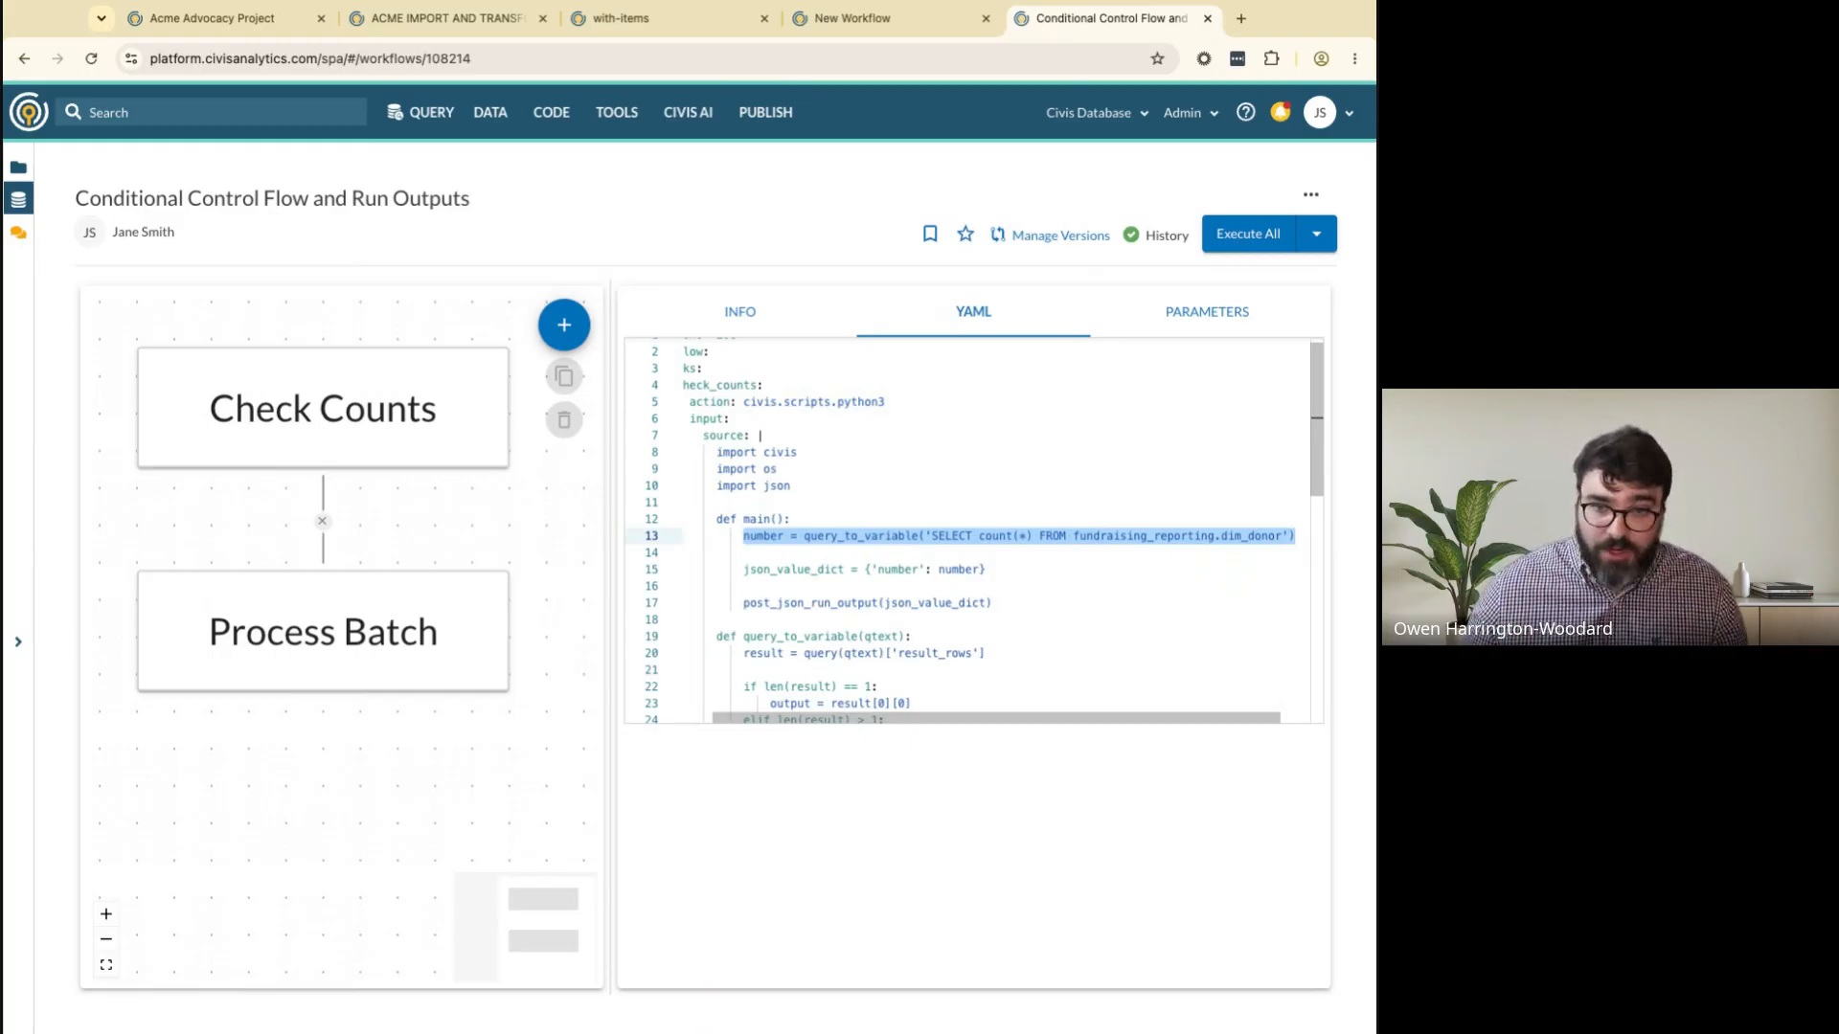
Read through the rest of the check_counts script and highlight its publish and on-success blocks
scroll(862, 594, "down", 3)
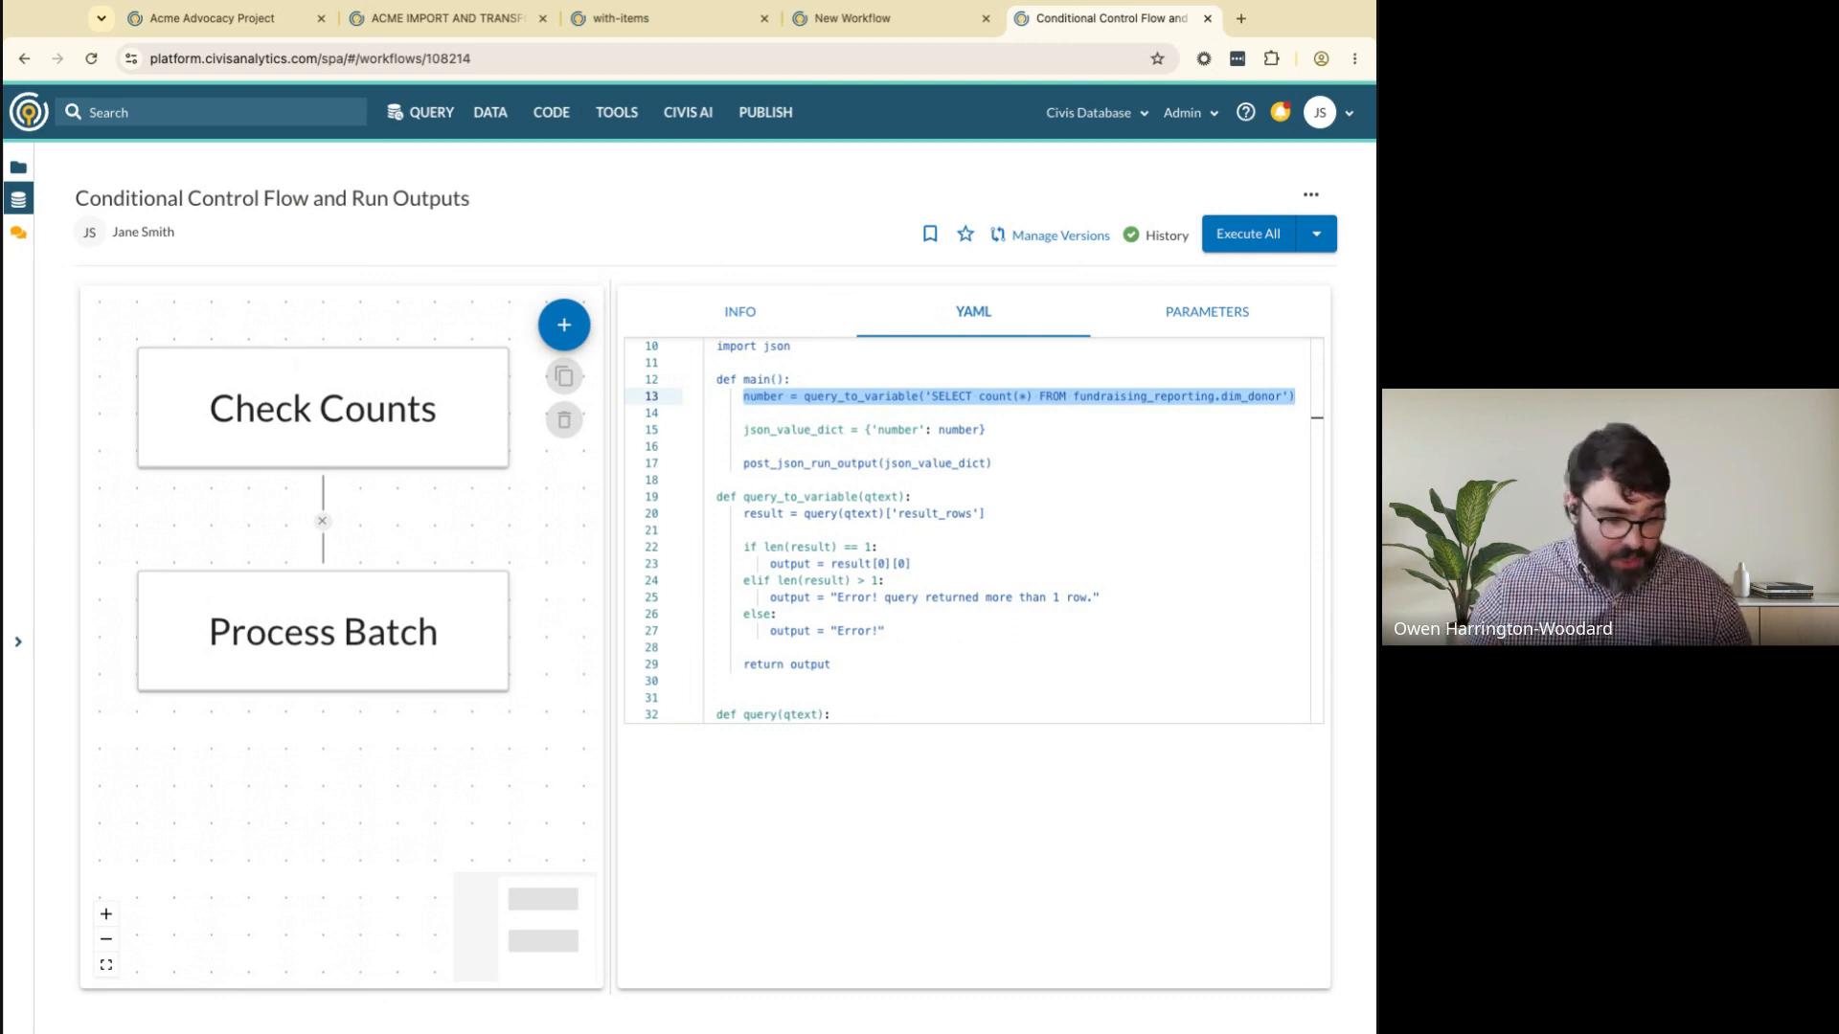
scroll(882, 563, "down", 3)
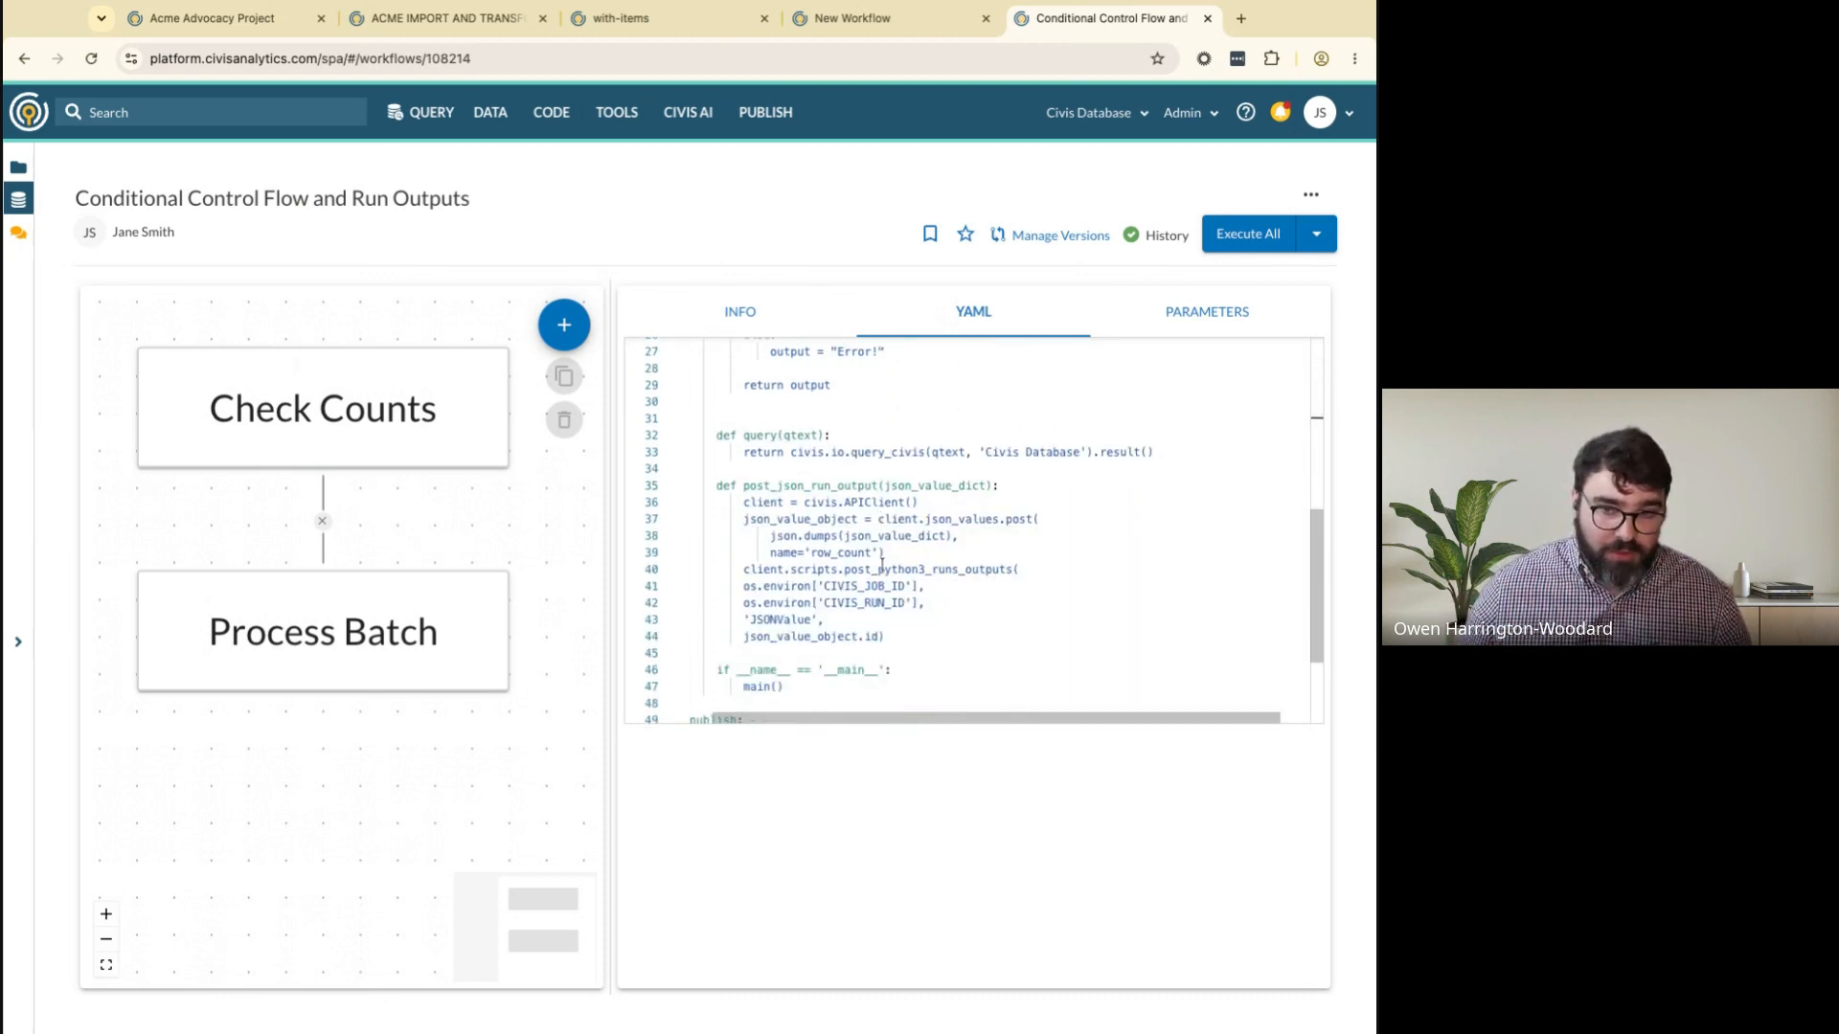
scroll(882, 563, "down", 2)
left_click(944, 631)
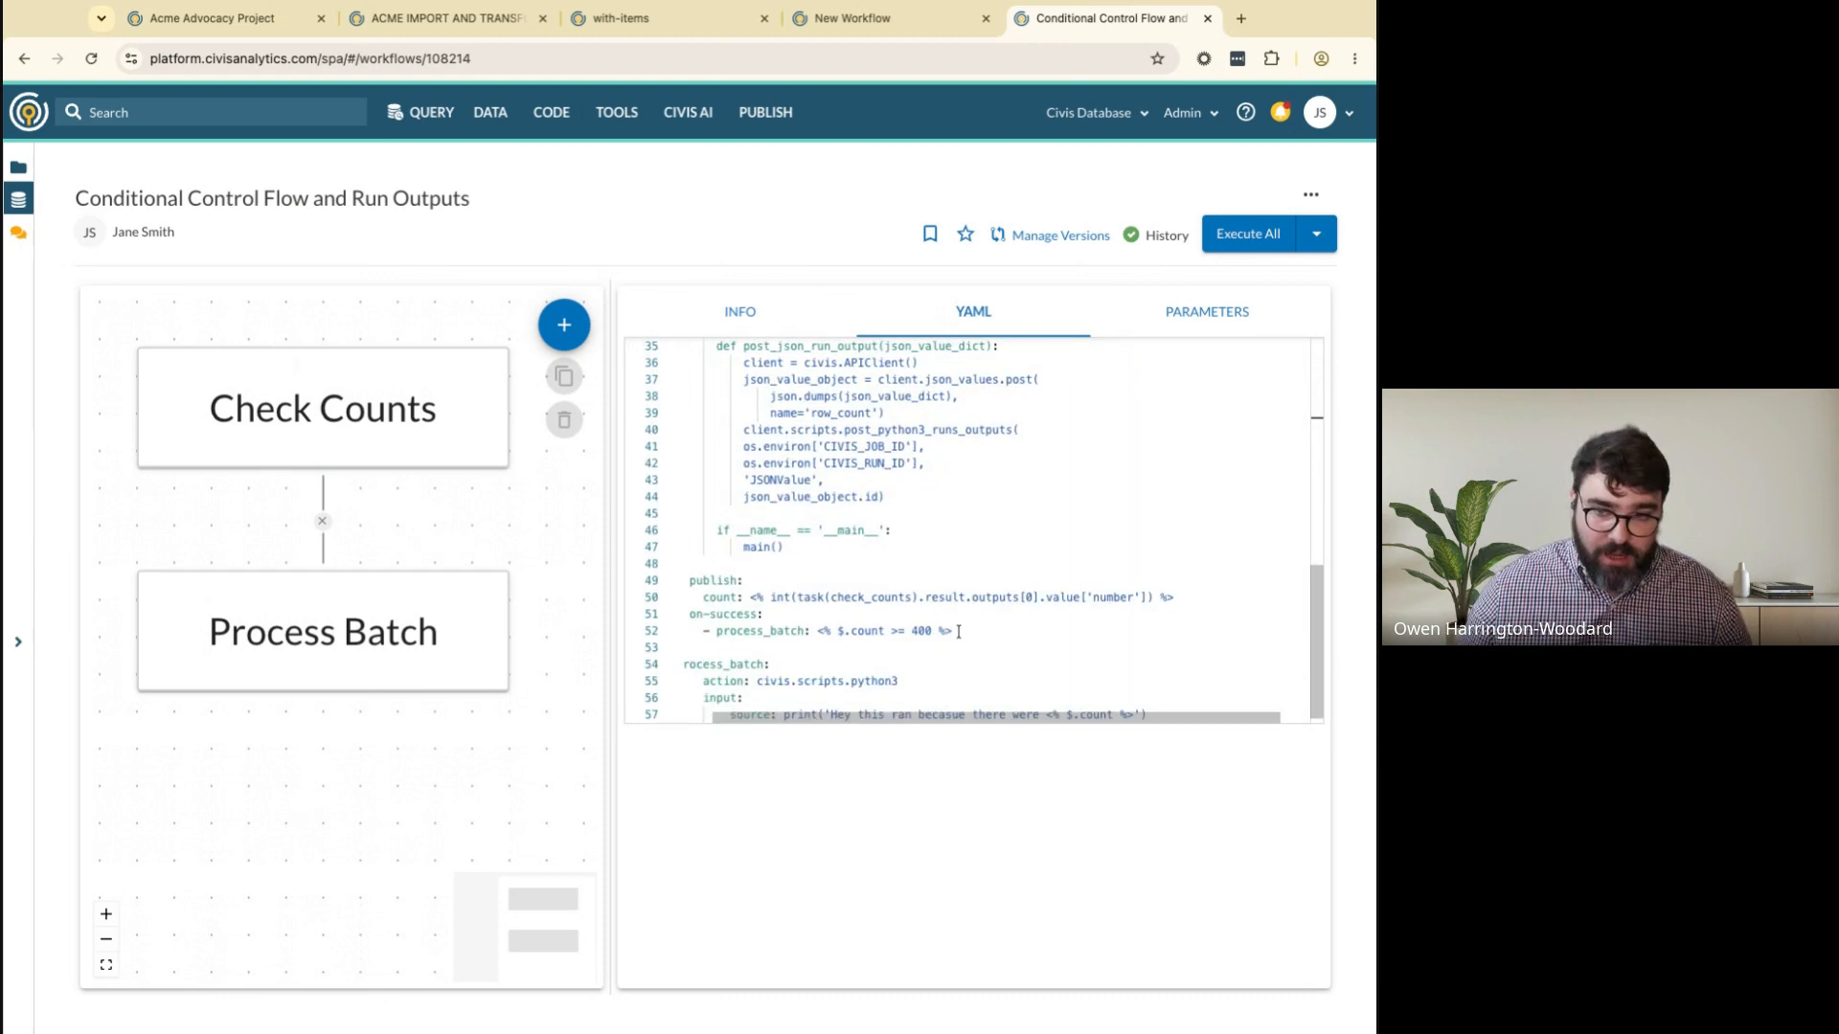
key("shift+Up")
key("shift+Up")
key("shift+Up")
key("shift+Home")
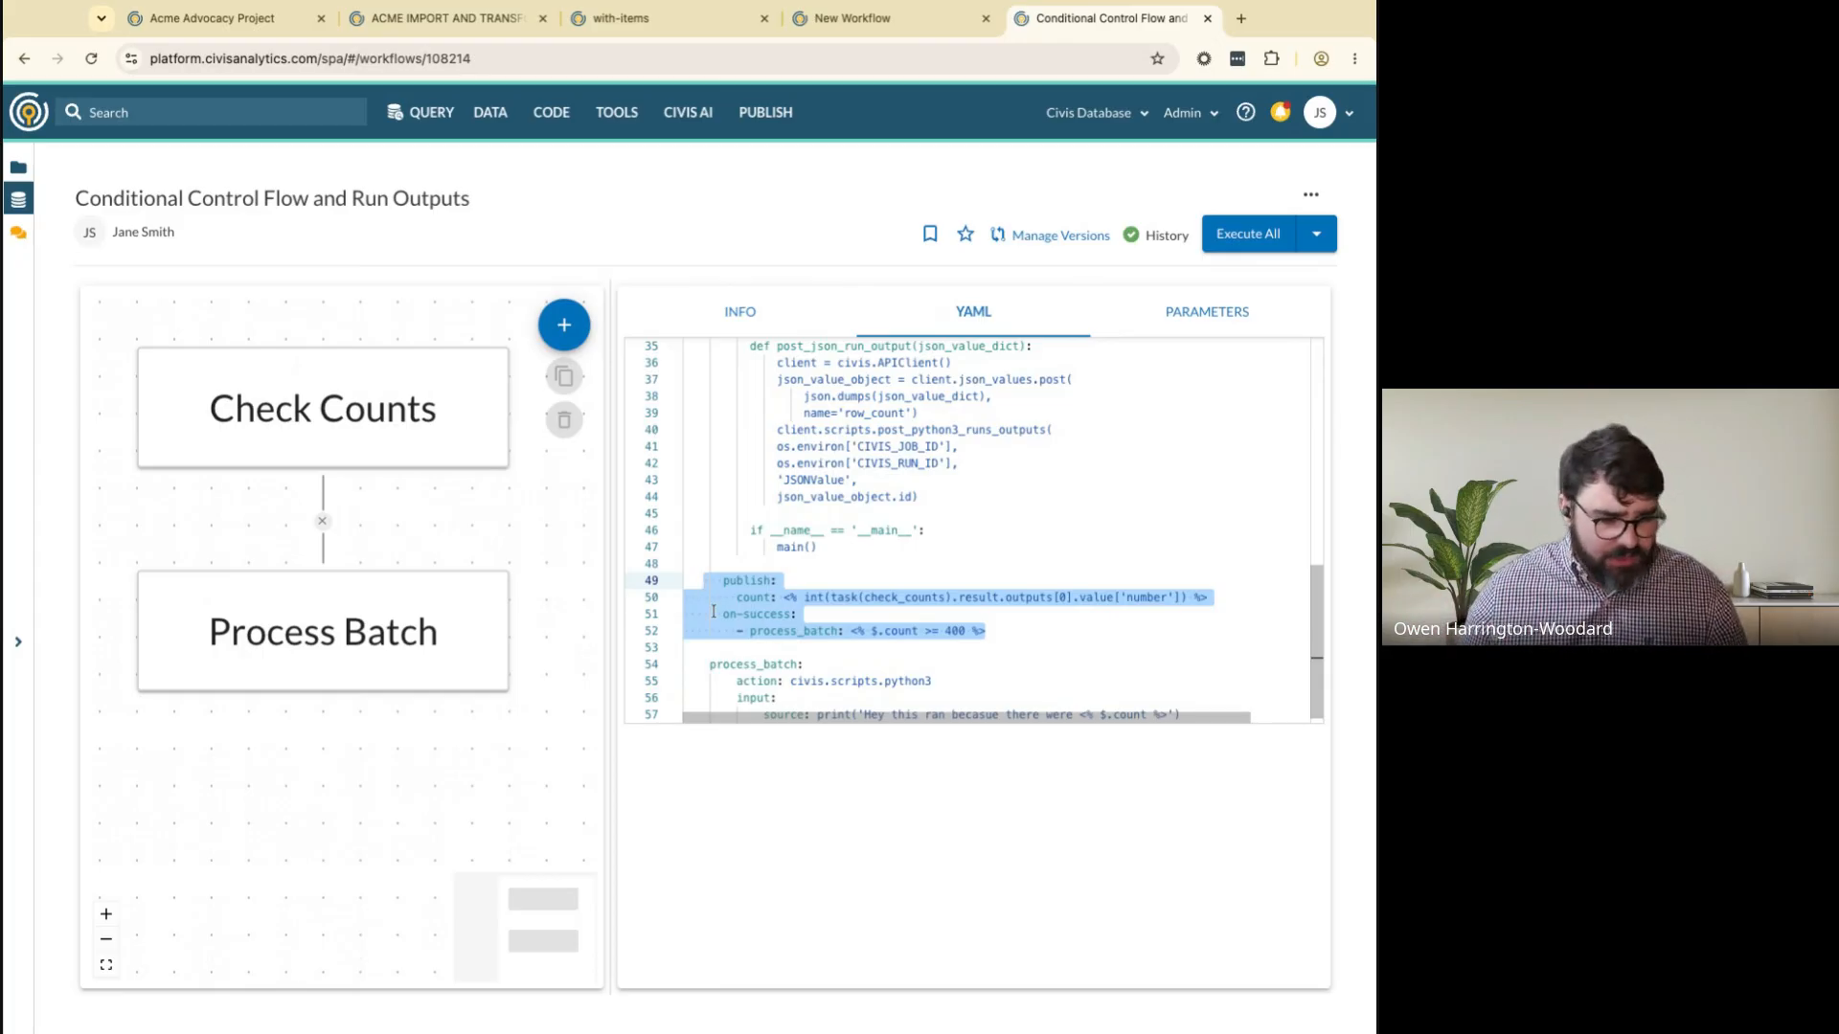
Open the most recent execution in the workflow's history and highlight the row_count output of the Check Counts task
left_click(1144, 246)
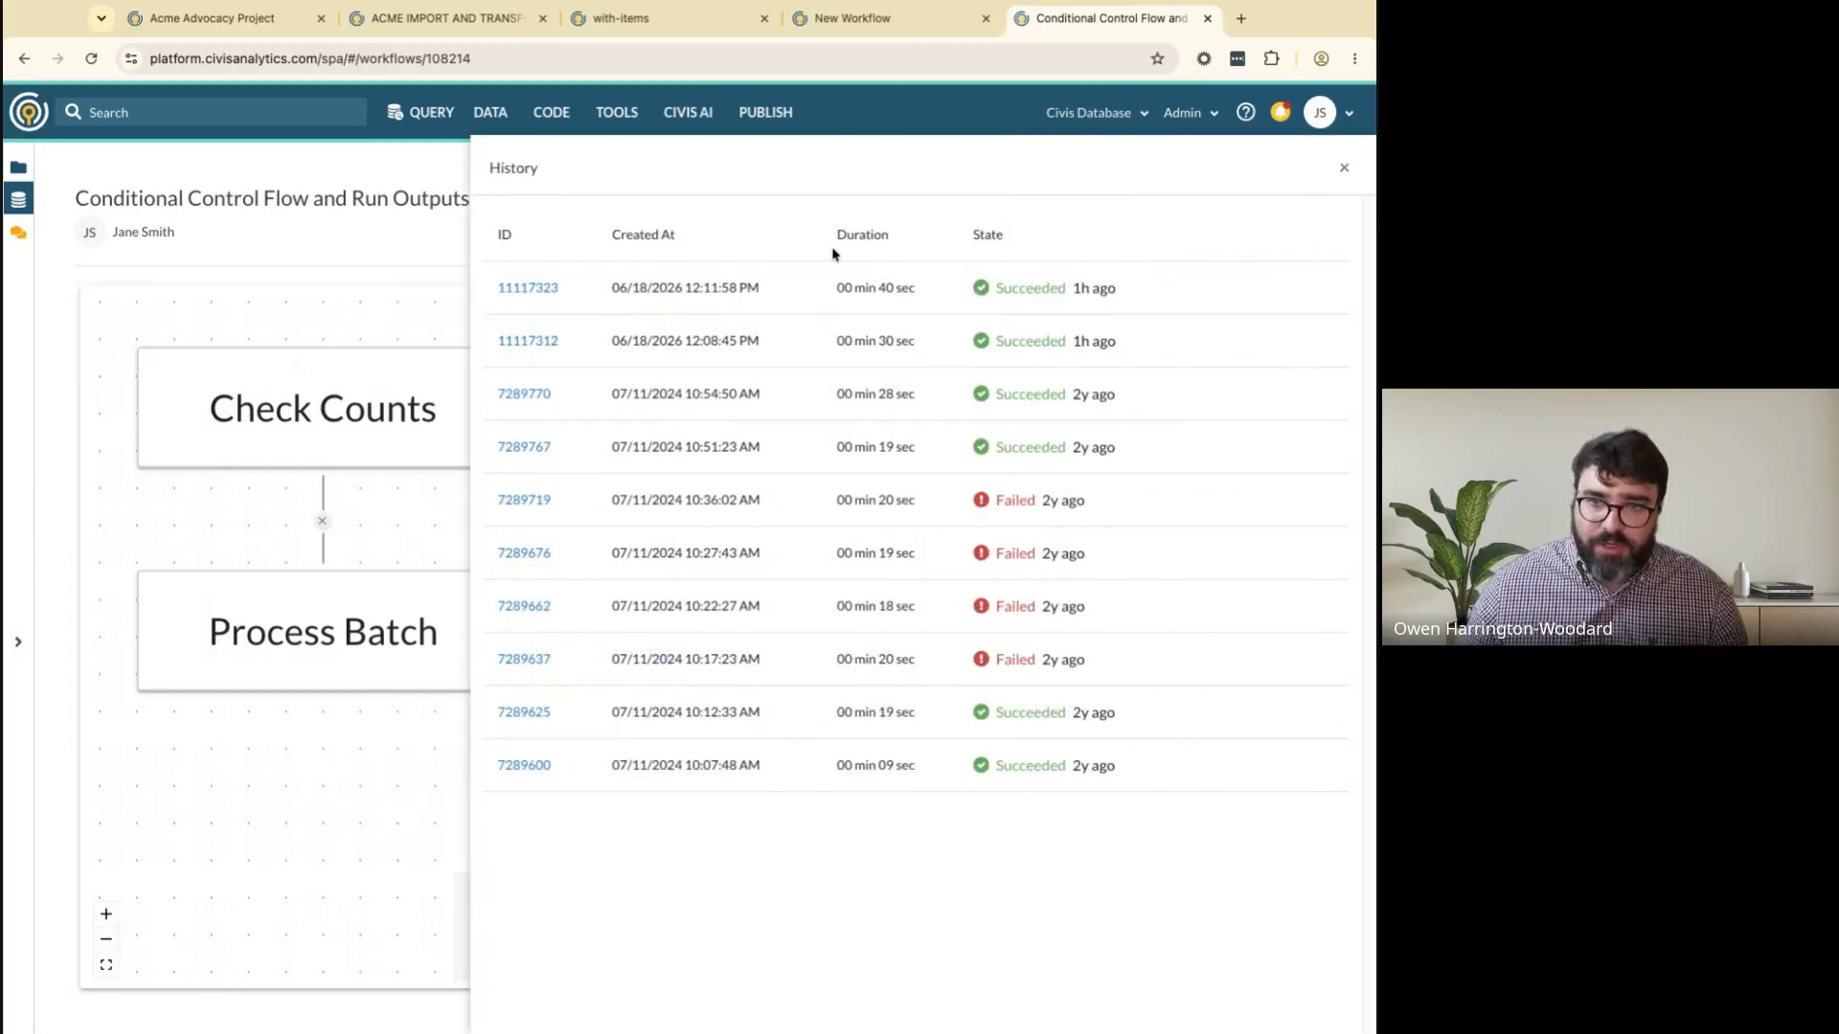
left_click(535, 290)
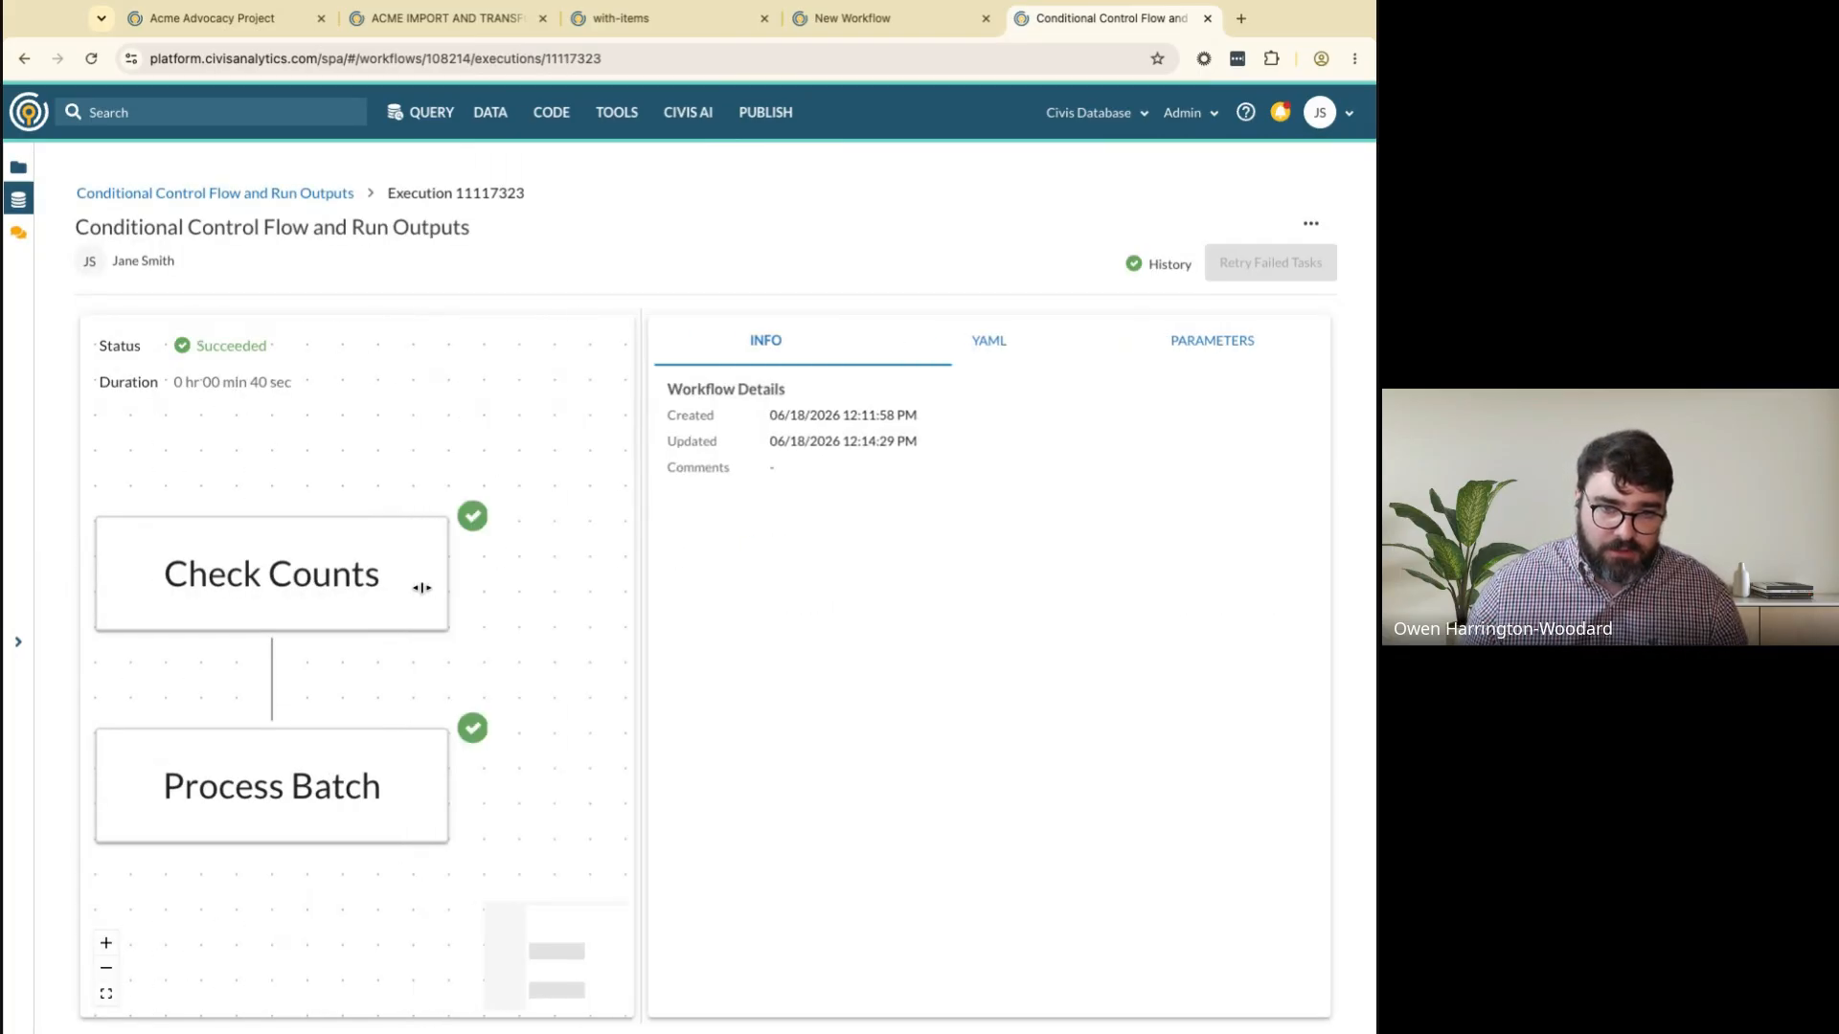
left_click(418, 586)
left_click(733, 480)
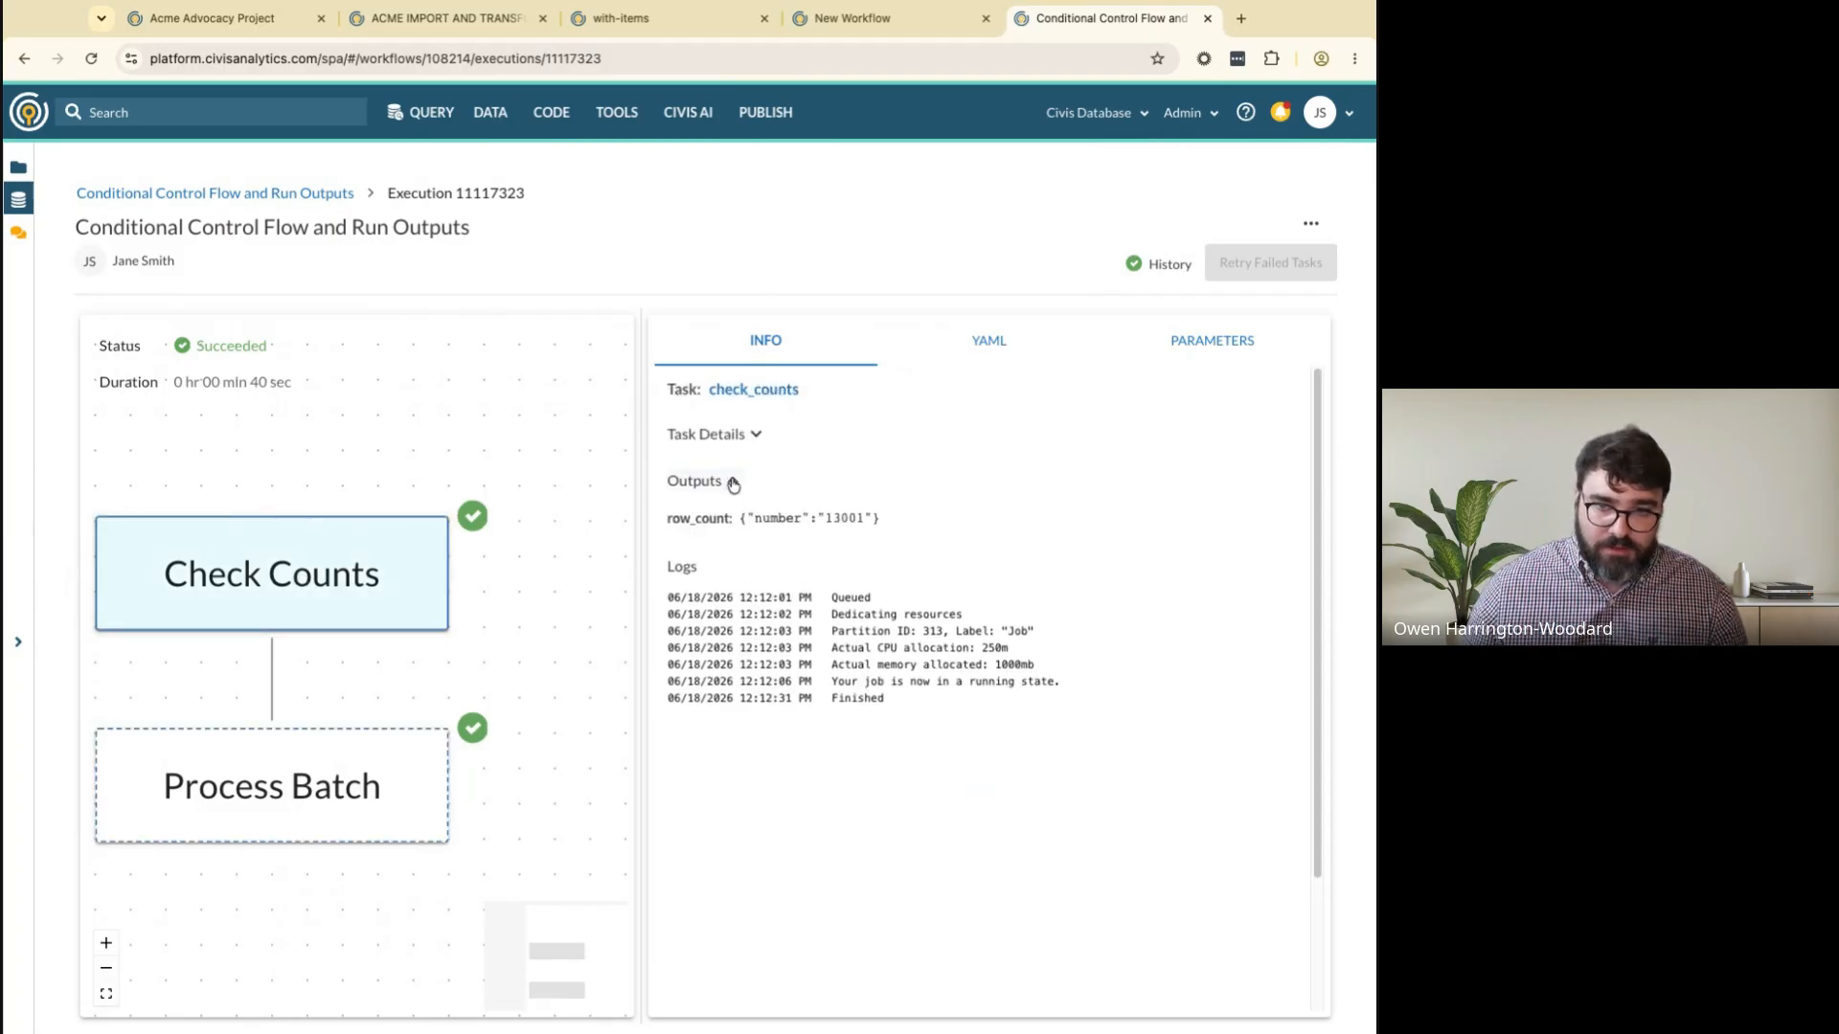
left_click_drag(883, 522, 667, 519)
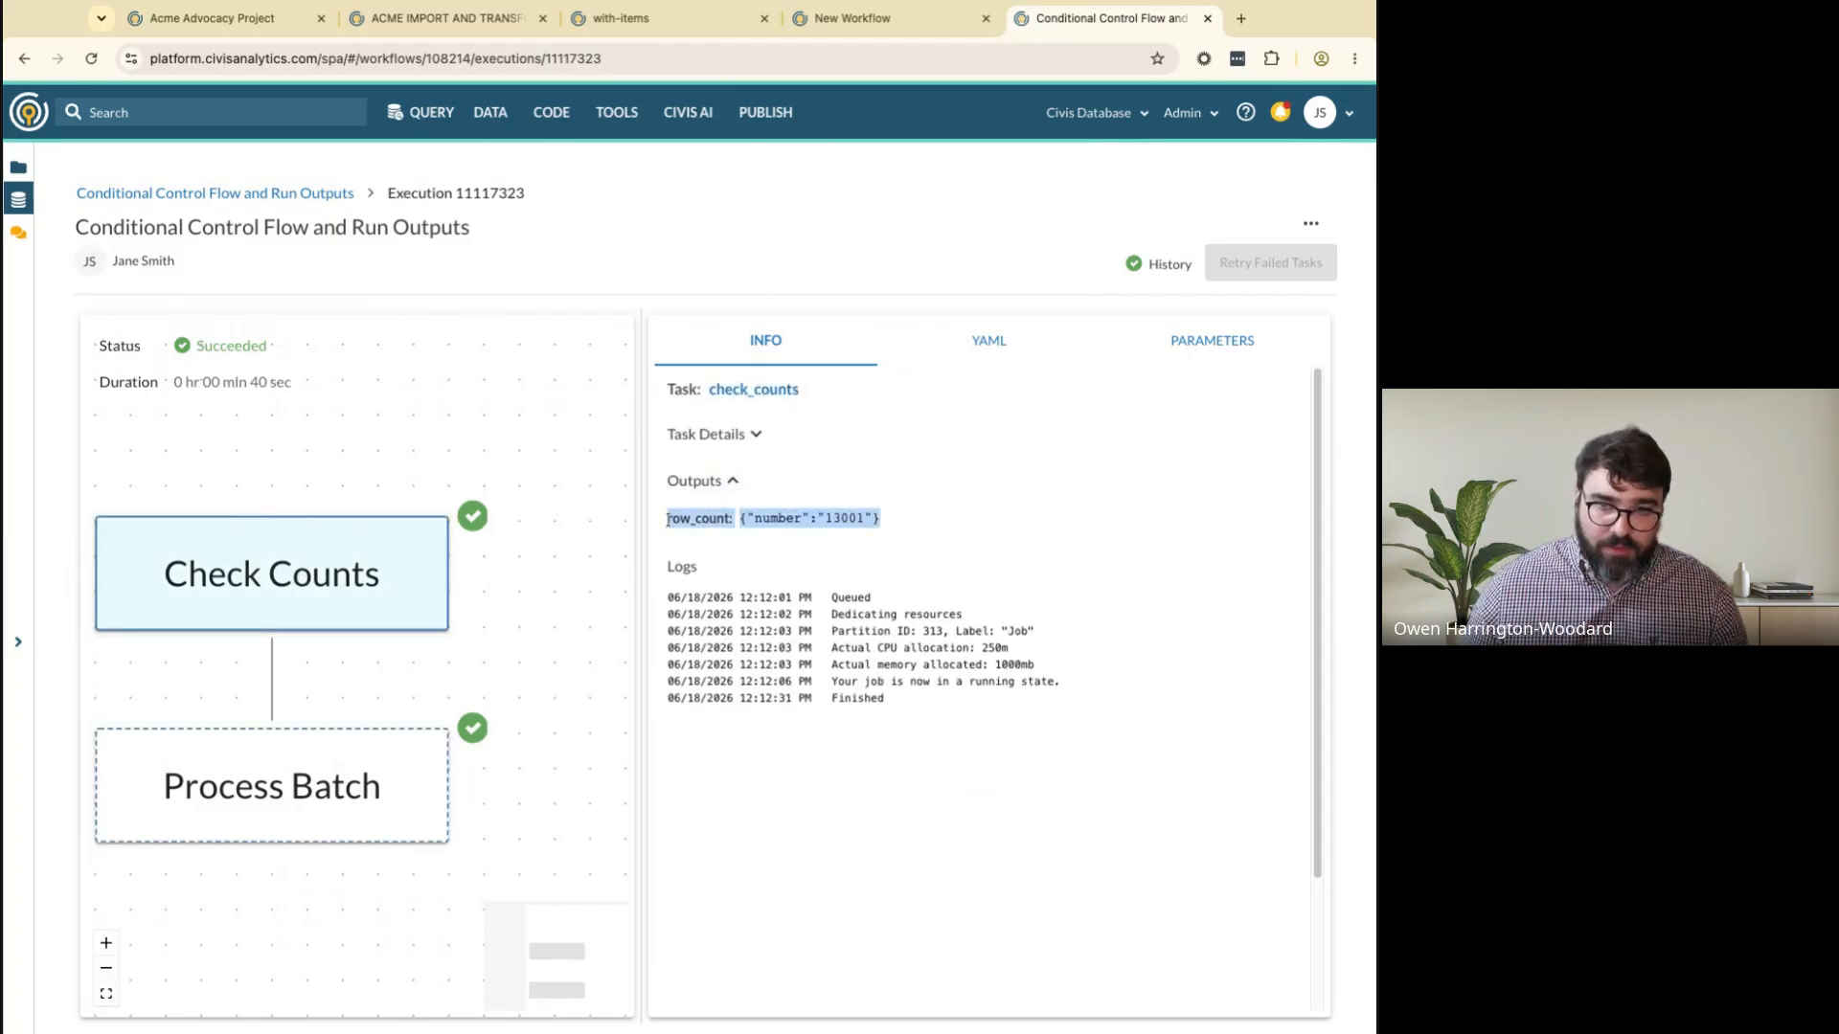
Examine the Process Batch task's logs and highlight the message printed by its script
left_click(337, 786)
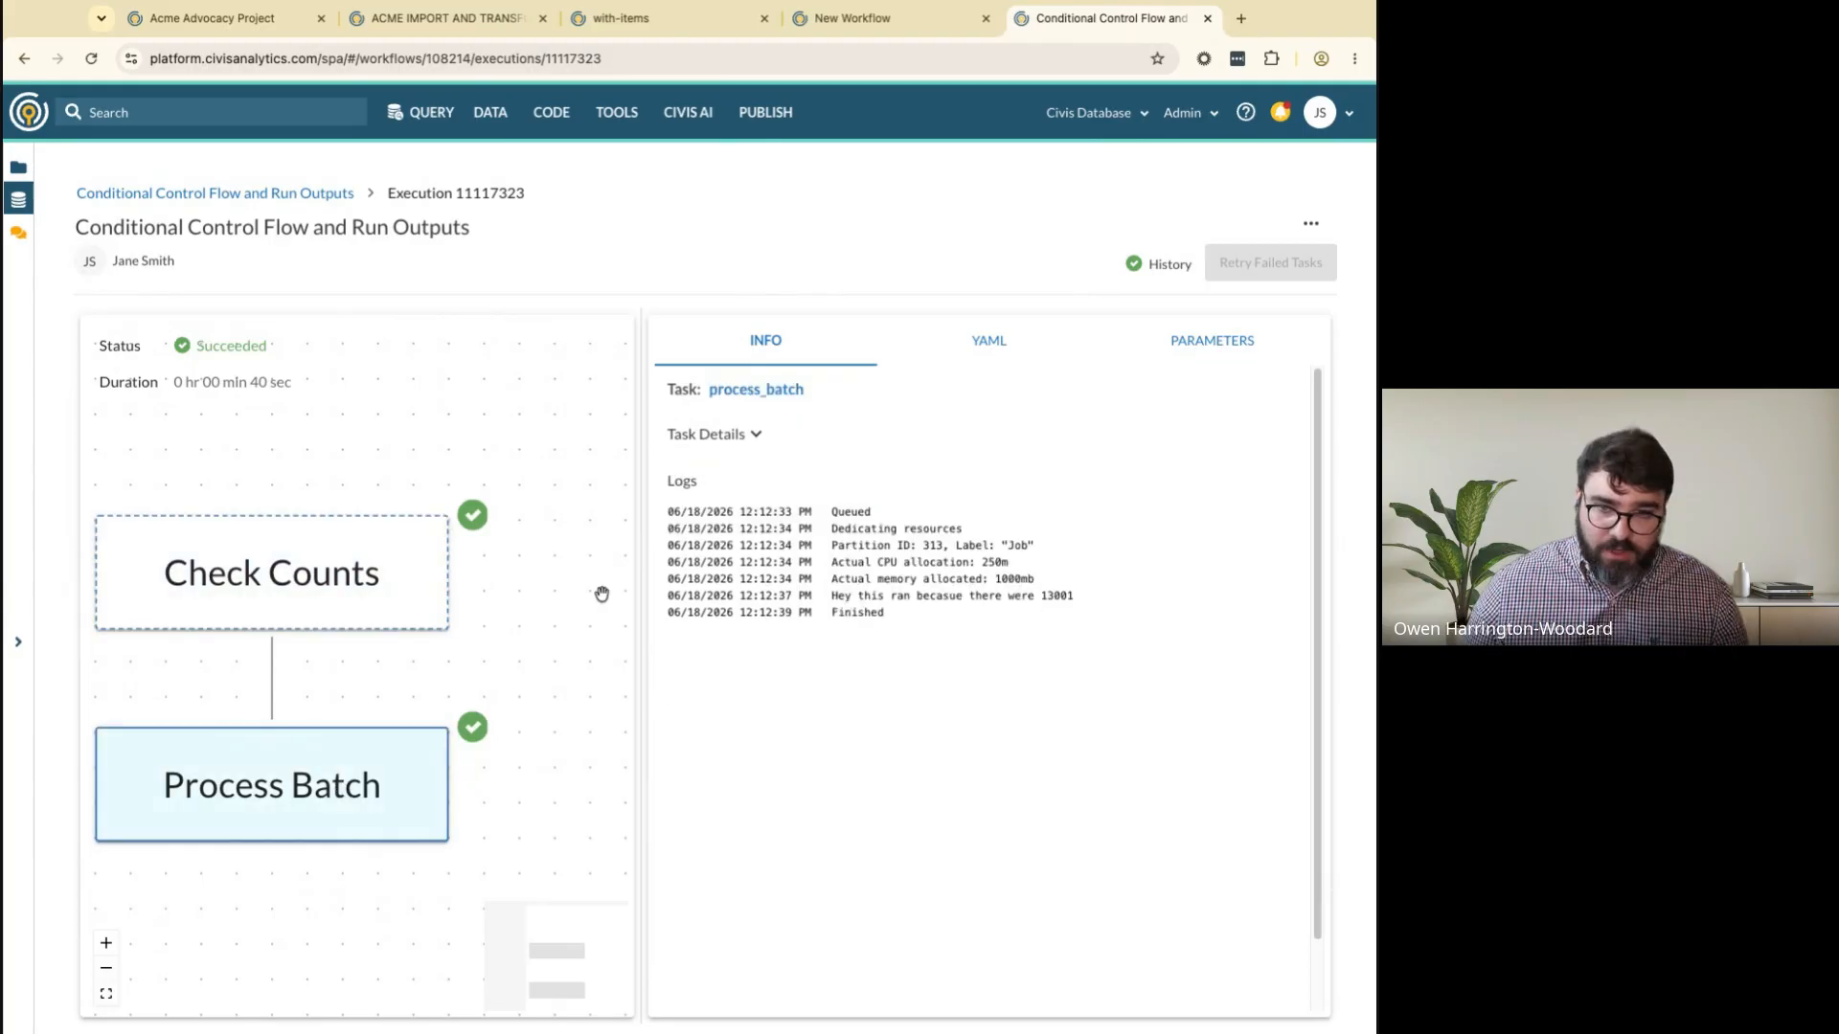
left_click_drag(1103, 606, 852, 596)
triple_click(1103, 605)
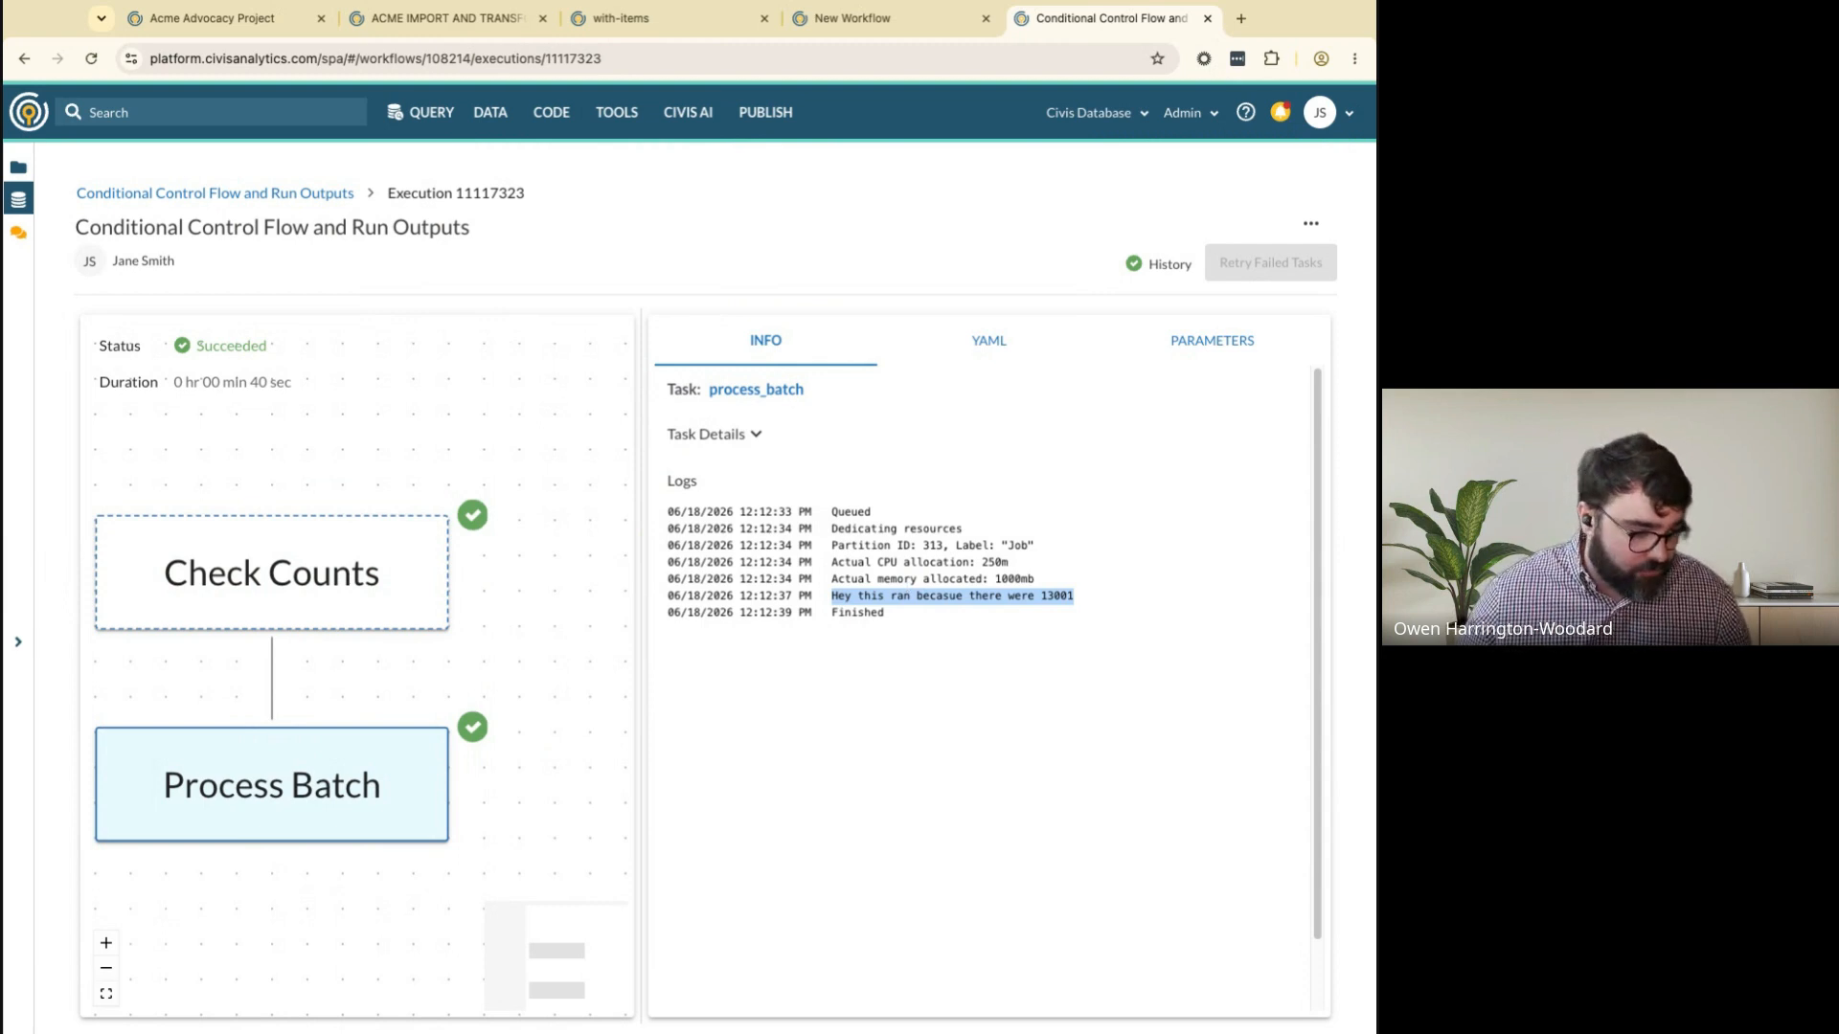
key("super+Tab")
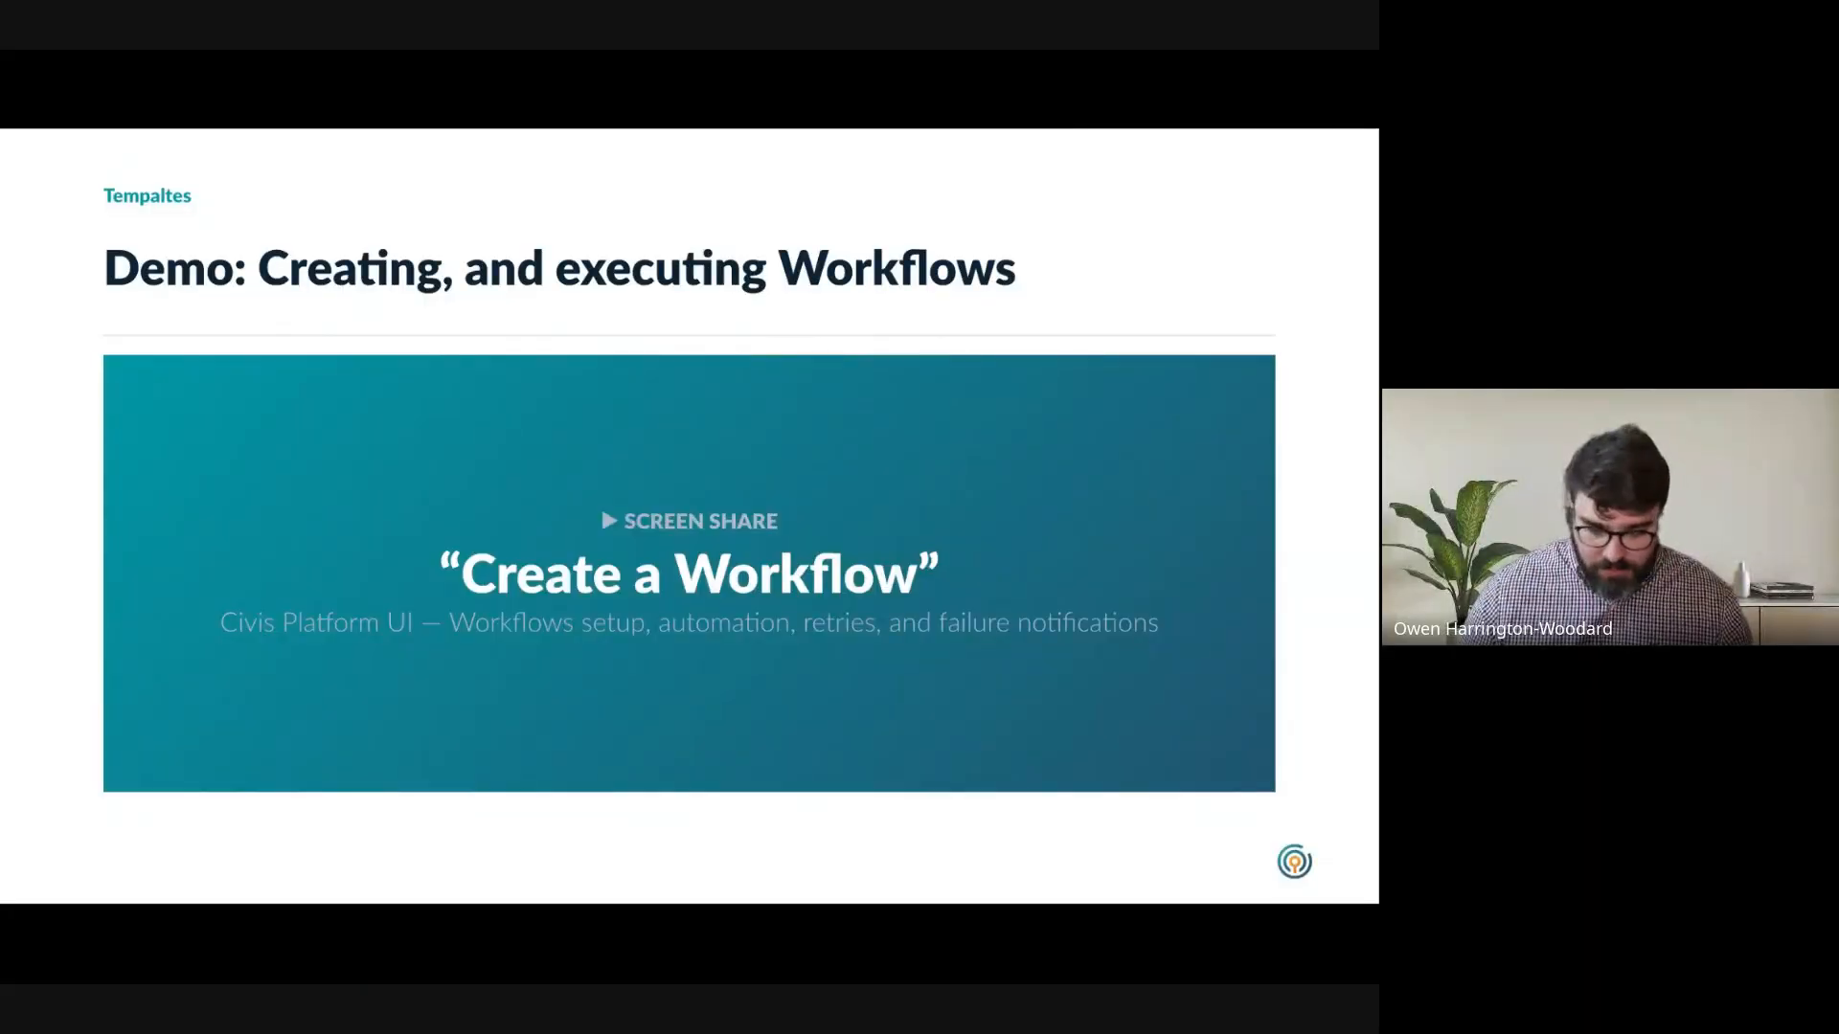
key("Right")
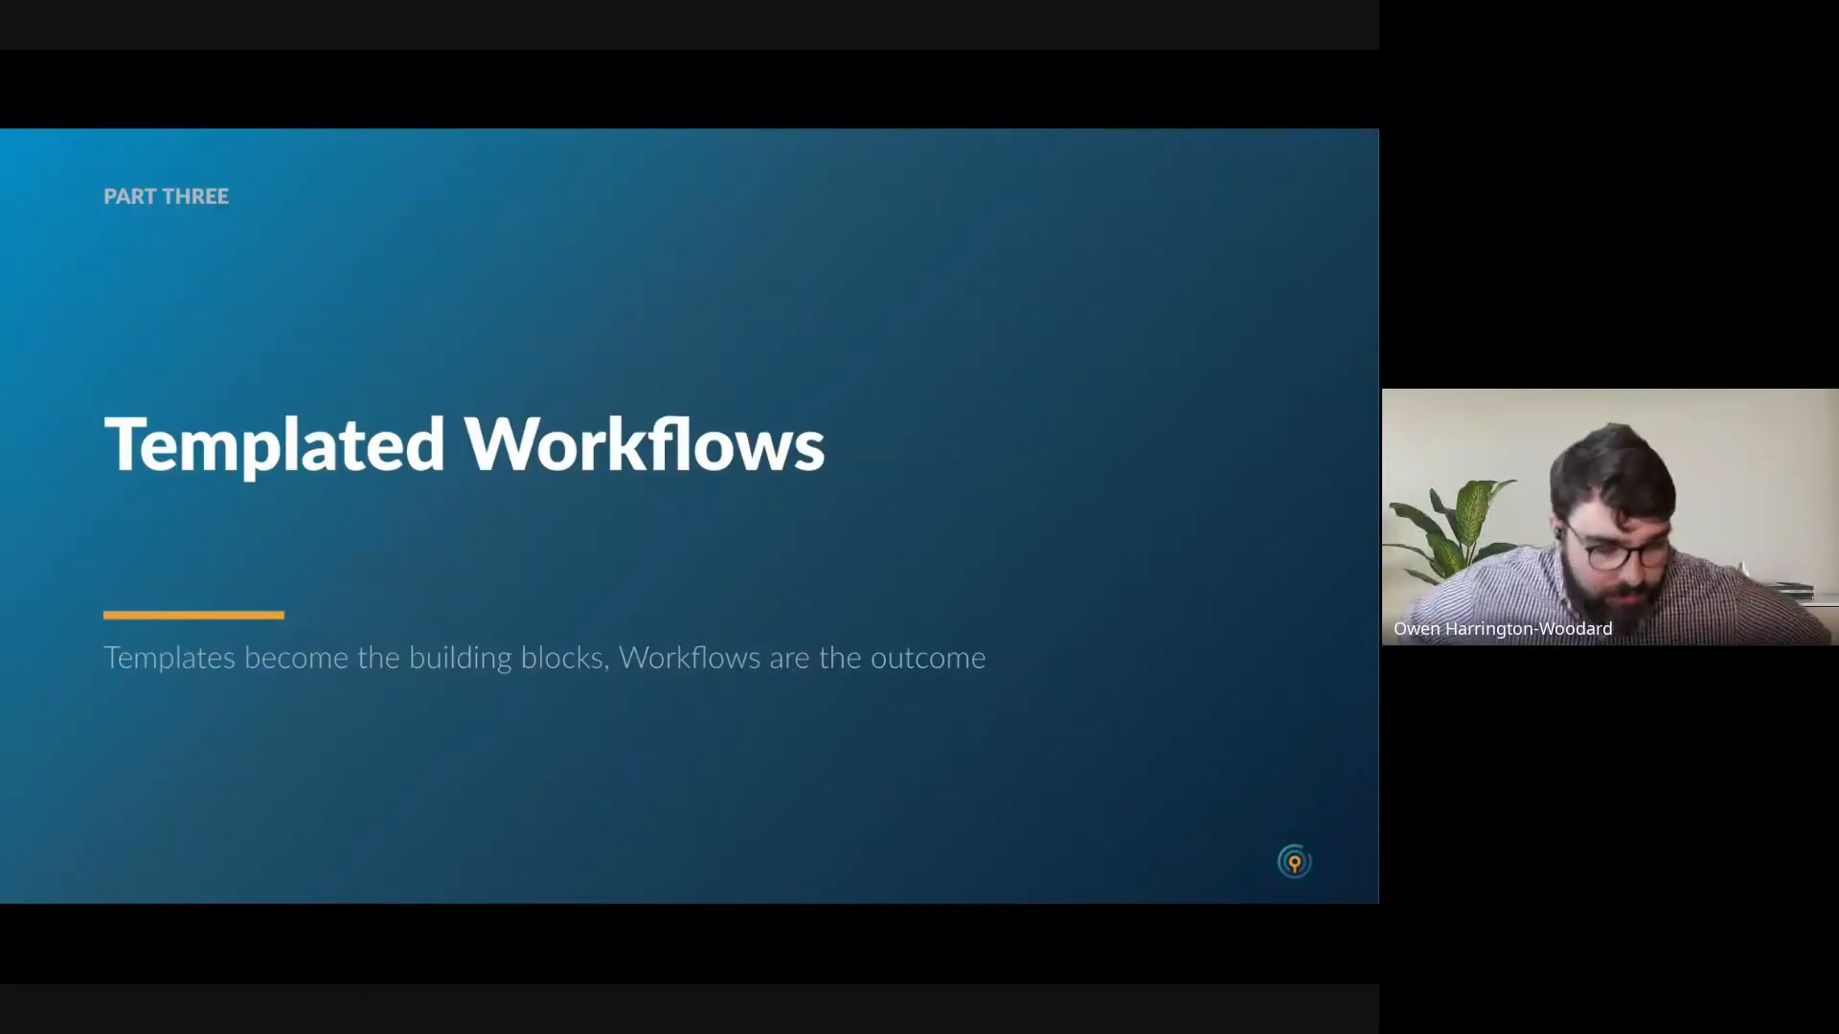
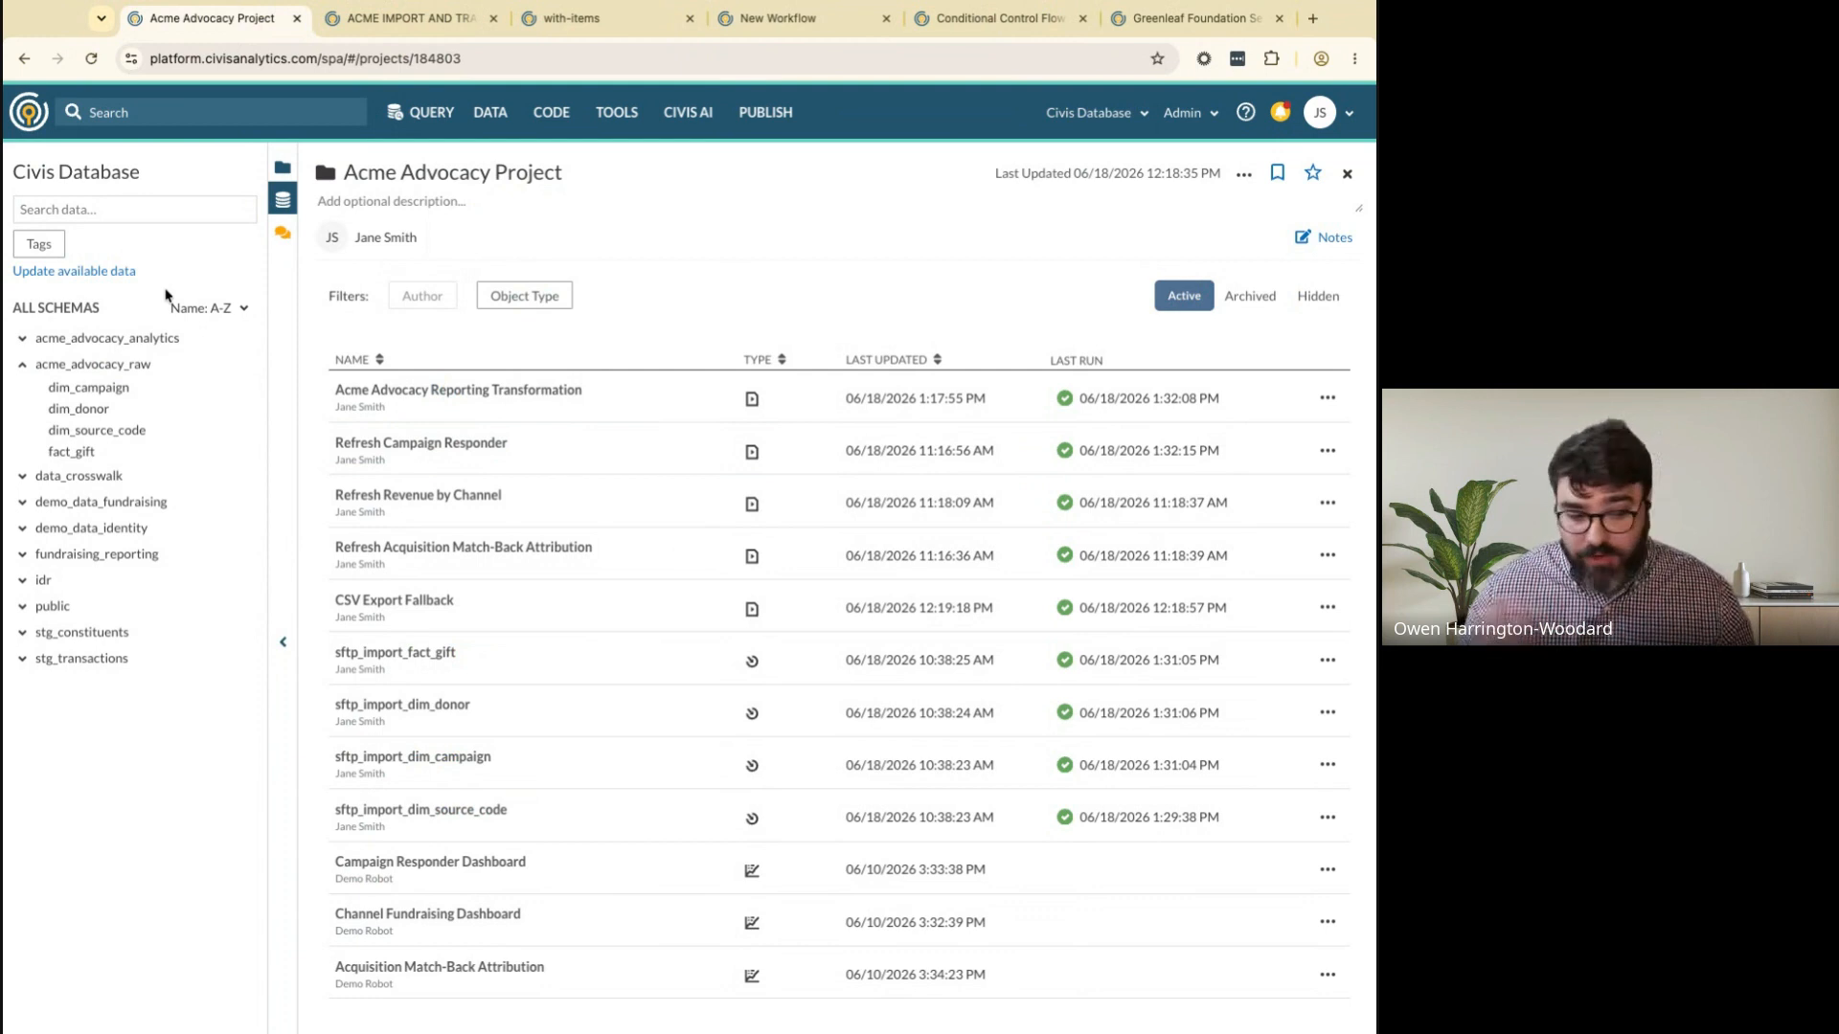
Collapse the acme_advocacy_raw schema and examine the SFTP Base Path and SFTP Files parameters of the Greenleaf Foundation Setup Script
left_click(106, 362)
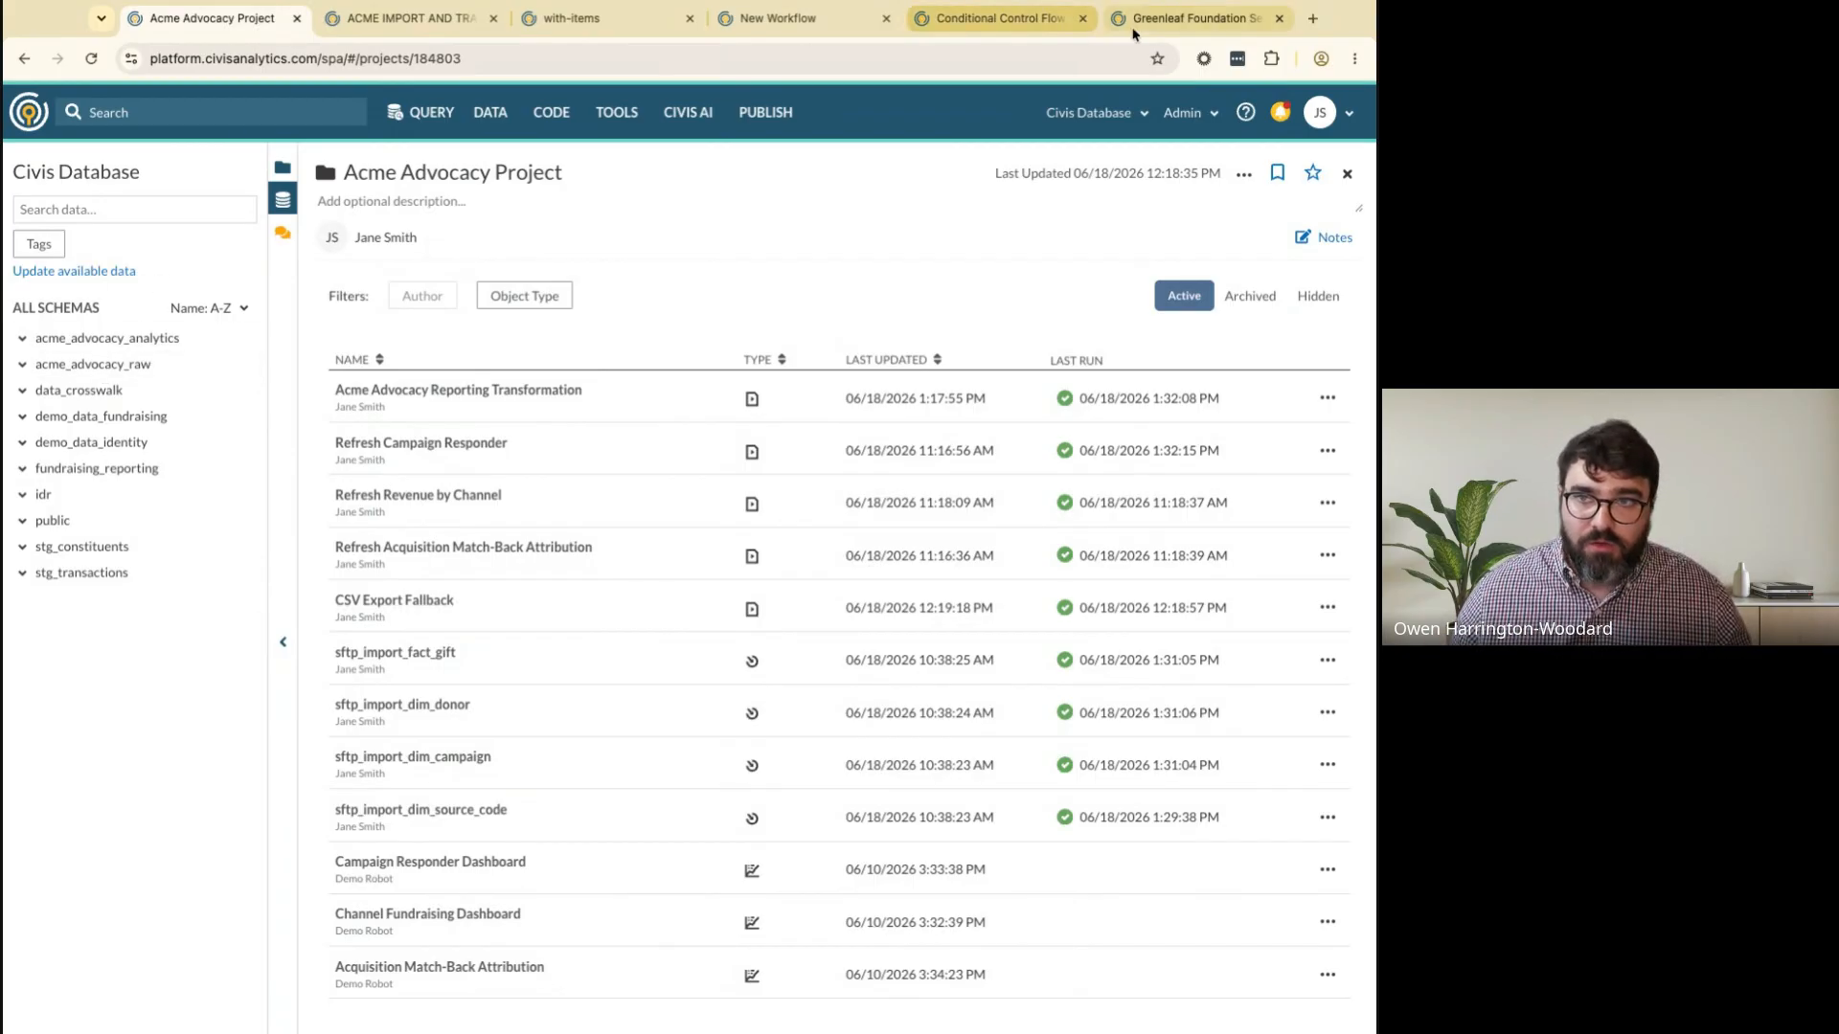
left_click(1188, 19)
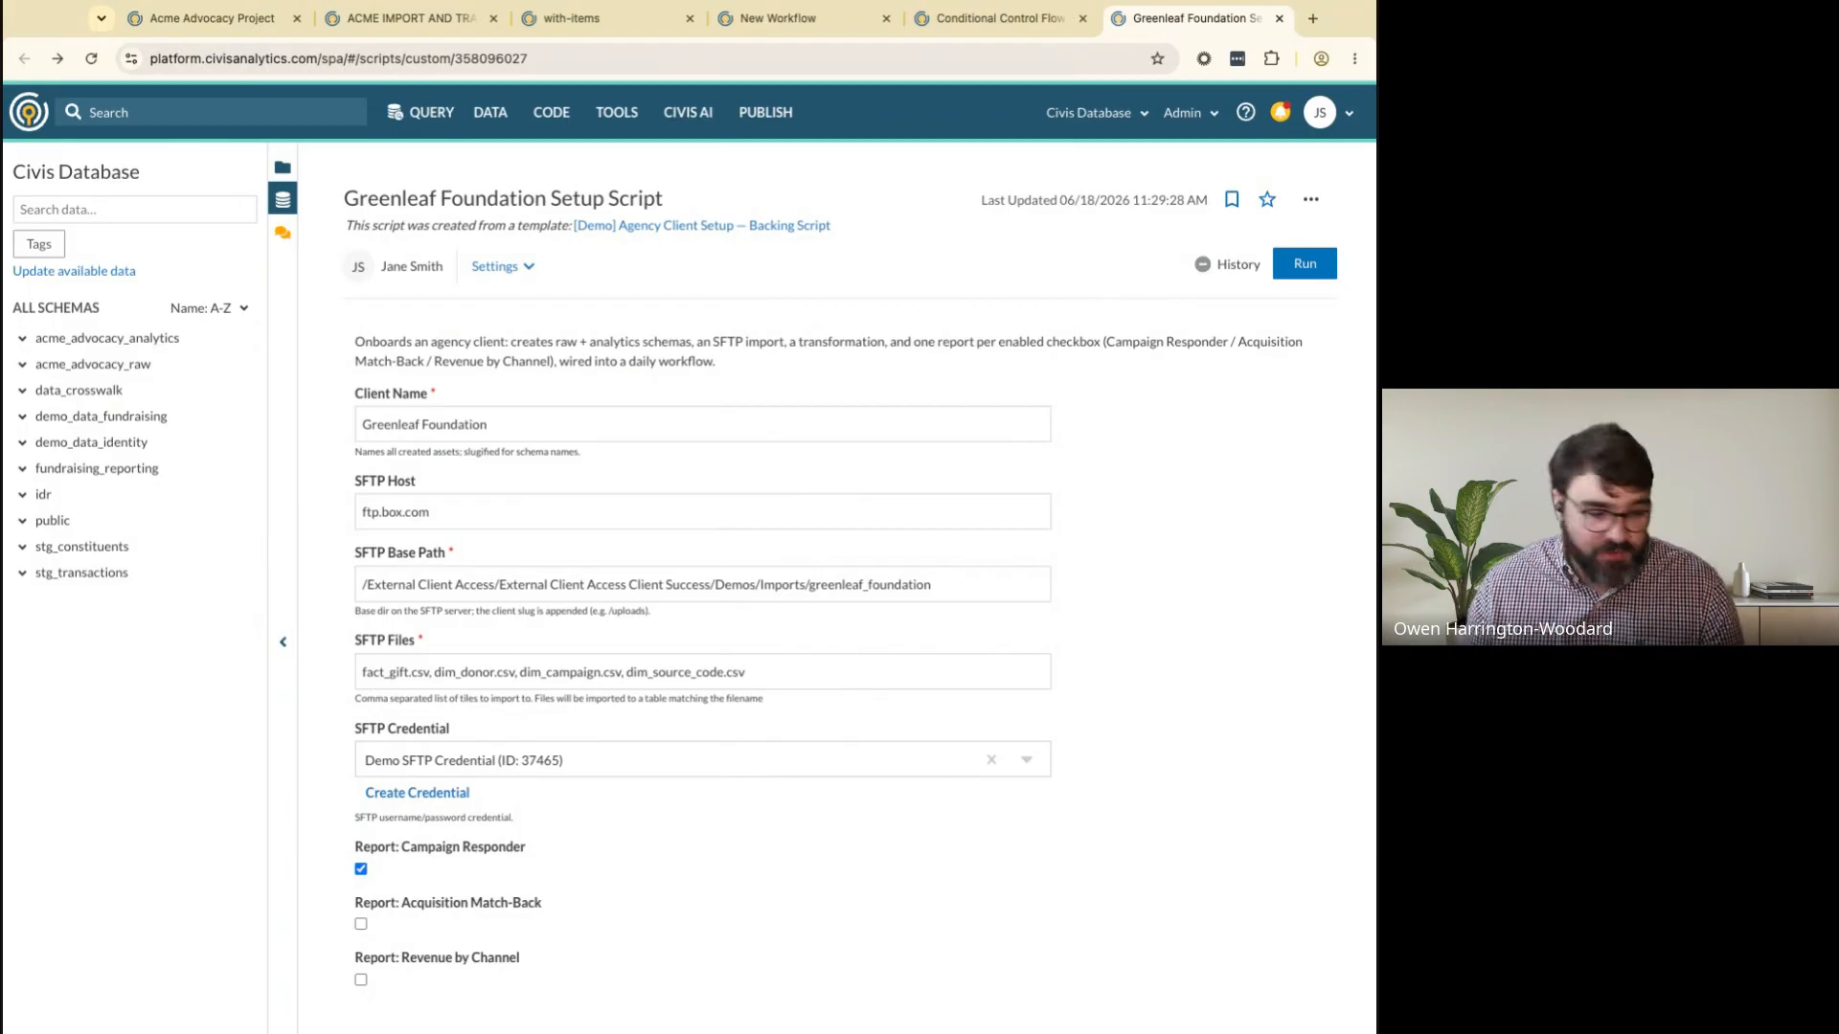
triple_click(1005, 584)
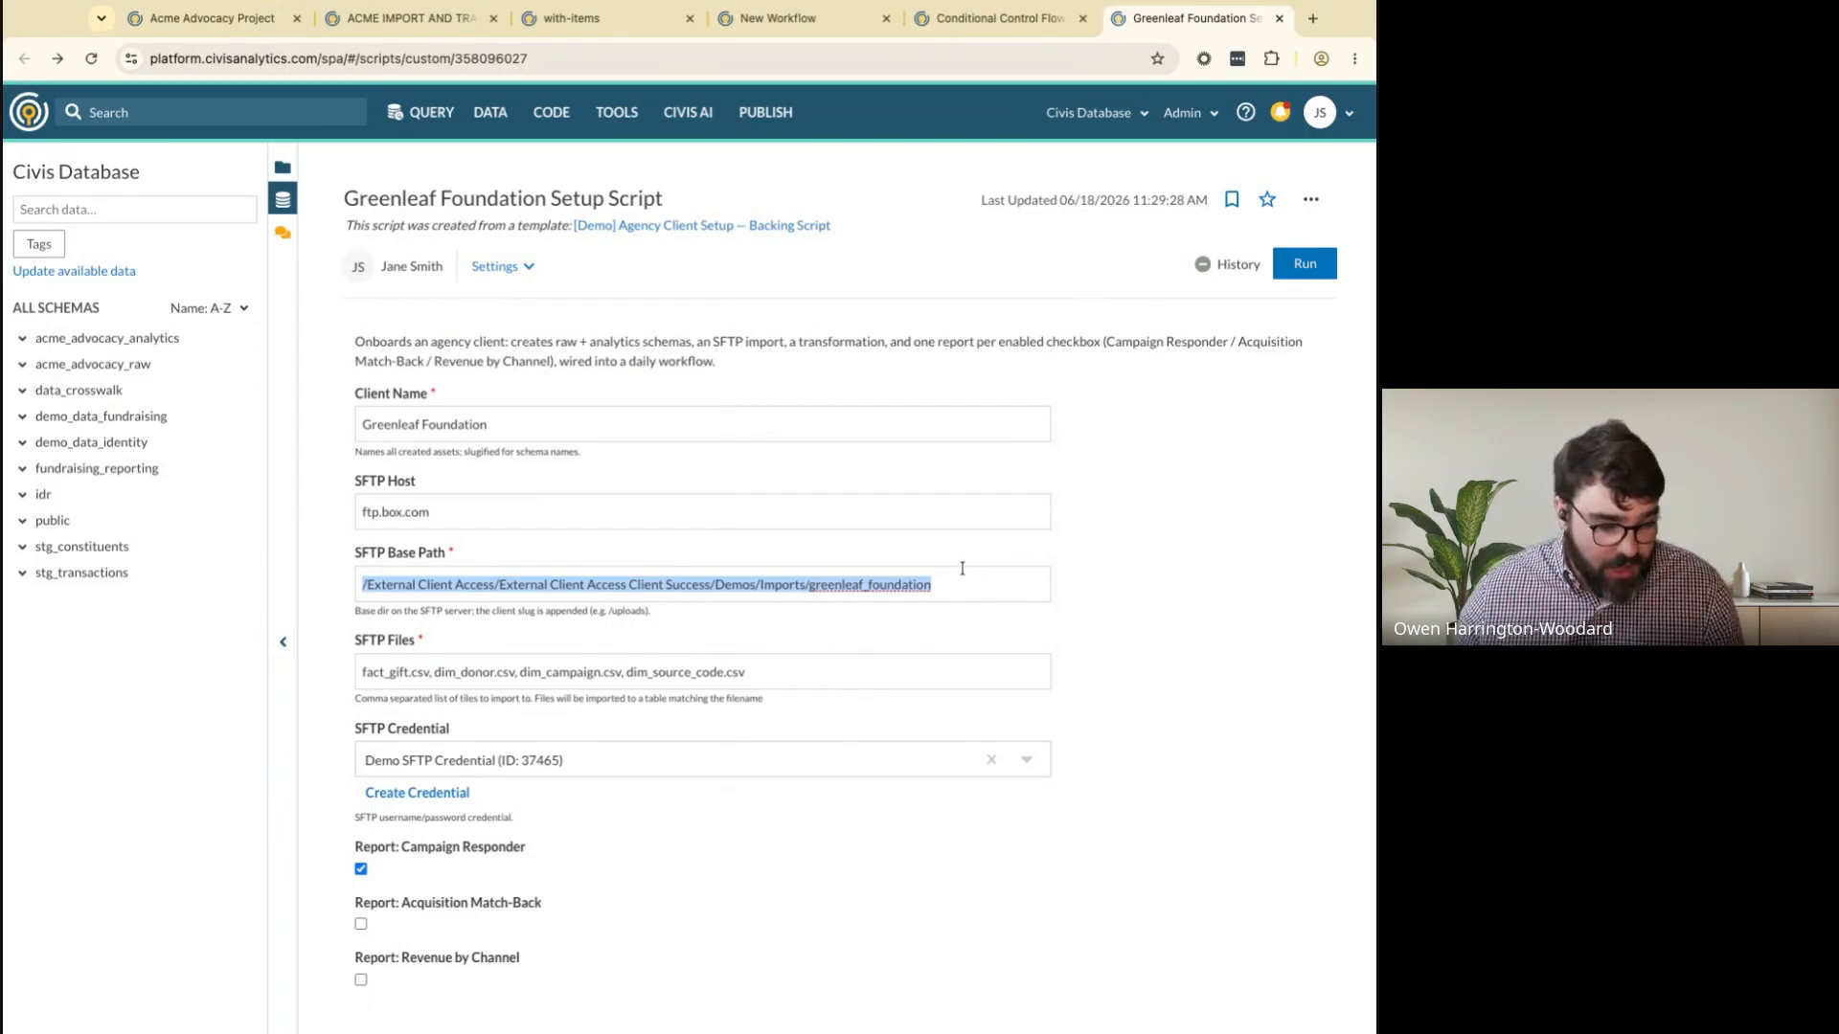
left_click(788, 676)
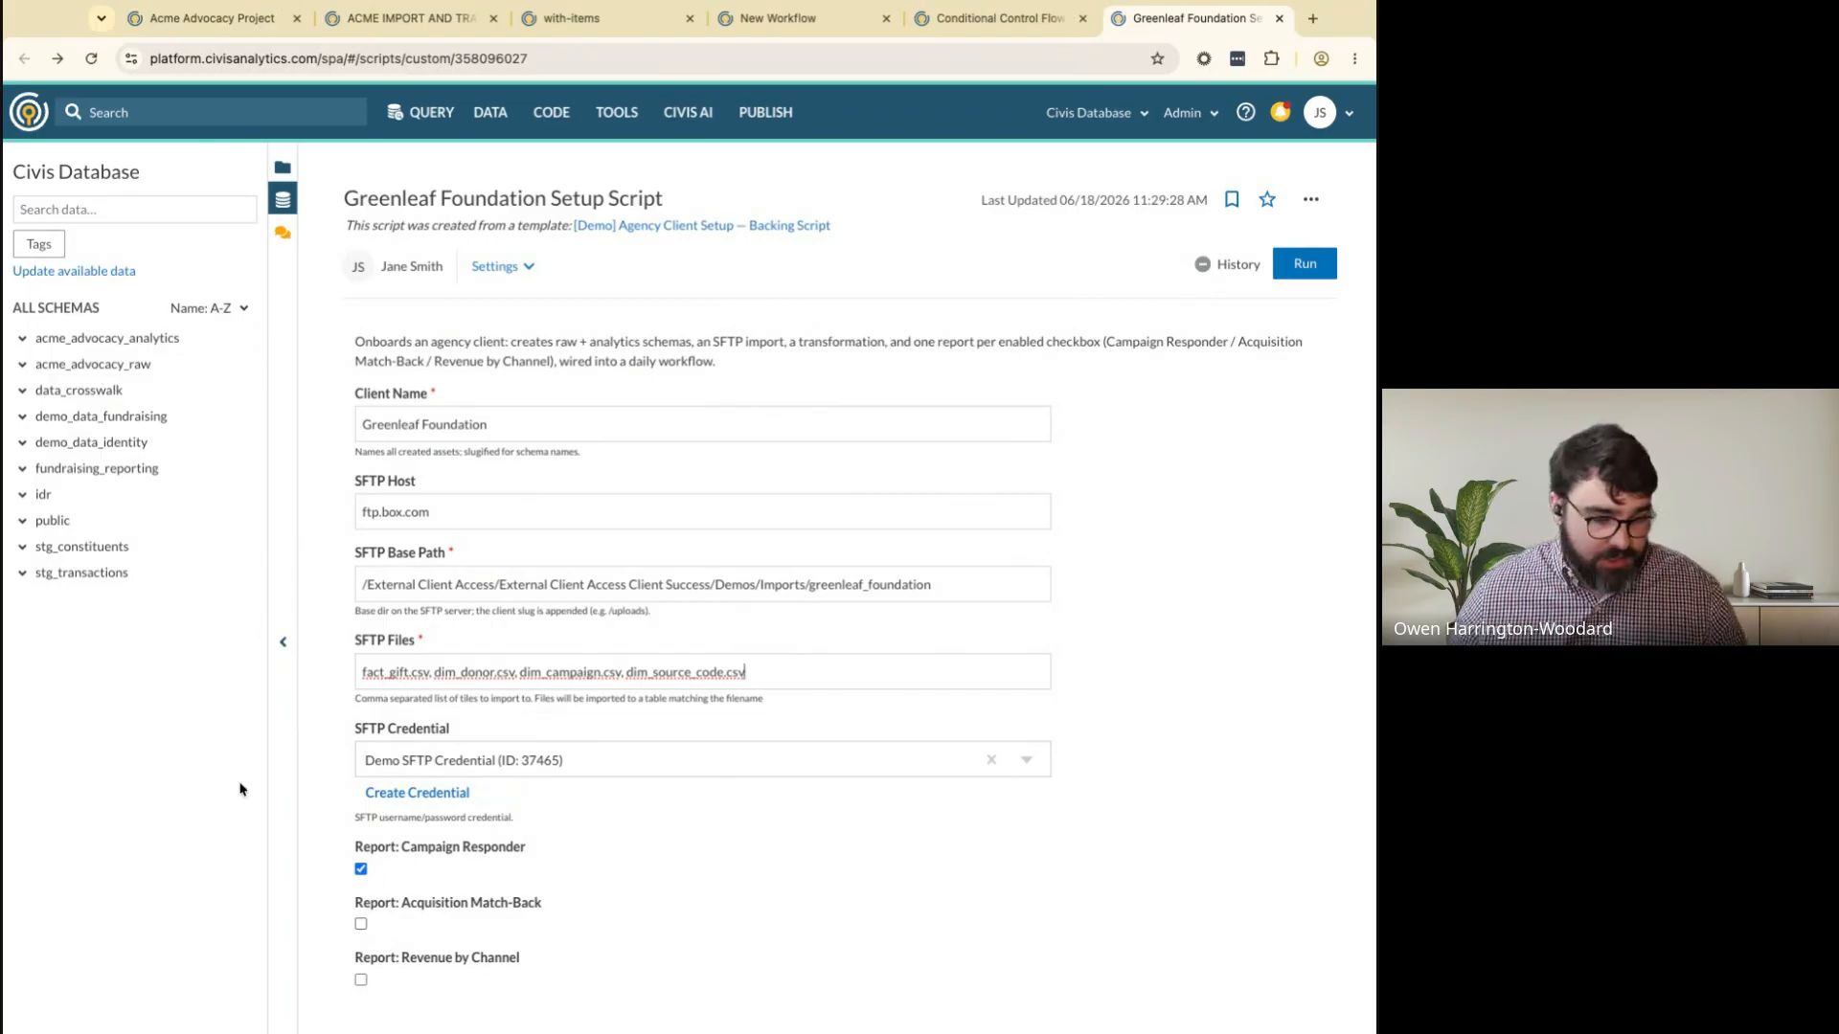
Run the Greenleaf Foundation Setup Script and follow the log of the new run
left_click(1304, 264)
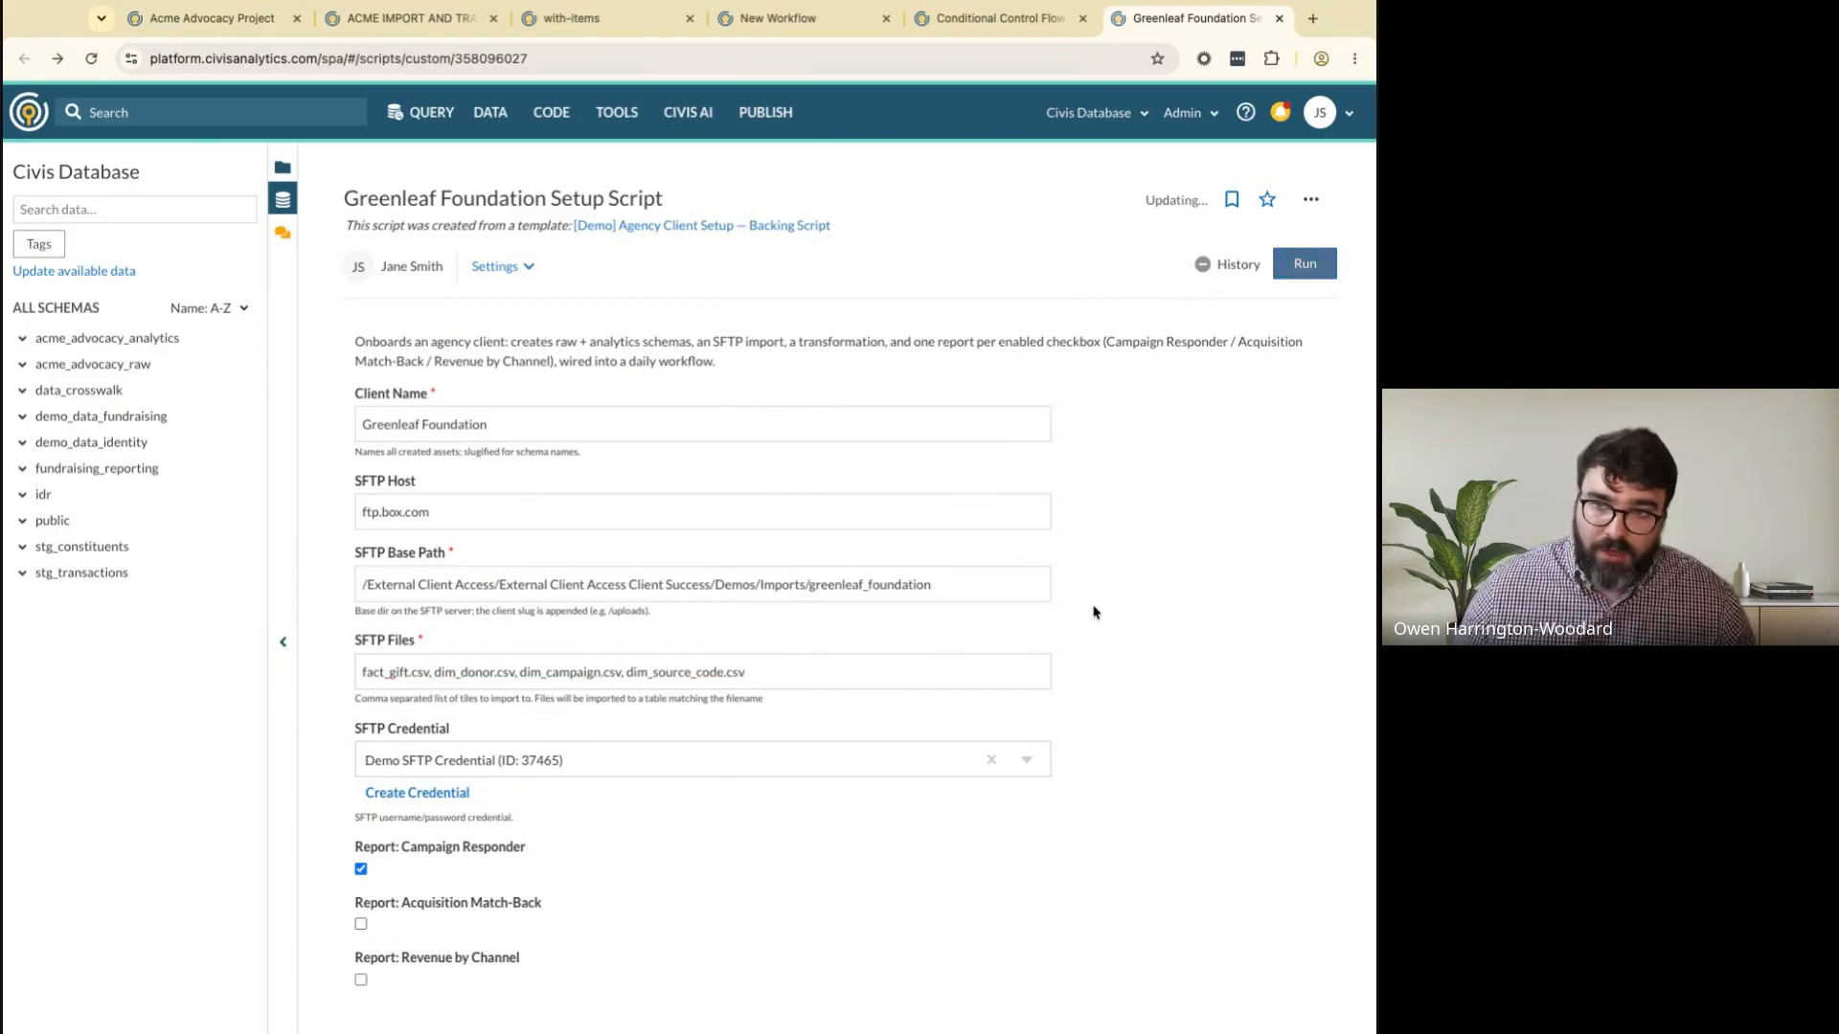
left_click(1226, 264)
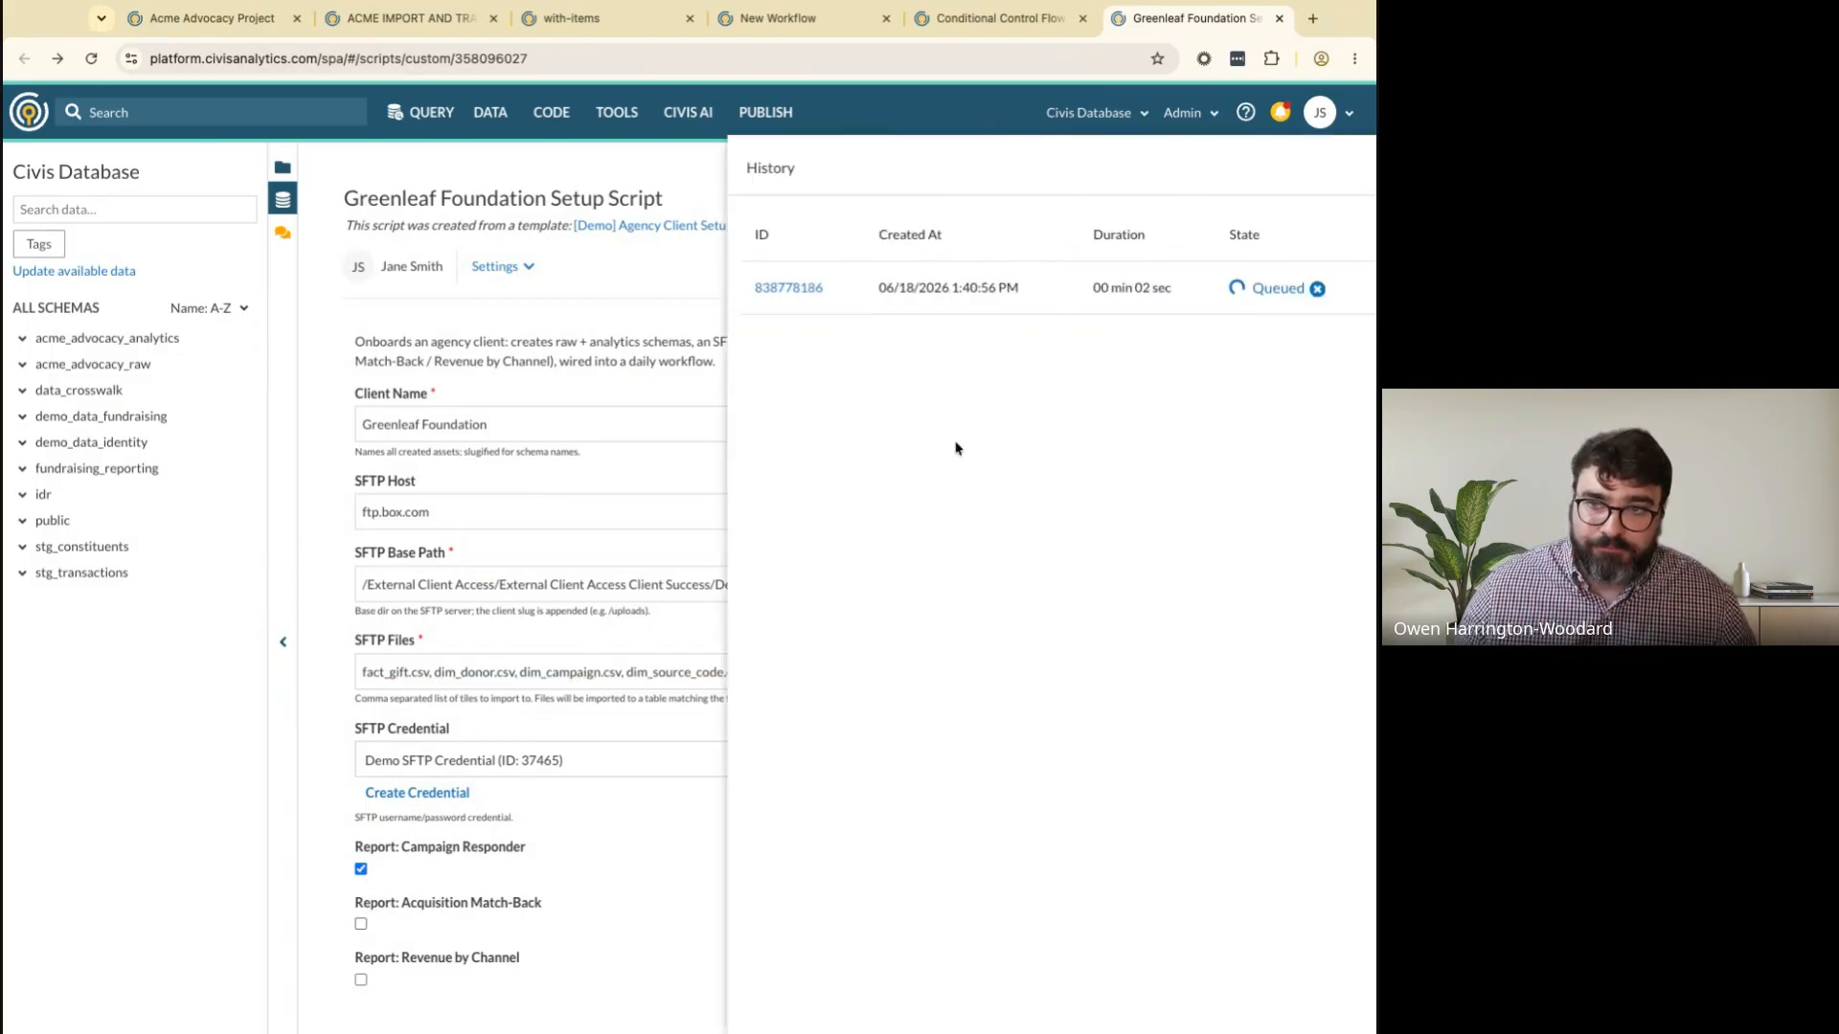
left_click(532, 287)
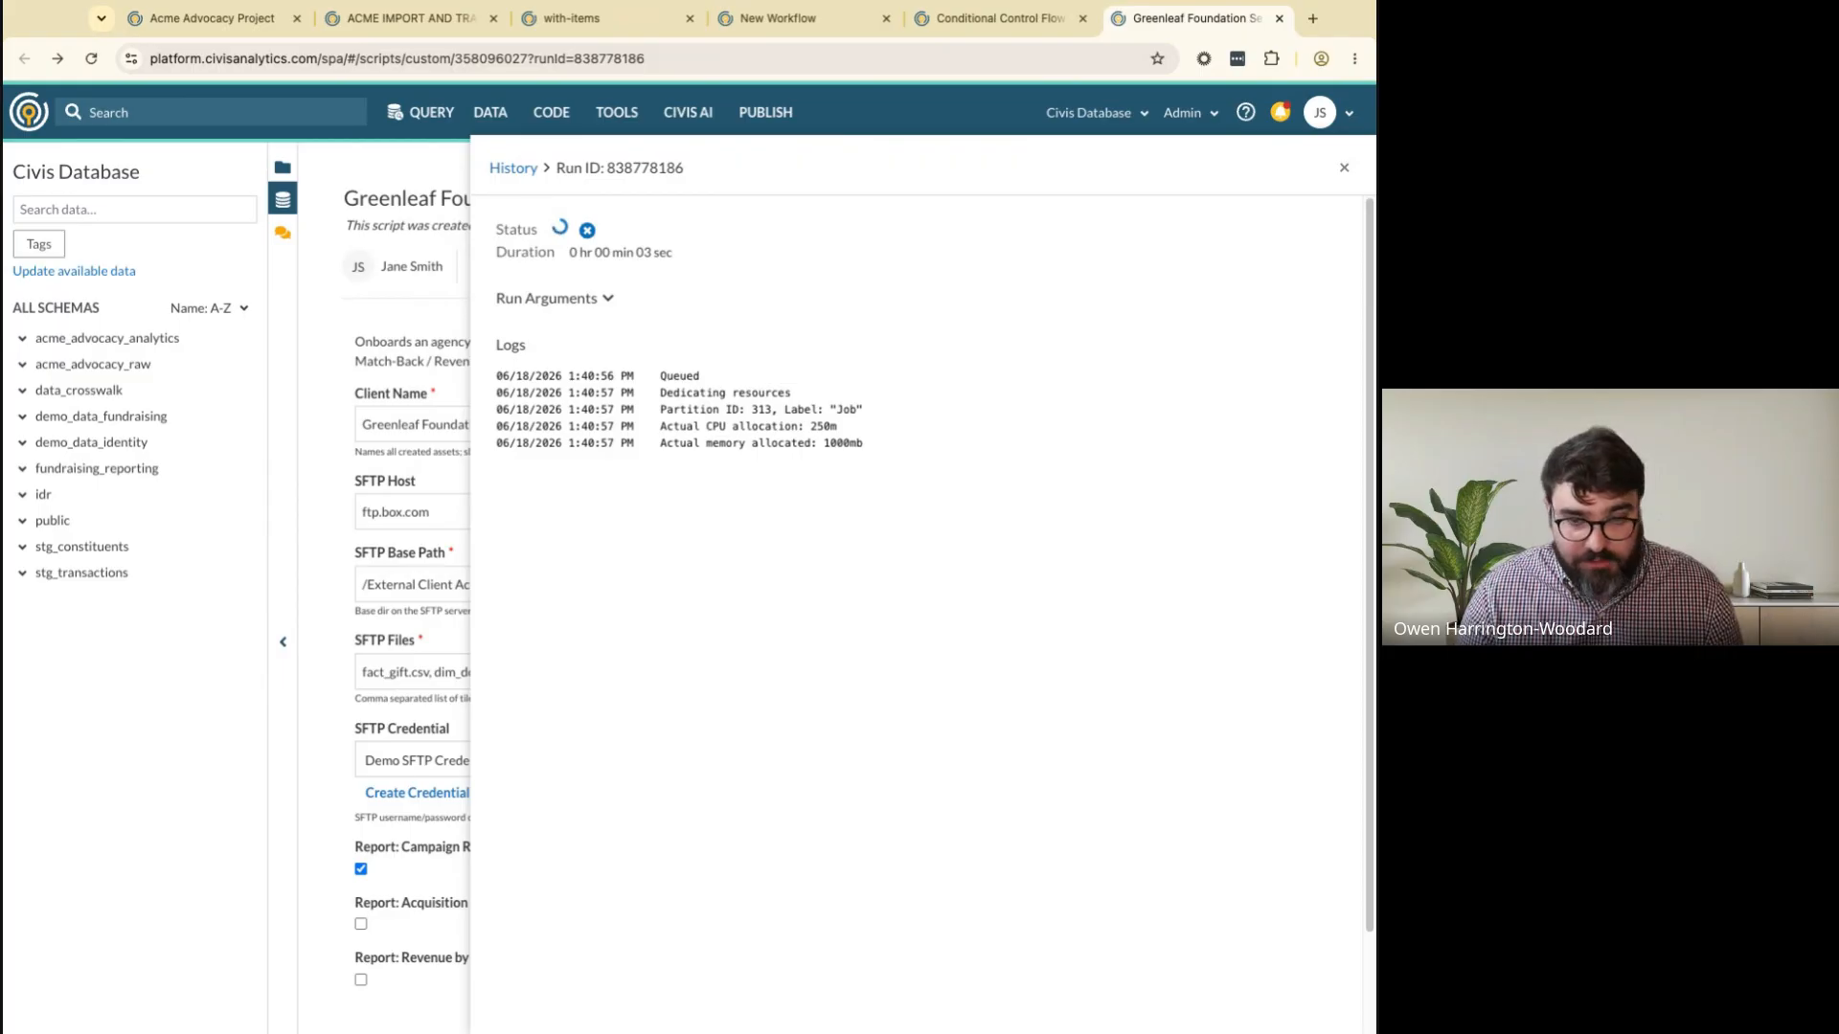
left_click(1346, 171)
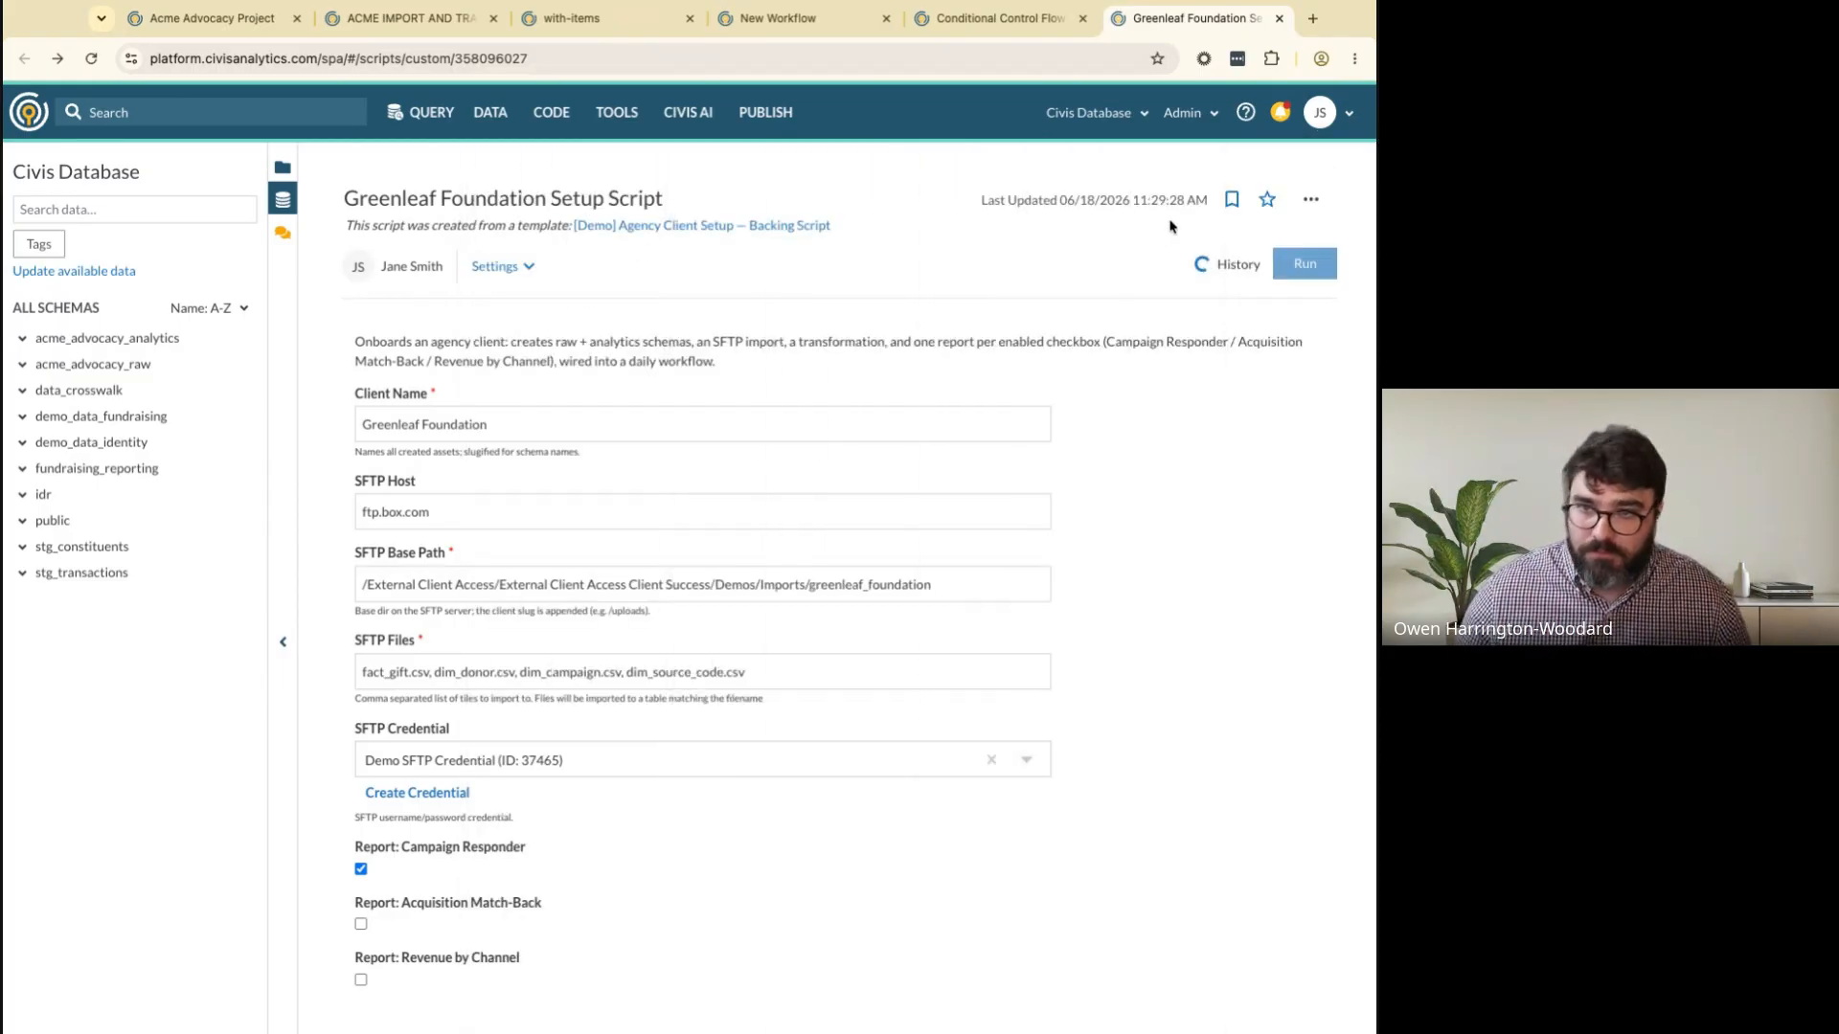
left_click(1203, 275)
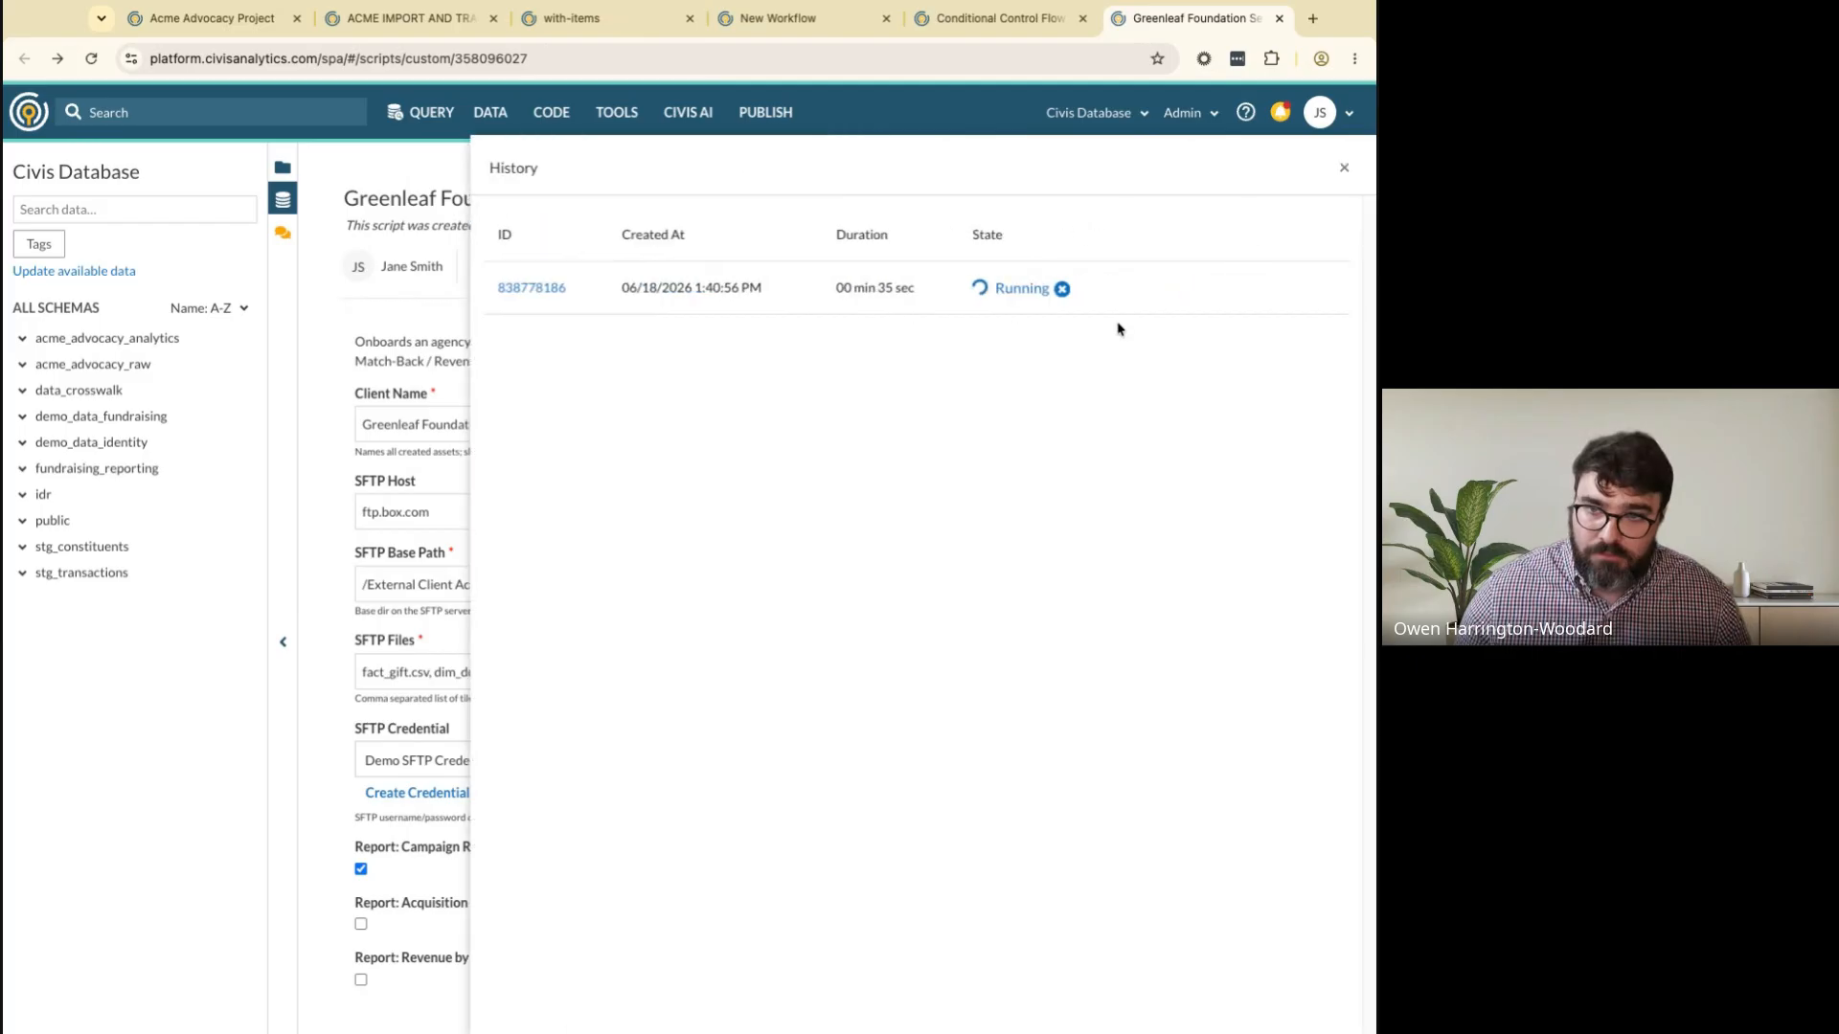
left_click(527, 286)
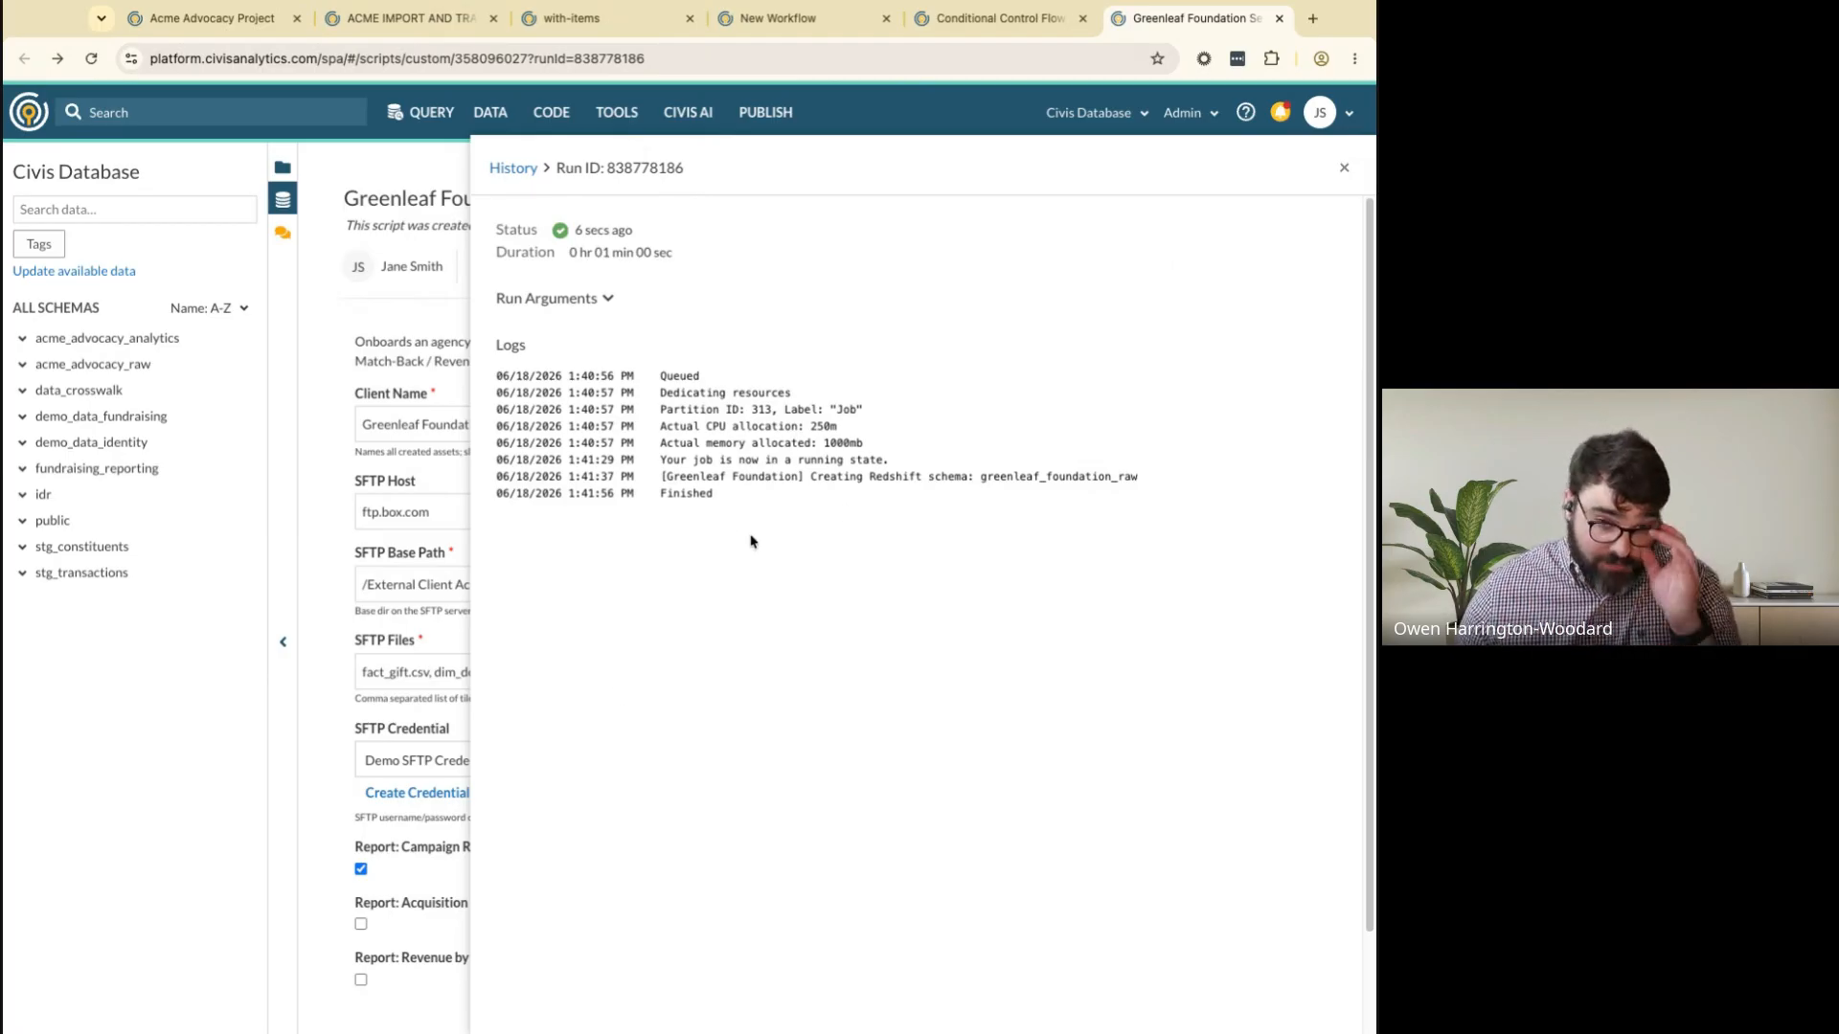
left_click(1338, 172)
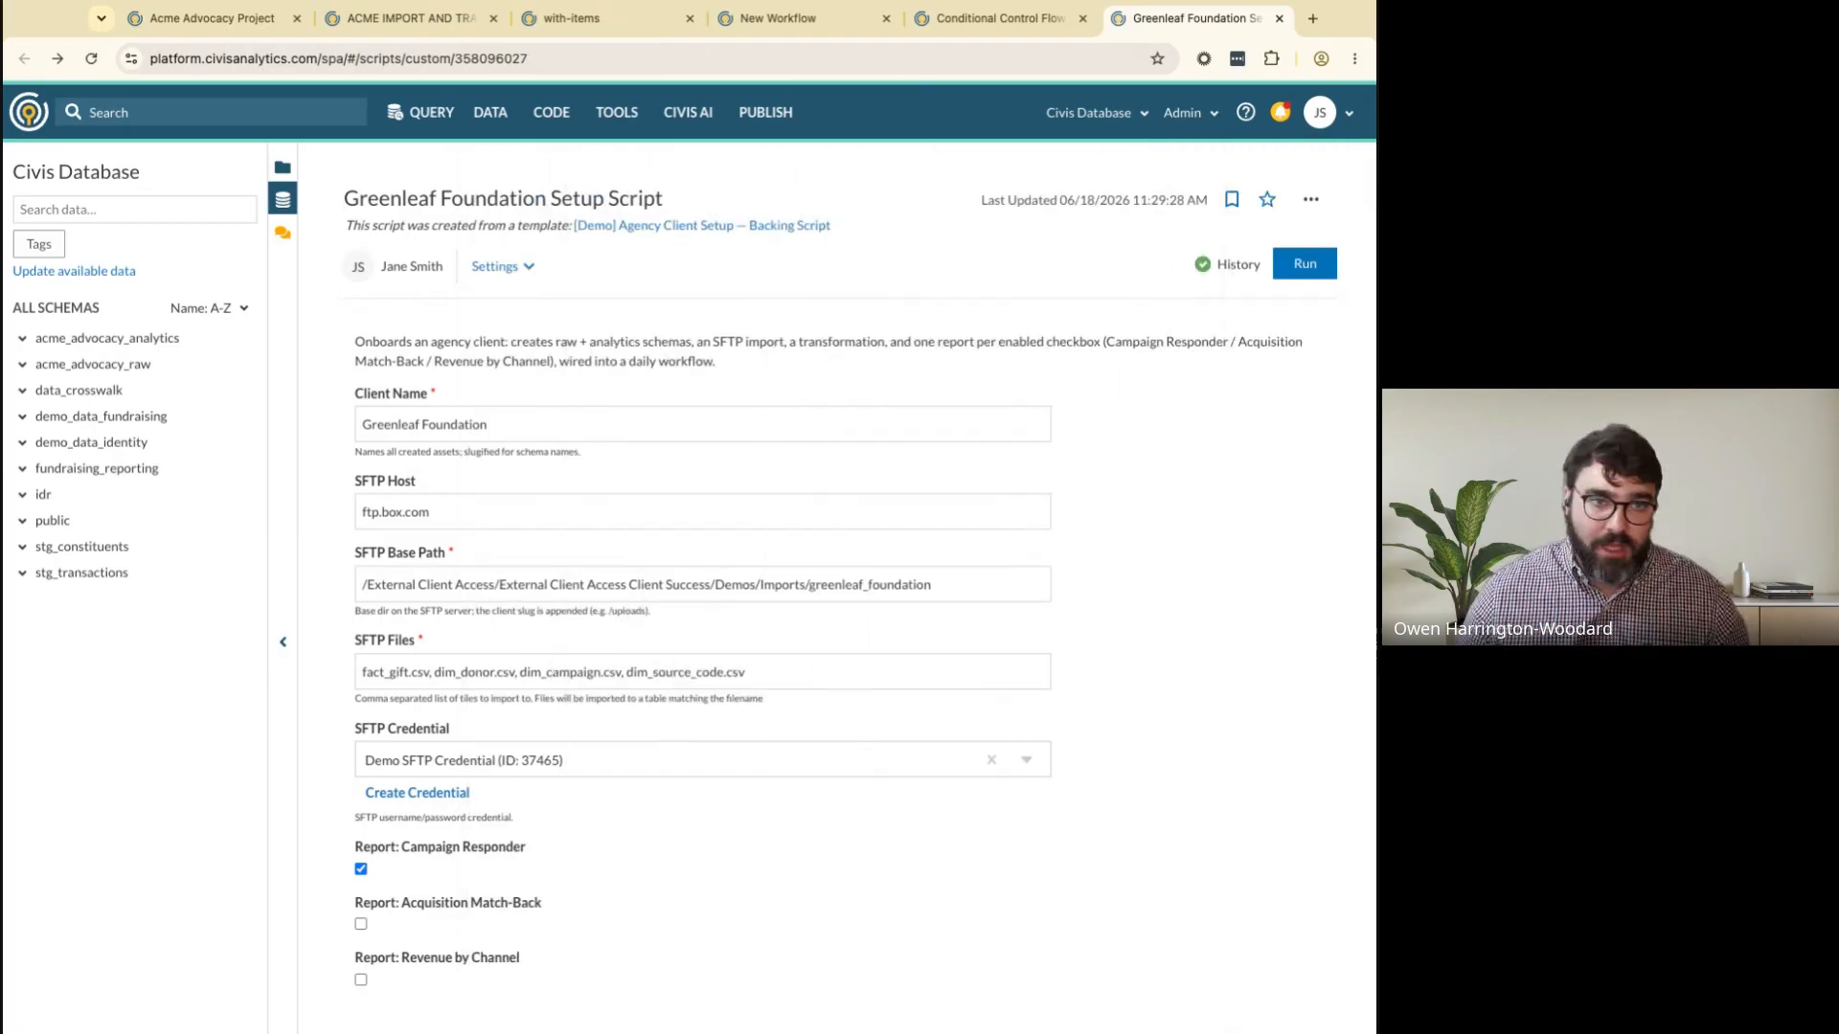
Reload the page and check the greenleaf_foundation_raw schema for tables
left_click(91, 59)
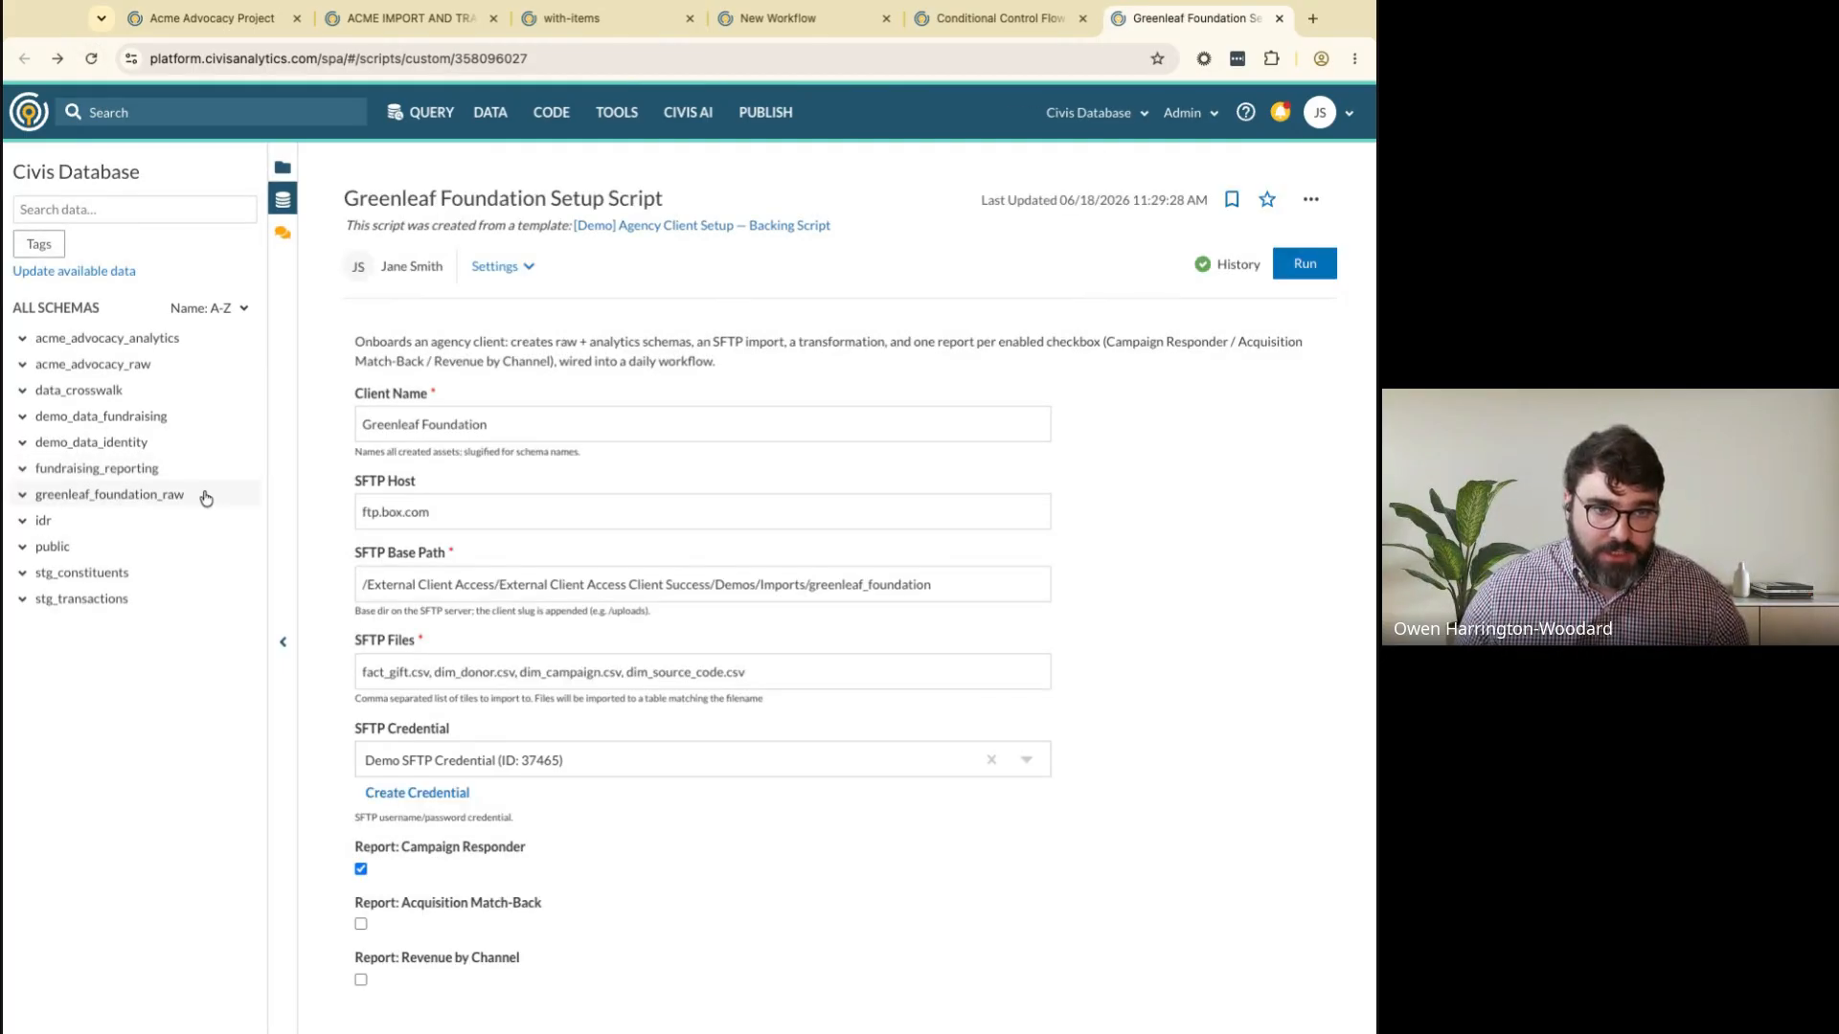
left_click(159, 500)
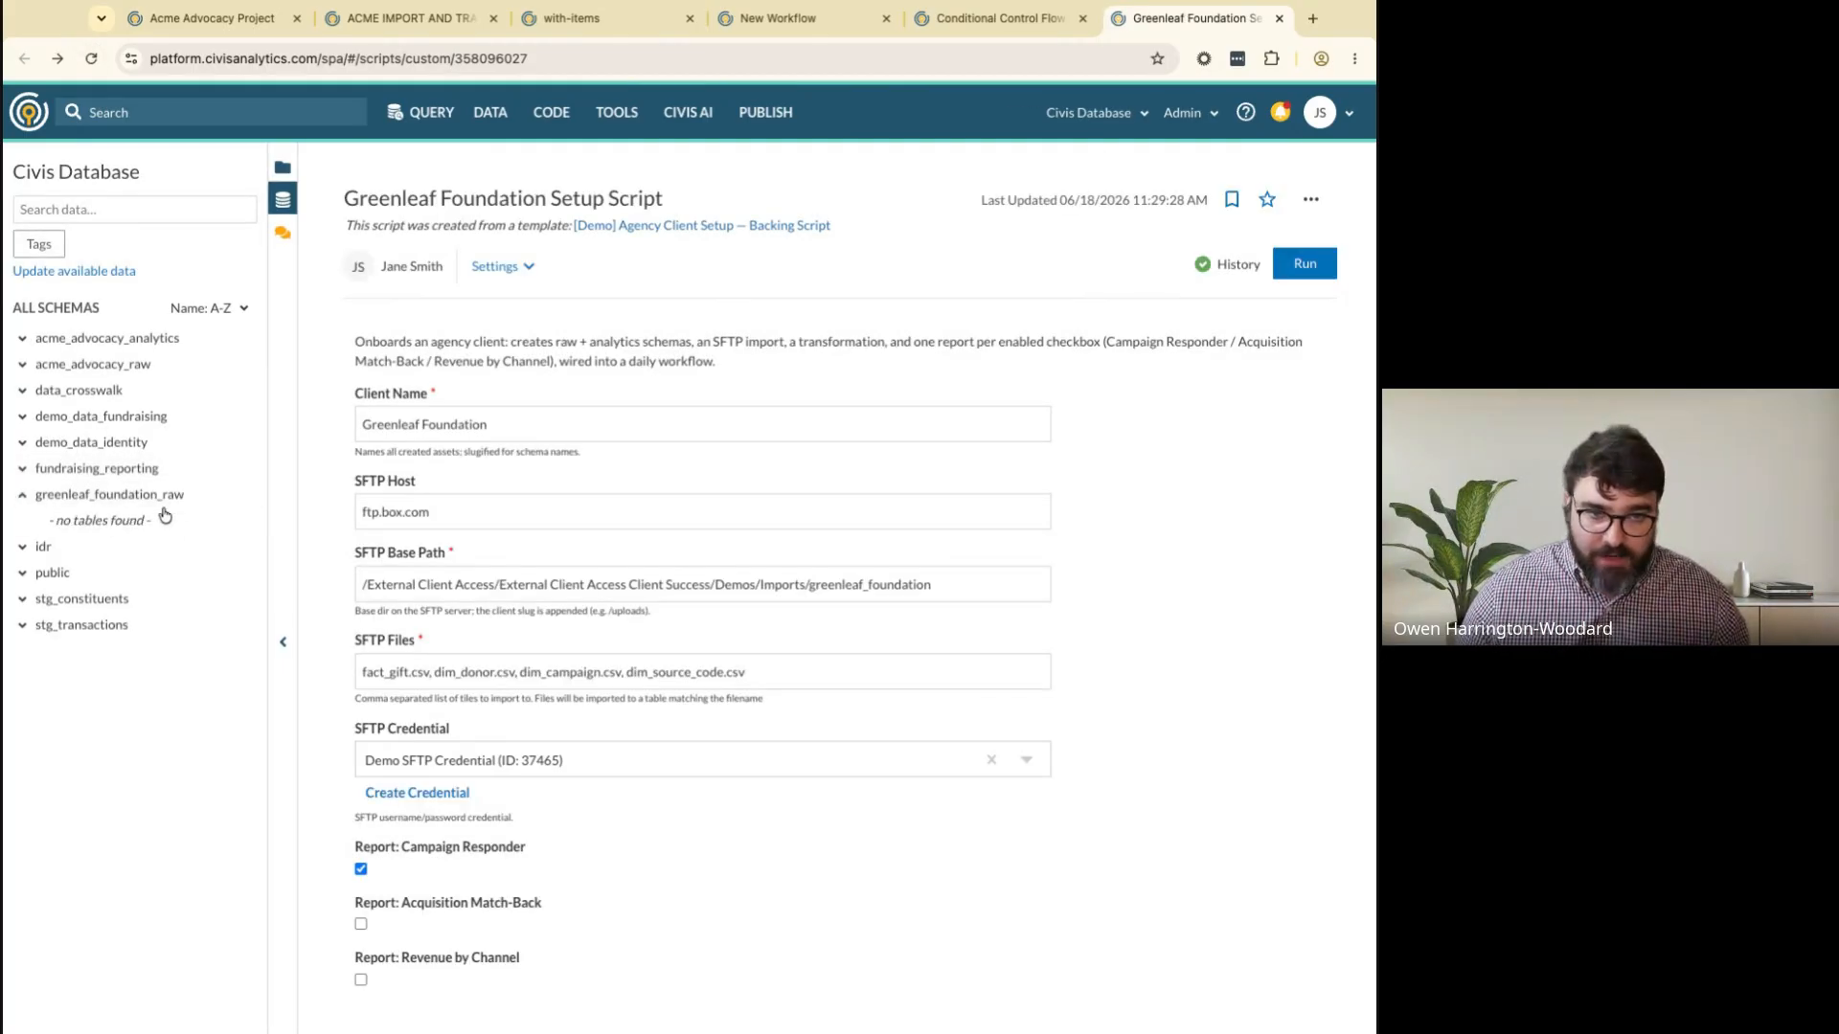
left_click(145, 497)
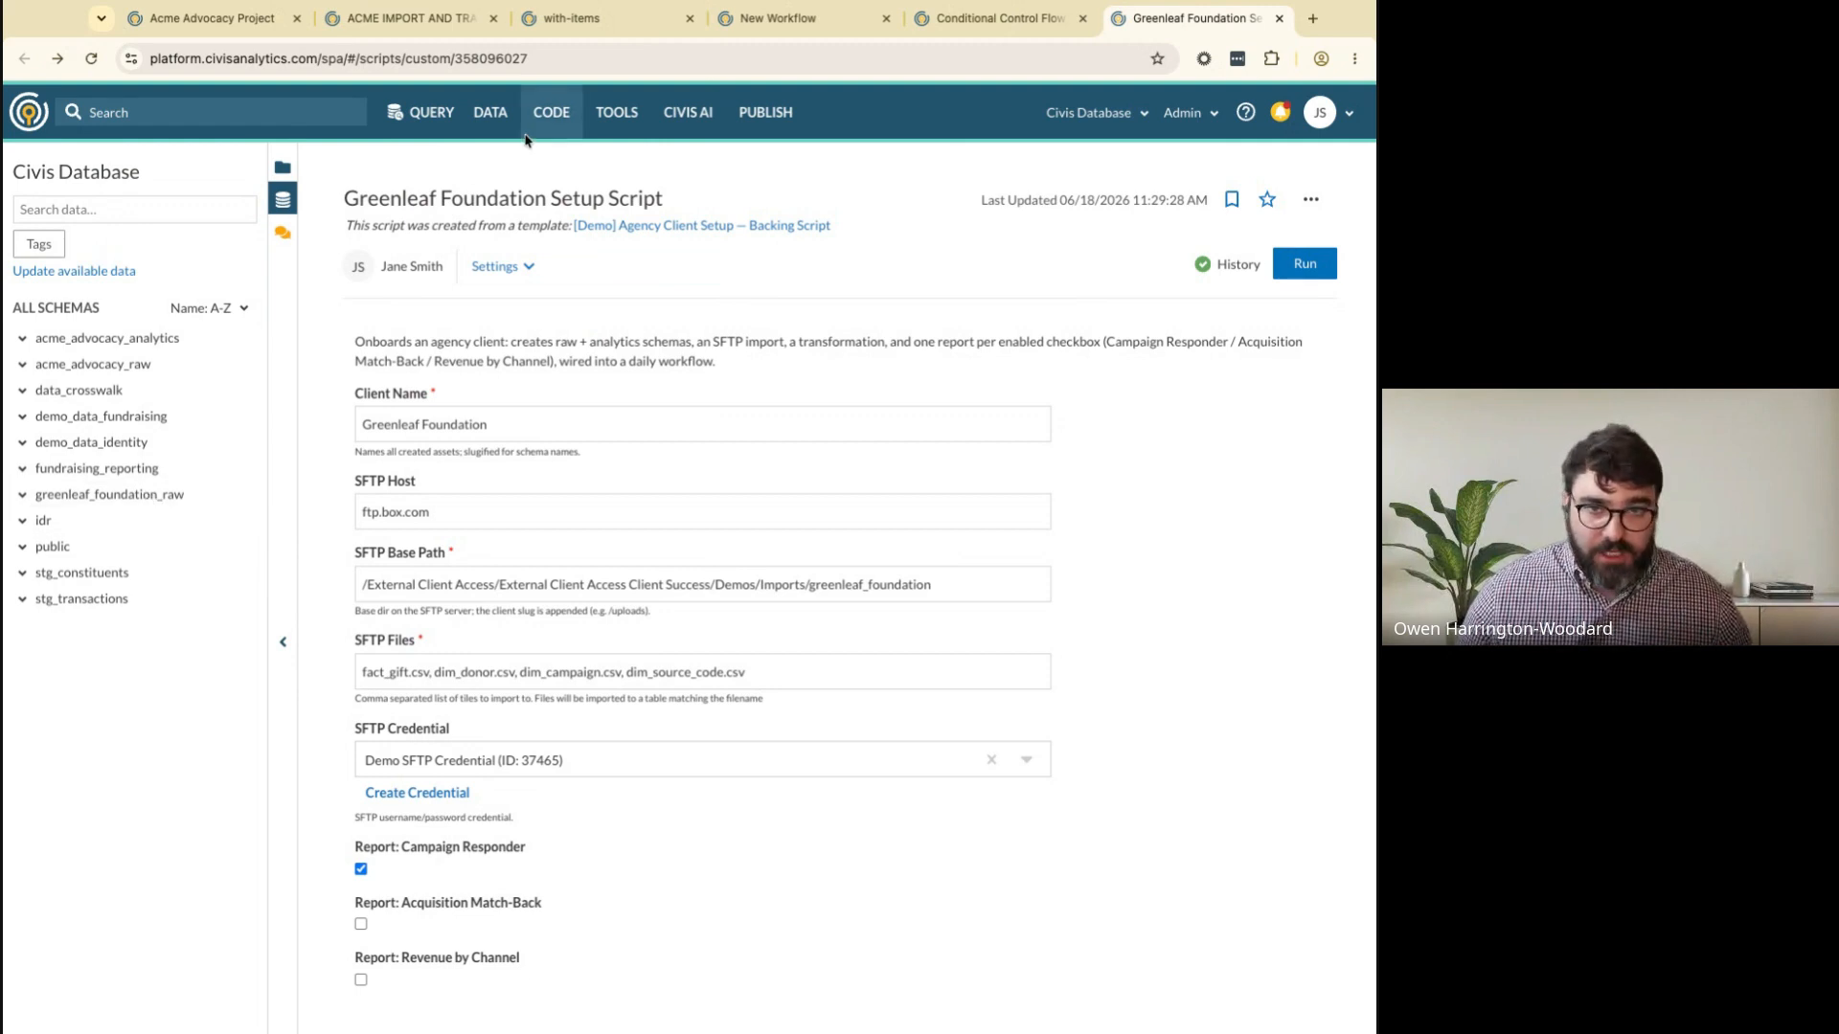
Review the completed setup run's log for the schema, transformation, report and workflow it created
left_click(1232, 264)
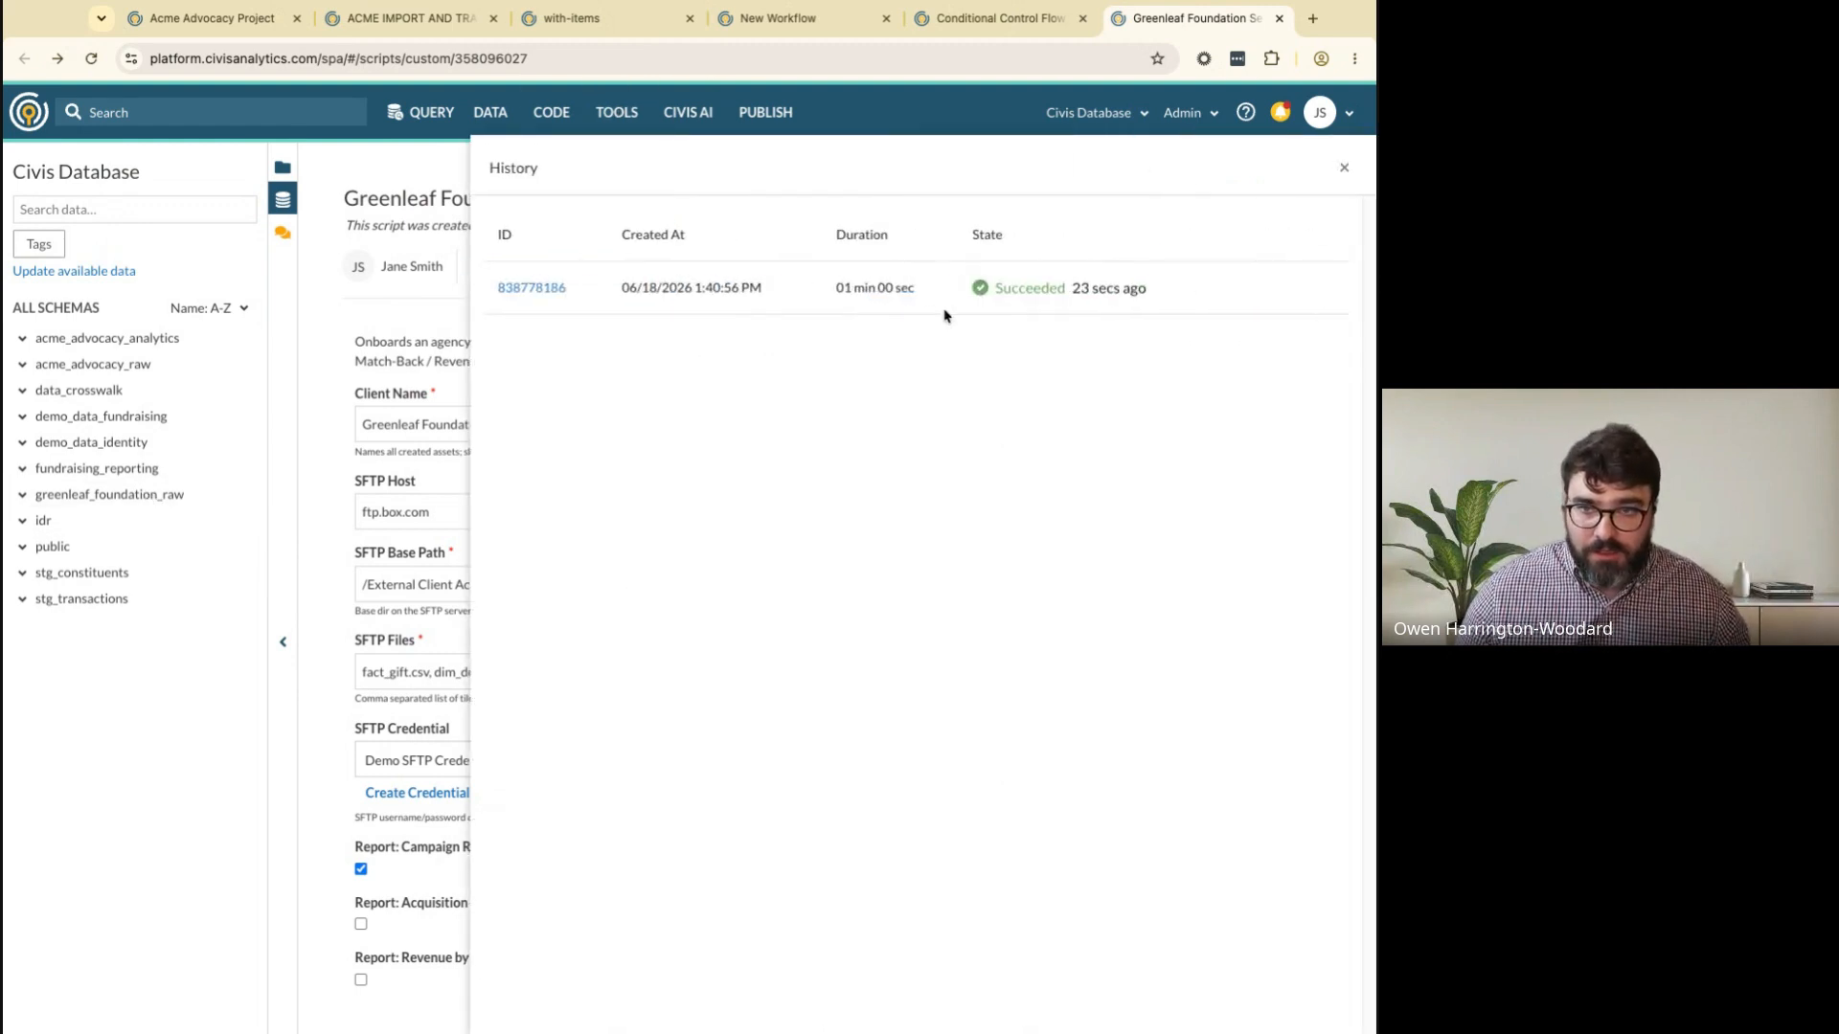
left_click(531, 286)
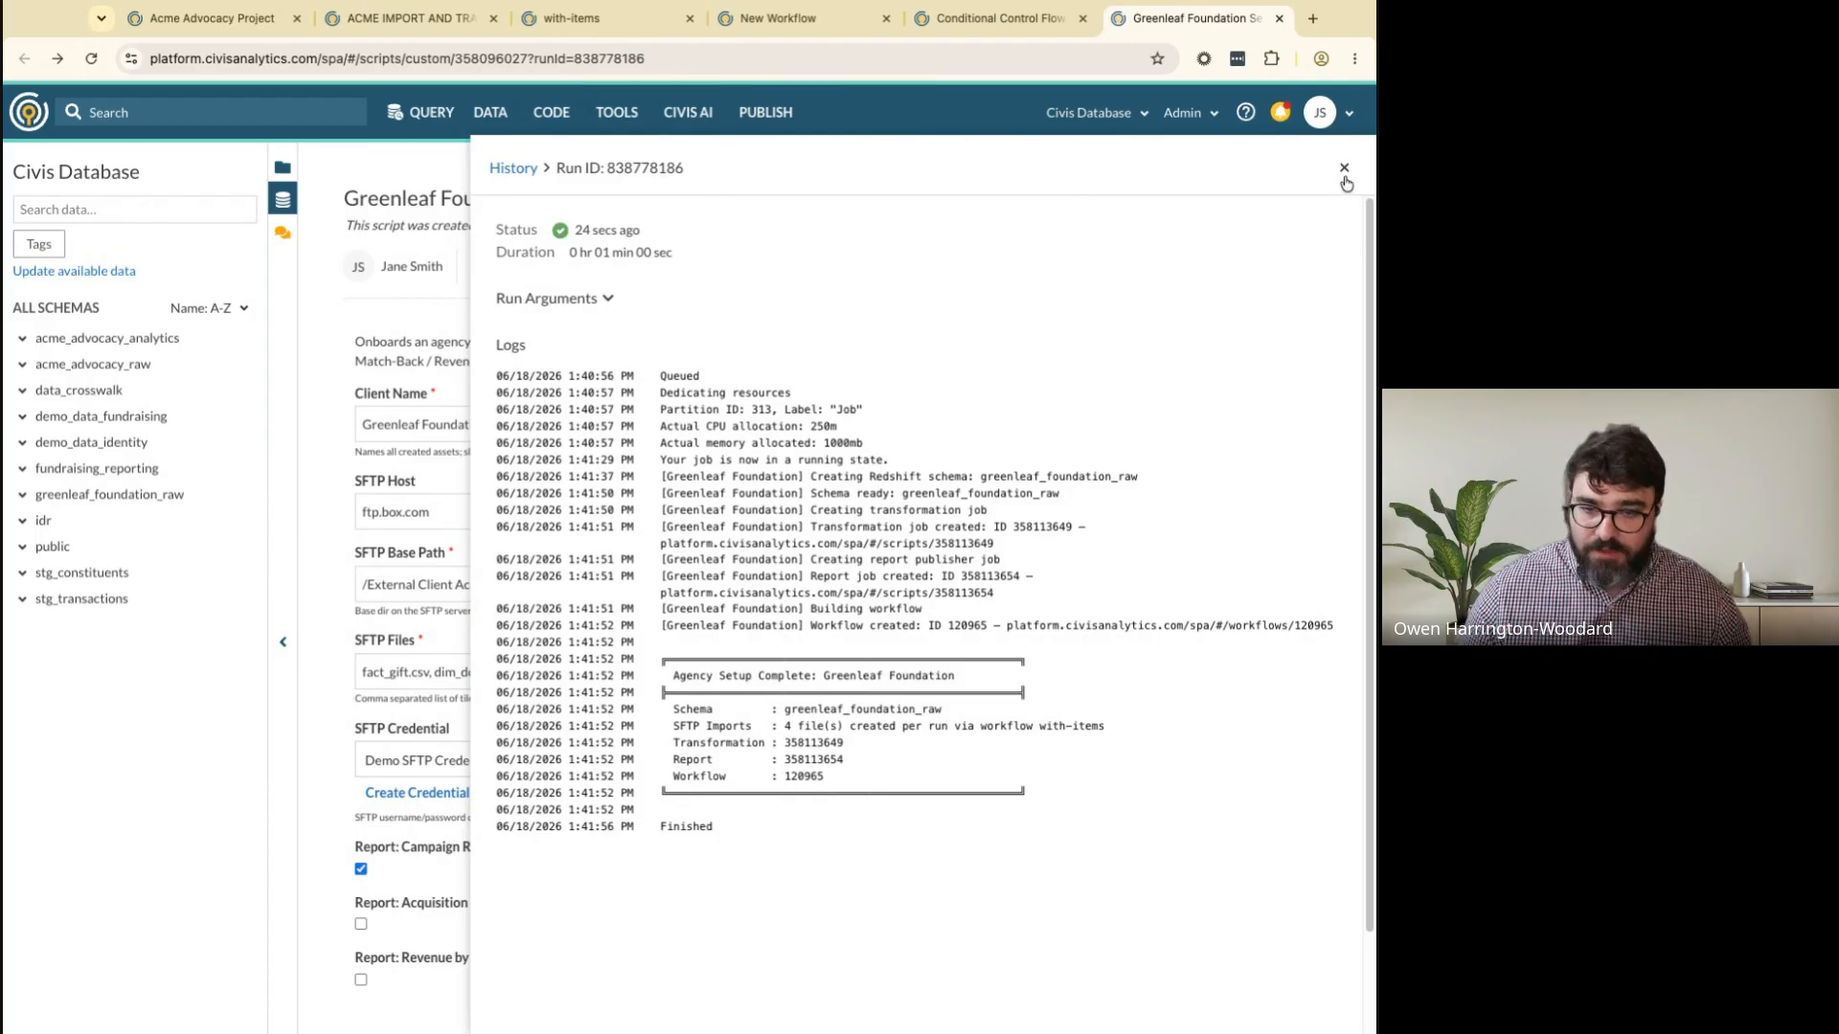
left_click(1344, 169)
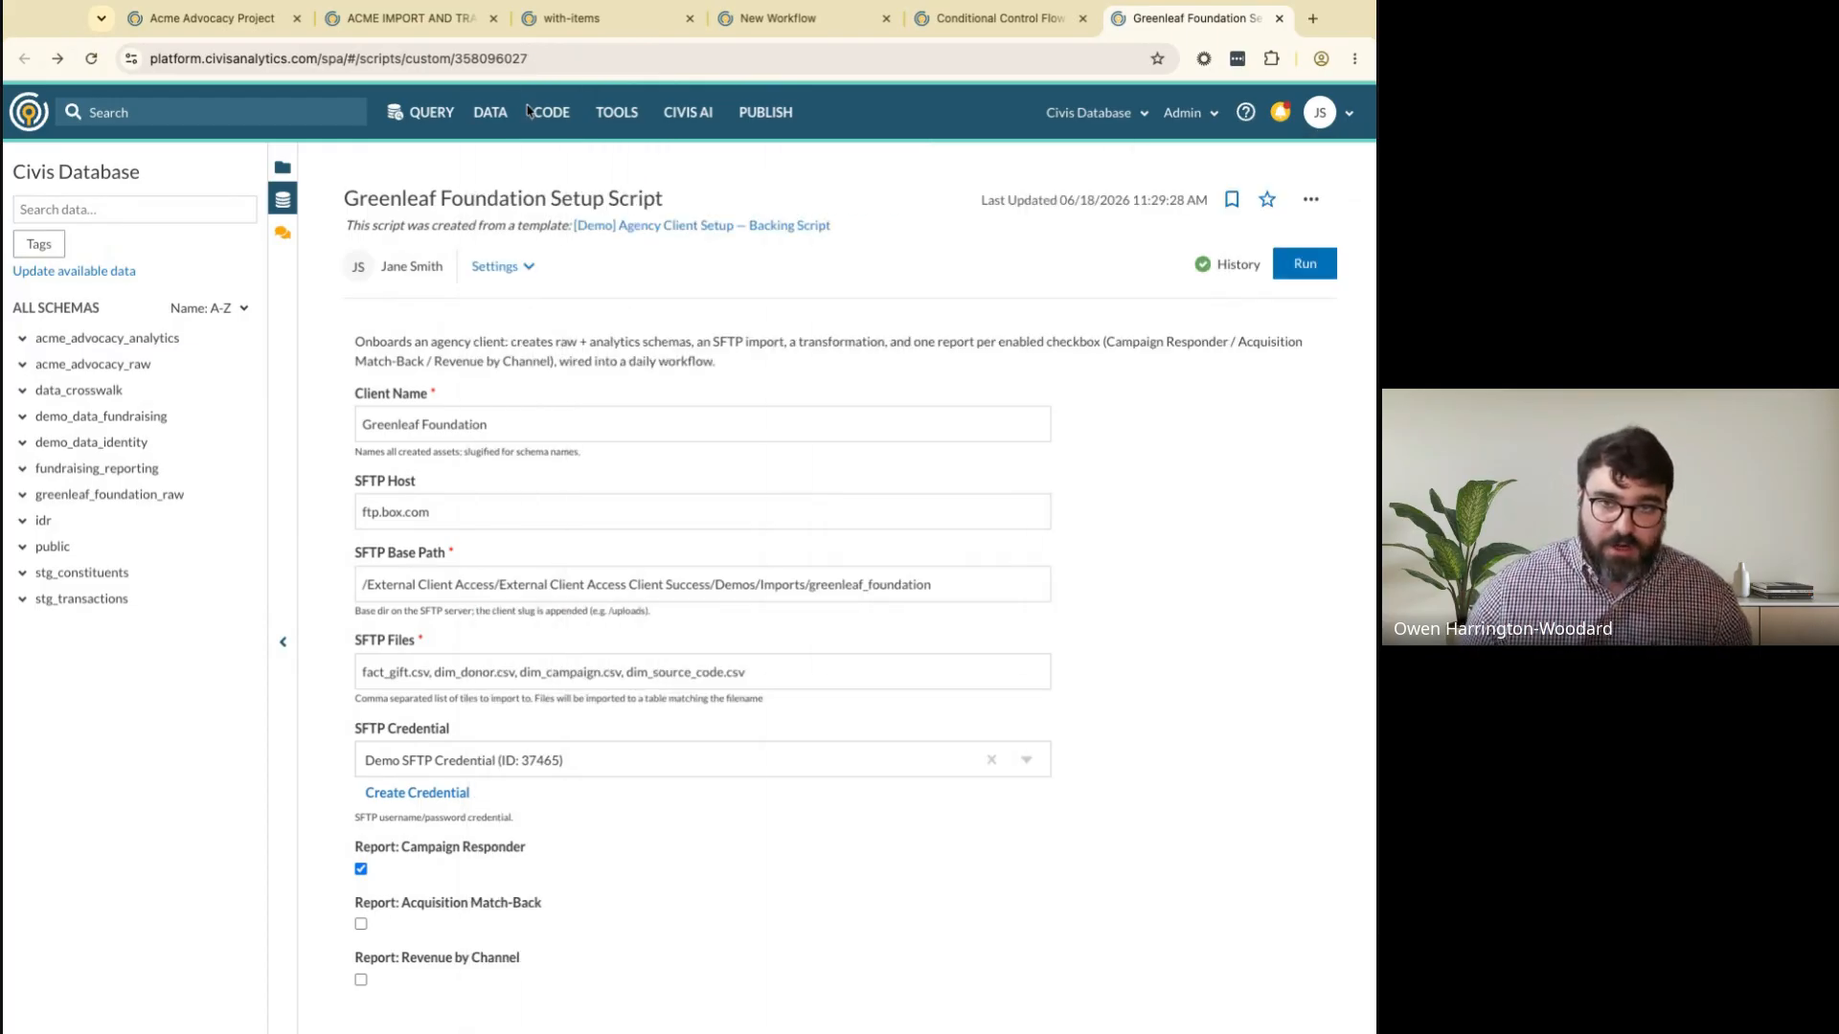
Open the Greenleaf Foundation — Daily Import Pipeline from the list of all workflows and execute it
left_click(618, 113)
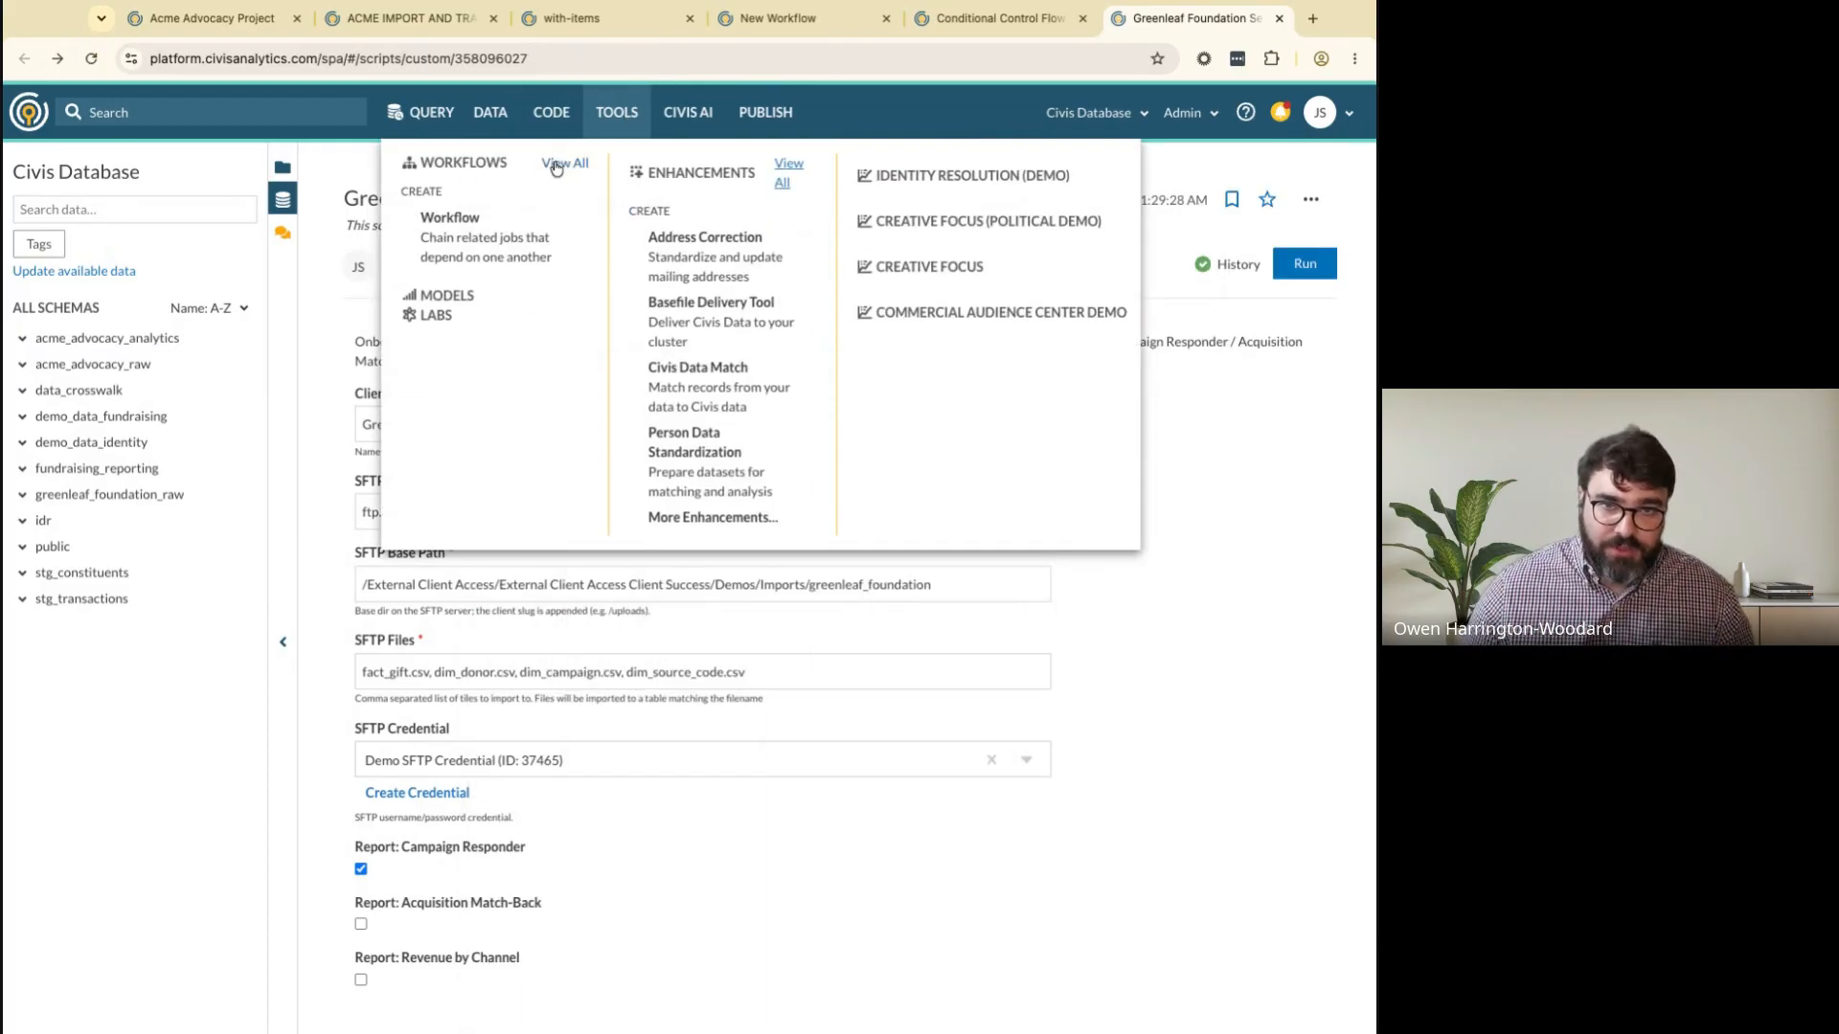
left_click(561, 168)
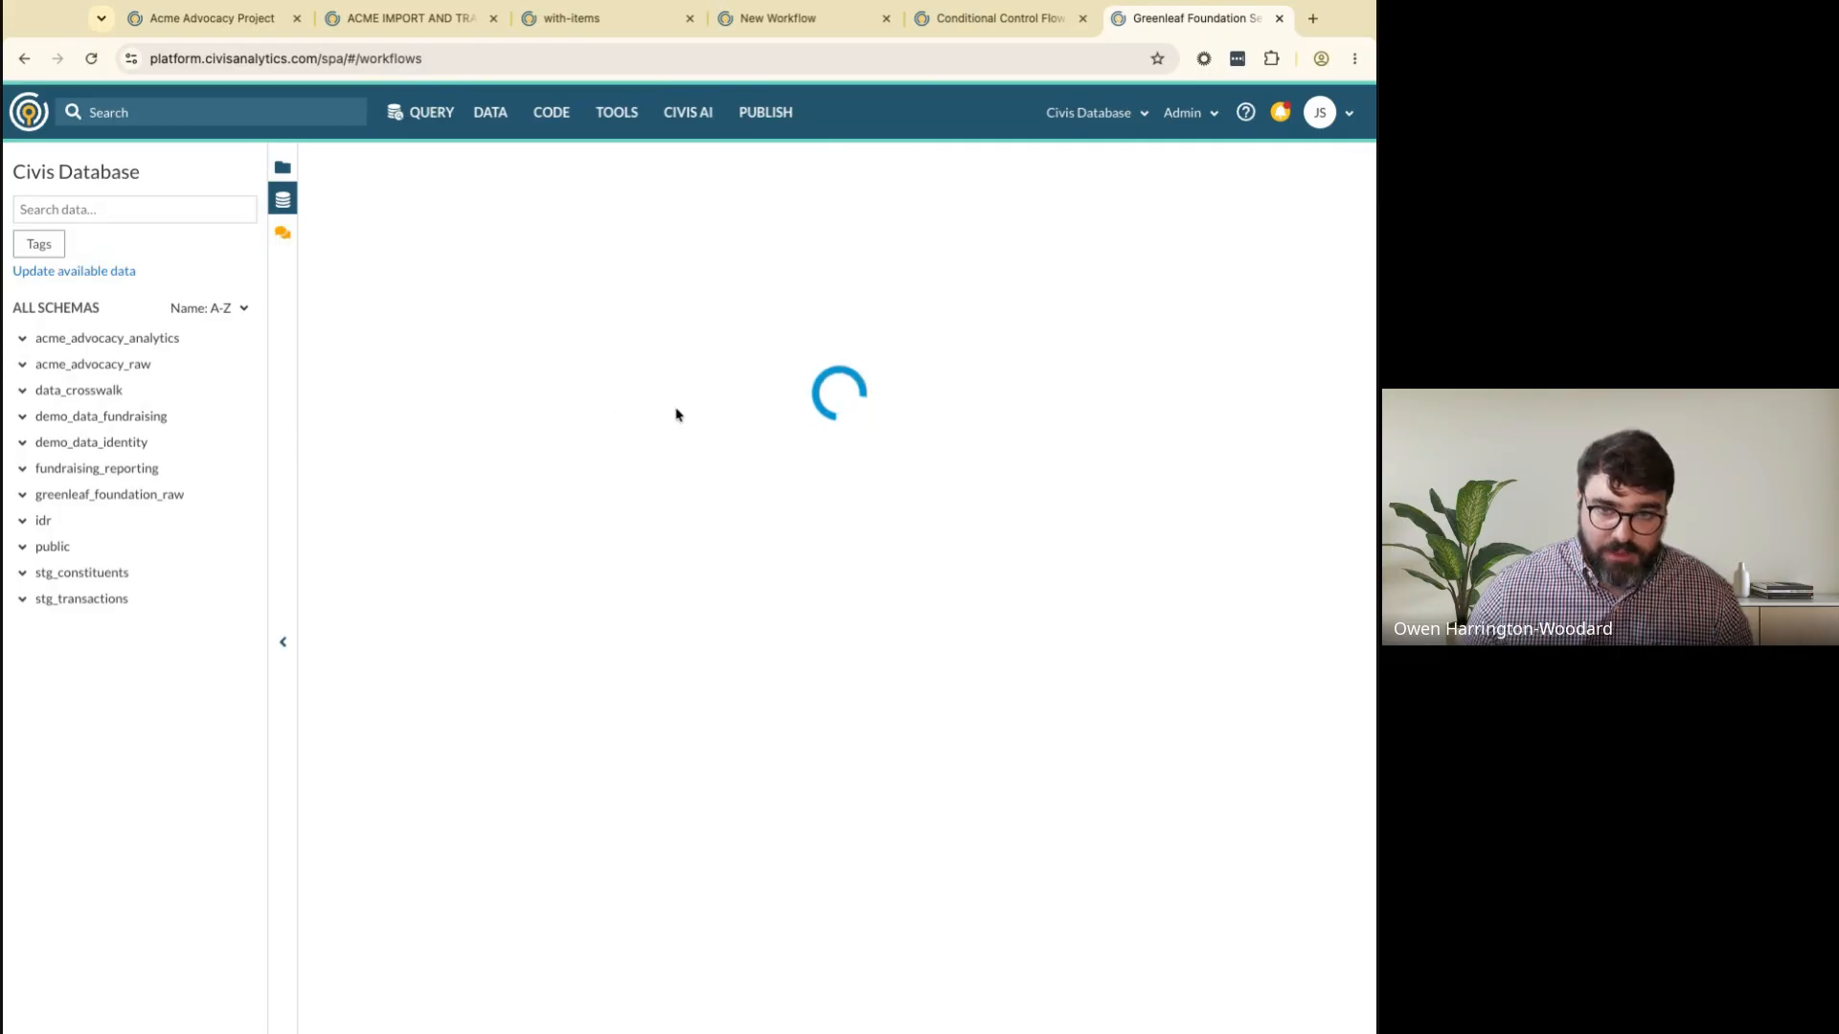
left_click(381, 346)
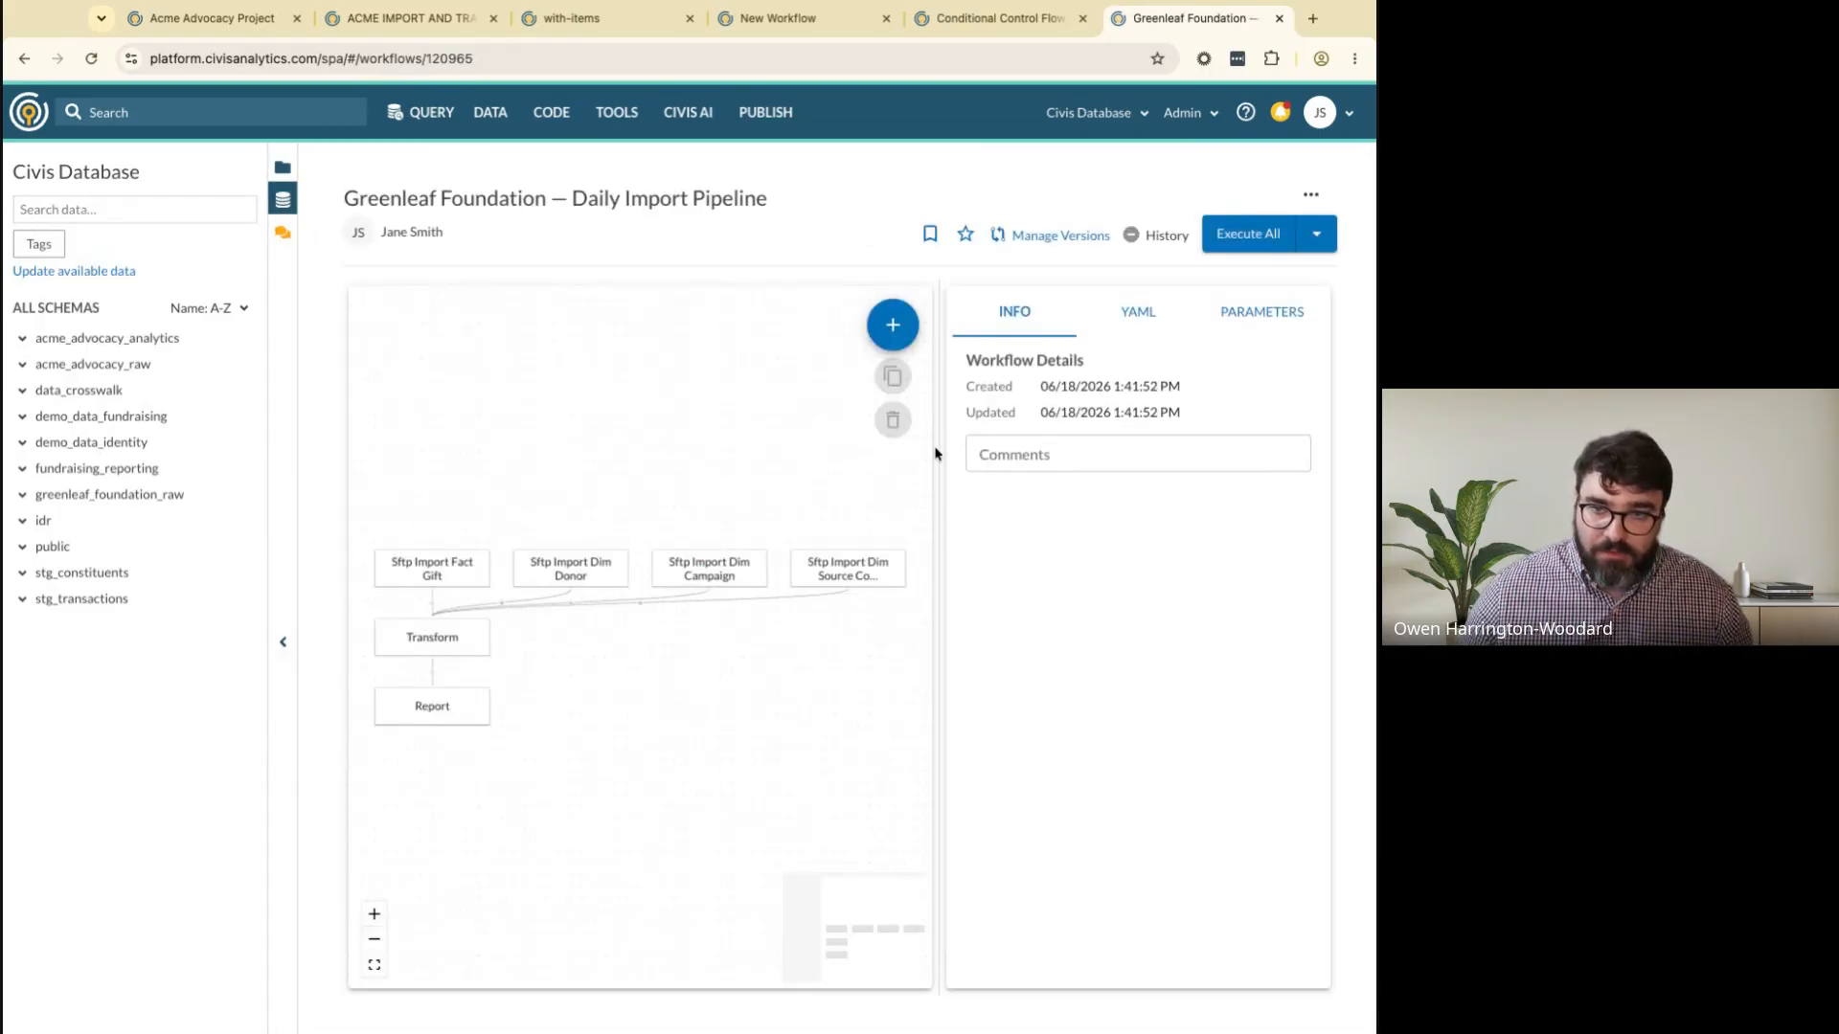
left_click_drag(934, 446, 960, 447)
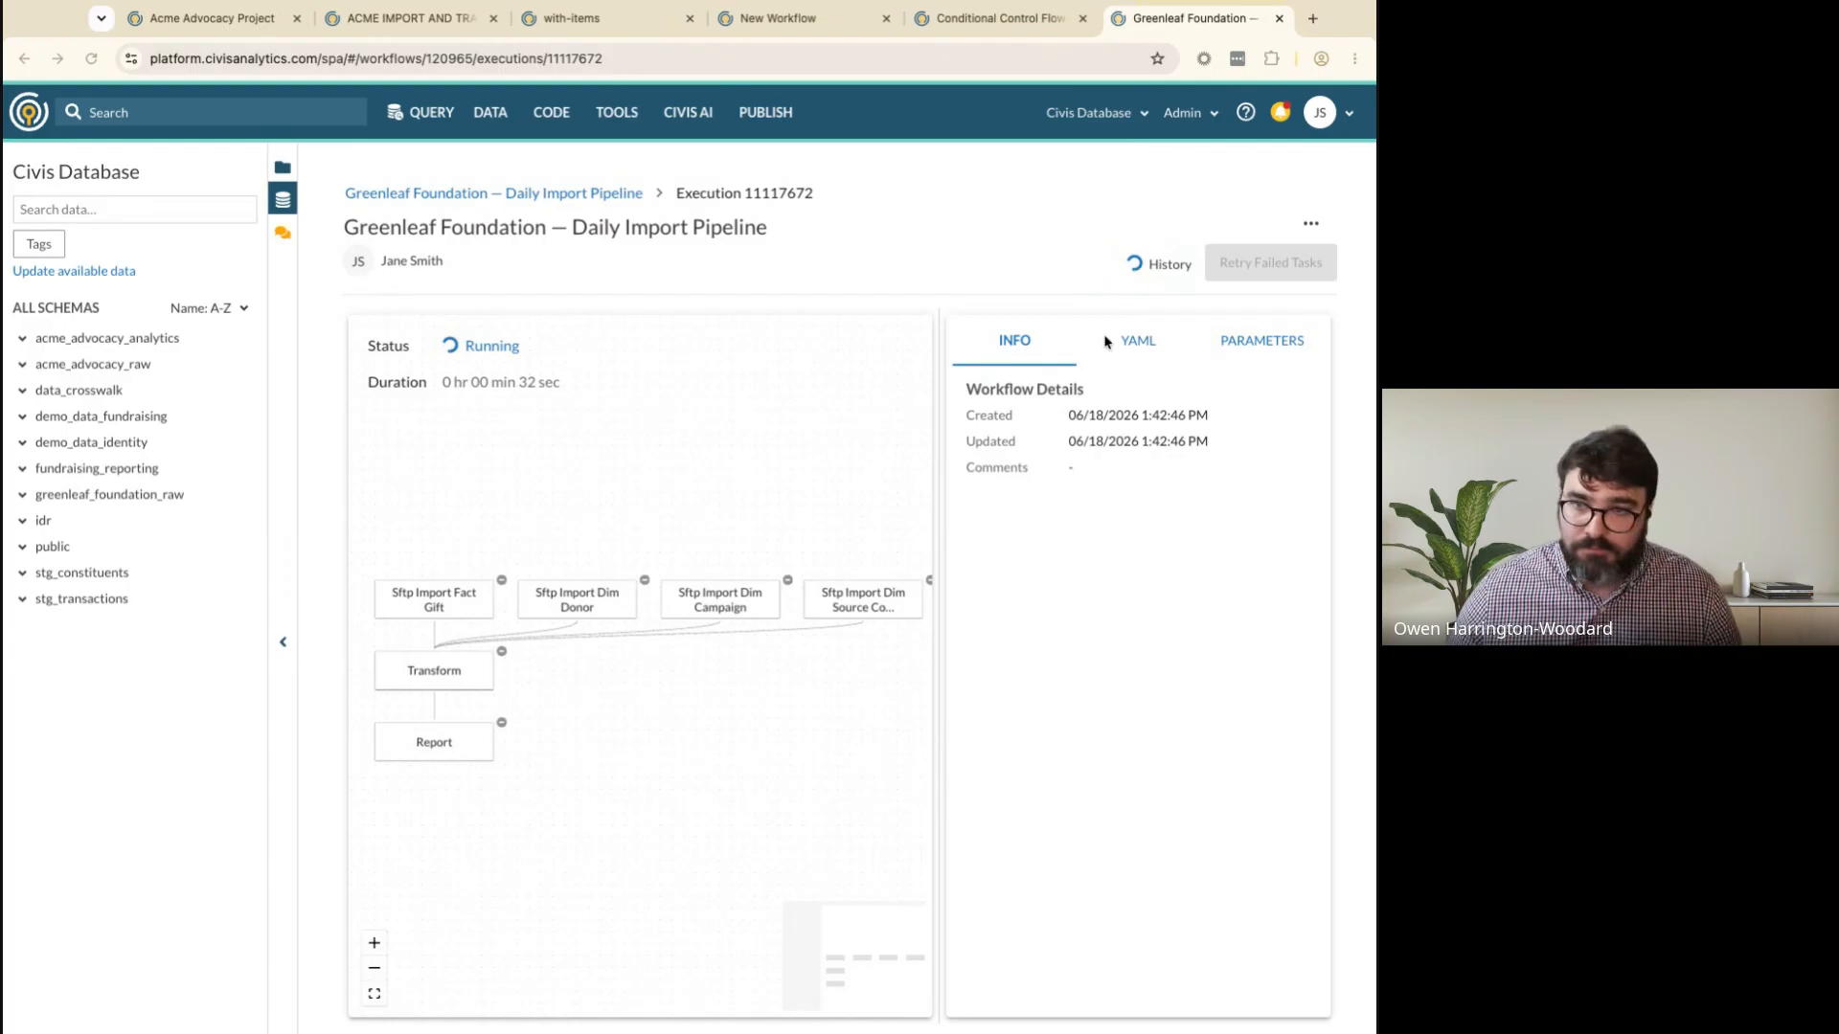
Check the logs of the sftp_import_fact_gift and sftp_import_dim_source_code tasks, and expand the greenleaf_foundation_raw schema to view its tables
left_click(439, 599)
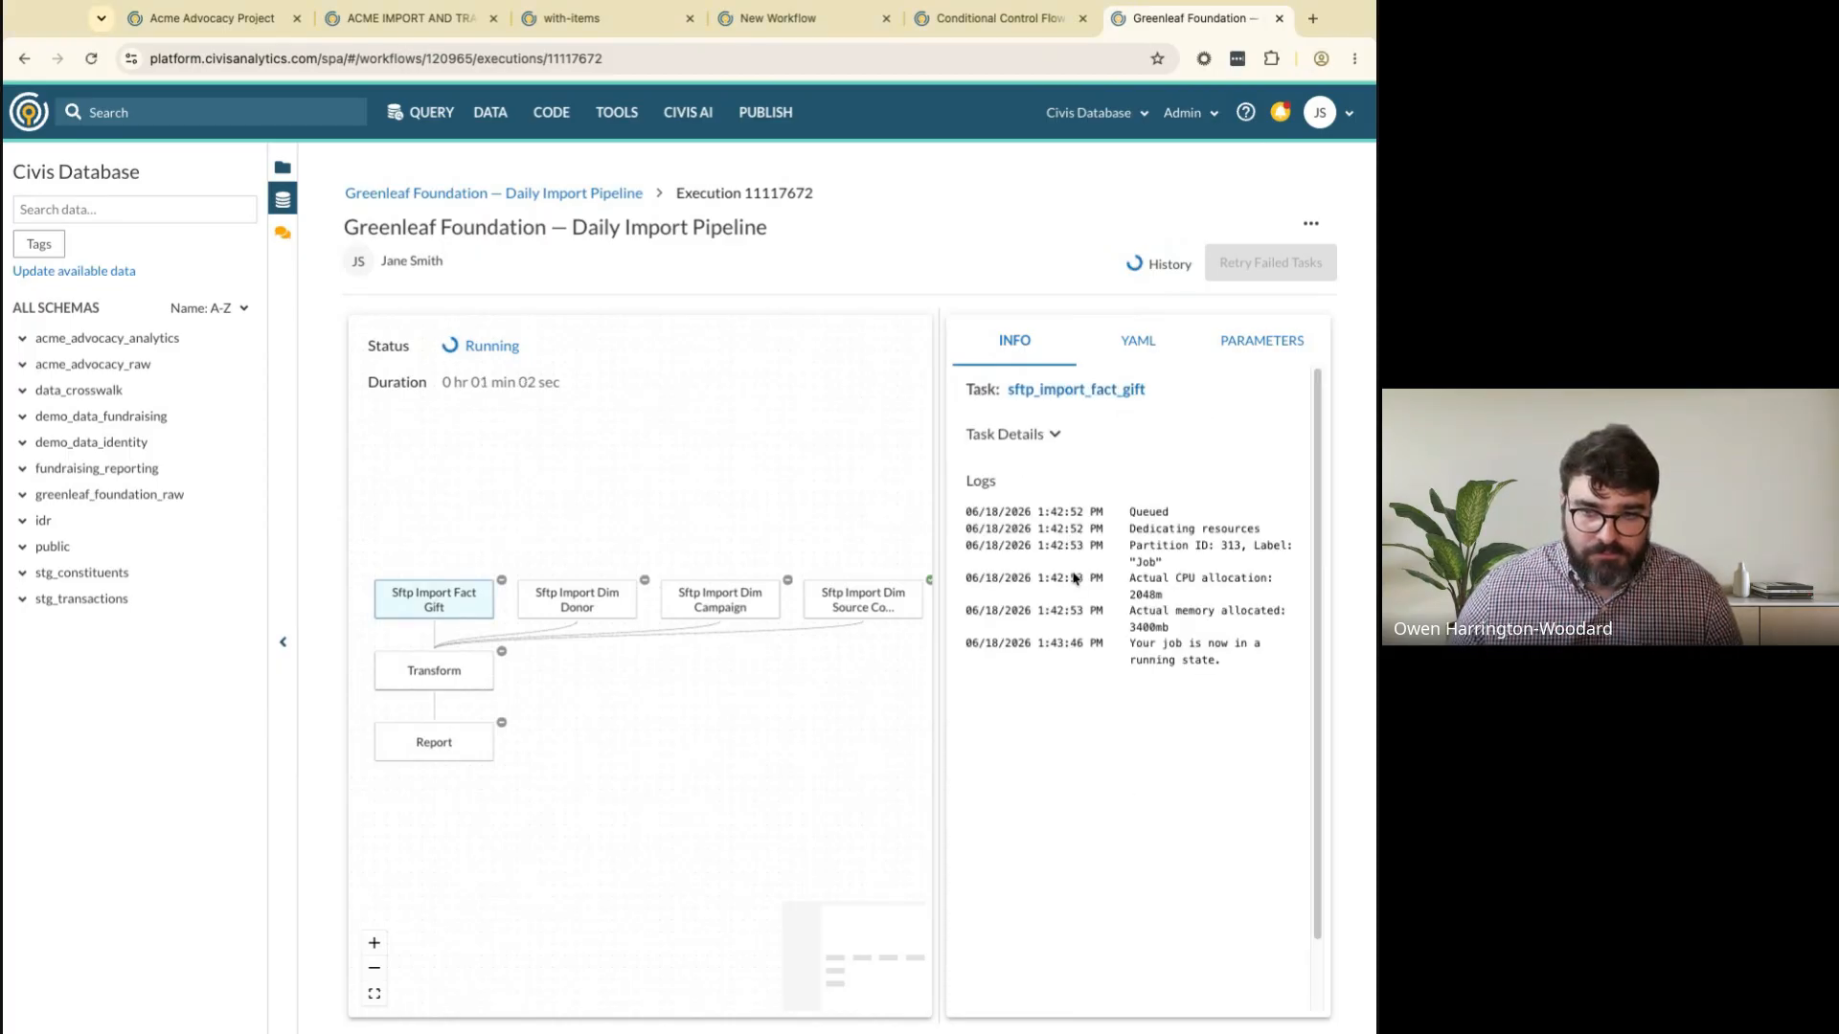
left_click_drag(940, 526, 1007, 527)
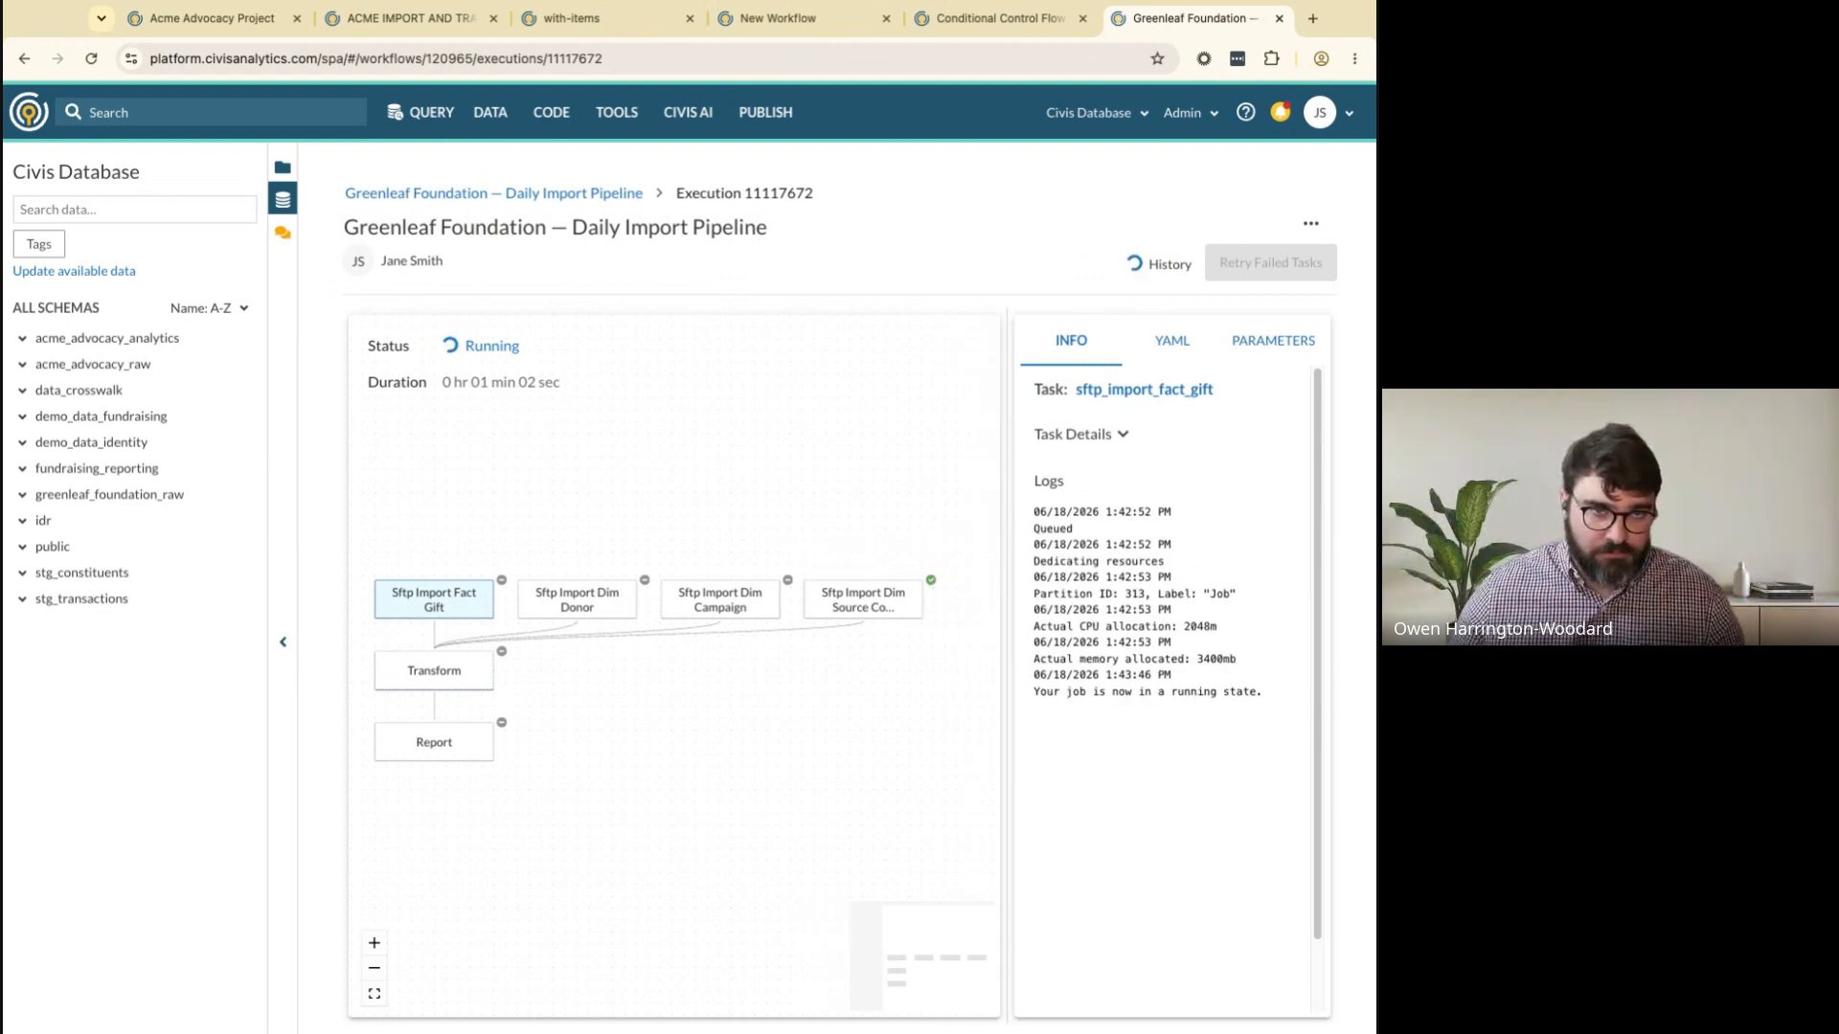
key("super+r")
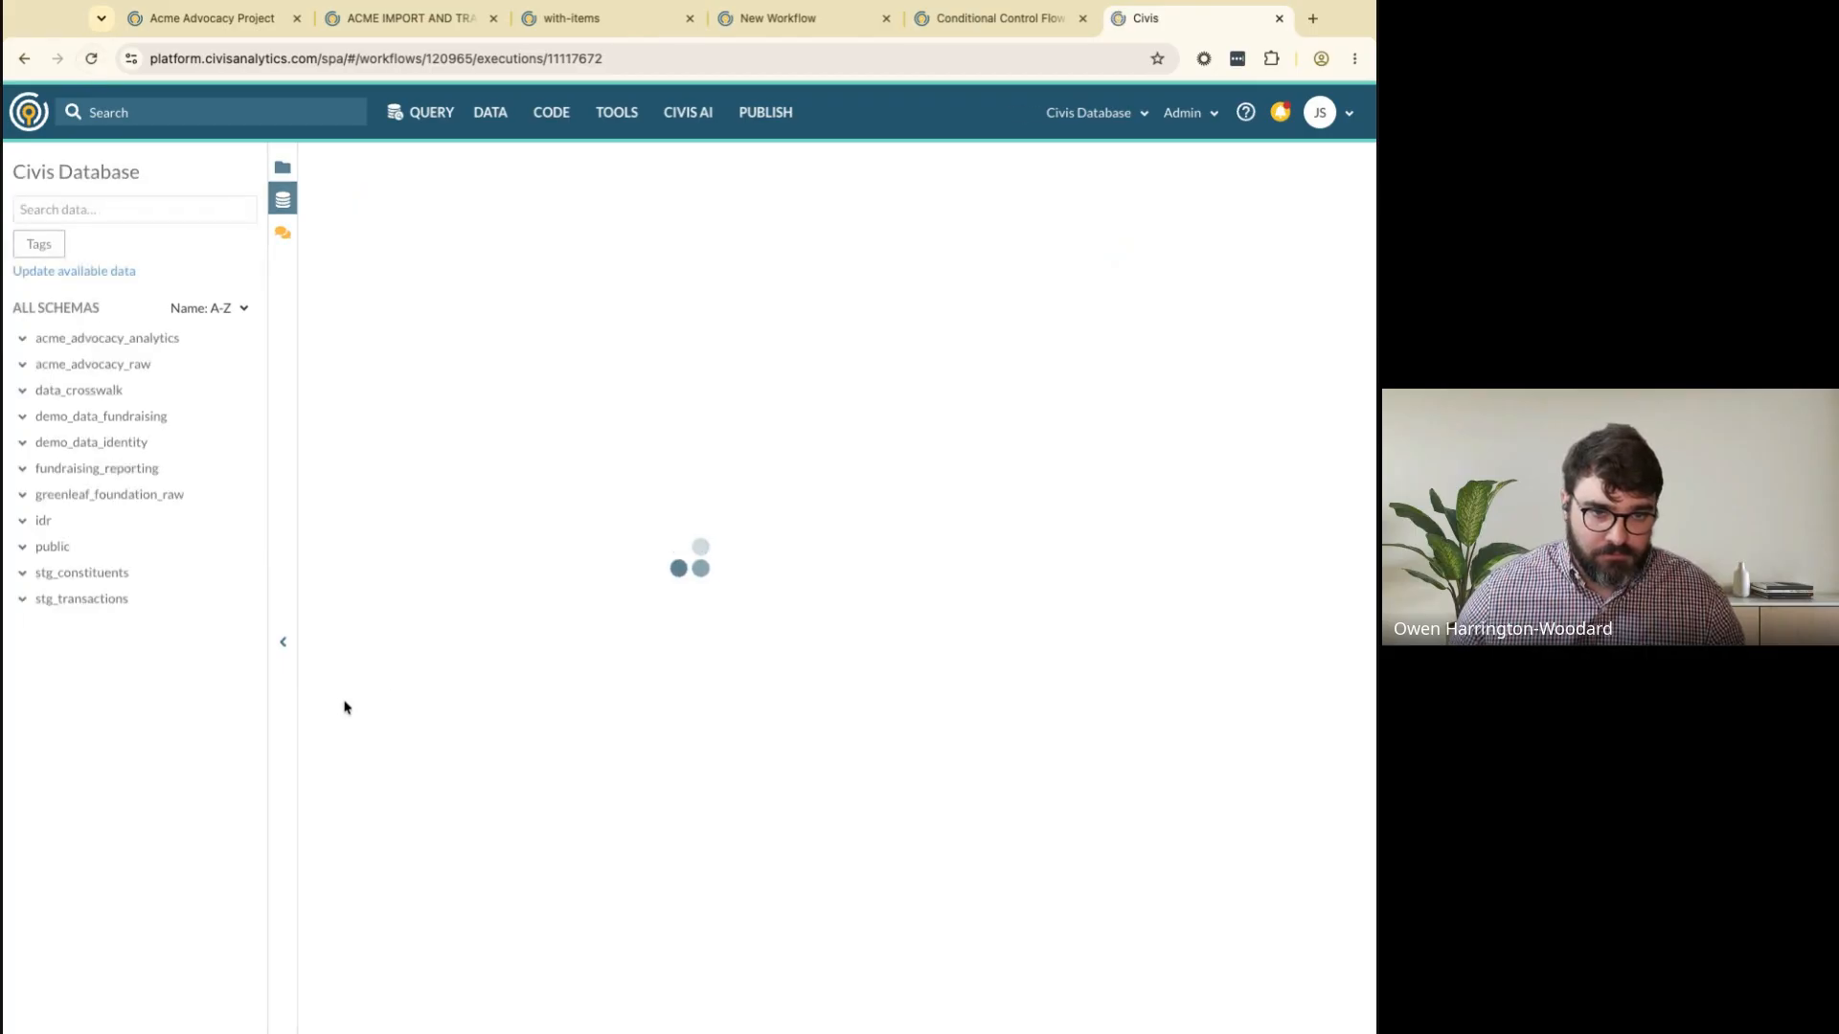
left_click(926, 596)
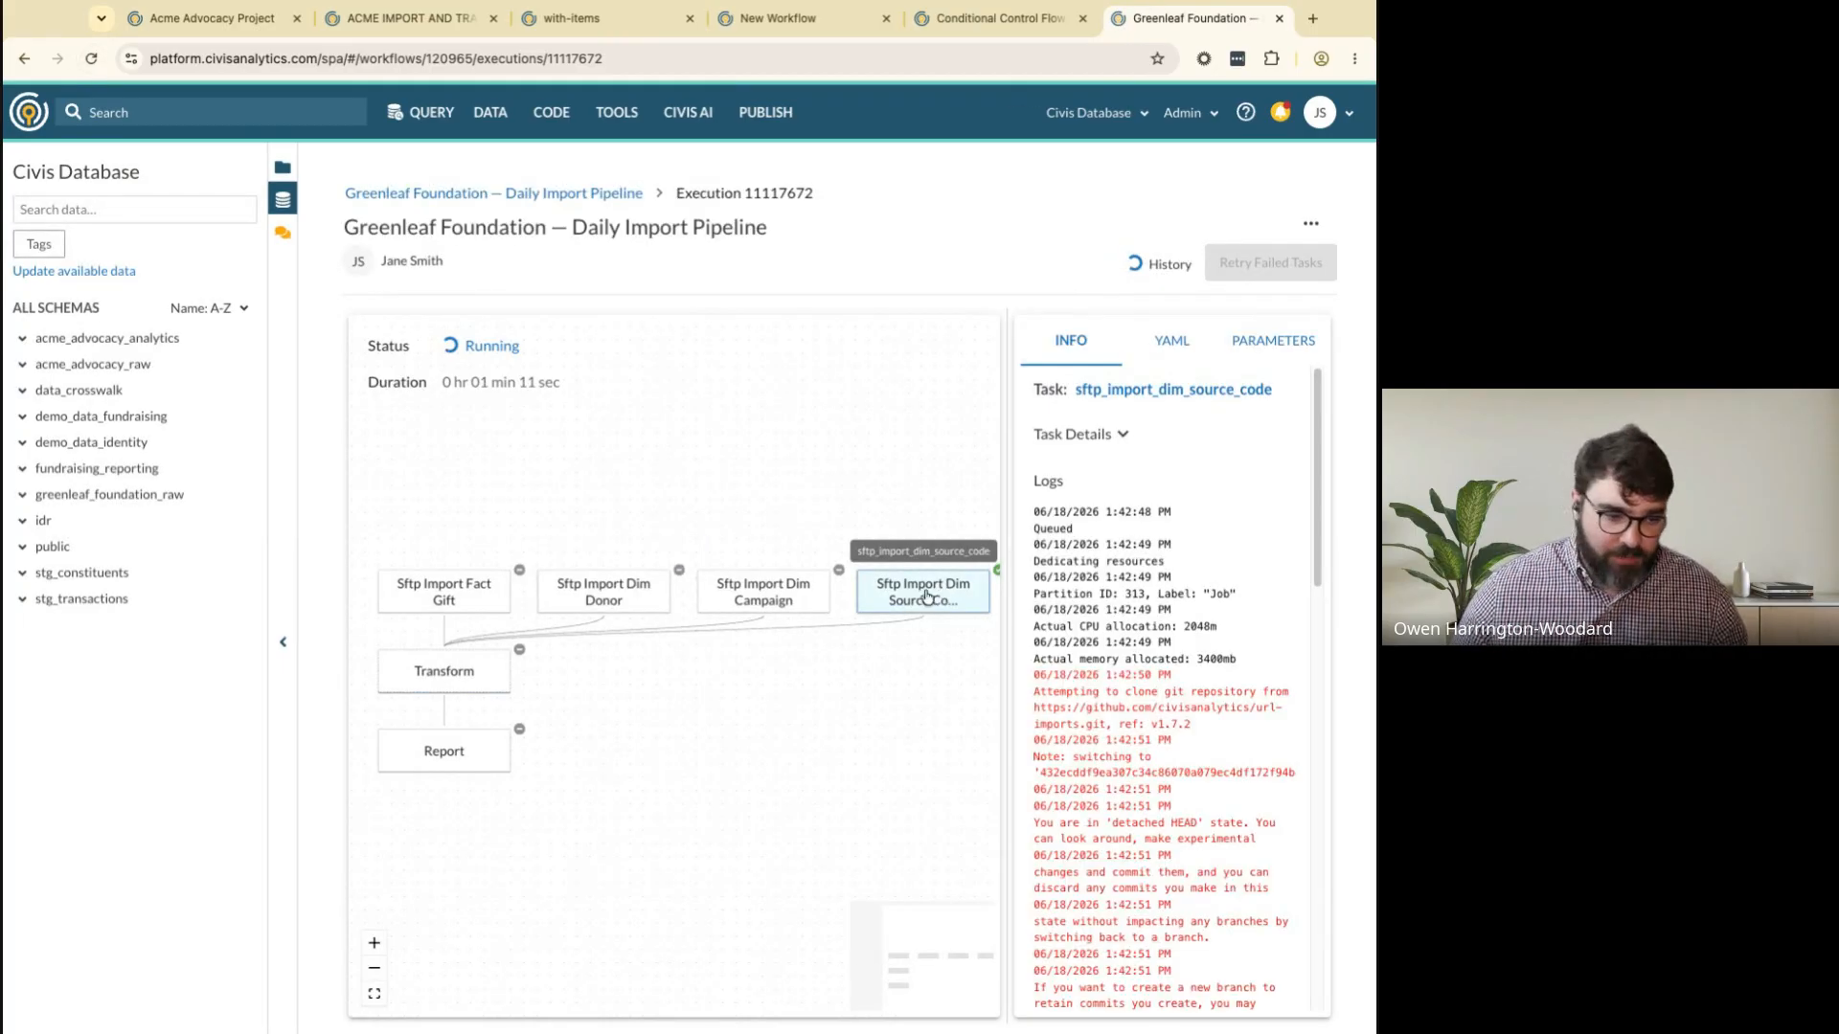
left_click(191, 496)
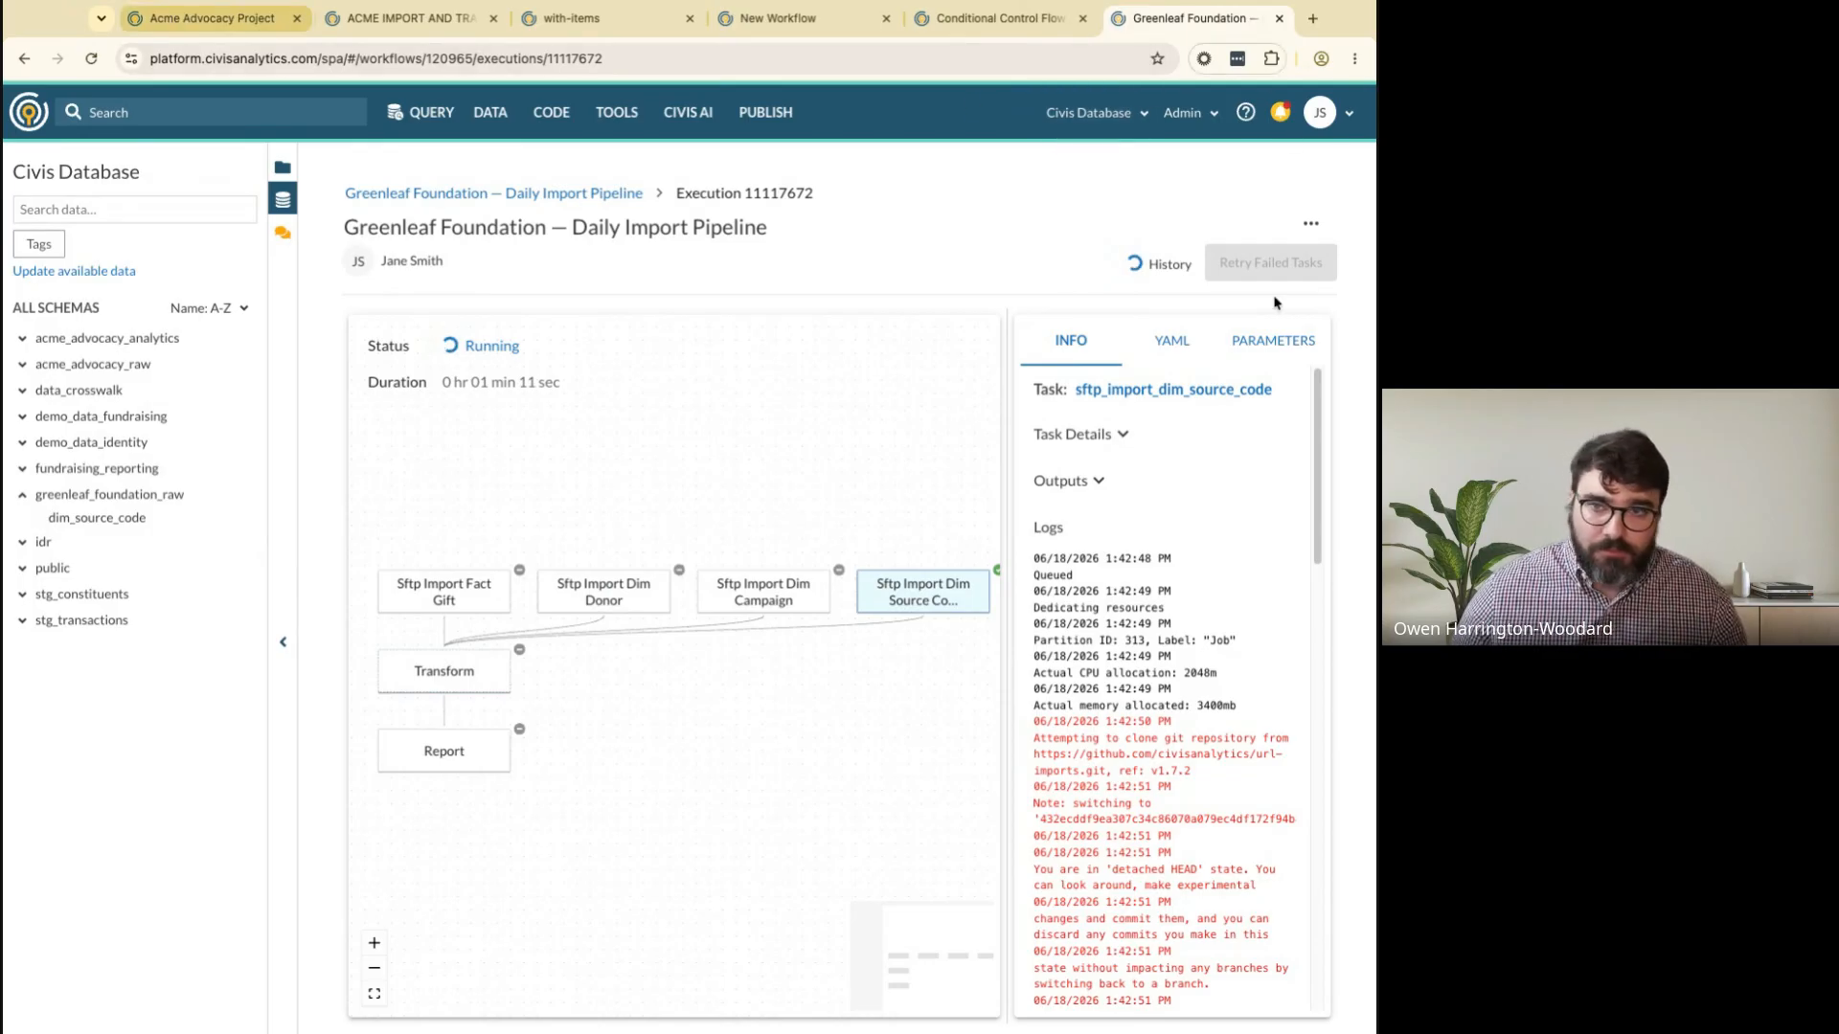
Open the Greenleaf Foundation Setup Script in a separate browser tab, collapse the database sidebar and highlight the Client Name value
left_click(21, 63, "super")
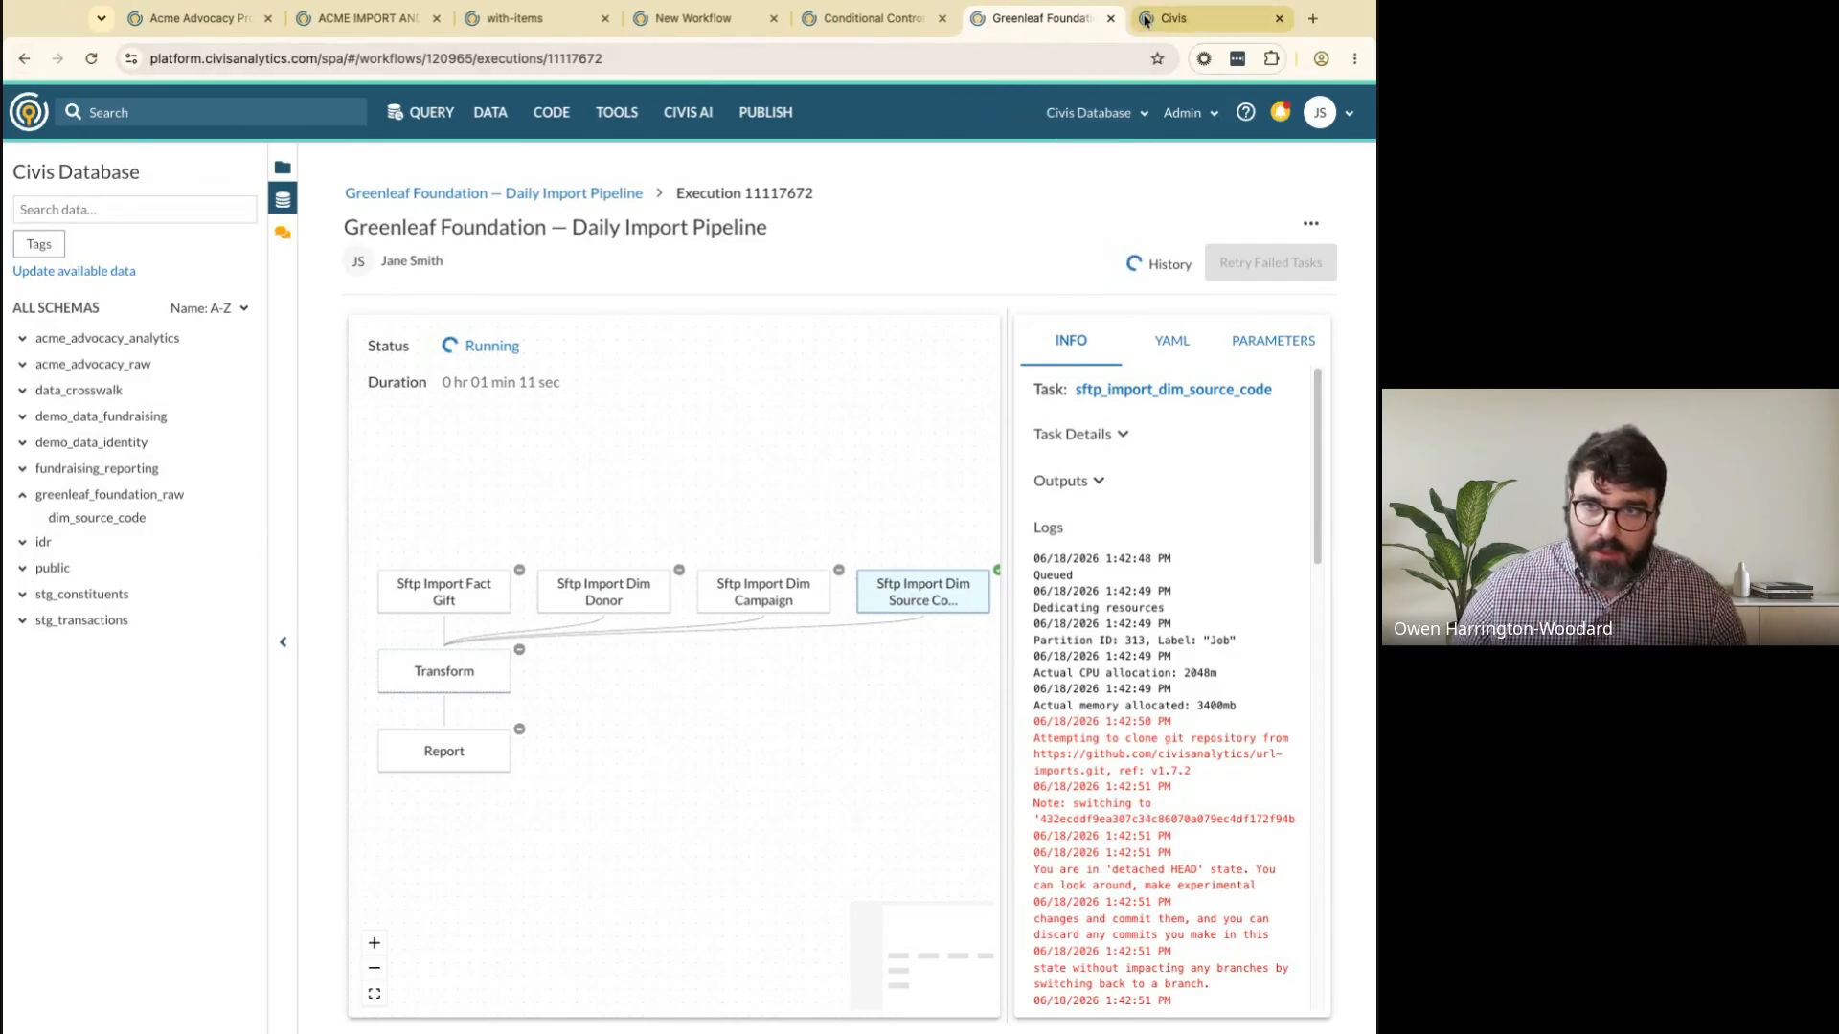
left_click(1191, 23)
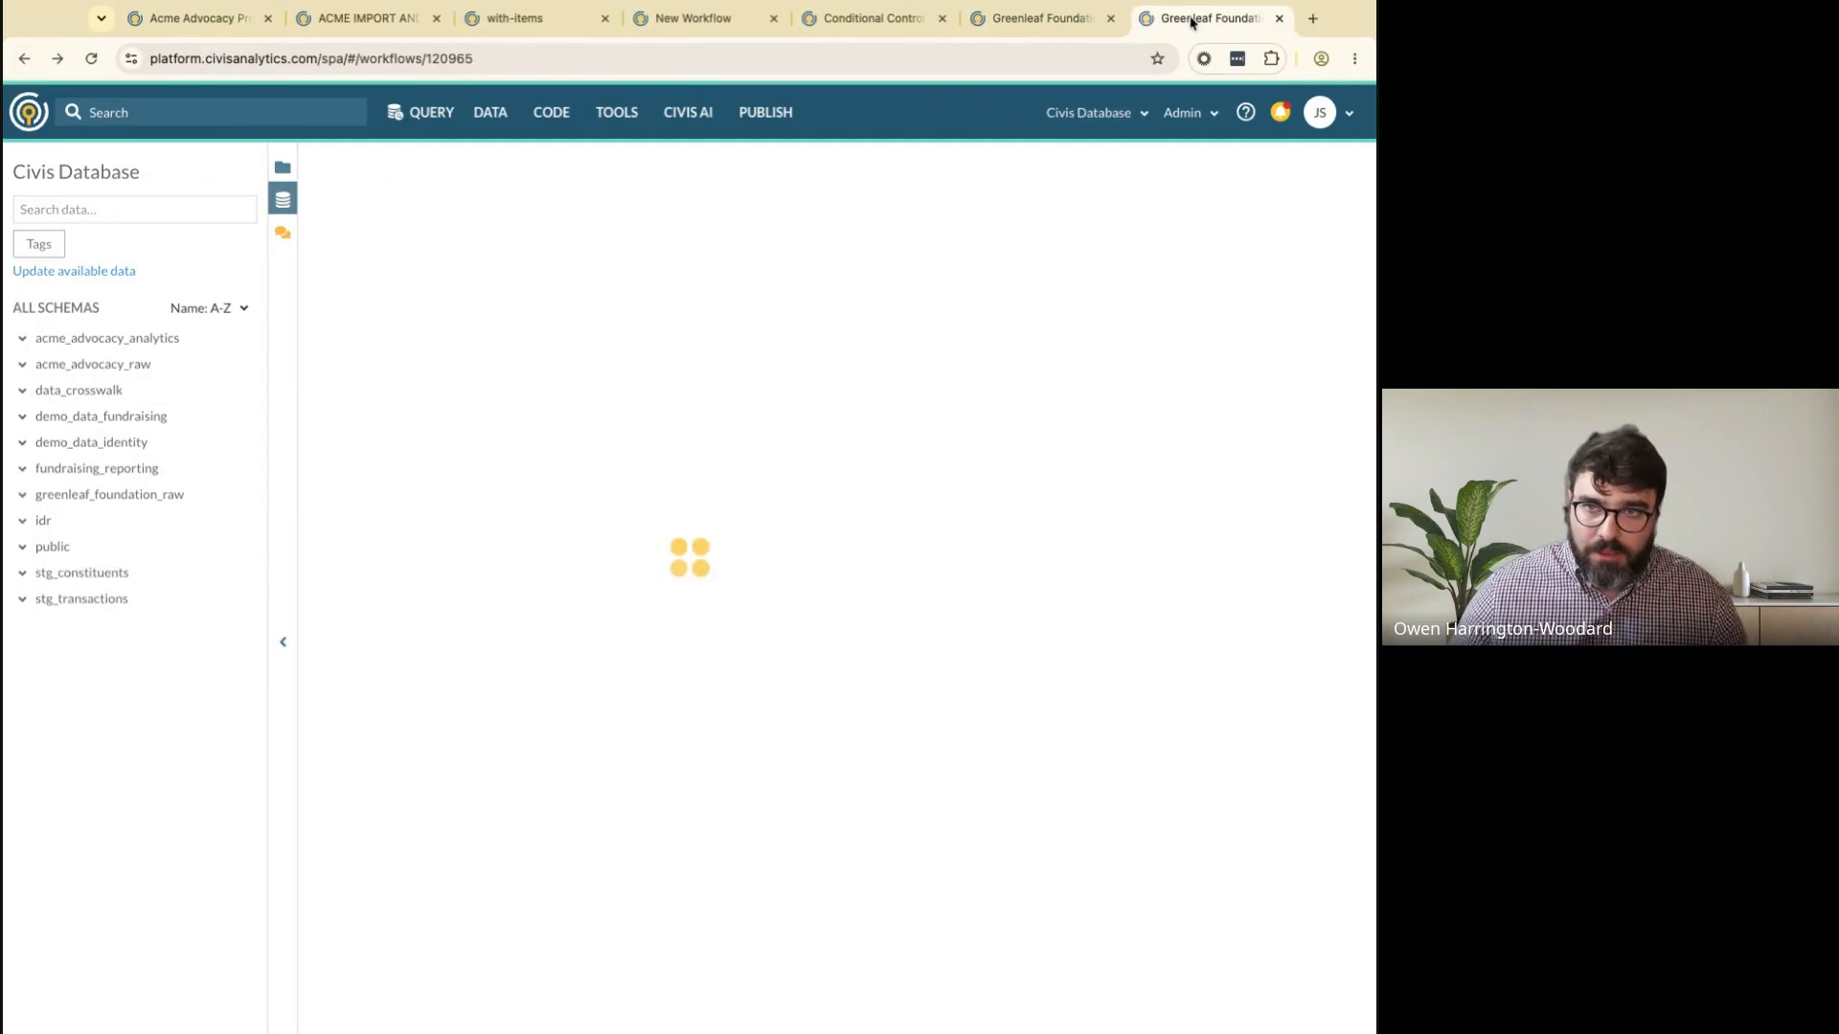
left_click(25, 63)
left_click(25, 65)
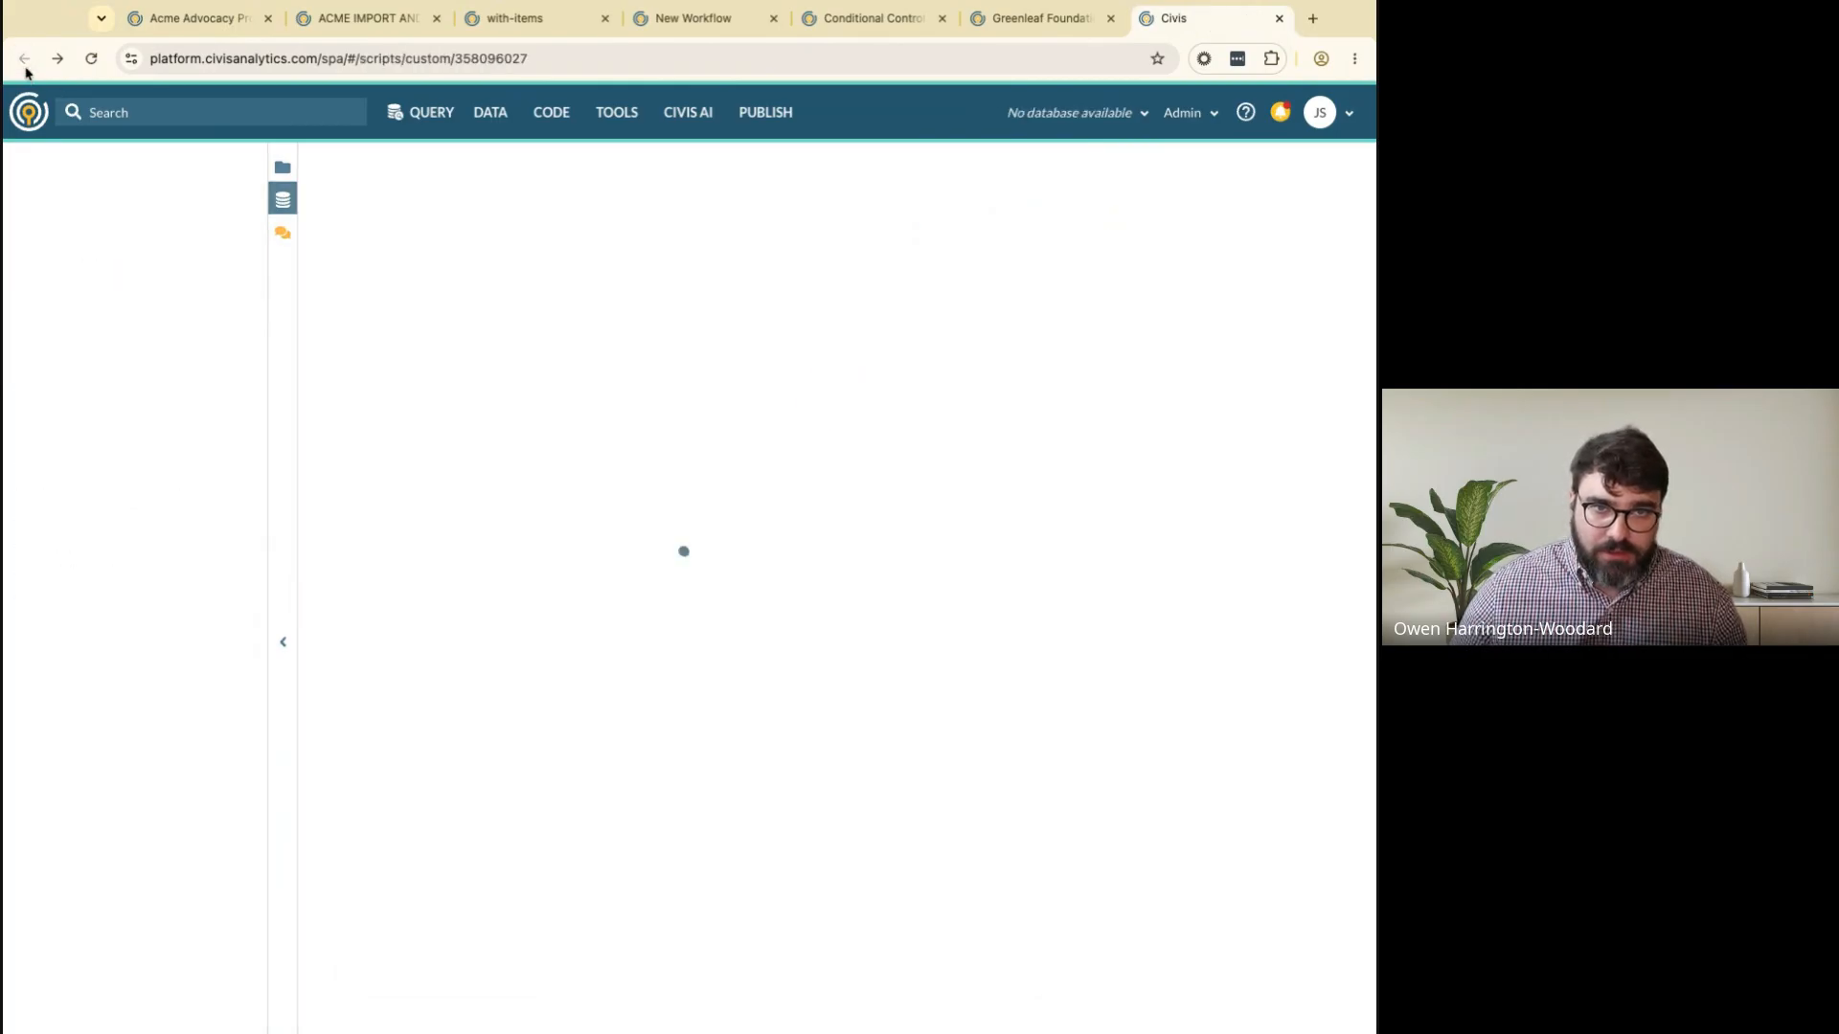
left_click(283, 642)
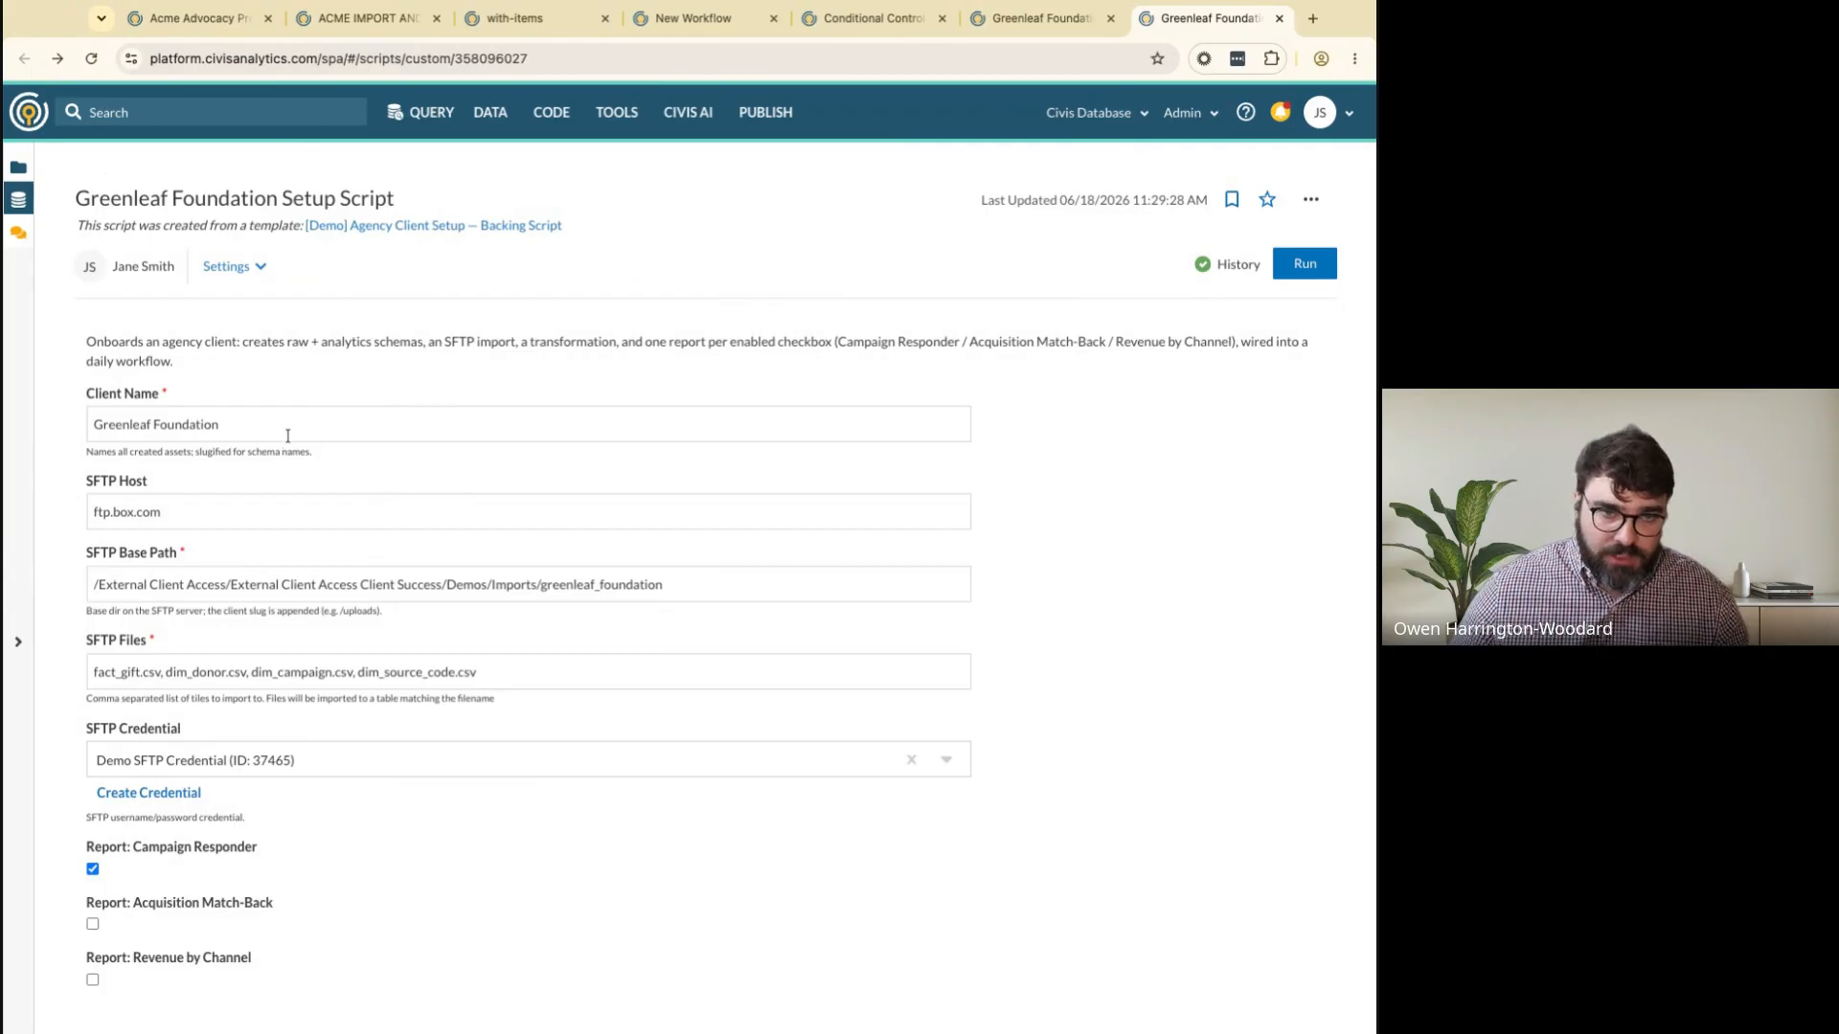
left_click_drag(218, 425, 39, 427)
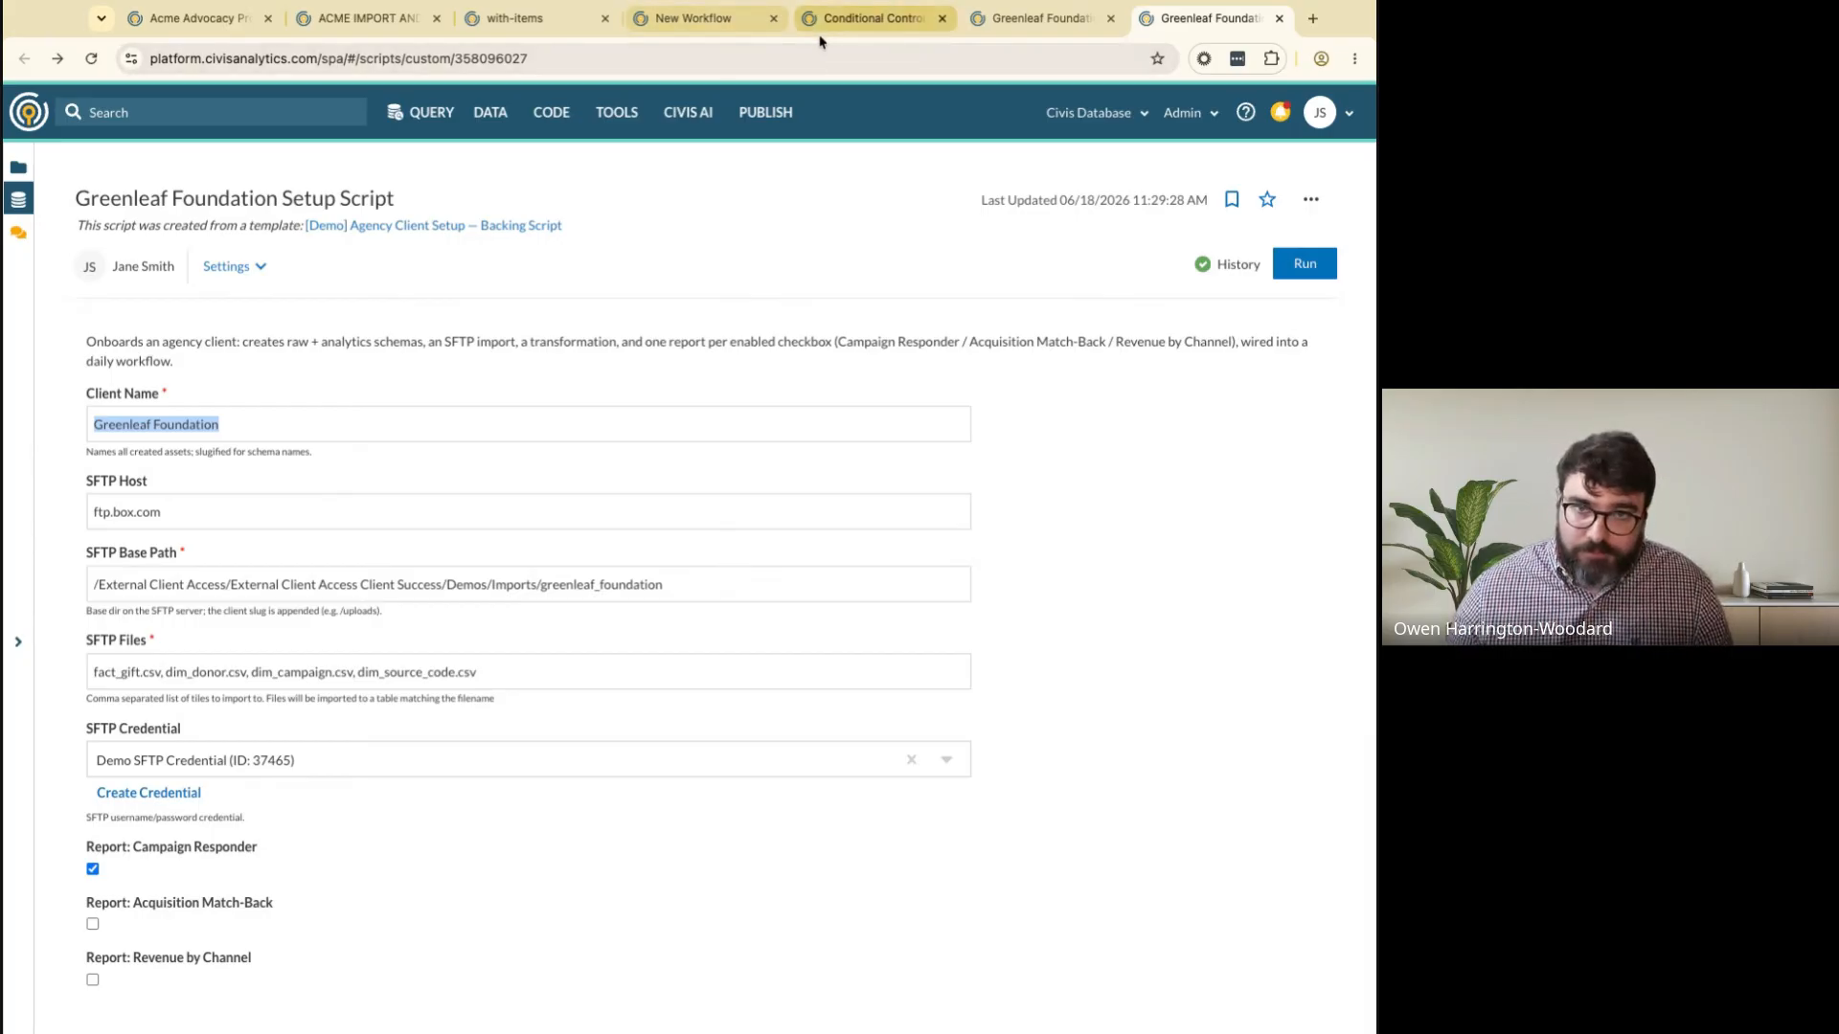
Return to the running Greenleaf Foundation — Daily Import Pipeline execution and widen the task graph beside the info pane
left_click(1068, 29)
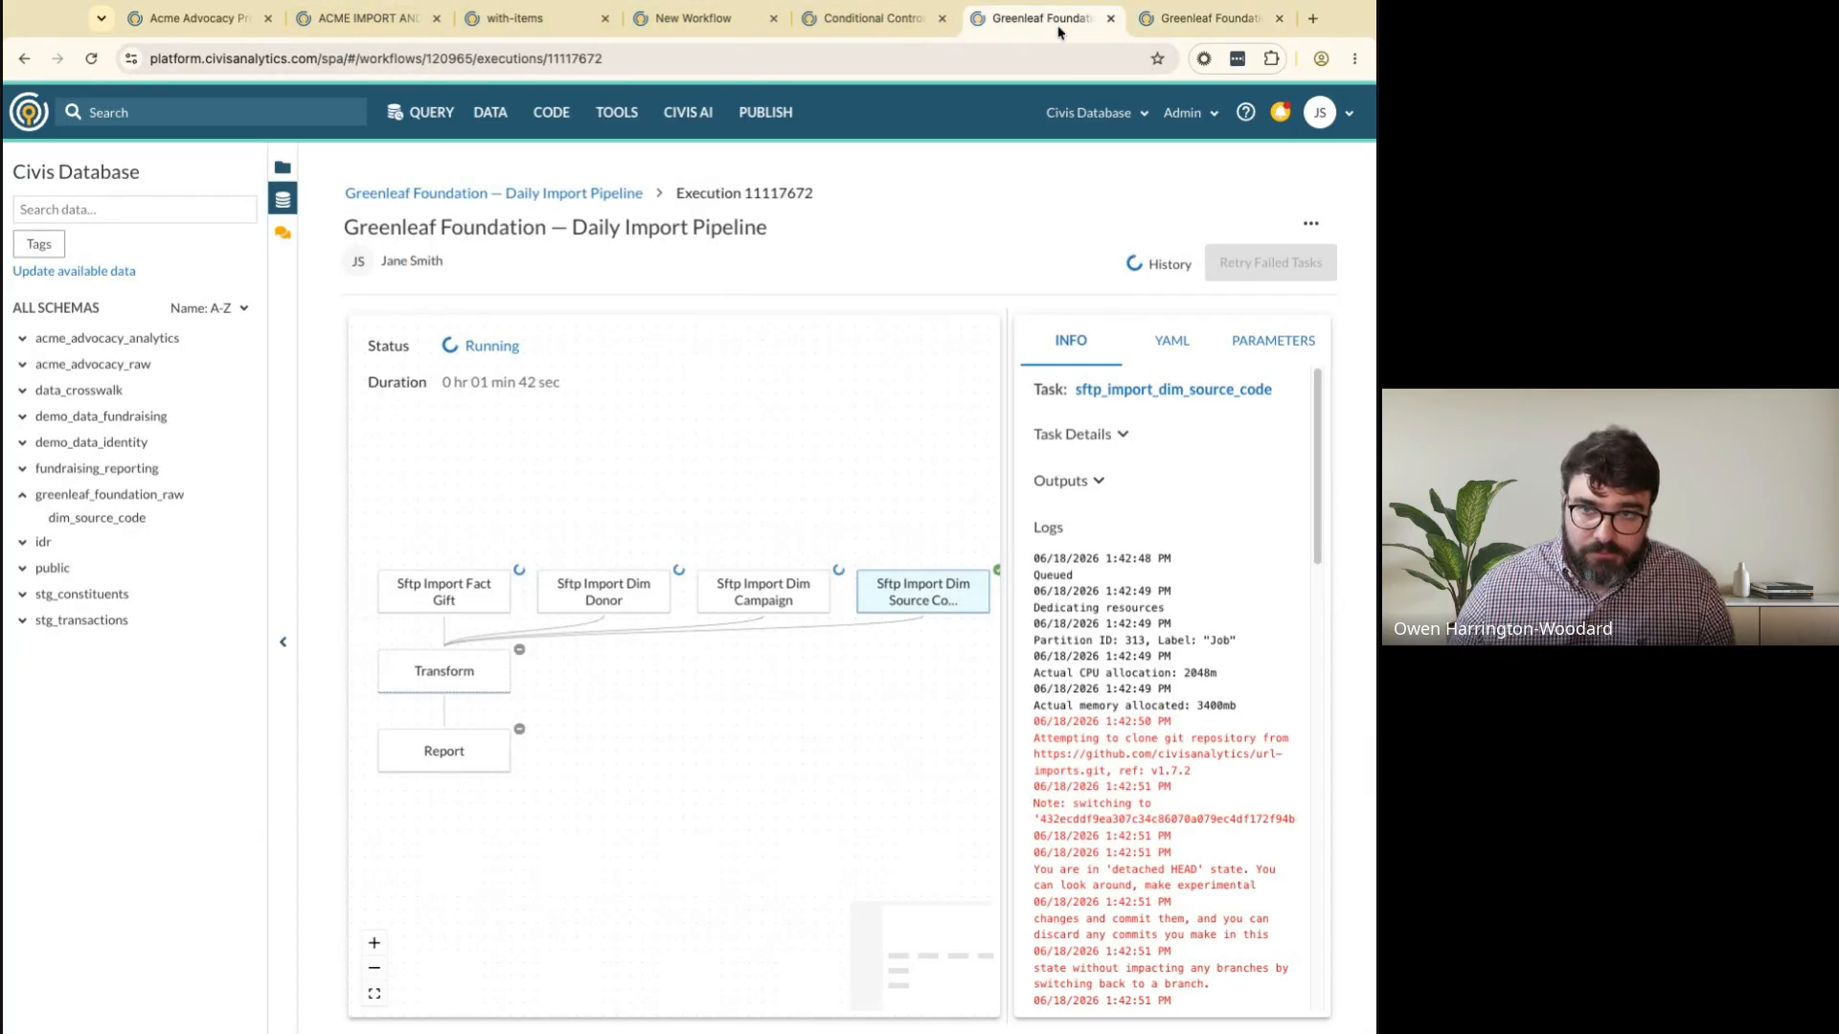
left_click_drag(1008, 401, 1083, 402)
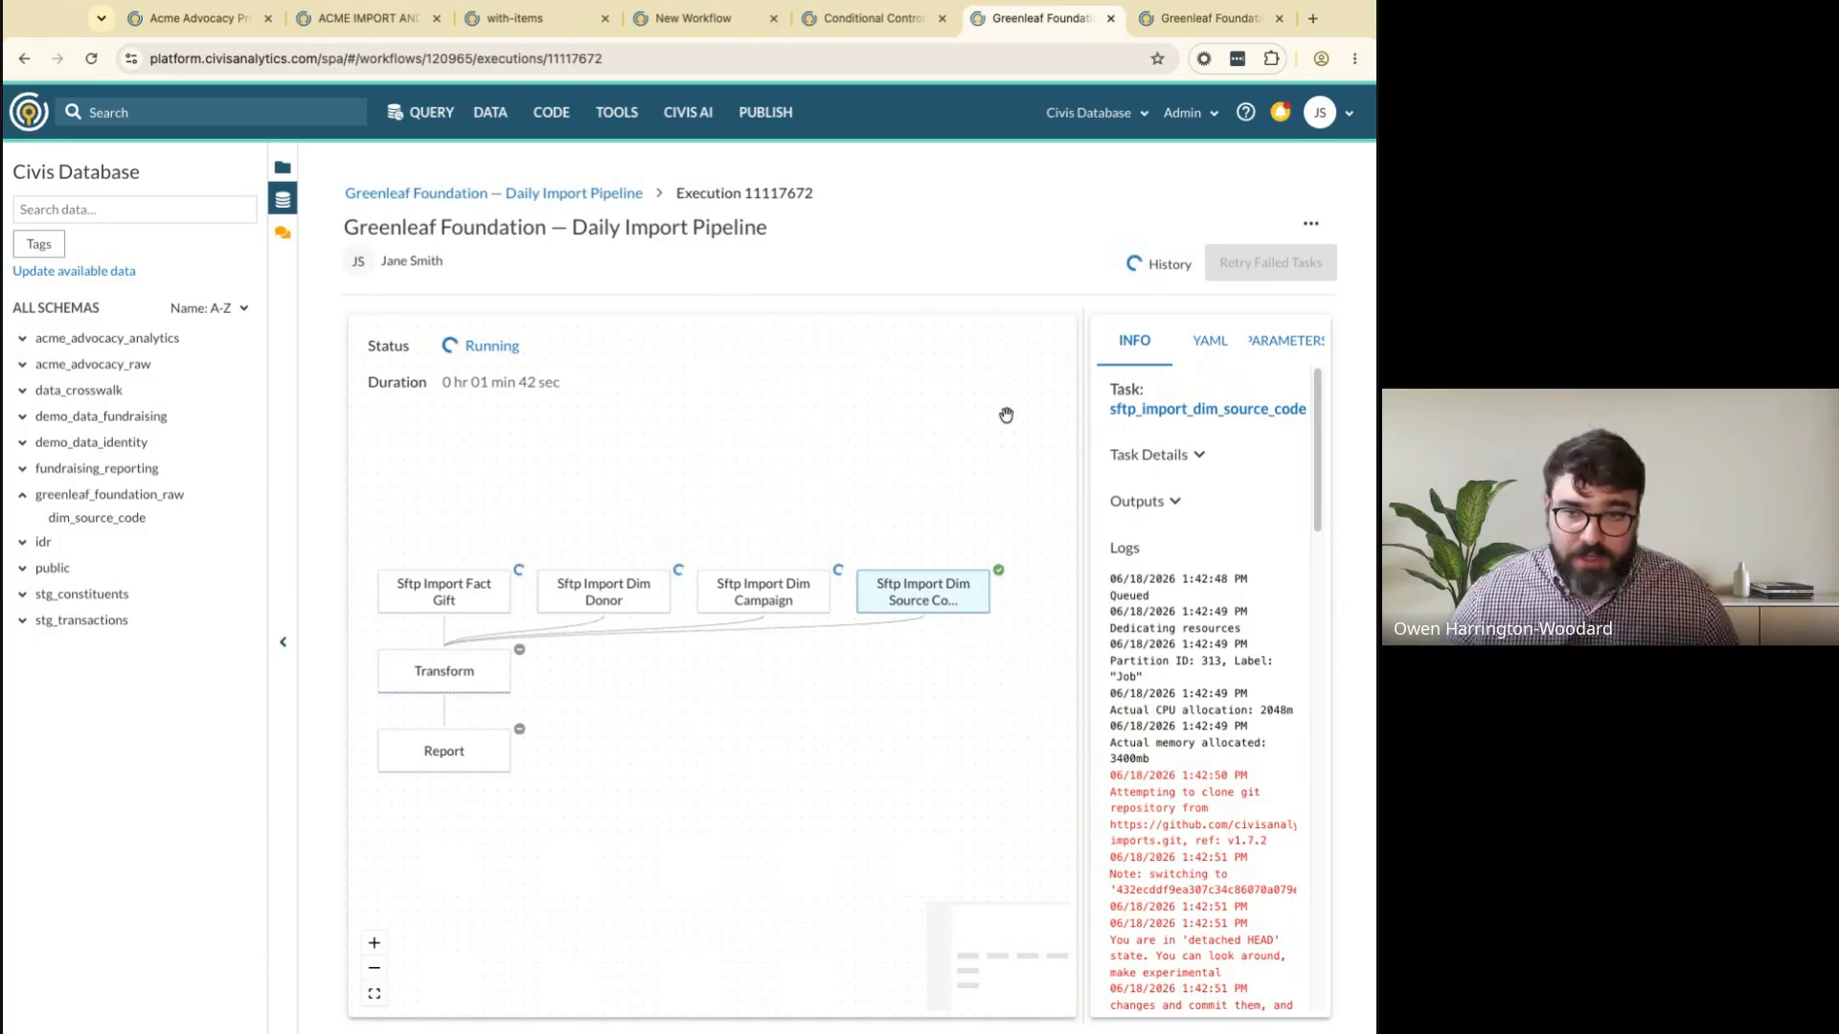
left_click_drag(1086, 414, 1084, 410)
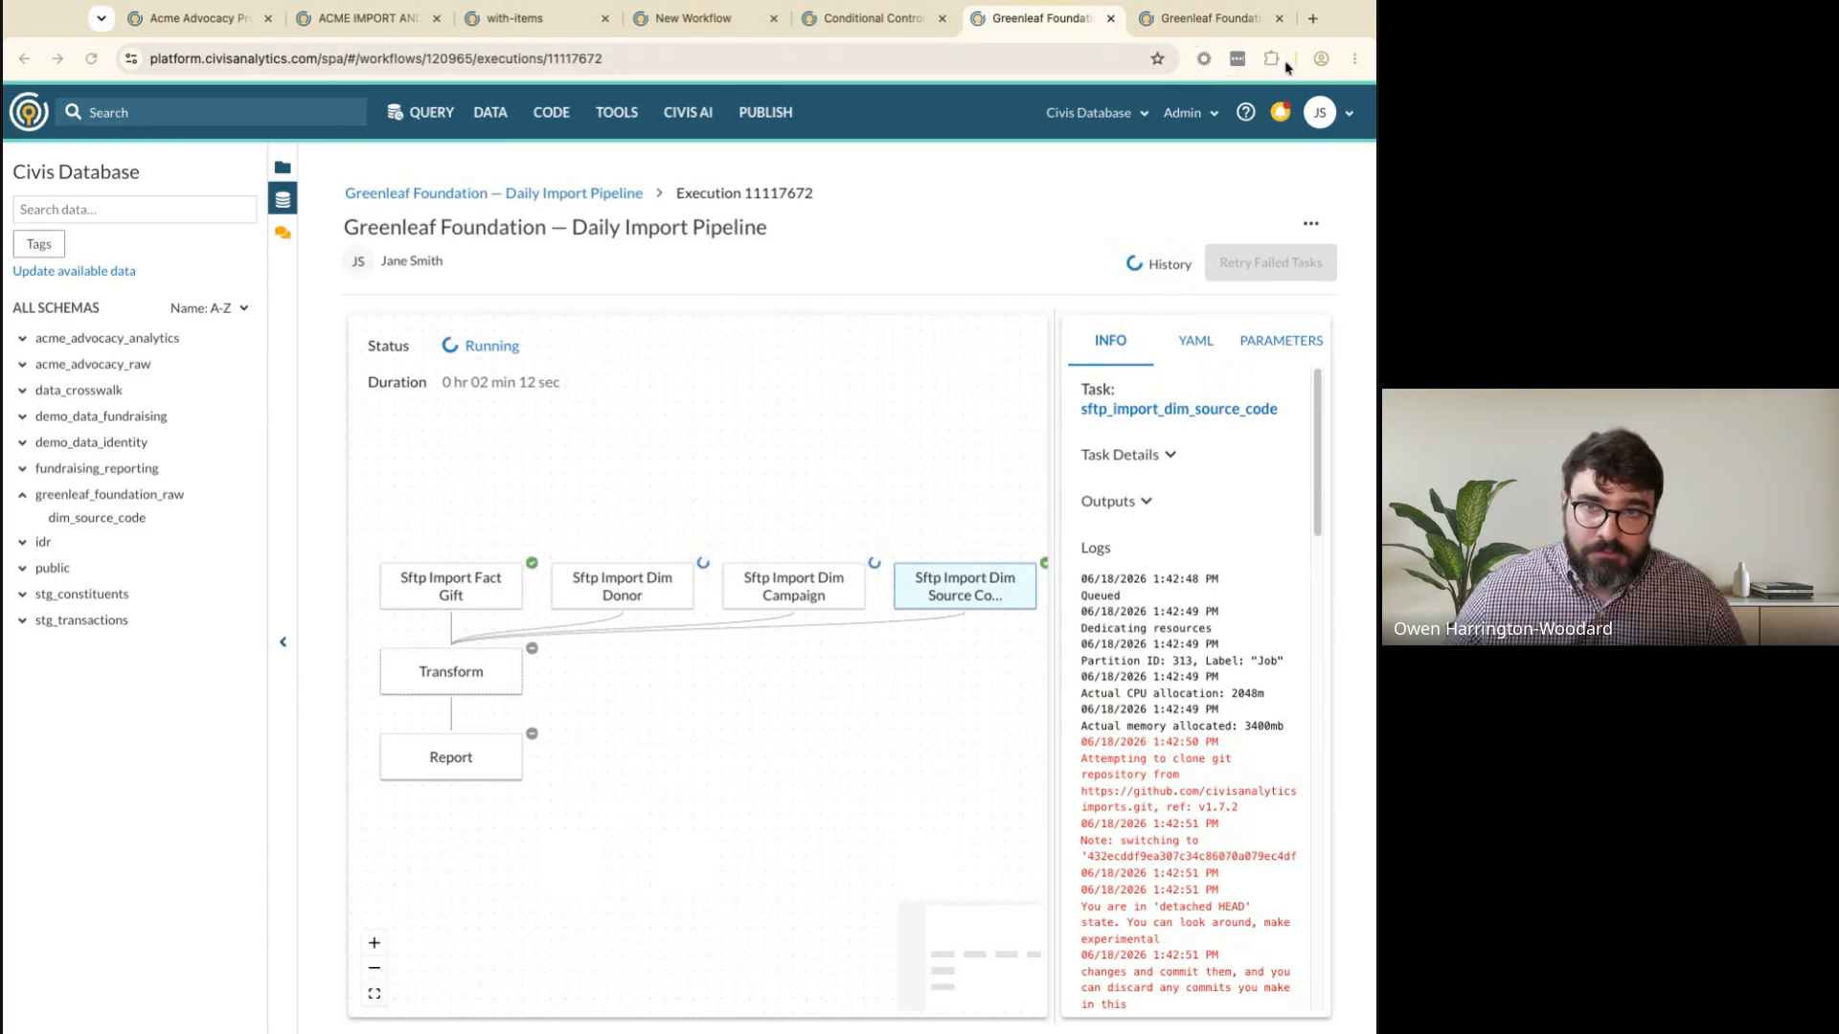
From the Greenleaf Foundation Setup Script, open its source template and go to the [Demo] Agency Client Setup — Backing Script
left_click(1208, 23)
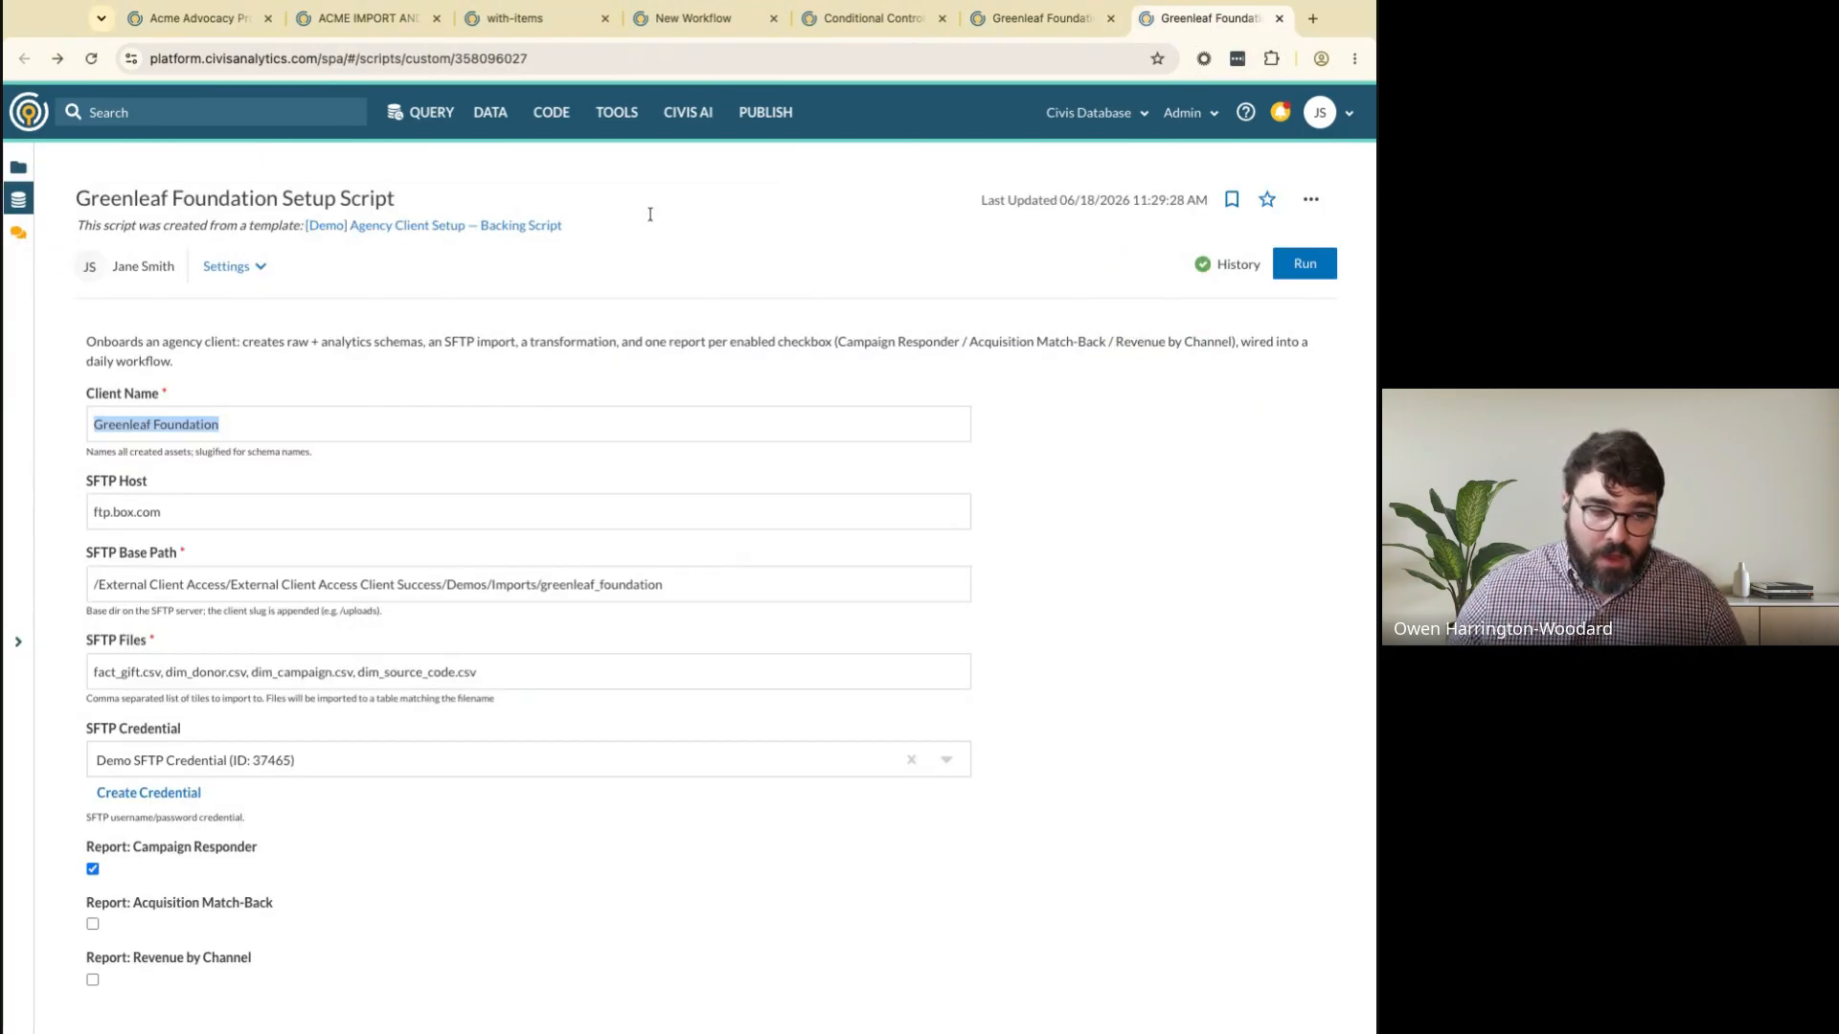
left_click(516, 228)
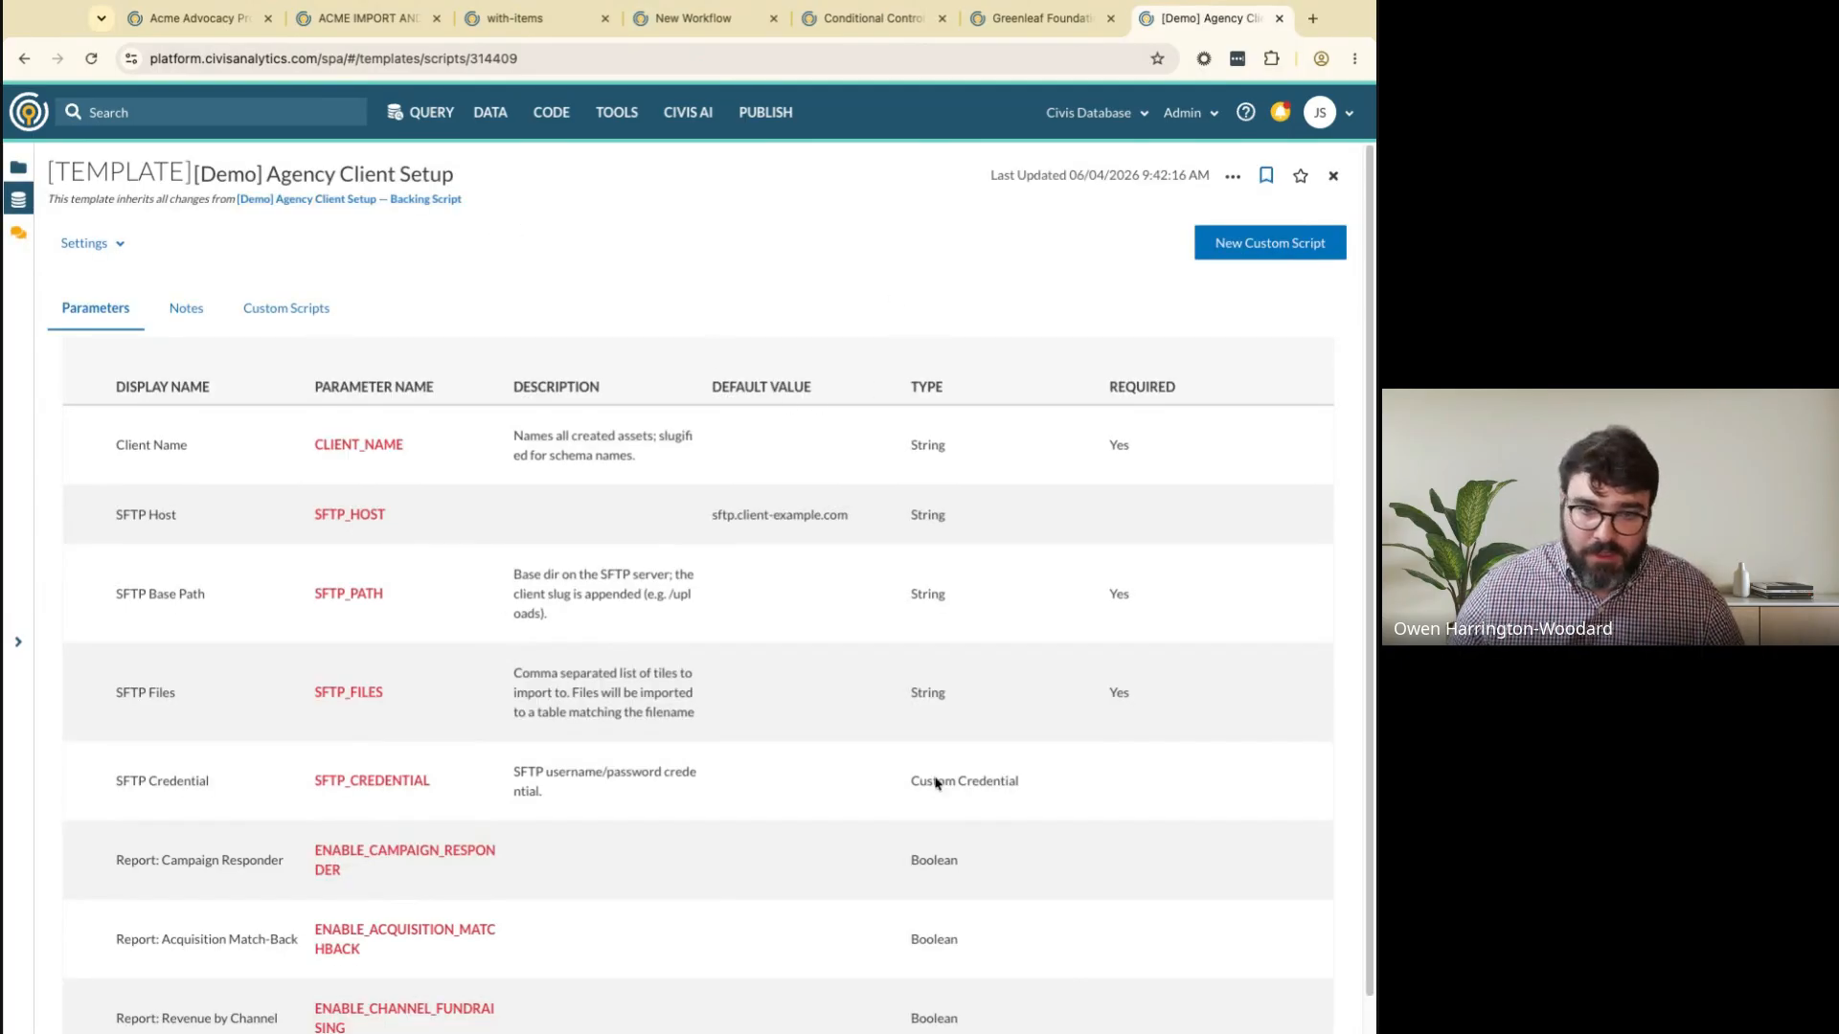
left_click(412, 200)
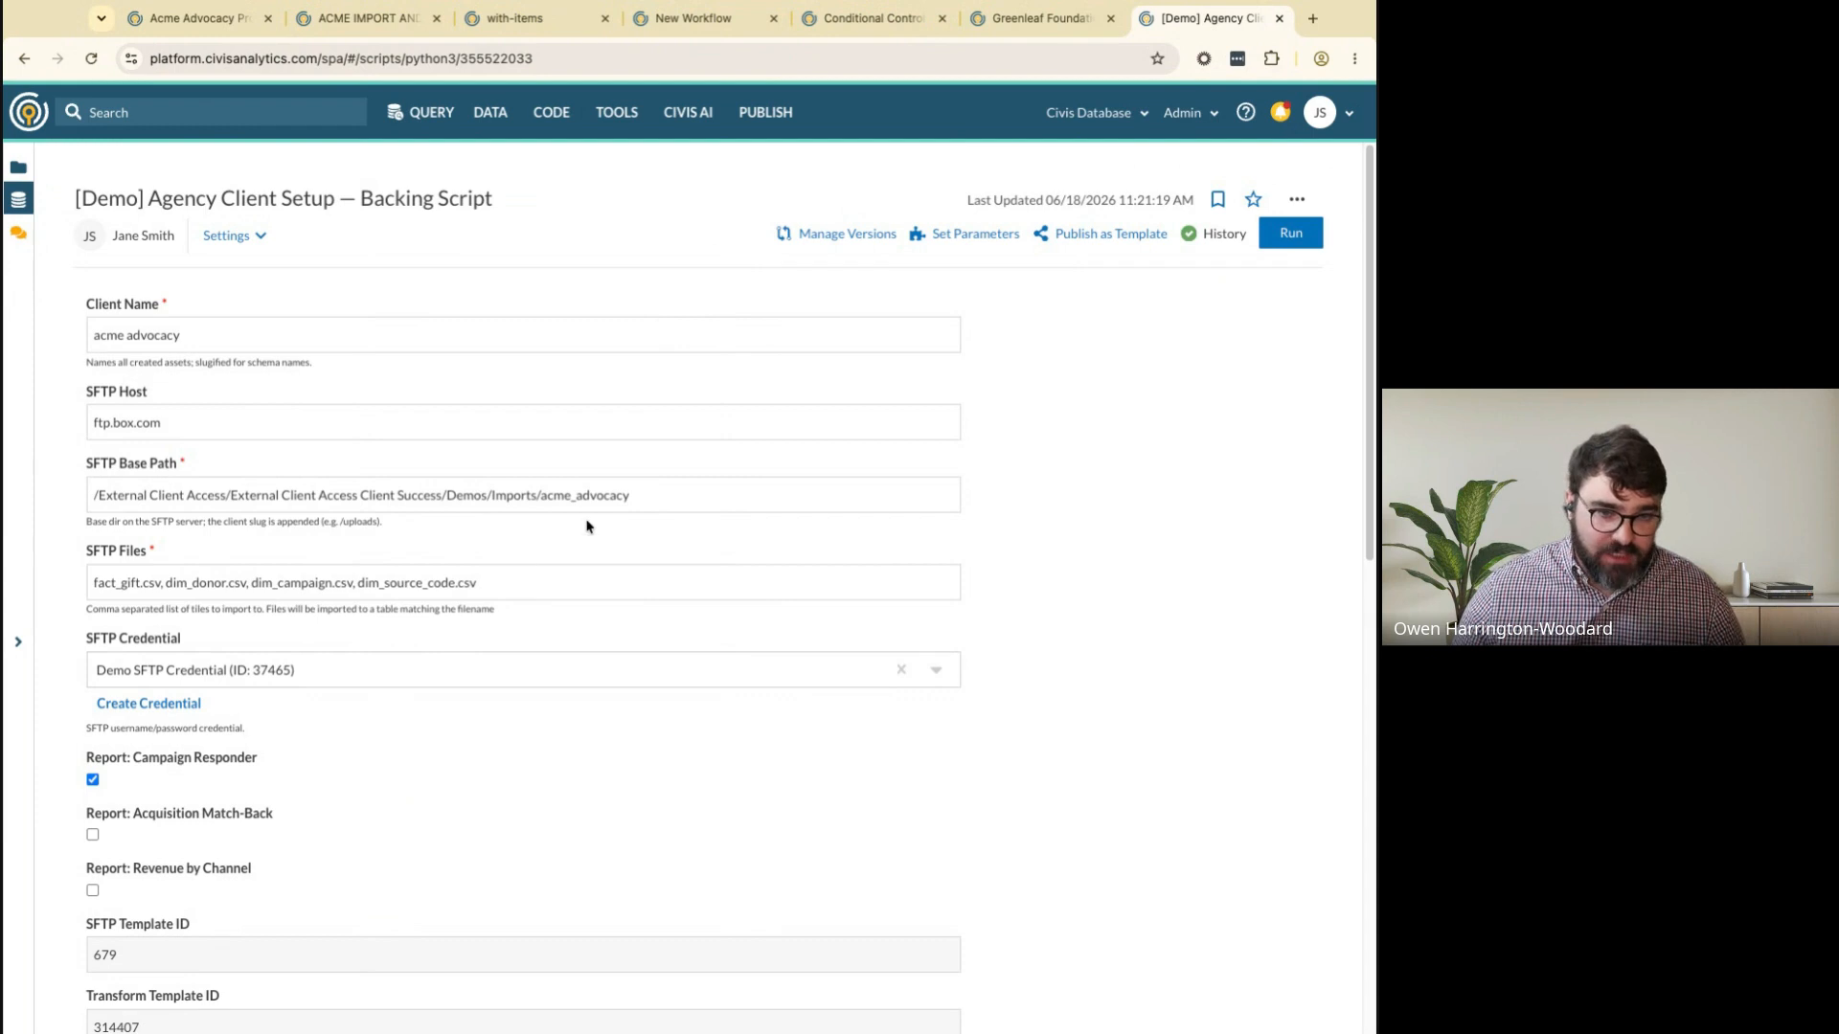
Find the transformation job section in the backing script's Python code and highlight its client.scripts.post_custom call through the arguments block
scroll(747, 464, "down", 5)
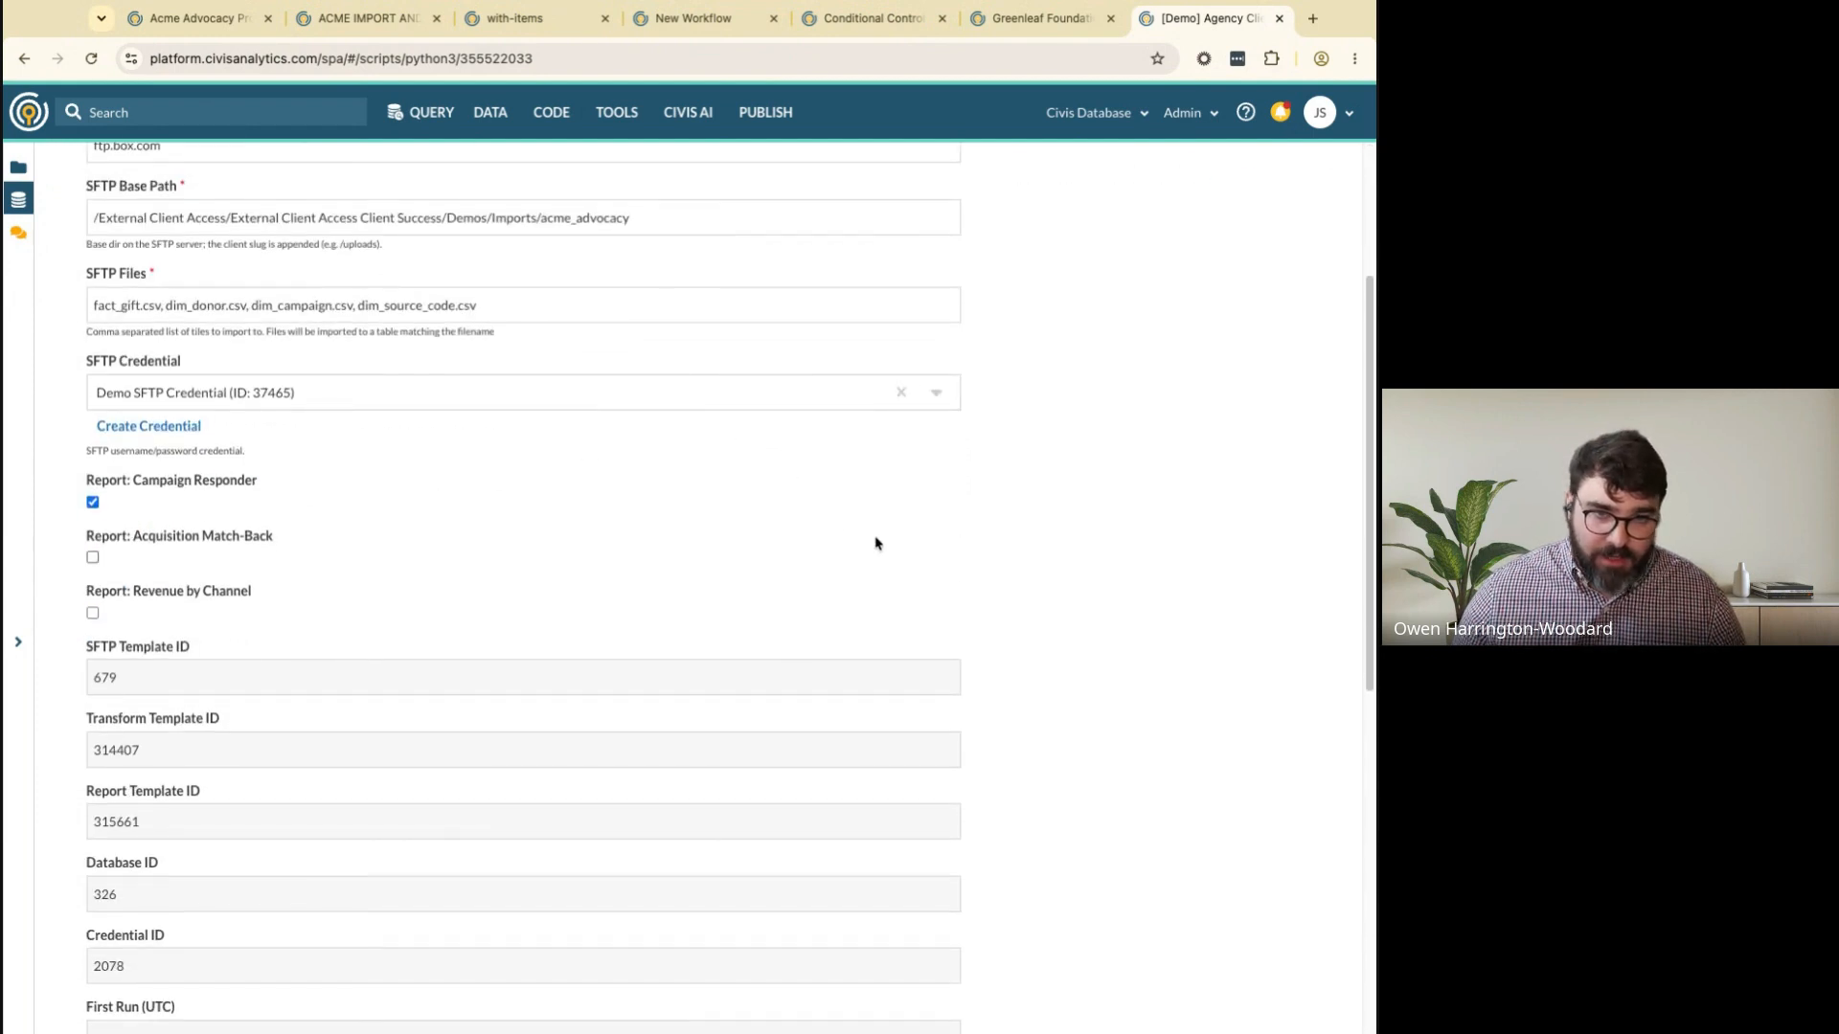
scroll(874, 537, "down", 12)
scroll(887, 637, "down", 20)
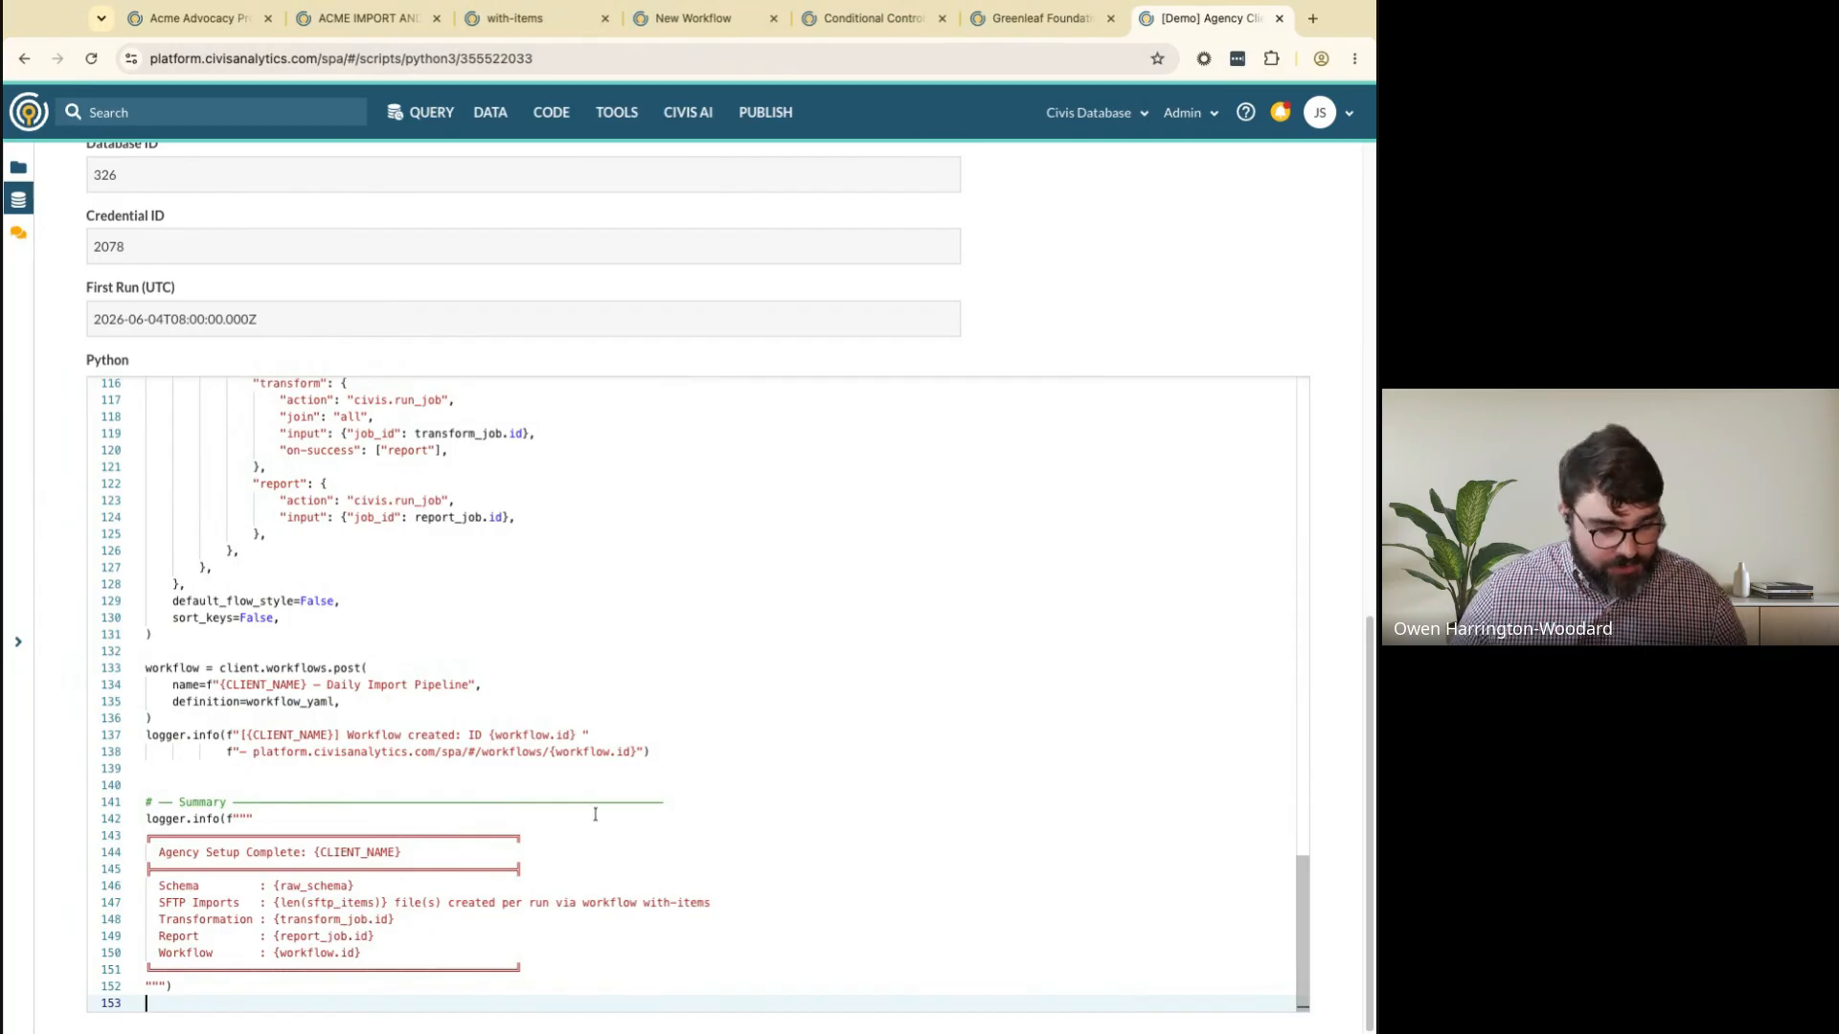
scroll(589, 798, "up", 2)
scroll(592, 796, "up", 18)
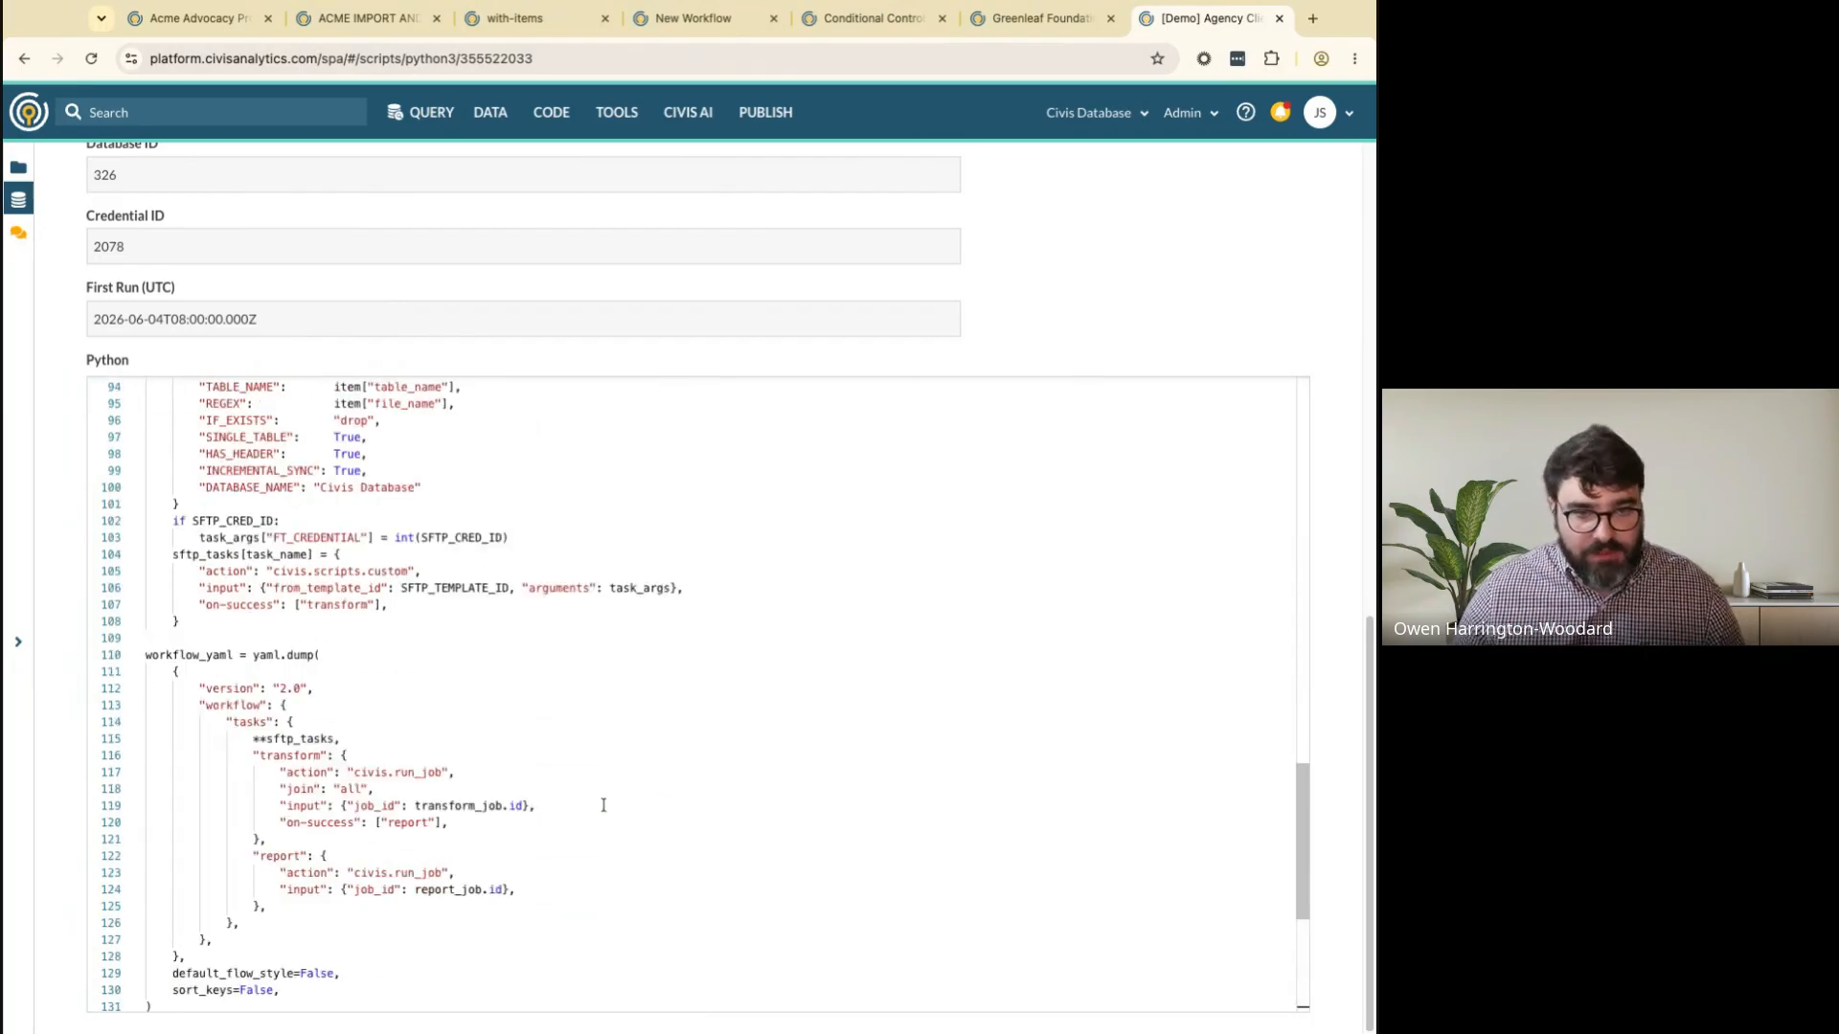
scroll(488, 799, "up", 1)
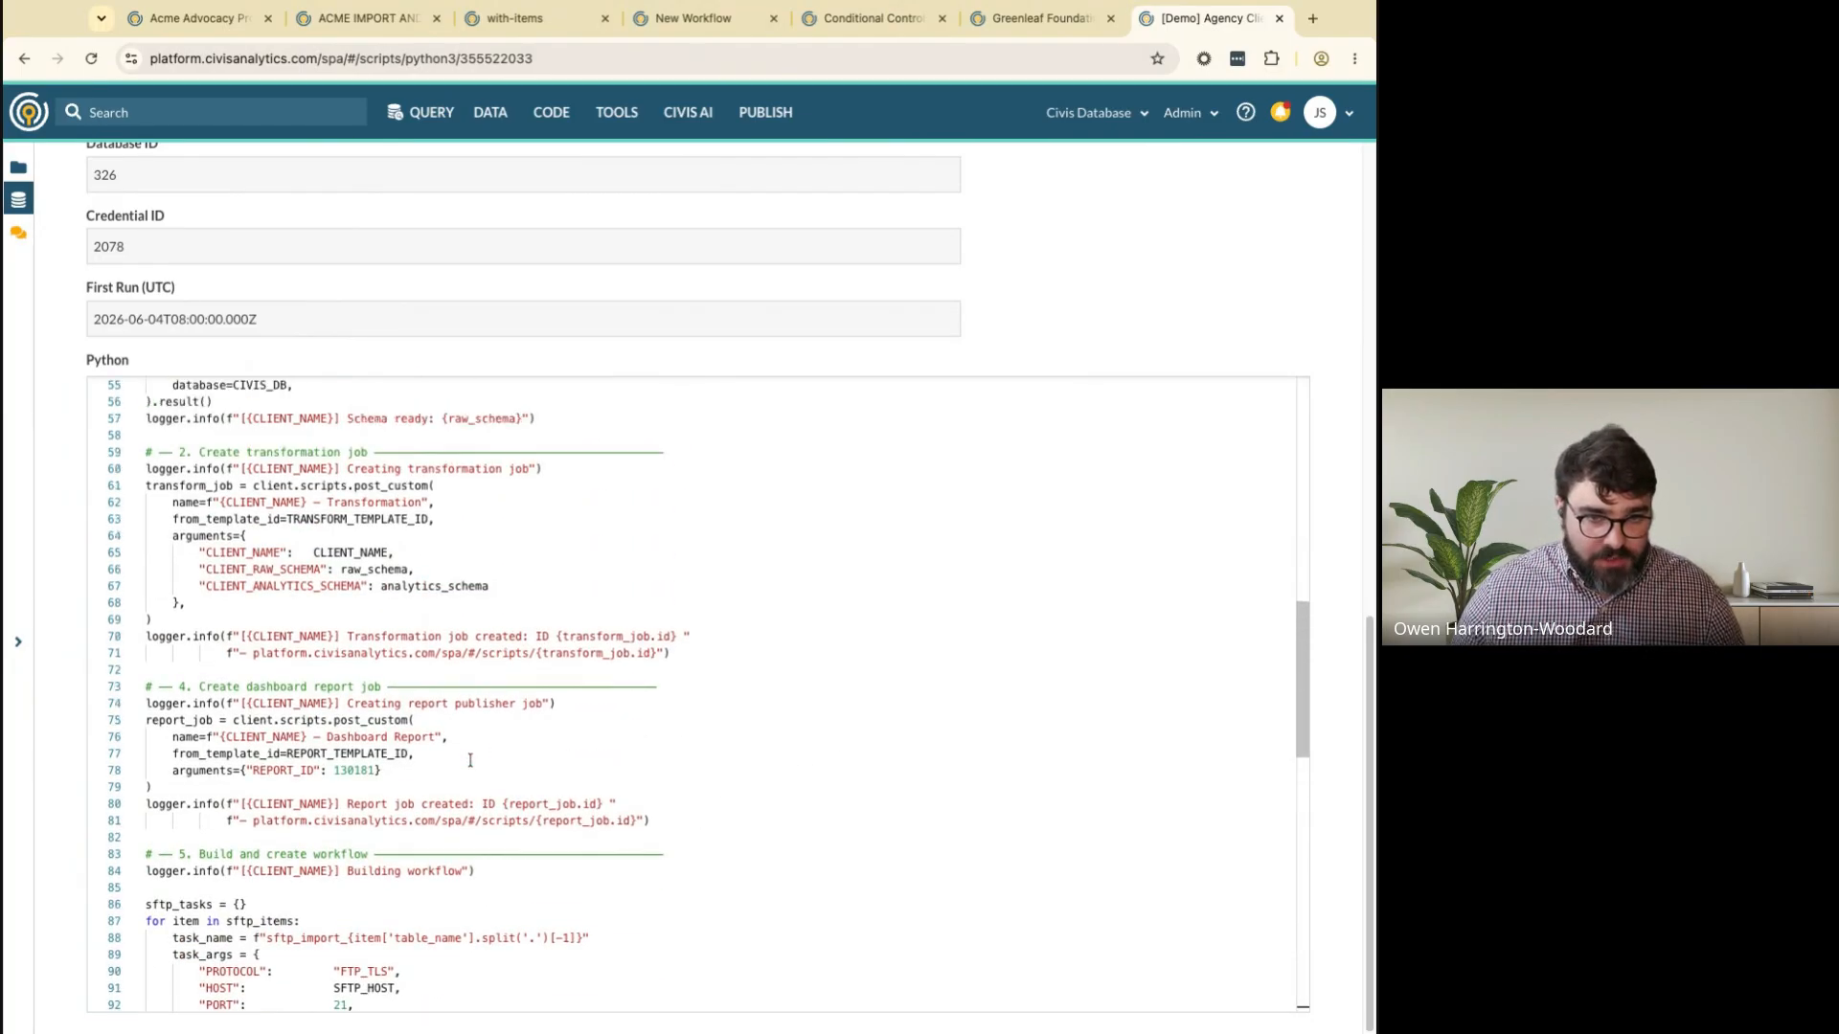
left_click(257, 486)
key("shift+Down")
key("shift+Down")
key("shift+Down")
key("shift+Down")
key("shift+Down")
key("shift+Down")
key("shift+Down")
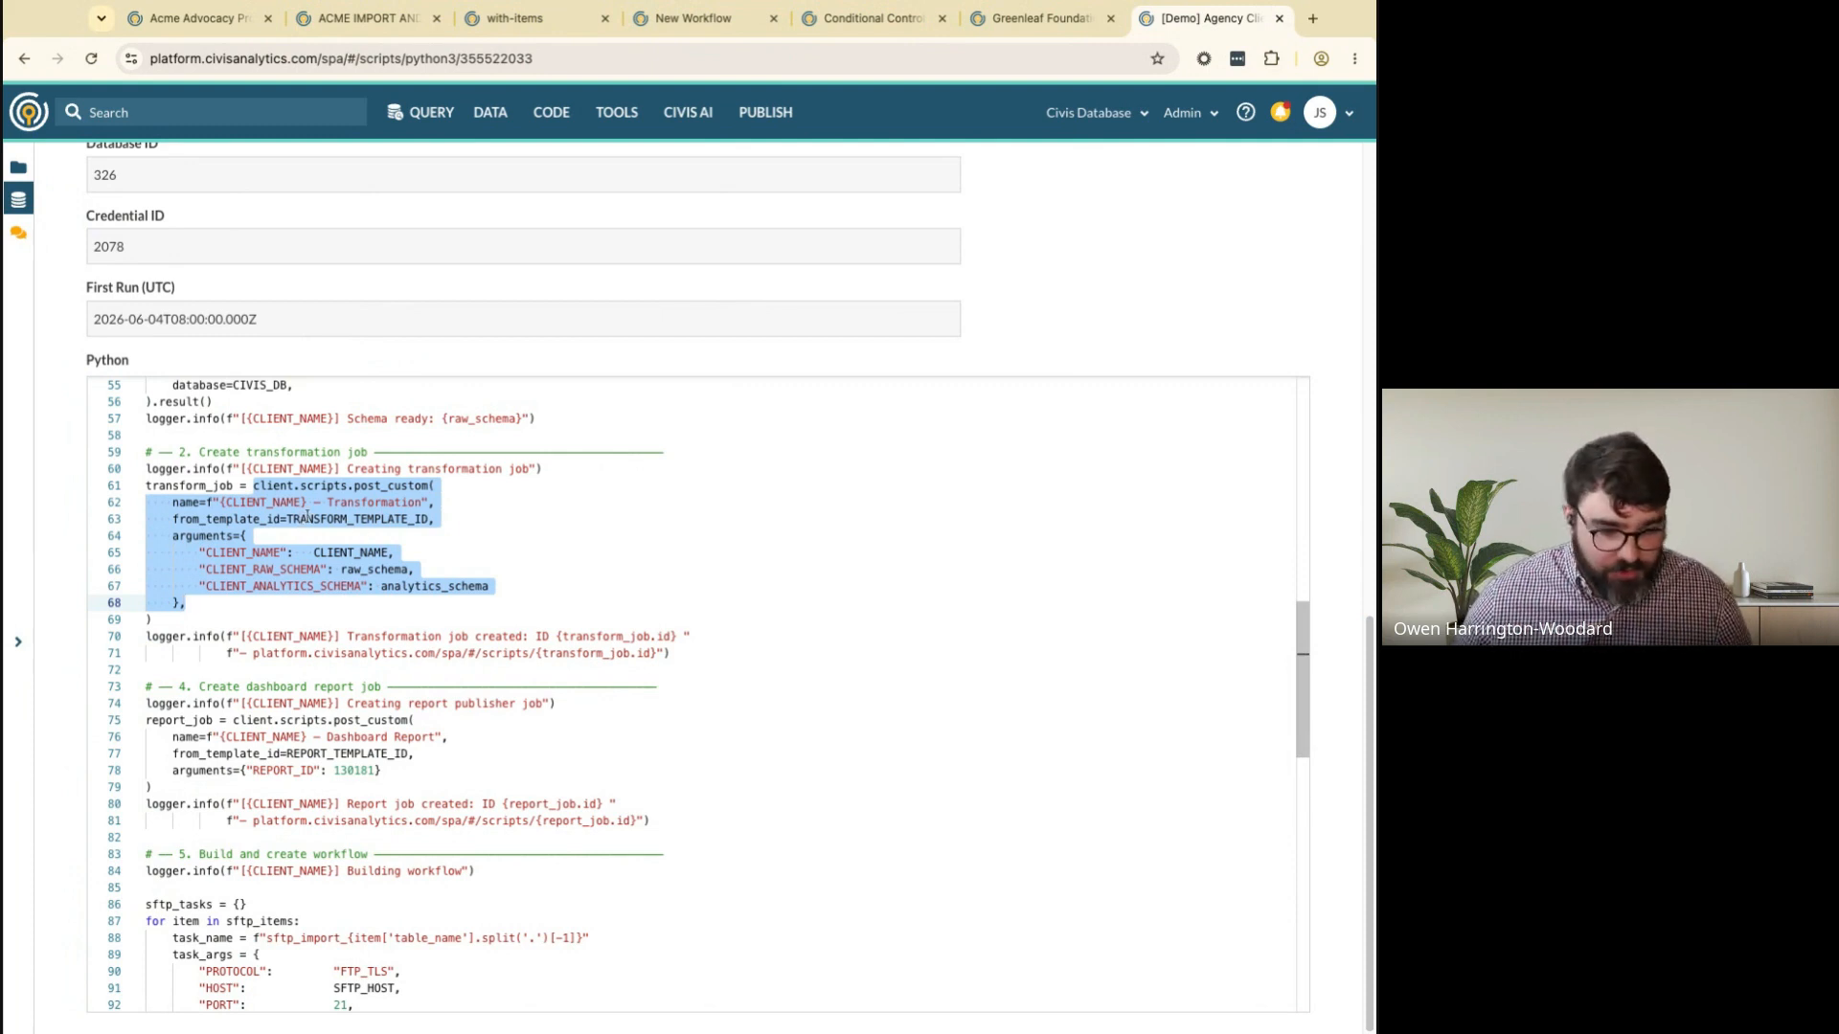
Review the Python code that builds the workflow YAML, posts the workflow and derives the schema and file names
scroll(398, 626, "down", 10)
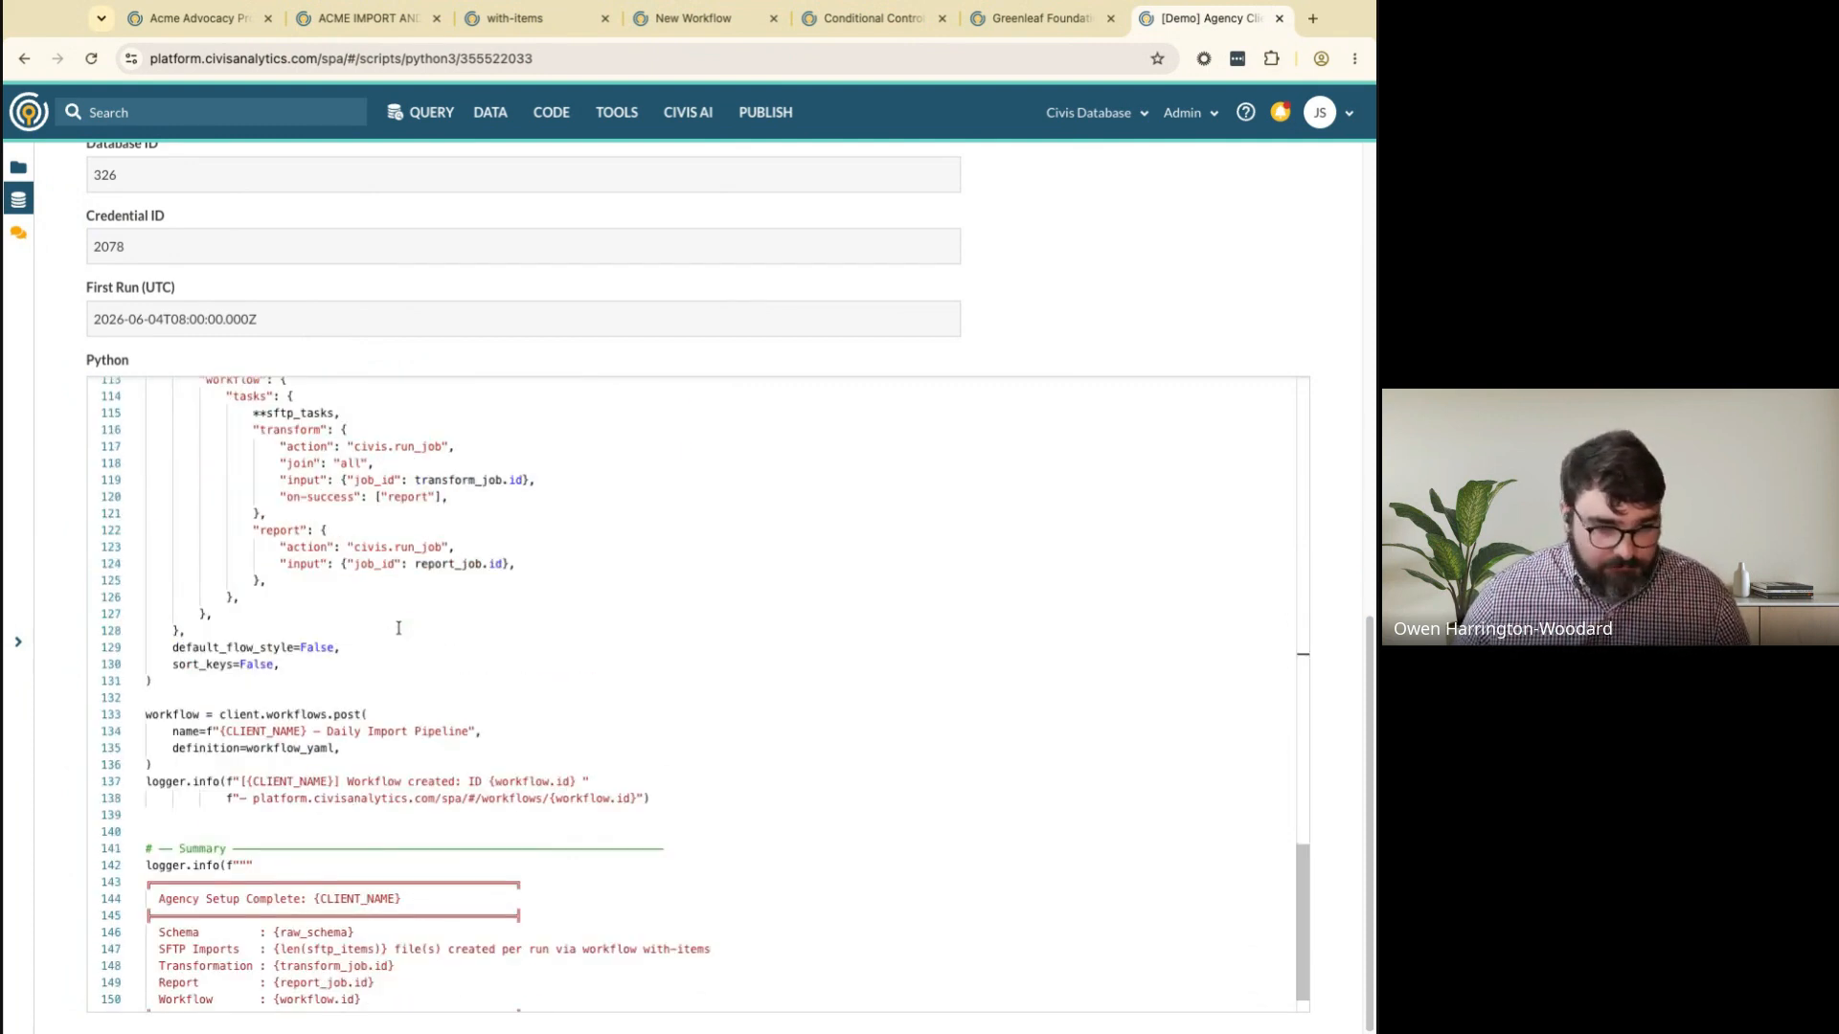
scroll(406, 627, "up", 4)
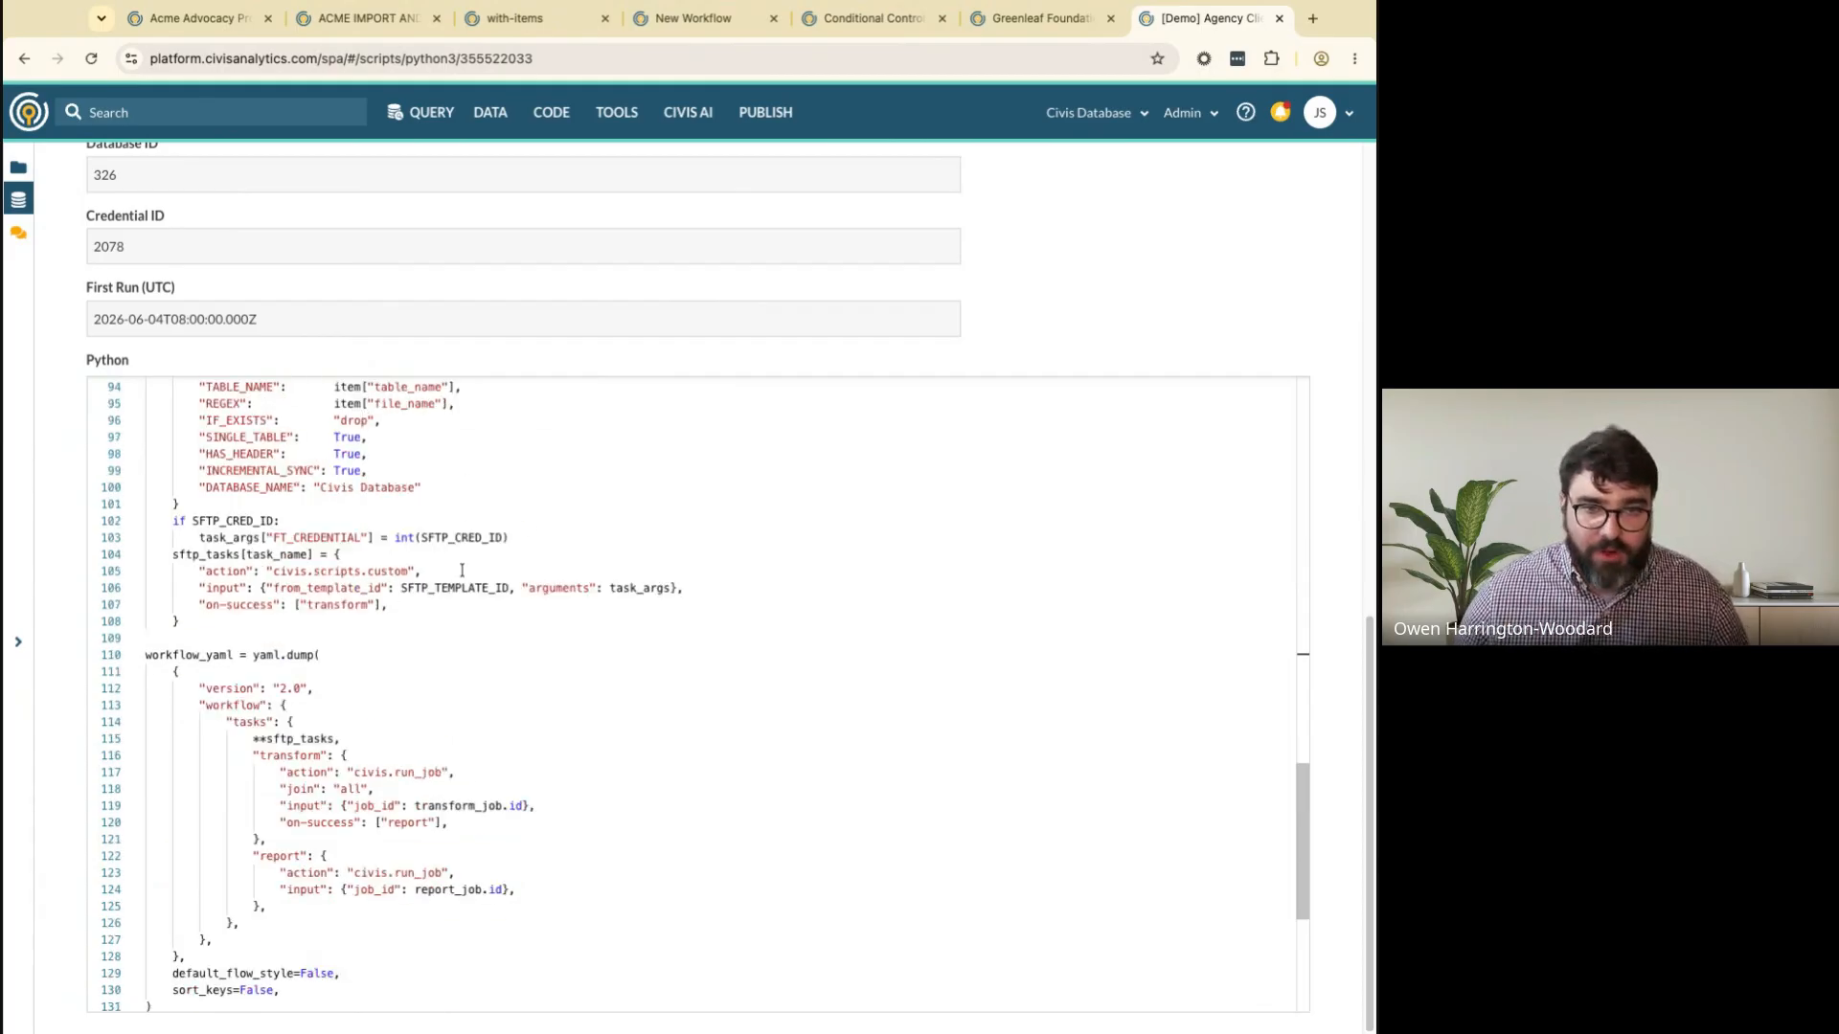
scroll(474, 581, "up", 13)
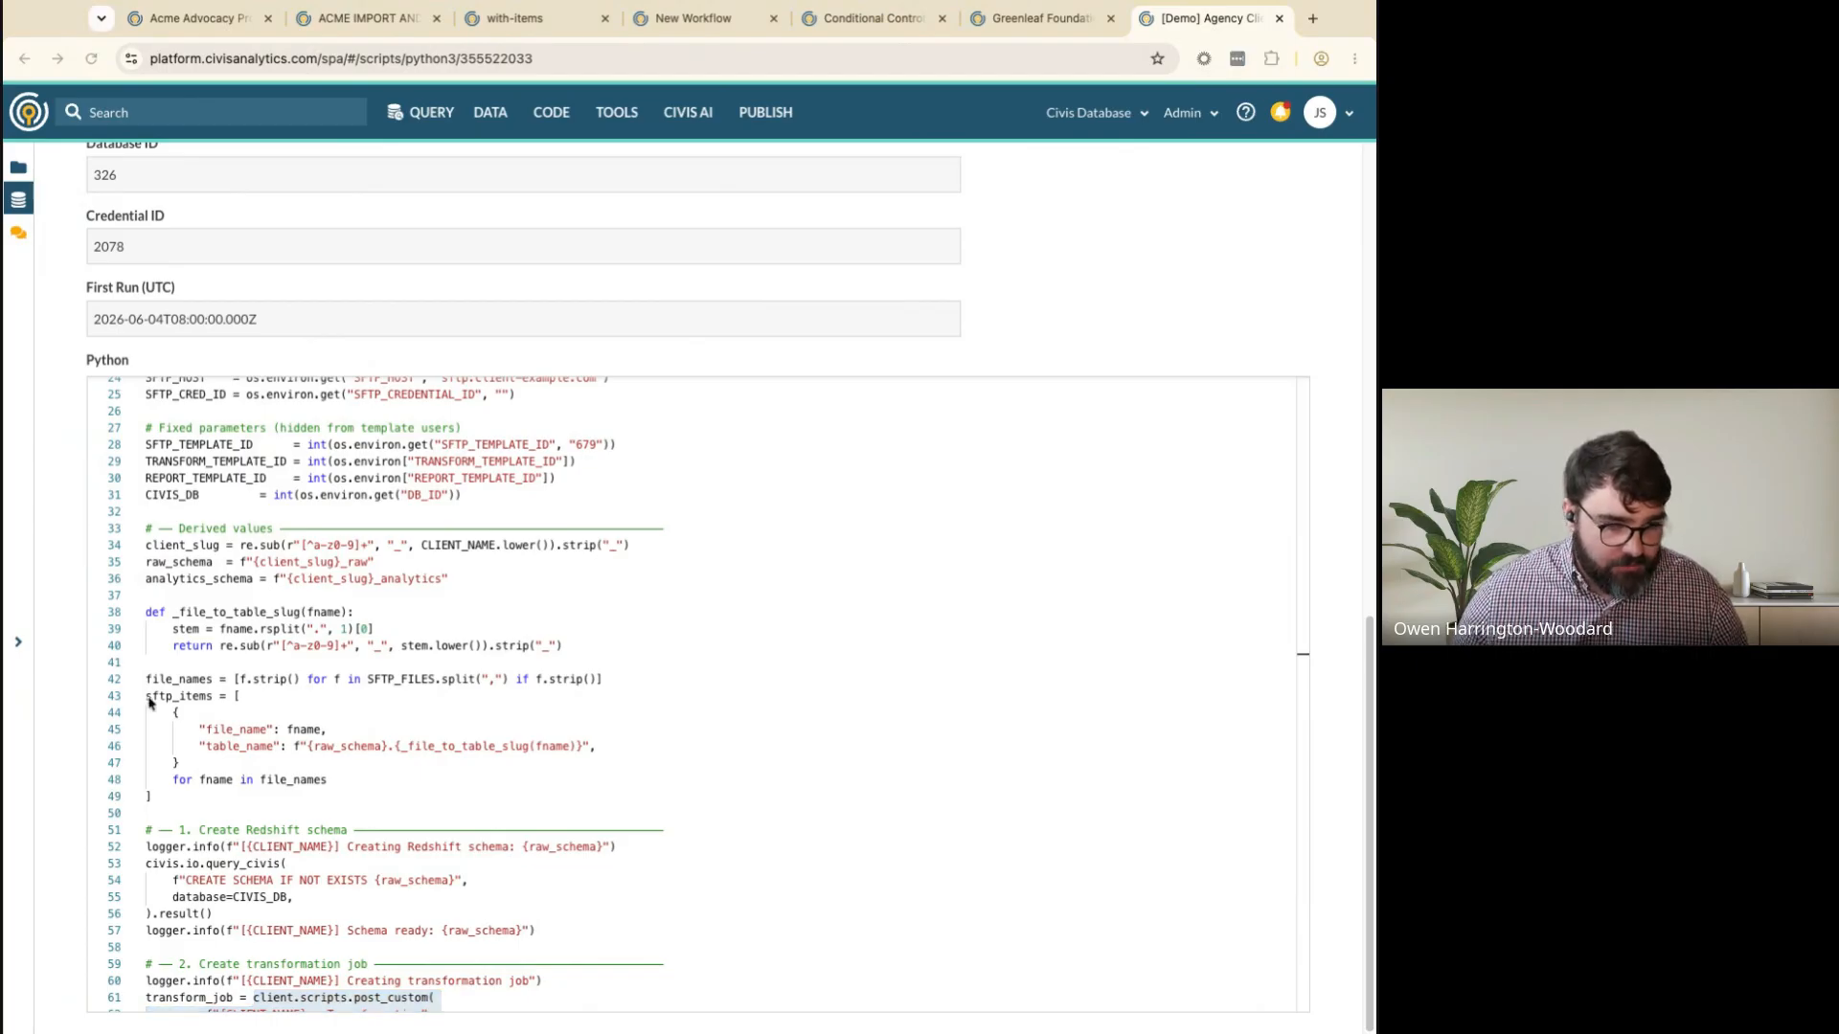
scroll(738, 501, "up", 15)
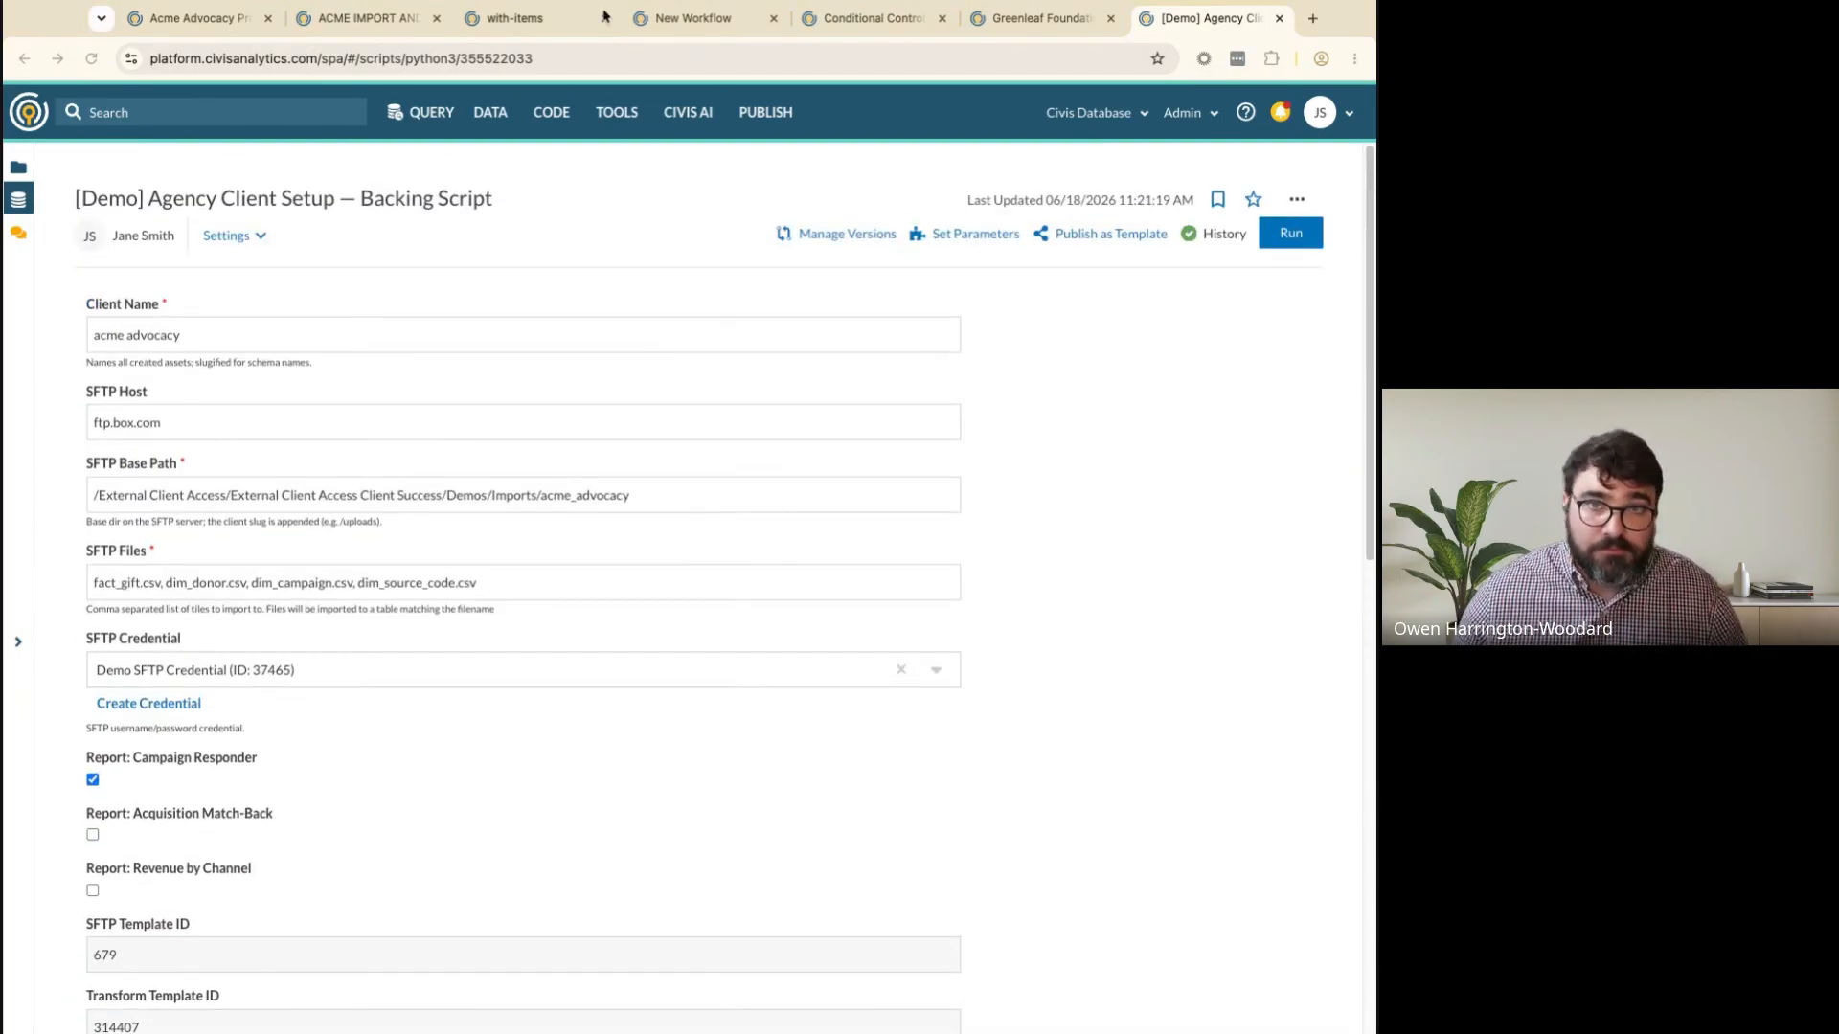
Reload the Greenleaf Foundation — Daily Import Pipeline execution to check its status and schemas, and widen the task graph
left_click(1045, 29)
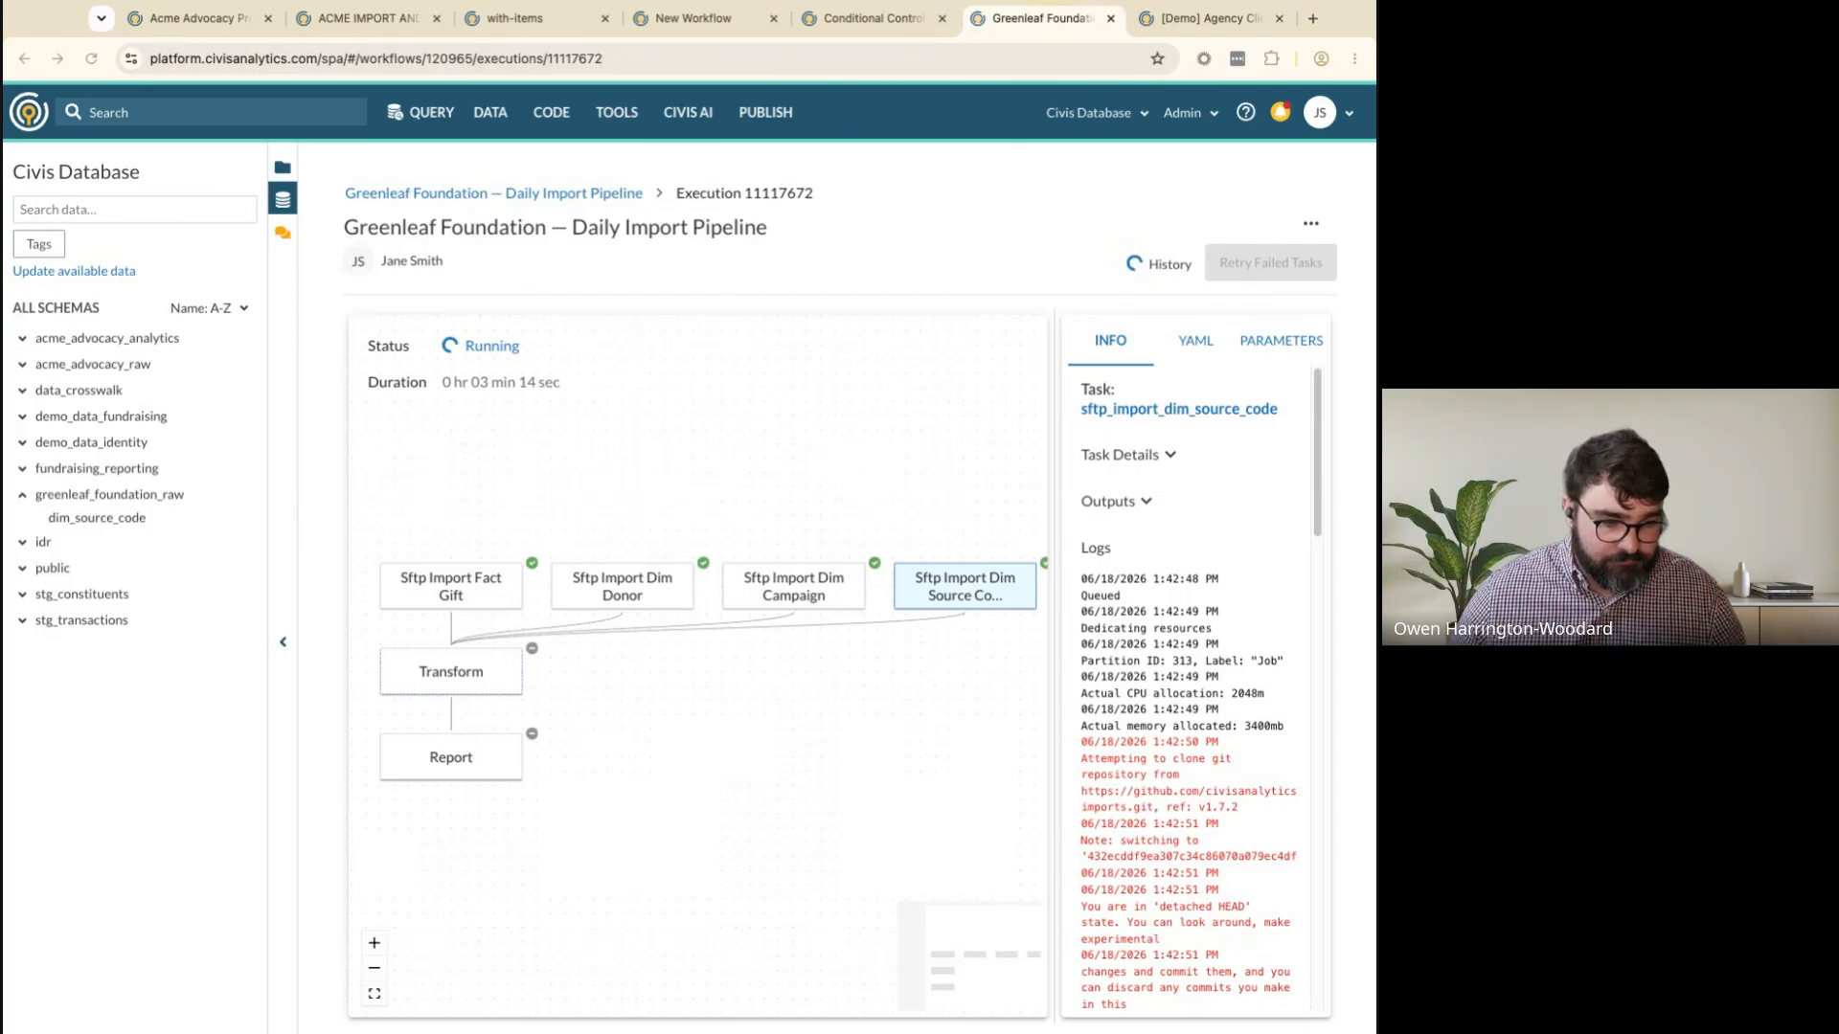
left_click(92, 60)
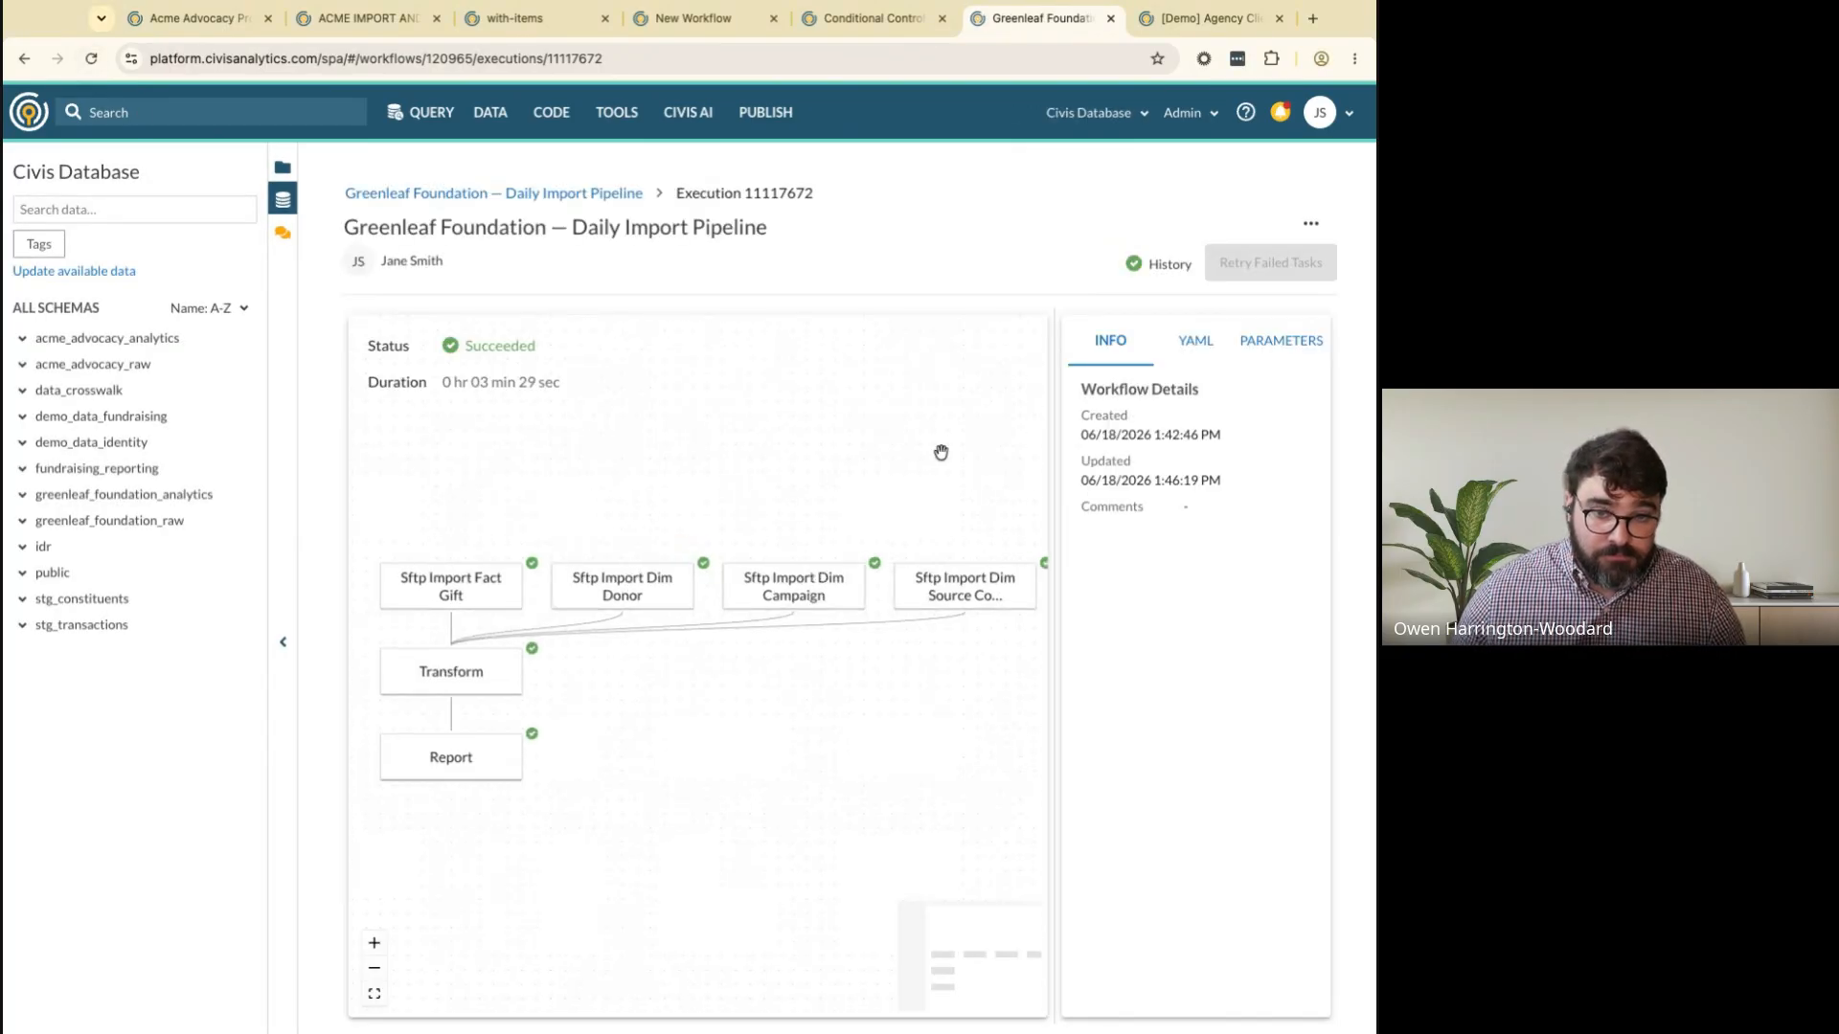
left_click_drag(1055, 403, 1056, 403)
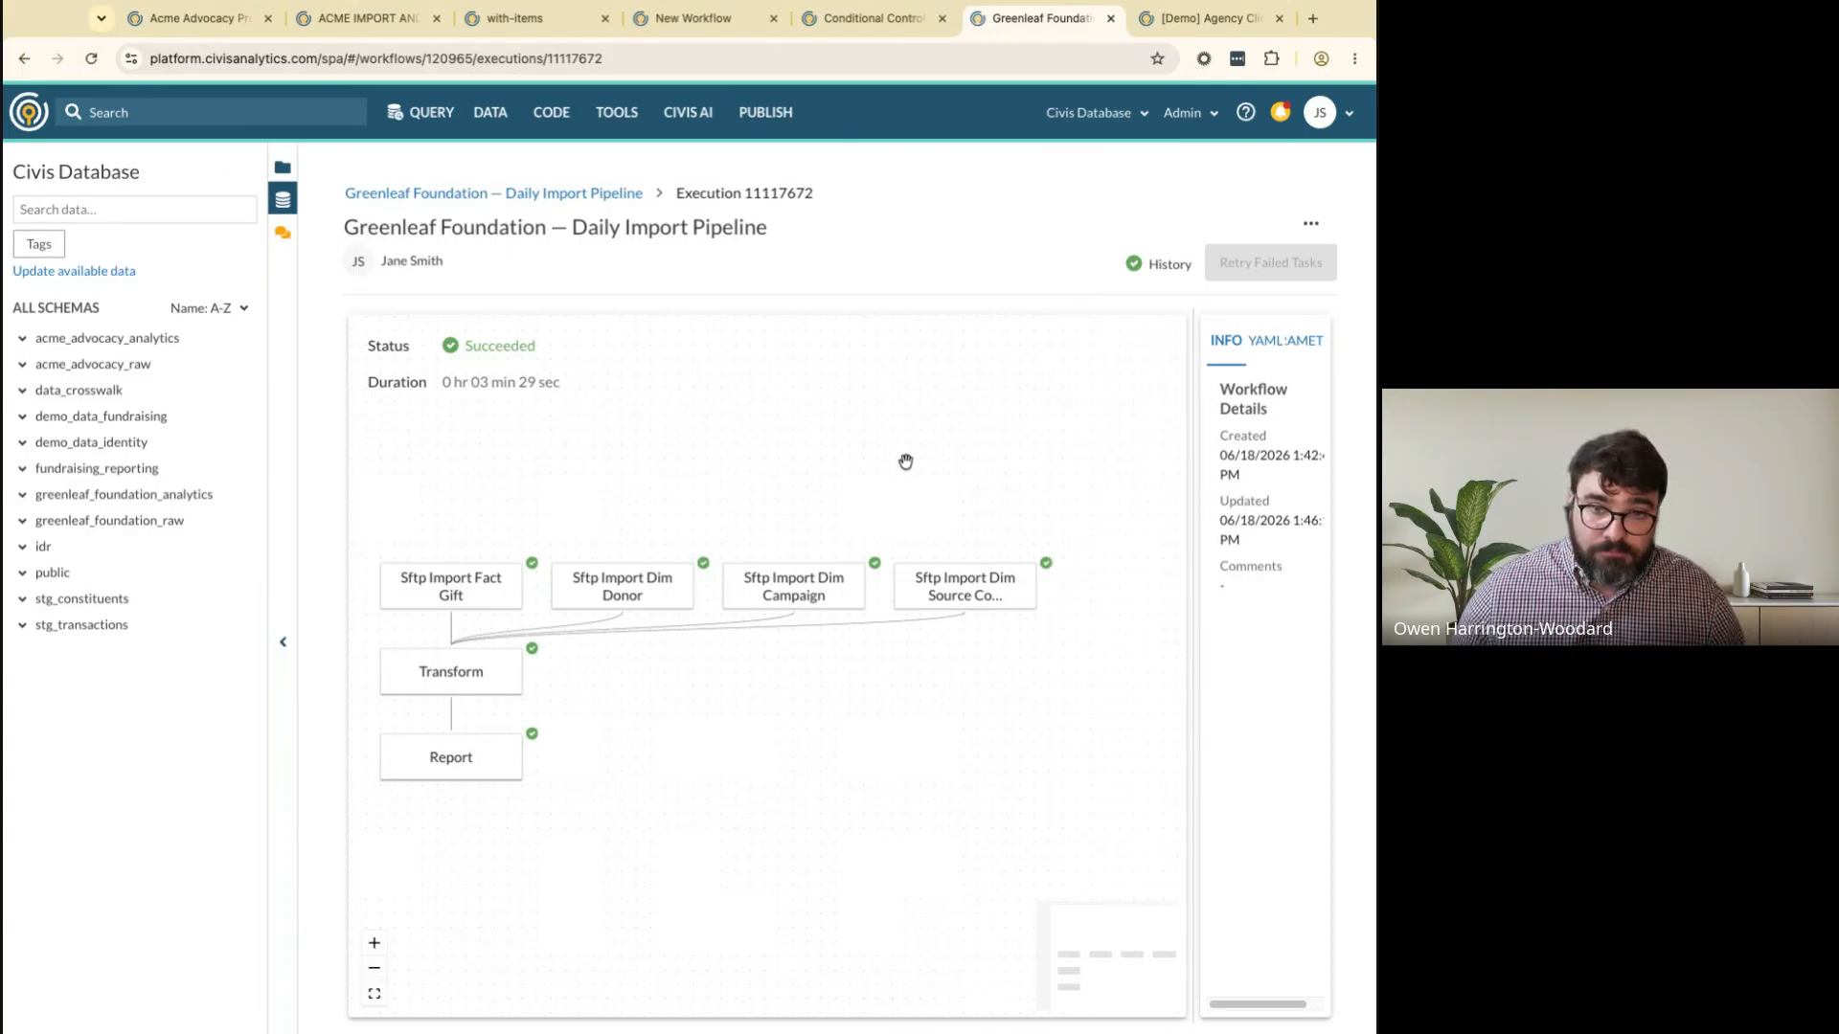